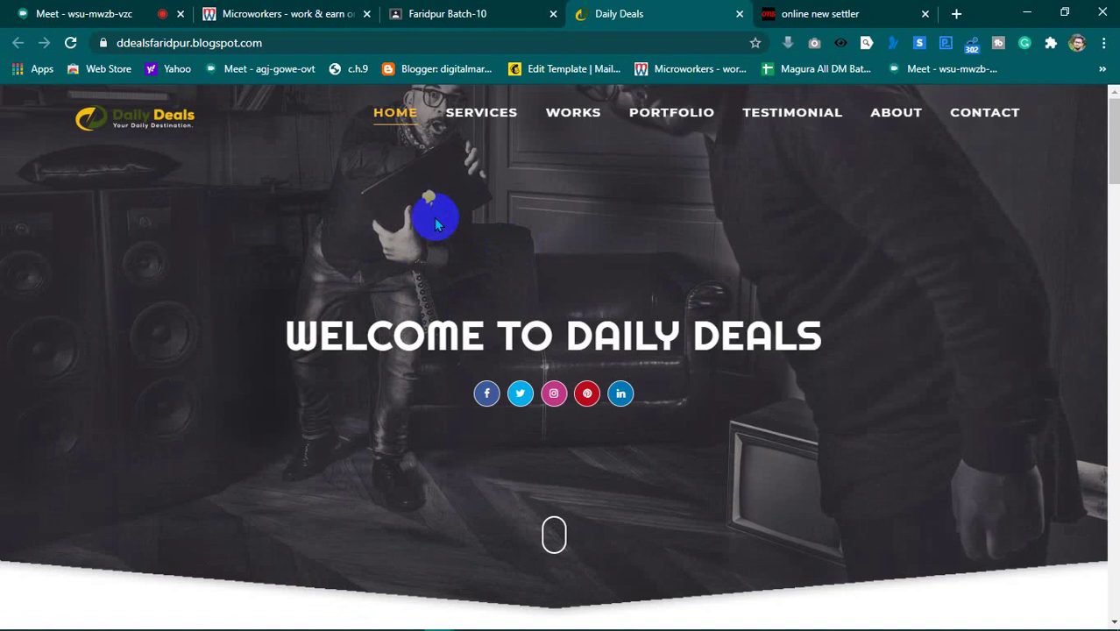
- Examine the Daily Deals blog's header, services, portfolio, testimonials, team and contact sections, and close the blog
scroll(437, 223, "down", 10)
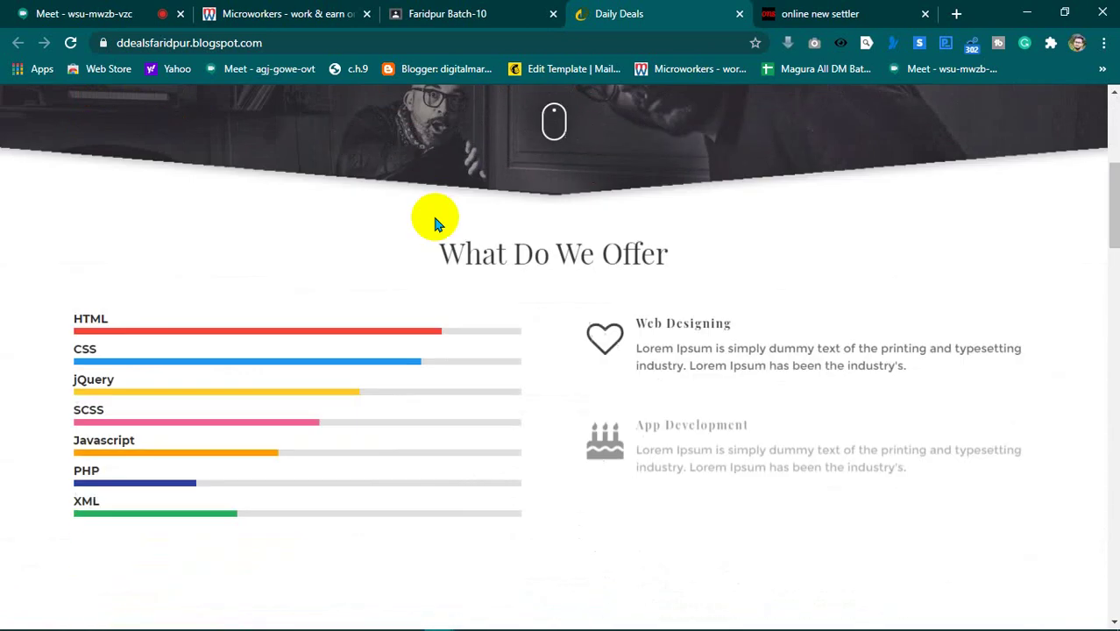
scroll(434, 223, "down", 15)
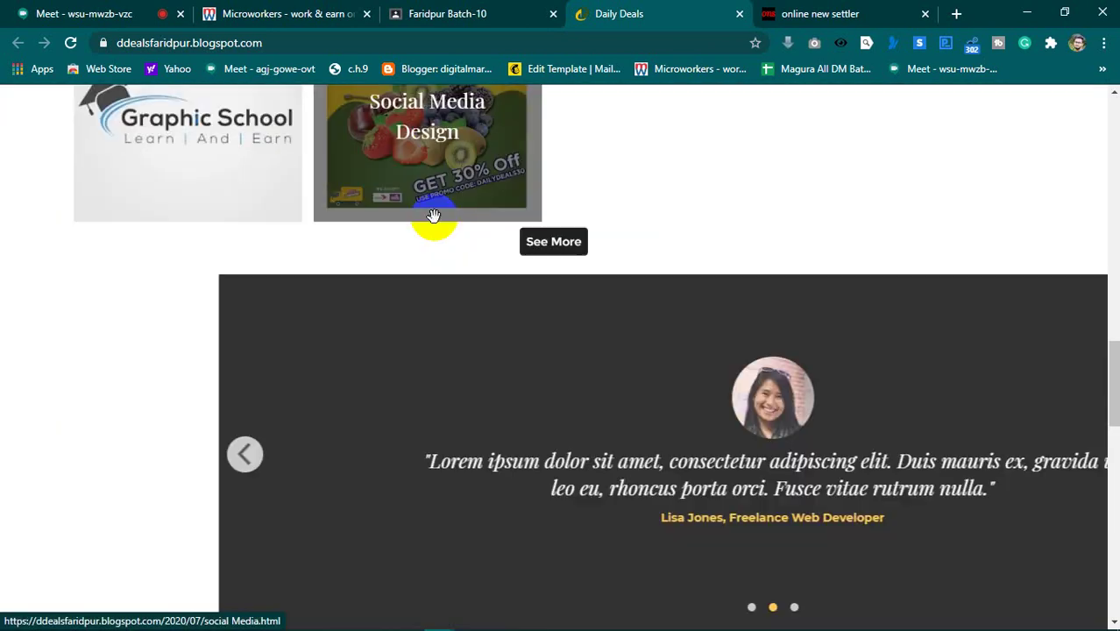
scroll(435, 225, "down", 3)
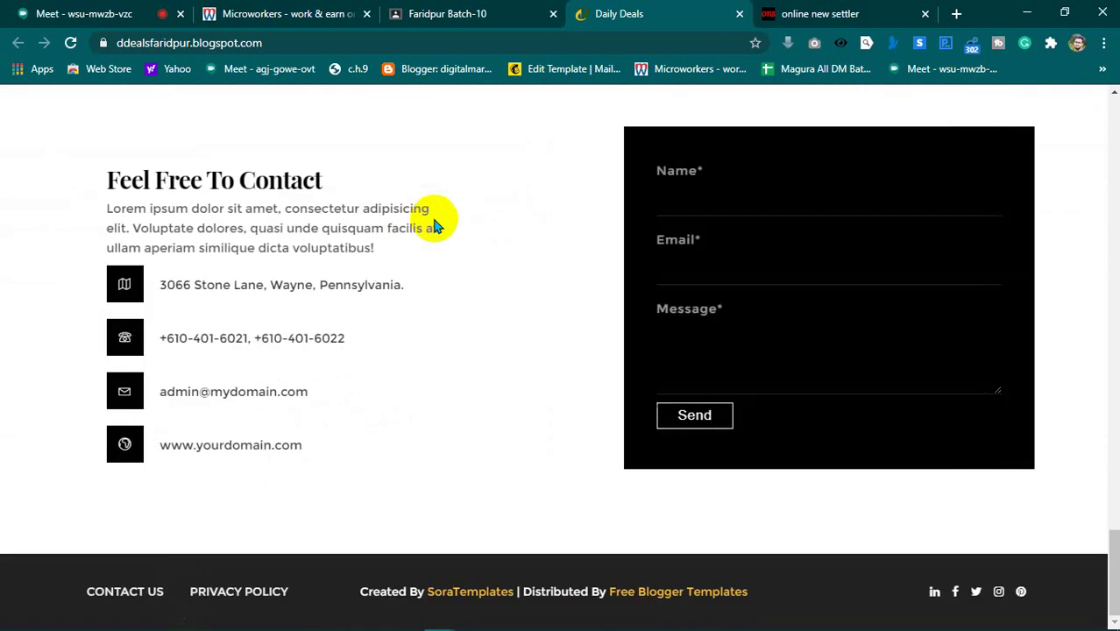
scroll(434, 225, "up", 18)
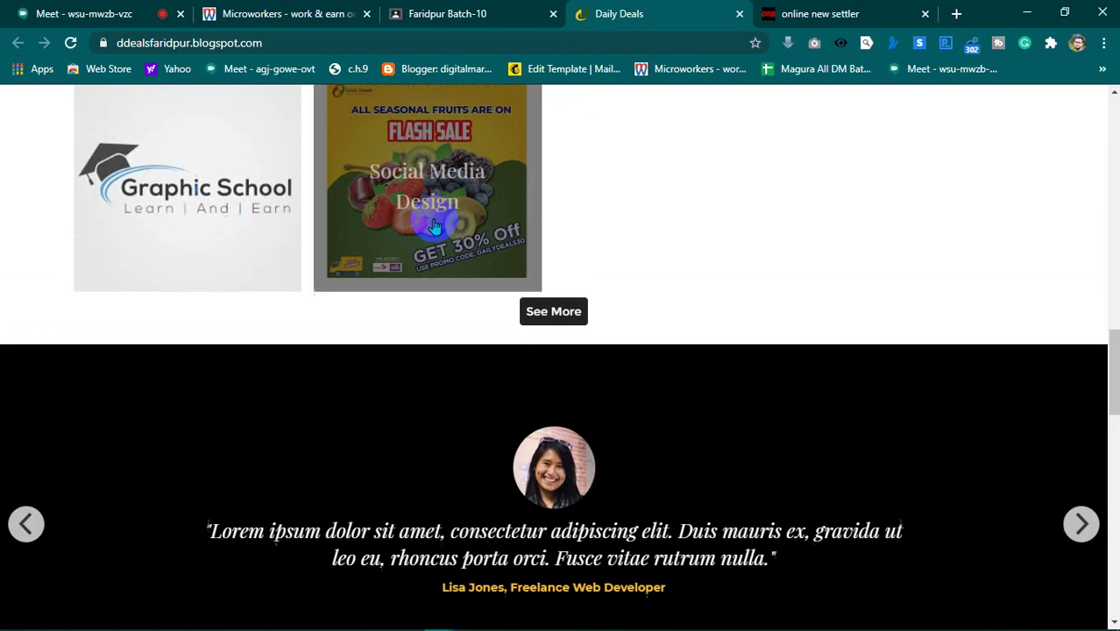
scroll(435, 225, "up", 10)
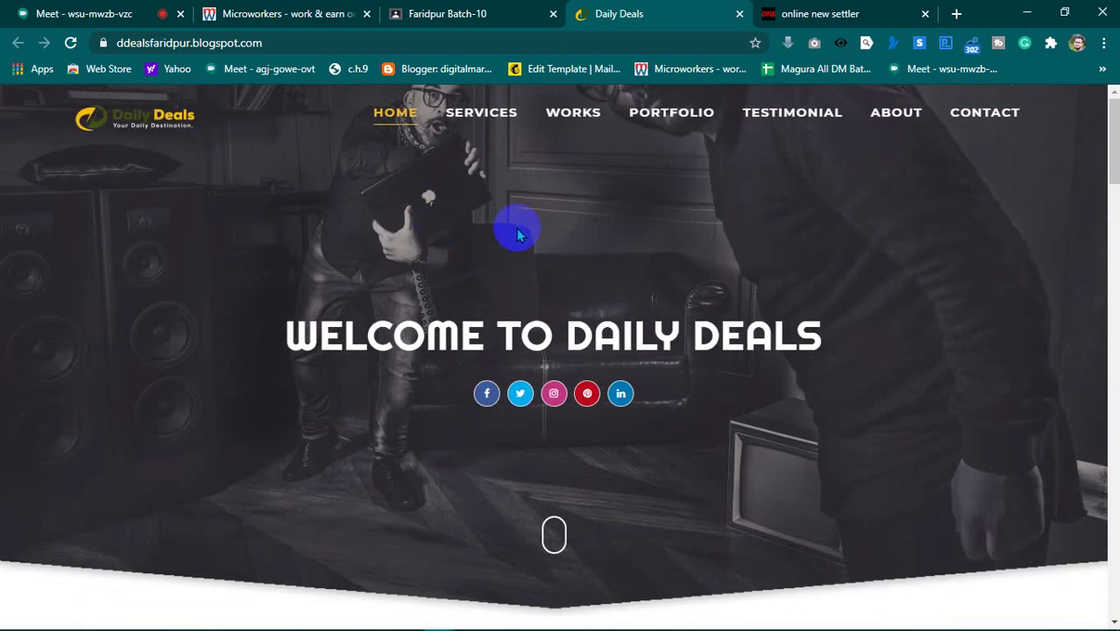
scroll(517, 235, "down", 8)
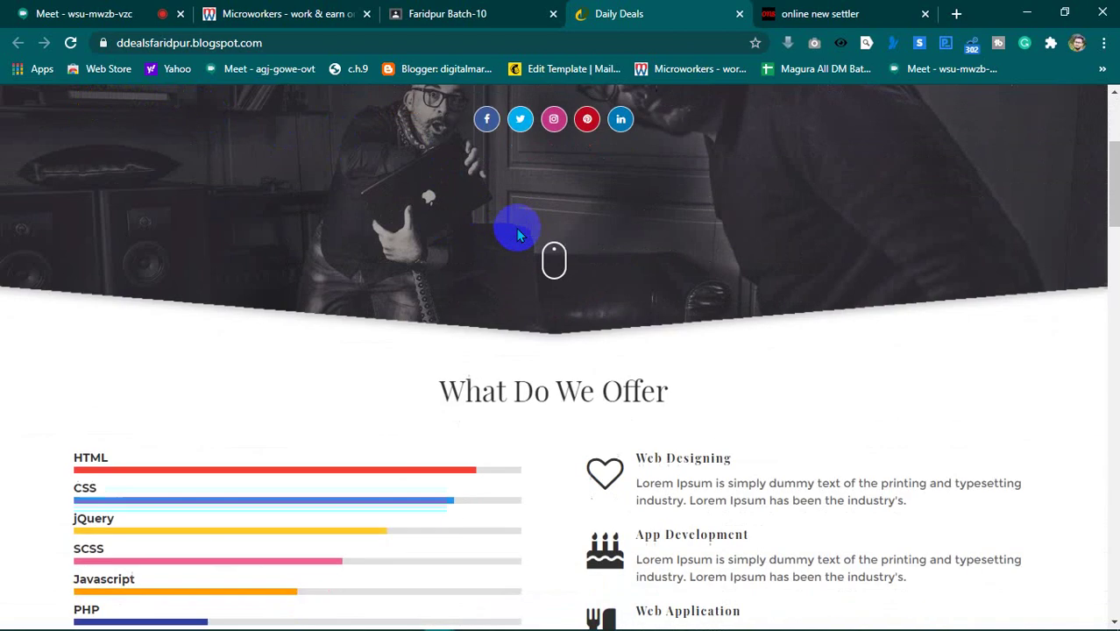
scroll(377, 276, "down", 12)
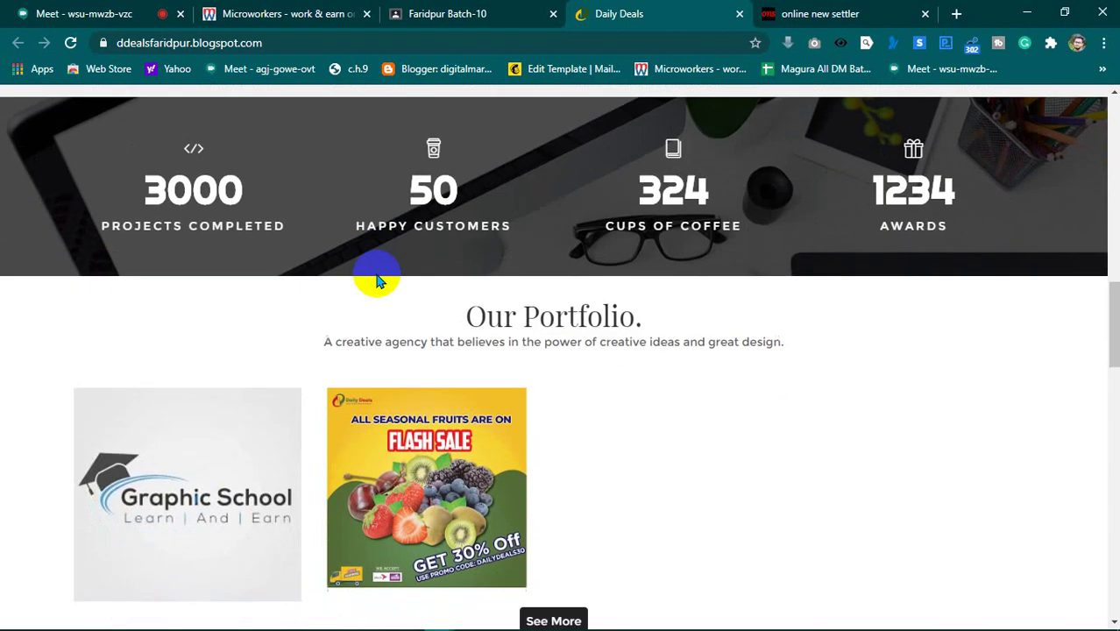
scroll(375, 274, "down", 12)
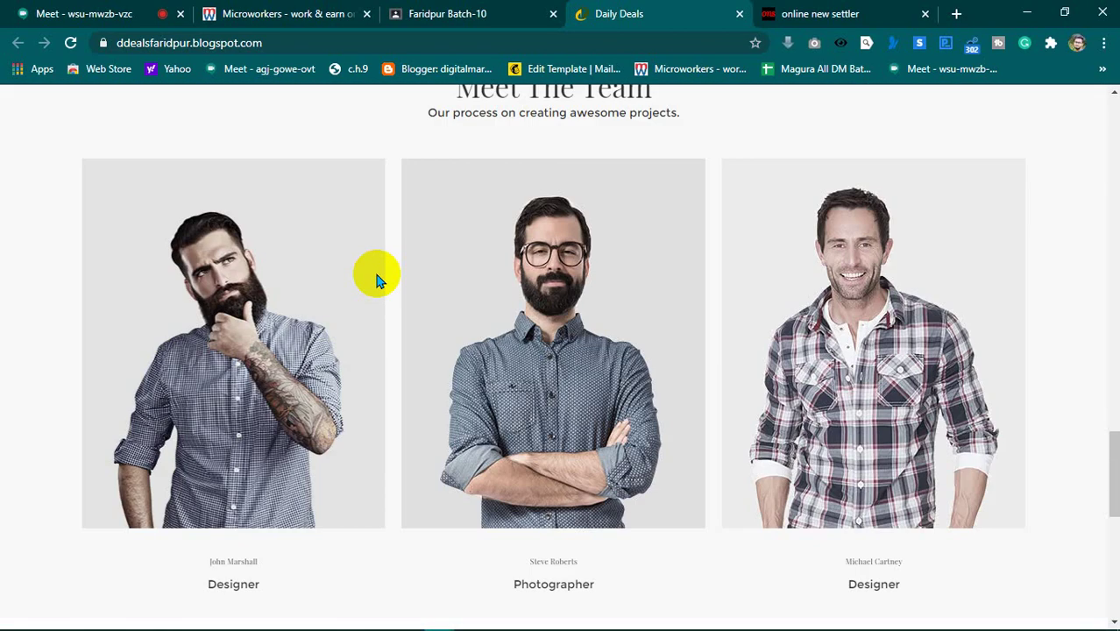
scroll(376, 276, "up", 4)
scroll(376, 276, "up", 20)
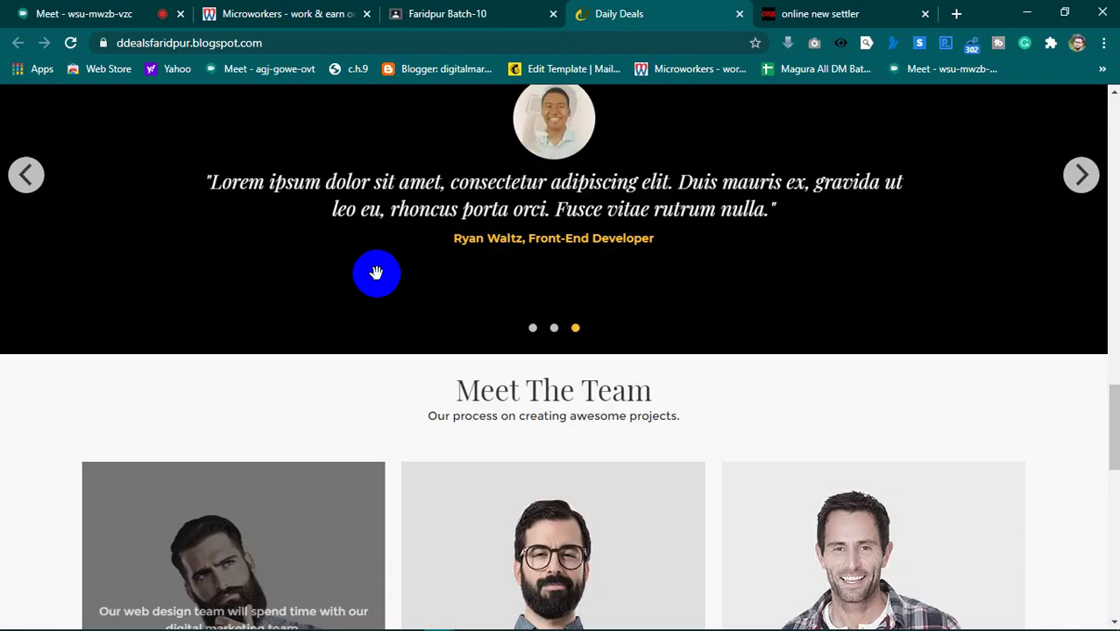
scroll(377, 279, "up", 2)
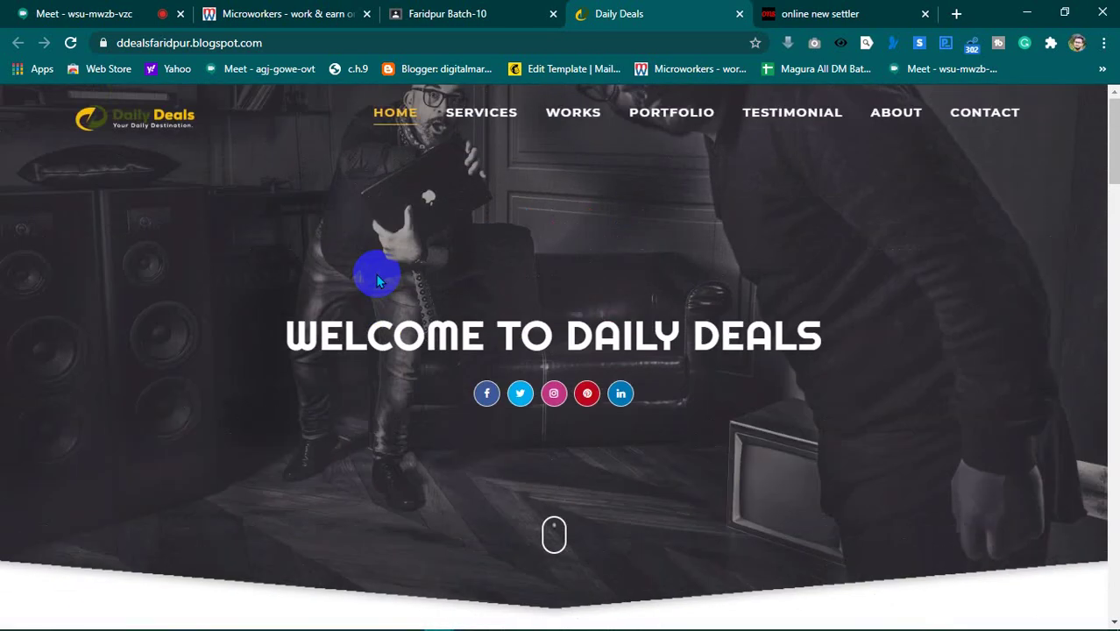
scroll(376, 278, "down", 3)
scroll(376, 278, "up", 3)
scroll(377, 278, "down", 12)
scroll(379, 278, "down", 12)
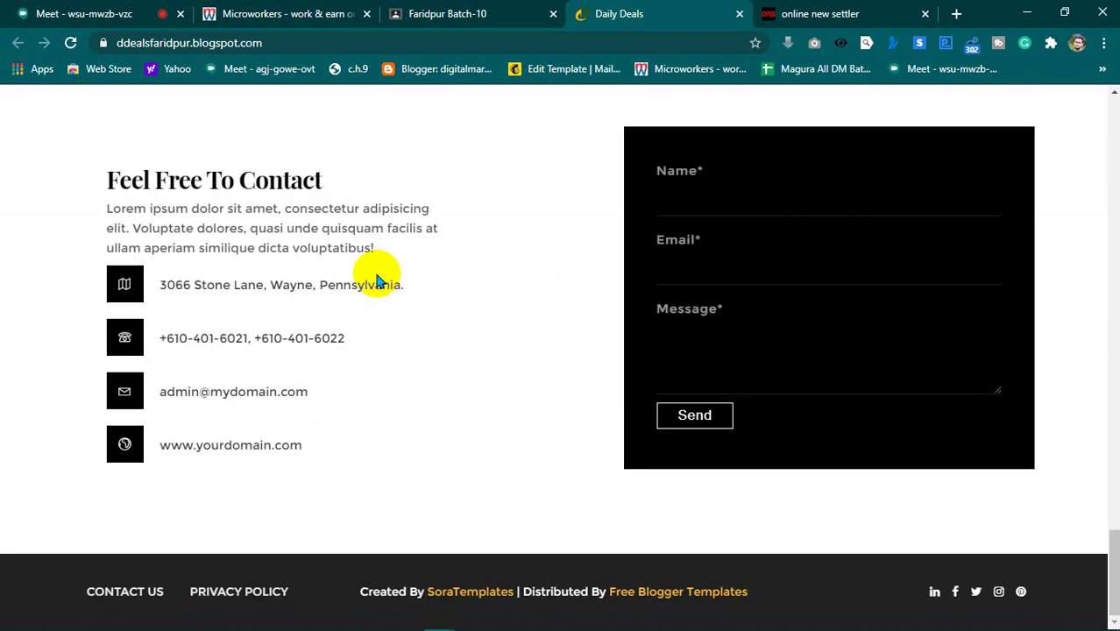
scroll(377, 280, "up", 18)
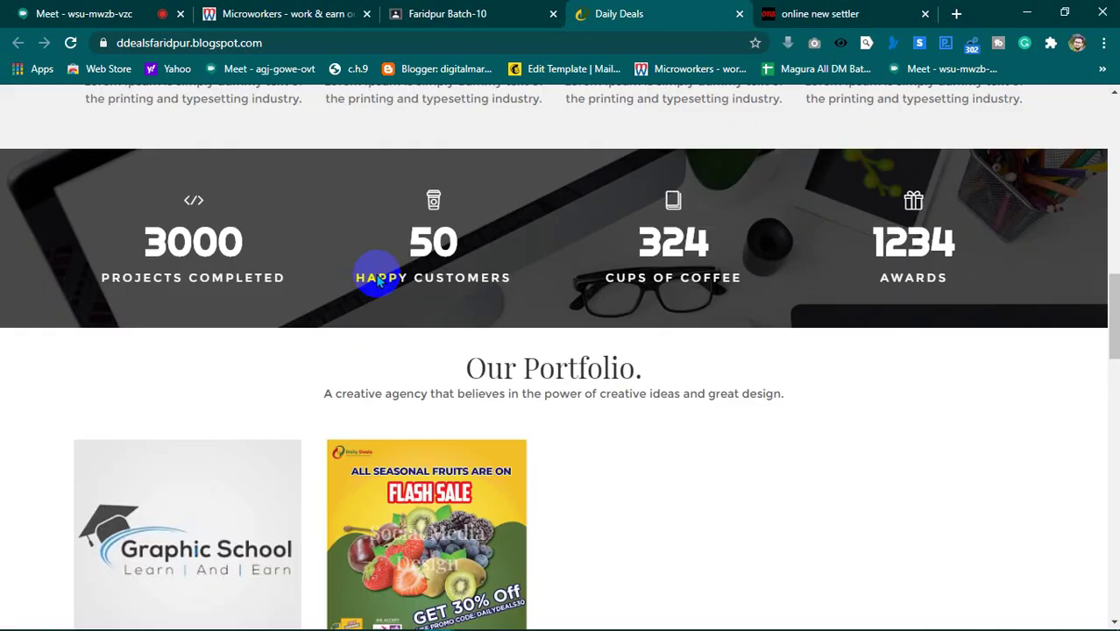
scroll(377, 278, "up", 6)
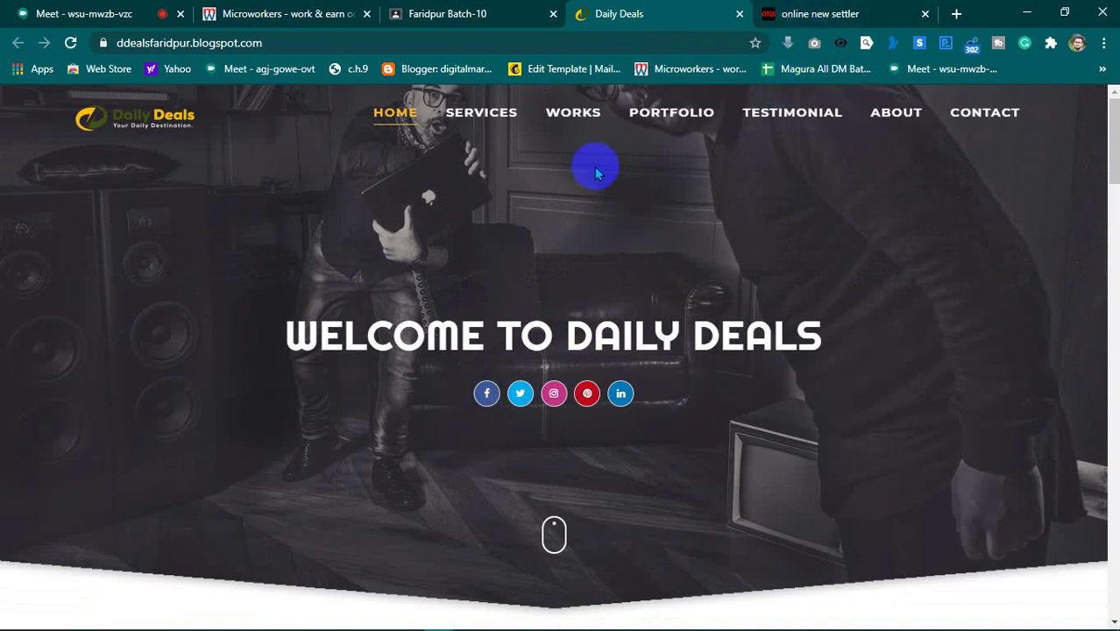
left_click(741, 14)
- Review the online new settler blog's recent posts, sidebar and footer, and close it to return to the class stream
scroll(412, 390, "down", 2)
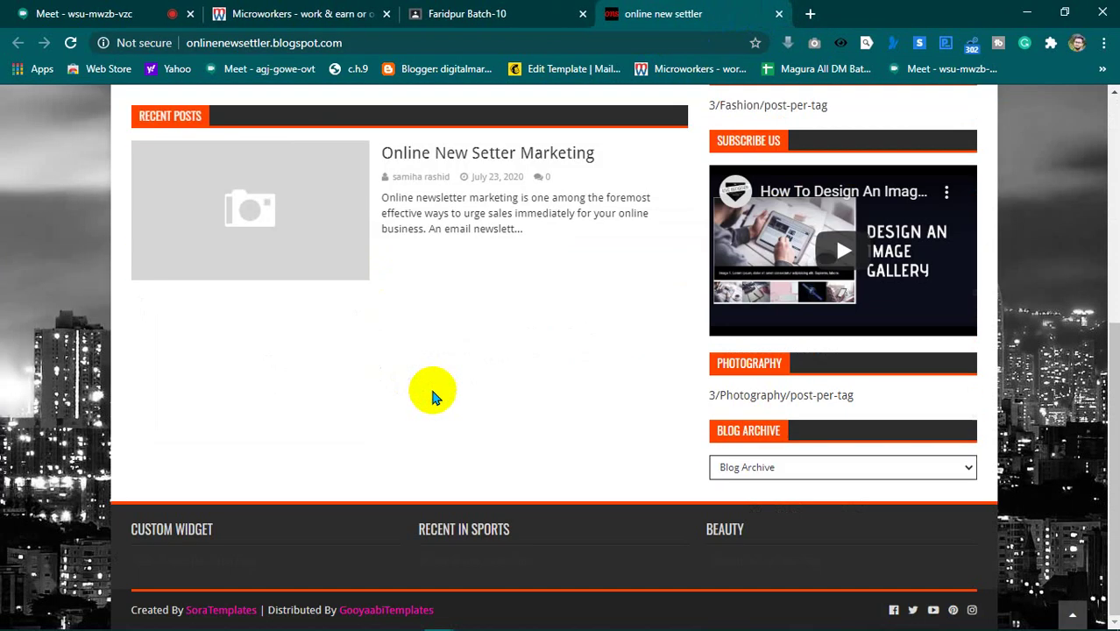
scroll(432, 390, "up", 2)
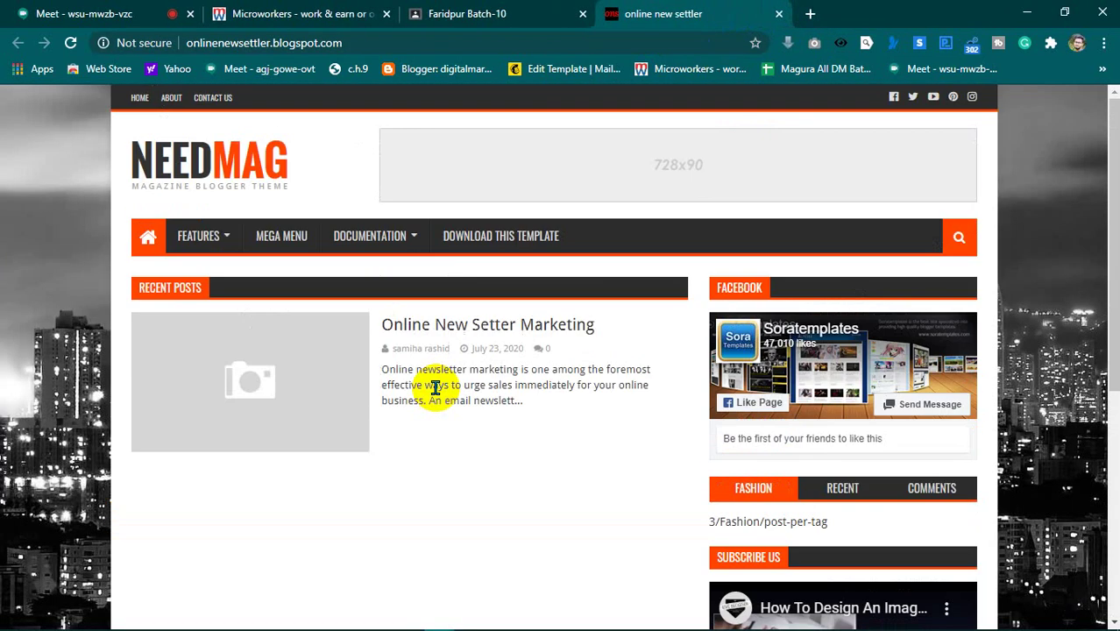
left_click(778, 14)
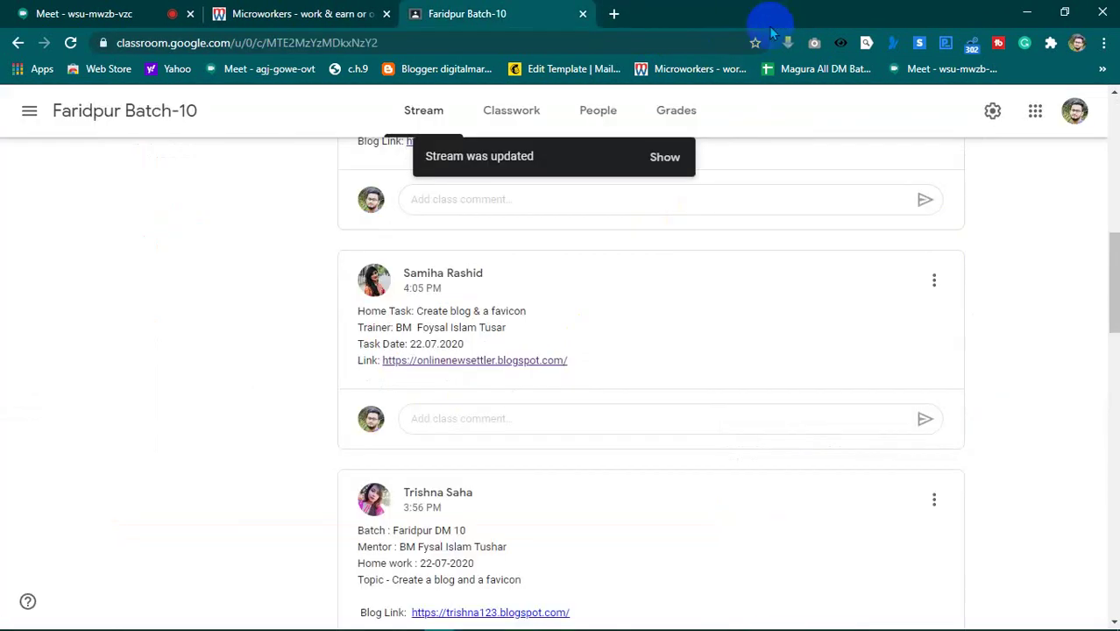
- Open the blog links from the 4:05 PM and 3:56 PM homework posts in new tabs, and load the updated class stream
right_click(487, 360)
left_click(552, 369)
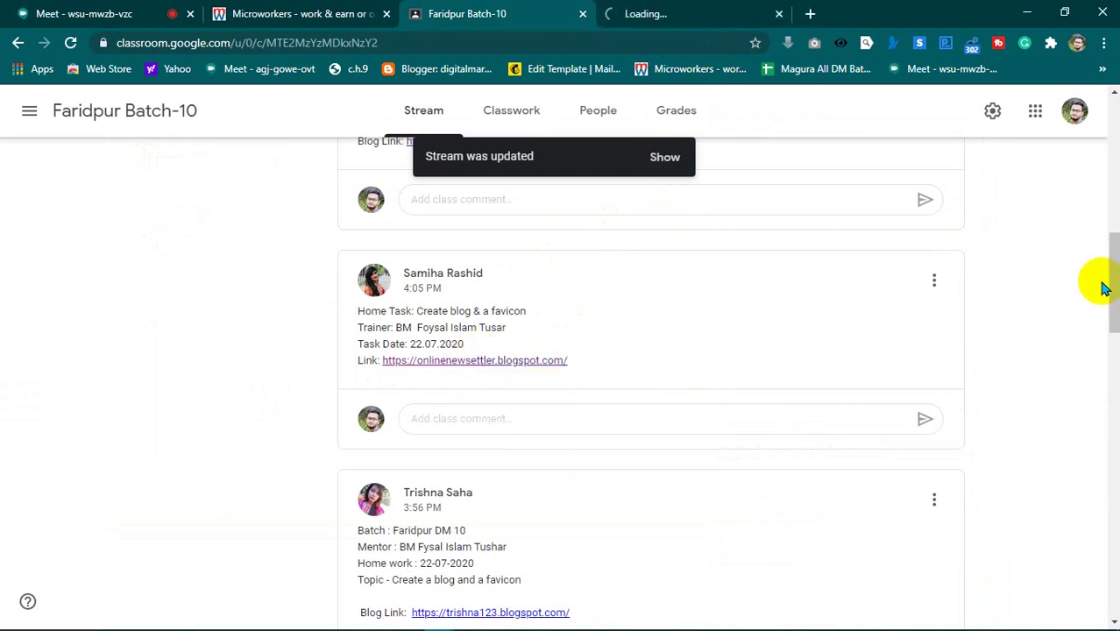
left_click_drag(1104, 289, 1107, 345)
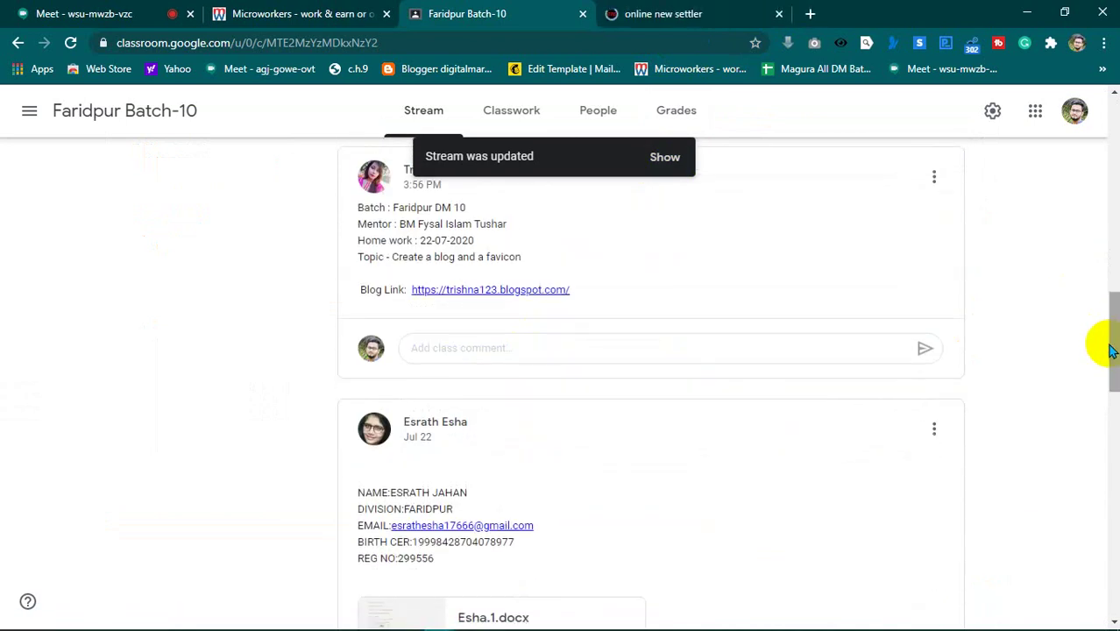
right_click(545, 298)
left_click(604, 299)
left_click(665, 156)
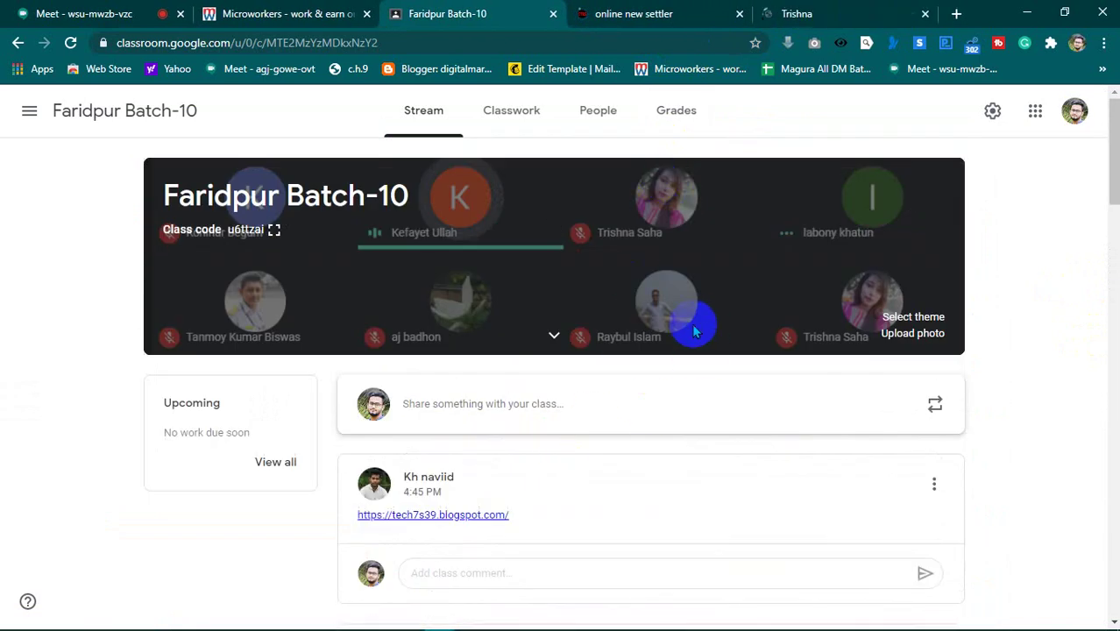
scroll(666, 275, "down", 12)
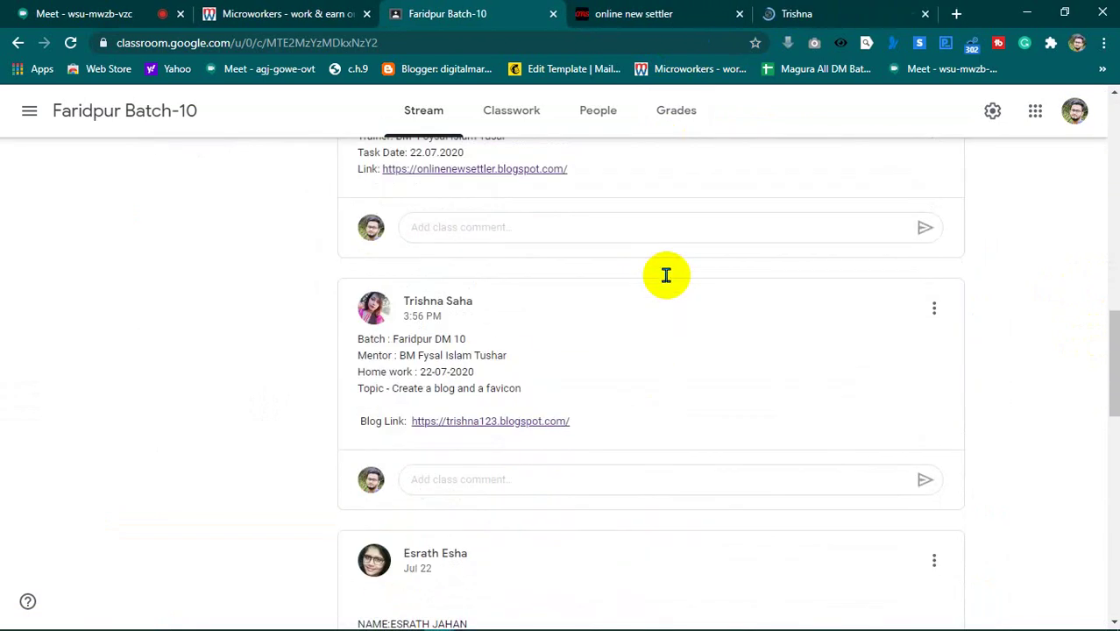
- Switch to the Google Meet call and admit the participant waiting to join
left_click(648, 13)
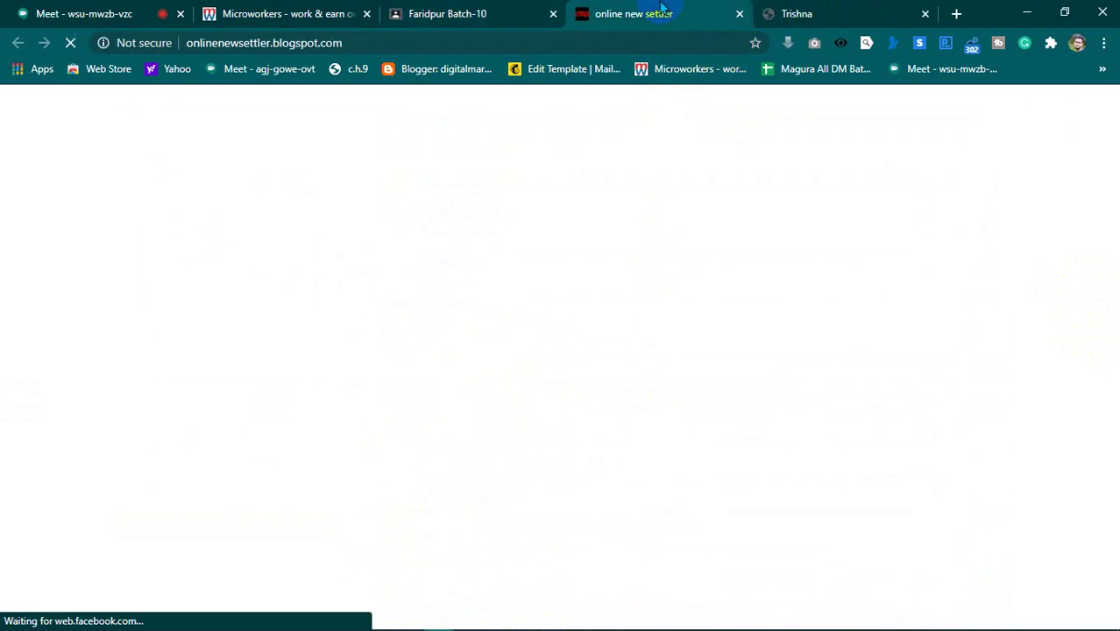
left_click(63, 10)
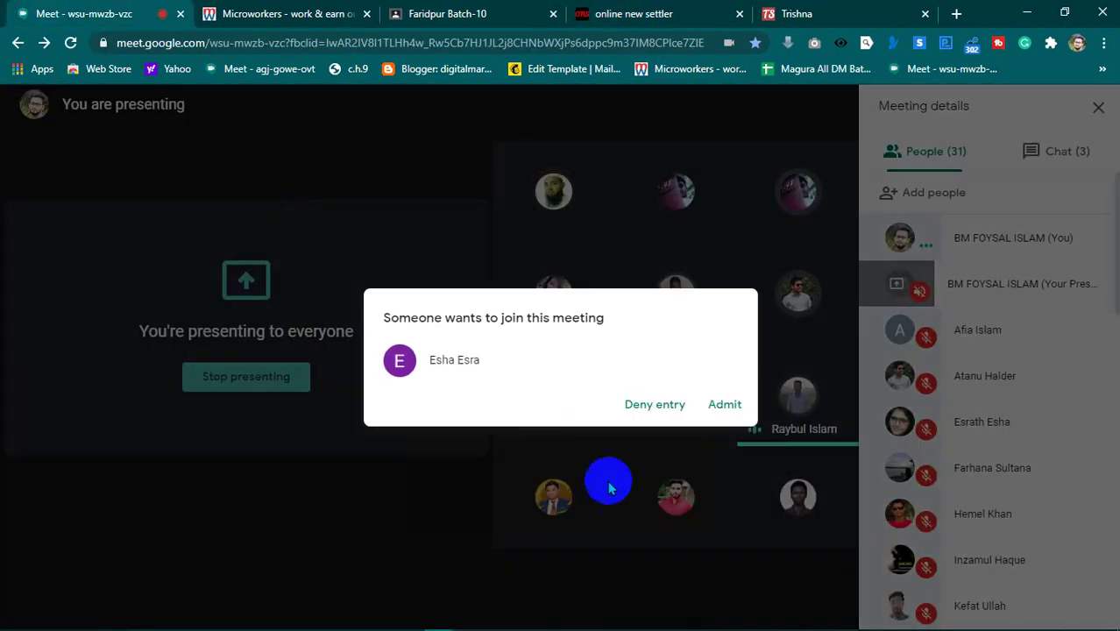
left_click(712, 405)
- Check the online new settler blog and the blog from the 3:56 PM post, closing each one
left_click(613, 13)
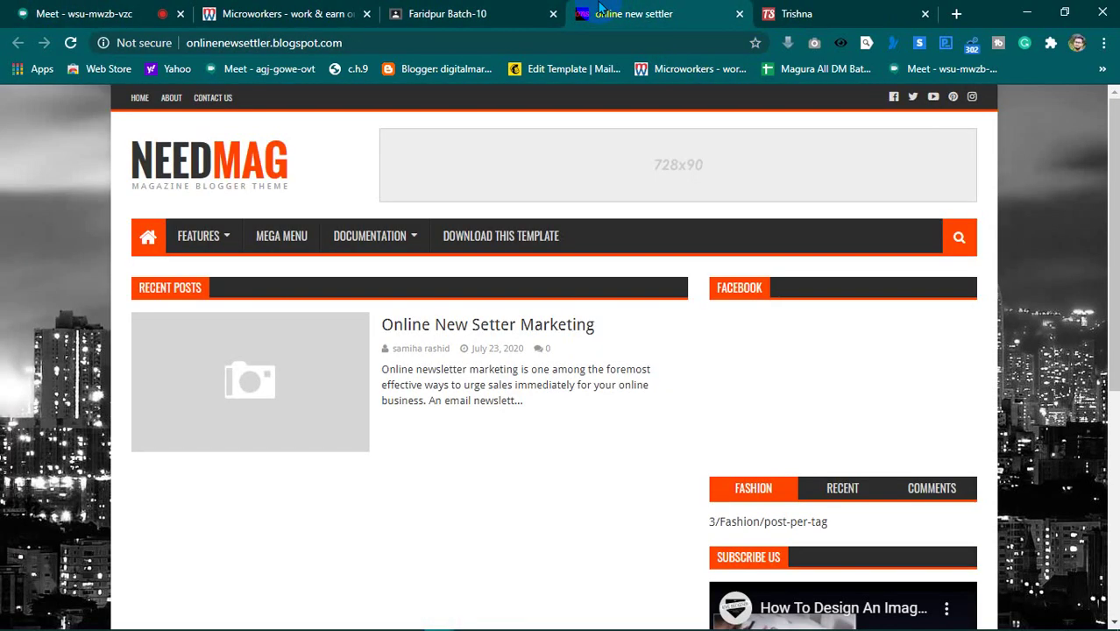
left_click(740, 15)
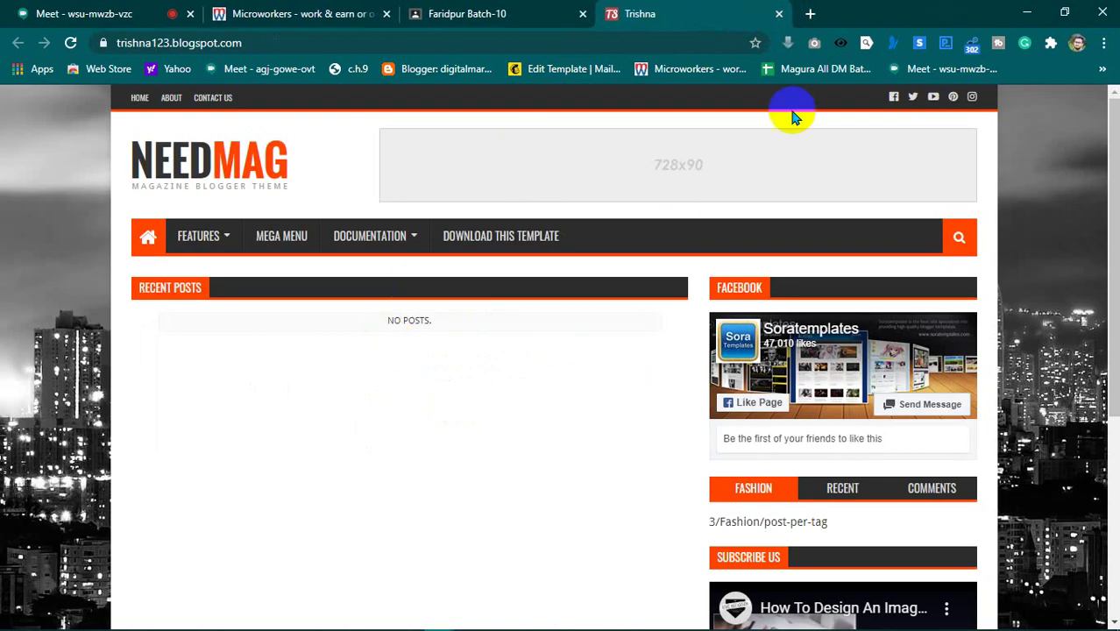
left_click(778, 13)
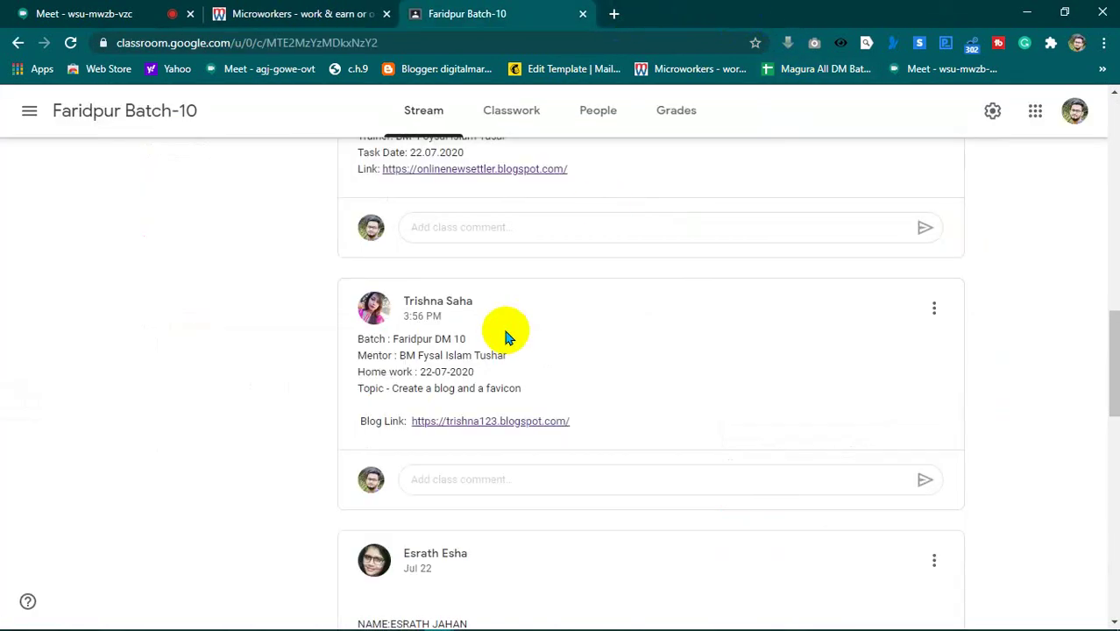
- Look through the older student posts in the Faridpur Batch-10 stream for further blog links
scroll(1102, 369, "down", 1)
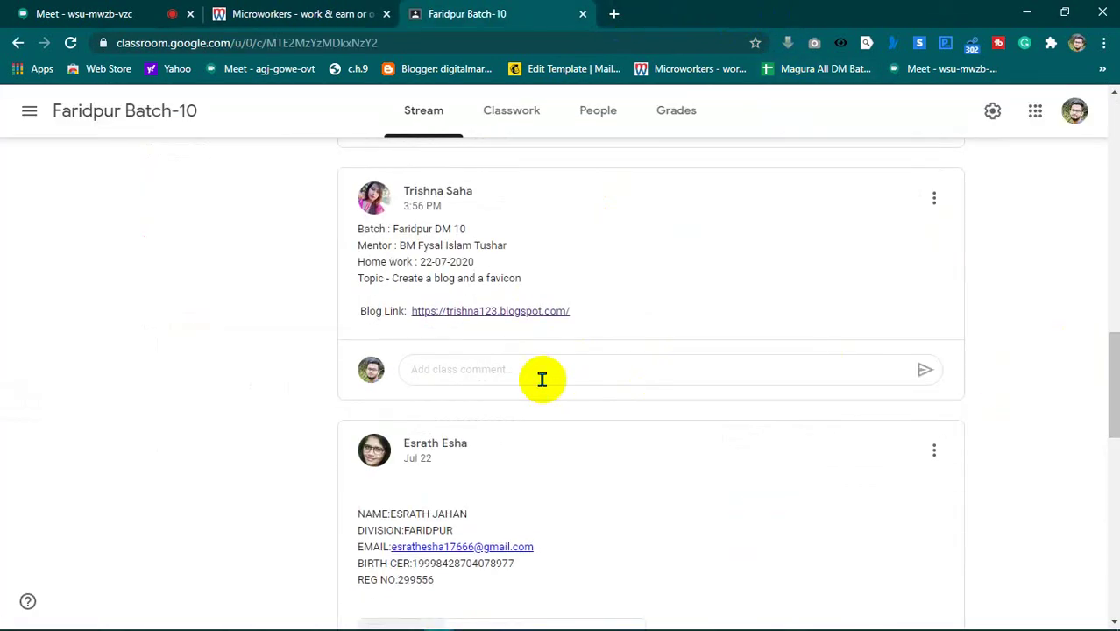
scroll(508, 417, "down", 3)
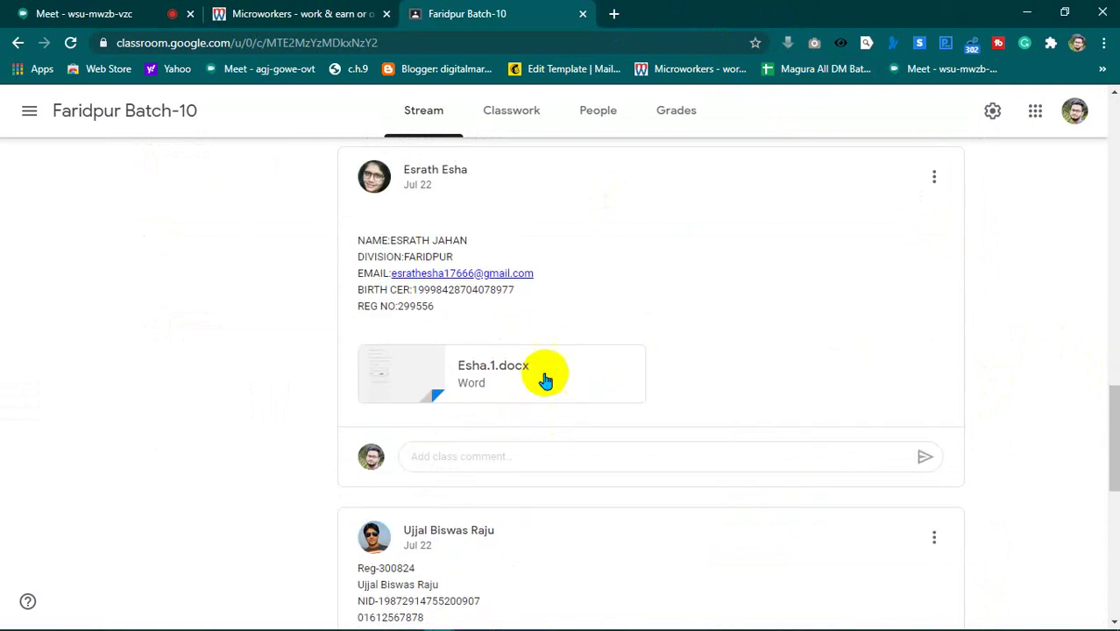
right_click(496, 267)
left_click(587, 232)
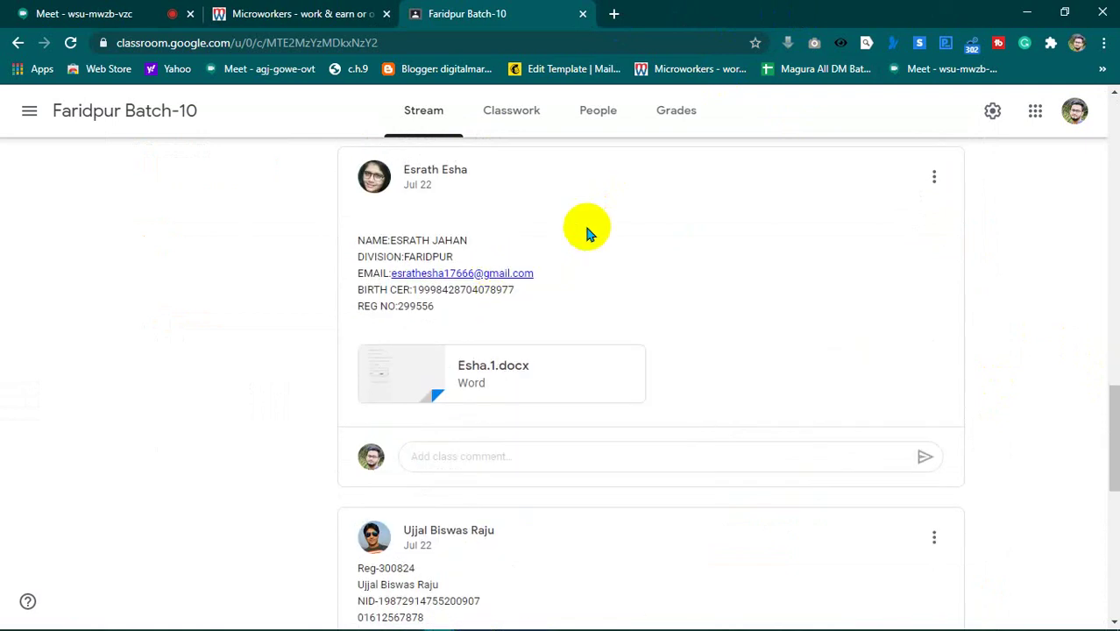
- Open the tech7s39.blogspot.com link from the newest class stream post in a new tab
key("Home")
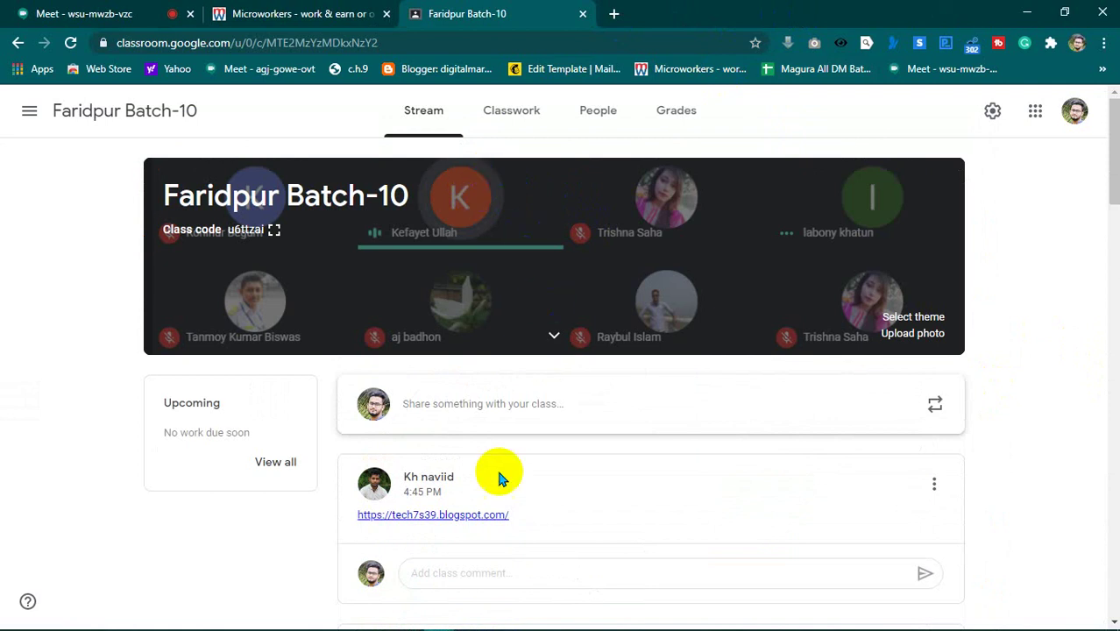
right_click(462, 515)
left_click(528, 388)
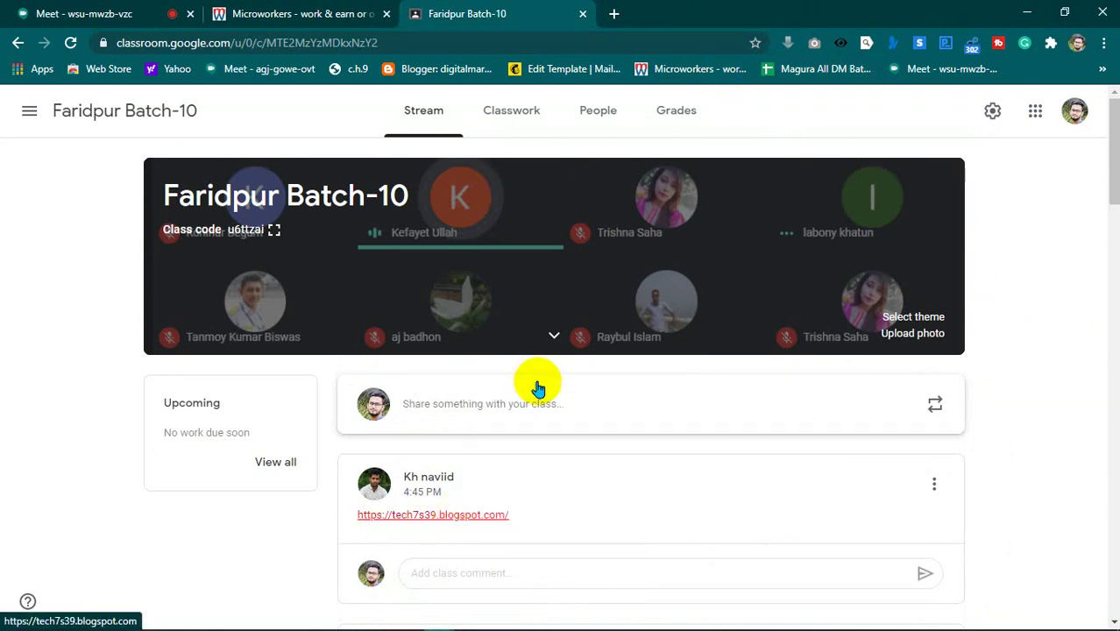
- Return to the Google Meet call and admit the next waiting participant
left_click(116, 10)
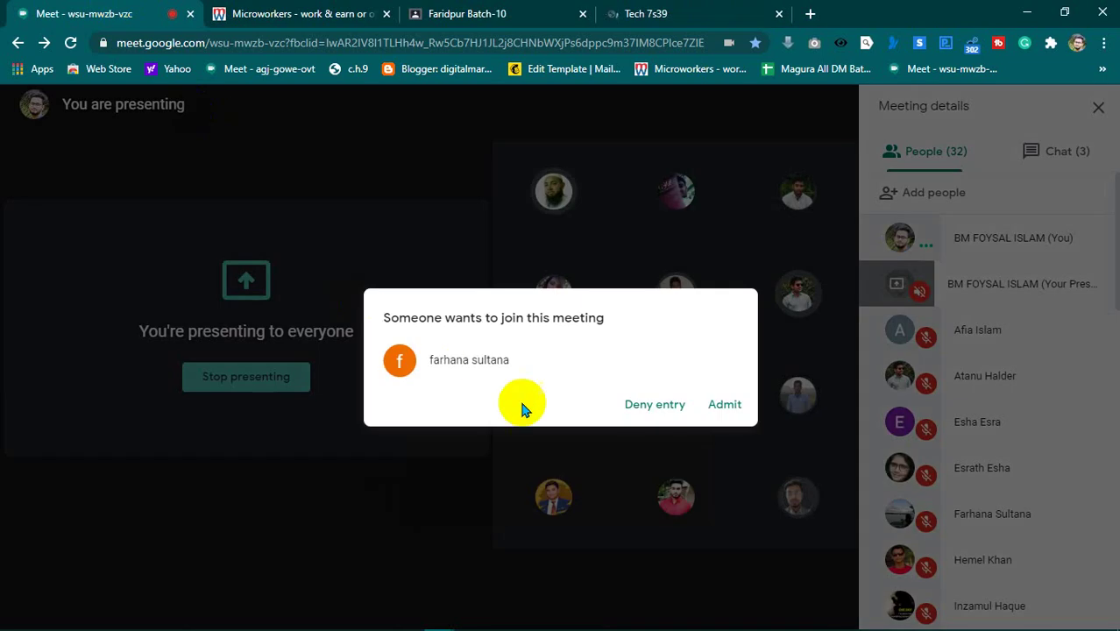
left_click(724, 412)
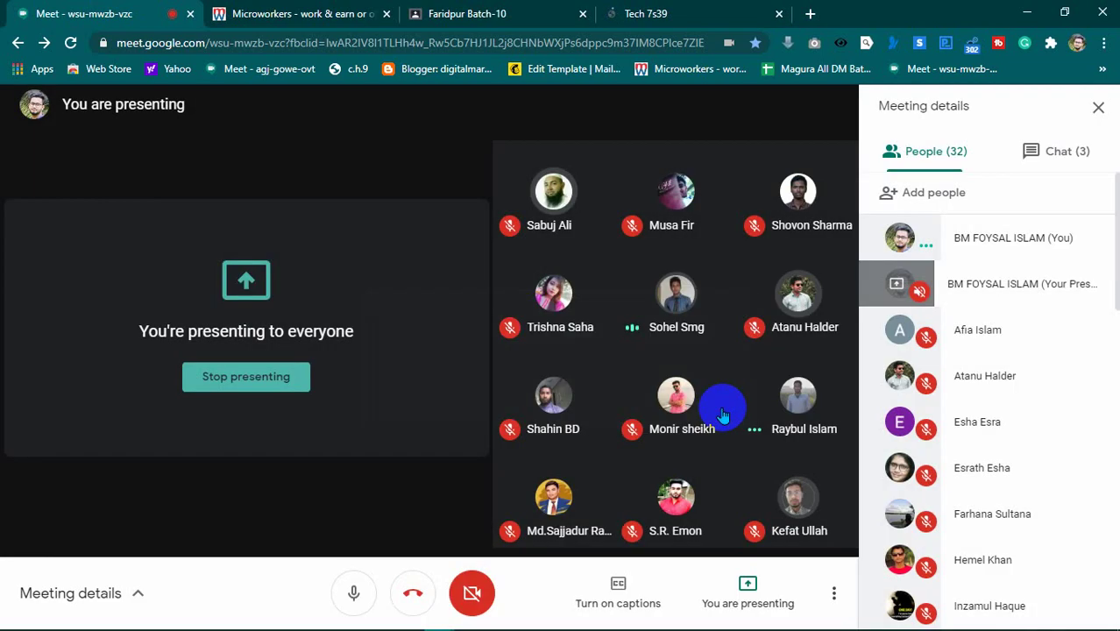
- Dismiss the presenting notification, check the Tech 7s39 blog and its favicon, and close it to return to the class stream posts
left_click(653, 13)
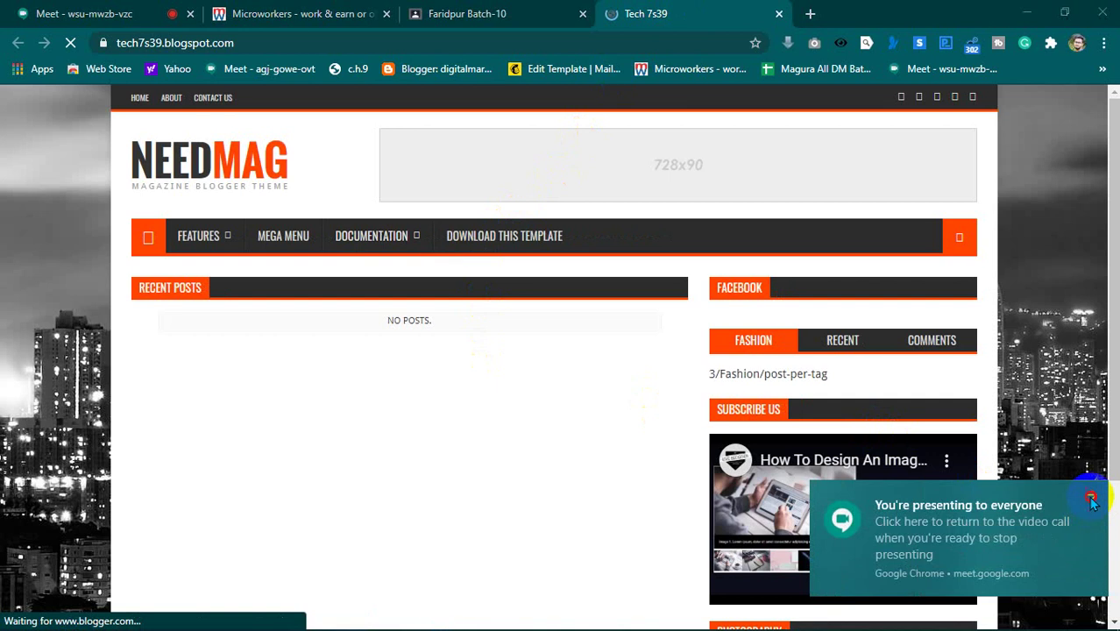
left_click(1091, 495)
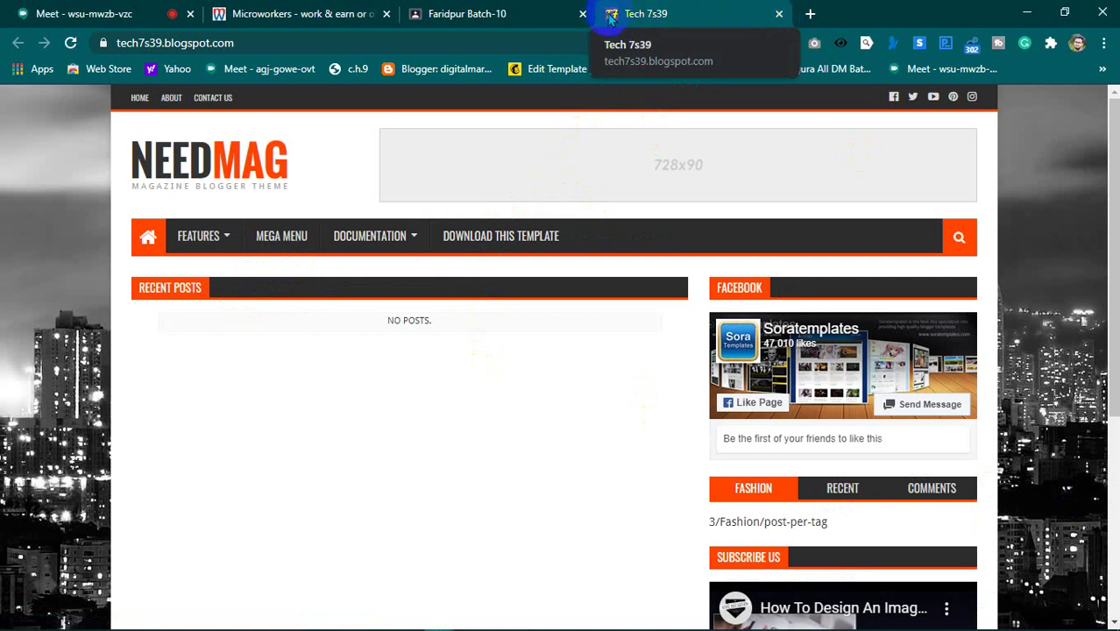
left_click(778, 14)
scroll(528, 387, "down", 10)
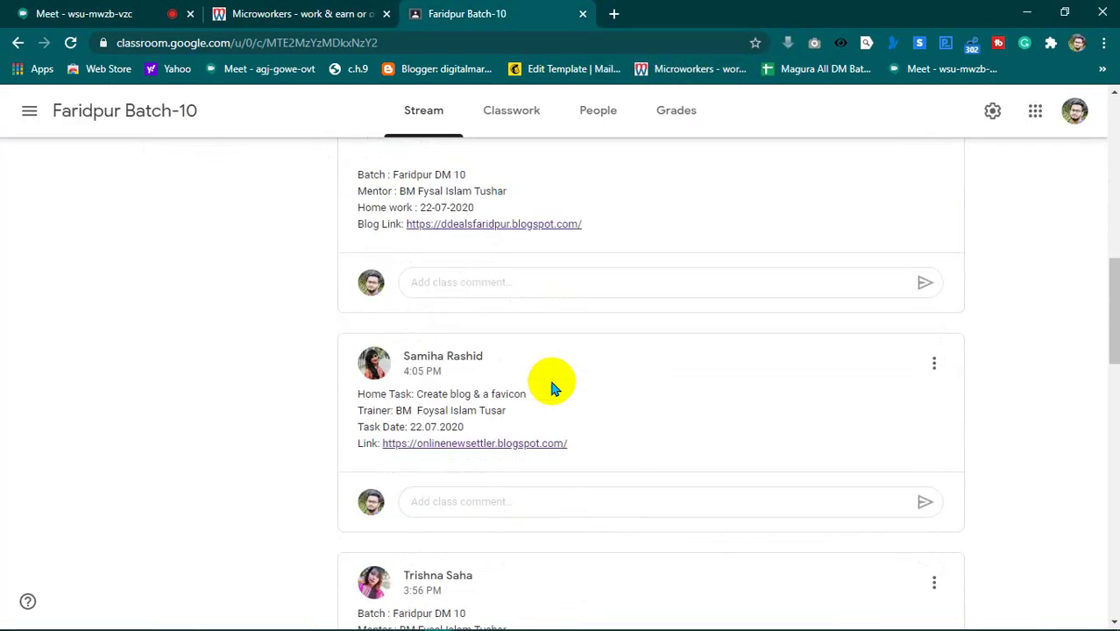
- Load the updated posts in the Faridpur Batch-10 stream and open the techthinkerbd.blogspot.com homework link in a new tab
scroll(555, 381, "down", 3)
scroll(560, 377, "up", 15)
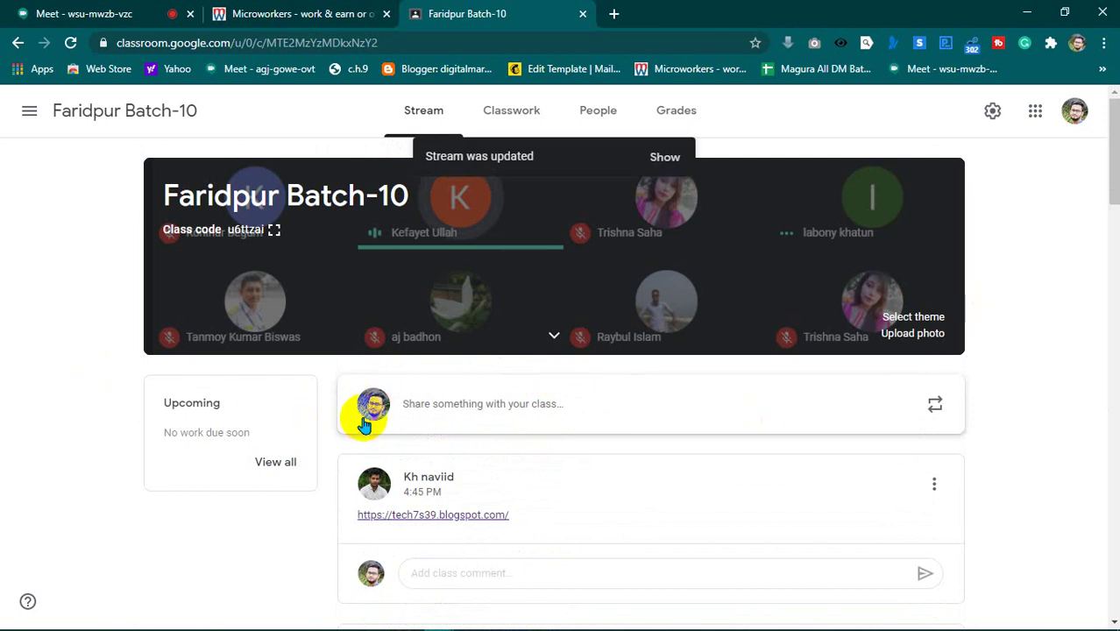
left_click(665, 157)
scroll(513, 394, "down", 3)
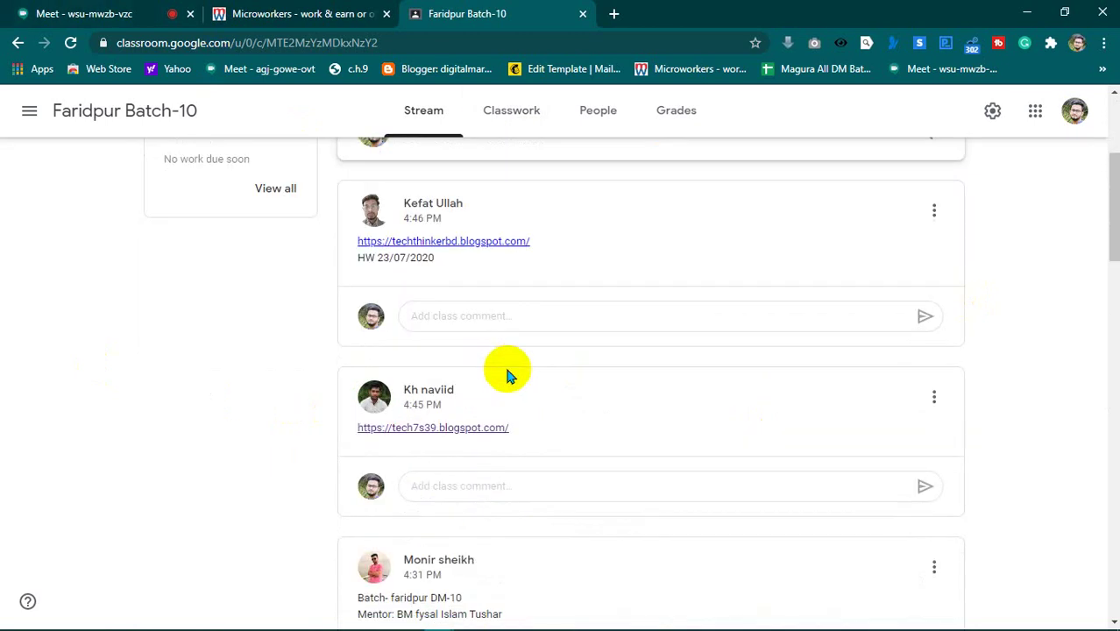
right_click(460, 242)
left_click(537, 247)
- Check the homepage and favicon of The Tech Thinker blog, and close it to return to the class stream
scroll(591, 272, "up", 3)
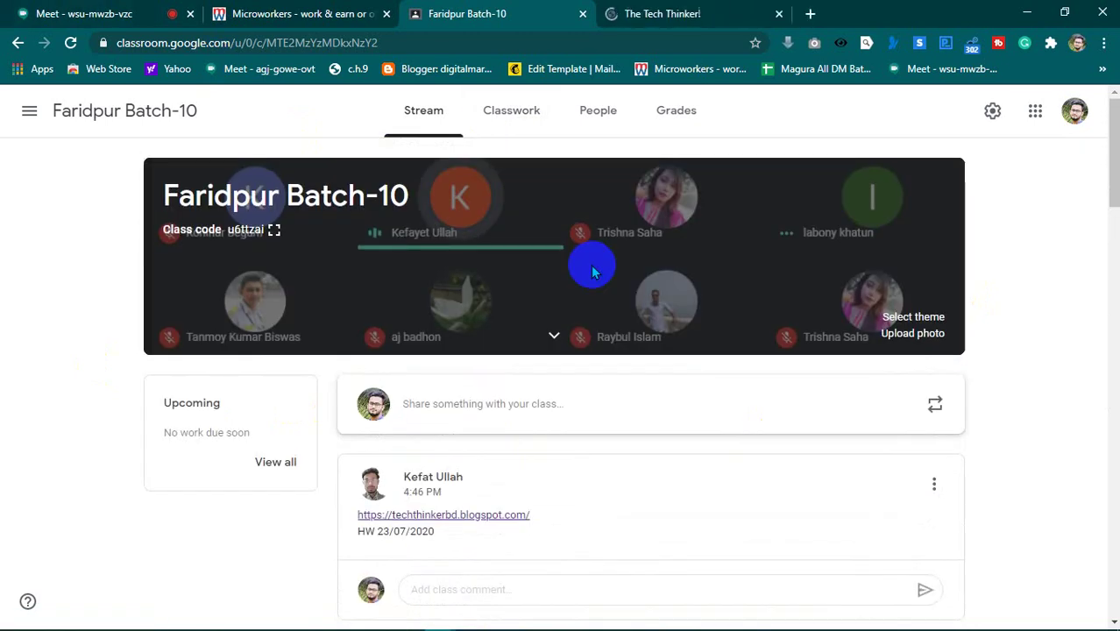
left_click(691, 9)
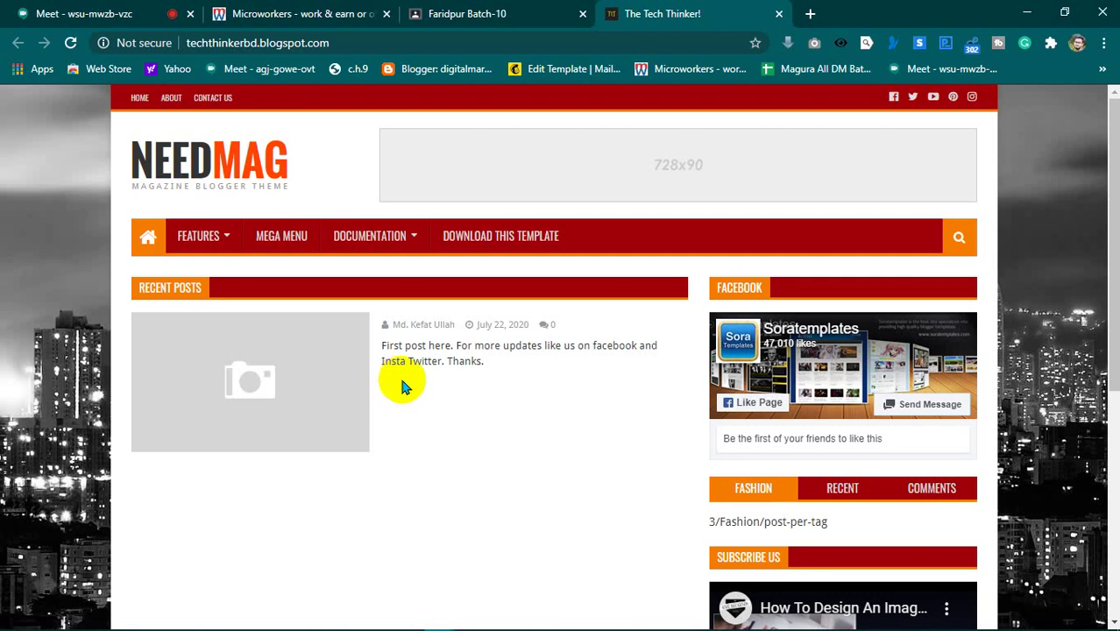
left_click(778, 14)
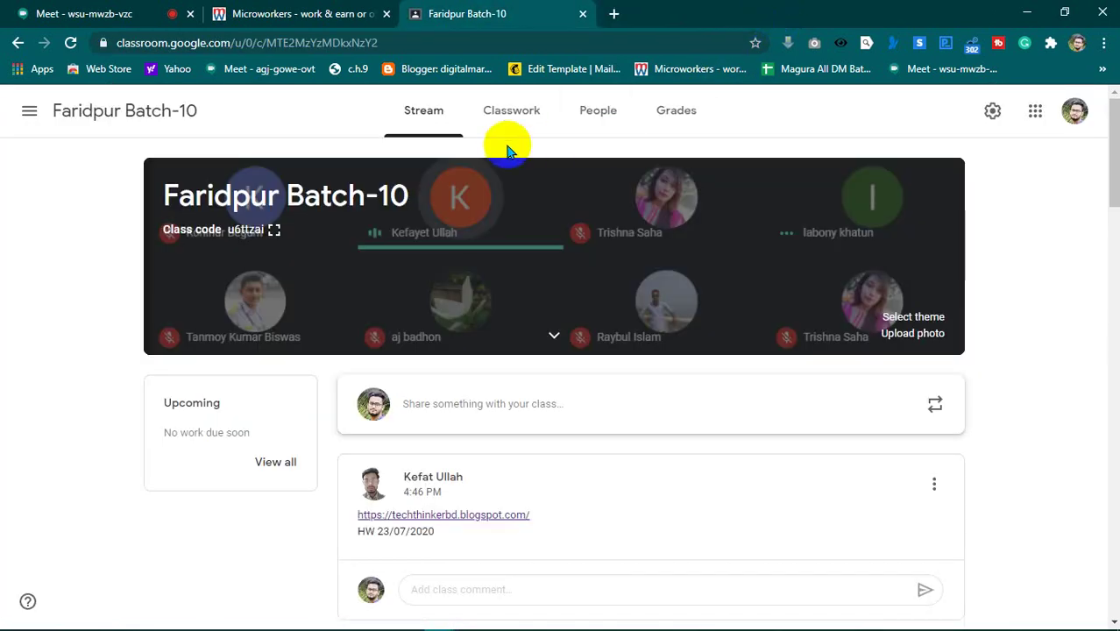
- Look over the Faridpur Batch-10 stream for any remaining homework posts and glance at the Google Meet call
scroll(507, 151, "down", 3)
scroll(507, 149, "up", 3)
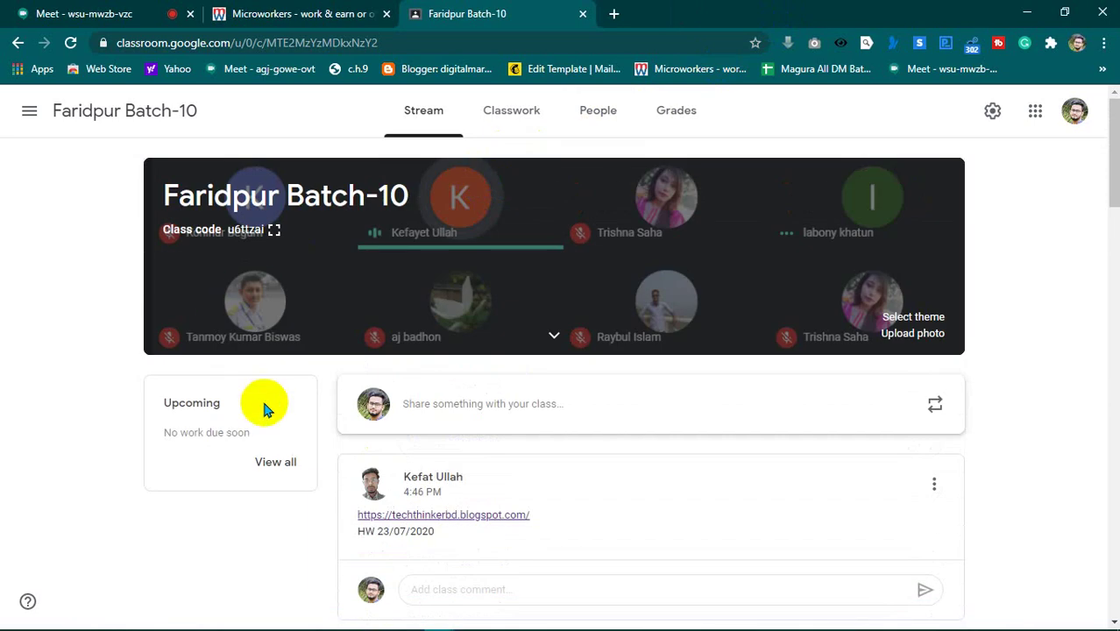
scroll(332, 400, "down", 3)
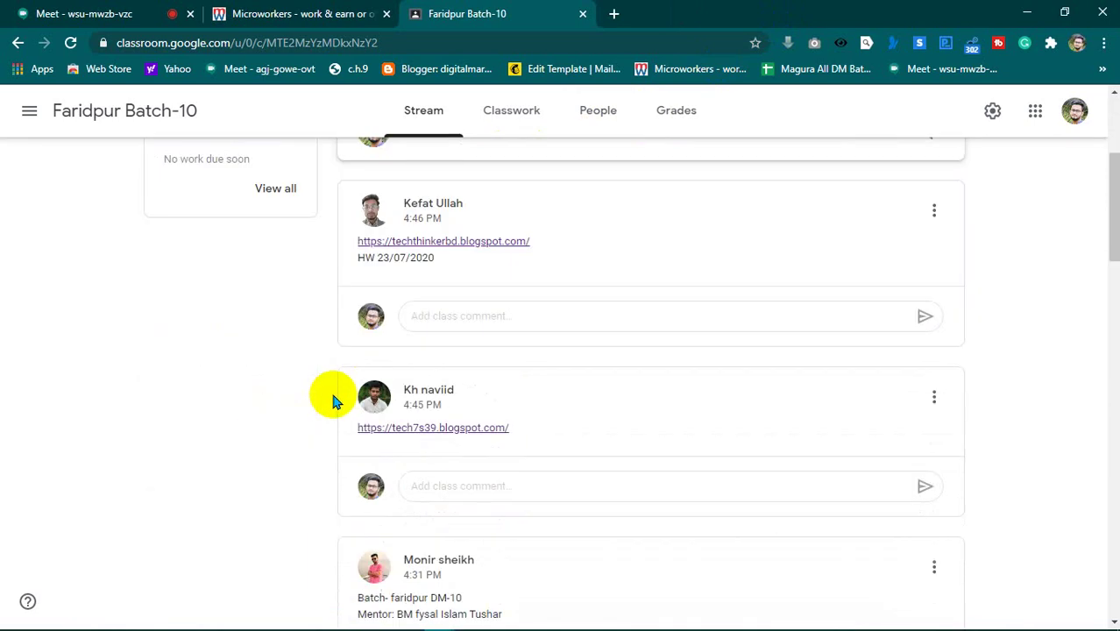
scroll(332, 401, "up", 3)
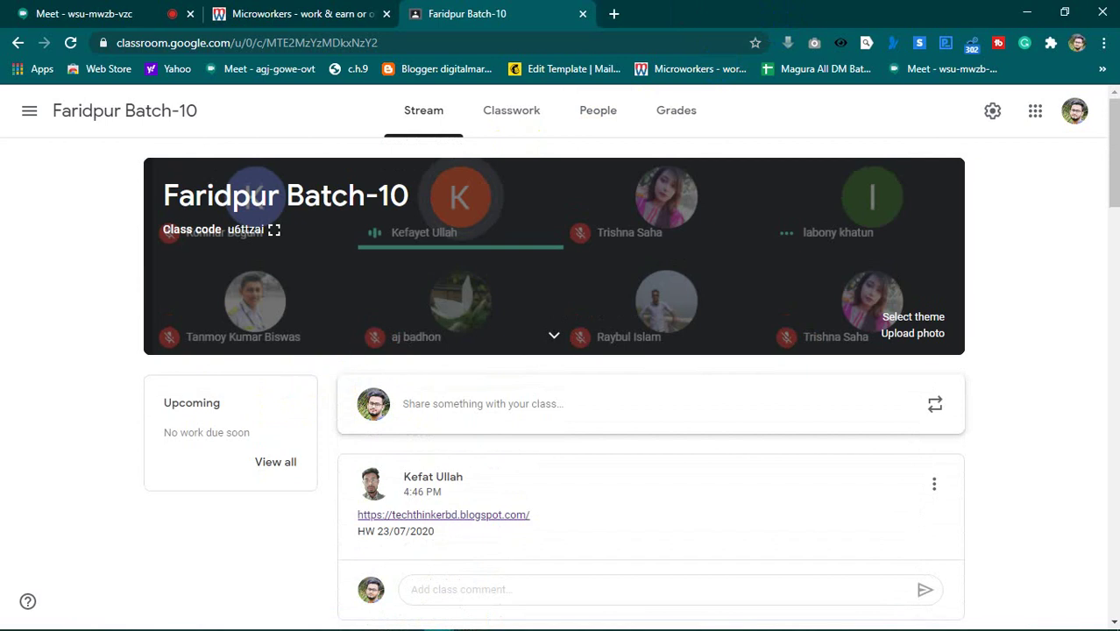
left_click(337, 227)
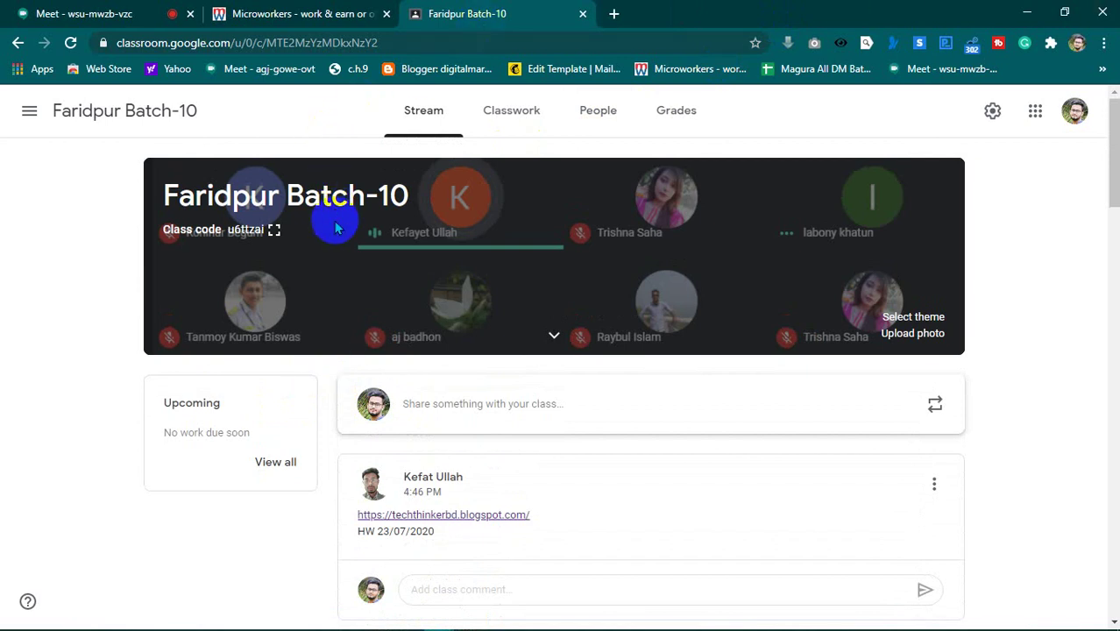
scroll(334, 224, "down", 3)
scroll(335, 225, "down", 3)
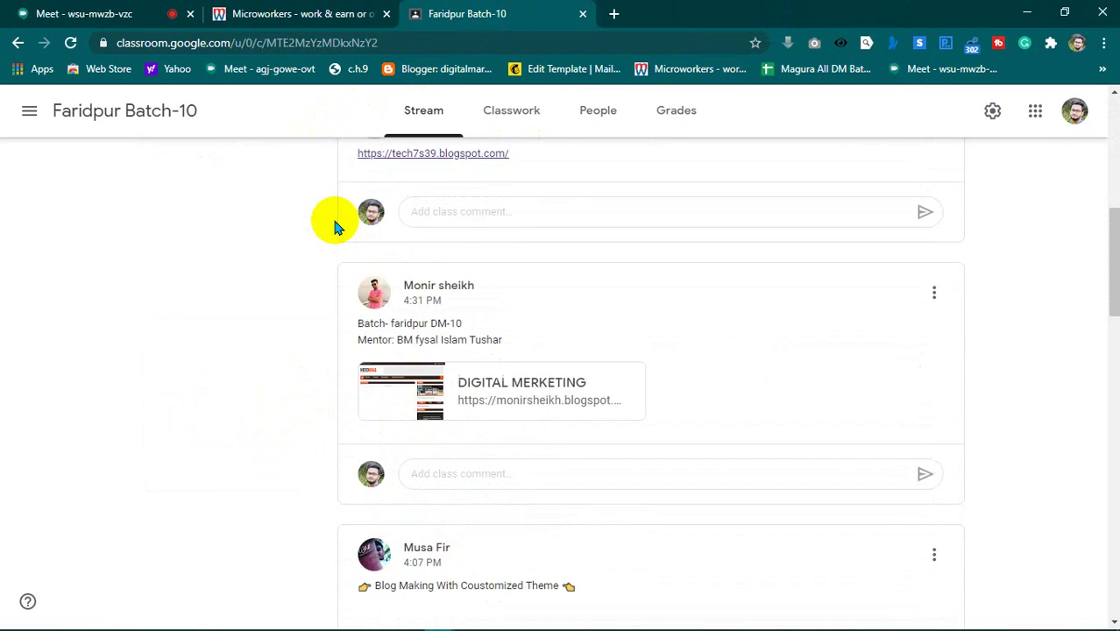
scroll(336, 226, "up", 6)
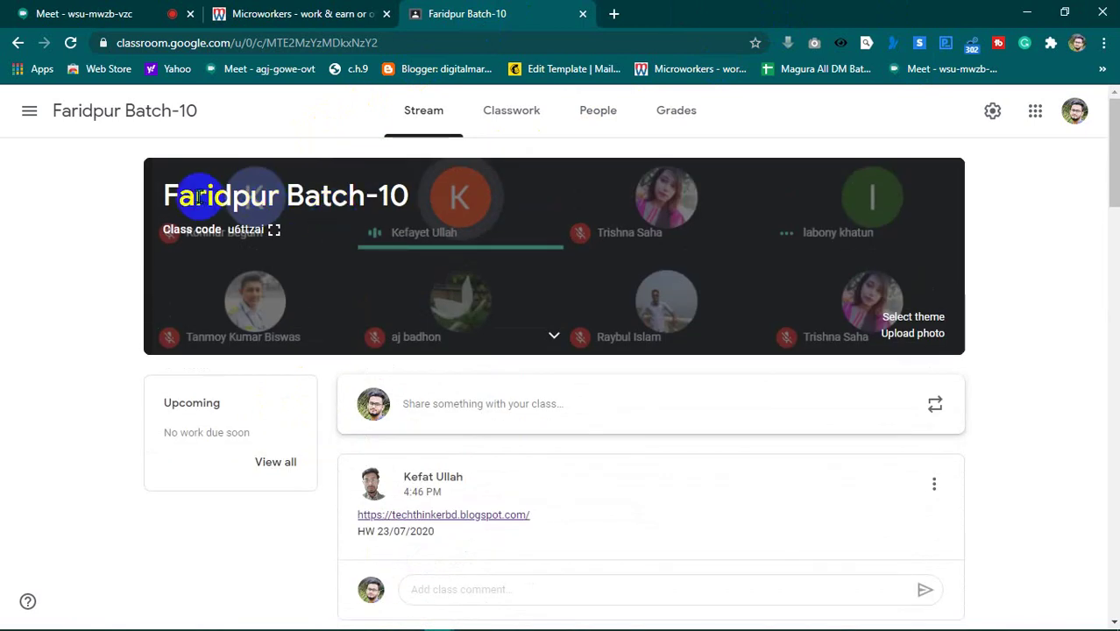
left_click_drag(163, 200, 399, 196)
left_click(398, 196)
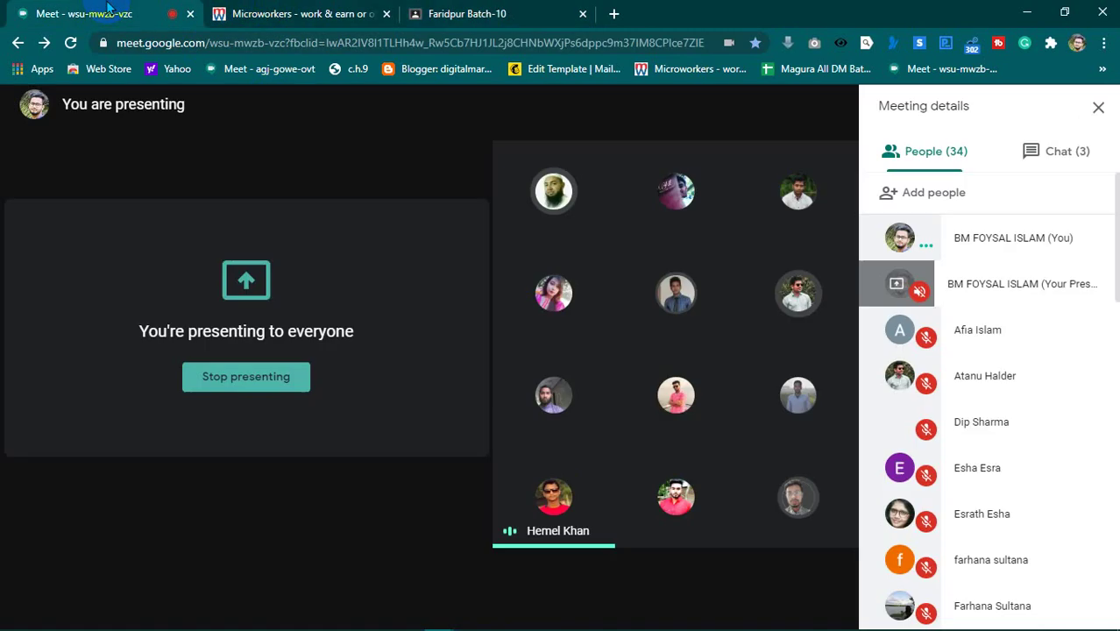
left_click(101, 14)
left_click(462, 11)
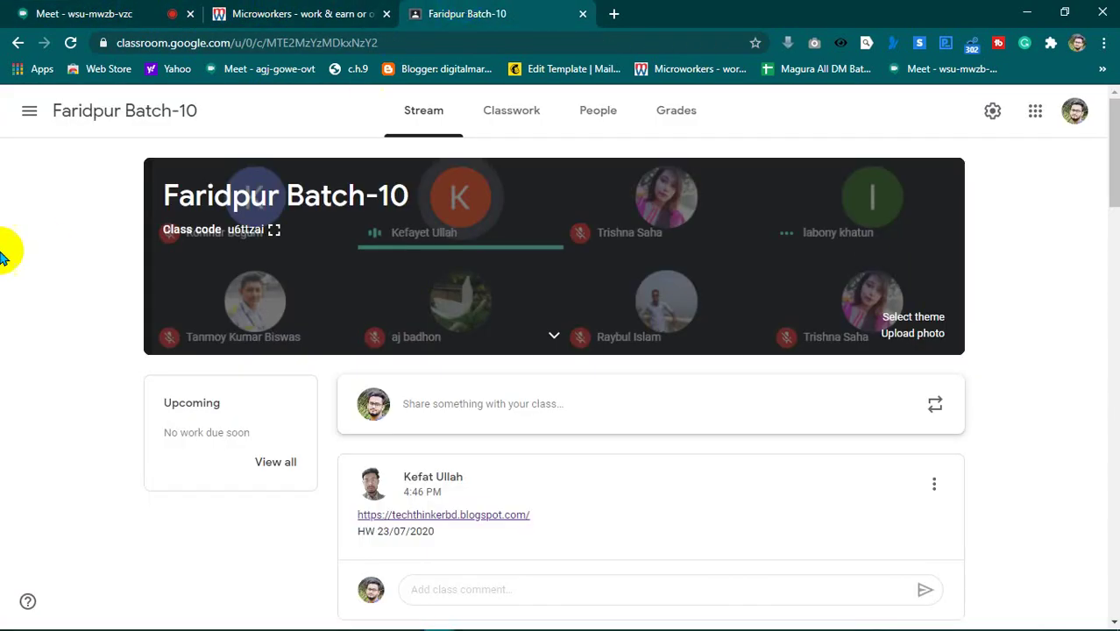
- Open the Faridpur Batch-09 class in a new tab and close the Faridpur Batch-10 tab
left_click(28, 113)
right_click(87, 344)
left_click(110, 337)
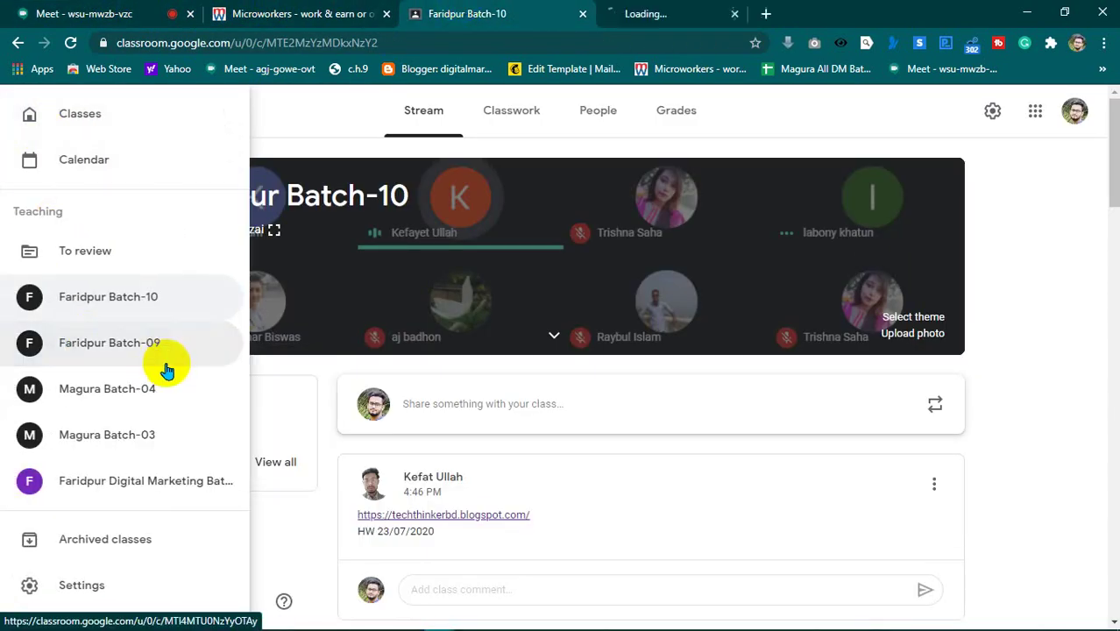
left_click(582, 13)
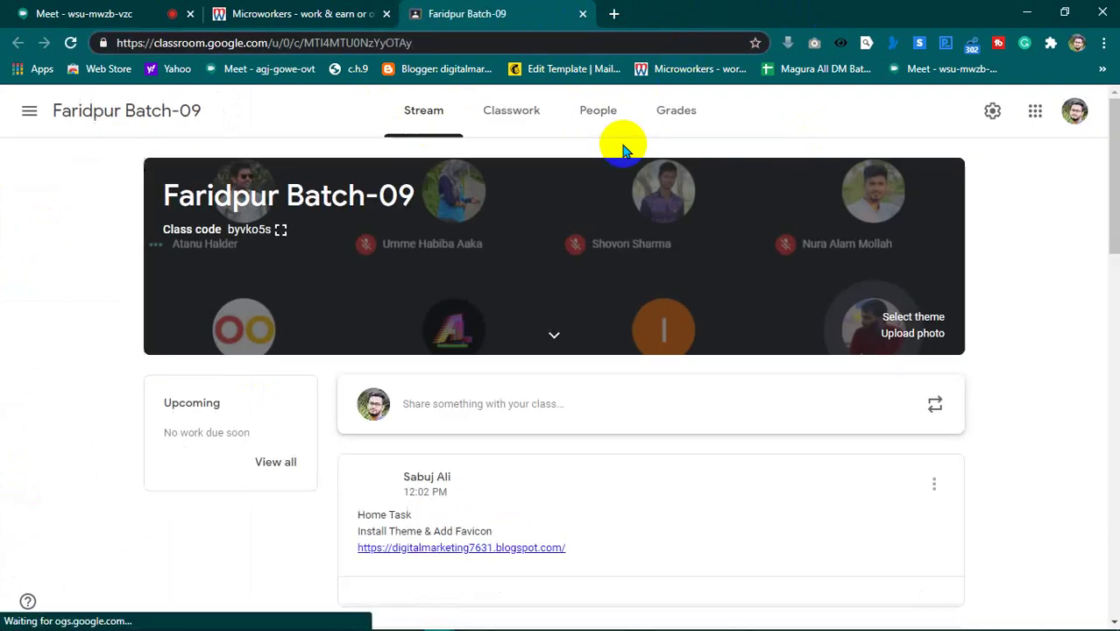
- Open the digitalmarketing7631.blogspot.com and digitalmarketing305.blogspot.com homework links from the Batch-09 stream in new tabs
scroll(625, 458, "down", 3)
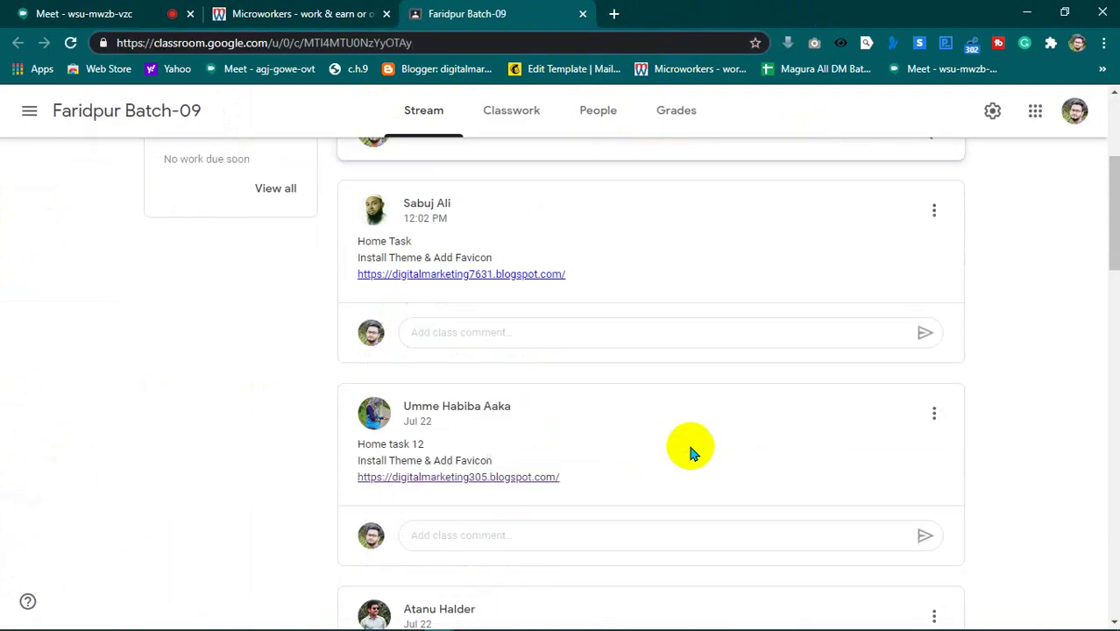
left_click(576, 281)
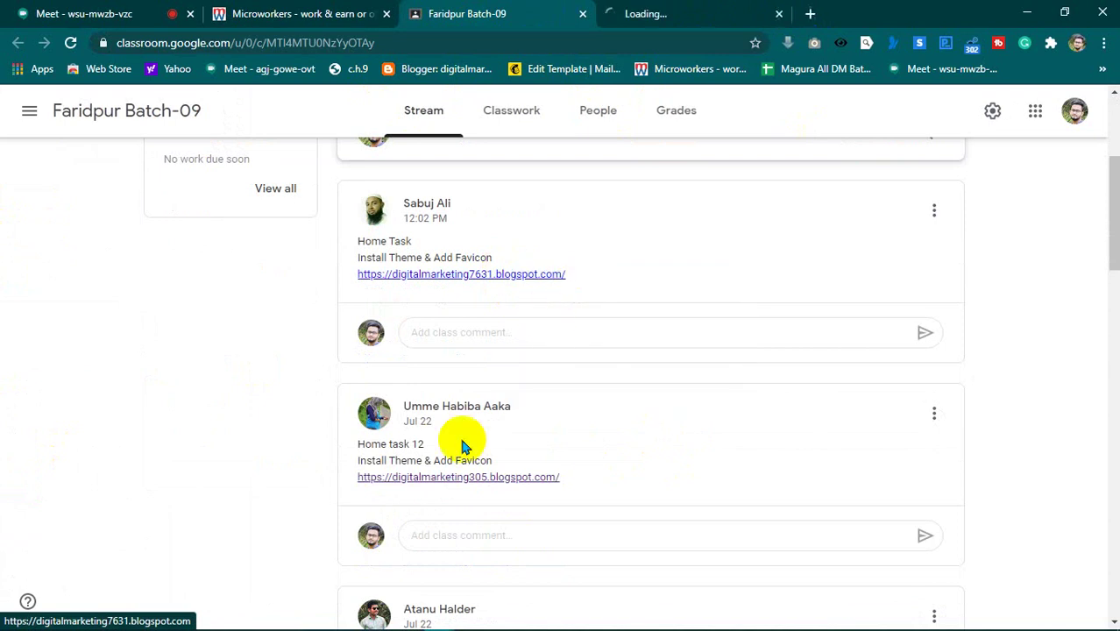
right_click(456, 477)
left_click(519, 490)
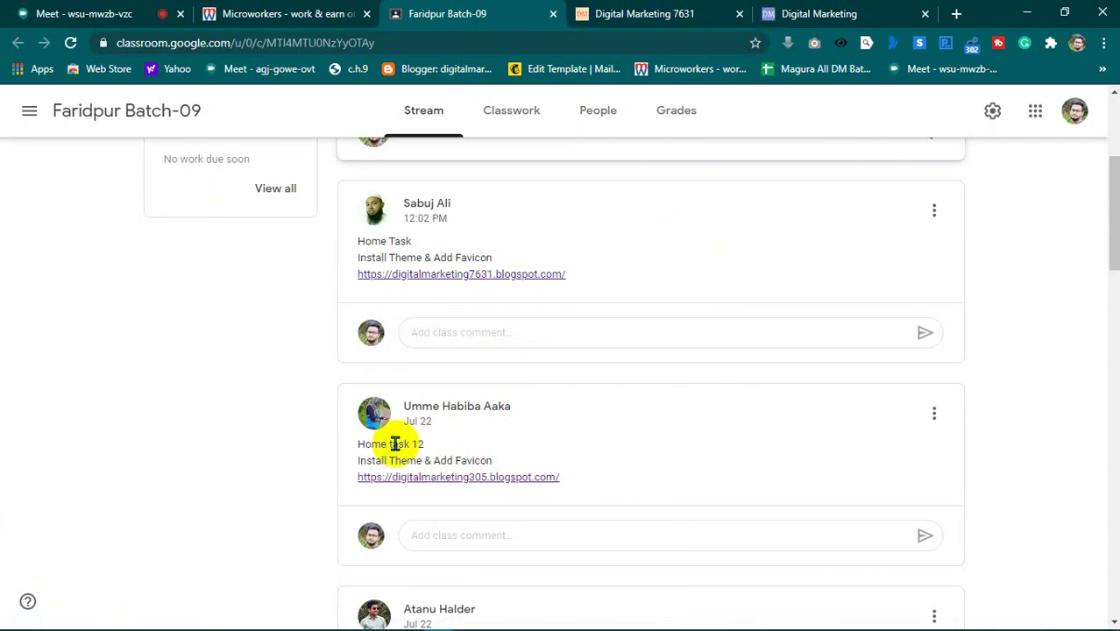
- Continue past the sensitive content warning on the Digital Marketing 7631 blog and check the digitalmarketing305 blog's theme and favicon
left_click(619, 12)
left_click(282, 273)
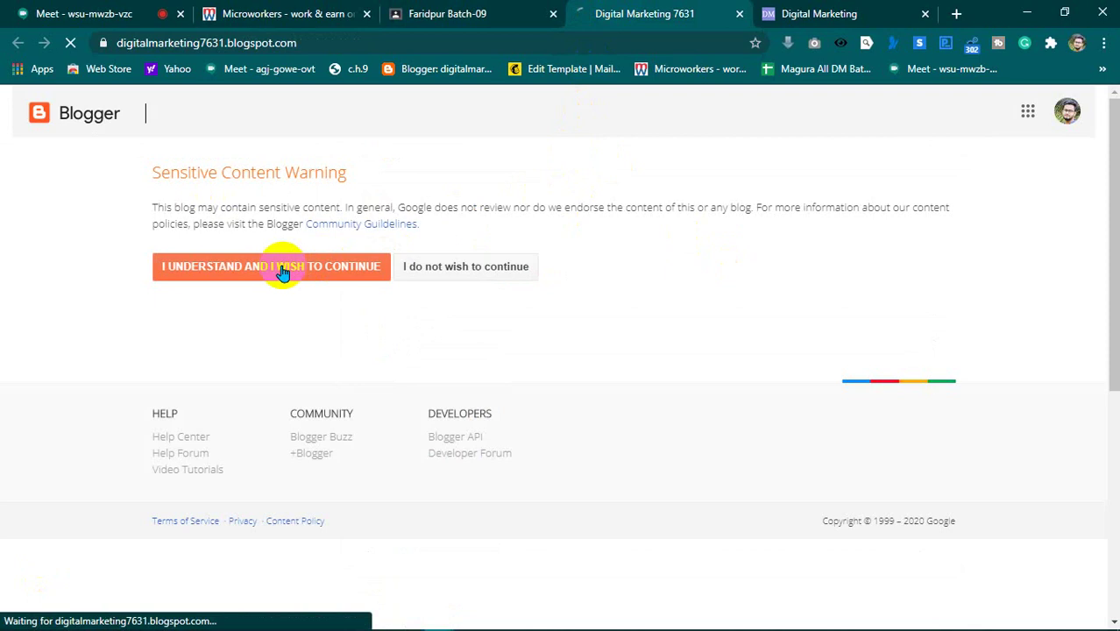
left_click(879, 11)
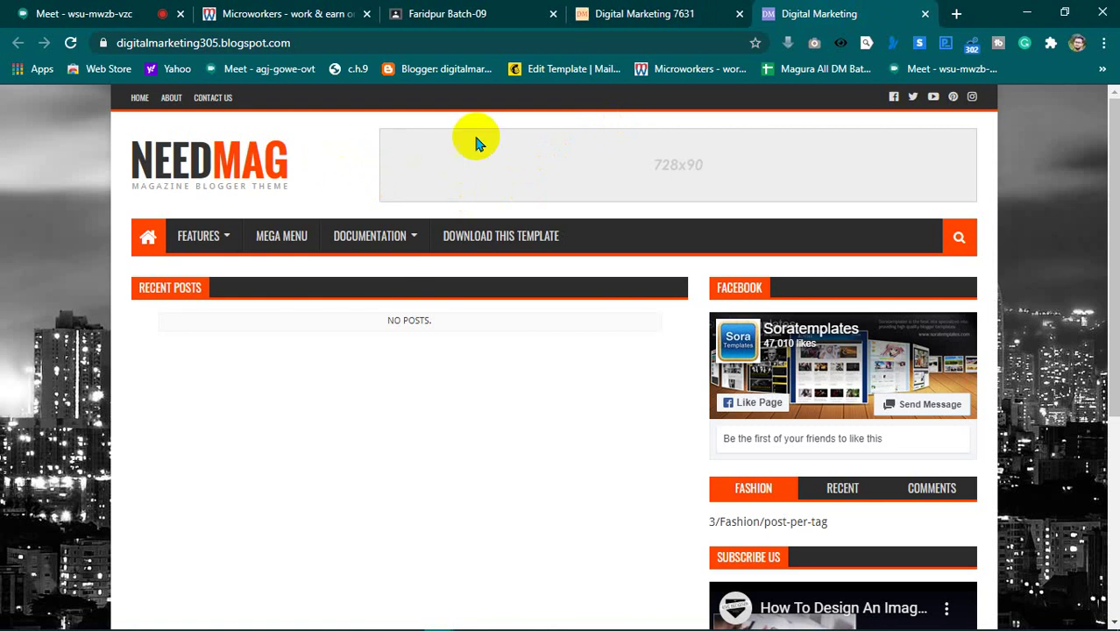
- Review the theme, favicon and recent posts of the Digital Marketing 7631 blog, and close both student blog tabs
left_click(648, 14)
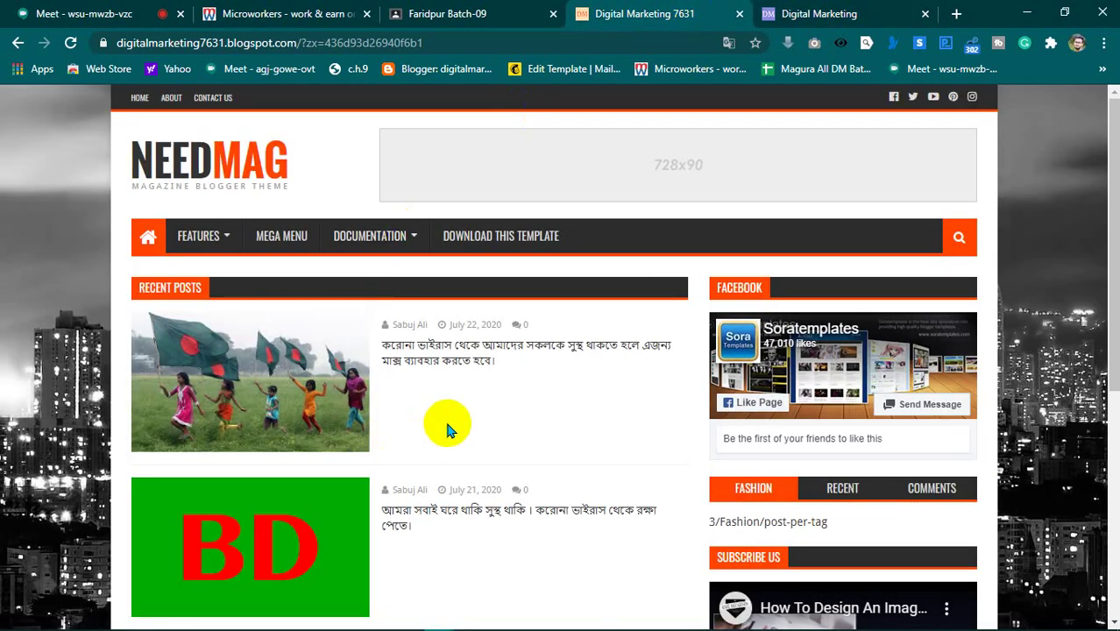
scroll(445, 418, "down", 2)
scroll(445, 418, "up", 2)
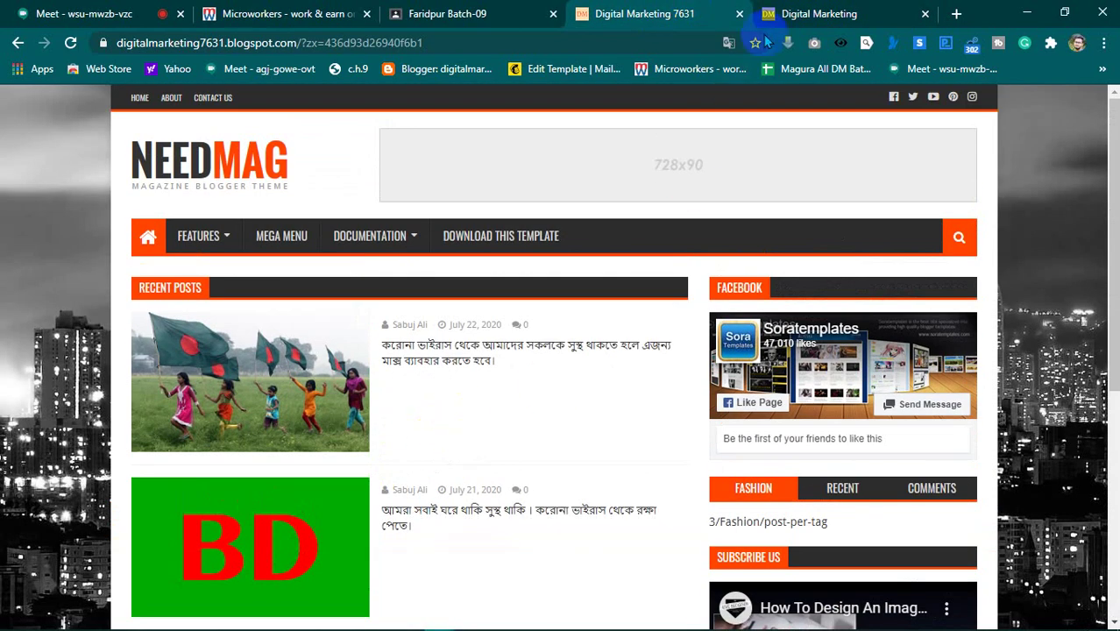
left_click(739, 14)
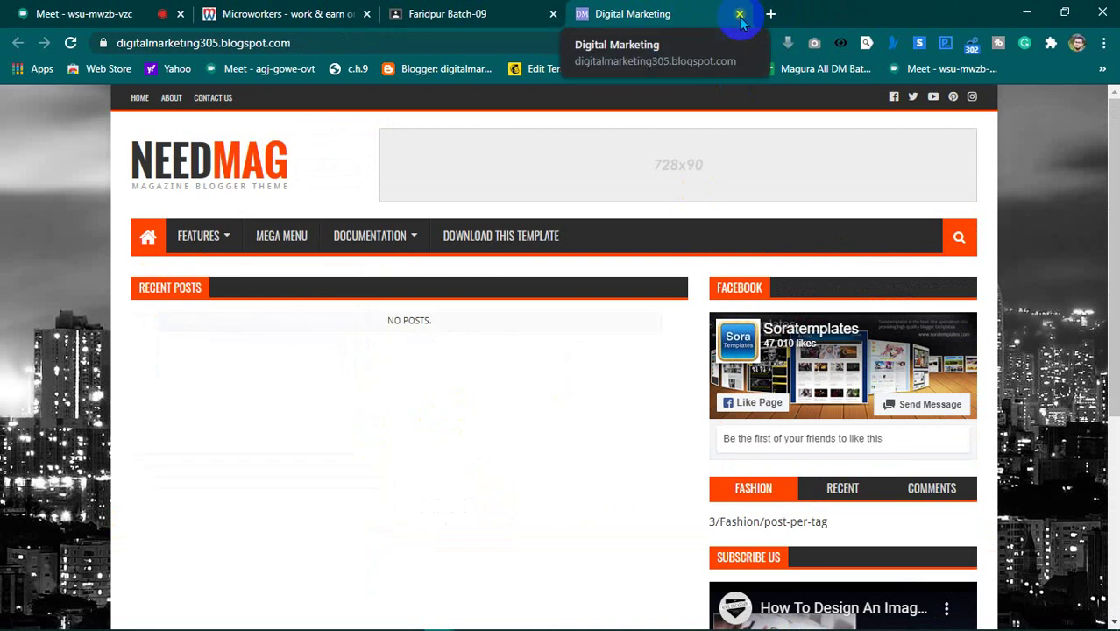
left_click(740, 14)
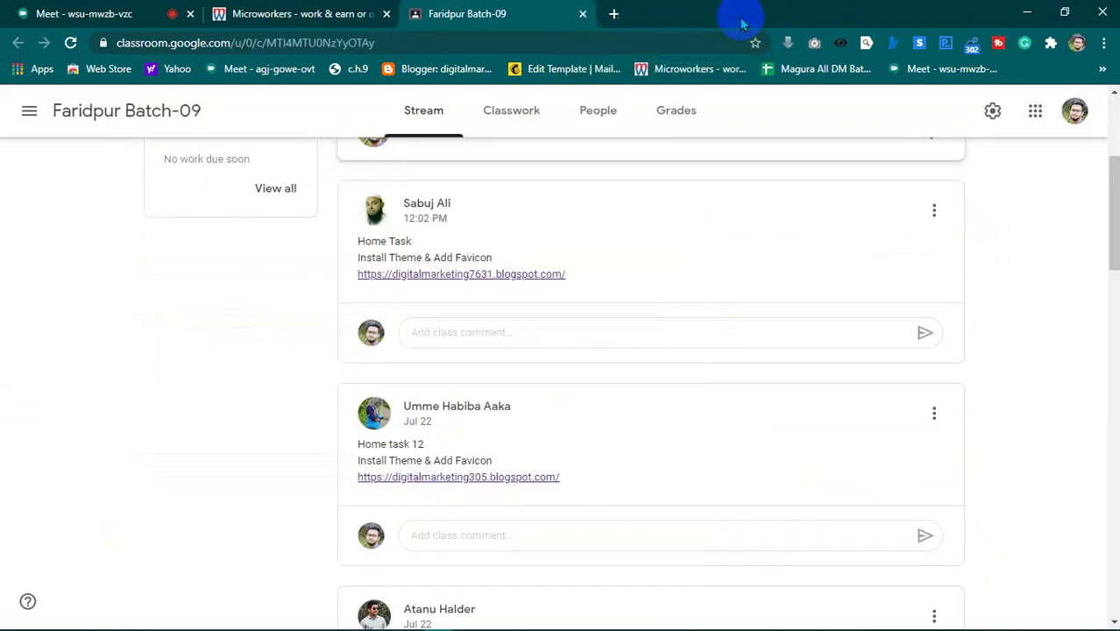
- Open the businessfinals.blogspot.com and Worshipper of Nature blog links from the July 22 posts in the Batch-09 stream in new tabs
scroll(574, 350, "down", 5)
scroll(575, 349, "up", 9)
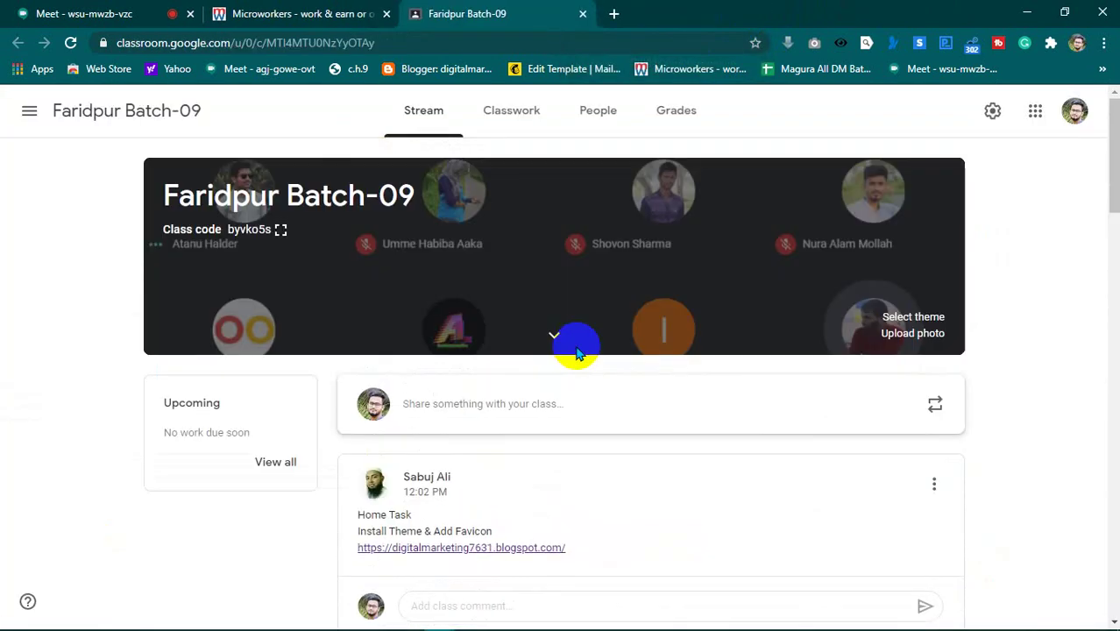
scroll(575, 345, "down", 6)
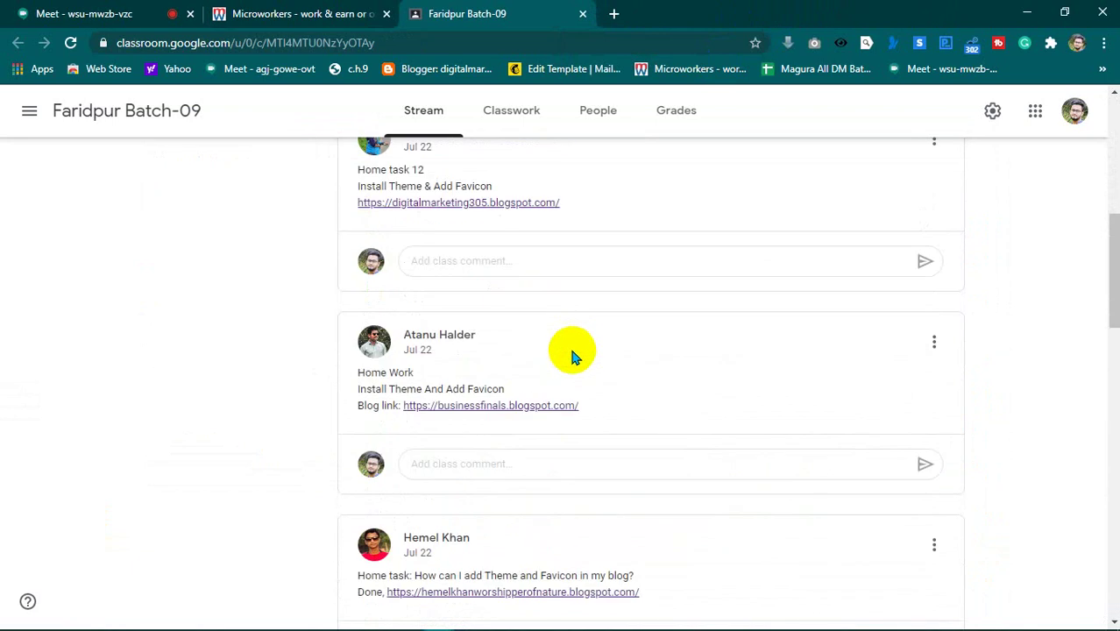
right_click(512, 405)
left_click(565, 418)
scroll(601, 361, "down", 3)
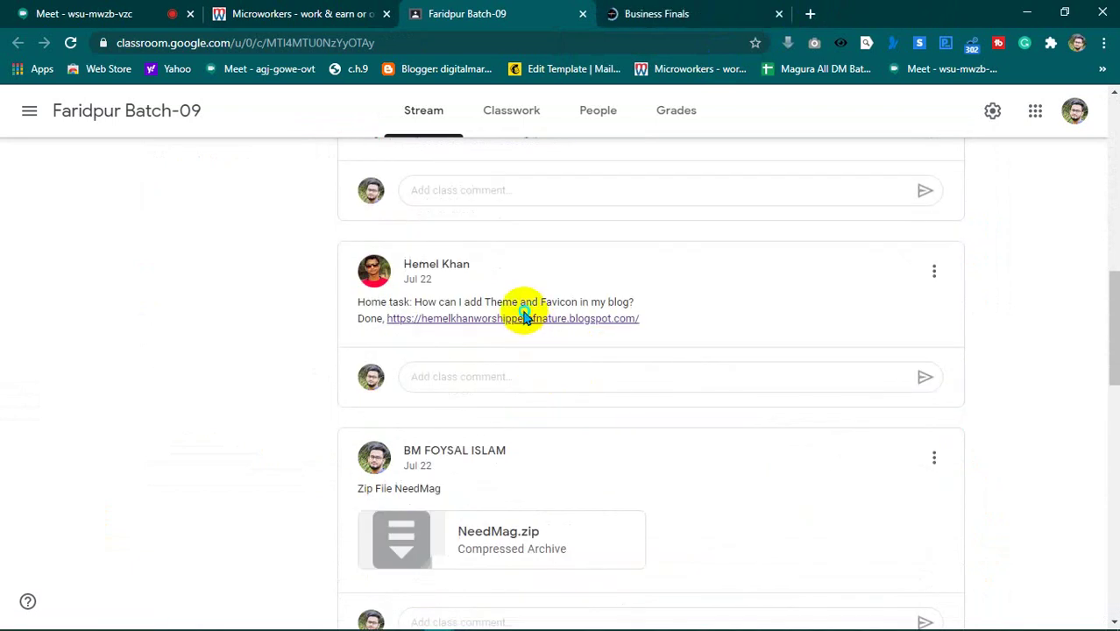
right_click(504, 289)
right_click(488, 316)
left_click(519, 329)
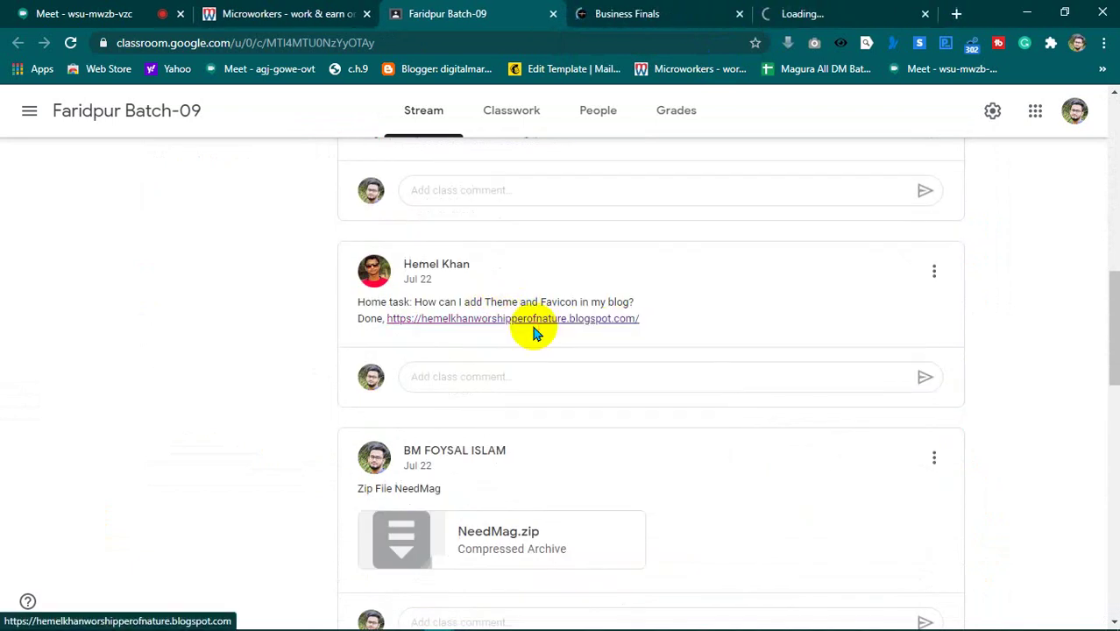
- Check the theme and favicon of the Business Finals and Worshipper of Nature blogs, and close both tabs
left_click(701, 10)
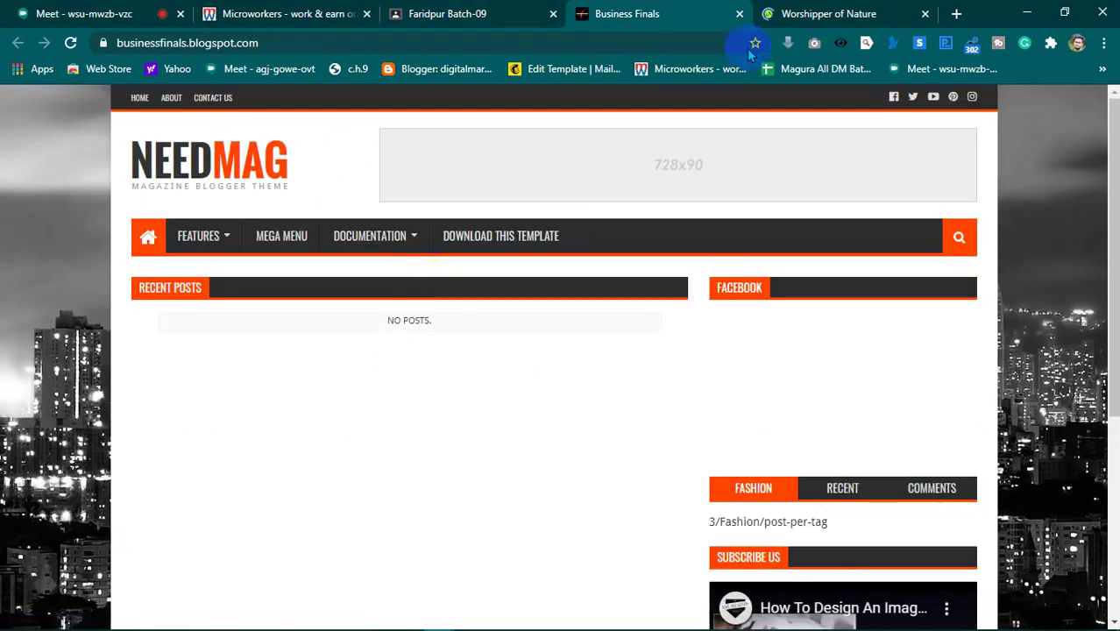
left_click(813, 11)
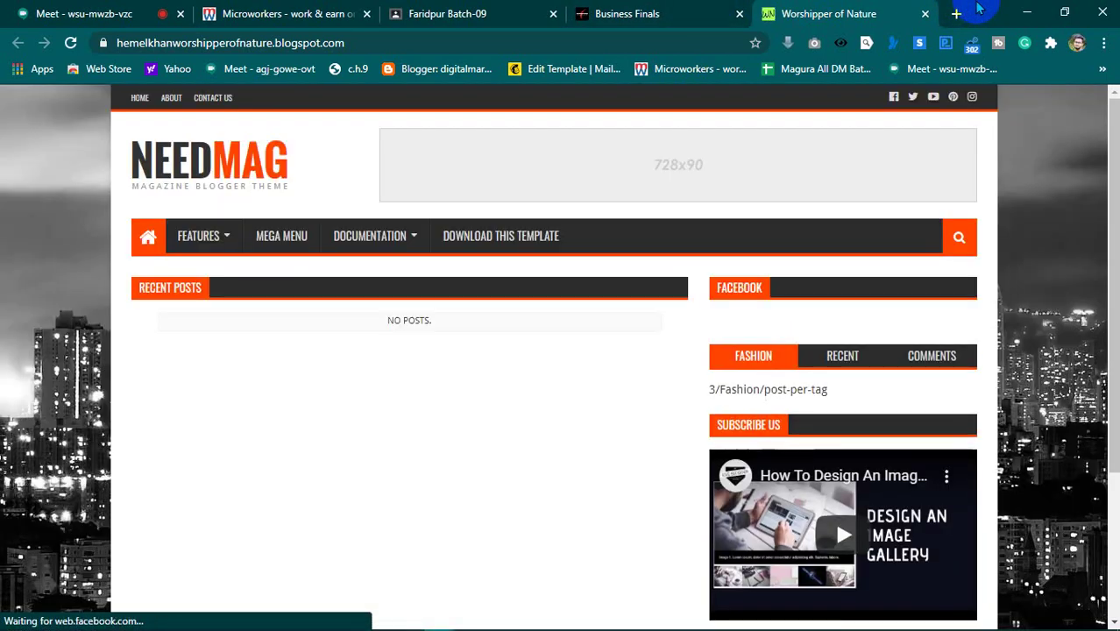
left_click(608, 7)
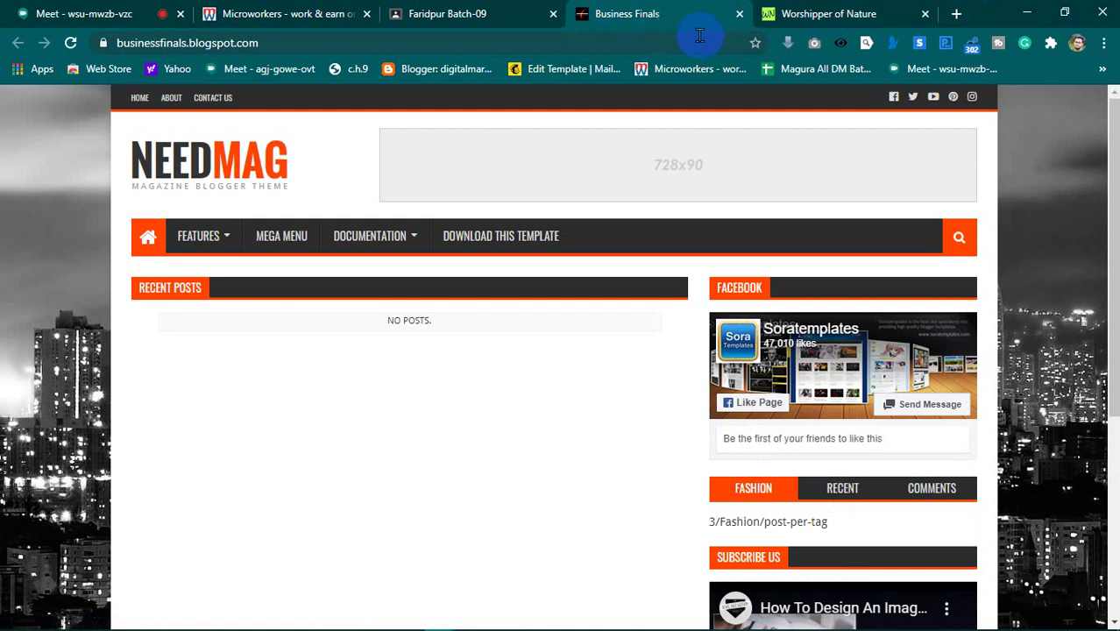
left_click(739, 15)
left_click(739, 15)
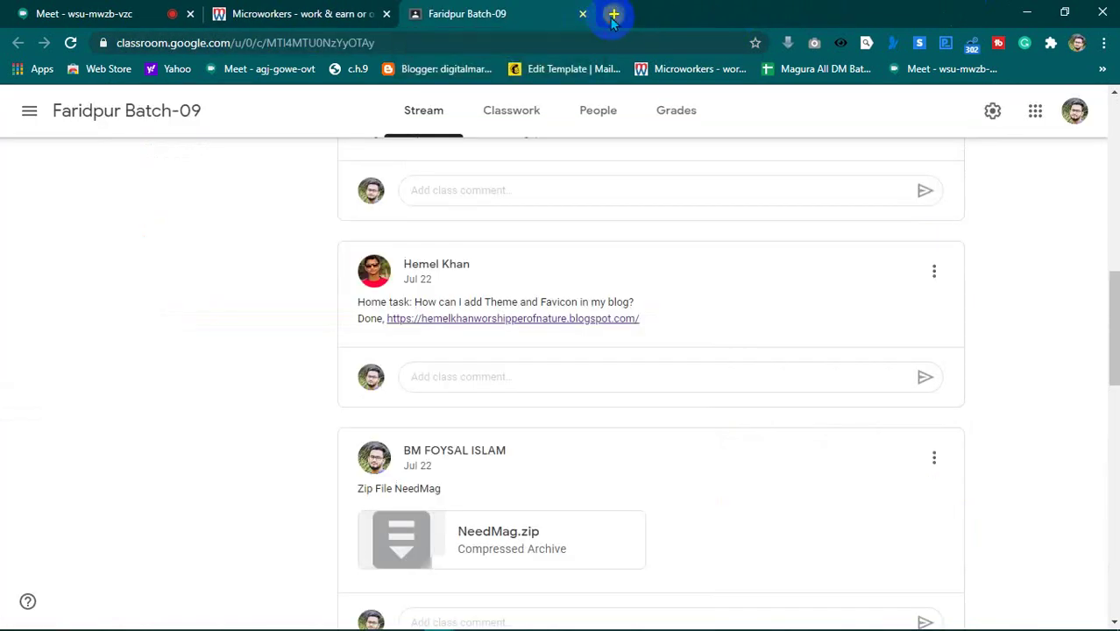
- Open the bookmarked Blogger page in a new tab, switch to another signed-in Google account, and close the profile confirmation tab
left_click(613, 13)
left_click(836, 69)
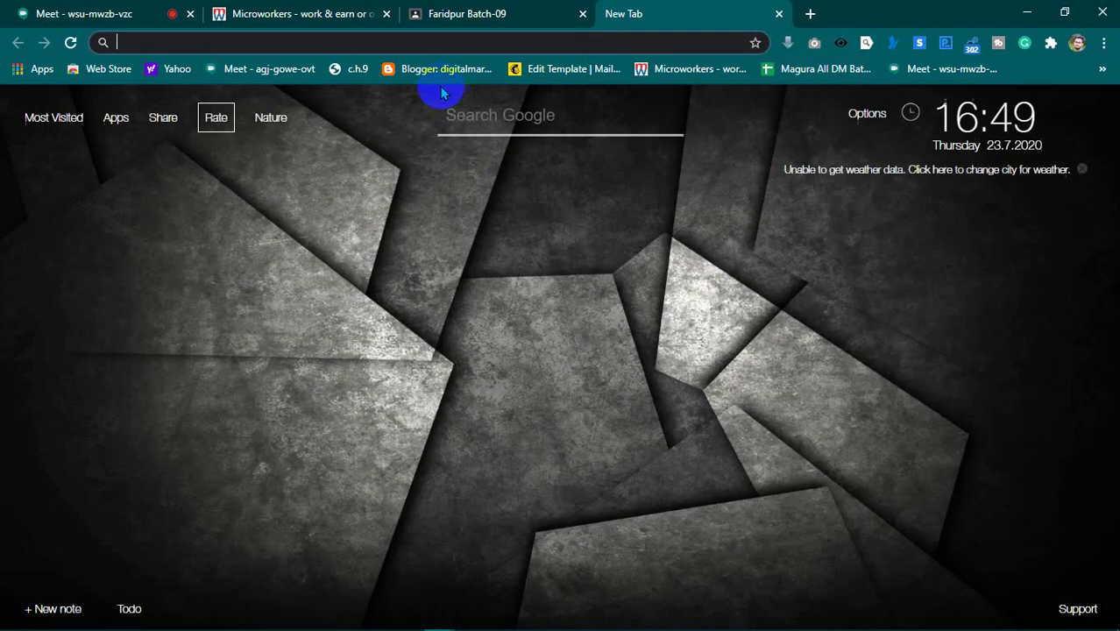
left_click(438, 69)
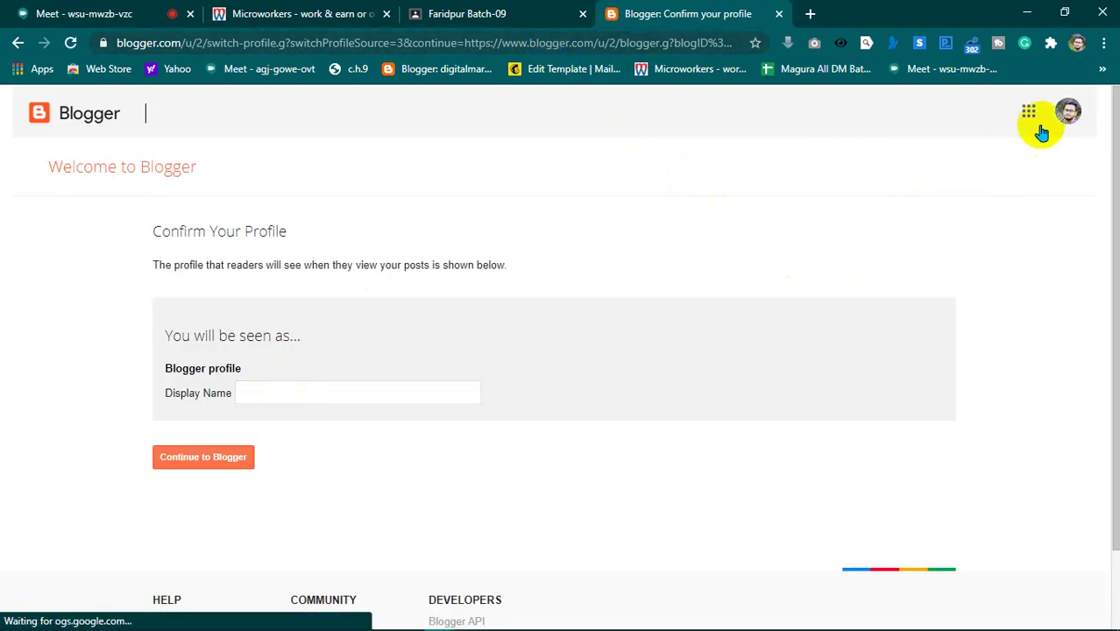
left_click(1067, 114)
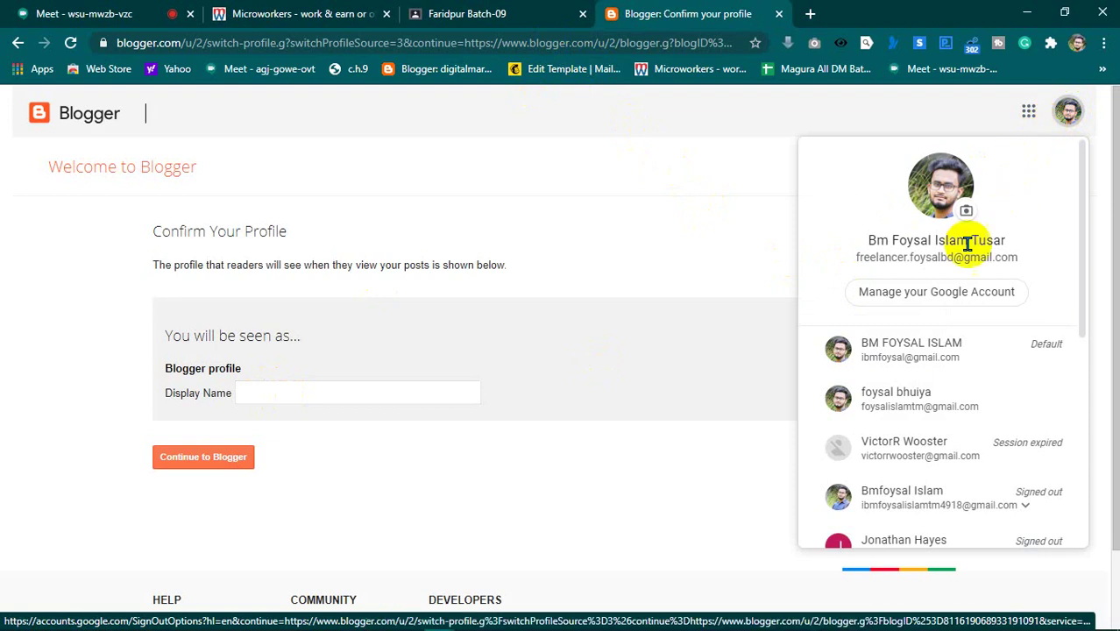
left_click(895, 417)
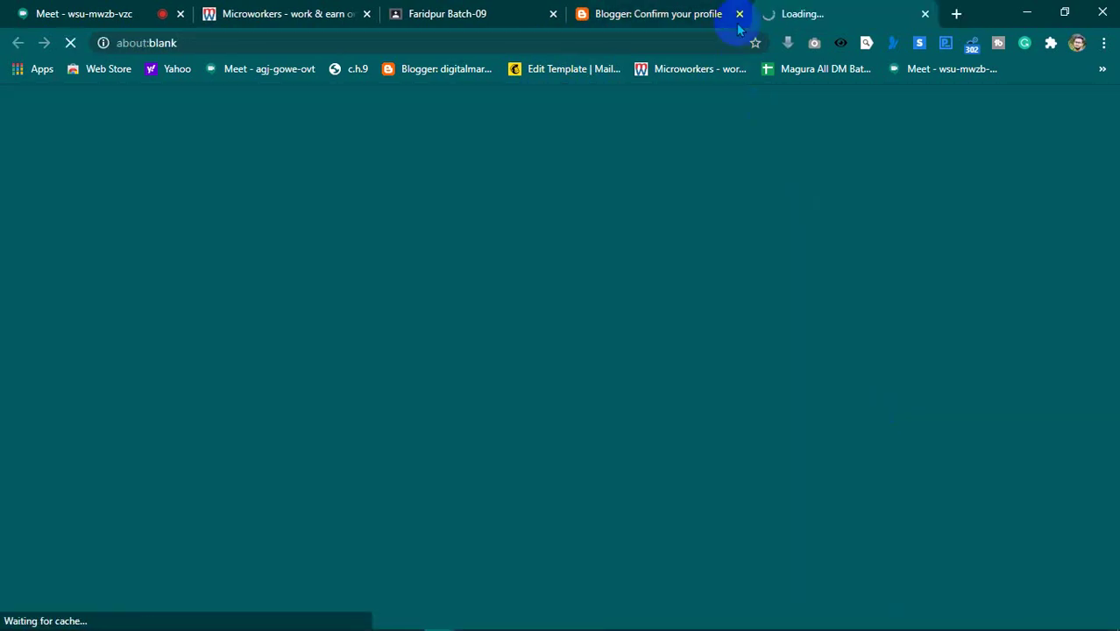
left_click(742, 13)
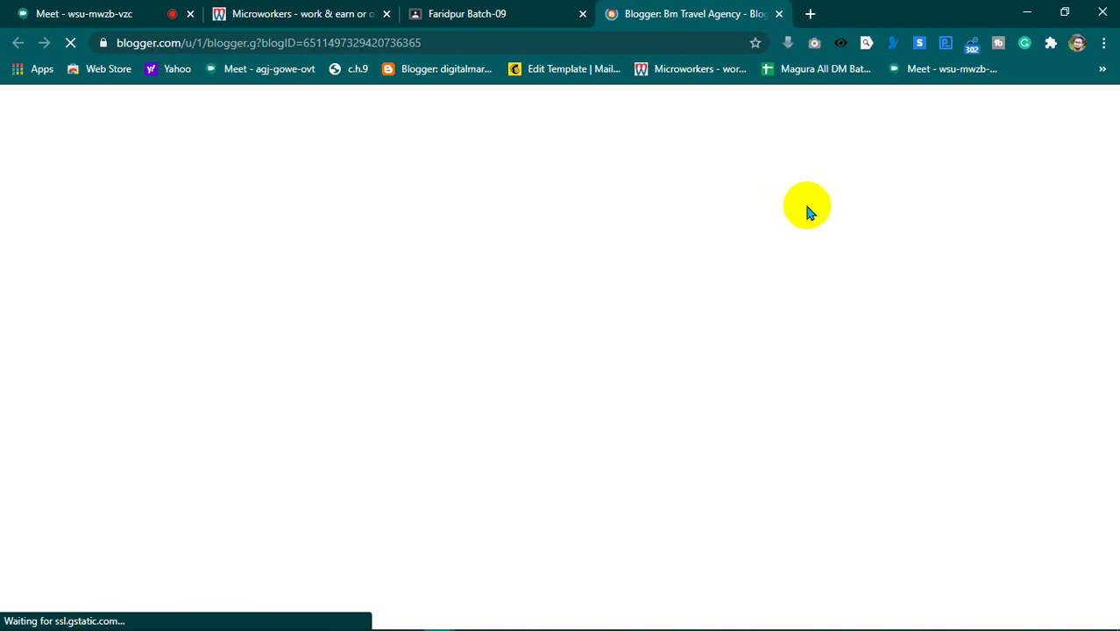
- Open the live Bm Travel Agency blog in a new tab and close the Faridpur Batch-09 classroom tab
left_click(695, 42)
left_click(676, 40)
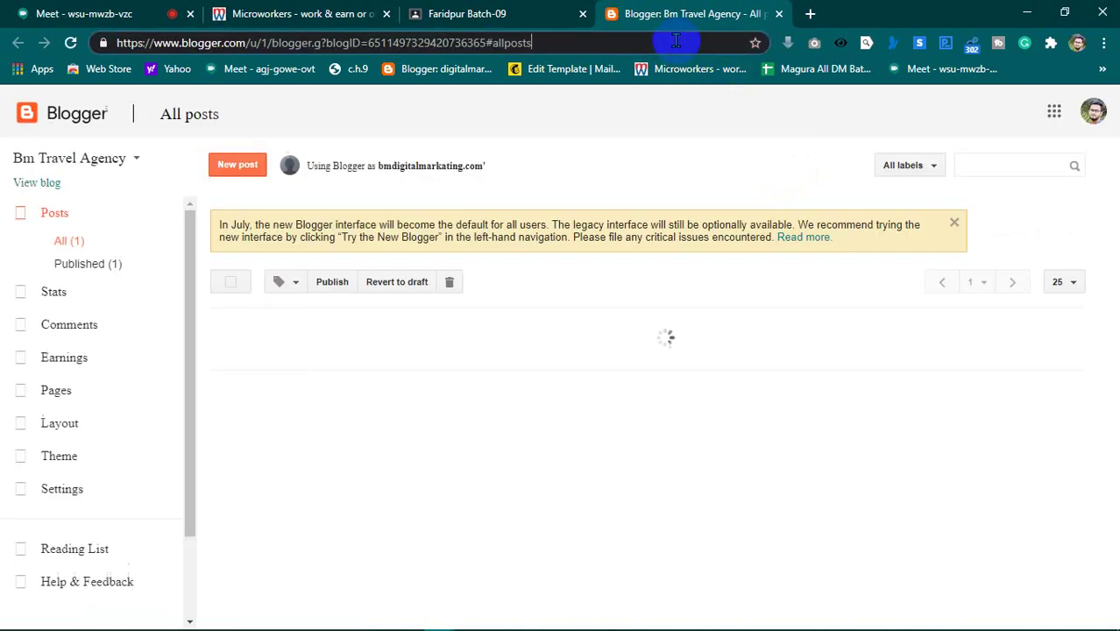
left_click(51, 182)
left_click(717, 11)
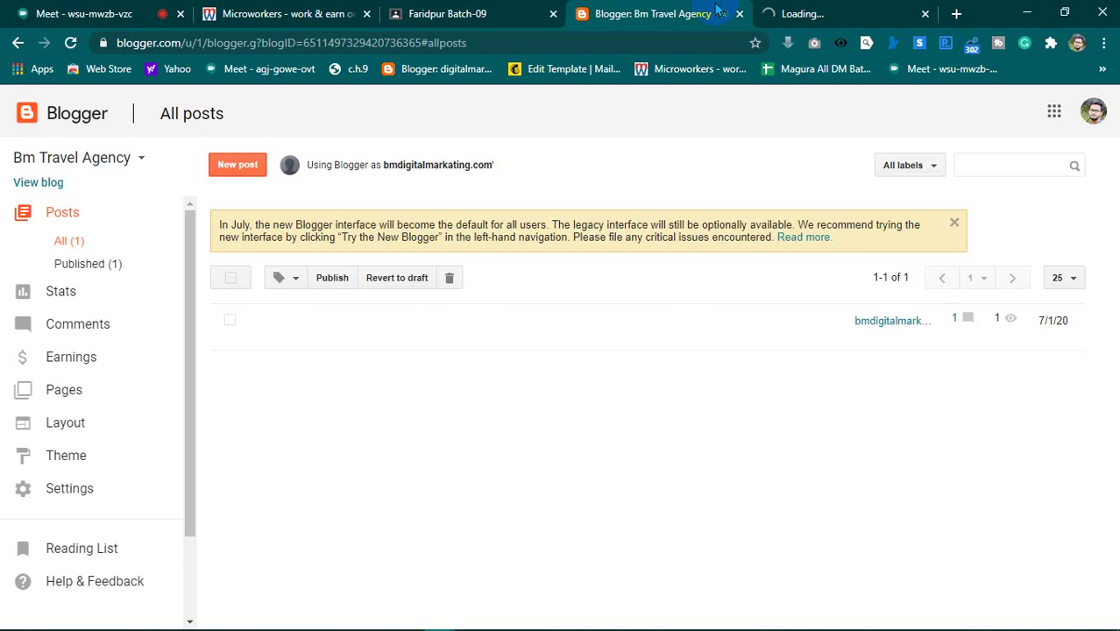
left_click(552, 15)
- Restart the Google Meet presentation by sharing the entire screen, and dismiss the presenting notices over the Bm Travel Agency blog
left_click(101, 13)
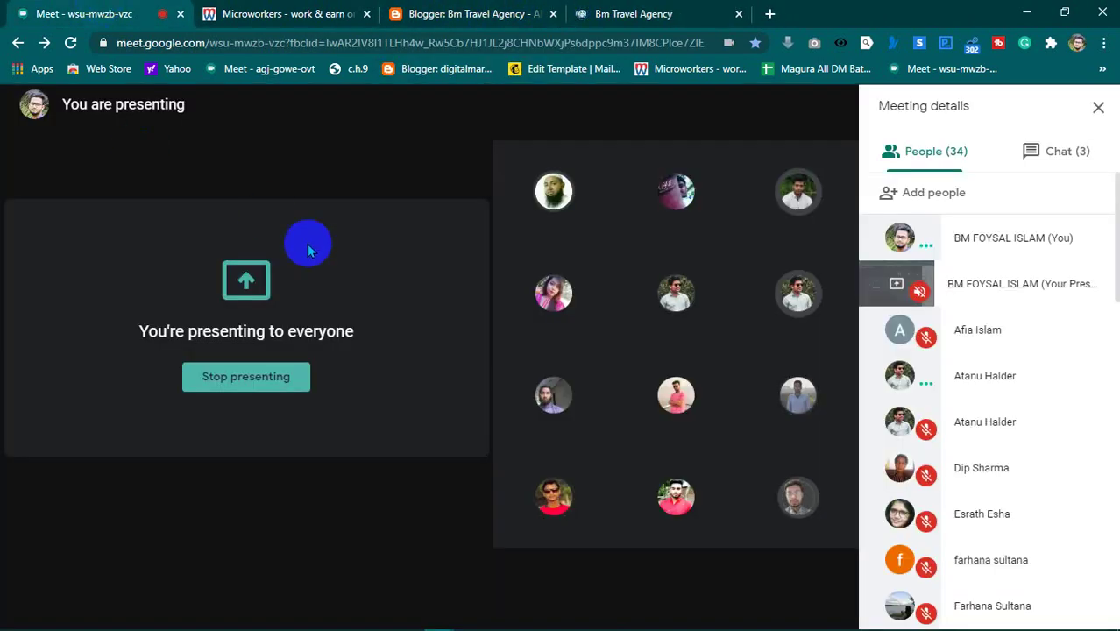
left_click(292, 377)
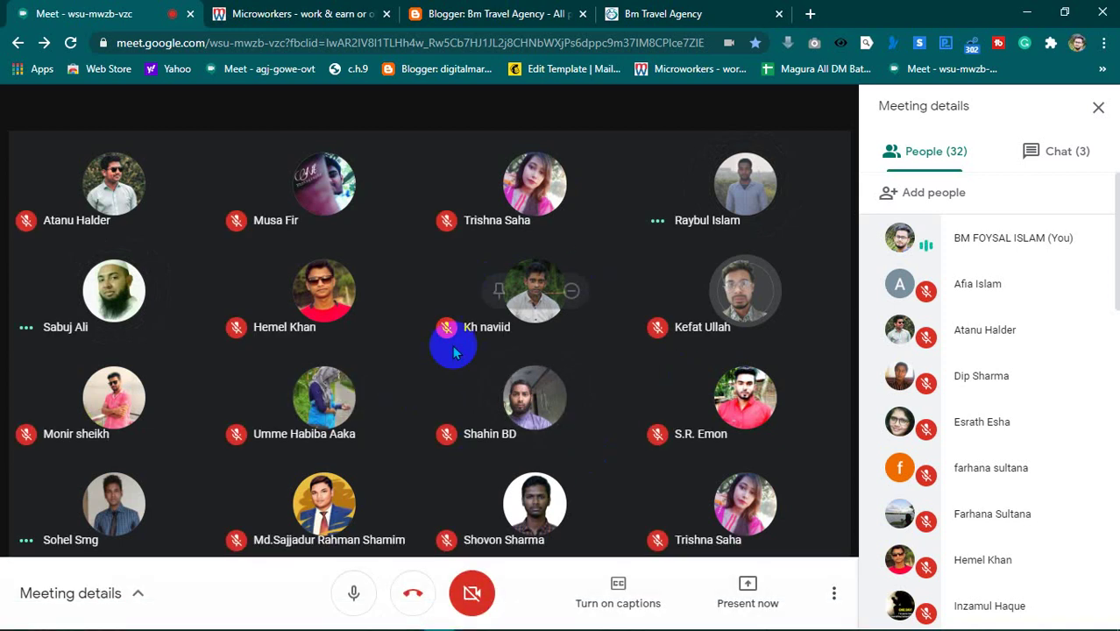
left_click(765, 595)
left_click(746, 451)
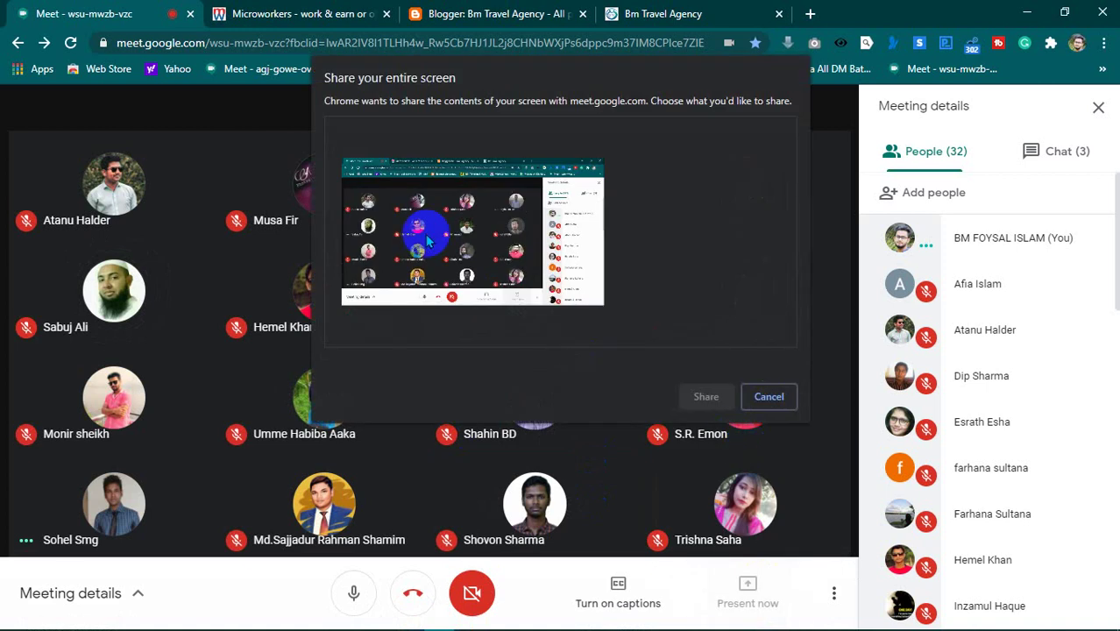
left_click(705, 396)
left_click(733, 13)
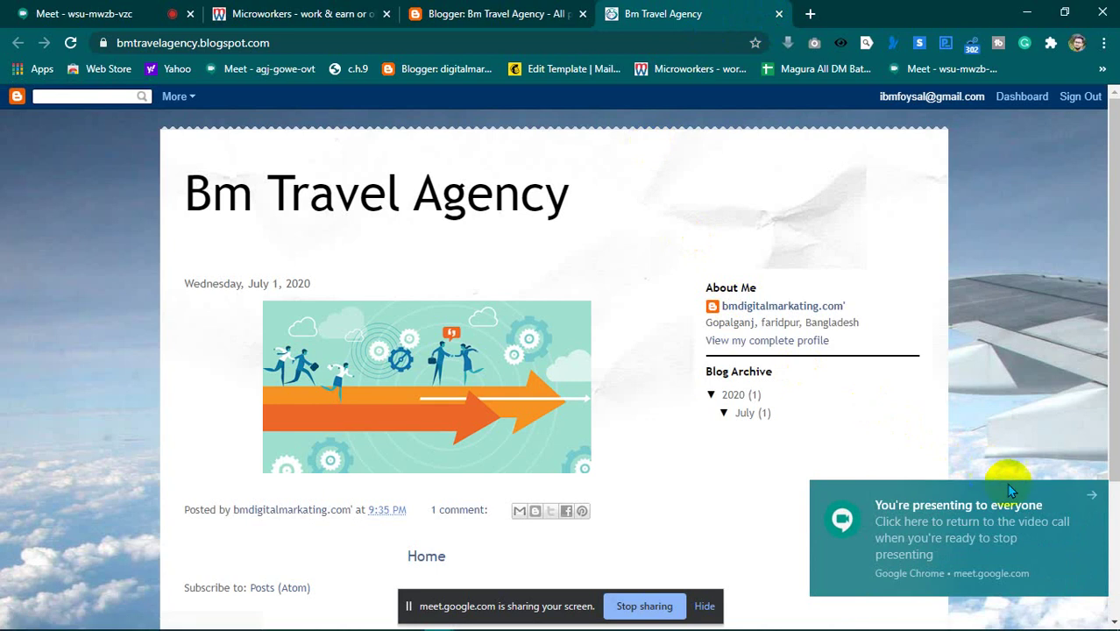
left_click(1092, 500)
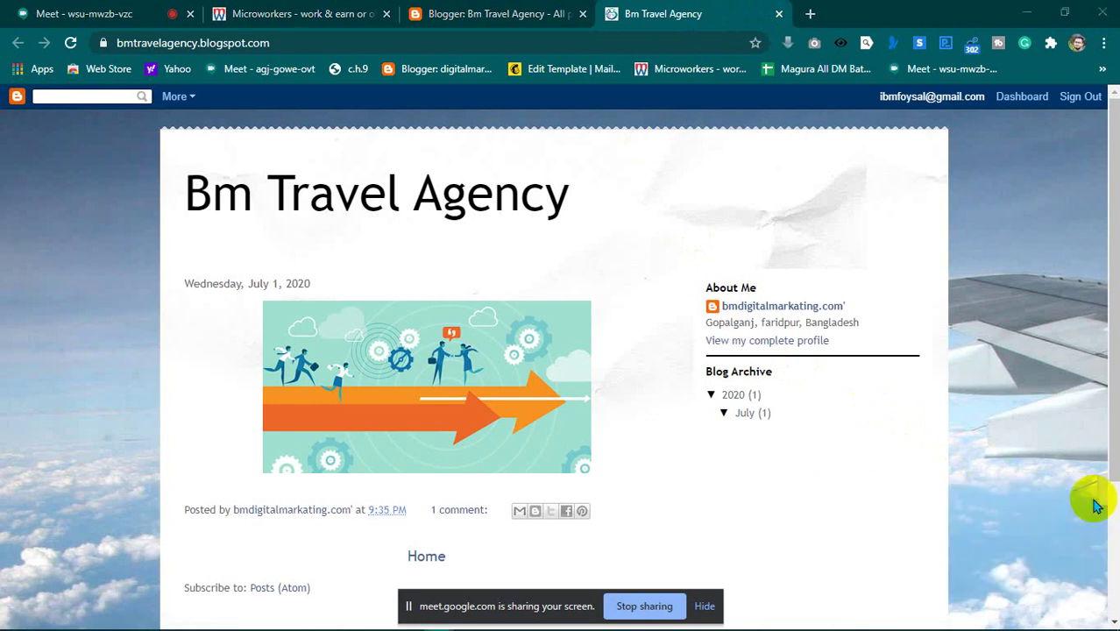
left_click(703, 606)
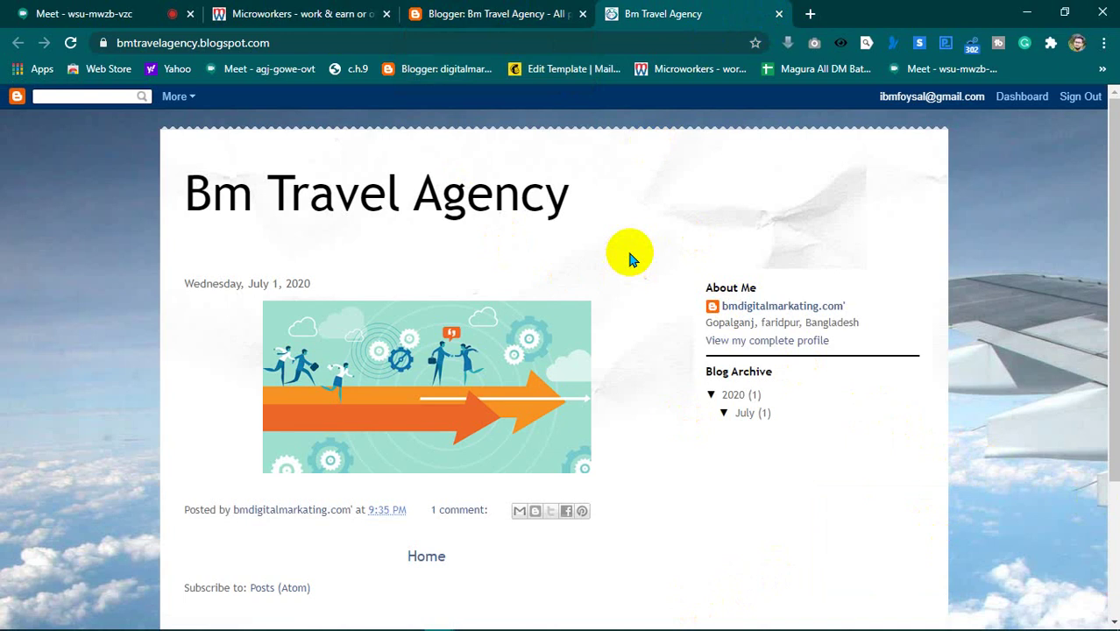
- Review the live Bm Travel Agency blog and dismiss the new-interface notice on its Blogger posts page
scroll(629, 257, "down", 3)
scroll(629, 257, "up", 3)
left_click(504, 9)
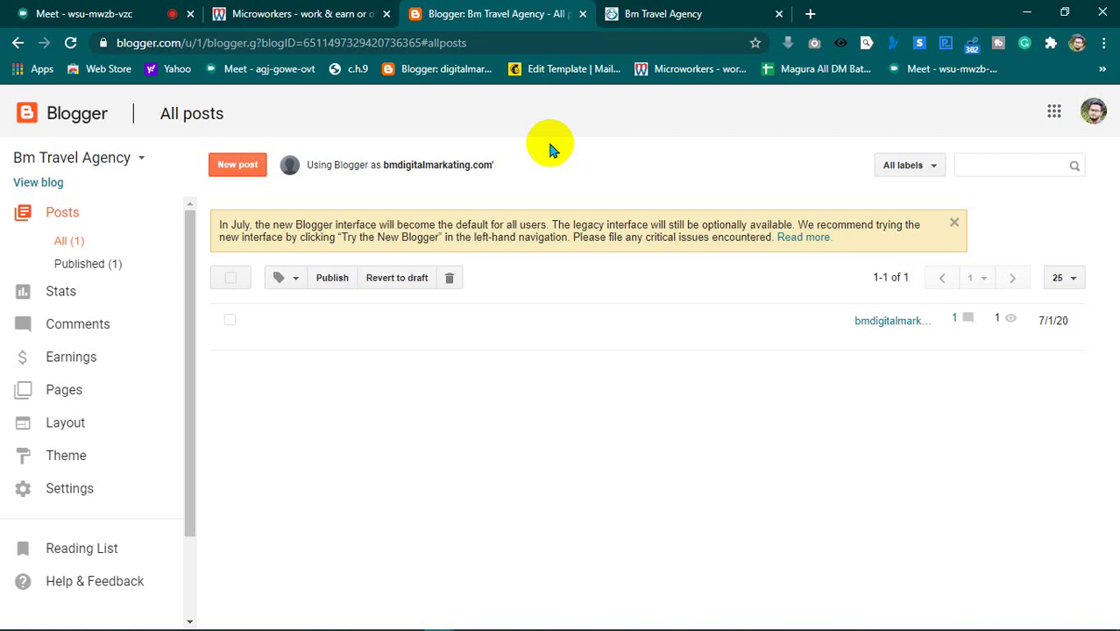
left_click(954, 223)
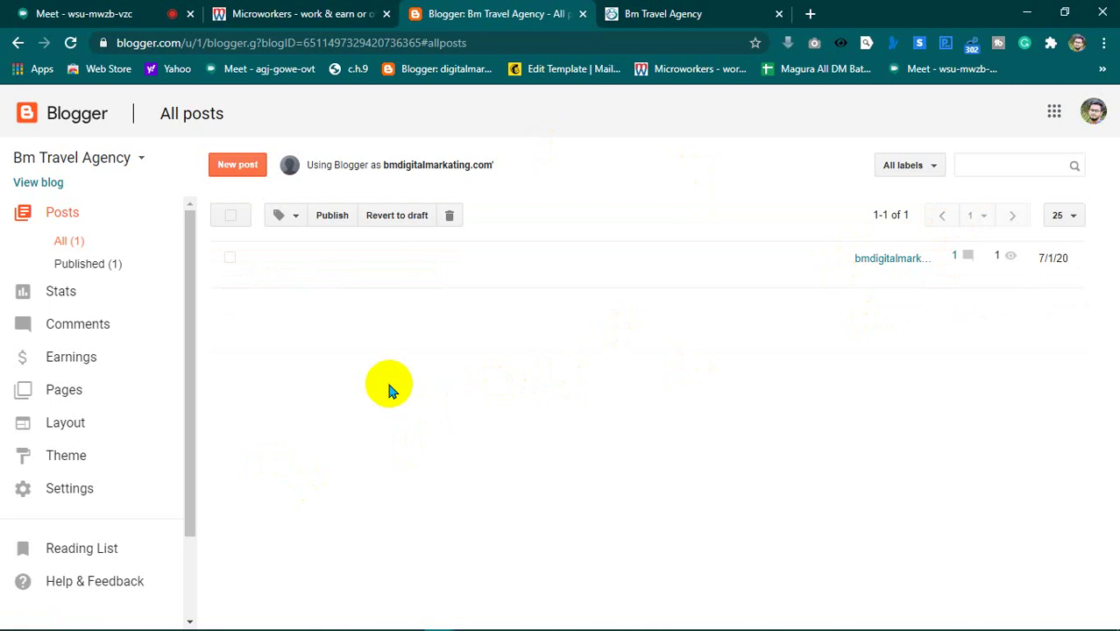
left_click(669, 21)
left_click(499, 10)
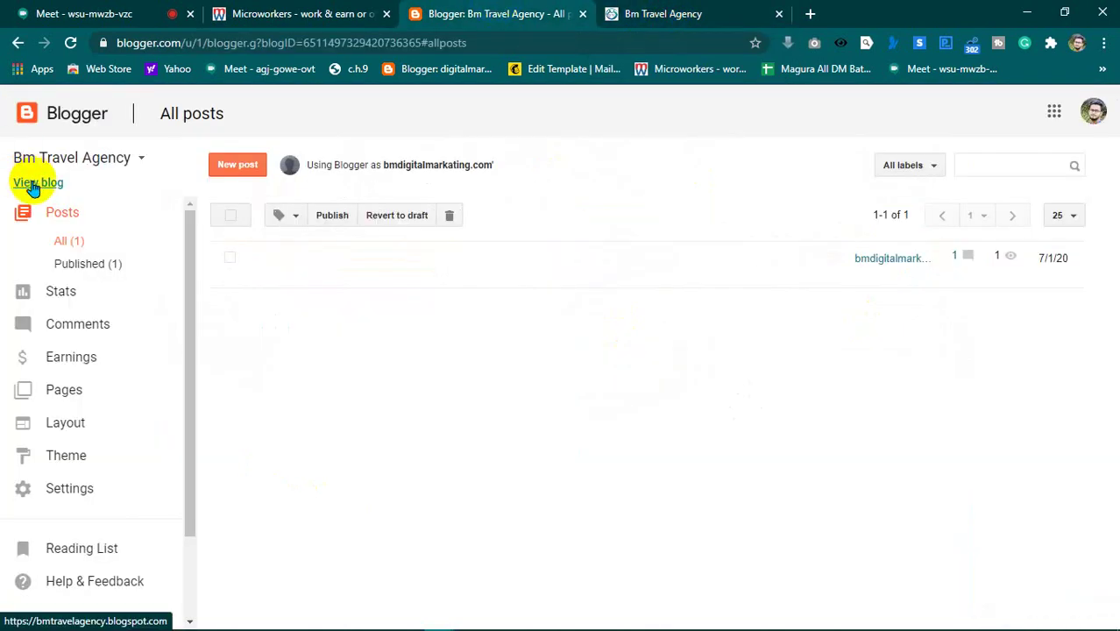
- Switch the Blogger dashboard to the Digital Marketing blog and close the live Bm Travel Agency tab
left_click(78, 156)
left_click(75, 253)
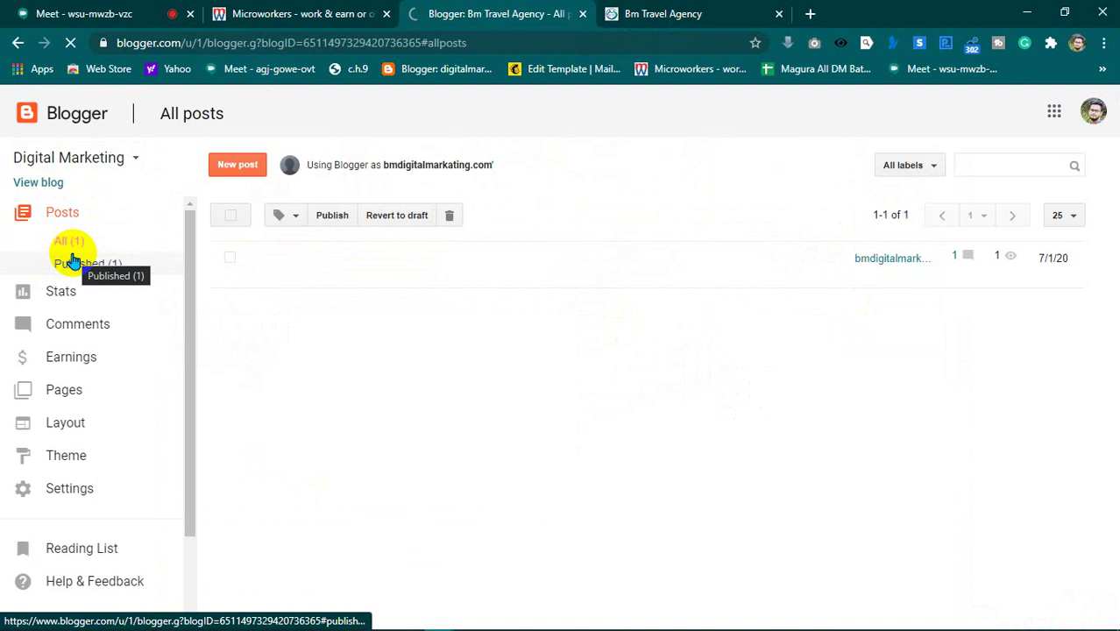
left_click(779, 14)
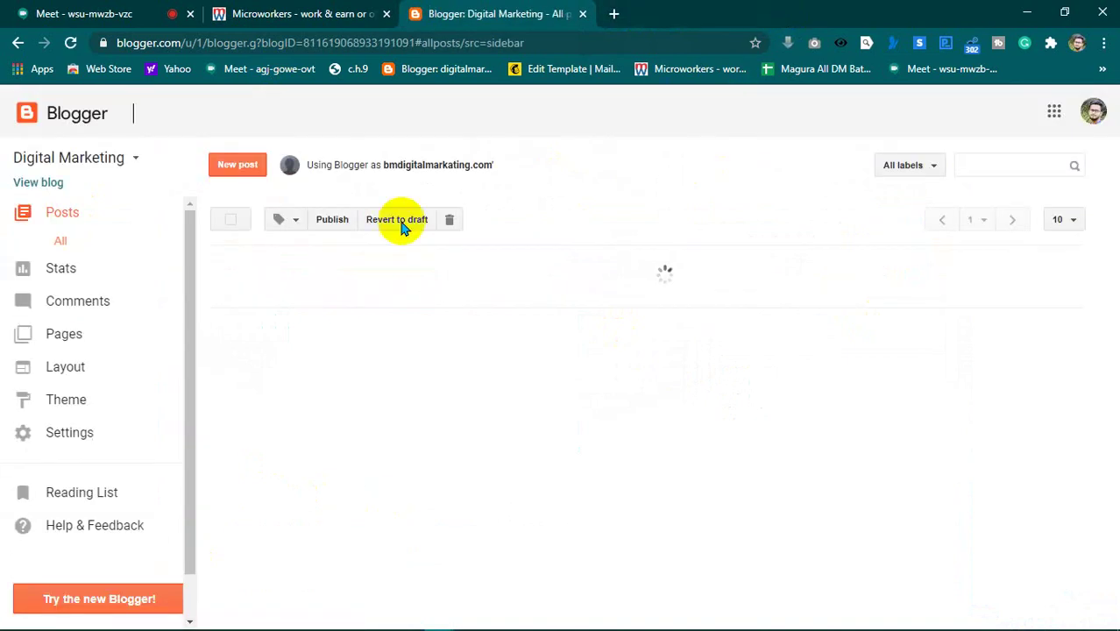
- Open the live Digital Marketing blog in a new tab, look over its theme, and return to its Blogger dashboard
left_click(50, 182)
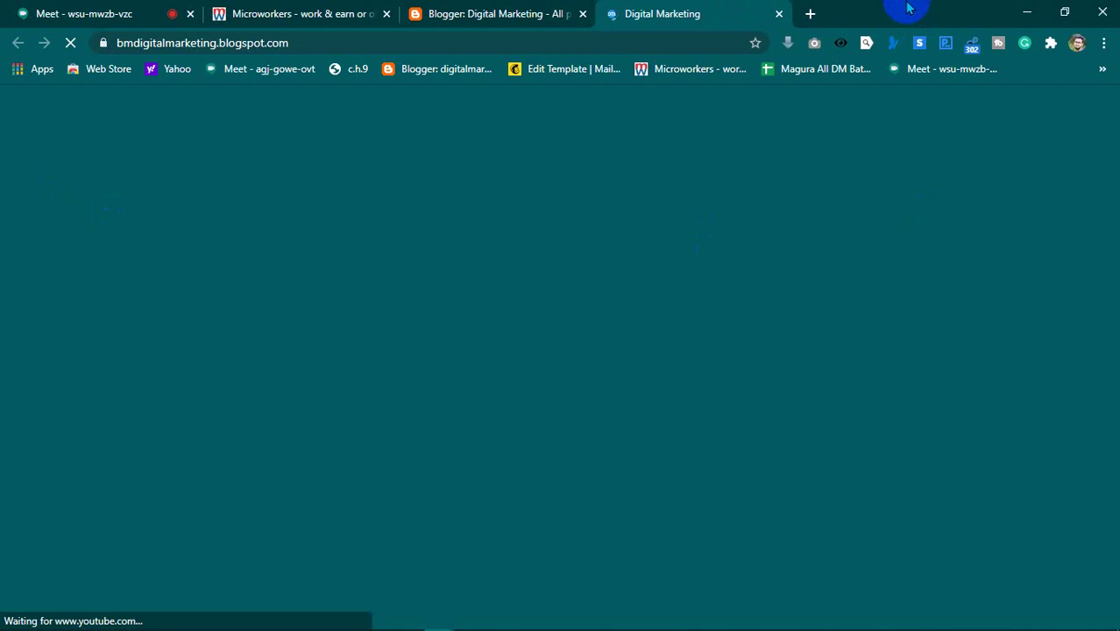
left_click(681, 226)
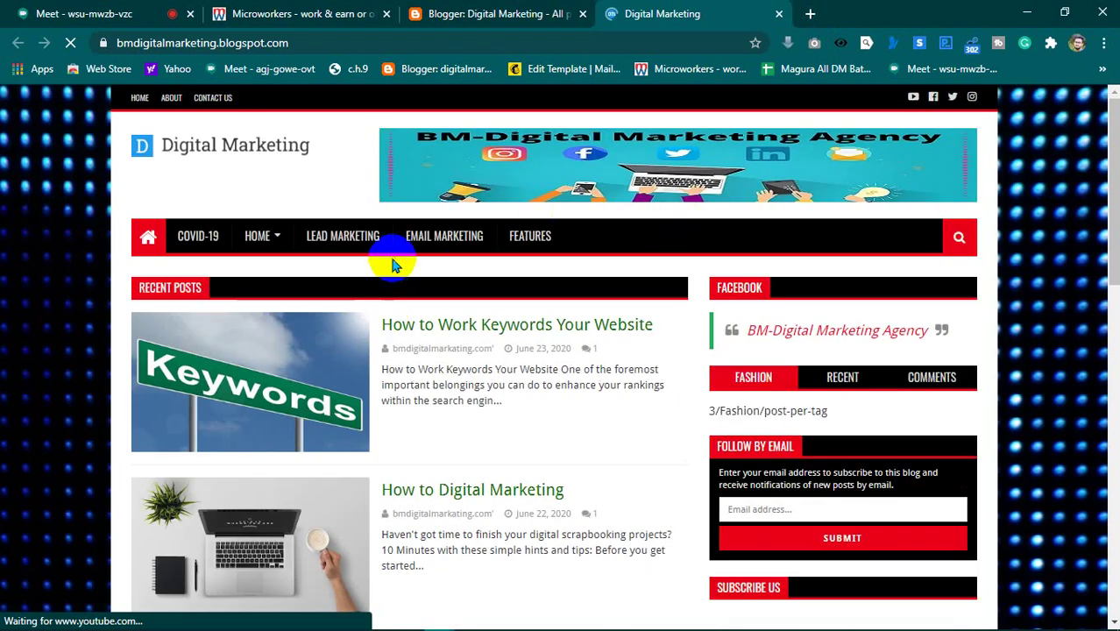
left_click(496, 13)
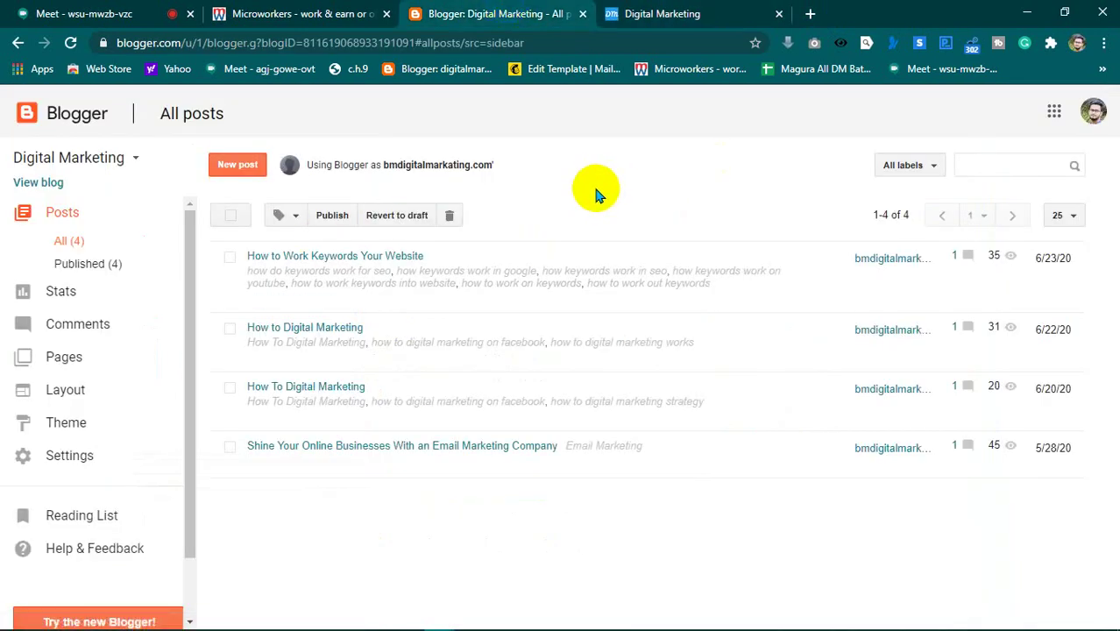
- Look through the Digital Marketing blog's layout gadgets and open its basic settings
left_click(66, 391)
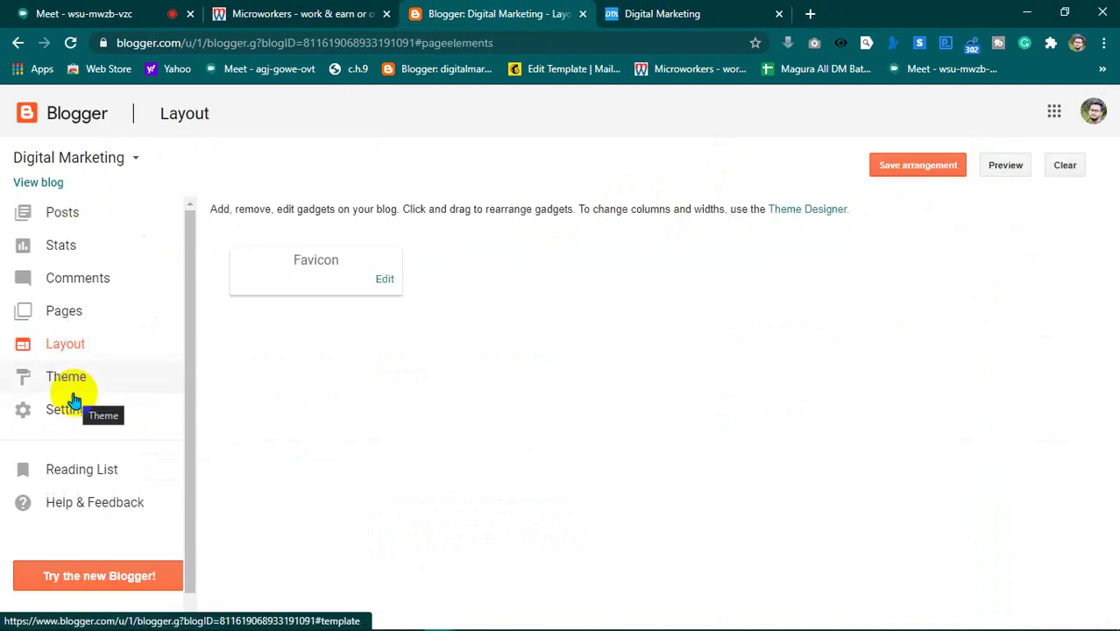
left_click(33, 347)
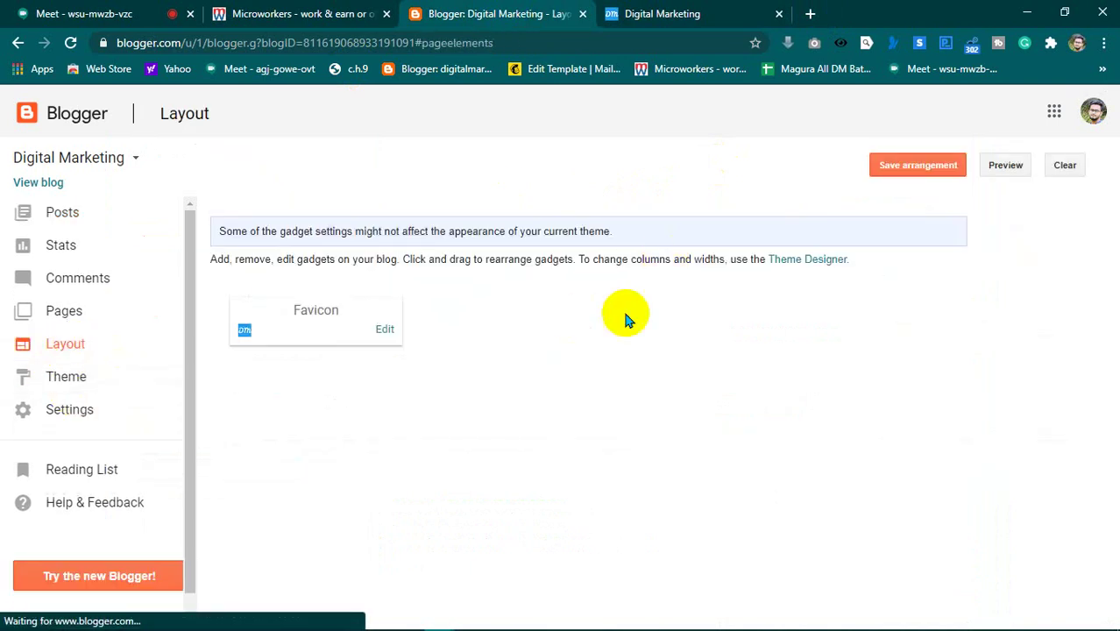
scroll(539, 328, "down", 5)
scroll(545, 318, "up", 5)
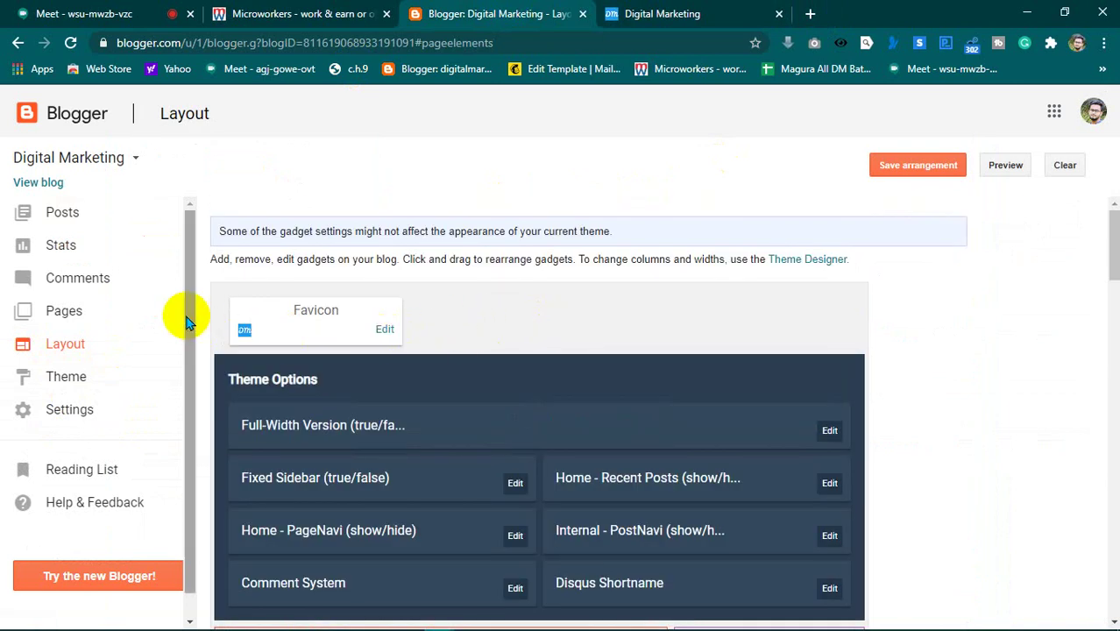
scroll(184, 351, "down", 1)
left_click(74, 385)
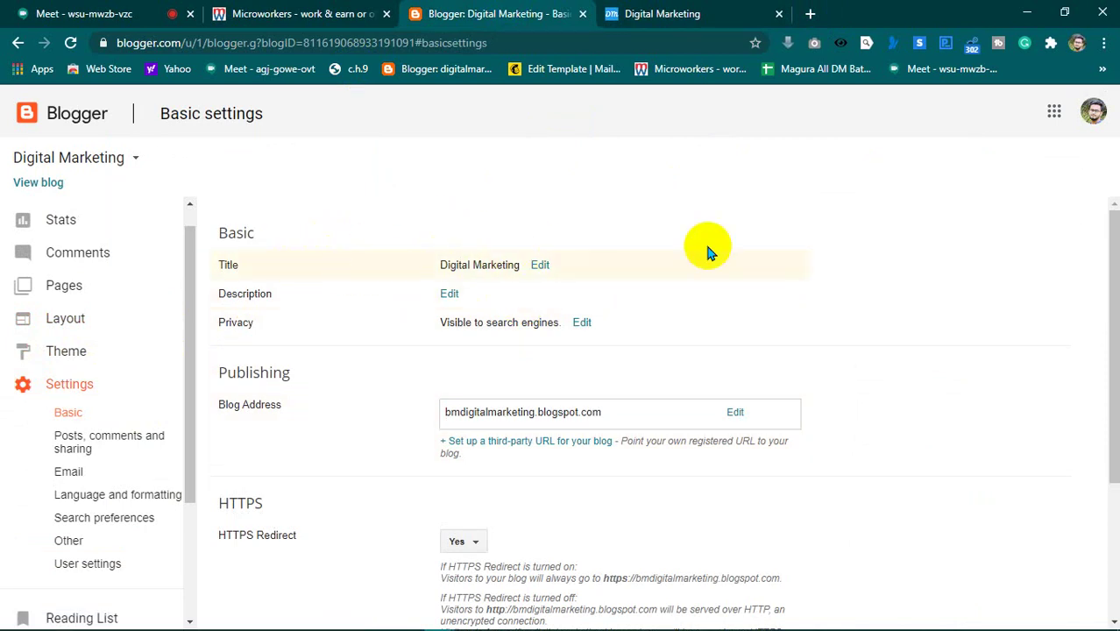
- Show the favicon configuration in the Digital Marketing blog's layout, including browsing for an image file, without choosing a file
left_click(78, 320)
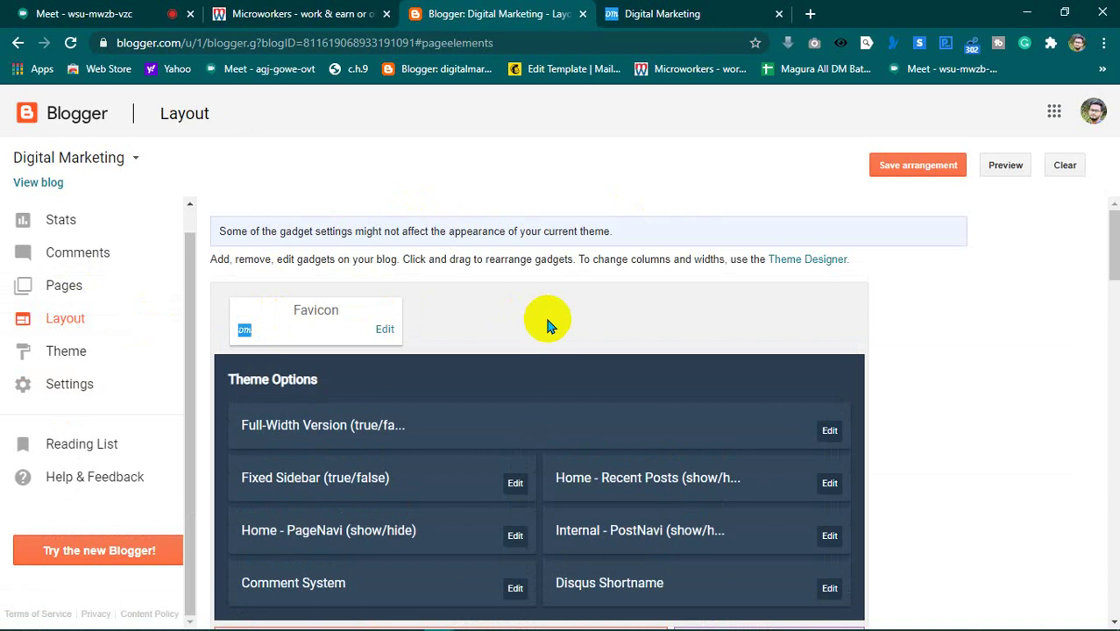
scroll(545, 317, "down", 3)
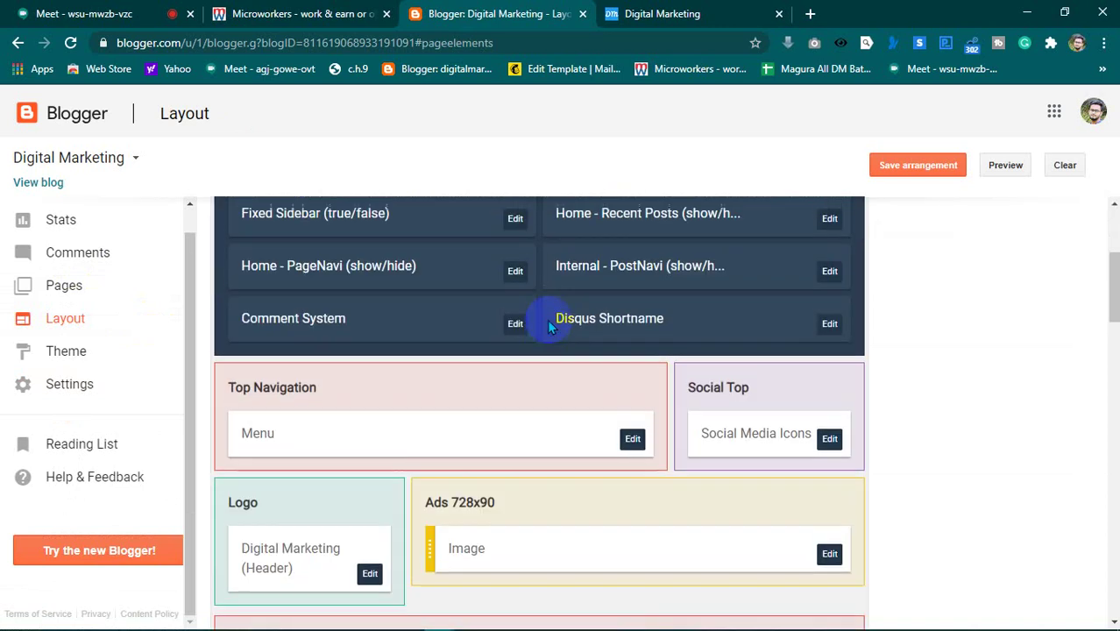
scroll(525, 322, "up", 3)
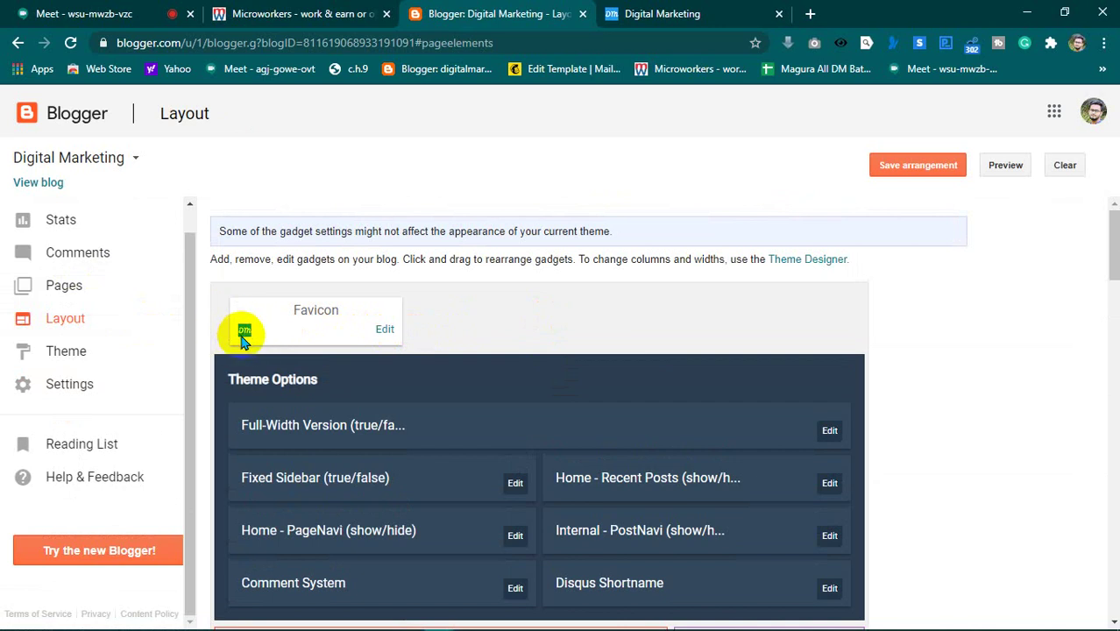
left_click(386, 330)
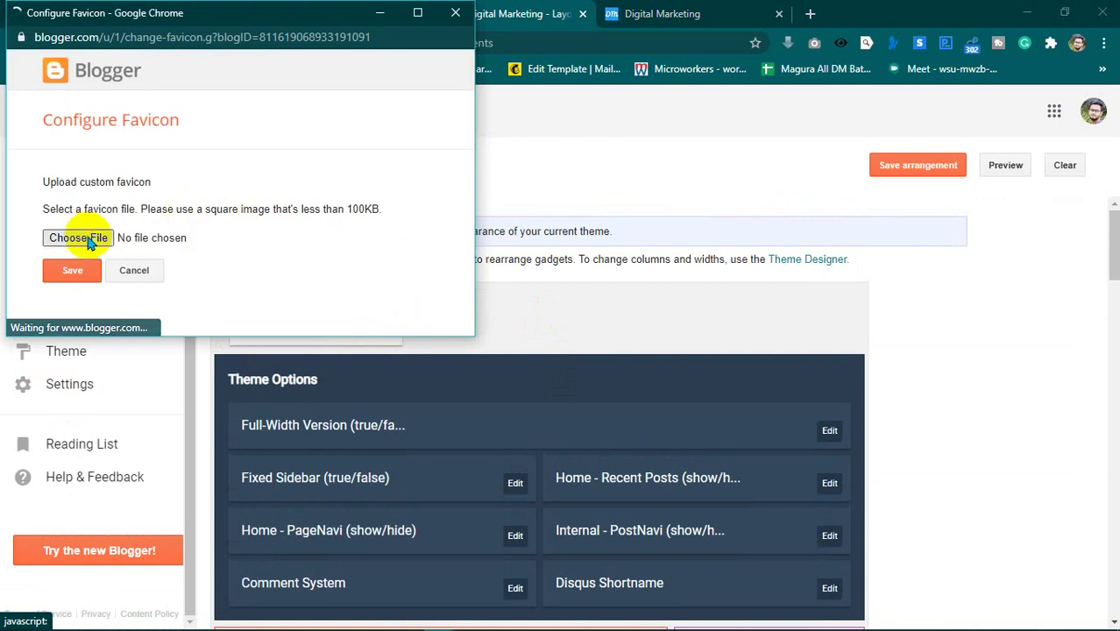
left_click(80, 275)
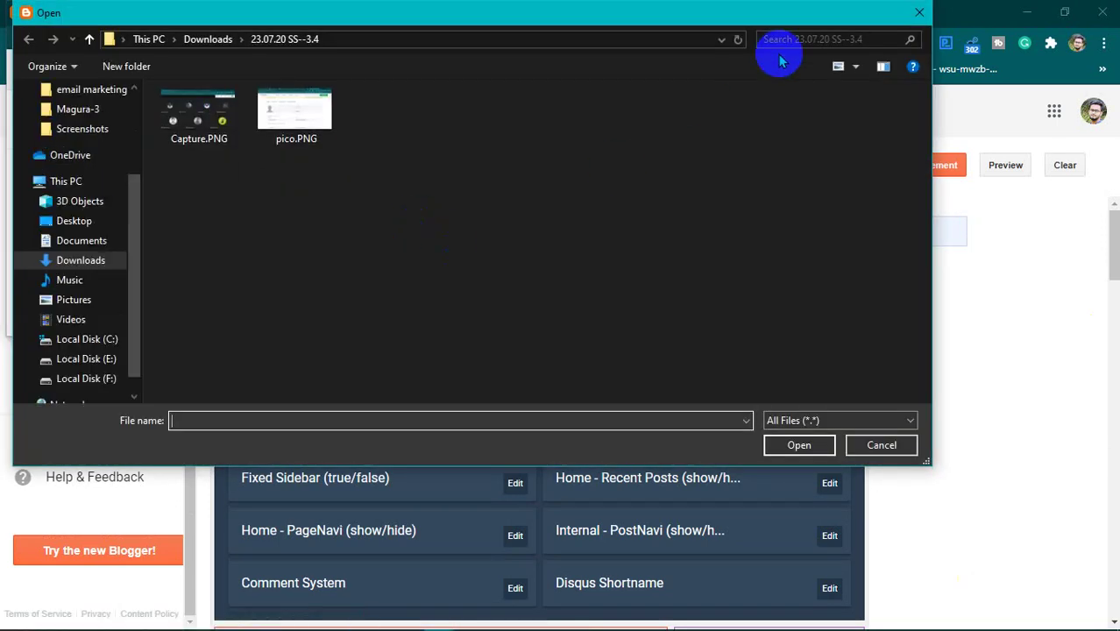
left_click(916, 13)
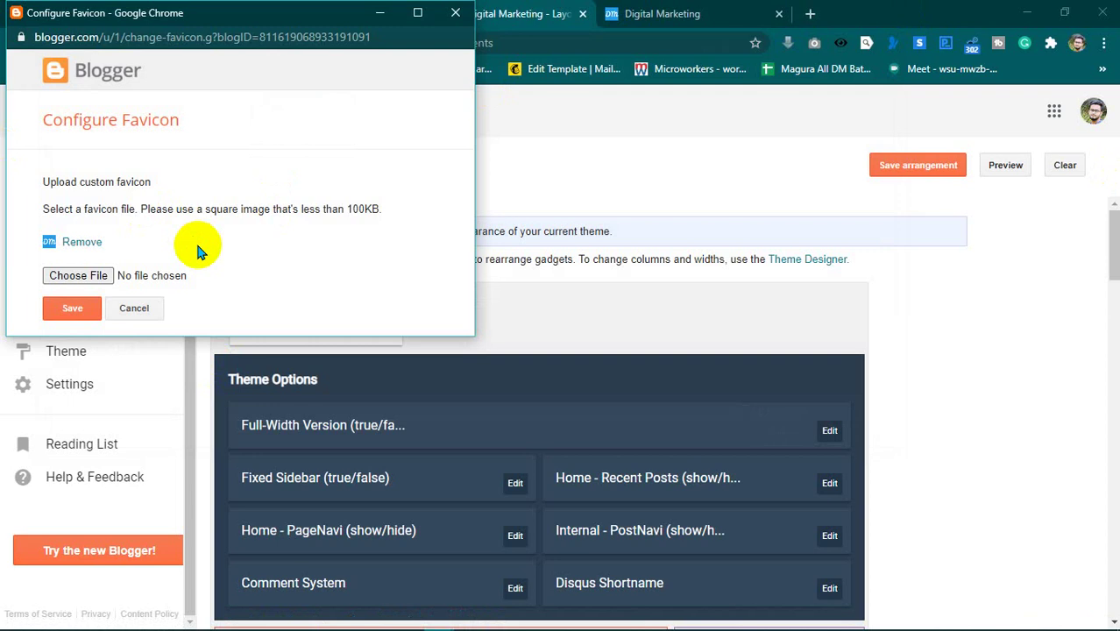
left_click(242, 16)
left_click_drag(243, 15, 262, 113)
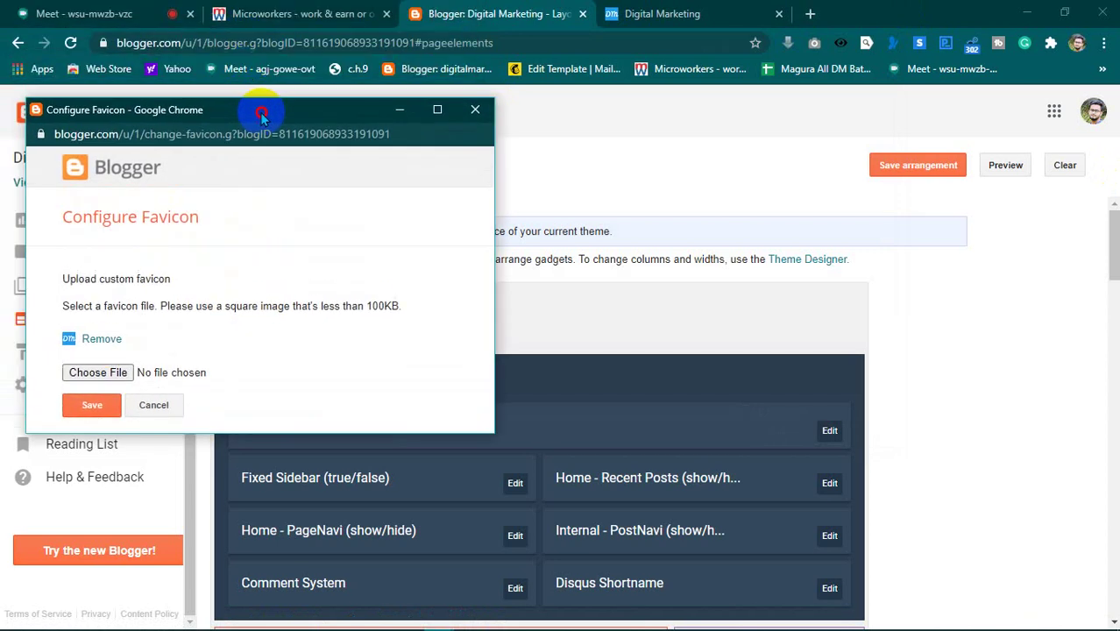
- Check the participants in the Google Meet call and return to the Digital Marketing blog's layout in Blogger
left_click(83, 14)
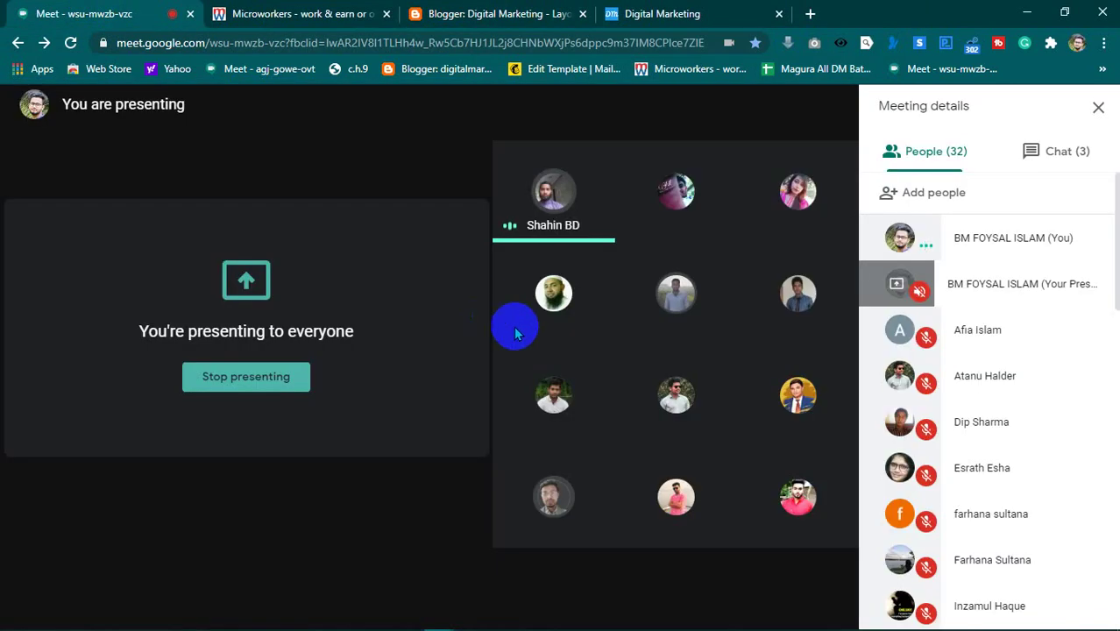
mouse_move(550, 348)
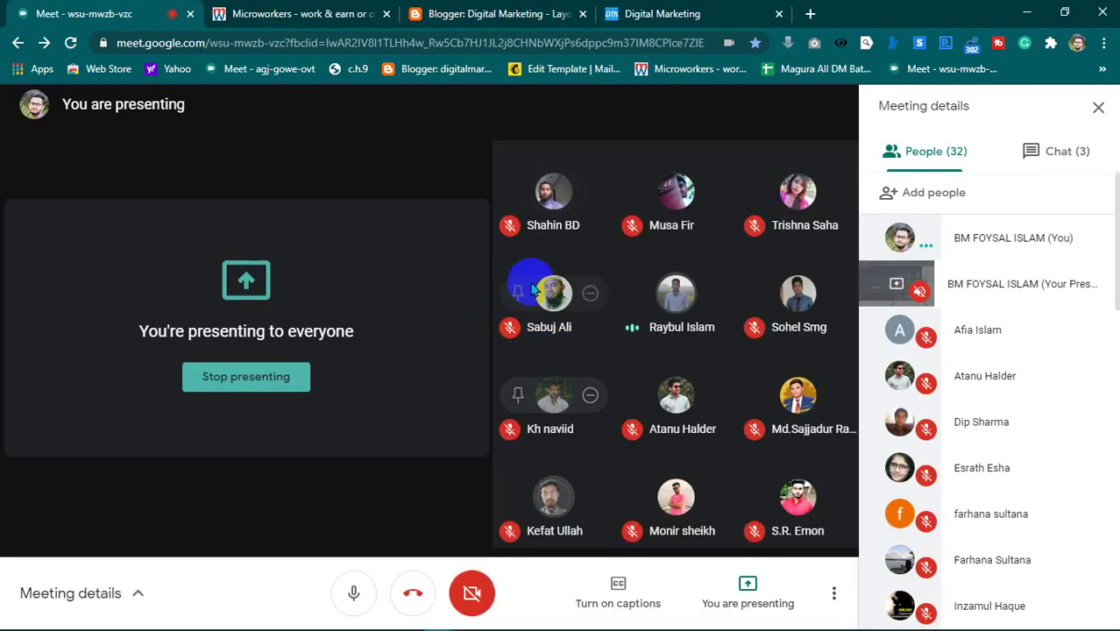
left_click(502, 10)
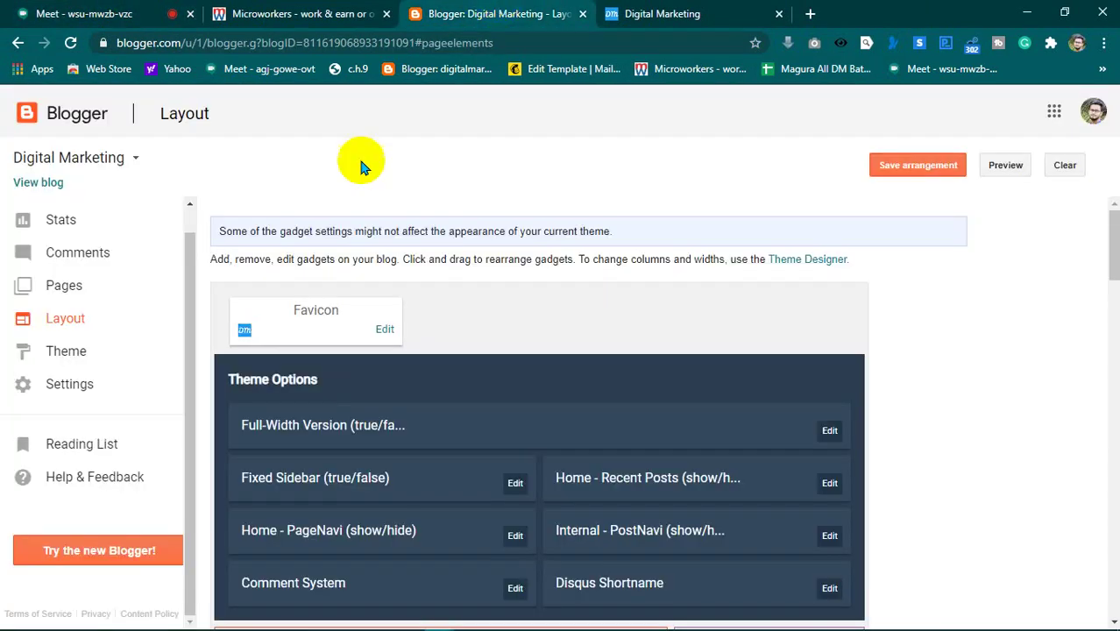
- Show the favicon configuration window and its upload requirements again, and close it without choosing a file
left_click(388, 331)
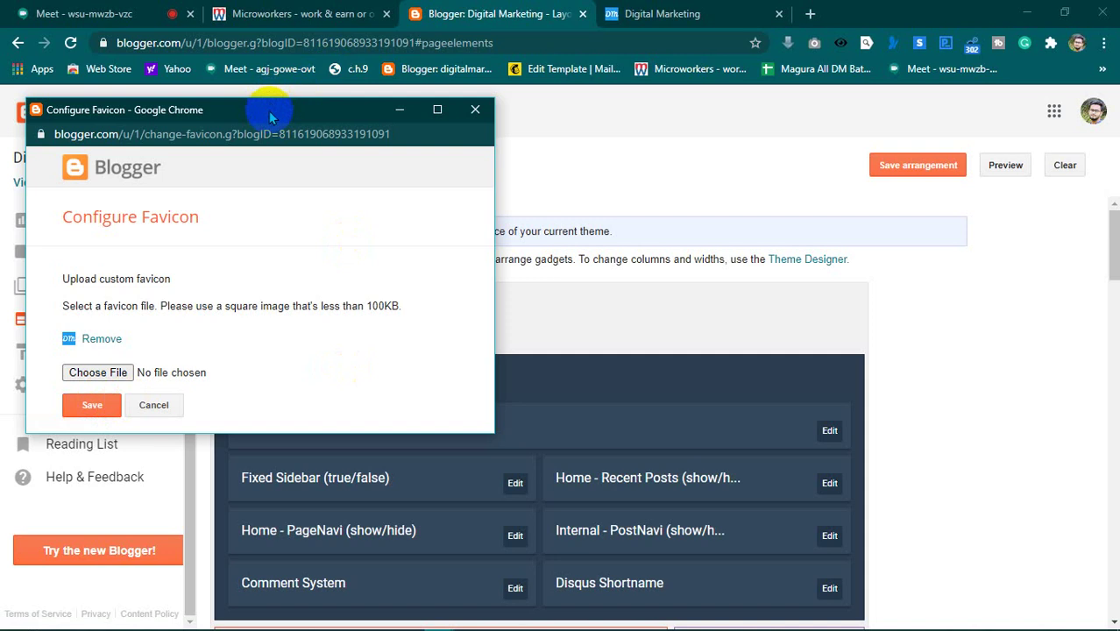
left_click_drag(269, 110, 345, 115)
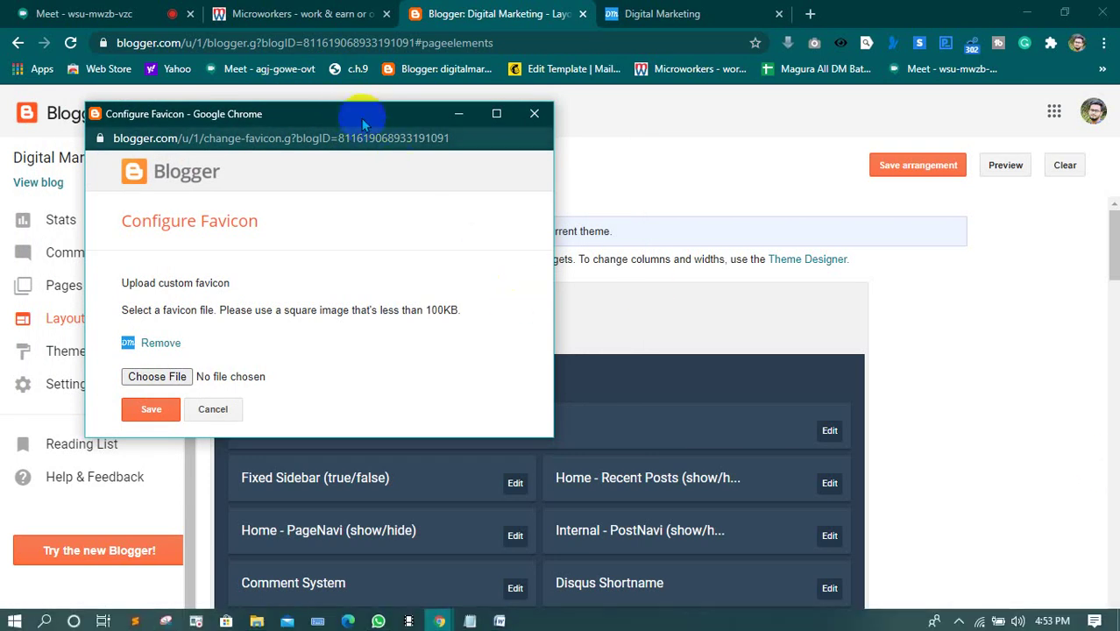
left_click_drag(362, 118, 384, 131)
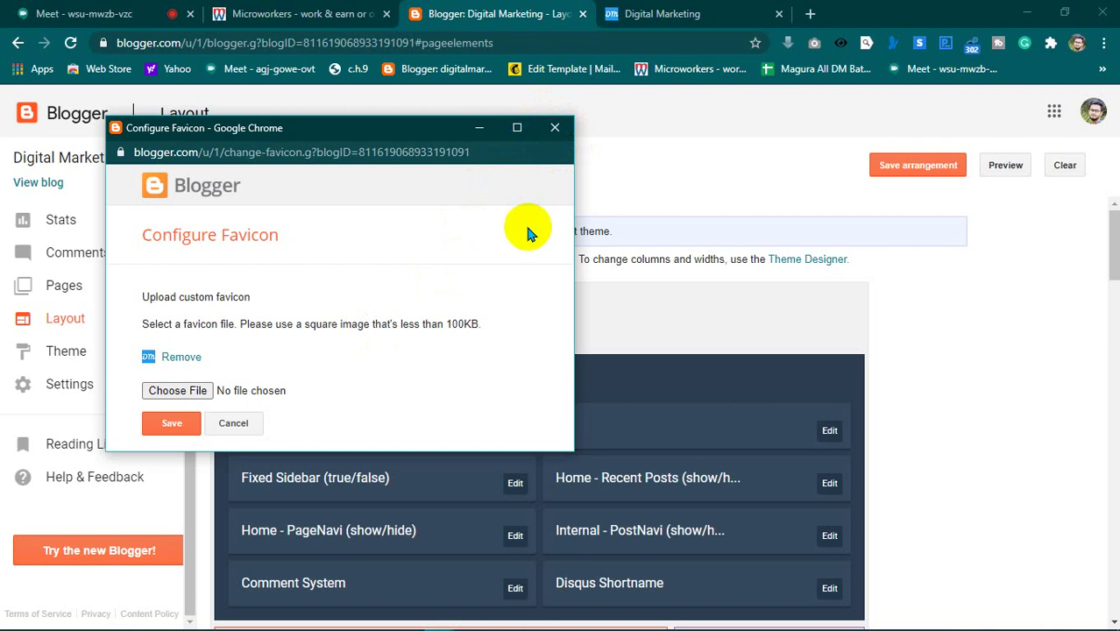
left_click(555, 127)
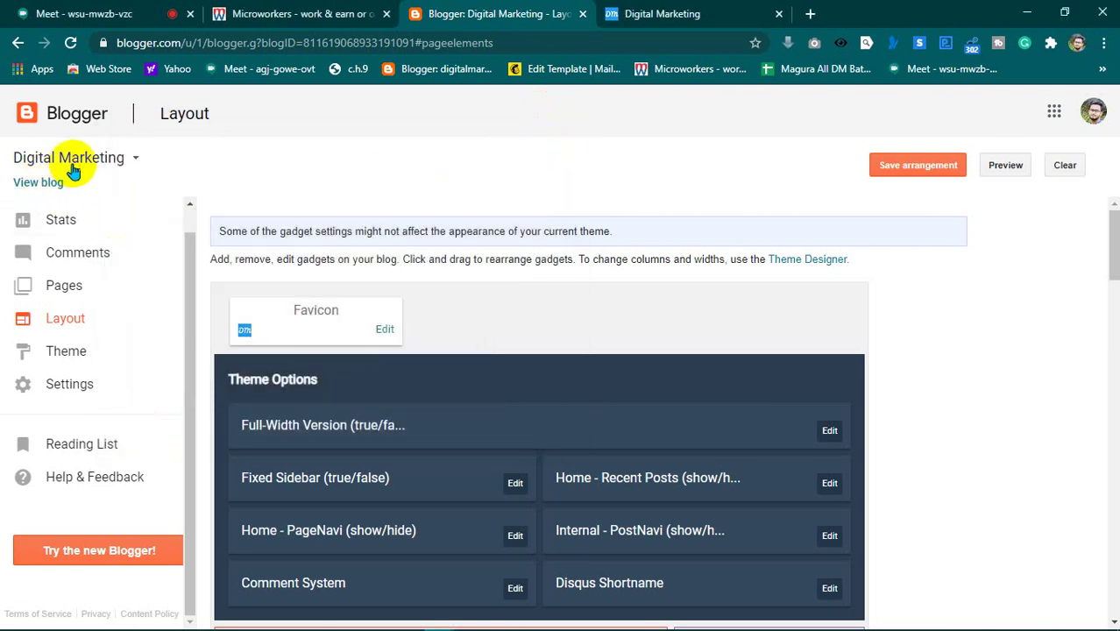
- Open the live Digital Marketing blog and examine its homepage and its full web address
left_click(42, 185)
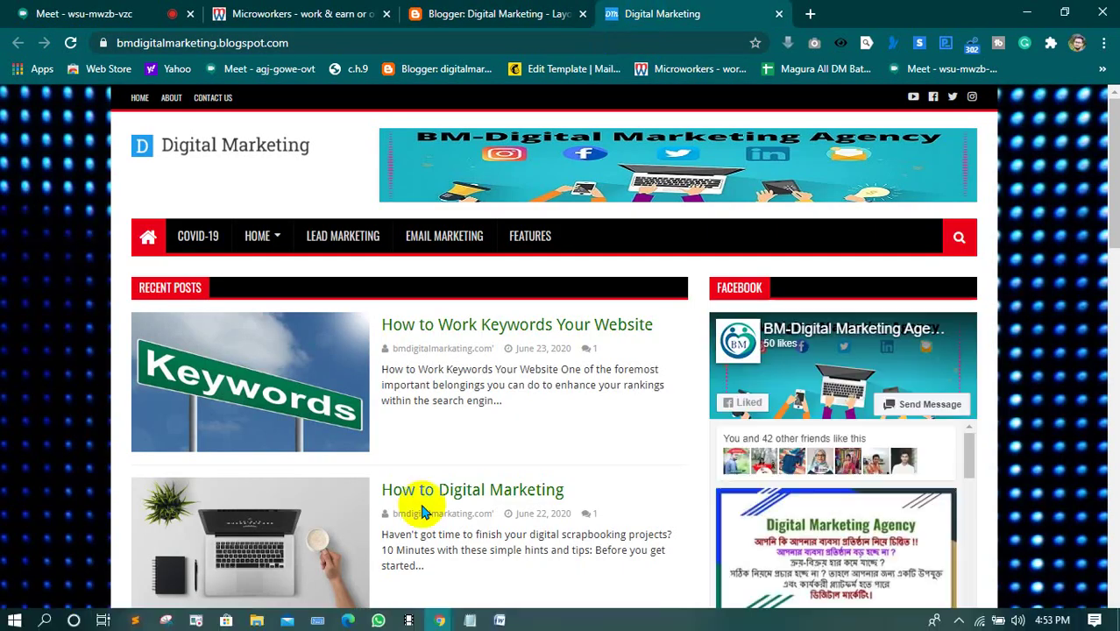
left_click(695, 287)
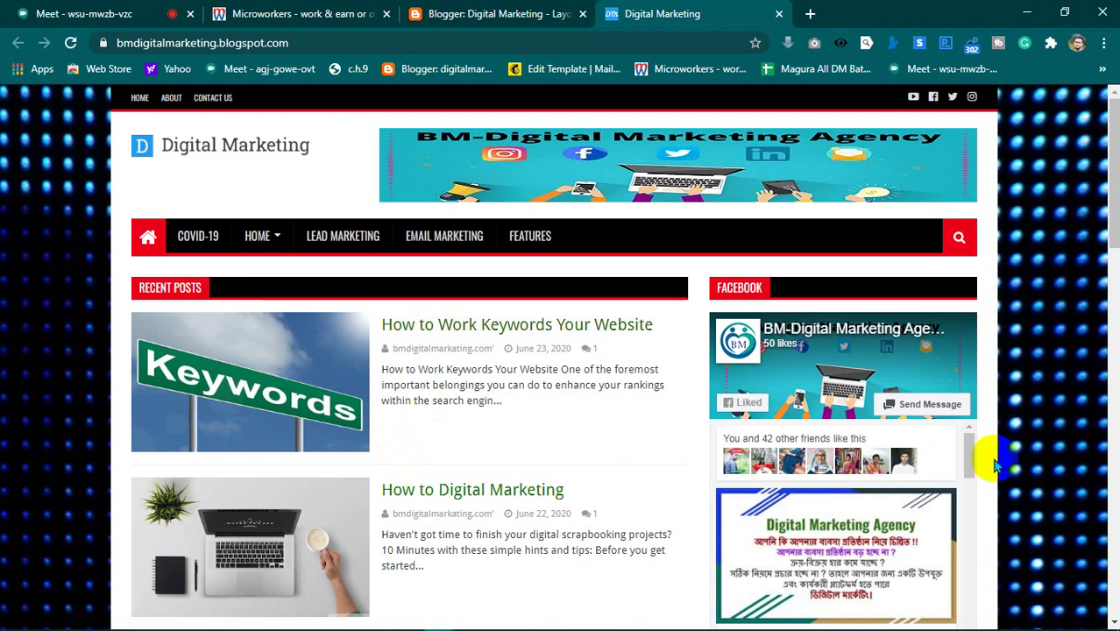
scroll(969, 452, "down", 1)
scroll(968, 450, "up", 1)
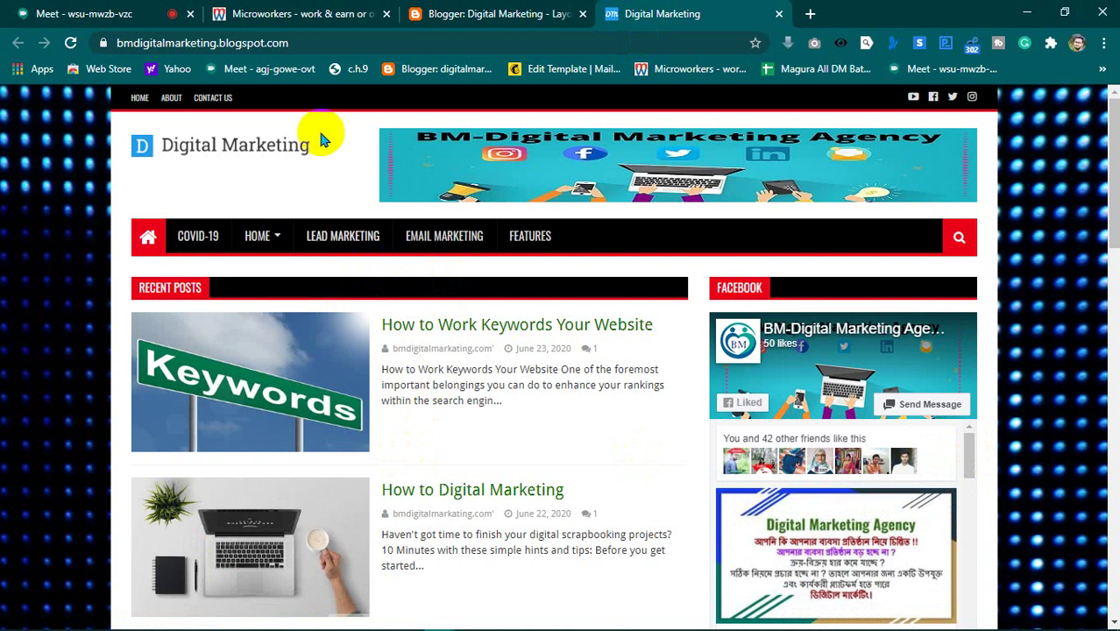
left_click(301, 46)
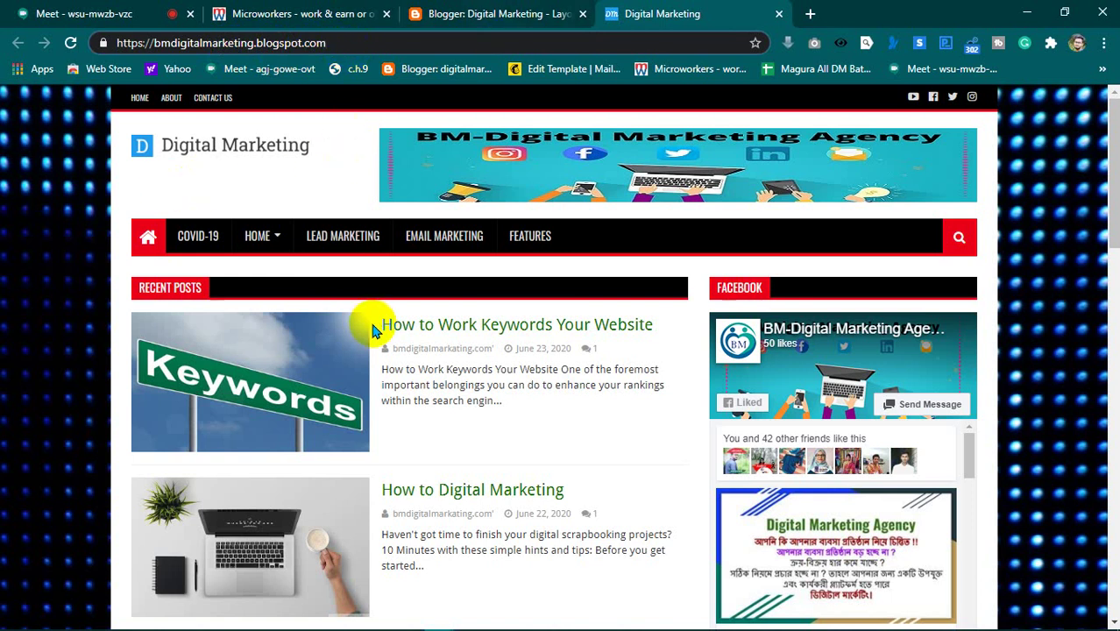
left_click(352, 127)
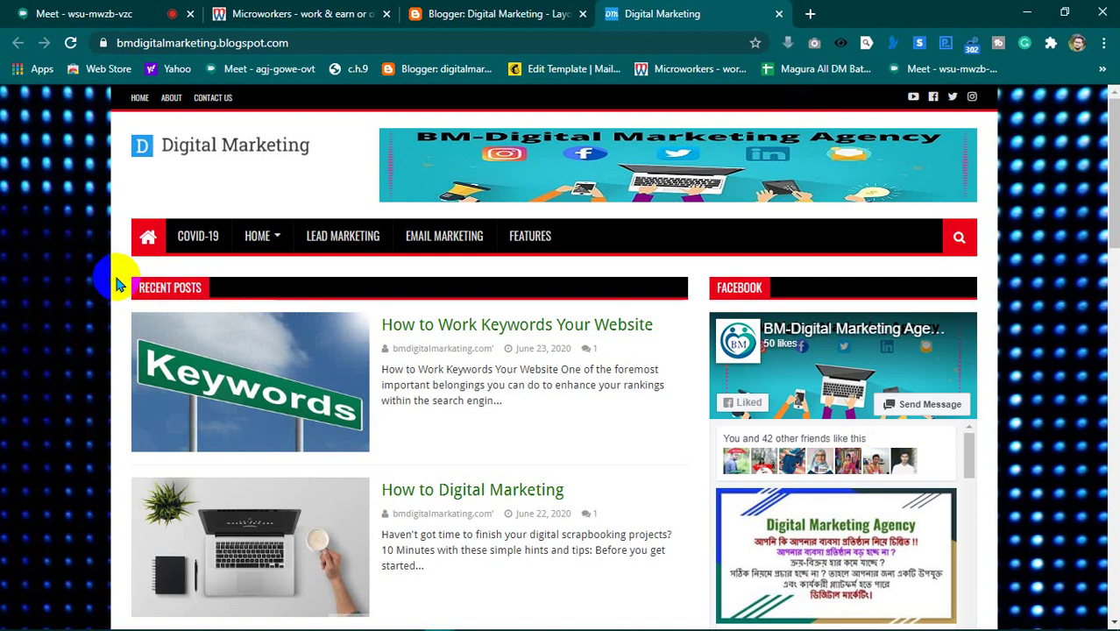
left_click(214, 46)
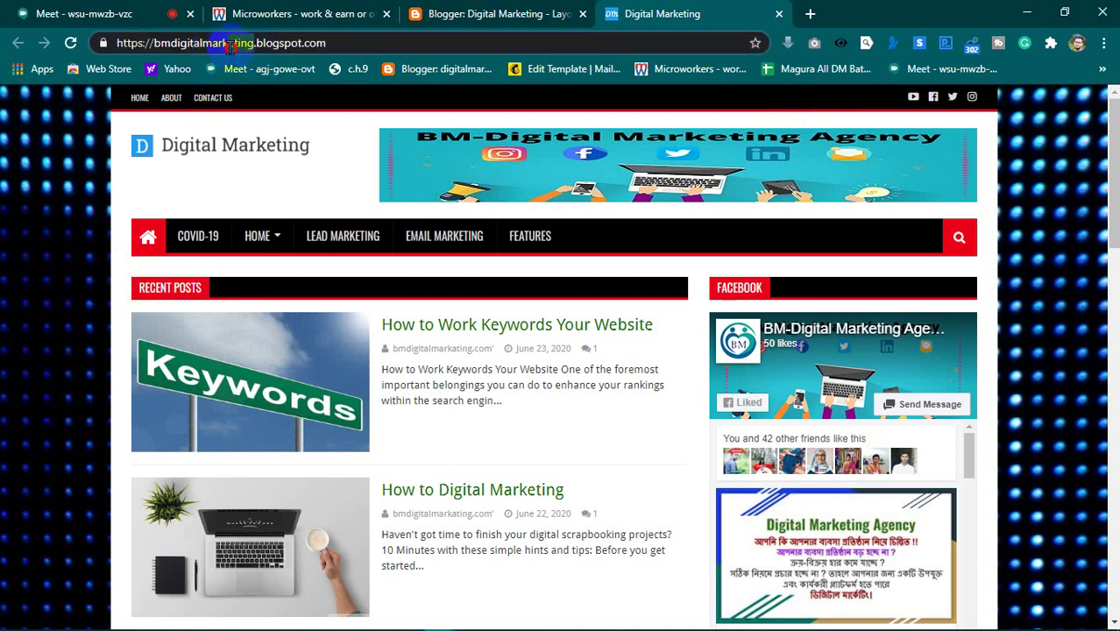
left_click(378, 321)
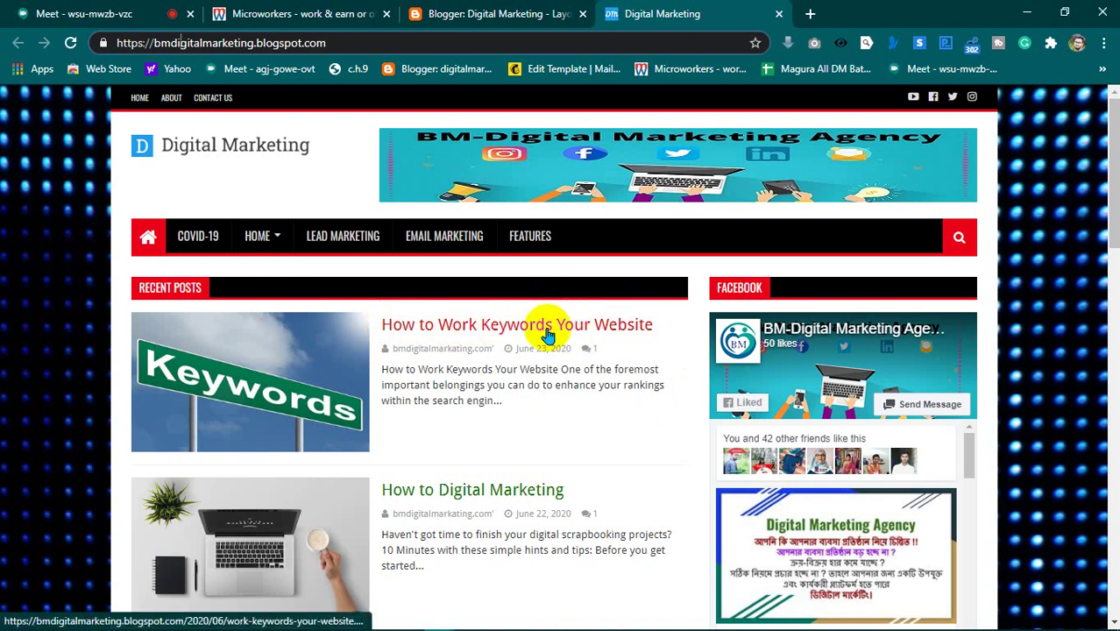
- Look through the live blog's recent posts and sidebar widgets, and highlight its web address
scroll(514, 460, "down", 3)
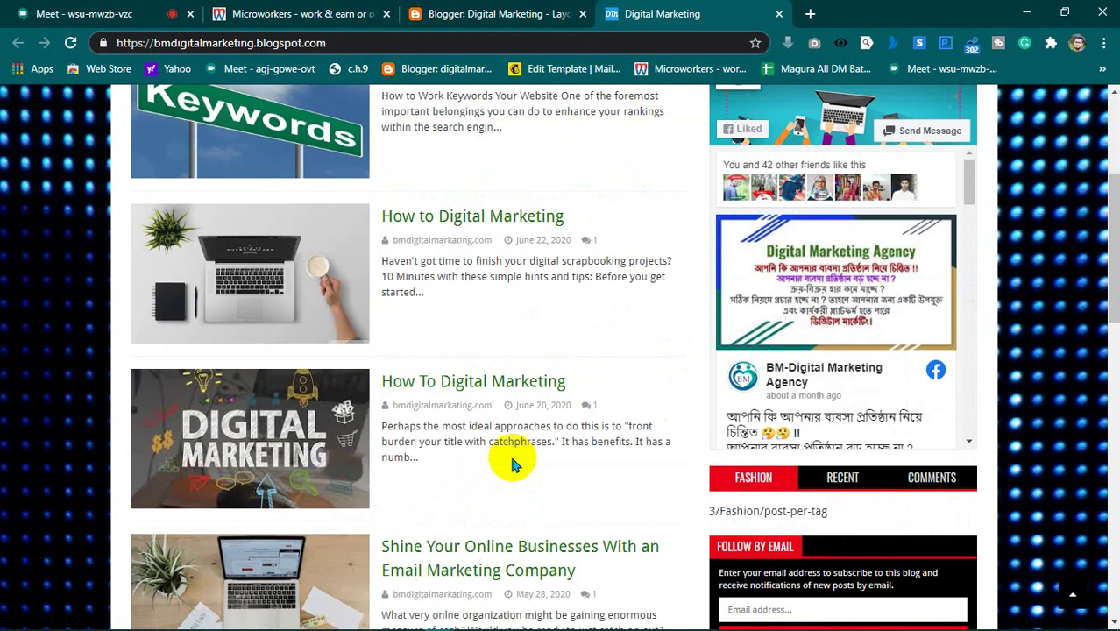
scroll(487, 455, "down", 1)
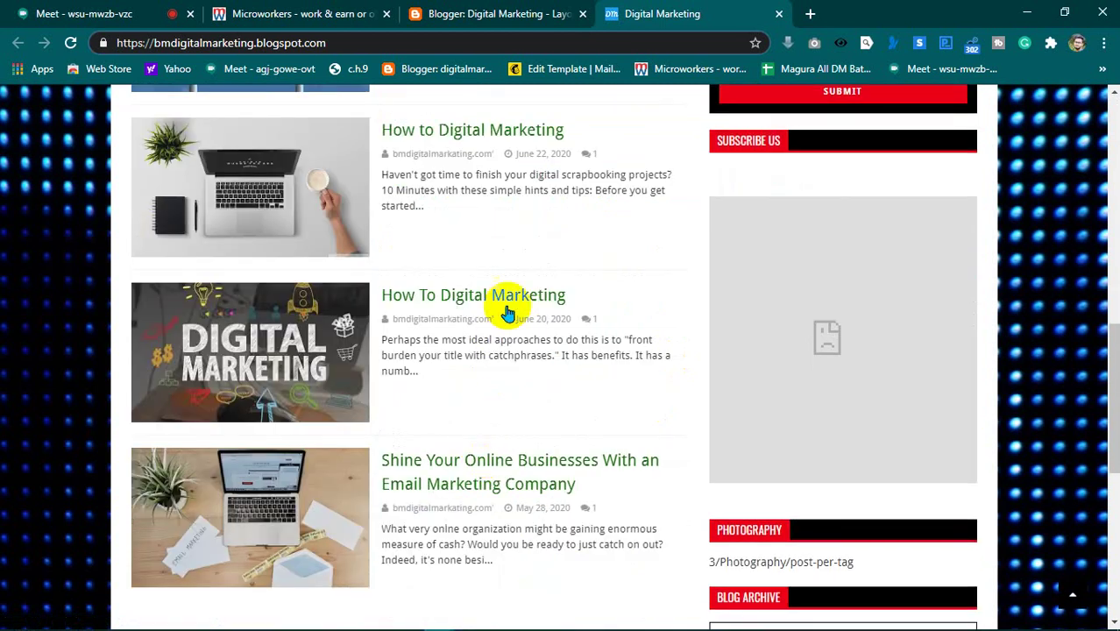
scroll(491, 417, "up", 2)
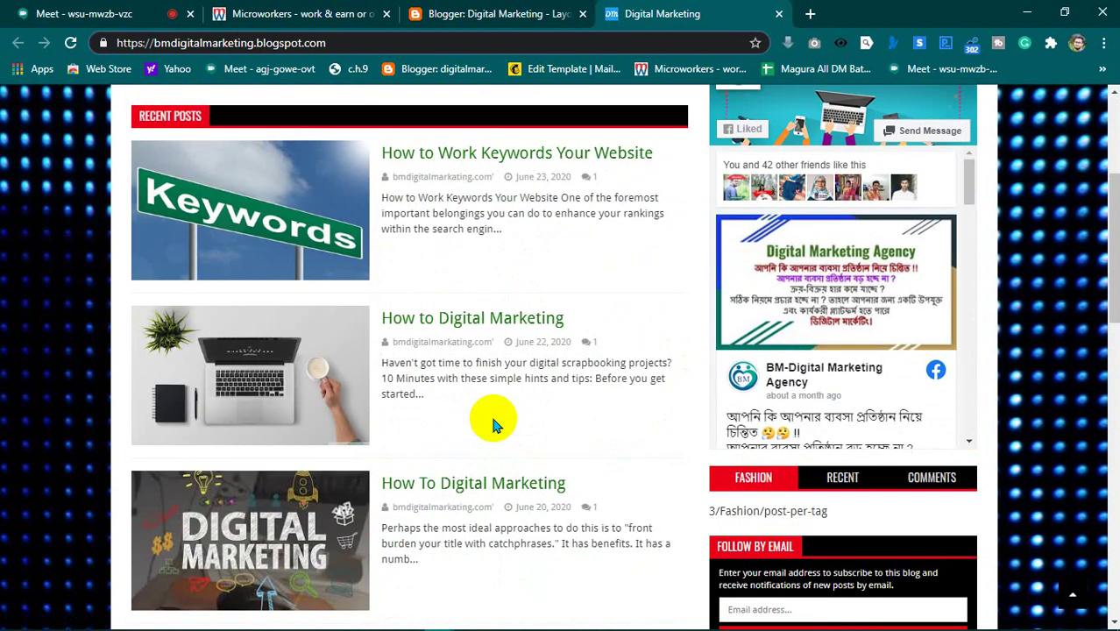
scroll(493, 423, "up", 2)
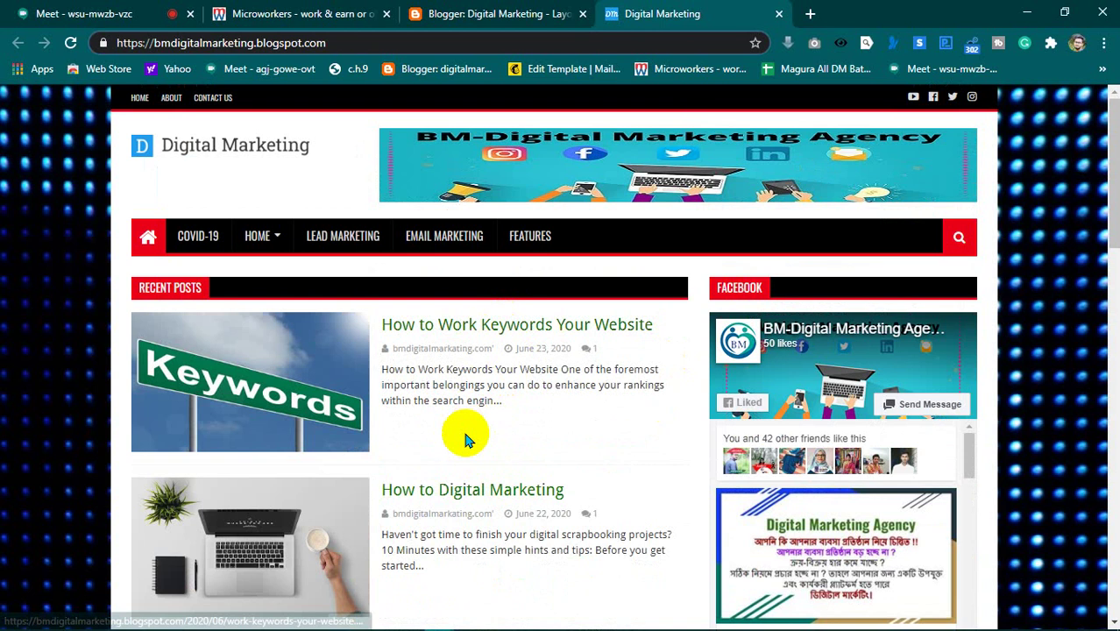
left_click(368, 37)
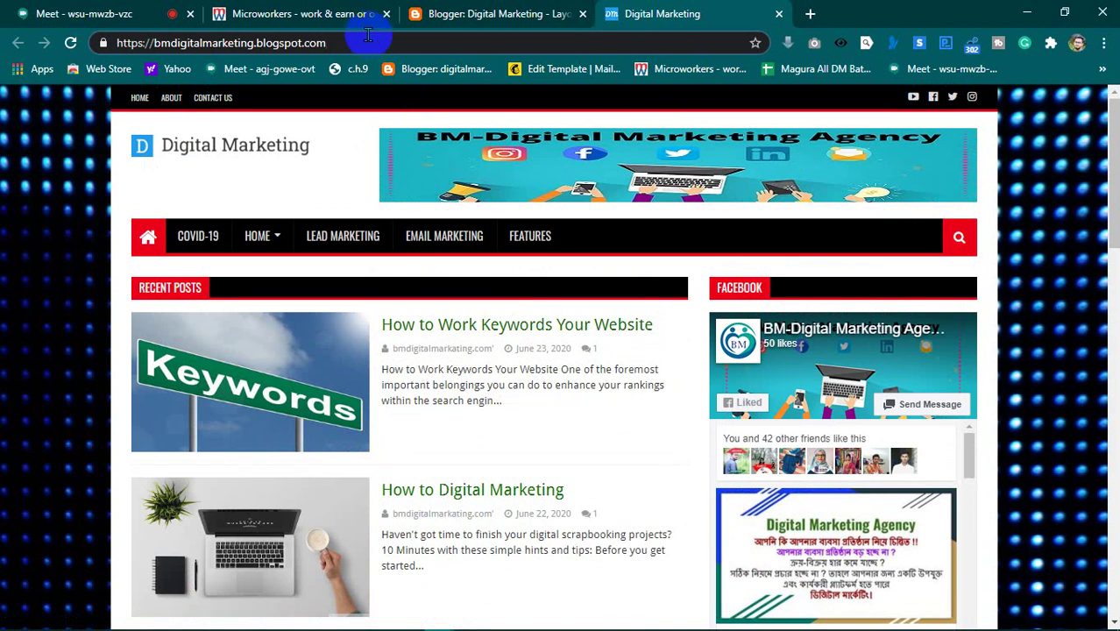
left_click(368, 36)
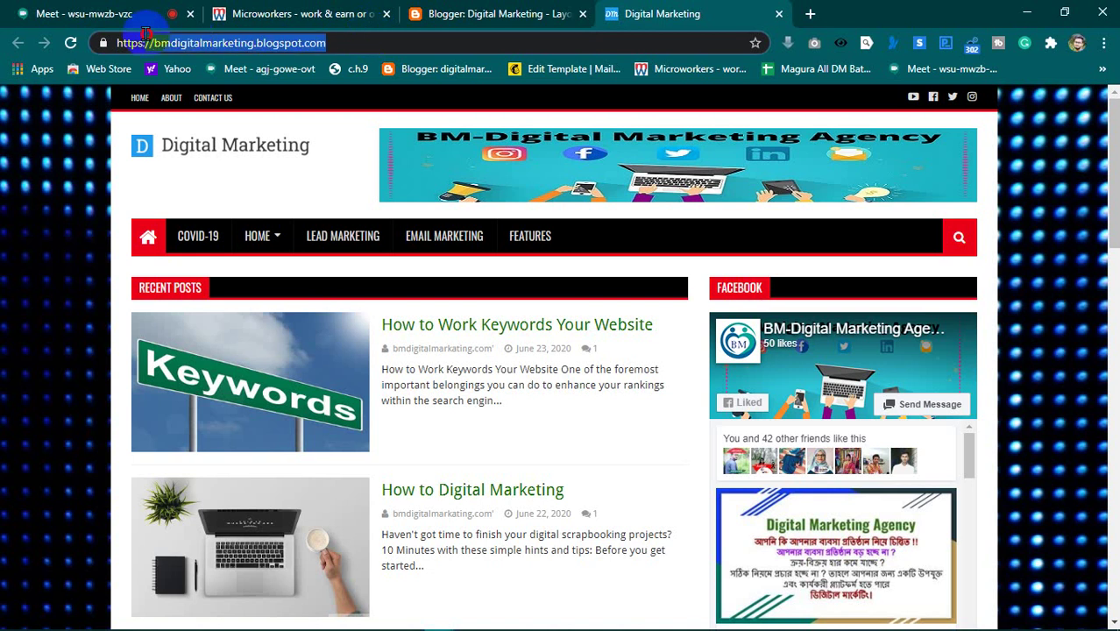
left_click(198, 43)
left_click(1019, 209)
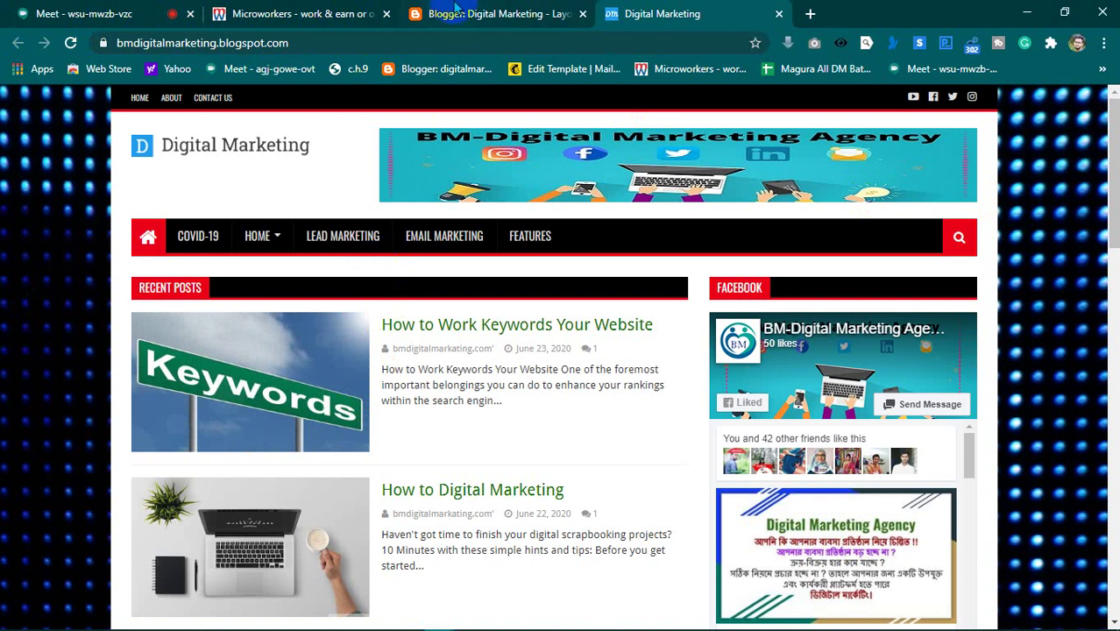
- Return to the blog's Blogger dashboard, list all its posts, and start a new post
left_click(455, 11)
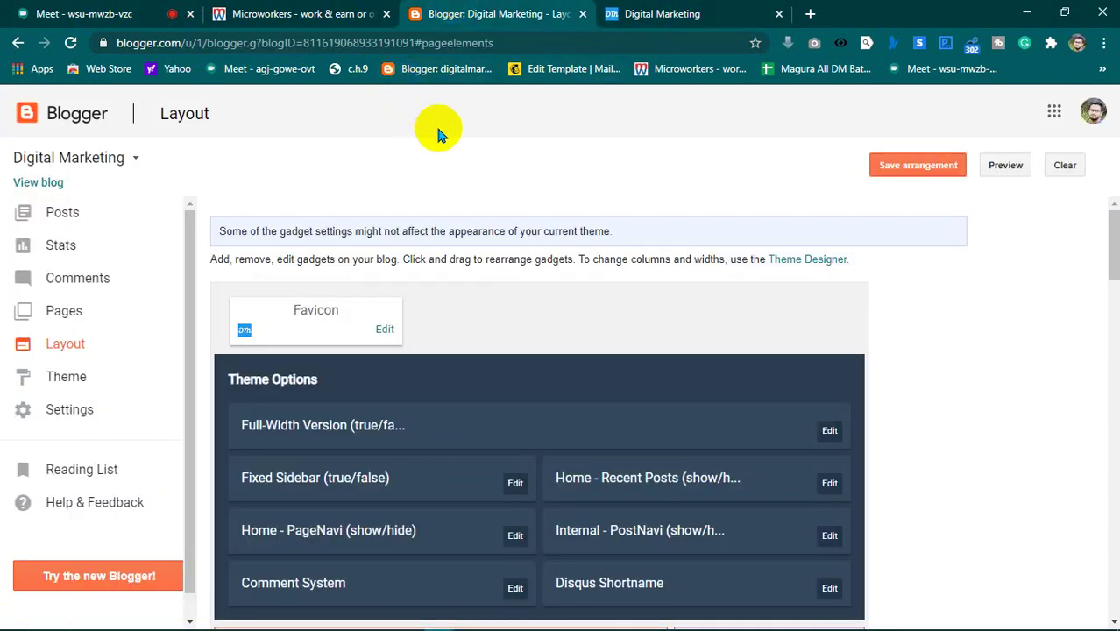
left_click(73, 219)
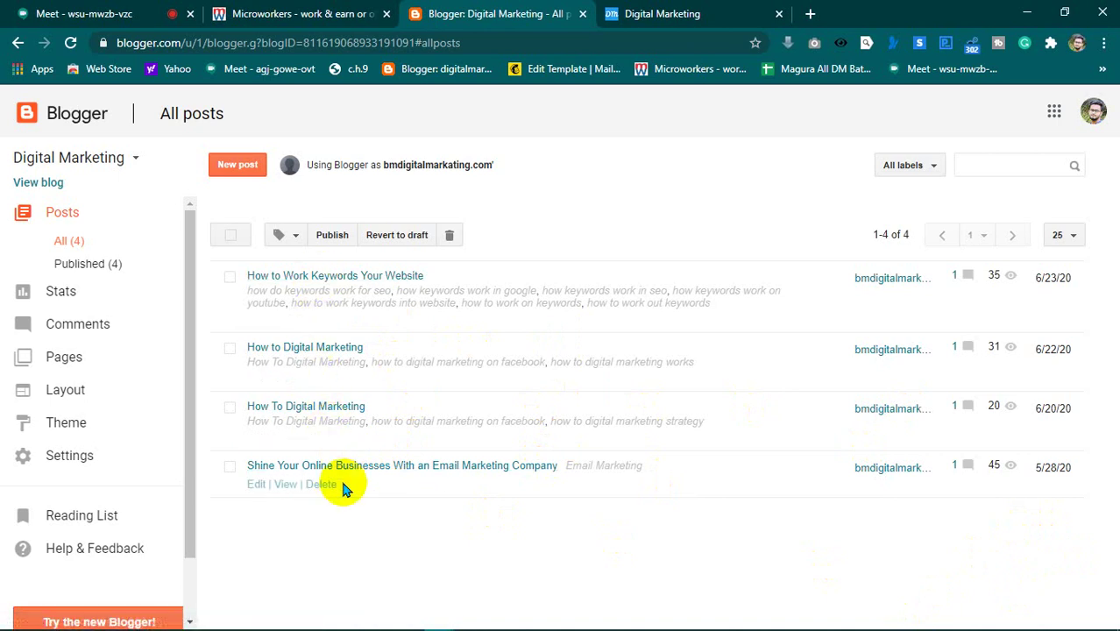
left_click(235, 171)
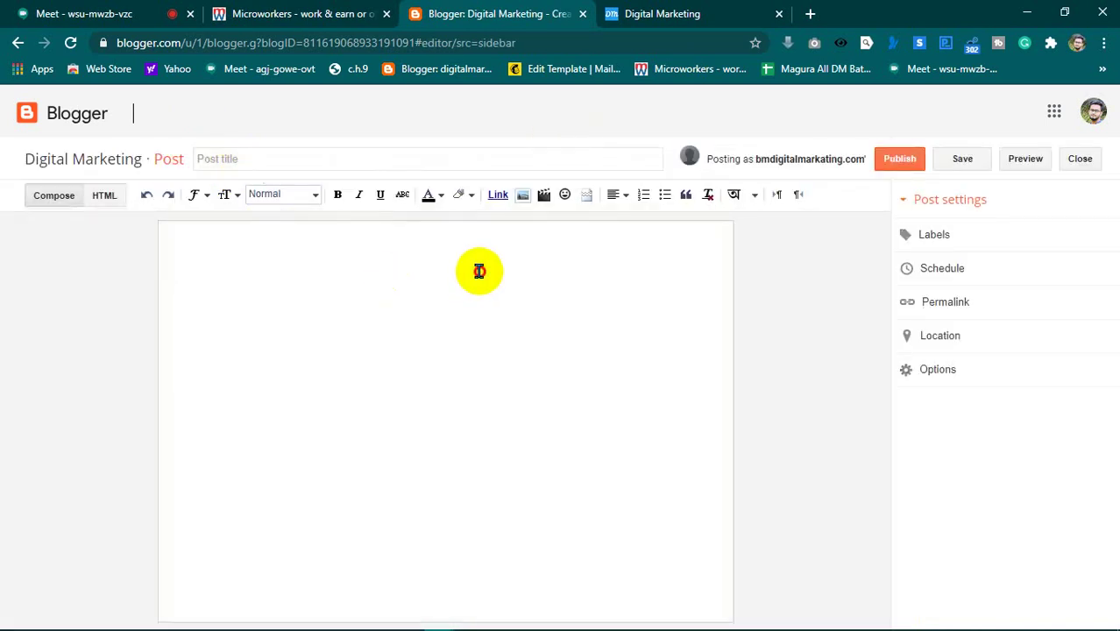
- Set the empty post body's alignment to centre and point out the post's title and body fields
left_click(479, 271)
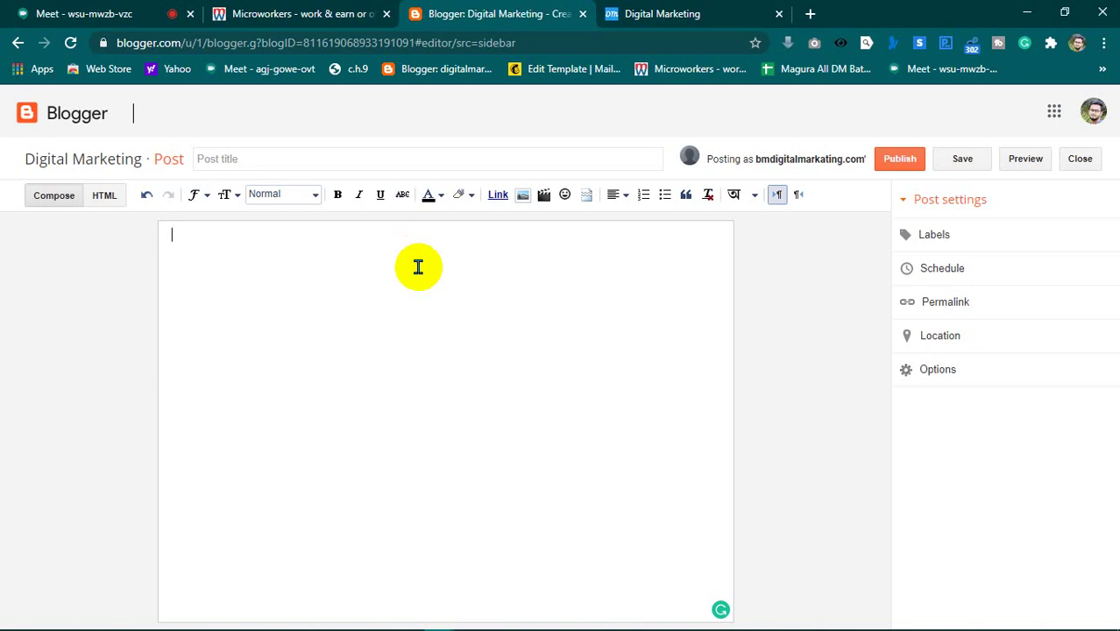
left_click(427, 156)
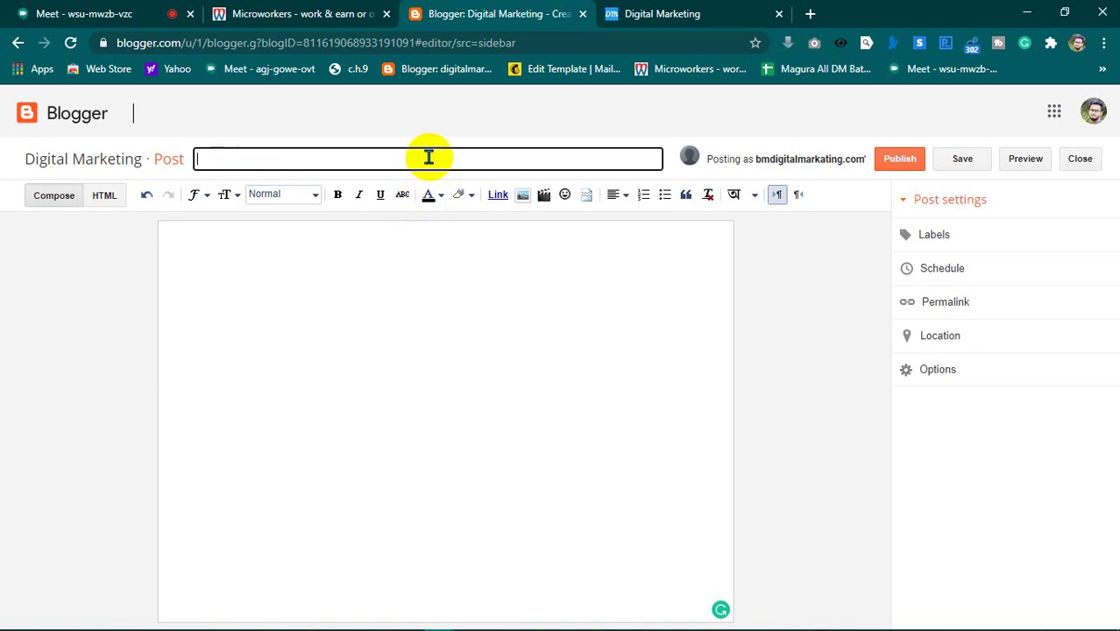
left_click(438, 232)
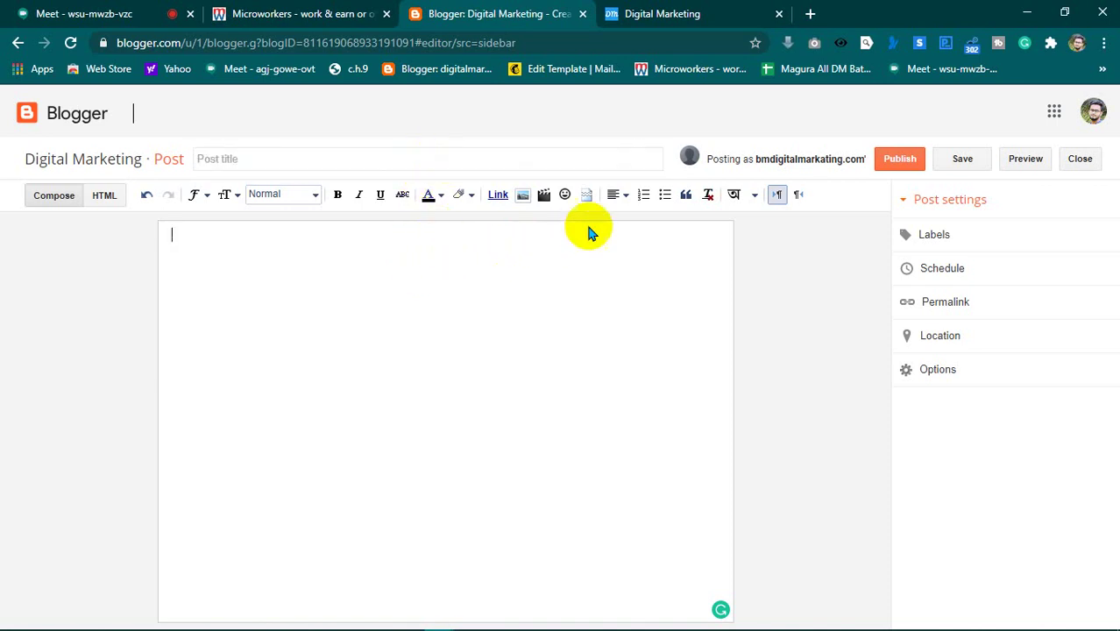
left_click(624, 203)
left_click(629, 242)
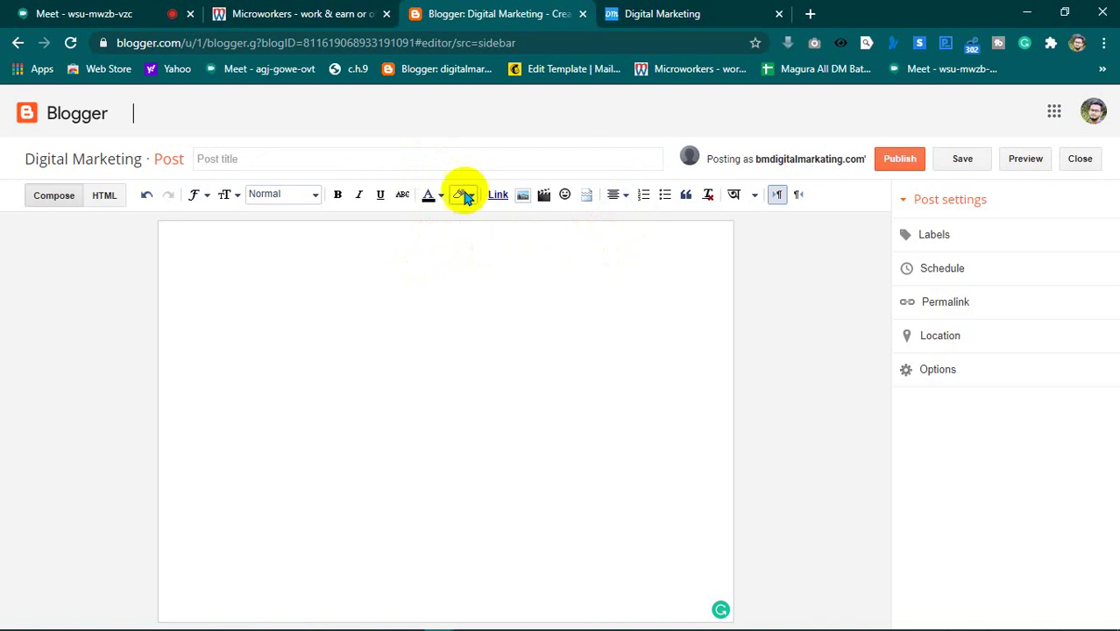
left_click(462, 155)
left_click(472, 267)
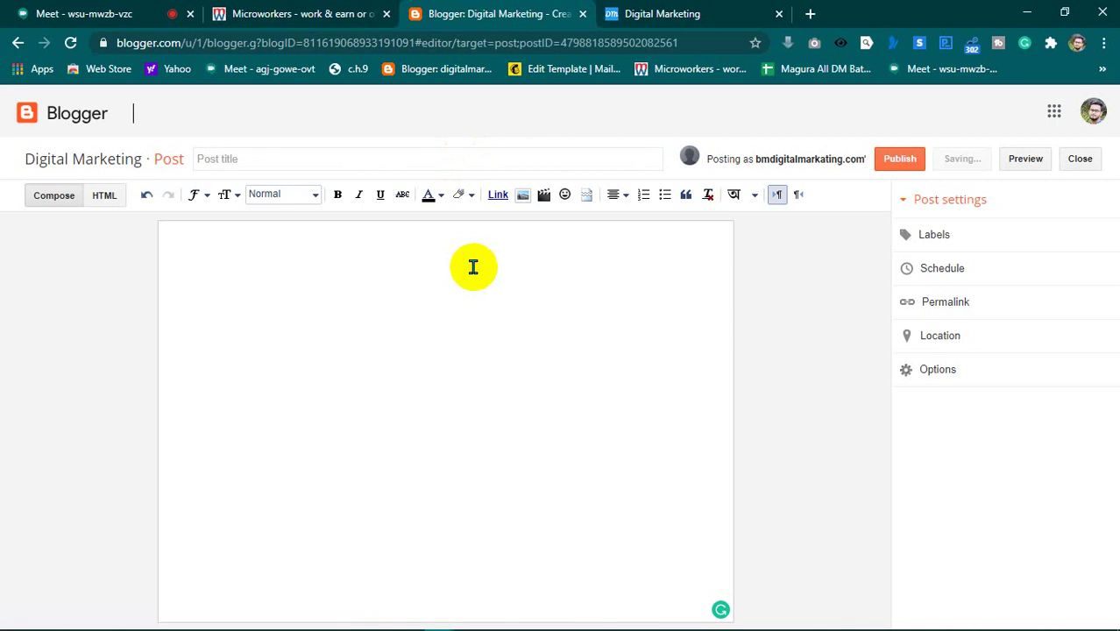
left_click(465, 160)
left_click(473, 288)
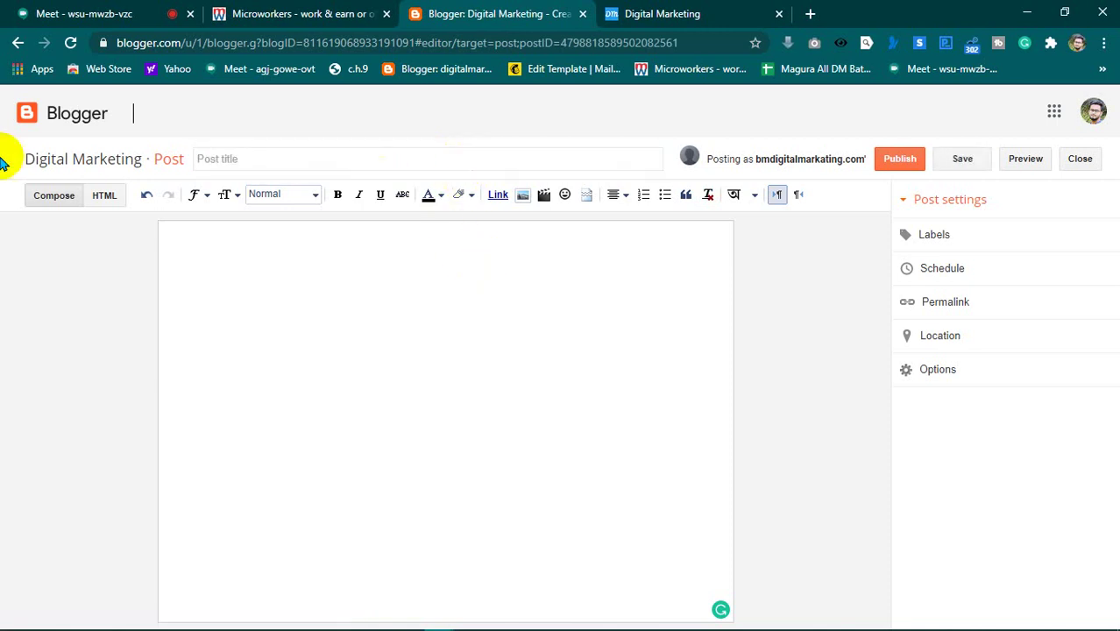
- Close the live blog, load the copied EzineArticles search address for "digital markating" in a new tab, and look over the page
left_click(778, 14)
left_click(614, 14)
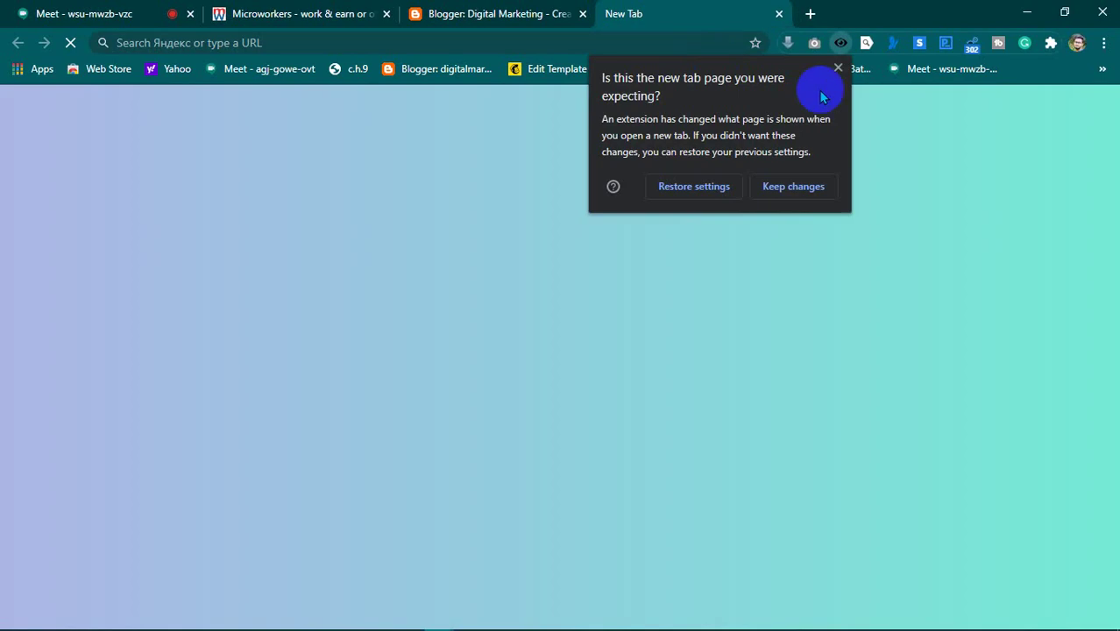
left_click(837, 62)
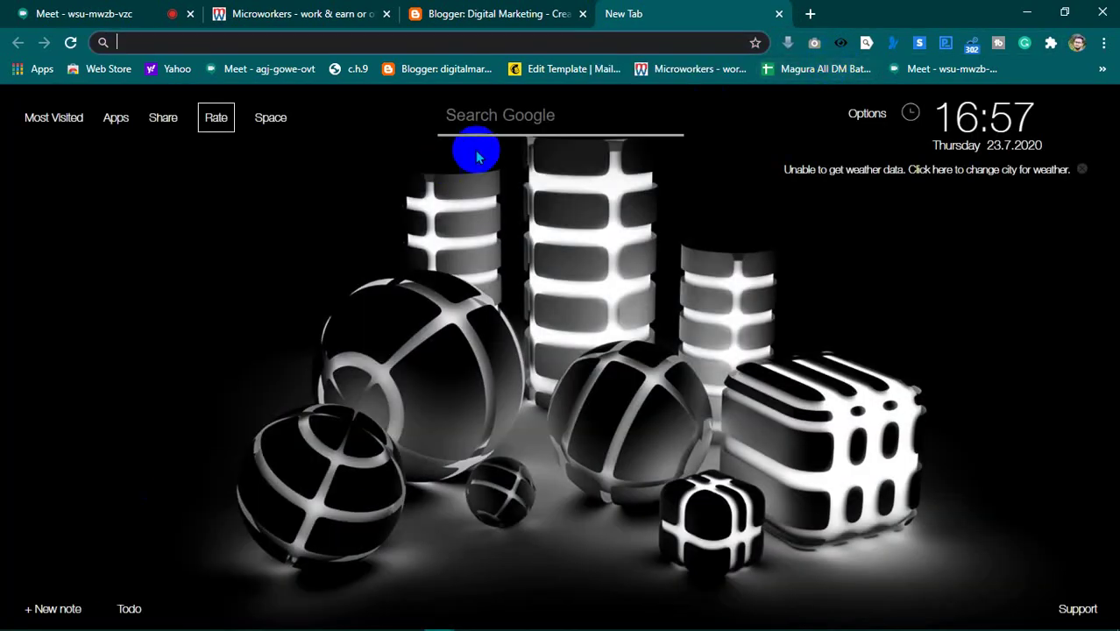
left_click(402, 40)
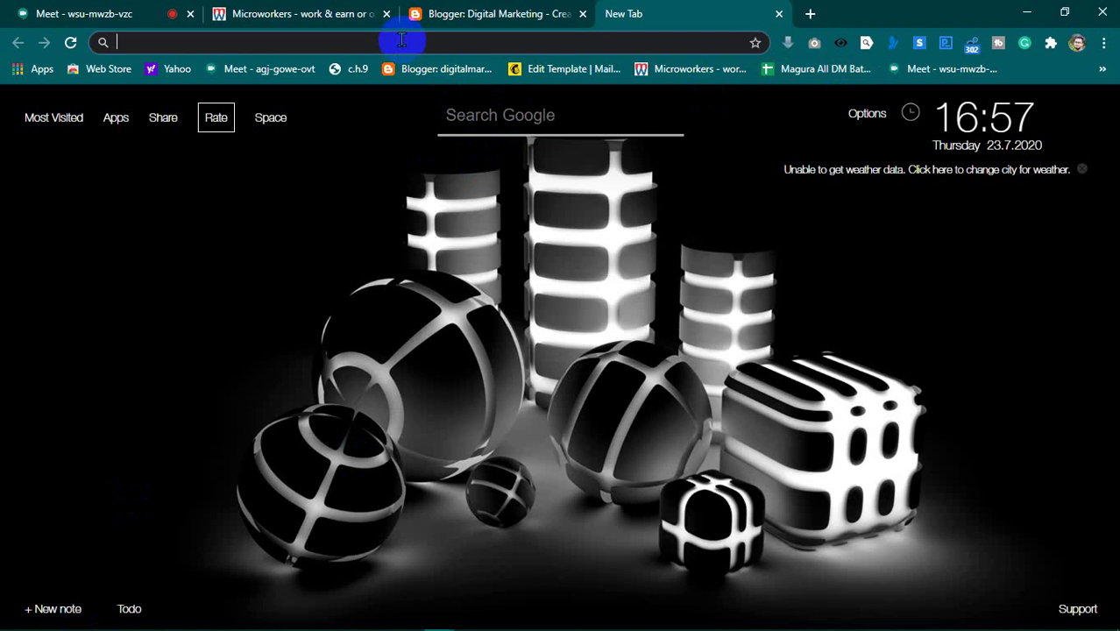
key("ctrl+v")
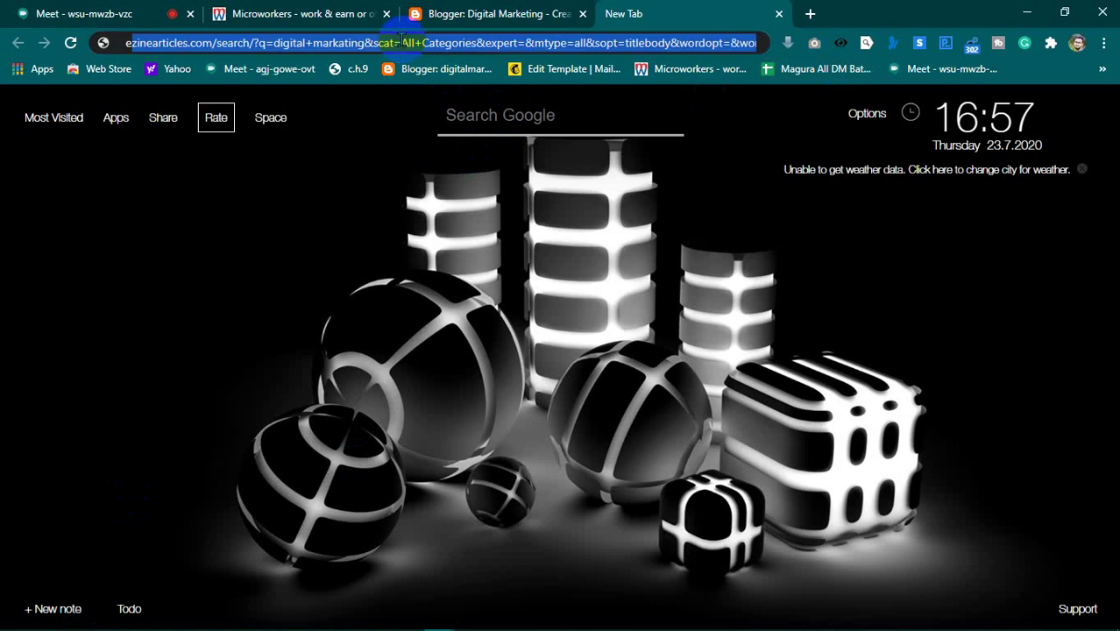
key("Return")
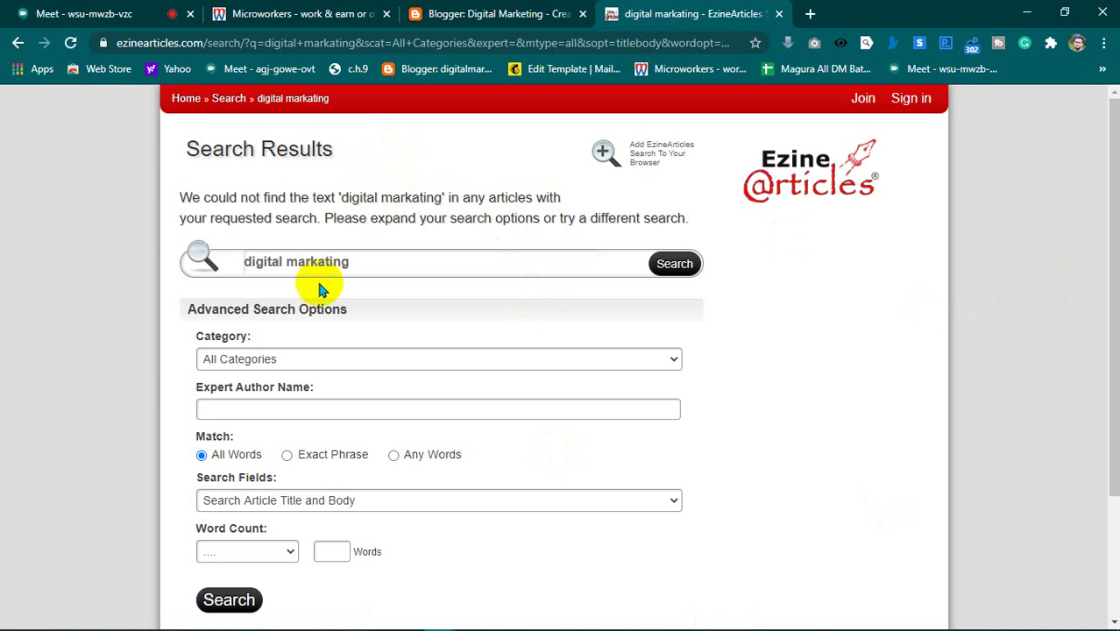
left_click(727, 277)
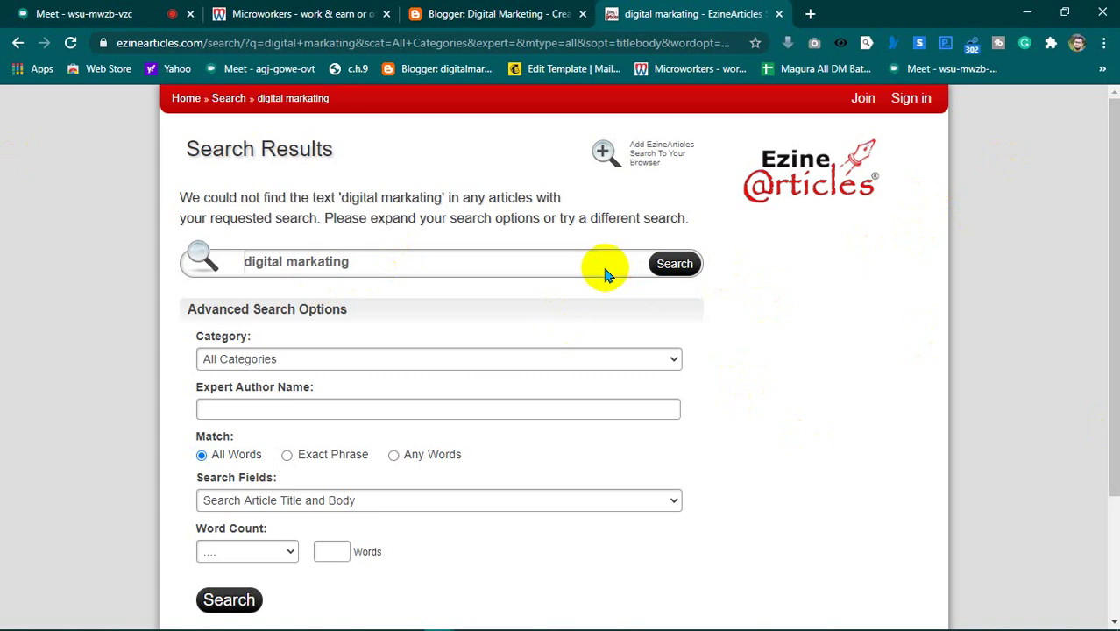
left_click(778, 260)
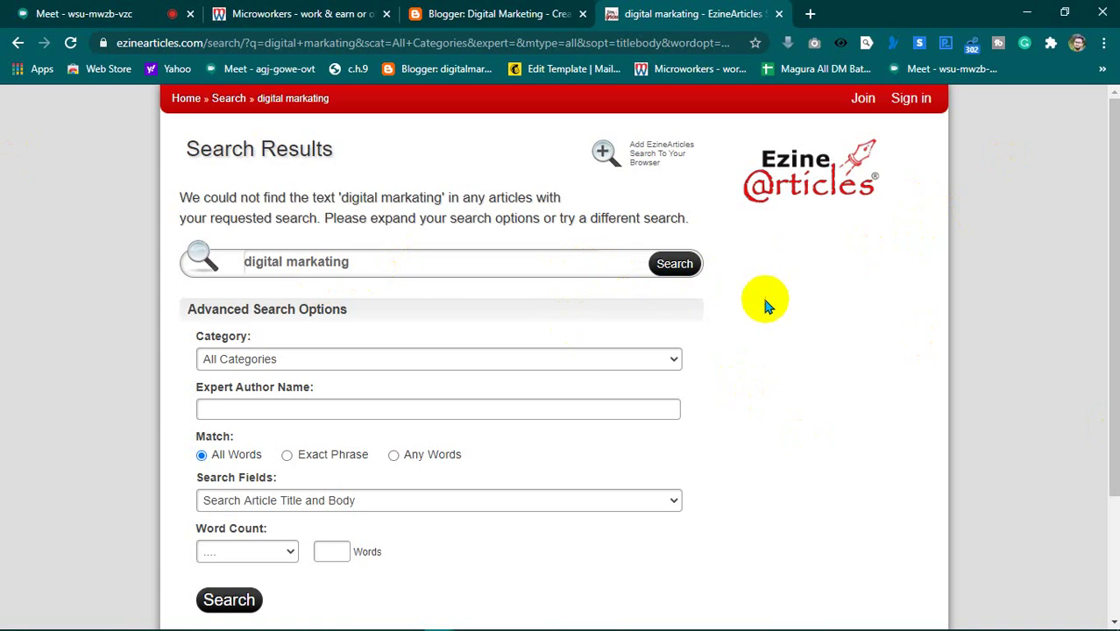
scroll(764, 302, "down", 2)
scroll(764, 302, "up", 2)
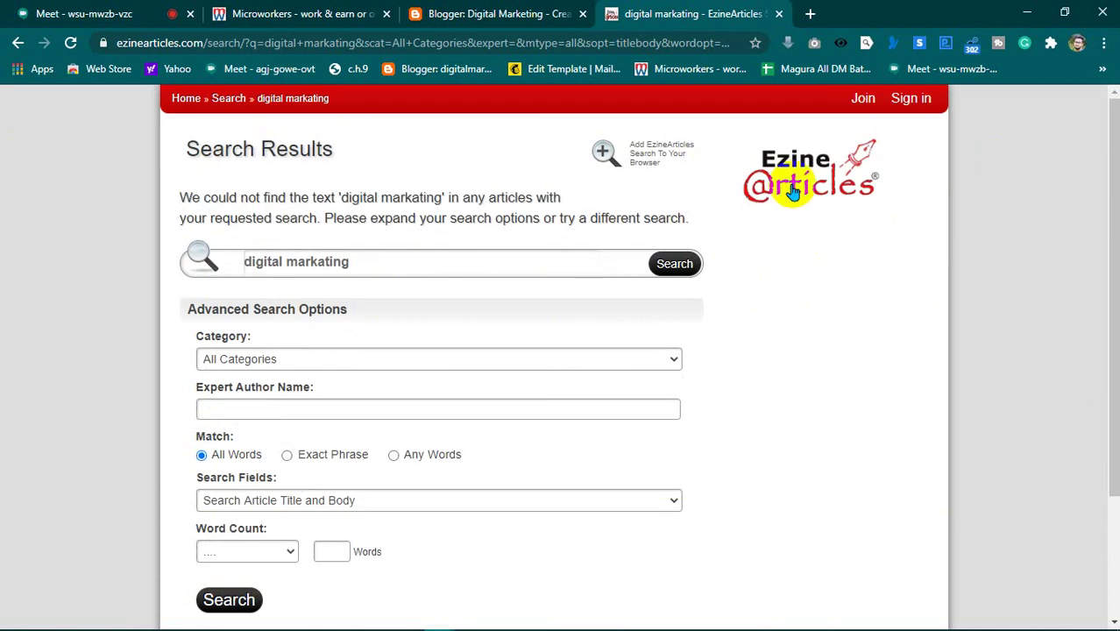
- Check the blank Blogger post, return to EzineArticles, and set the search text to "digital markating discription"
left_click(490, 14)
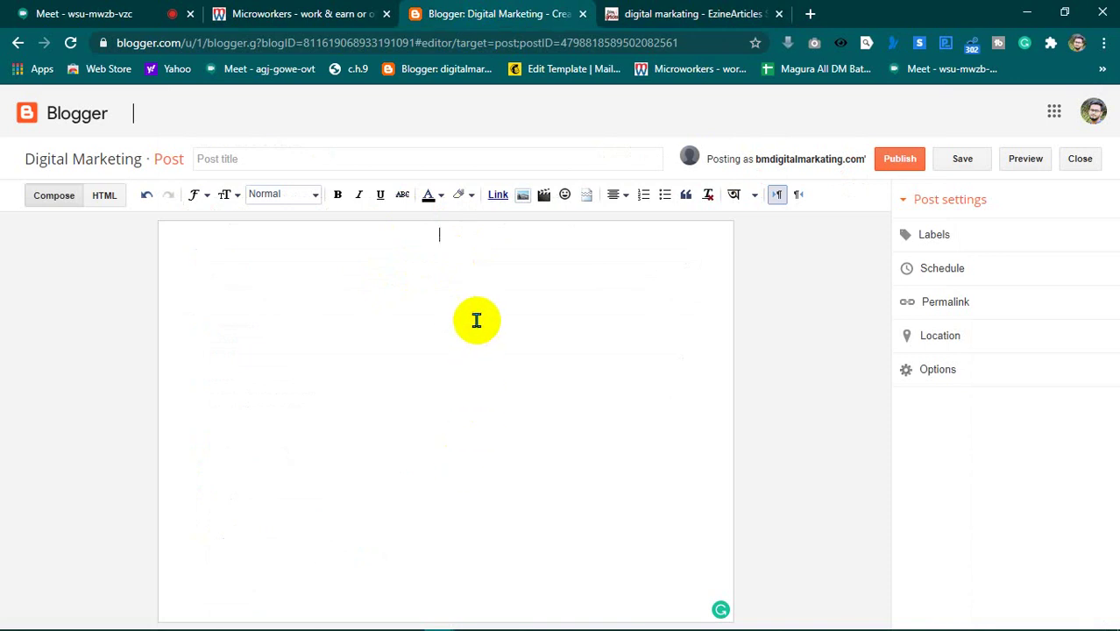
left_click(641, 10)
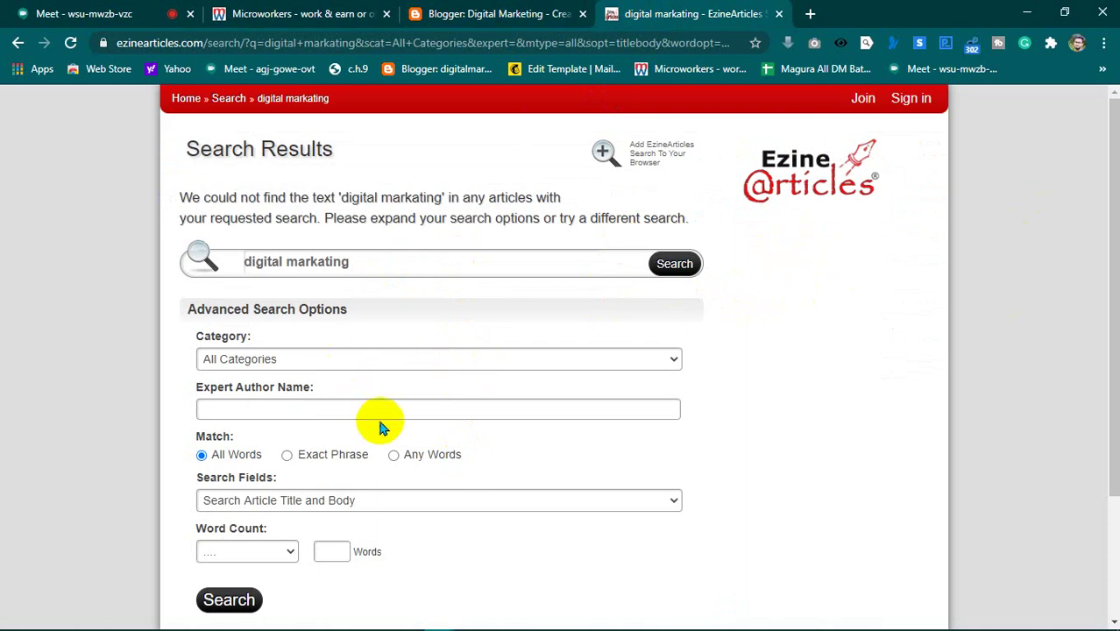
left_click(465, 258)
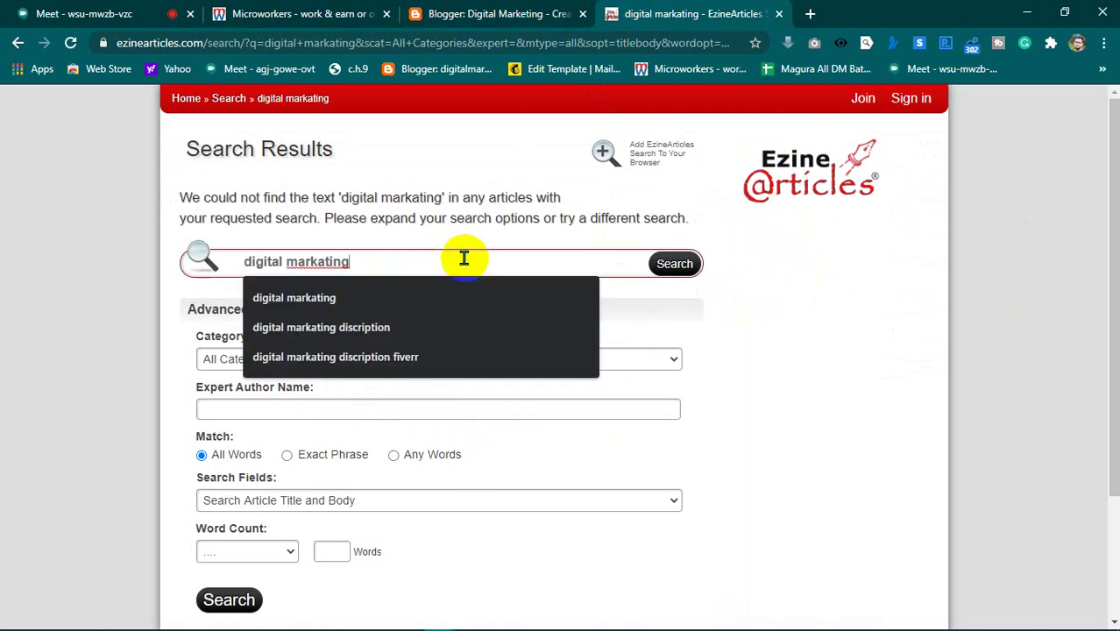
left_click(381, 326)
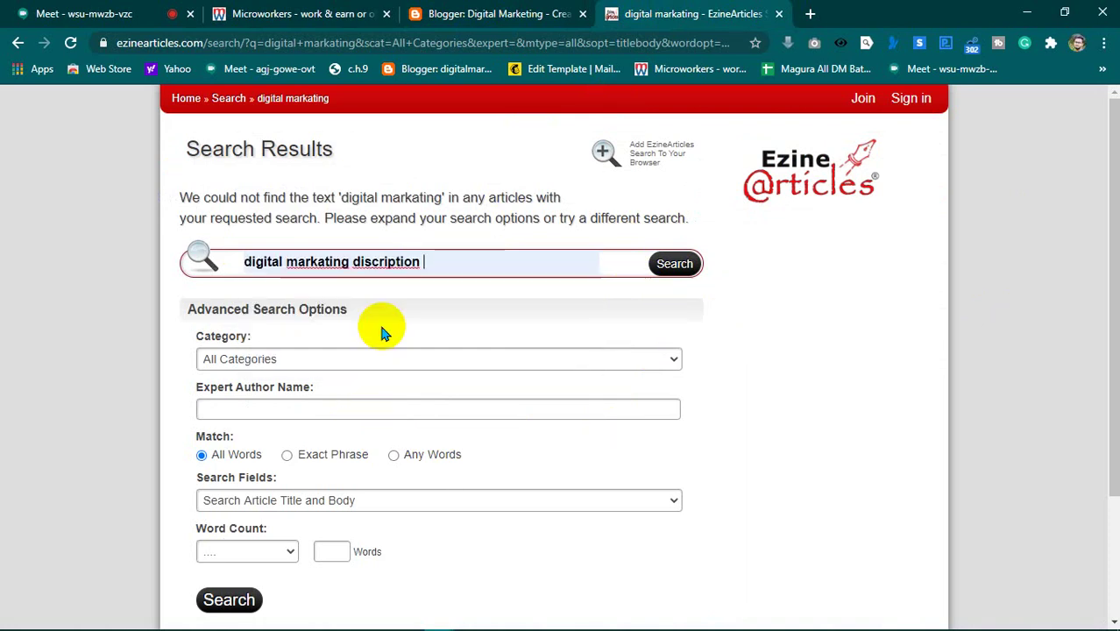
left_click(588, 268)
left_click(772, 327)
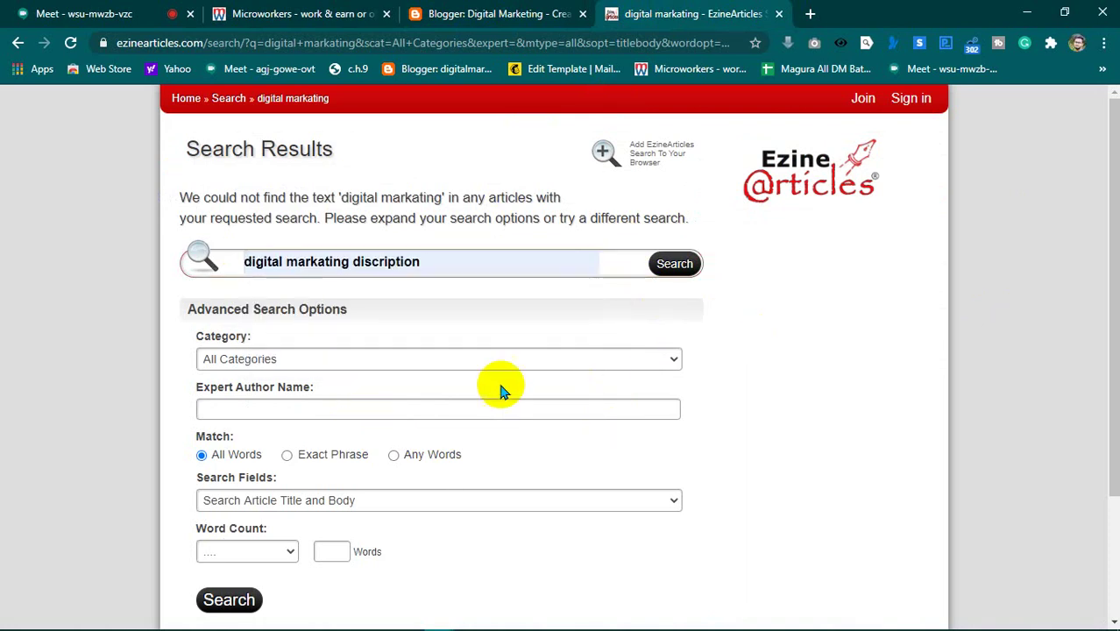
- Match any words, set the word count to 1000, and run the EzineArticles search
left_click(392, 456)
left_click(331, 551)
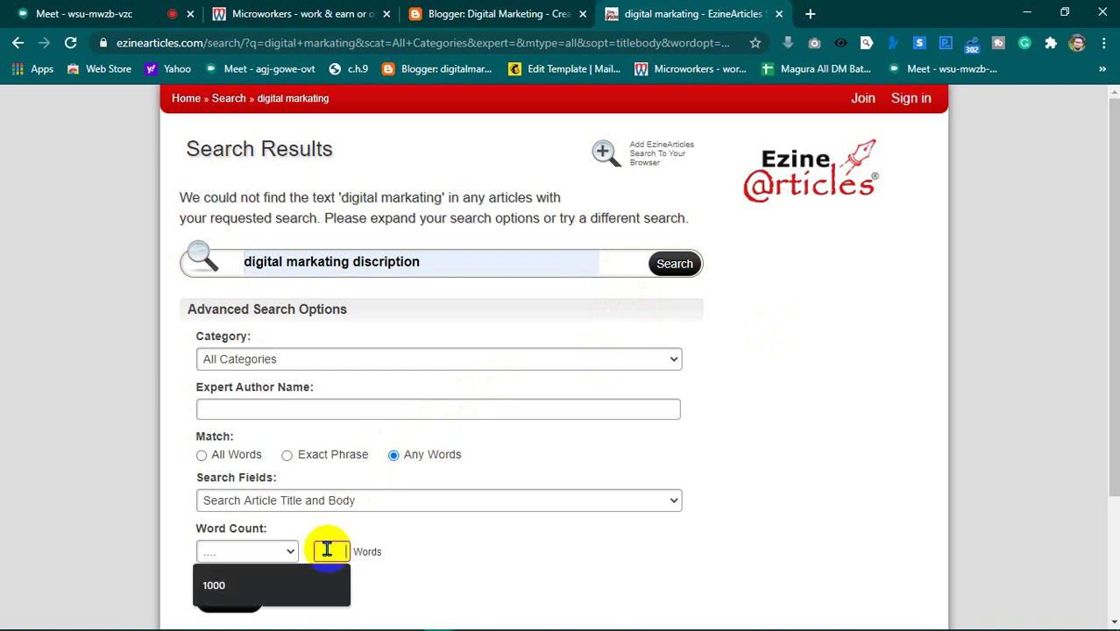
left_click(270, 584)
left_click(674, 263)
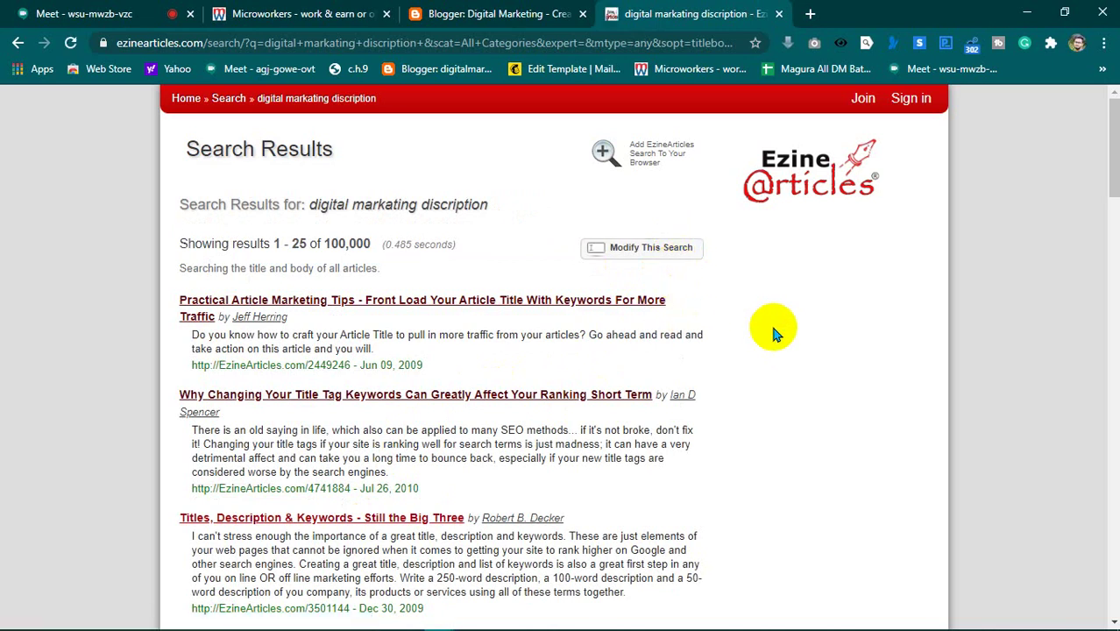
- Look through the article results and open "How to Make Your Page Titles Keyword Rich" in a new tab
scroll(772, 332, "down", 3)
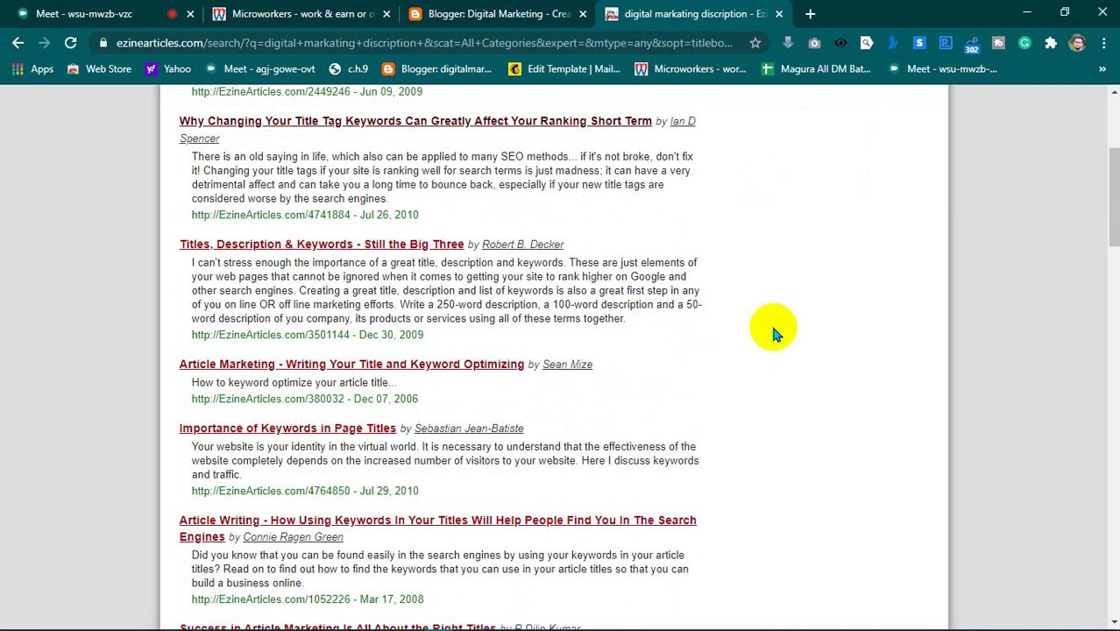
scroll(772, 332, "down", 3)
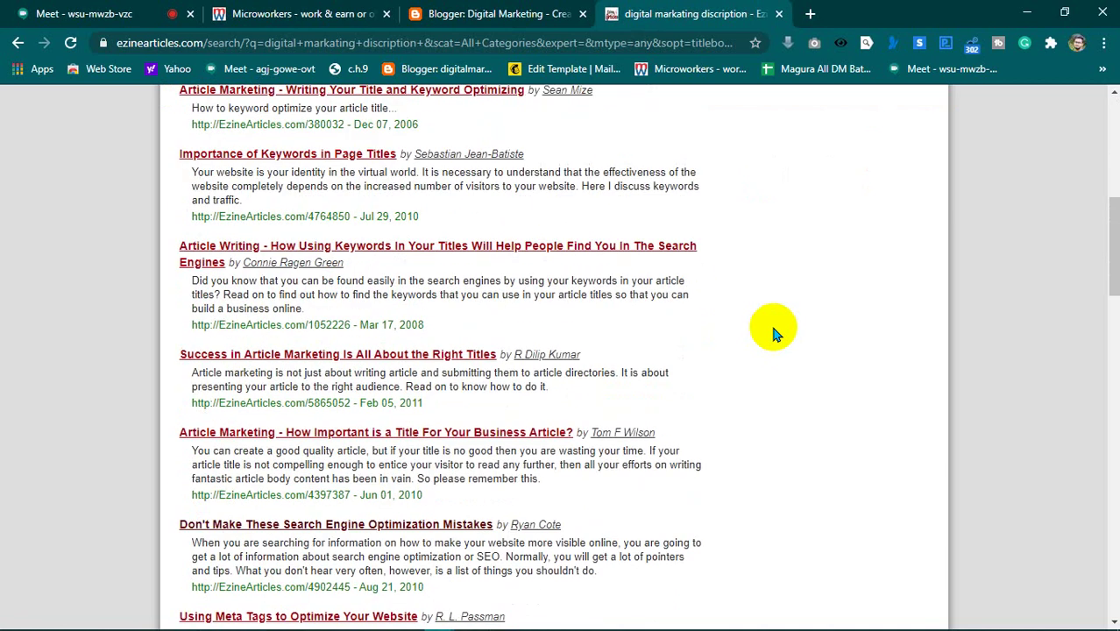
scroll(772, 331, "up", 6)
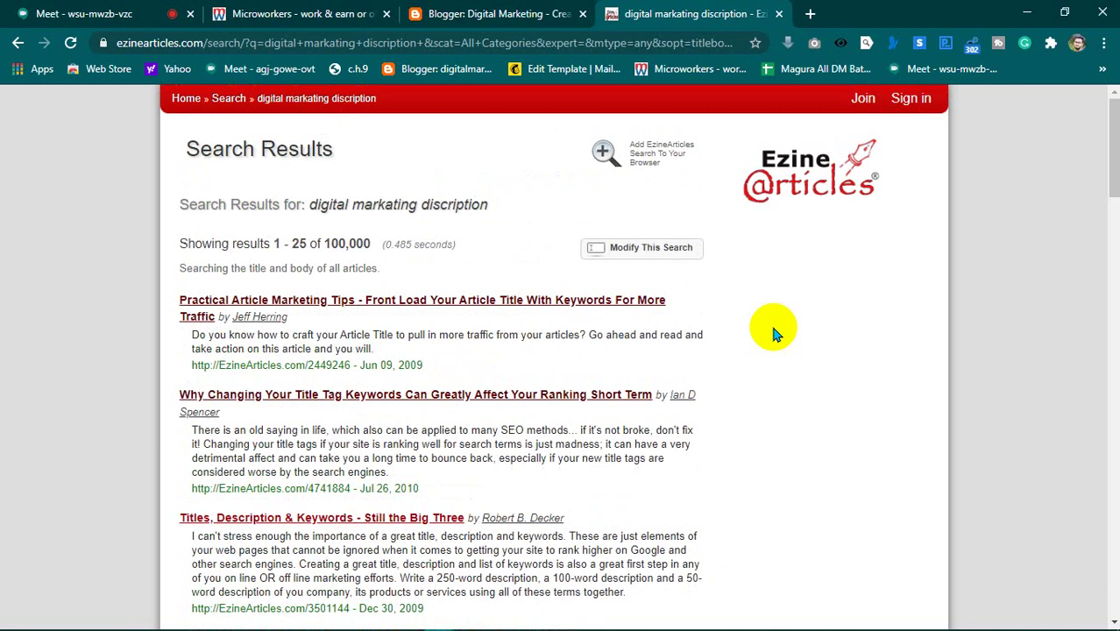
scroll(772, 331, "down", 10)
scroll(772, 331, "down", 8)
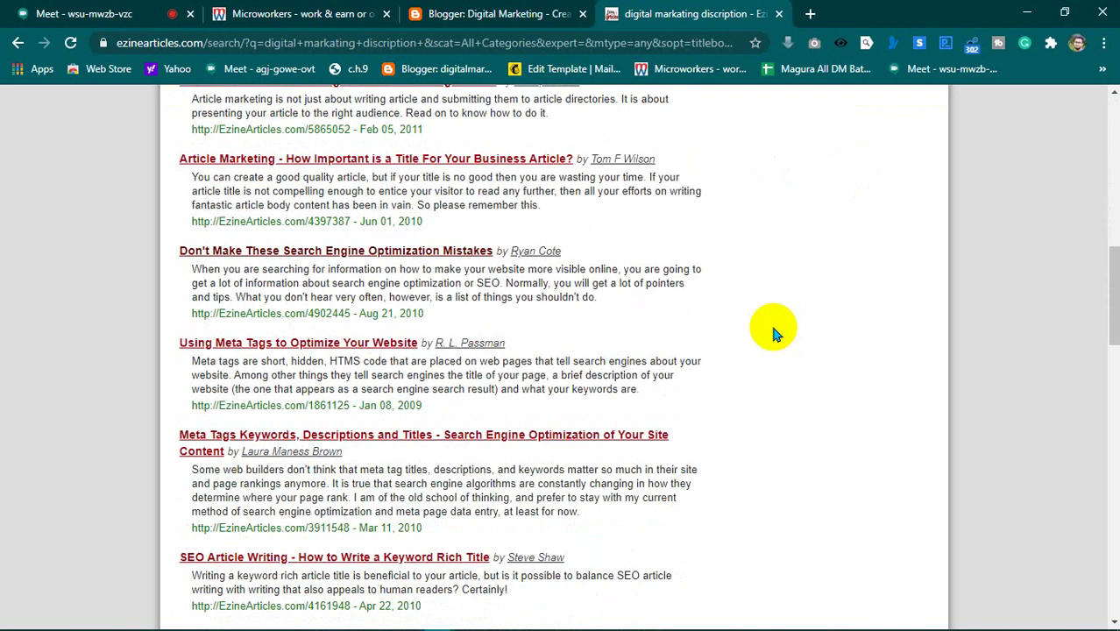
scroll(755, 320, "down", 6)
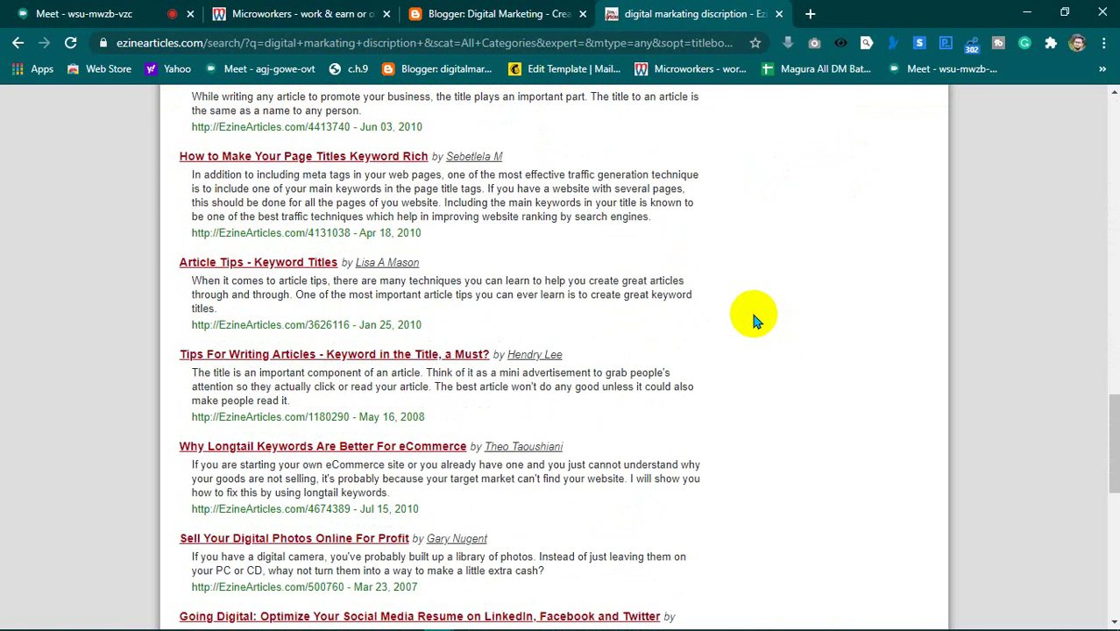
right_click(326, 158)
left_click(386, 174)
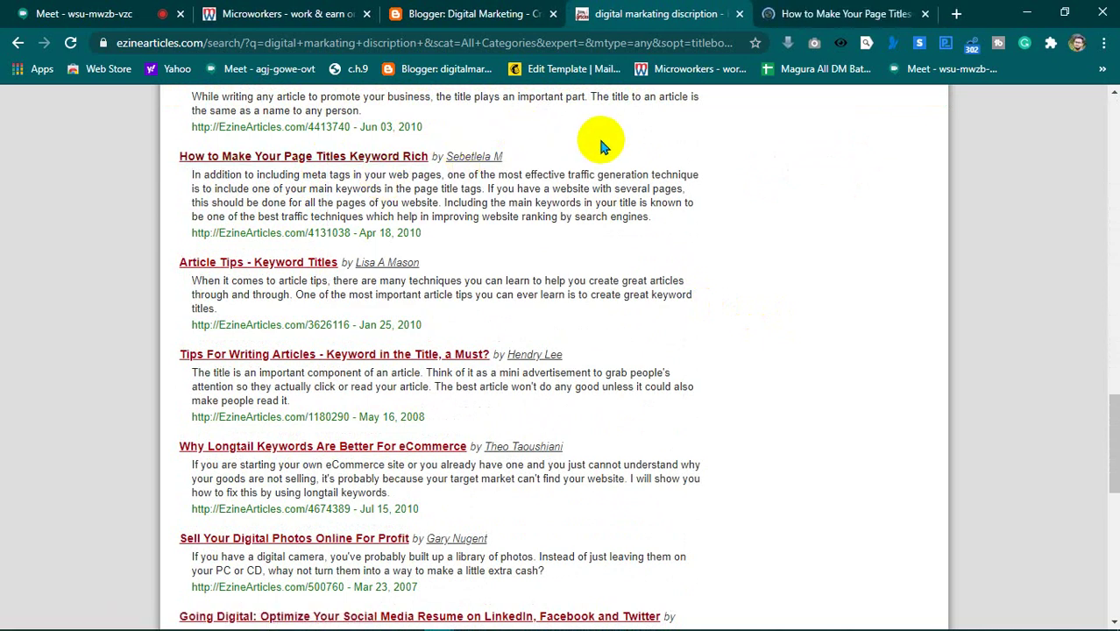
- Examine the remaining article titles and summaries down to the end of the first results page
scroll(470, 254, "down", 10)
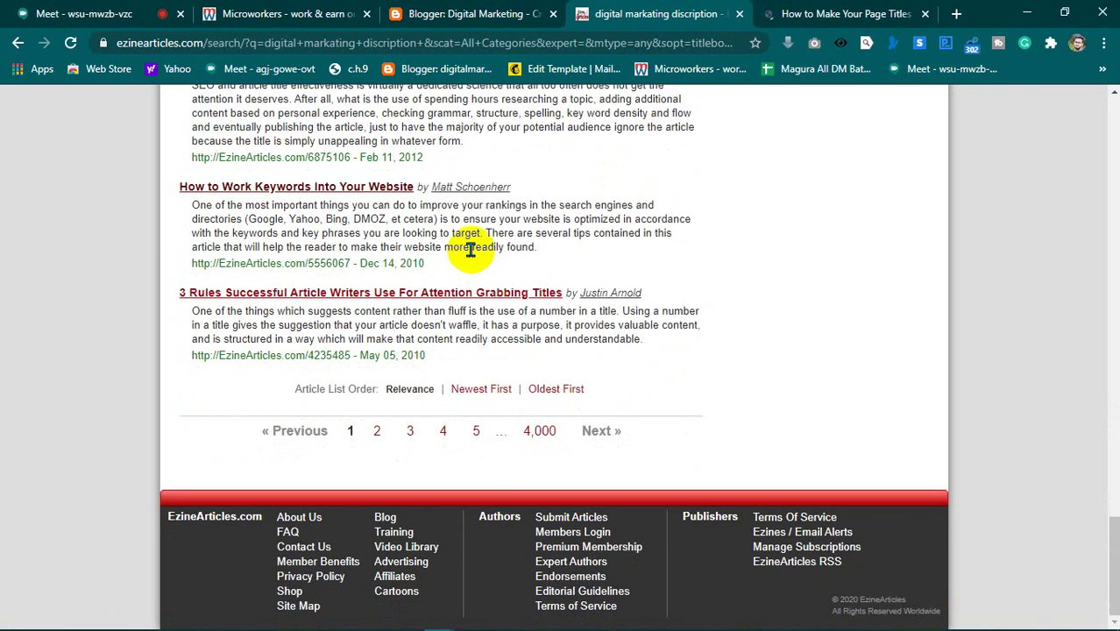
scroll(469, 343, "up", 3)
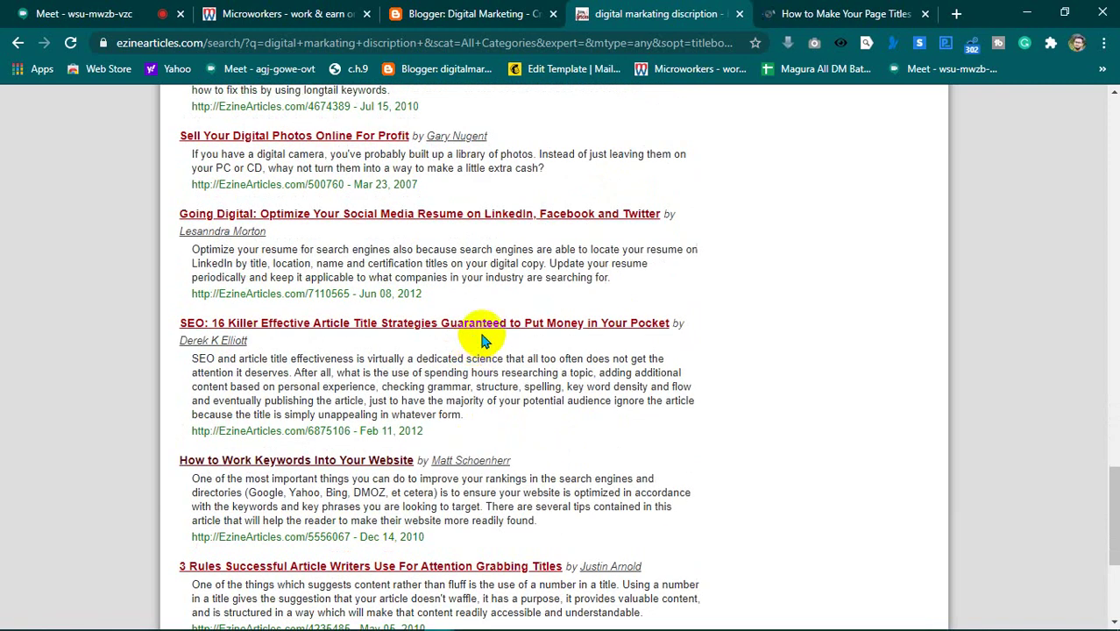
scroll(357, 350, "up", 2)
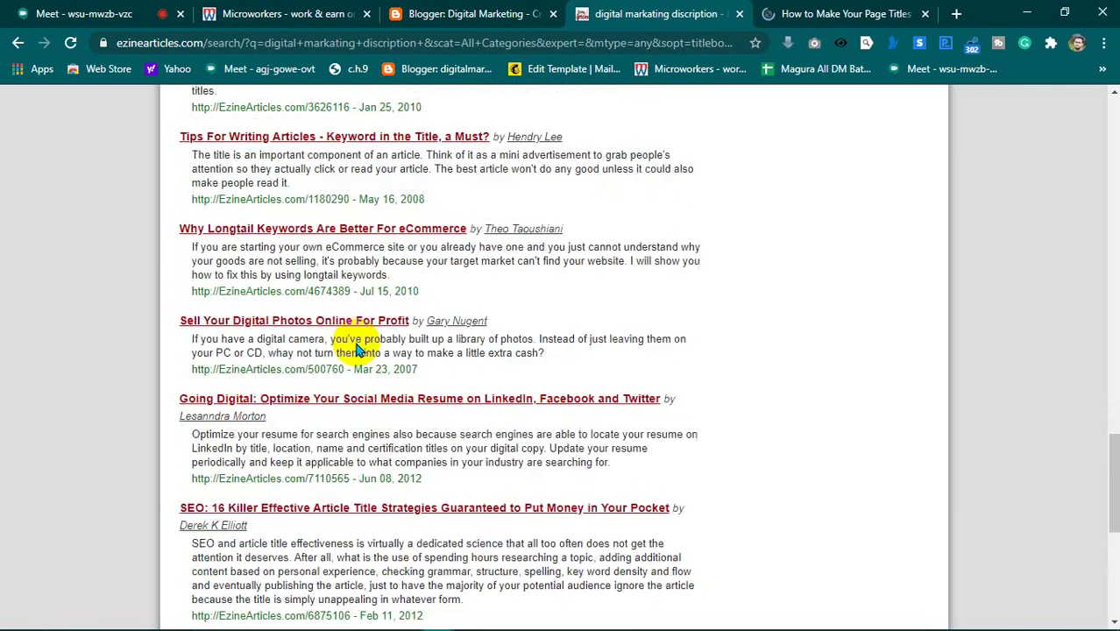
scroll(356, 349, "up", 1)
scroll(359, 350, "up", 3)
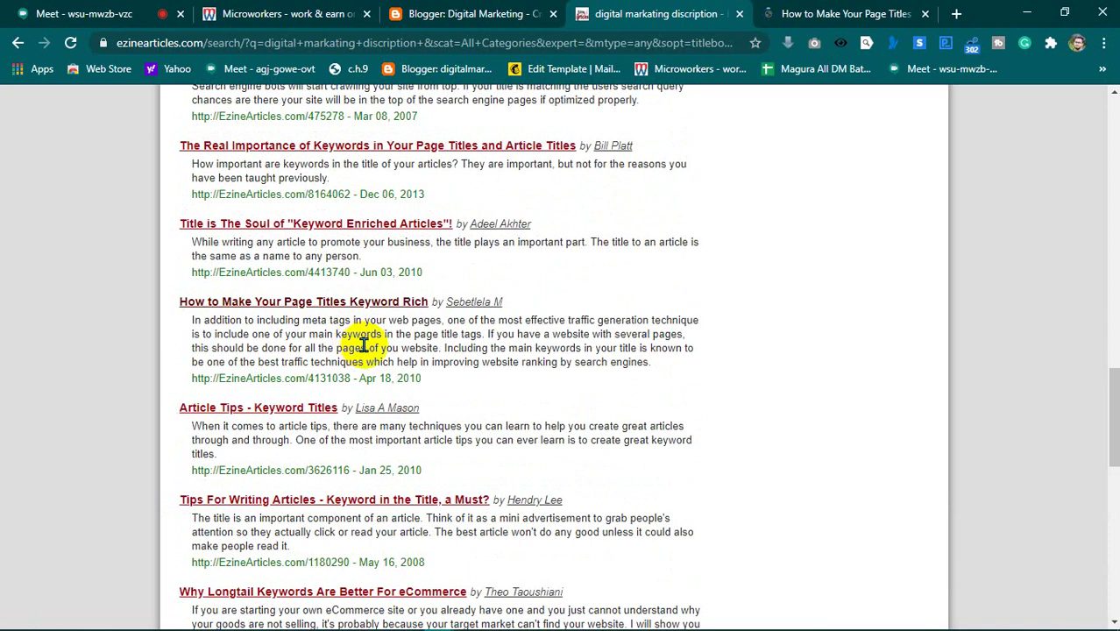
scroll(544, 282, "up", 5)
scroll(582, 279, "up", 5)
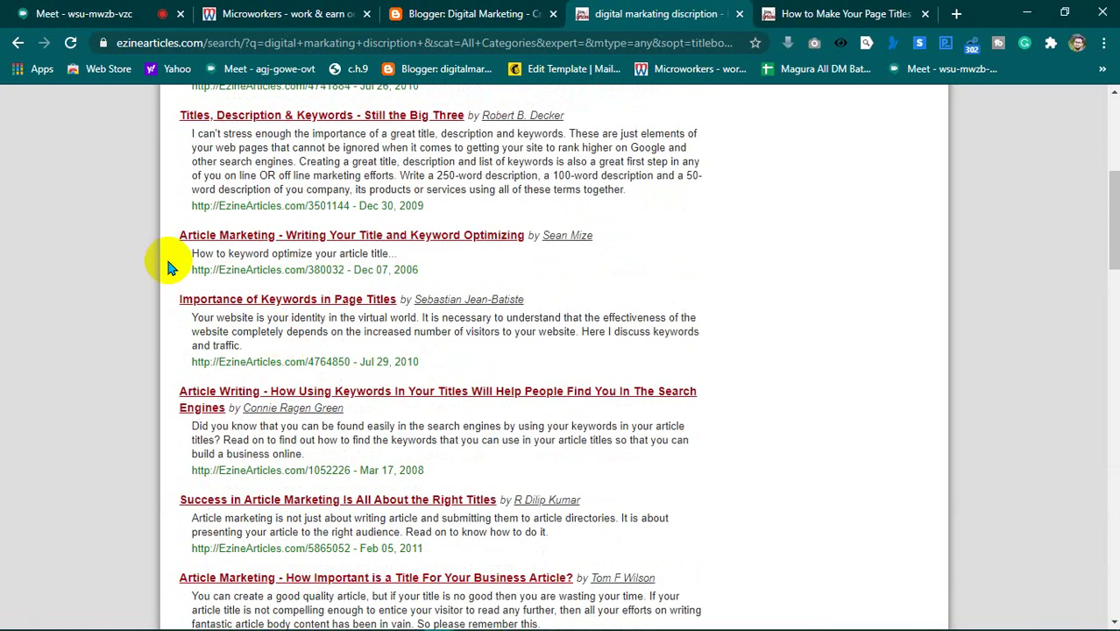
scroll(420, 370, "up", 3)
- Switch to the "How to Make Your Page Titles Keyword Rich" article, close the Microworkers tab, and look over the article text
left_click(774, 10)
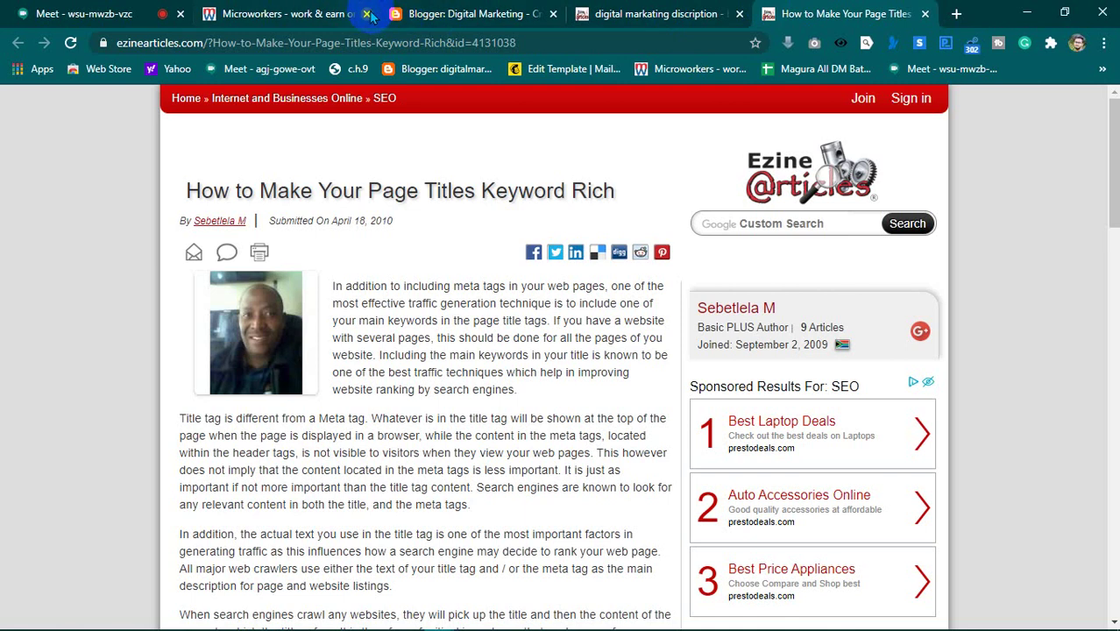
left_click(366, 13)
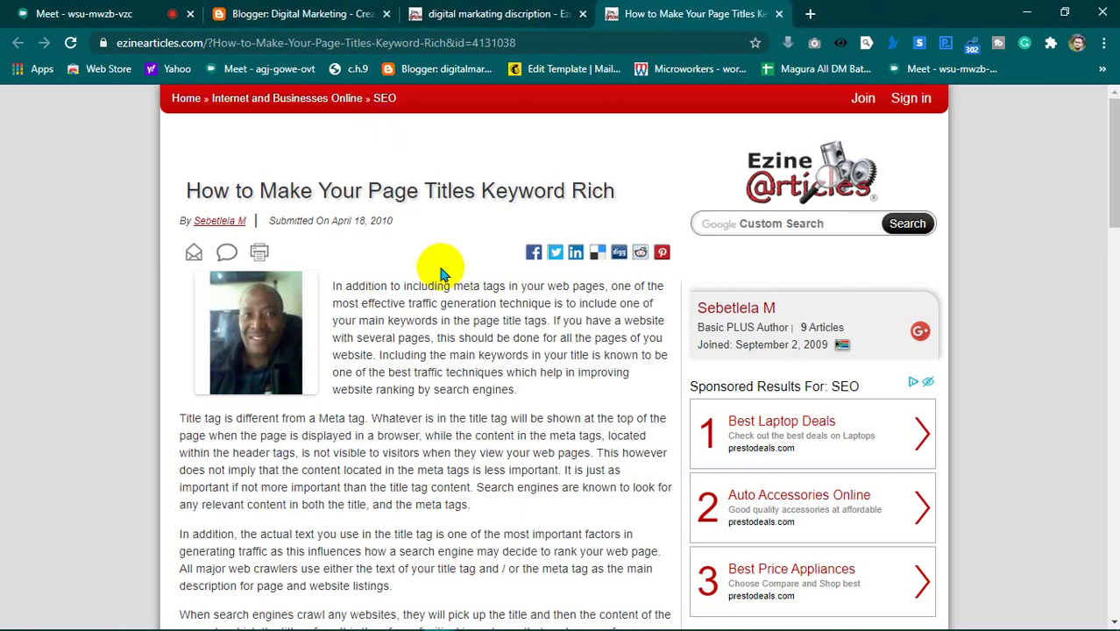
scroll(416, 302, "down", 3)
scroll(429, 313, "up", 3)
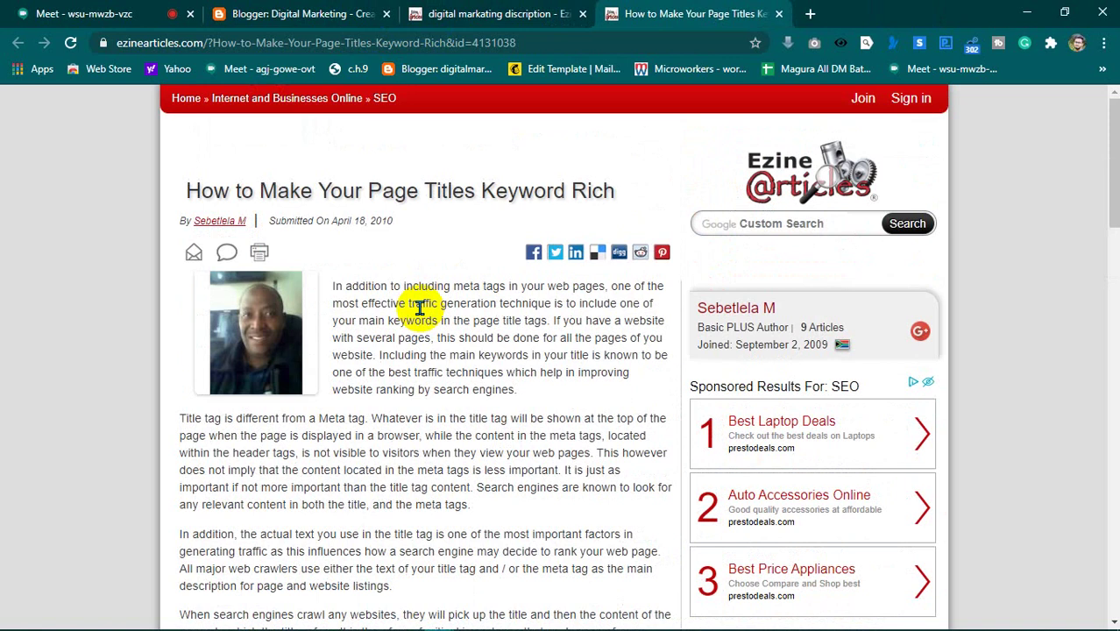
scroll(377, 405, "down", 3)
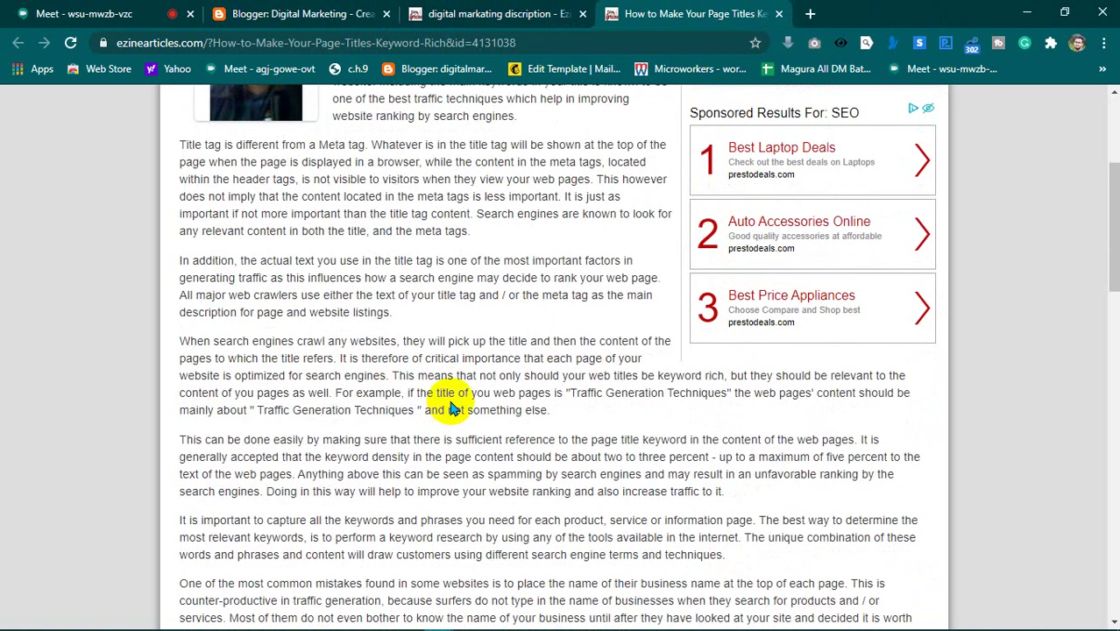
scroll(452, 408, "down", 3)
scroll(449, 400, "up", 10)
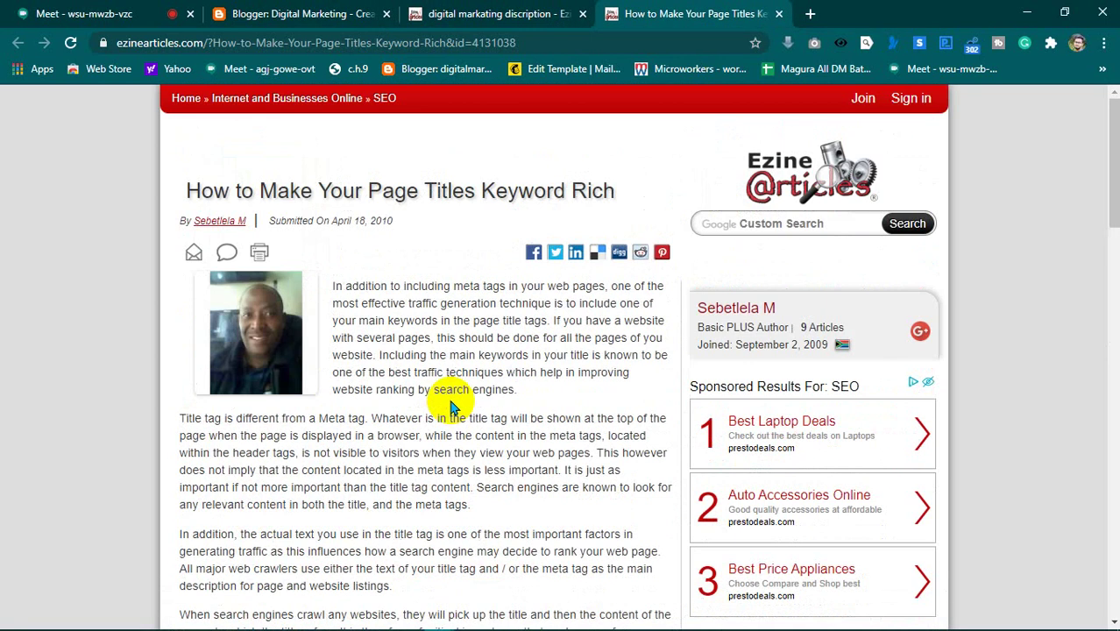
scroll(420, 368, "down", 3)
scroll(375, 400, "up", 3)
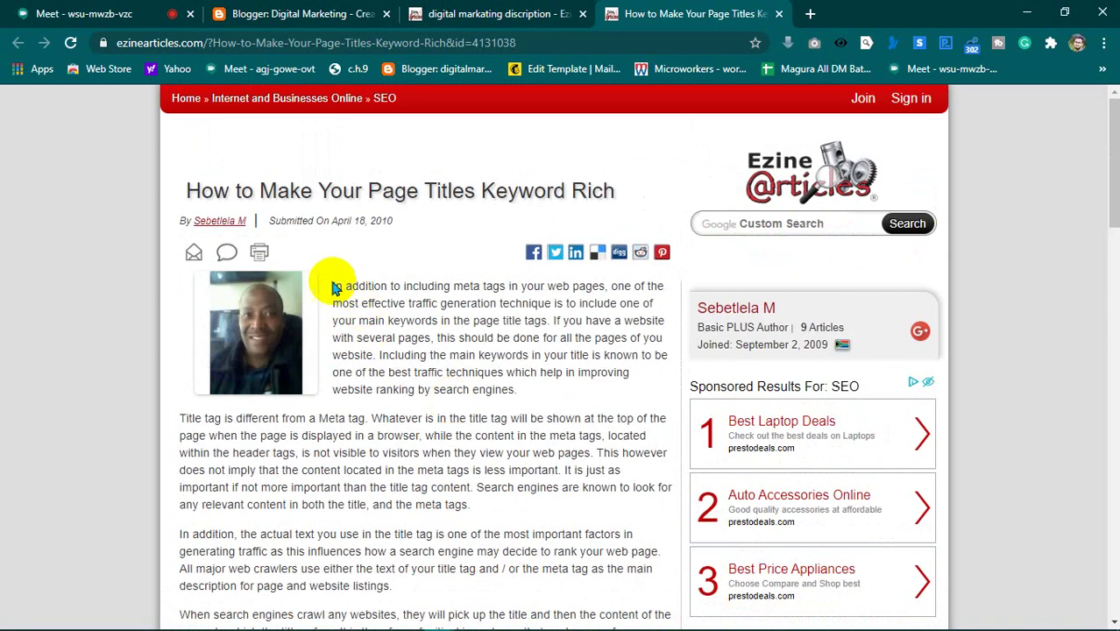
- Select the article's first three paragraphs, from "In addition to including meta tags" through "page and website listings."
left_click_drag(332, 286, 565, 442)
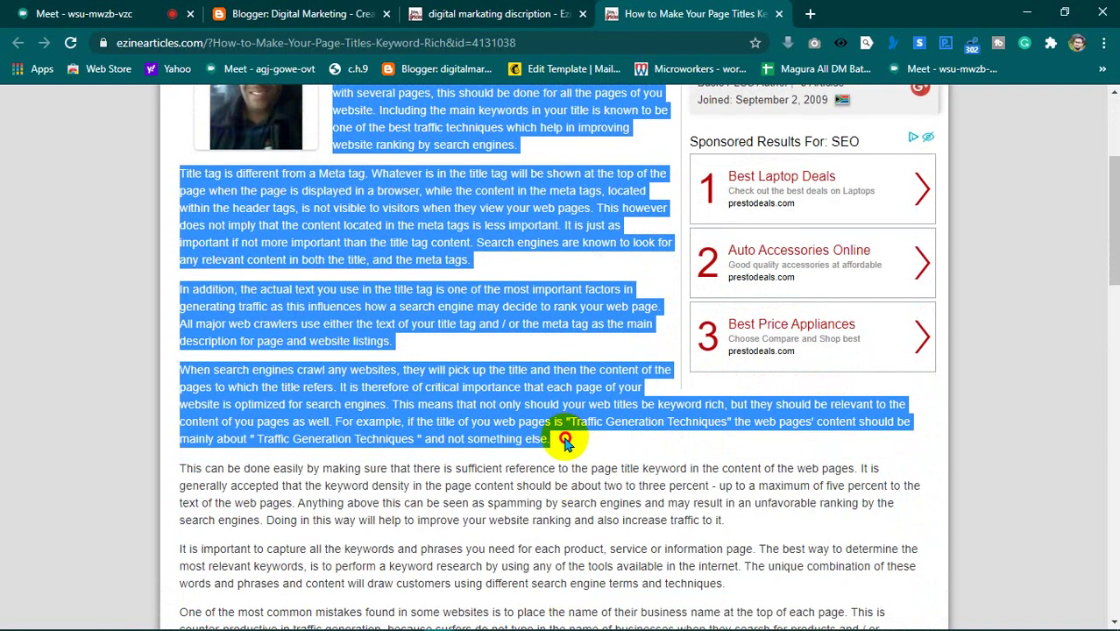
left_click_drag(565, 442, 402, 349)
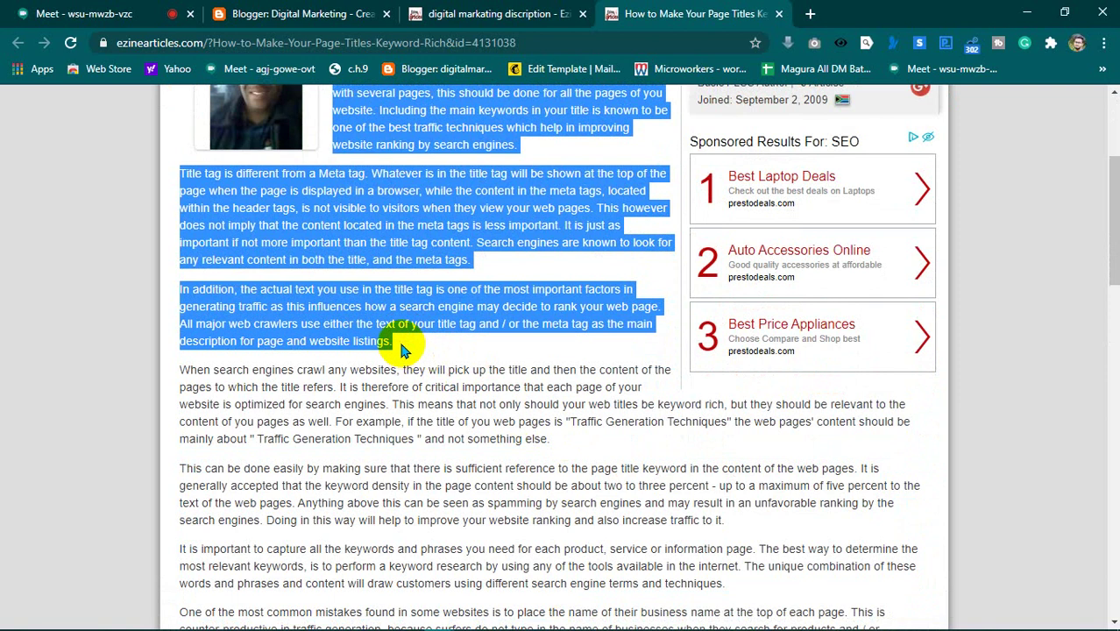
left_click(425, 337)
- Load the plagiarism checker at smallseotools.com/plagiarism-checker/ in a new tab
left_click(810, 14)
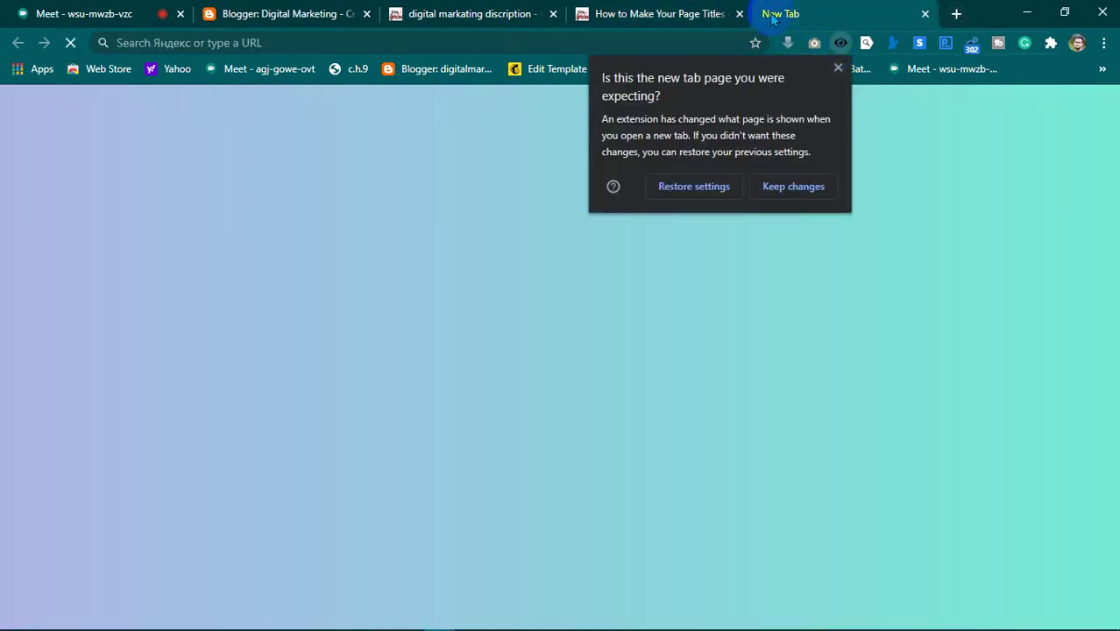
left_click(684, 13)
left_click(1075, 114)
left_click(833, 7)
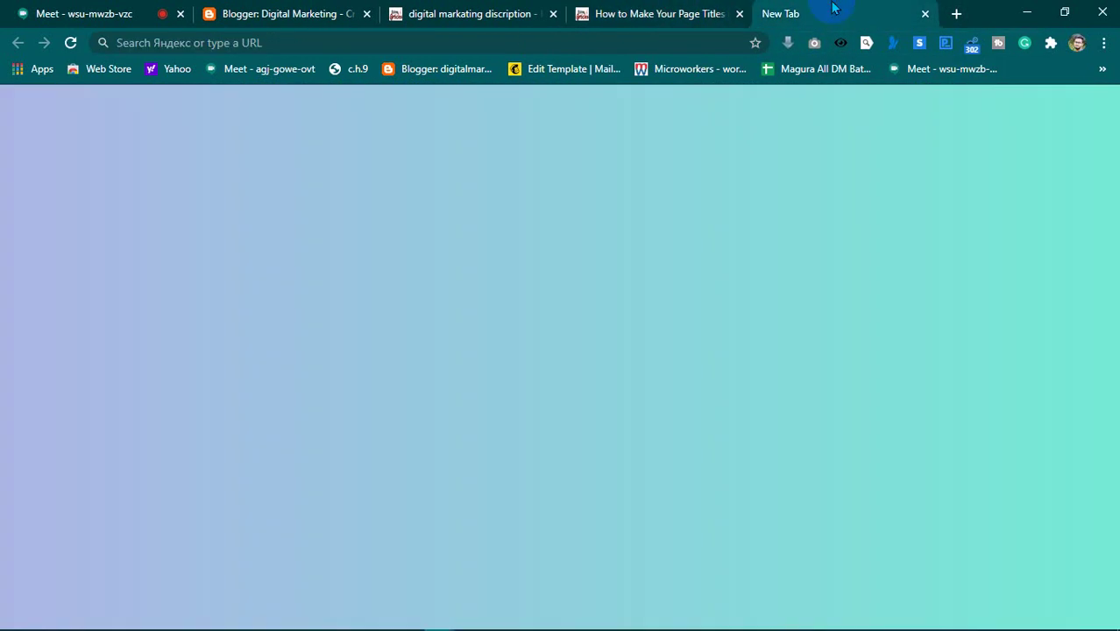
left_click(503, 40)
type("sm")
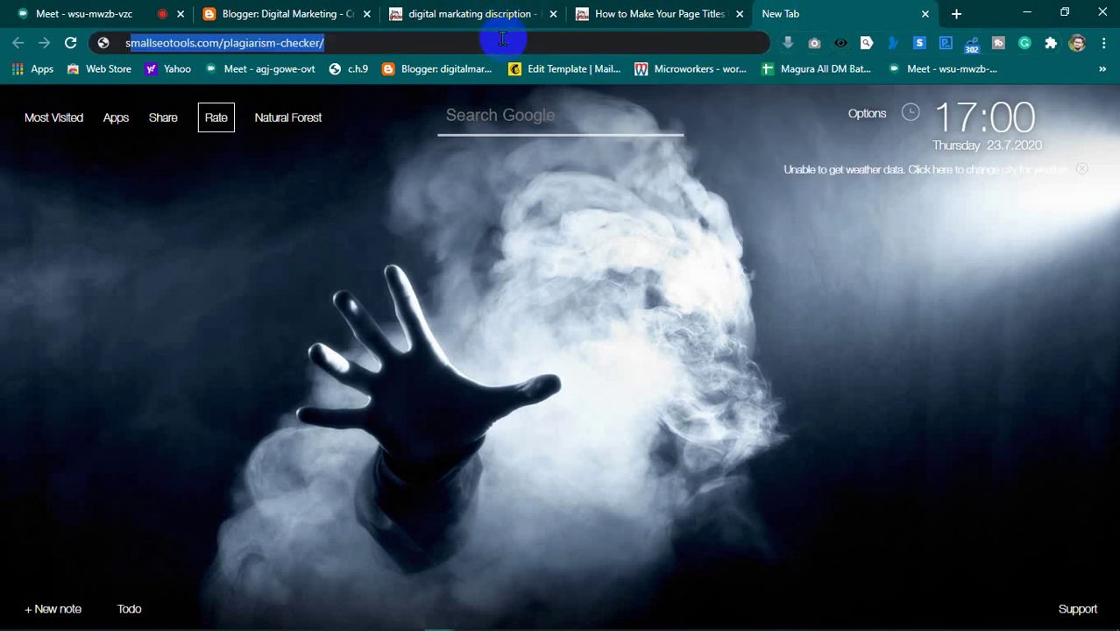
key("Return")
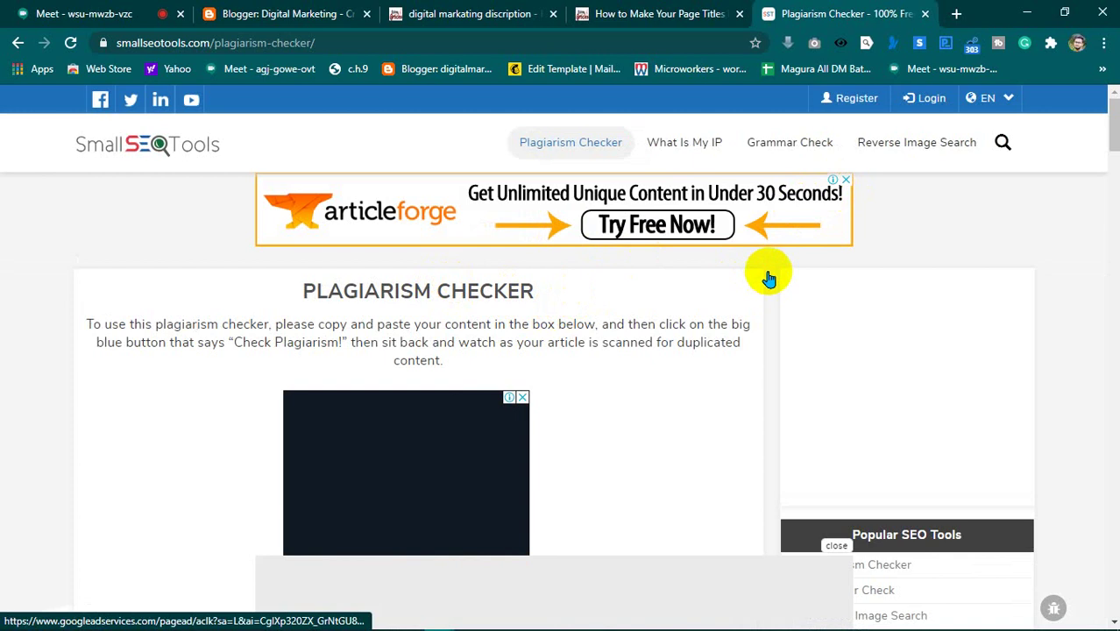
- Look over the plagiarism checker's text box, then open the Article Rewriter tool and bring its content-pasting area into view
scroll(766, 277, "down", 3)
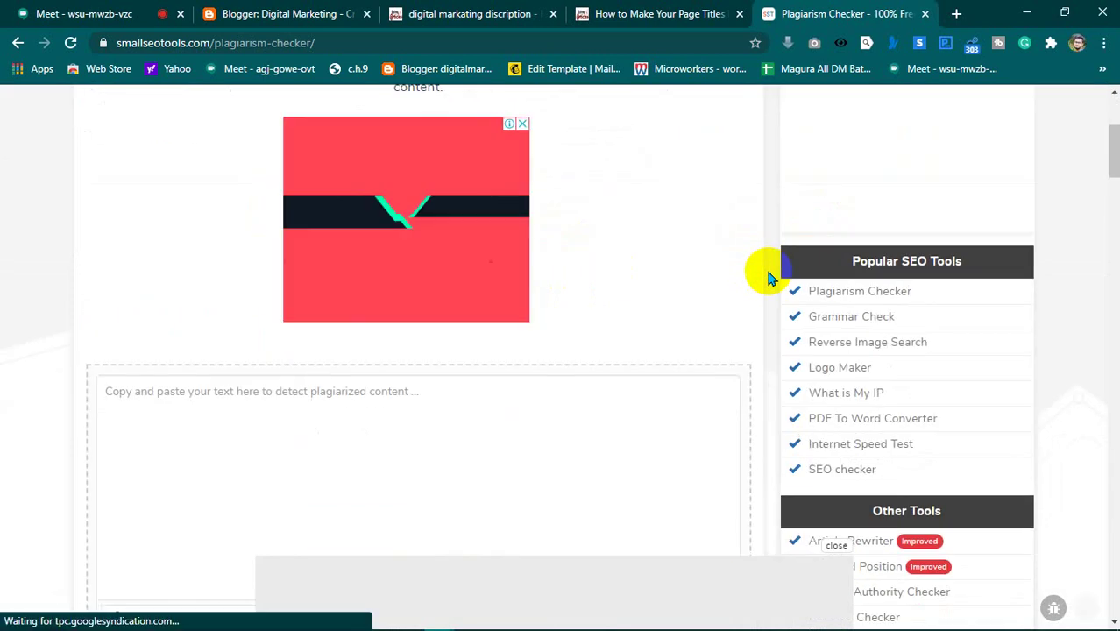
scroll(765, 277, "down", 3)
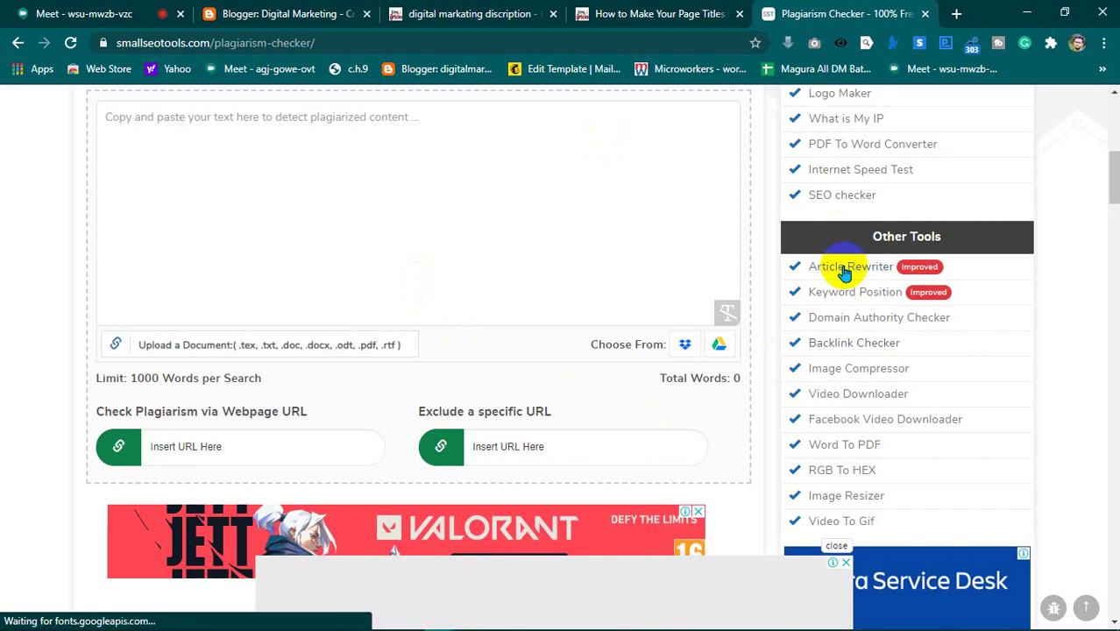
left_click(843, 268)
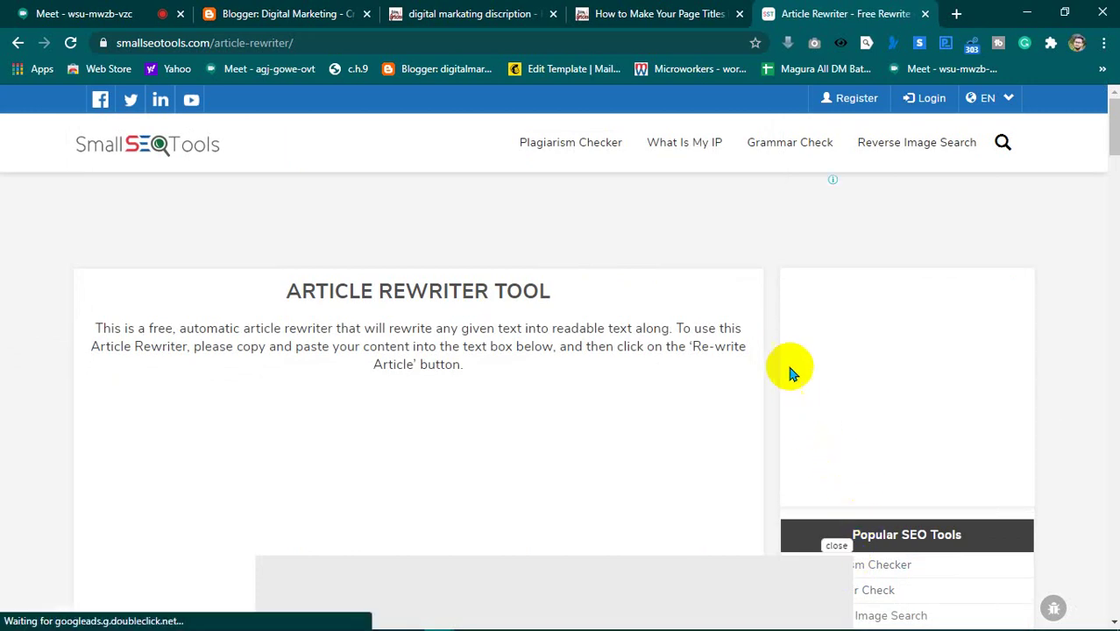
scroll(771, 331, "down", 5)
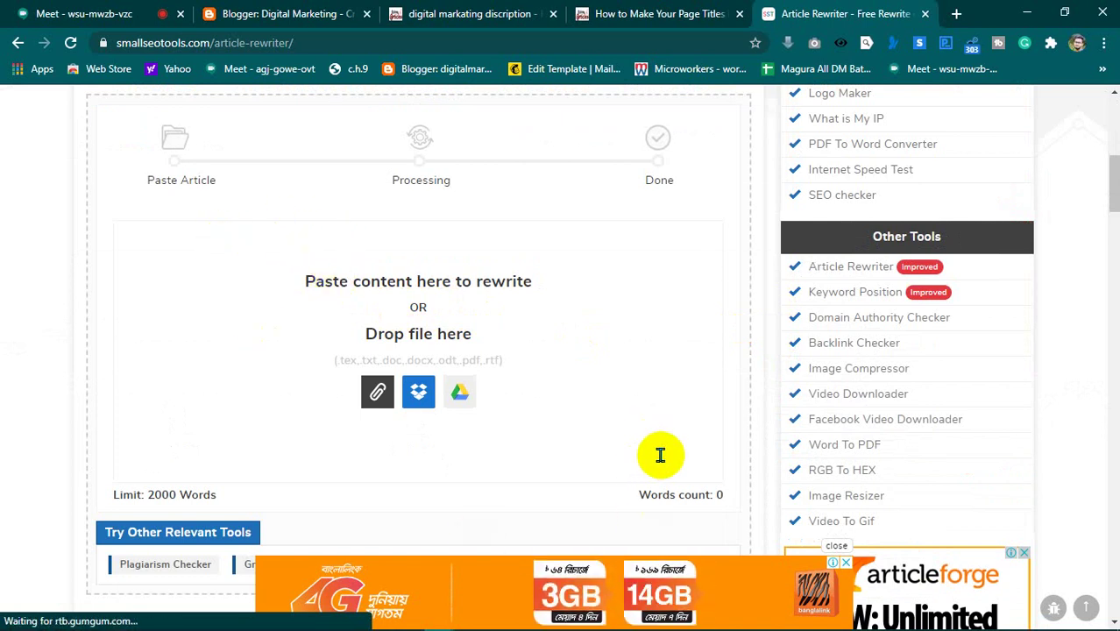
mouse_move(813, 617)
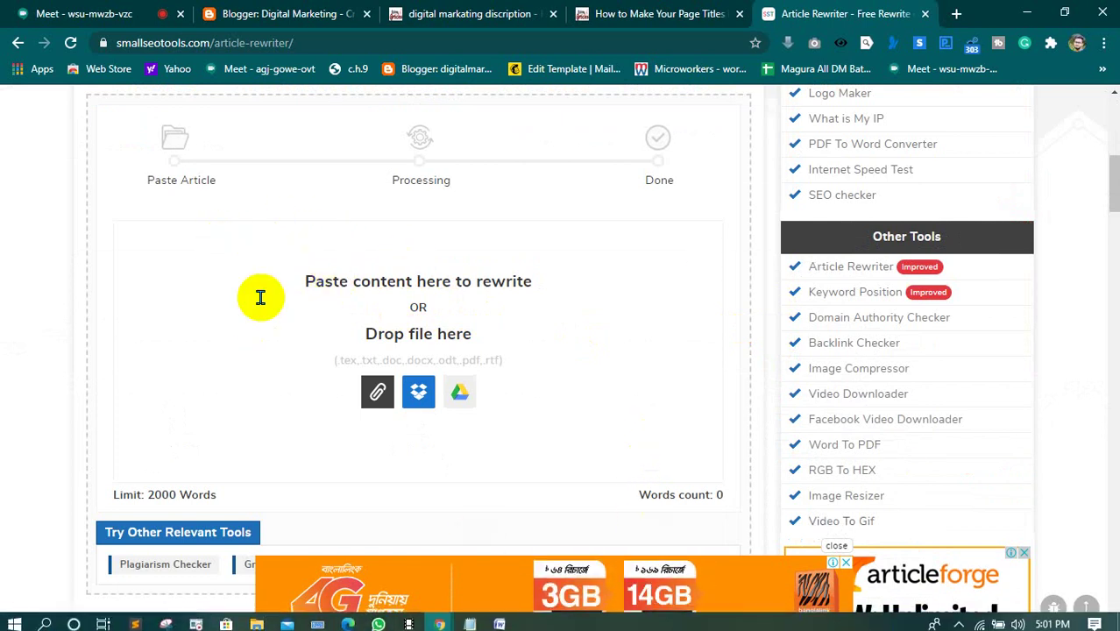
- Paste the copied article paragraphs into the Article Rewriter and delete the "Article Source" line at the end
left_click(343, 306)
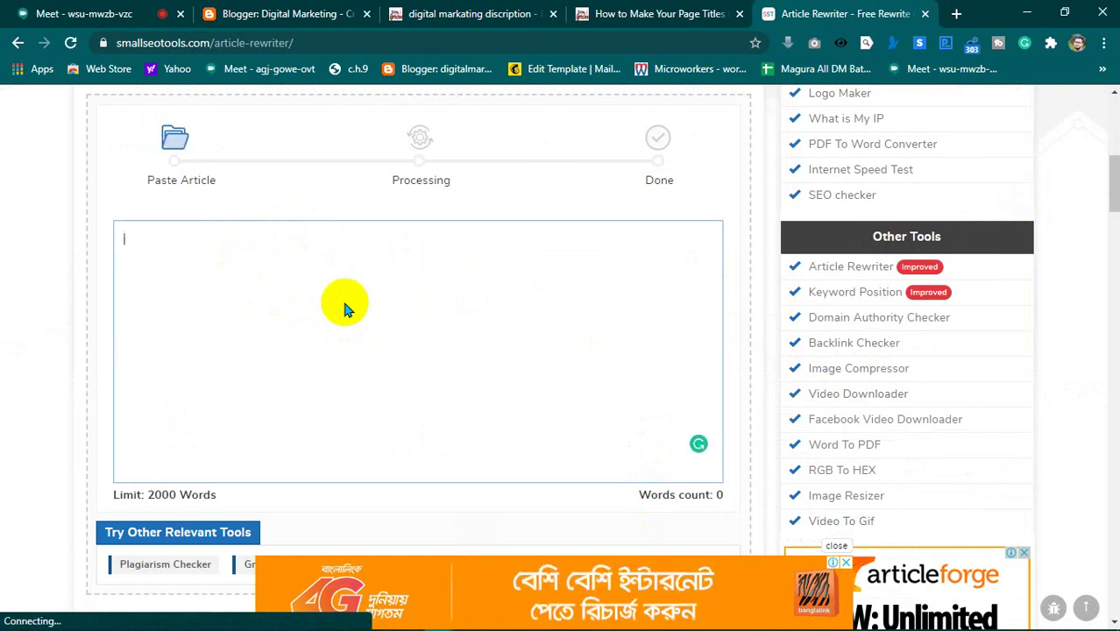
key("ctrl+v")
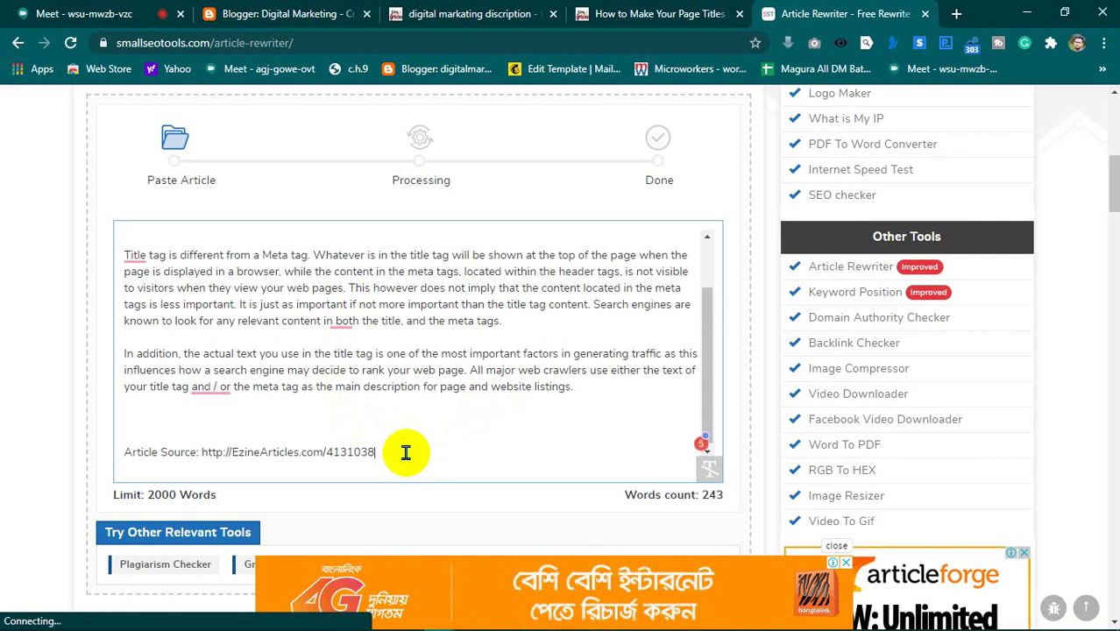
left_click_drag(401, 450, 120, 451)
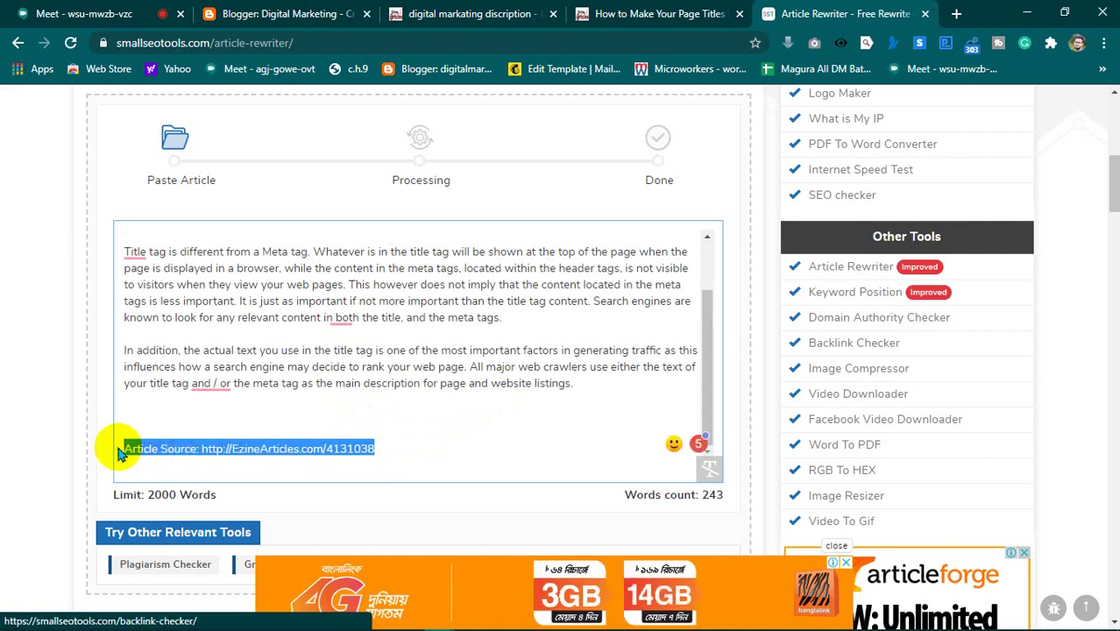
key("BackSpace")
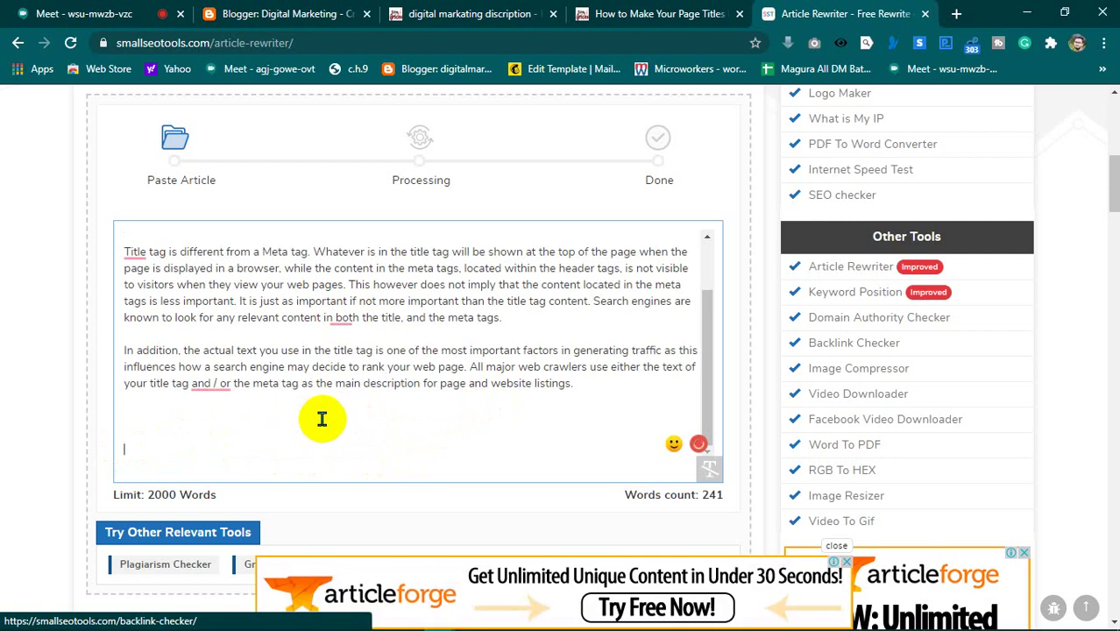
- Rewrite the pasted article and dismiss the banner ad while it is processed
scroll(320, 417, "down", 3)
scroll(337, 420, "down", 3)
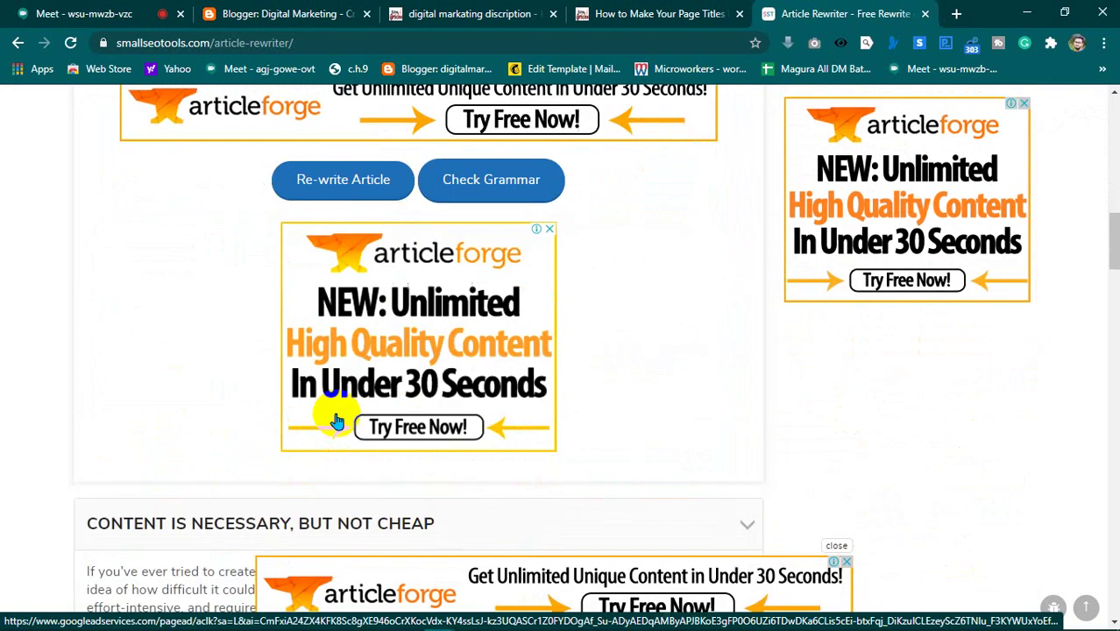
left_click(342, 184)
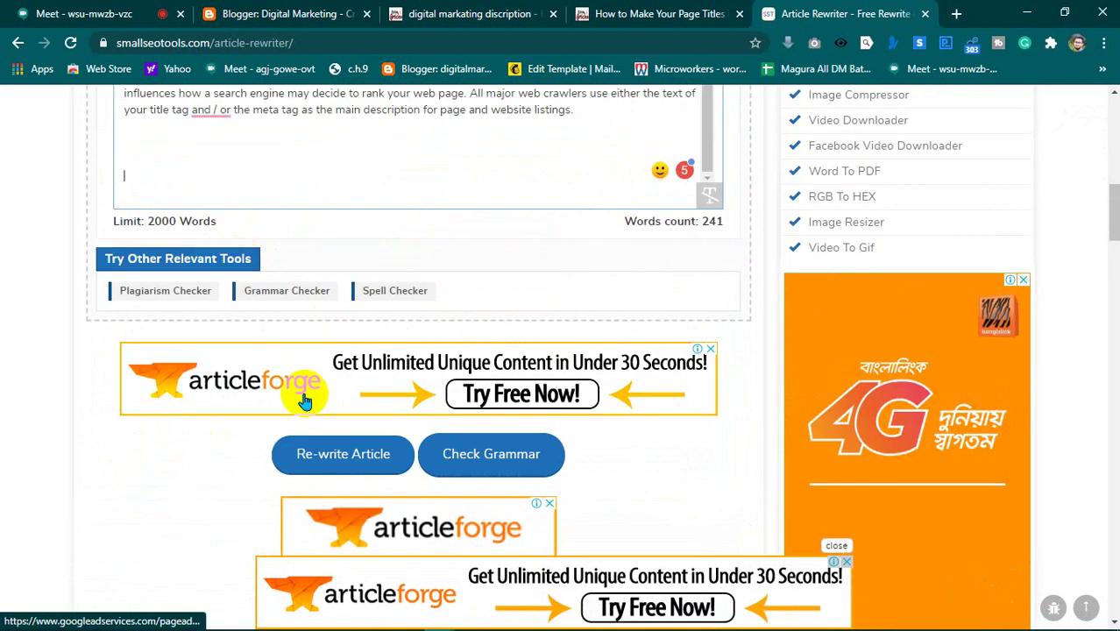
left_click(335, 456)
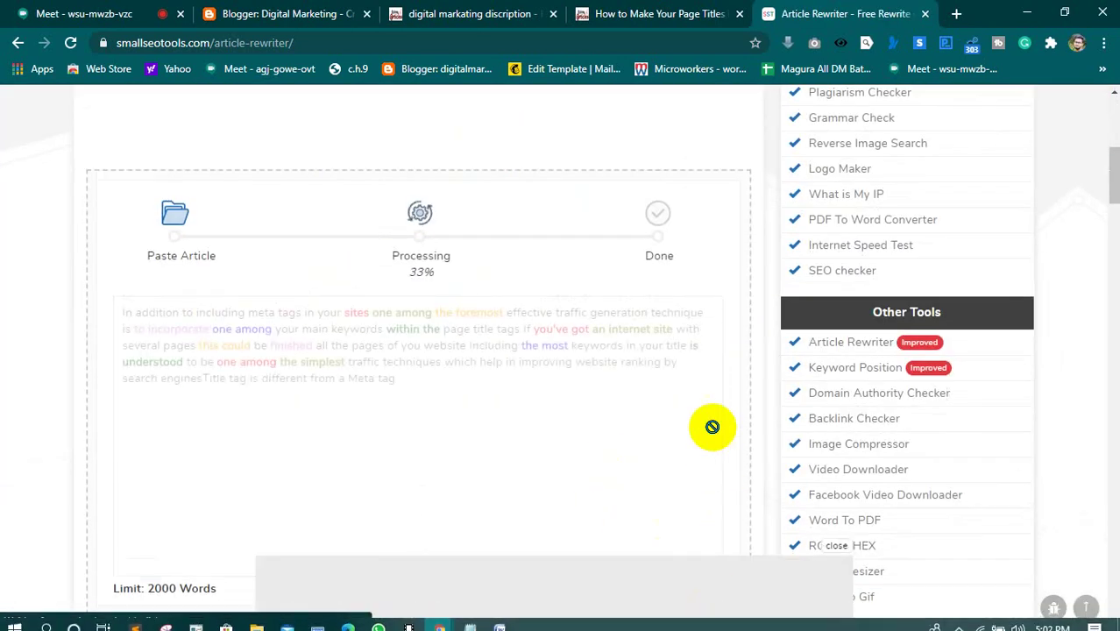
scroll(711, 400, "down", 3)
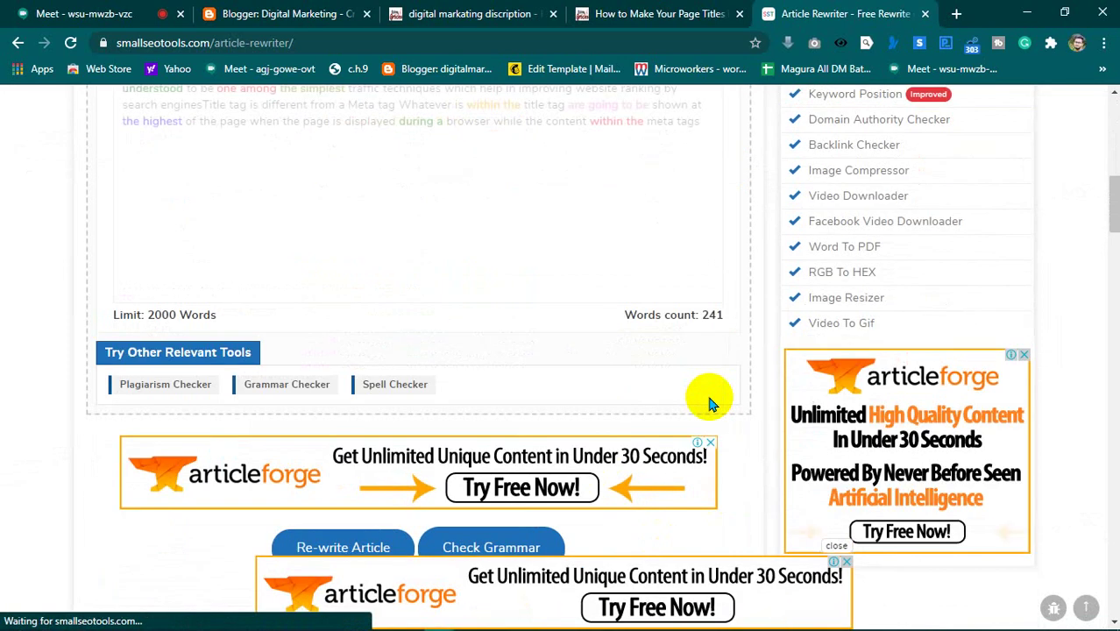
scroll(708, 401, "up", 3)
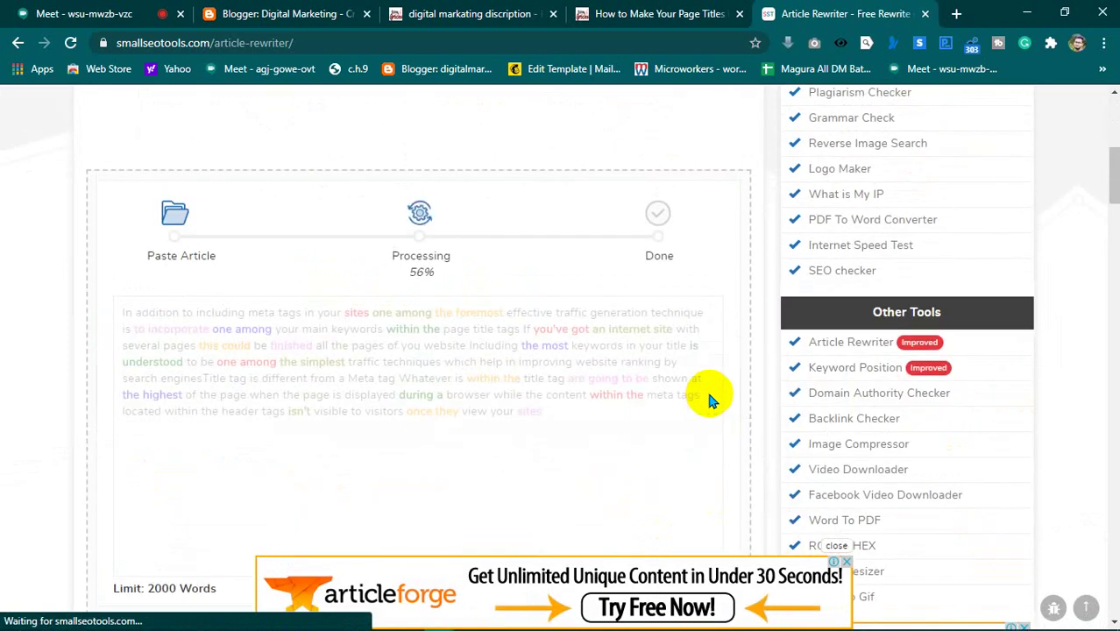
left_click(845, 561)
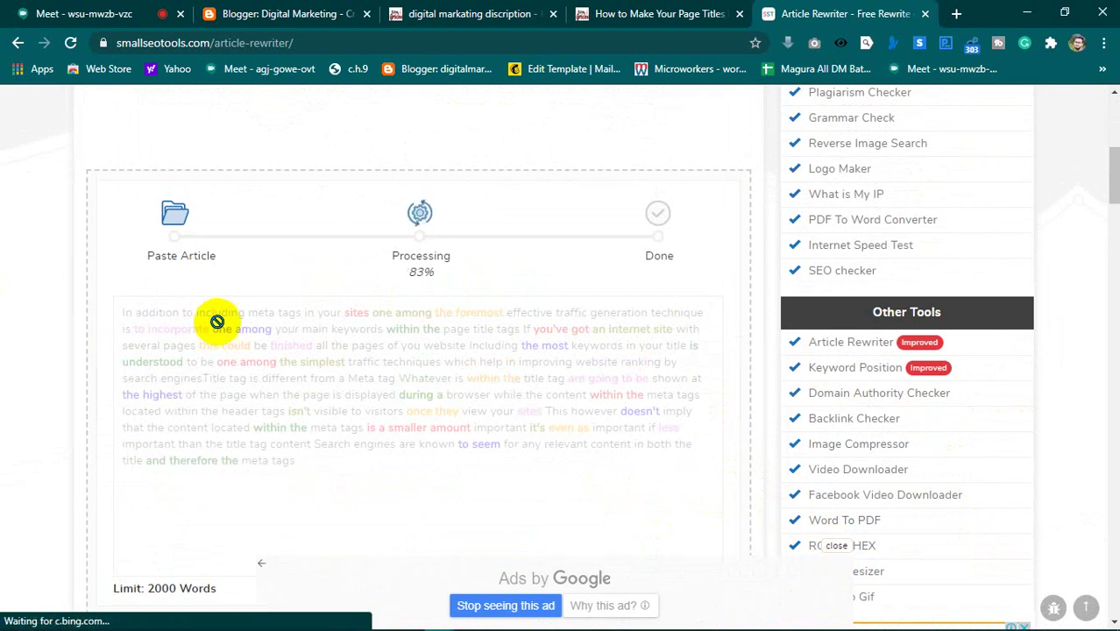
- Look over the rewritten result and copy its three paragraphs, from "In addition to including meta tags" through "website listings."
scroll(225, 326, "down", 3)
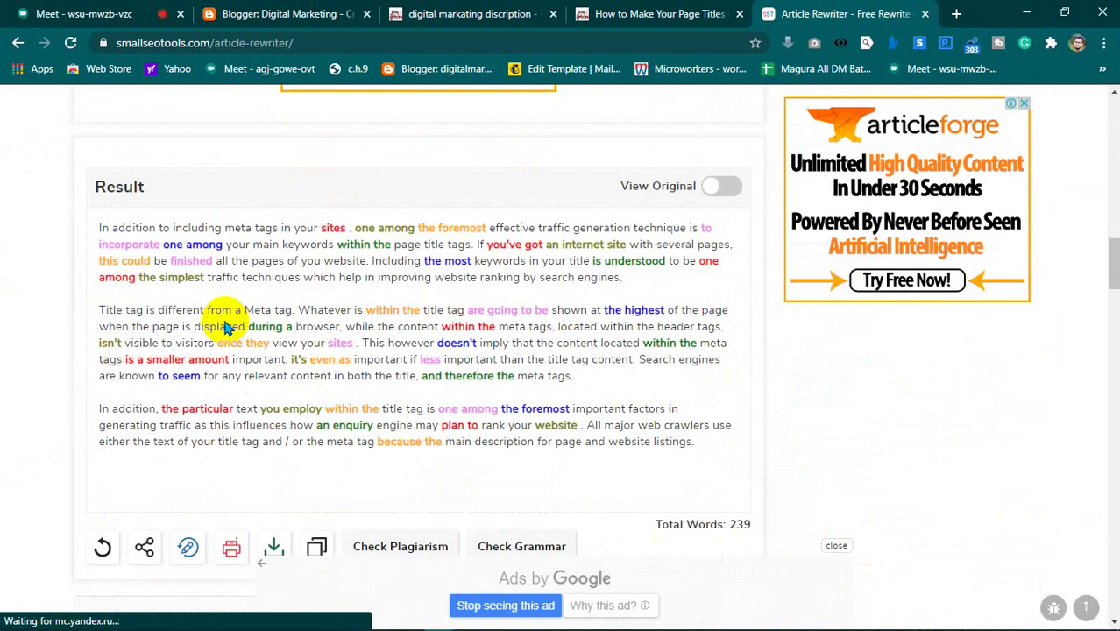
scroll(370, 324, "down", 3)
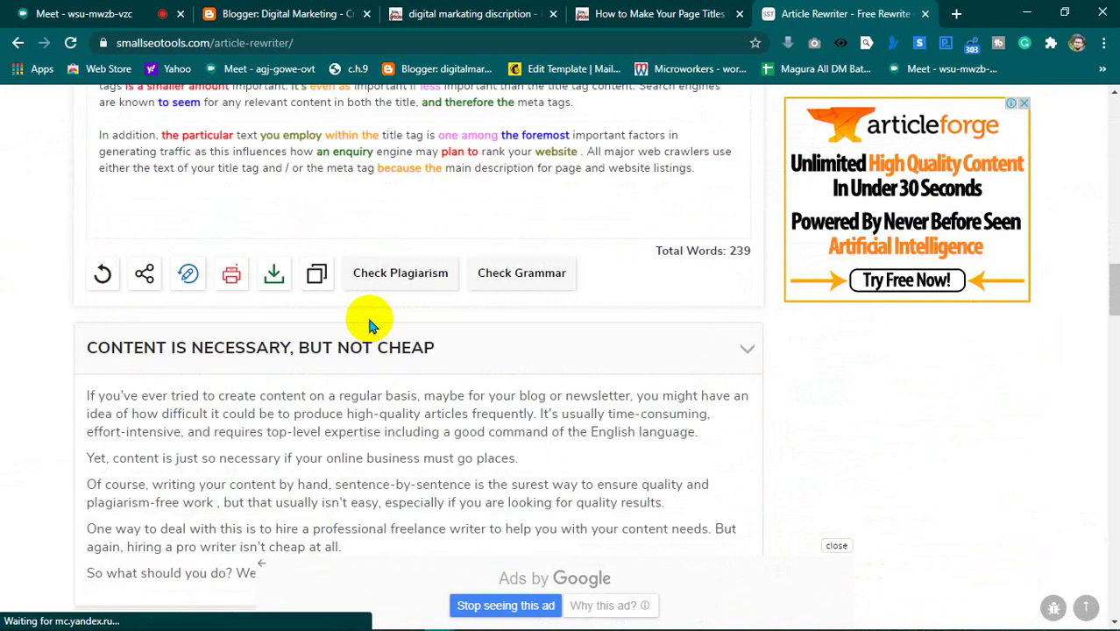
scroll(370, 320, "up", 3)
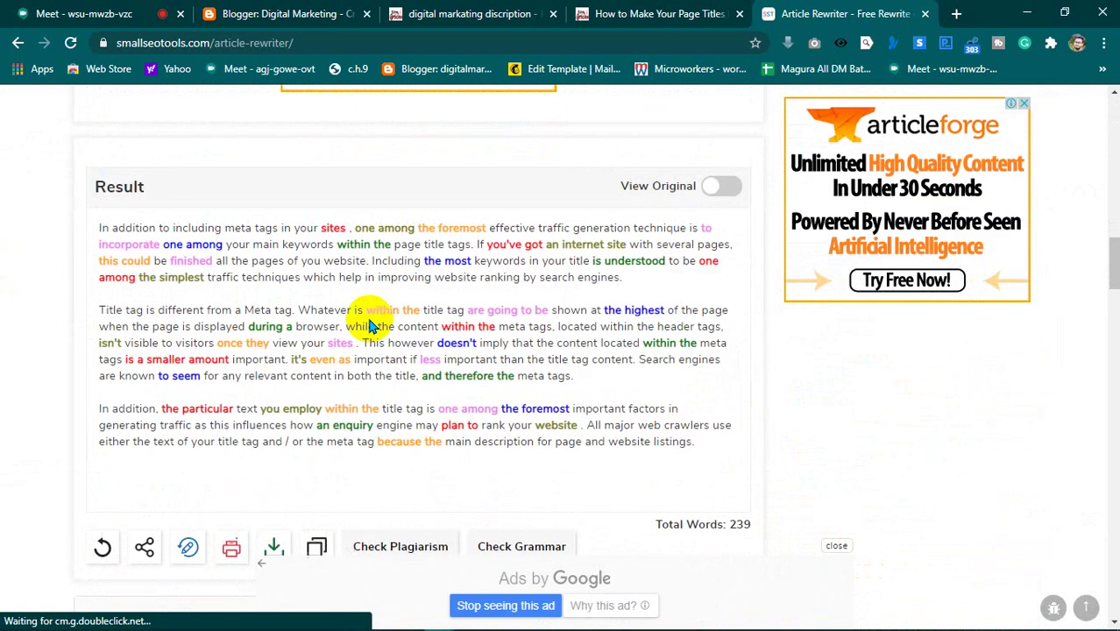
left_click(703, 445)
left_click_drag(703, 445, 98, 230)
key("ctrl+c")
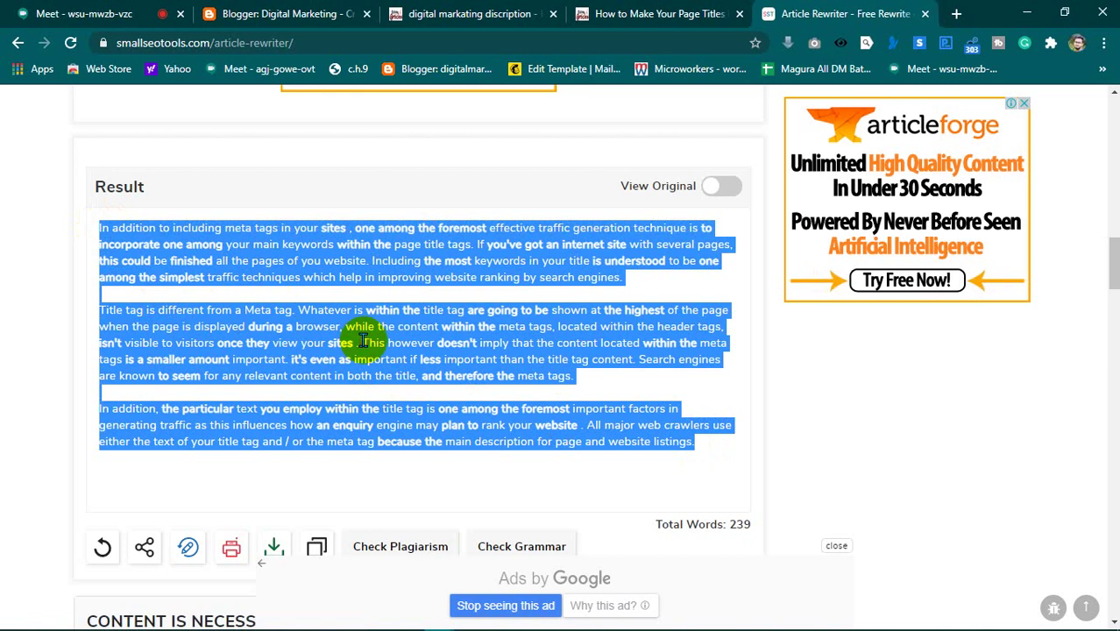
- Open the Plagiarism Checker from the popular SEO tools and bring its text box into view
left_click(369, 483)
scroll(530, 375, "up", 8)
scroll(590, 368, "up", 2)
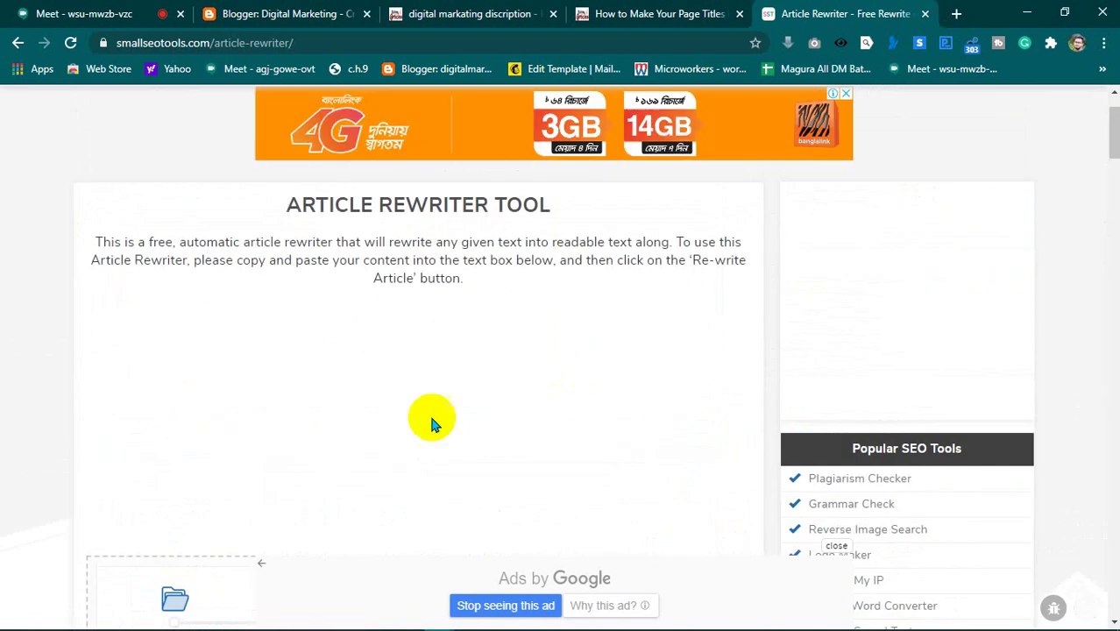
scroll(650, 425, "down", 3)
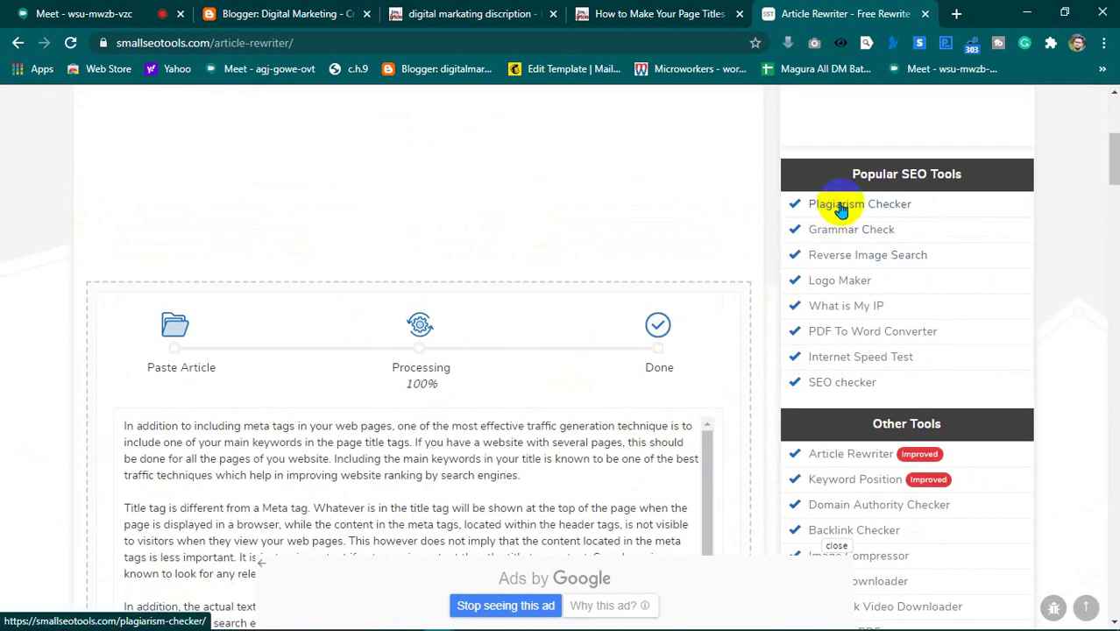
left_click(839, 209)
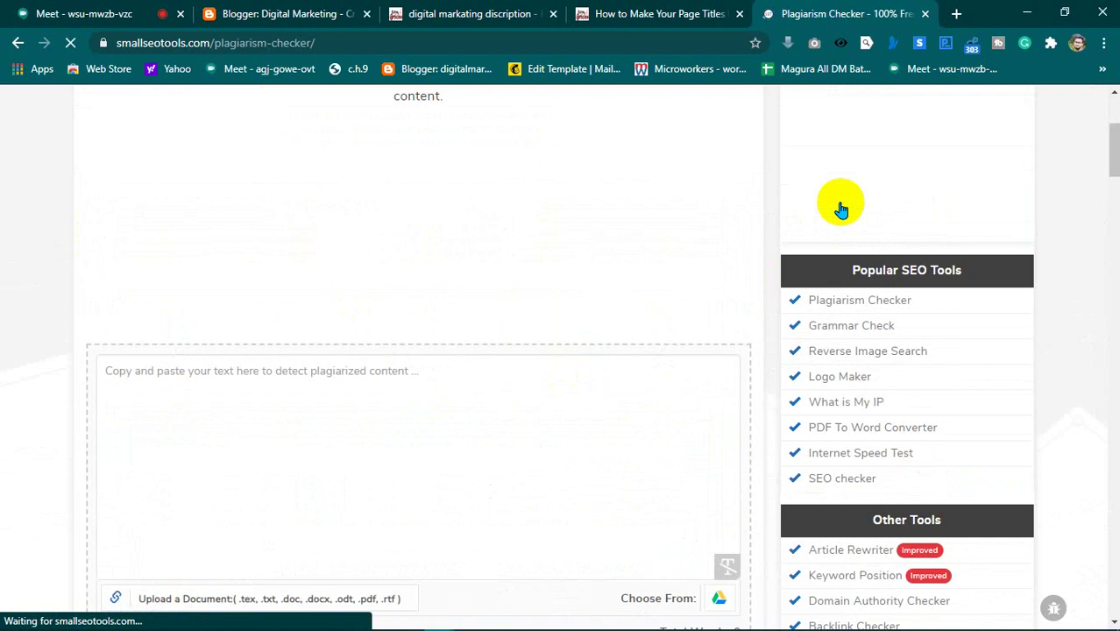
scroll(788, 149, "down", 5)
scroll(390, 364, "up", 3)
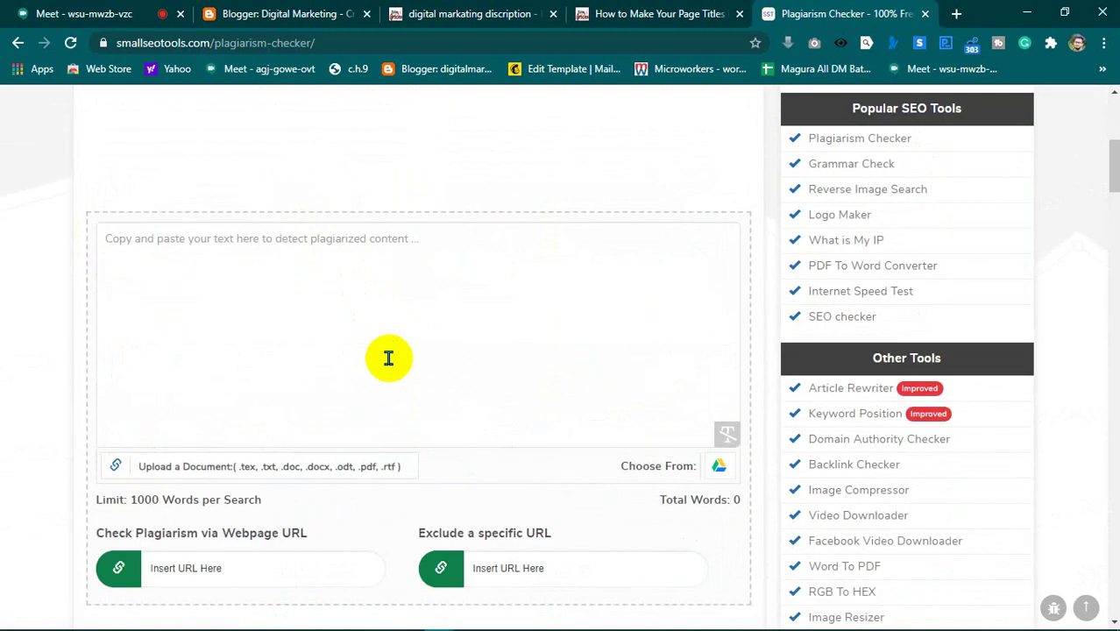
- Paste the rewritten paragraphs into the checker, run the plagiarism check, and point out the results heading
left_click(345, 244)
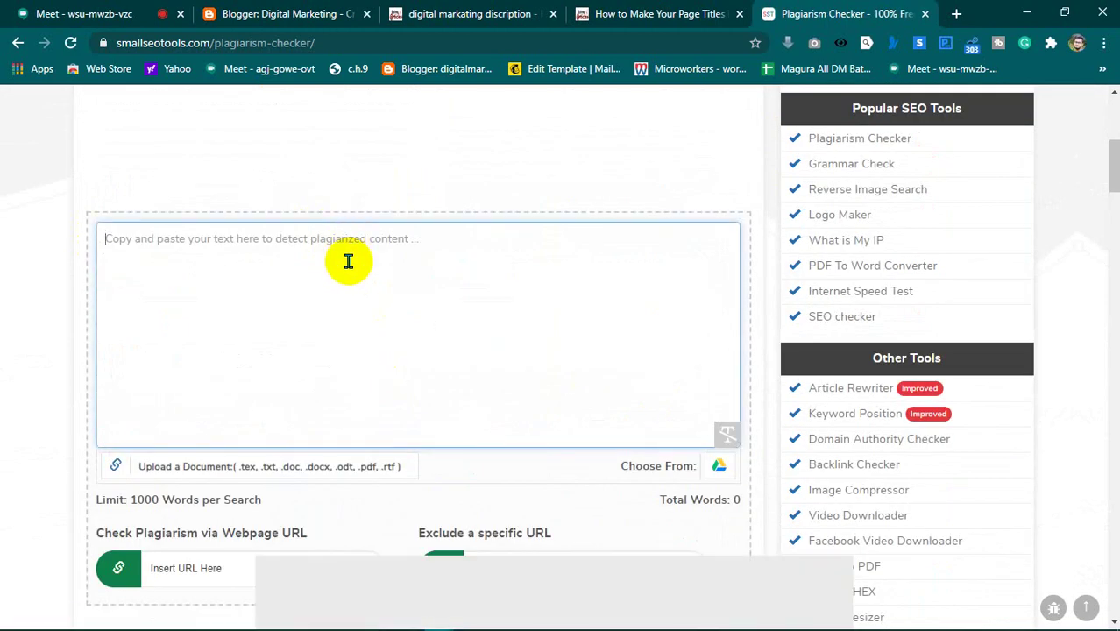
key("ctrl+v")
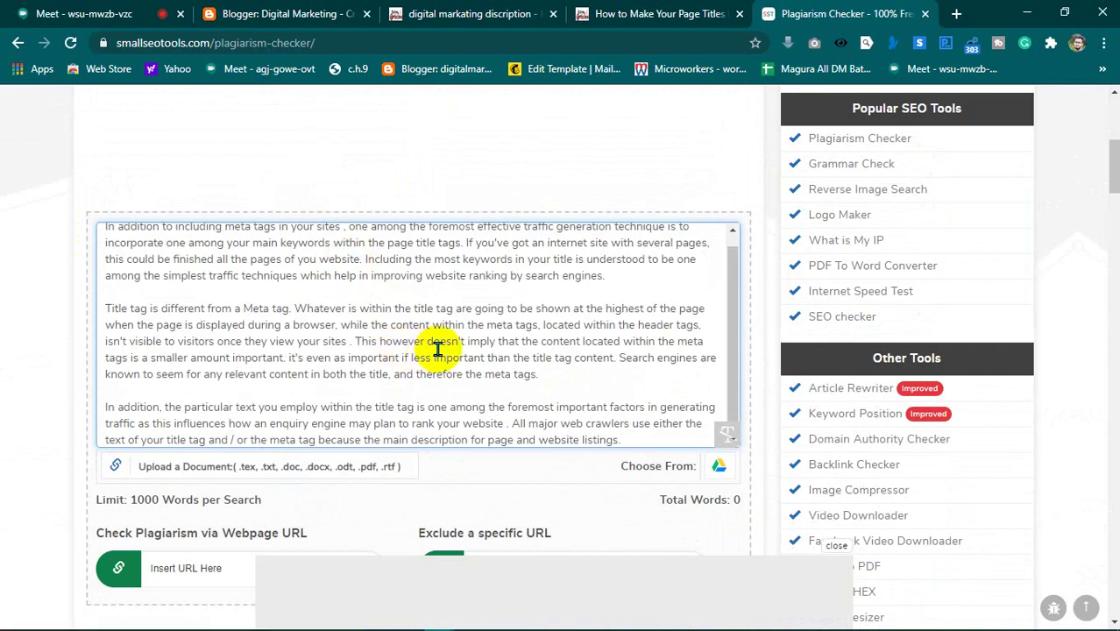
scroll(438, 351, "down", 4)
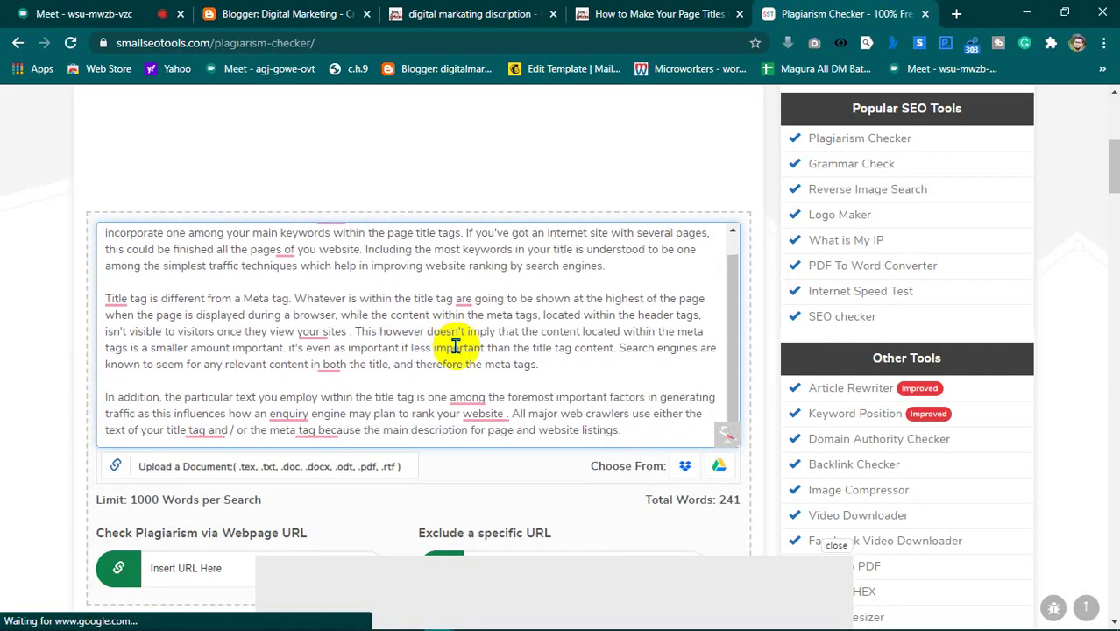
scroll(466, 369, "down", 3)
left_click(320, 186)
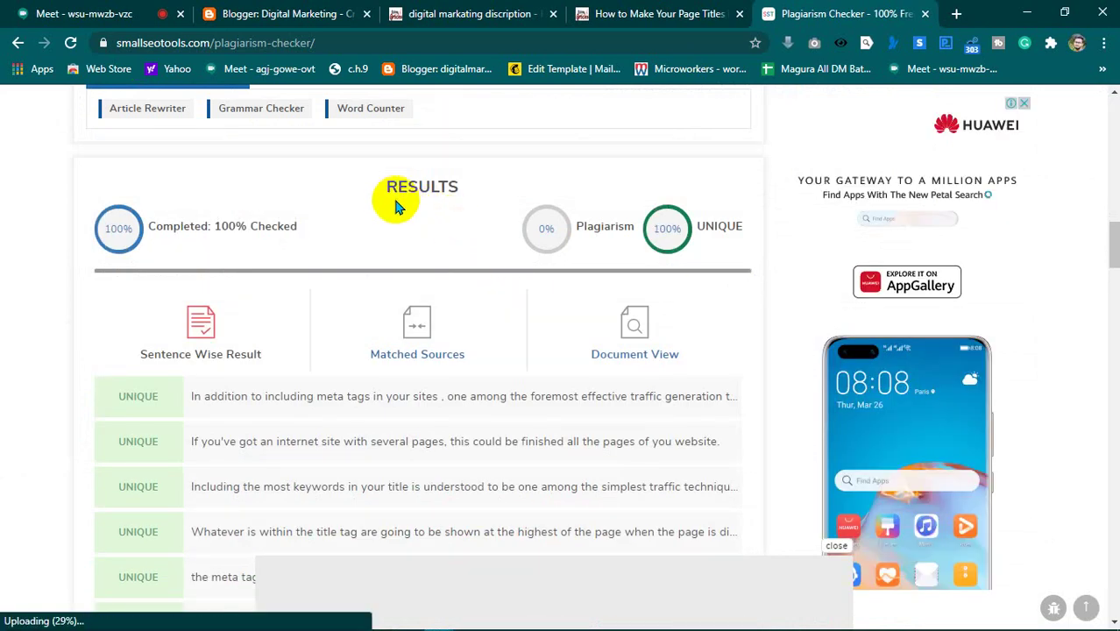
left_click_drag(382, 181, 447, 193)
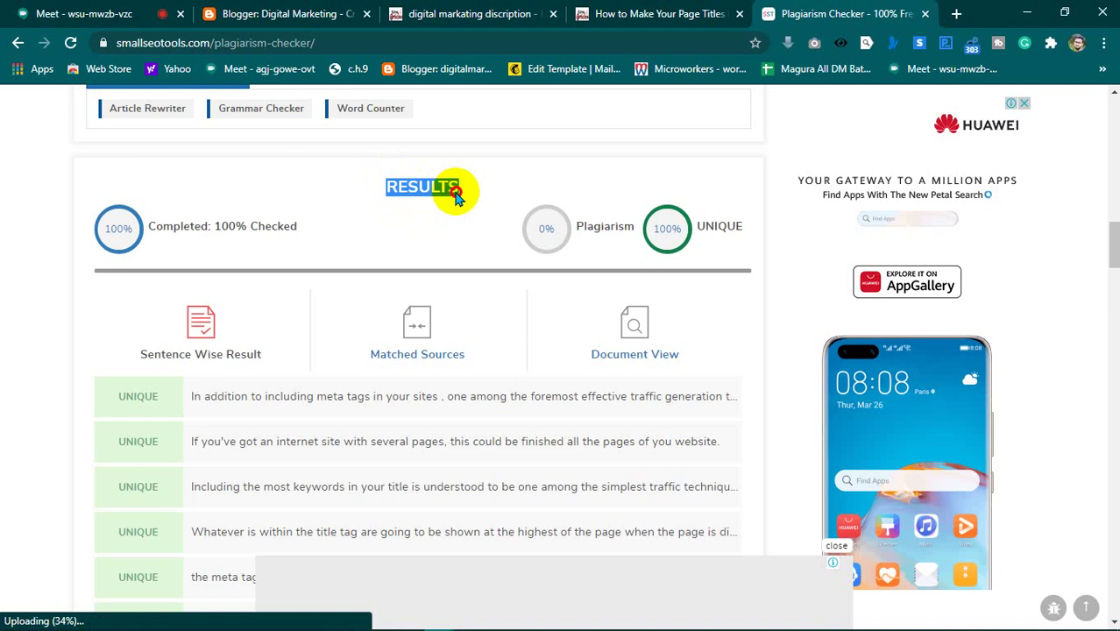
left_click(430, 211)
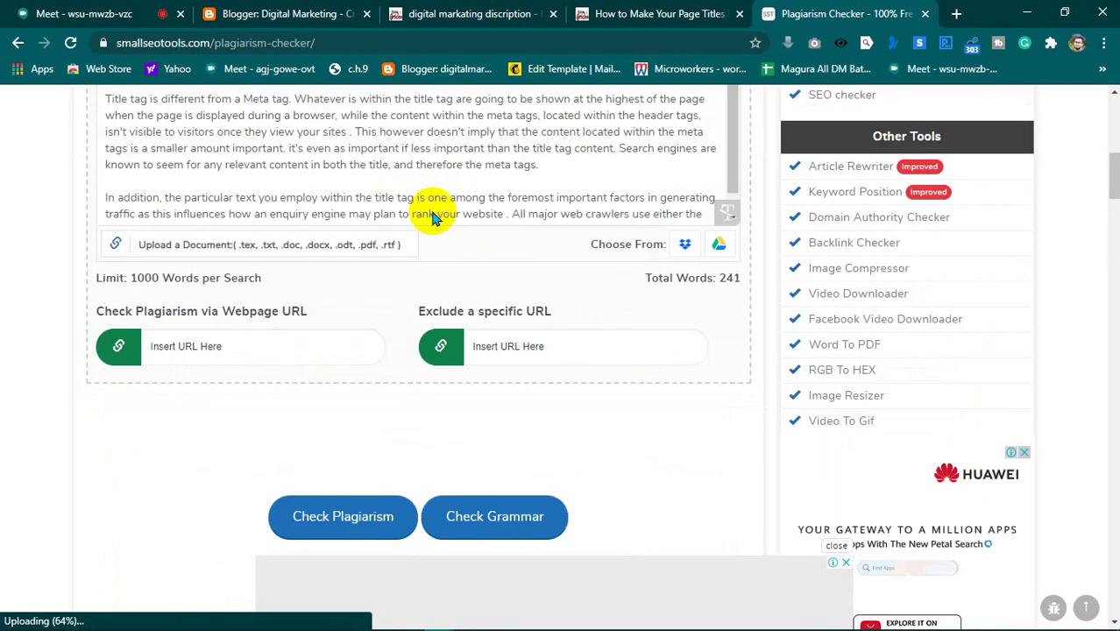
- Select all the rewritten text in the checker, dismiss the Grammarly pop-up, and look over the text again
scroll(431, 220, "up", 3)
left_click(328, 406)
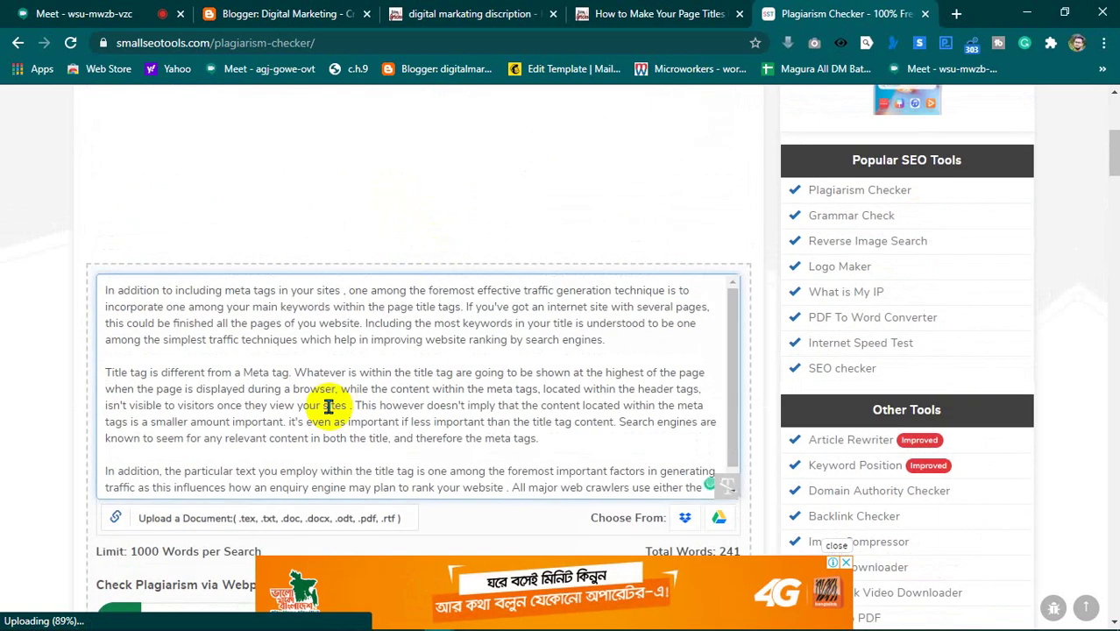
key("ctrl+a")
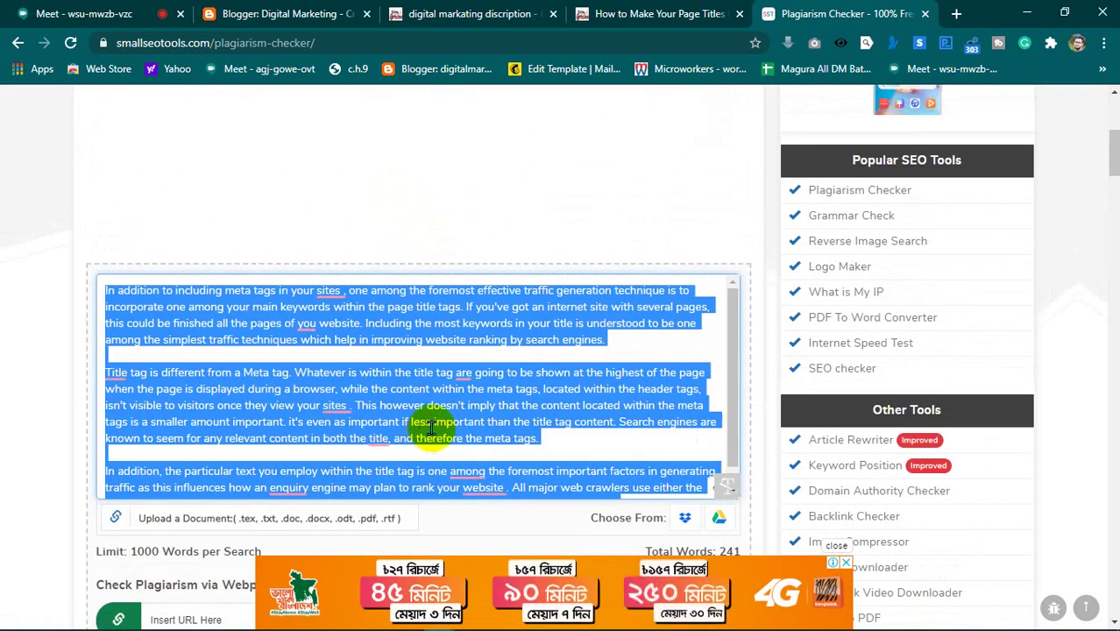
mouse_move(438, 27)
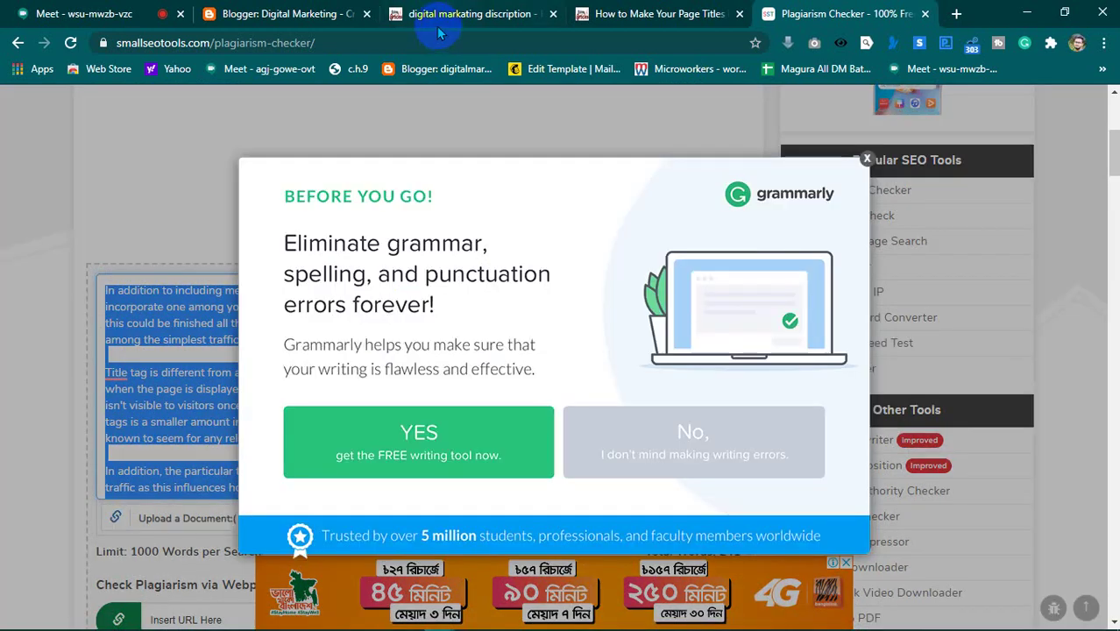
left_click(867, 160)
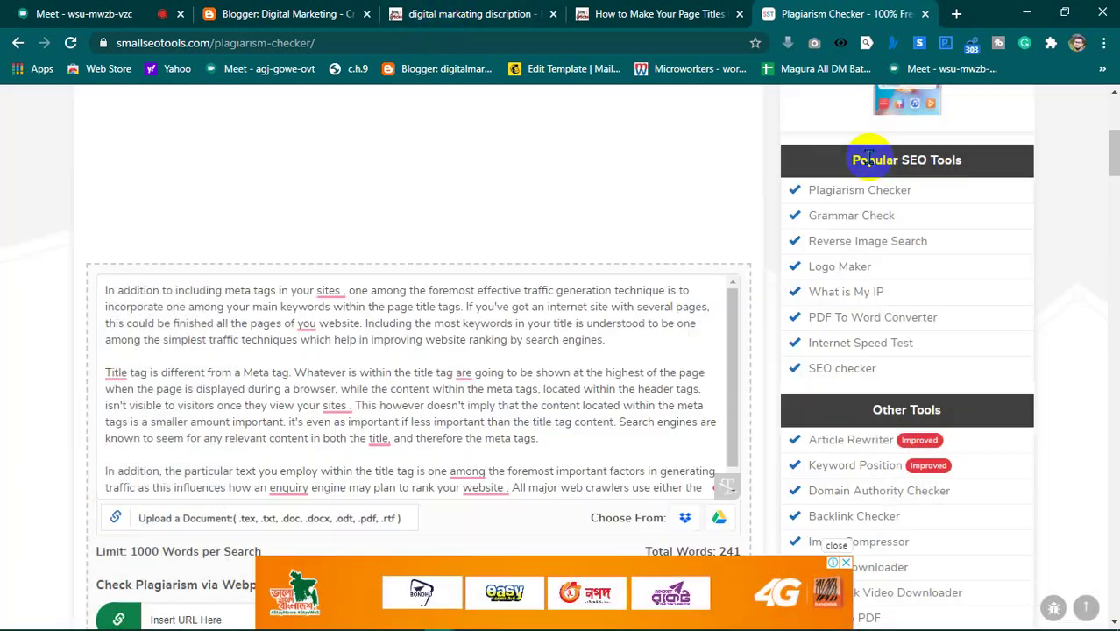
scroll(637, 246, "up", 3)
scroll(634, 249, "down", 3)
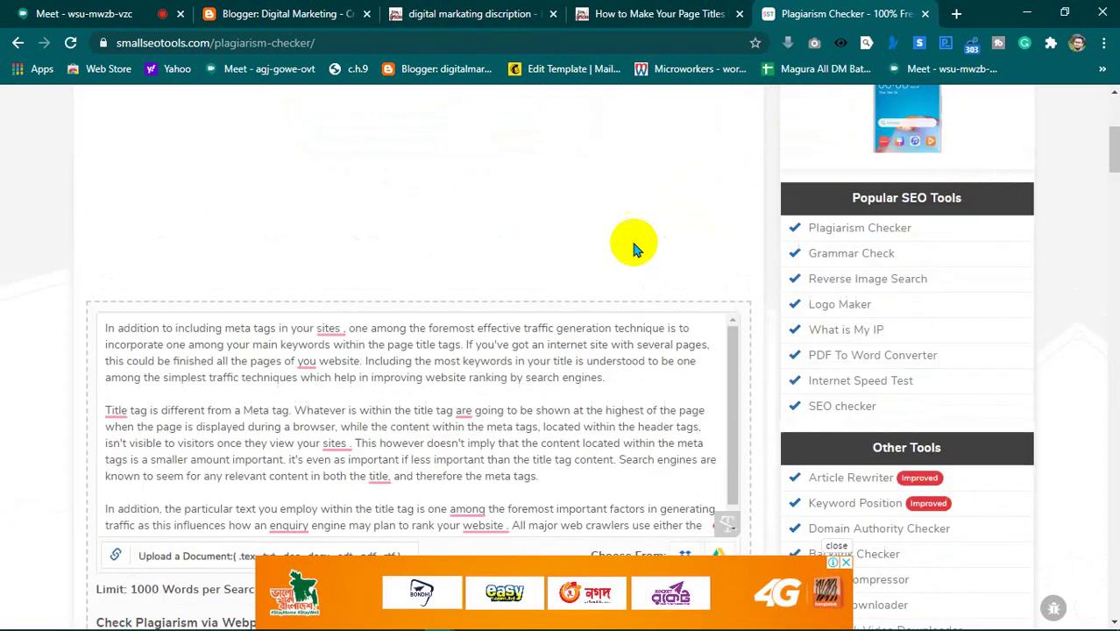
scroll(638, 344, "down", 4)
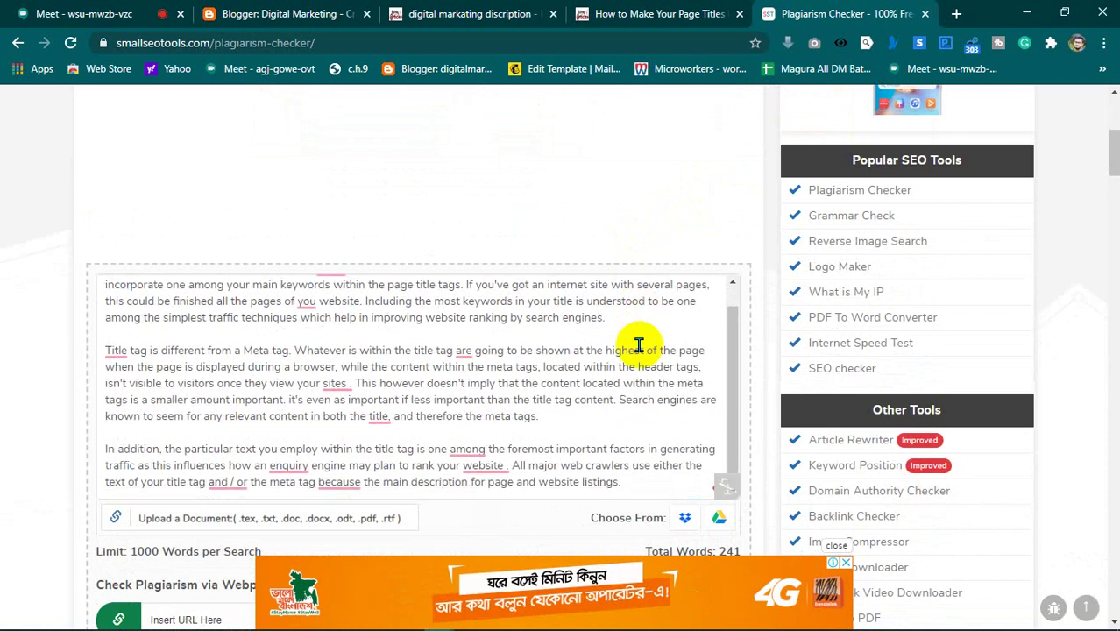
scroll(639, 347, "up", 3)
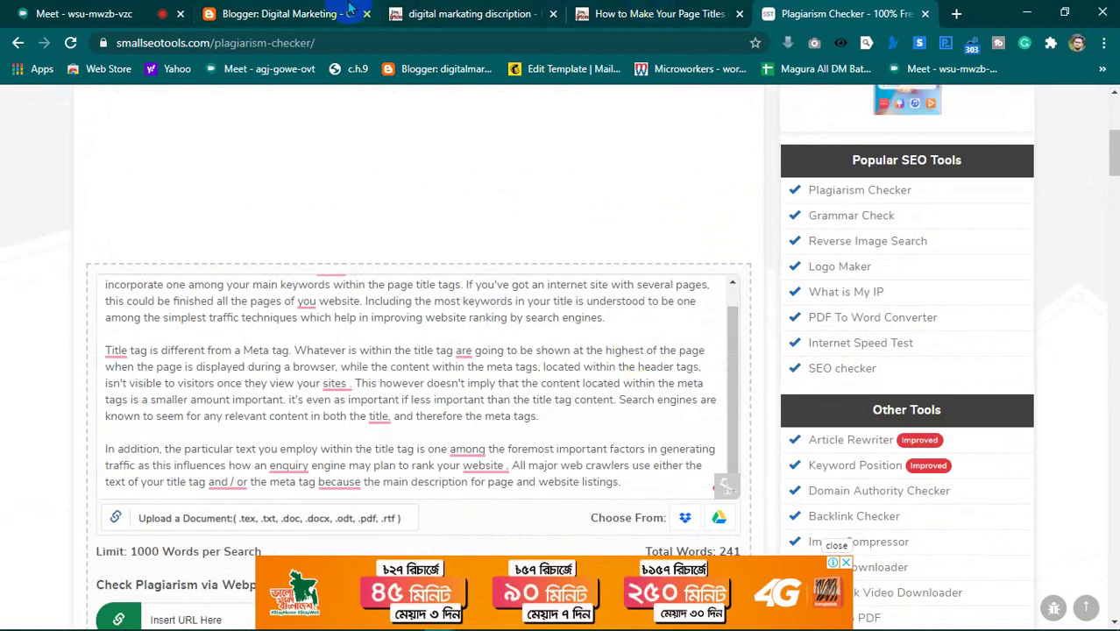
- Close both EzineArticles tabs and the plagiarism checker tab, and place the cursor in the Blogger post body
left_click(553, 15)
left_click(553, 14)
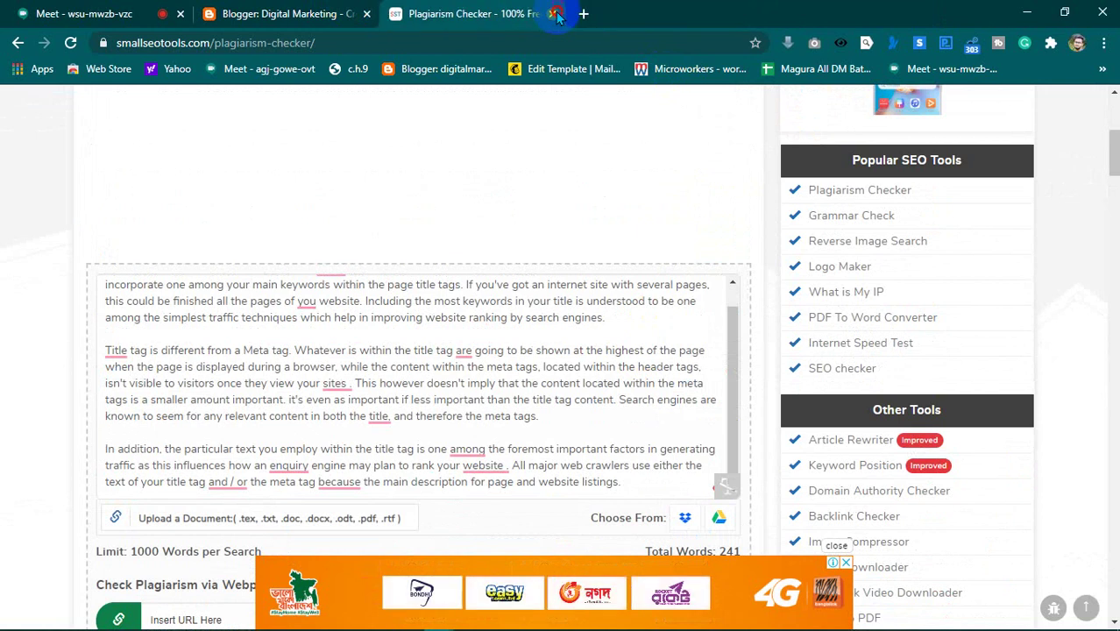
left_click(553, 14)
left_click(462, 245)
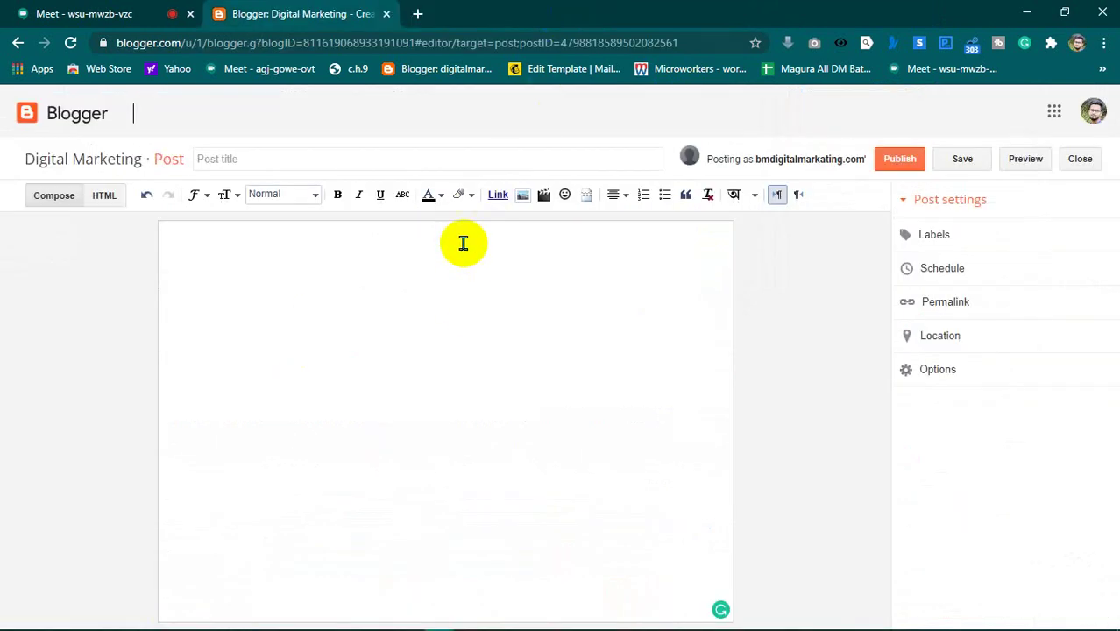
- Switch to the Google Meet class and mute the microphone
left_click(88, 14)
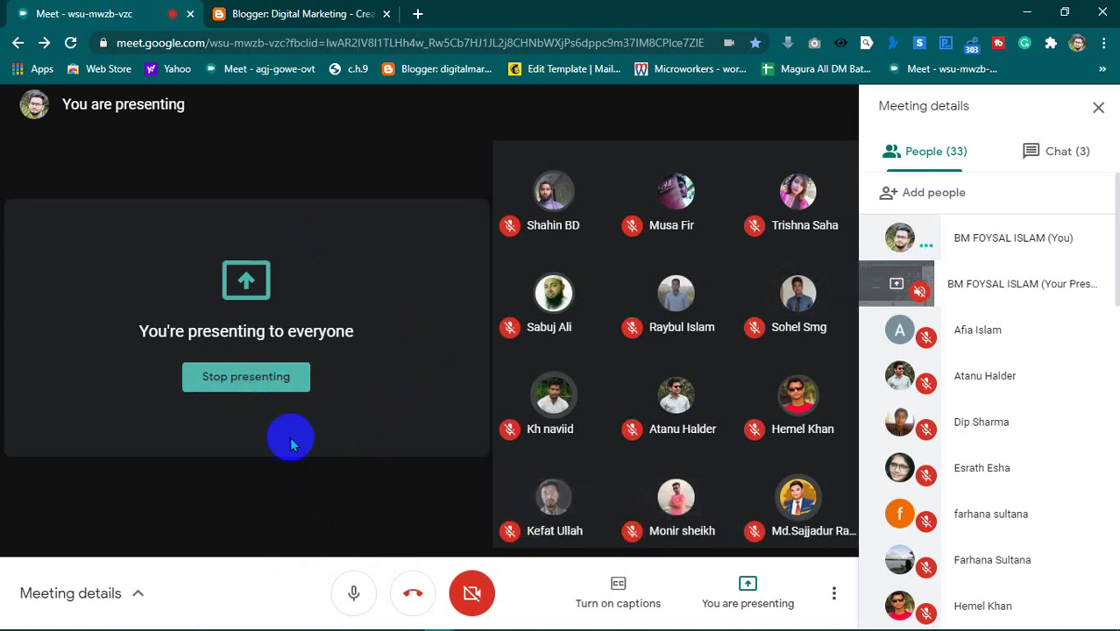
left_click(351, 604)
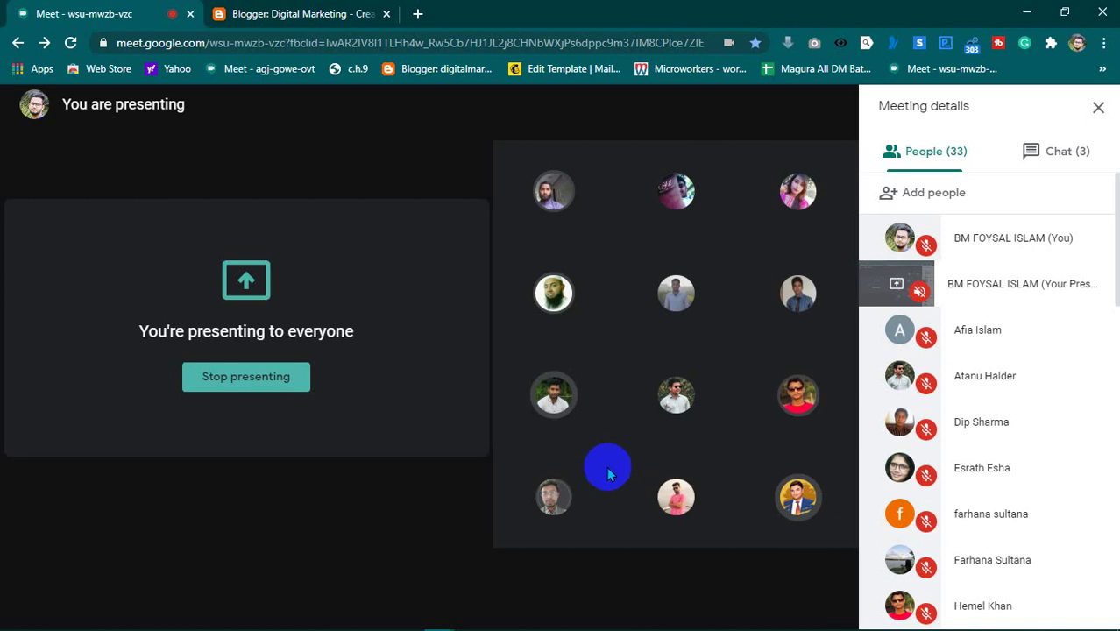
- Unmute the microphone in the Google Meet class, return to the Blogger draft, and dismiss the presenting notification
left_click(353, 593)
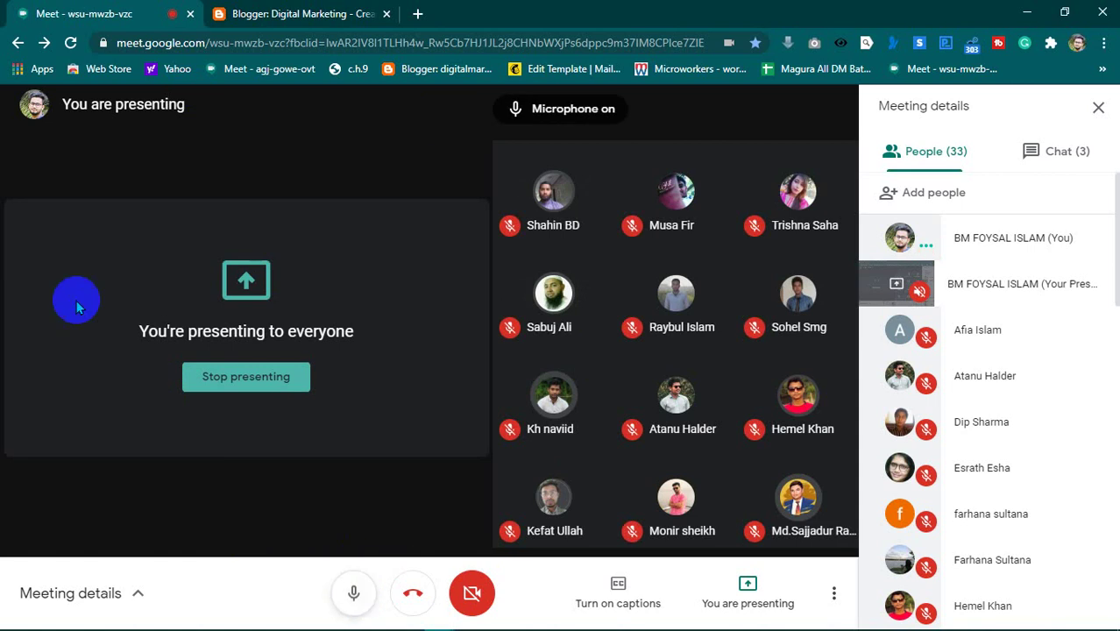
left_click(276, 12)
left_click(25, 119)
left_click(437, 331)
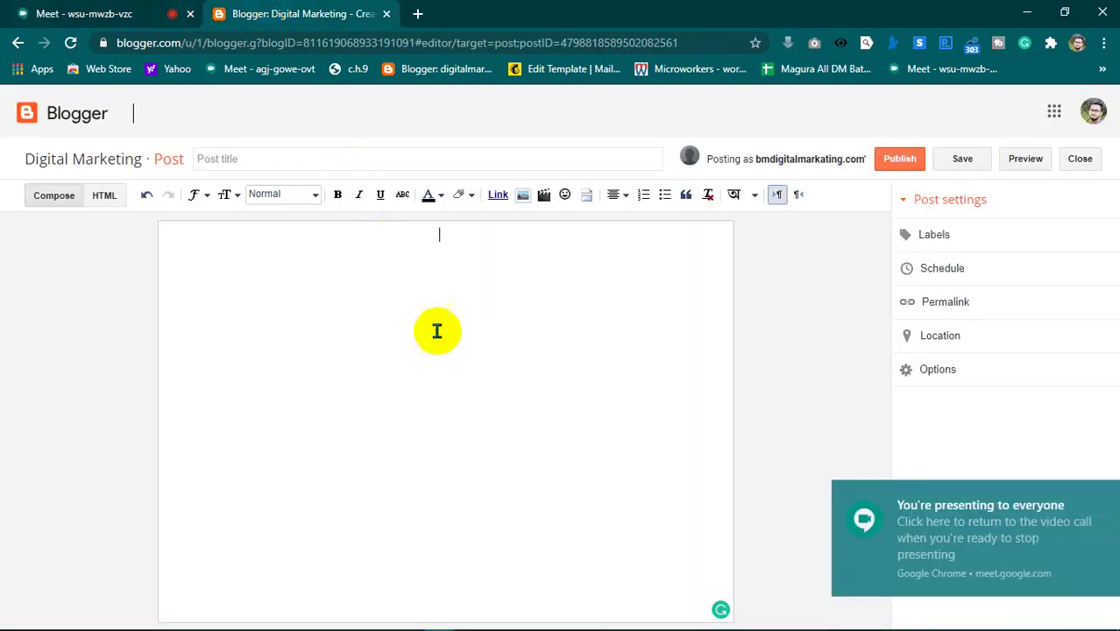
left_click(1094, 496)
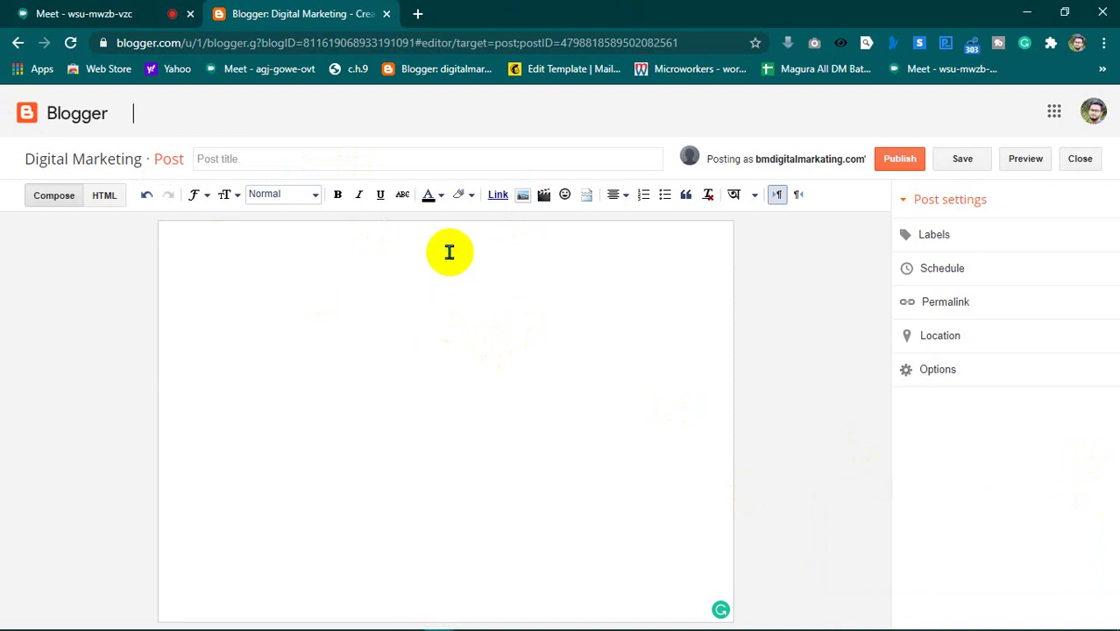
key("ctrl+v")
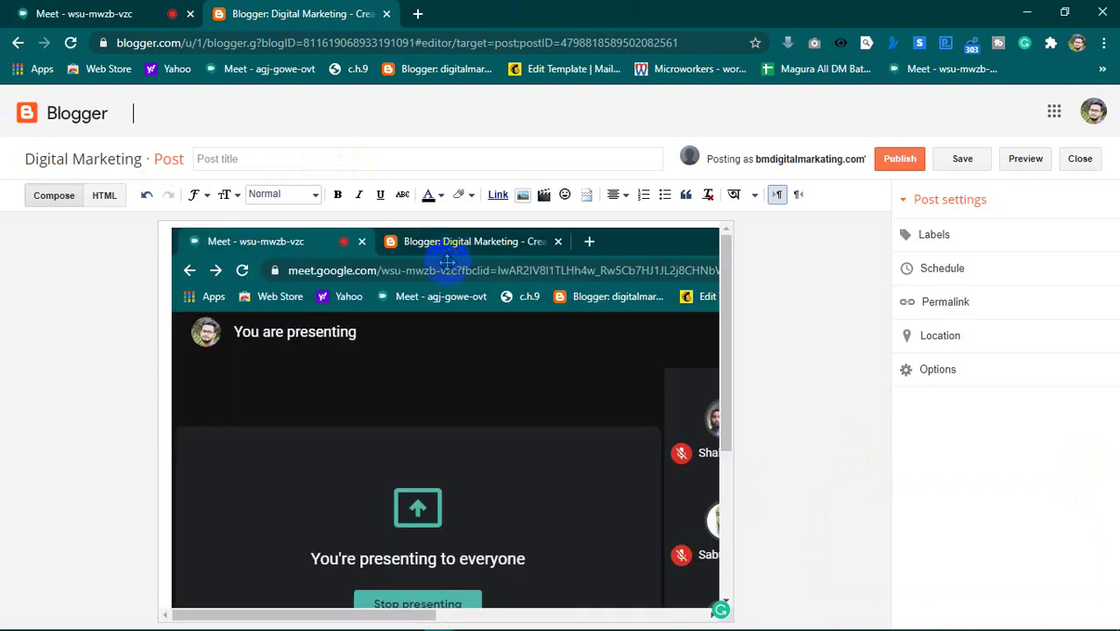
scroll(441, 319, "down", 3)
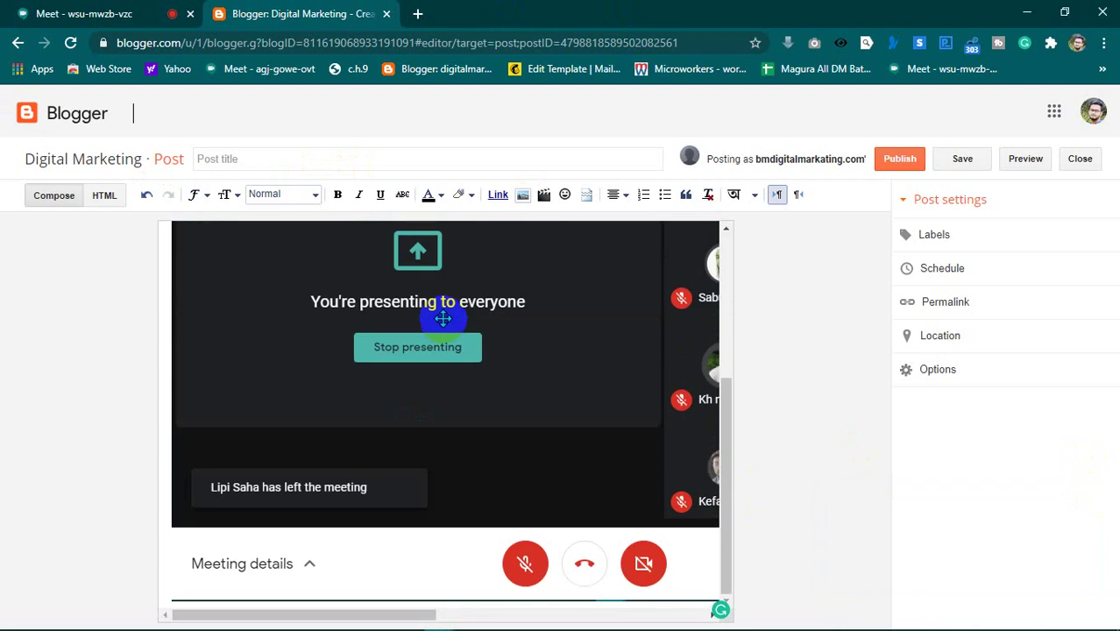
key("ctrl+z")
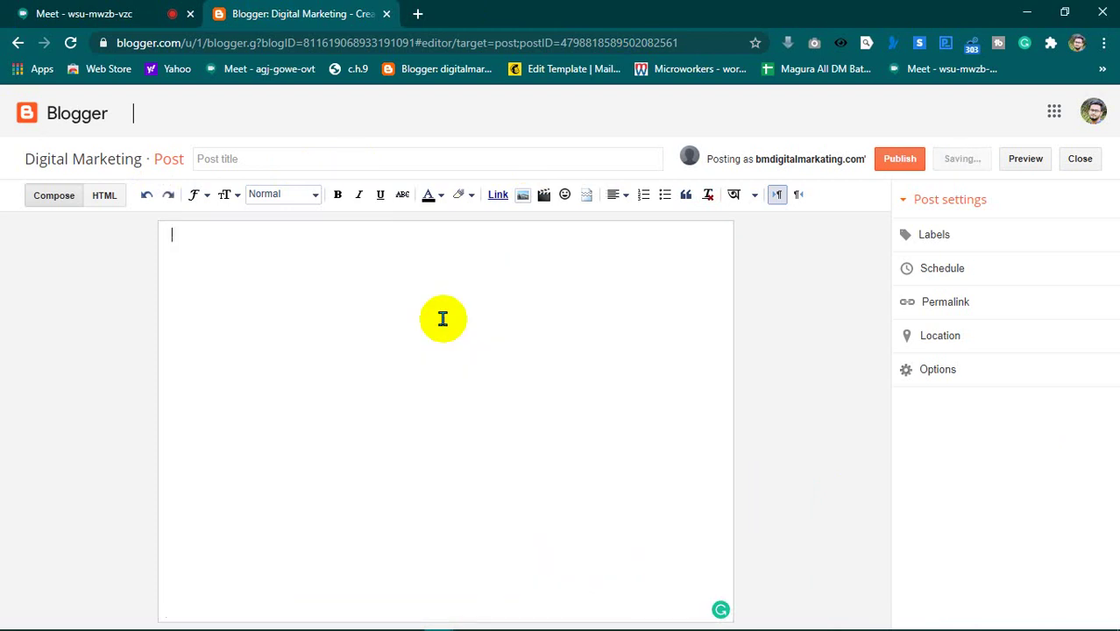
right_click(444, 241)
left_click(484, 368)
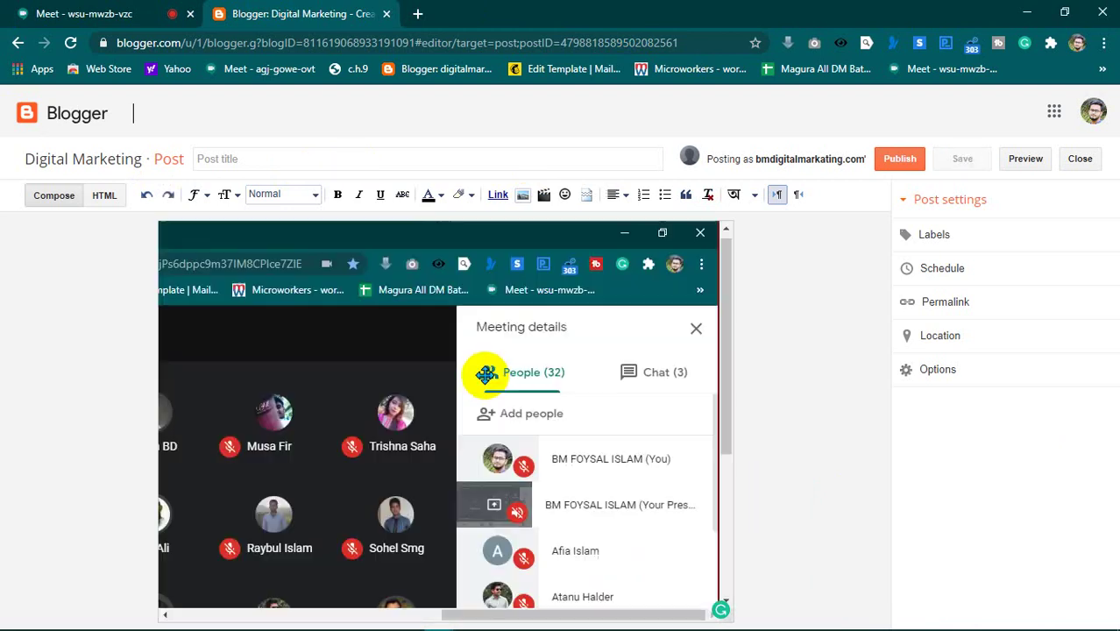
key("ctrl+z")
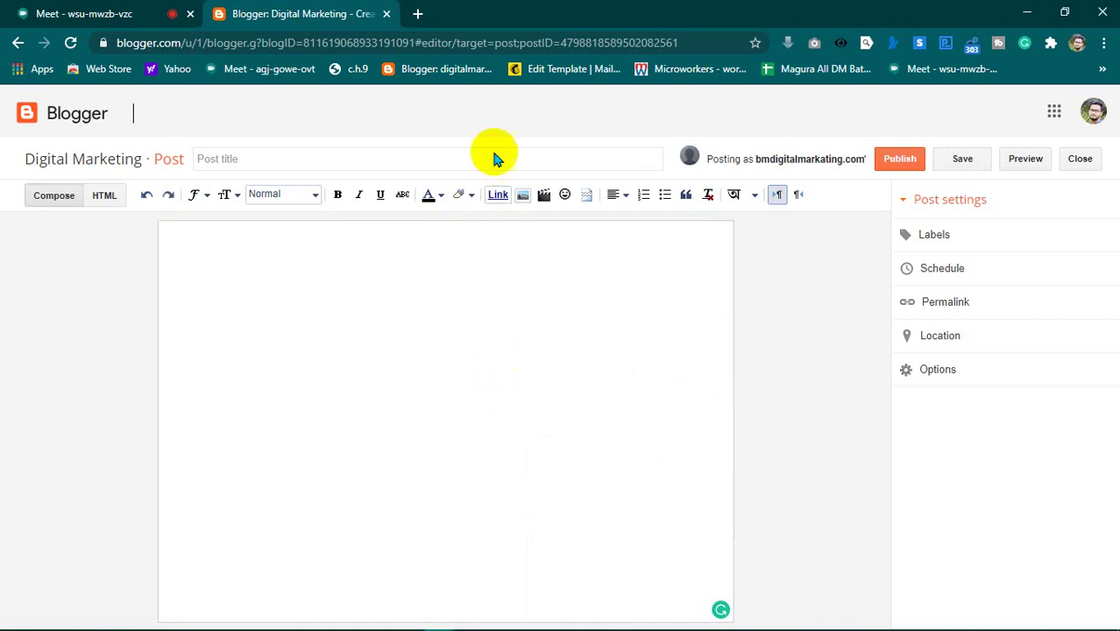
- Open EzineArticles in a new browser tab and search its articles for "digital markating discription"
left_click(418, 11)
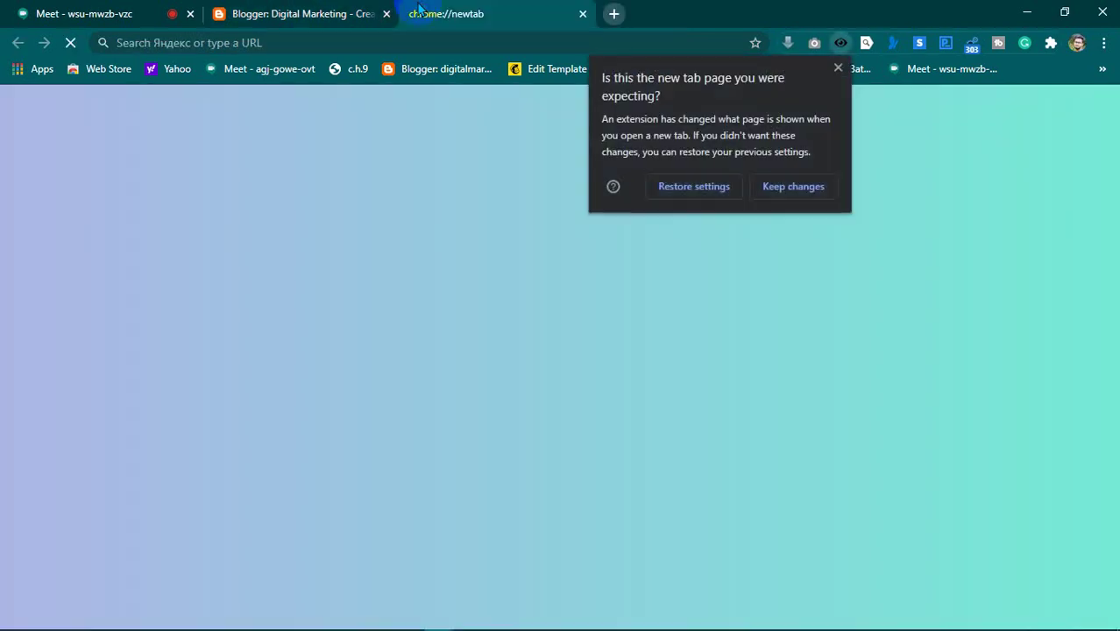
left_click(837, 68)
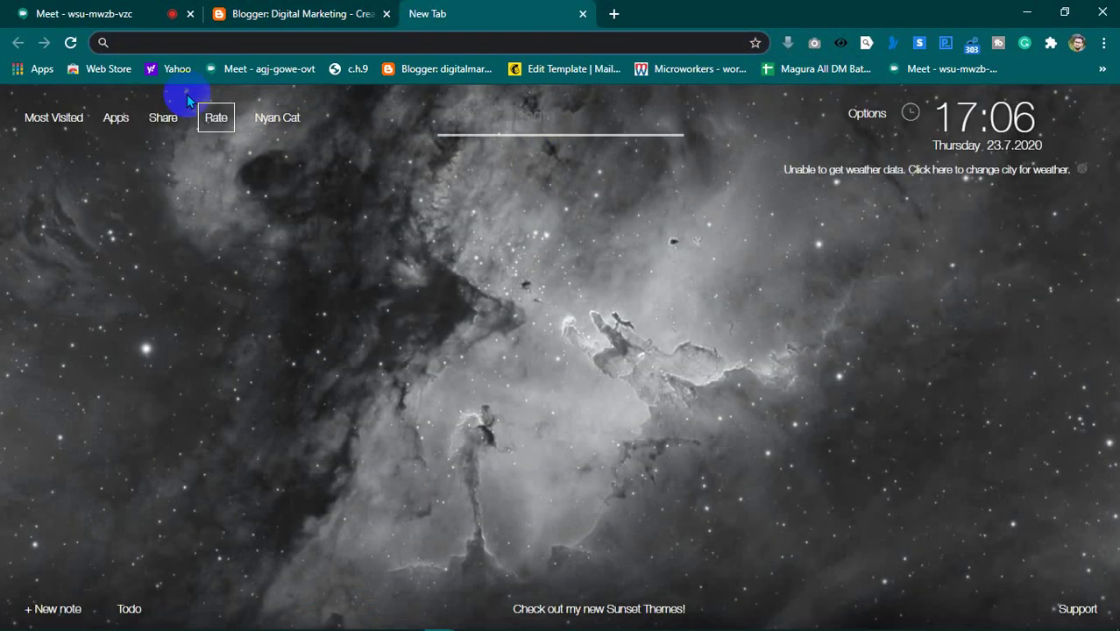
type("ez")
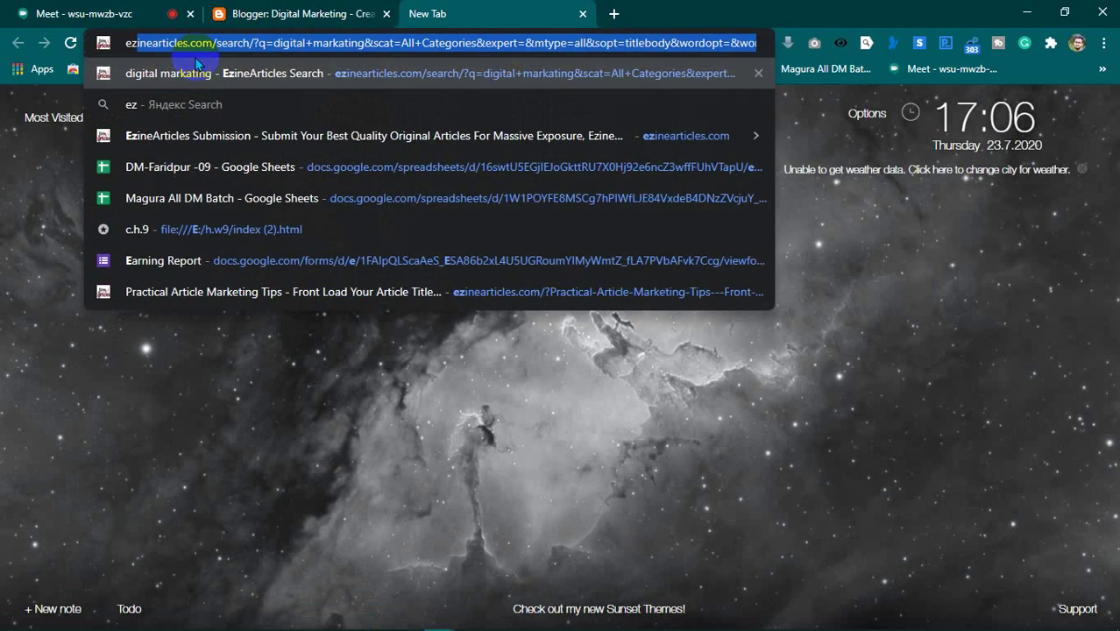
key("Return")
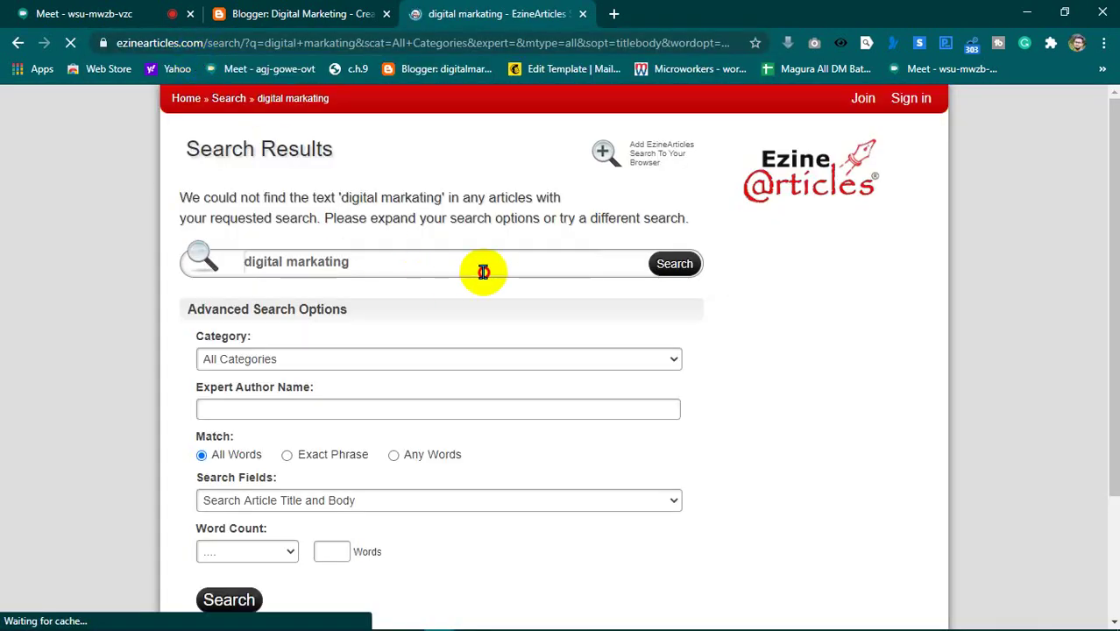
left_click(482, 267)
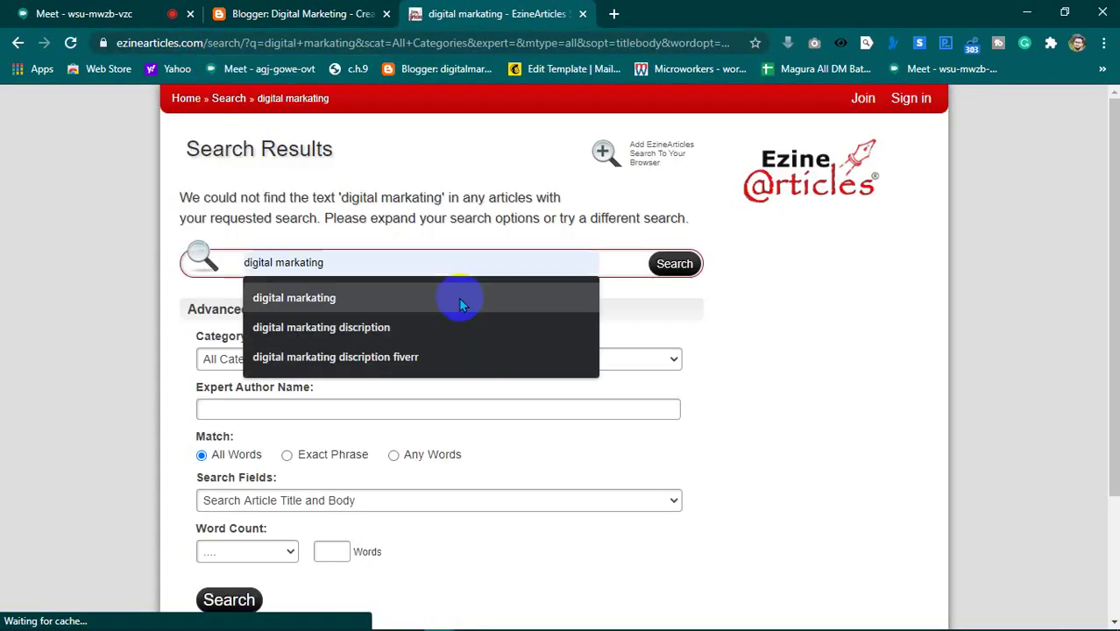
left_click(442, 322)
left_click(665, 271)
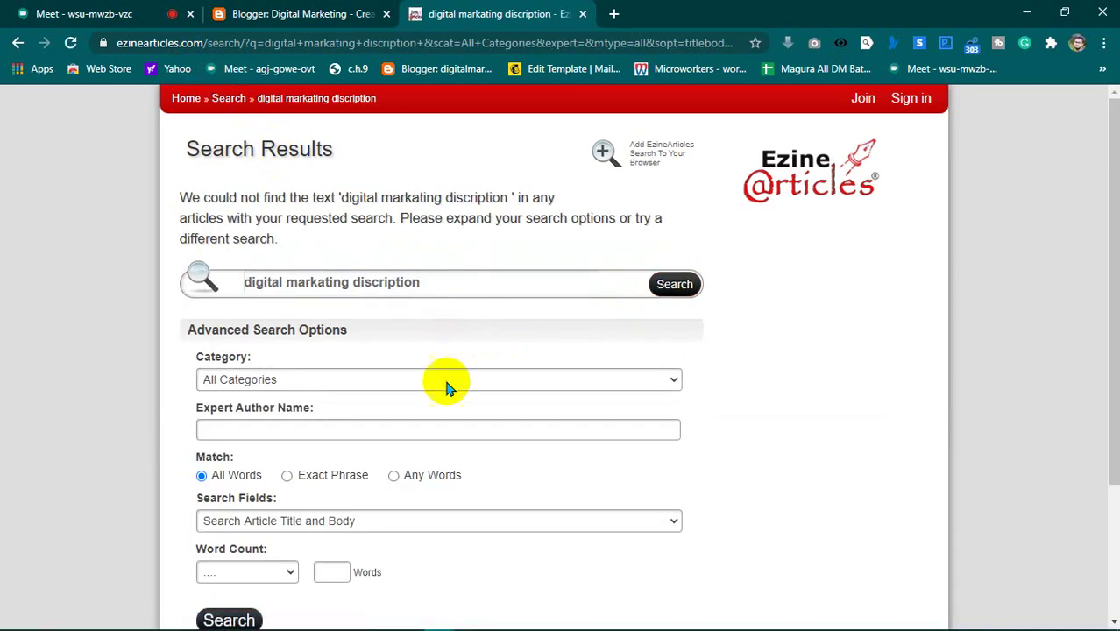
- Set the article search to match any words with a word count of 1000, and run it again
left_click(395, 478)
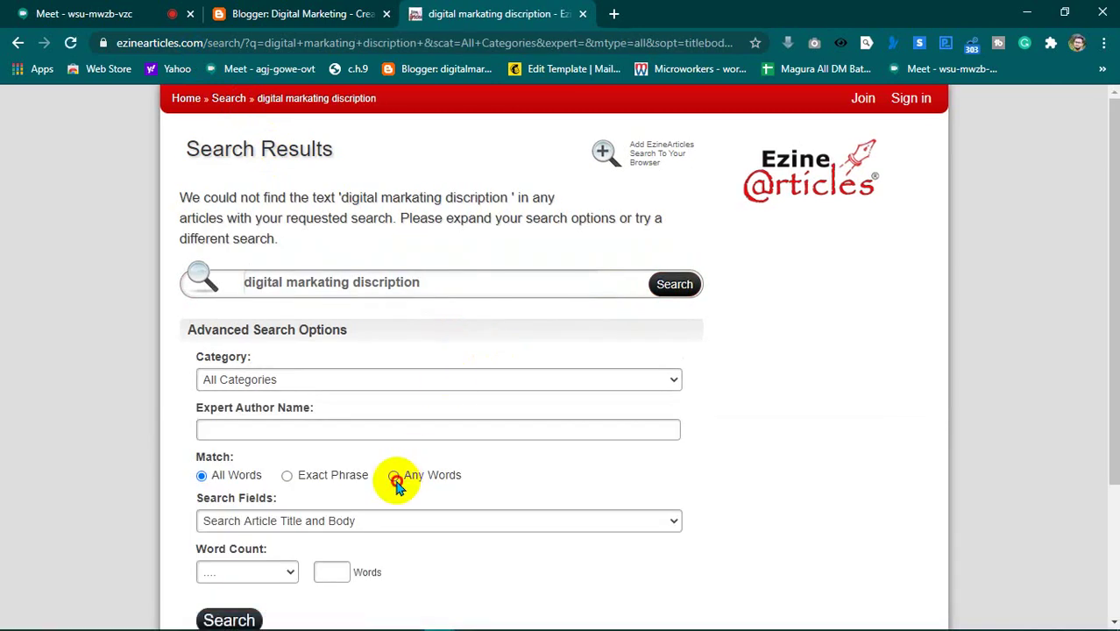
left_click(332, 571)
left_click(282, 605)
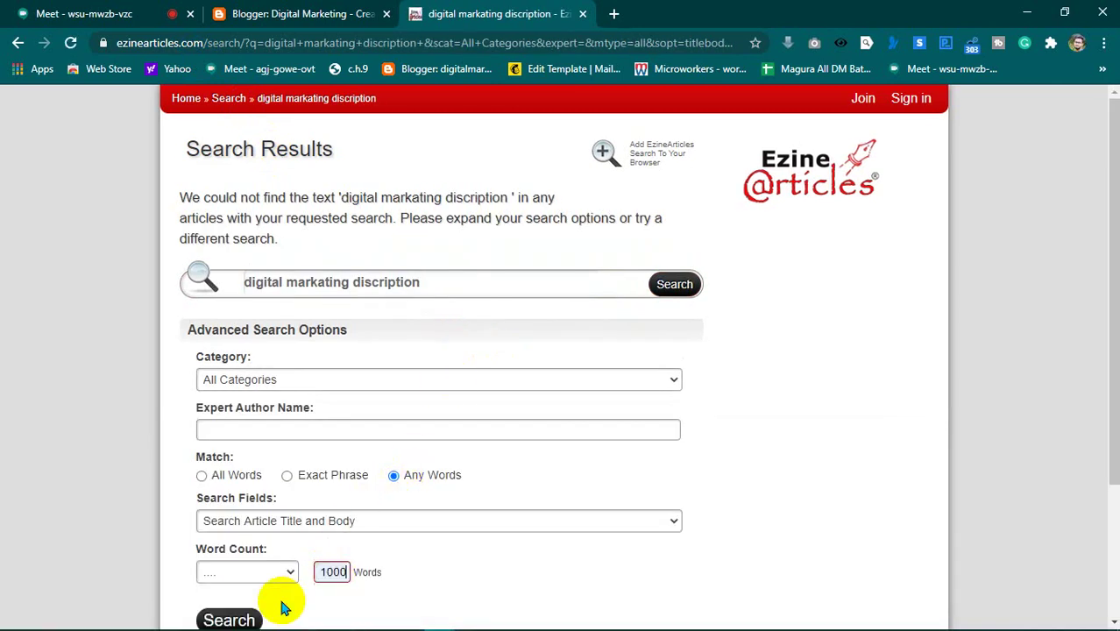
left_click(676, 285)
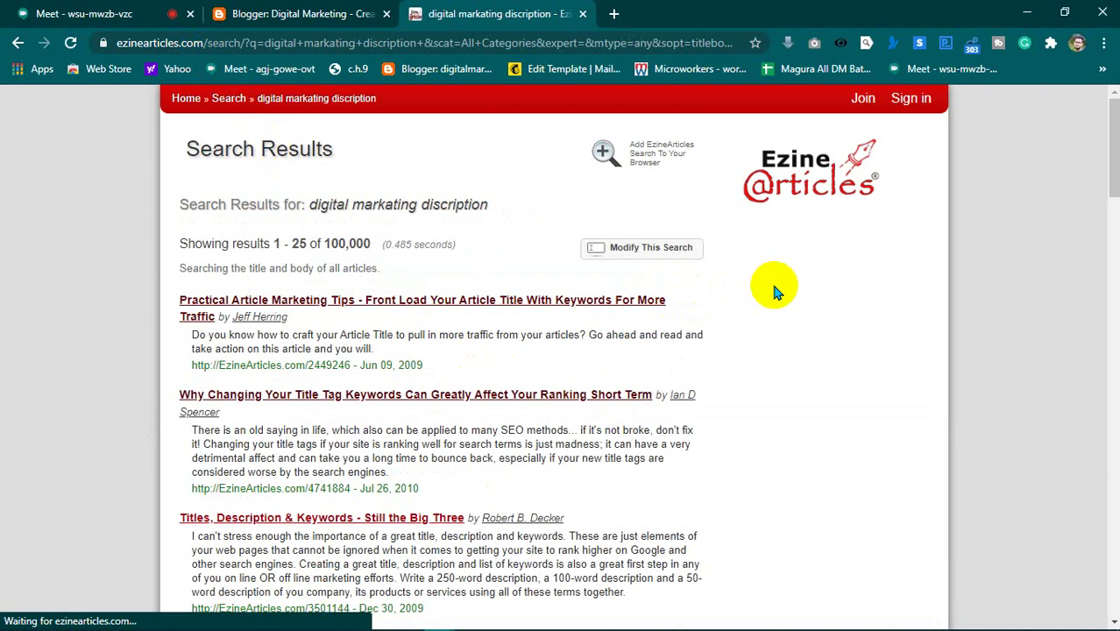
- Open the article "Titles, Description & Keywords - Still the Big Three" and copy its Keywords section through the paragraph about the author
scroll(386, 333, "down", 3)
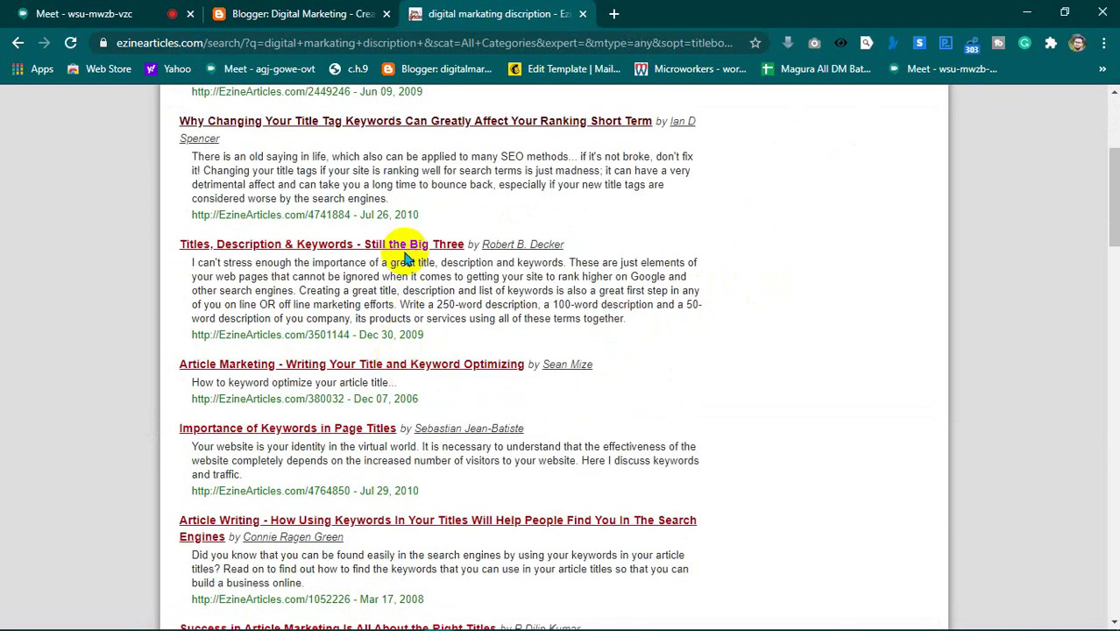
left_click(407, 248)
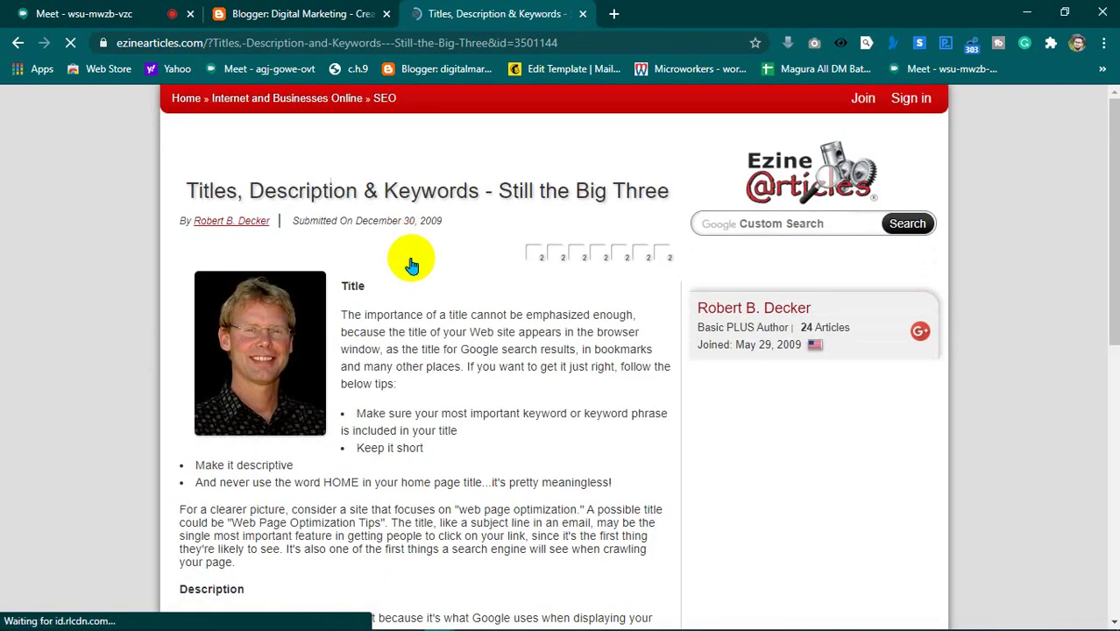
scroll(411, 228, "down", 3)
scroll(263, 262, "down", 3)
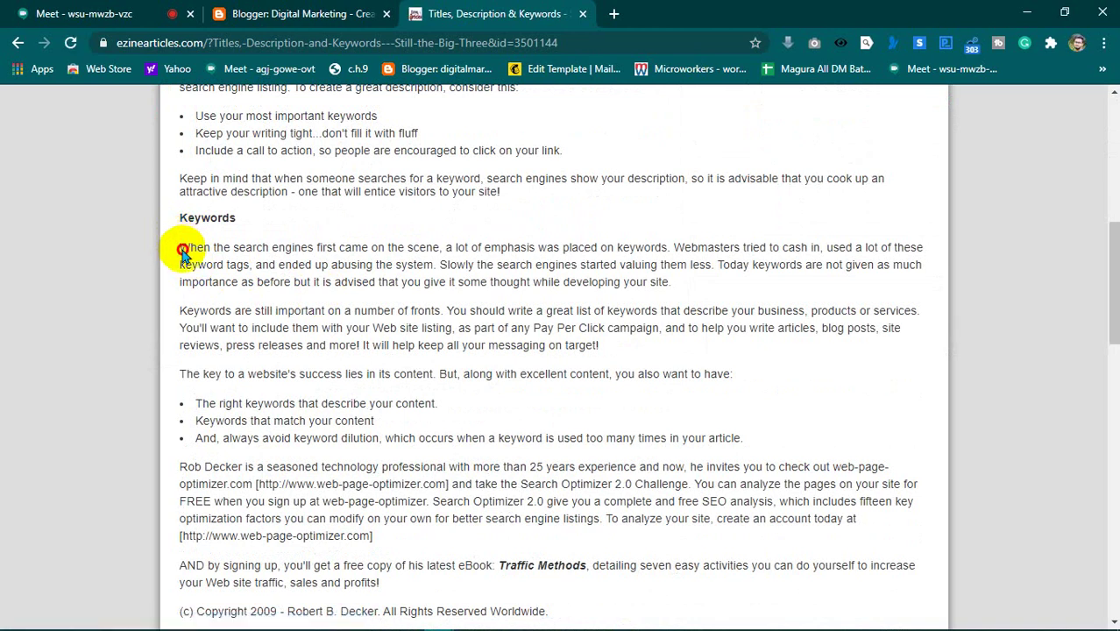
left_click_drag(180, 246, 858, 518)
right_click(426, 326)
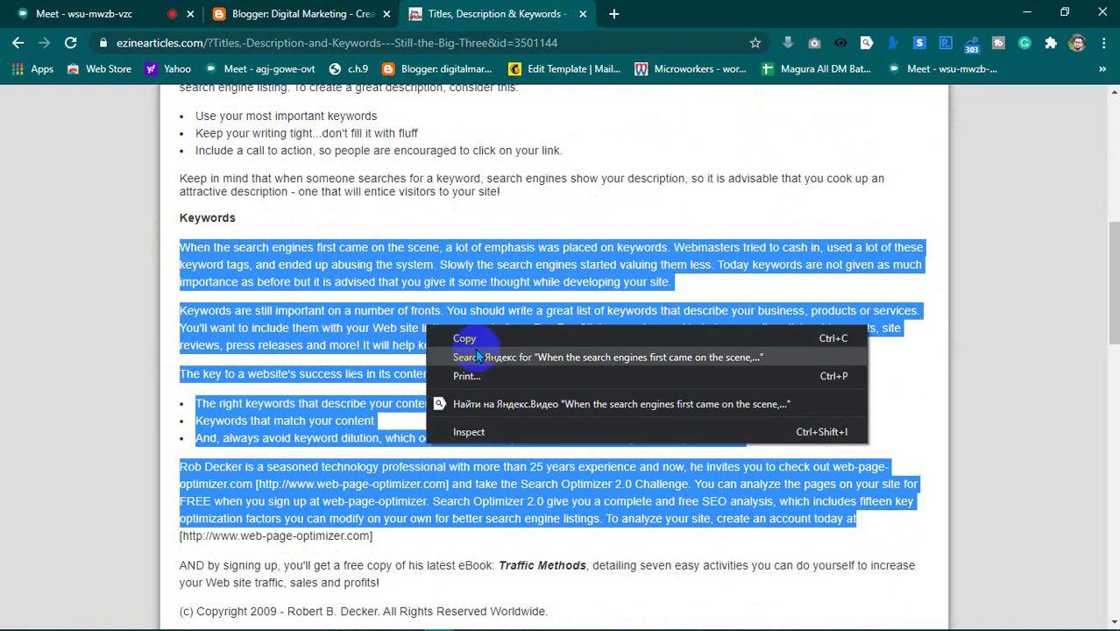
left_click(447, 334)
- Choose centre alignment in the Blogger post body and paste the copied article text there
key("ctrl+shift+Tab")
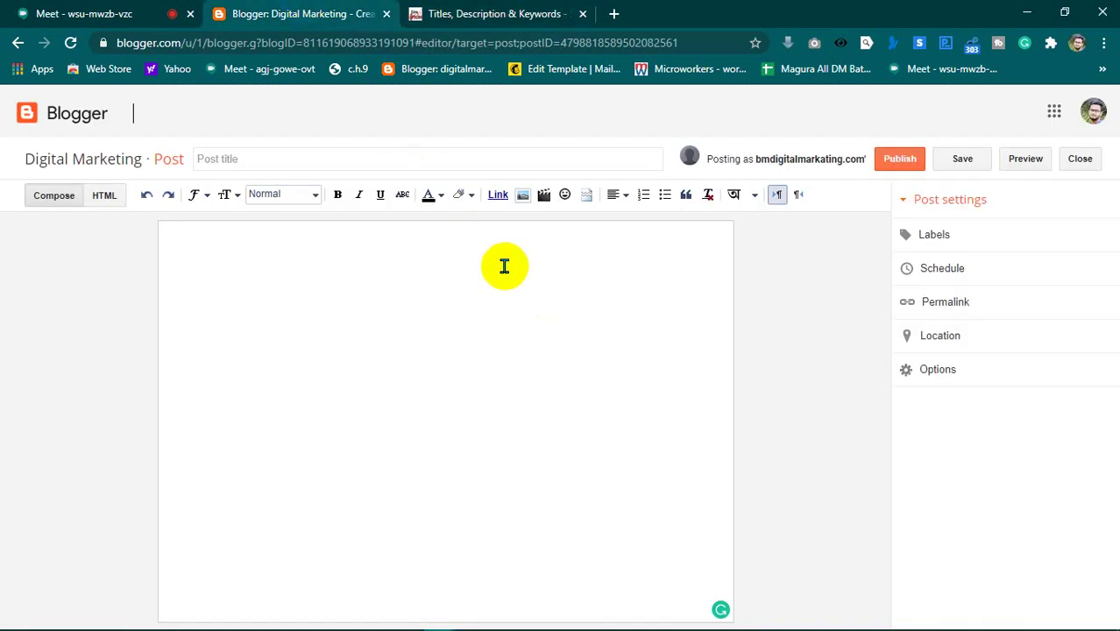
left_click(624, 196)
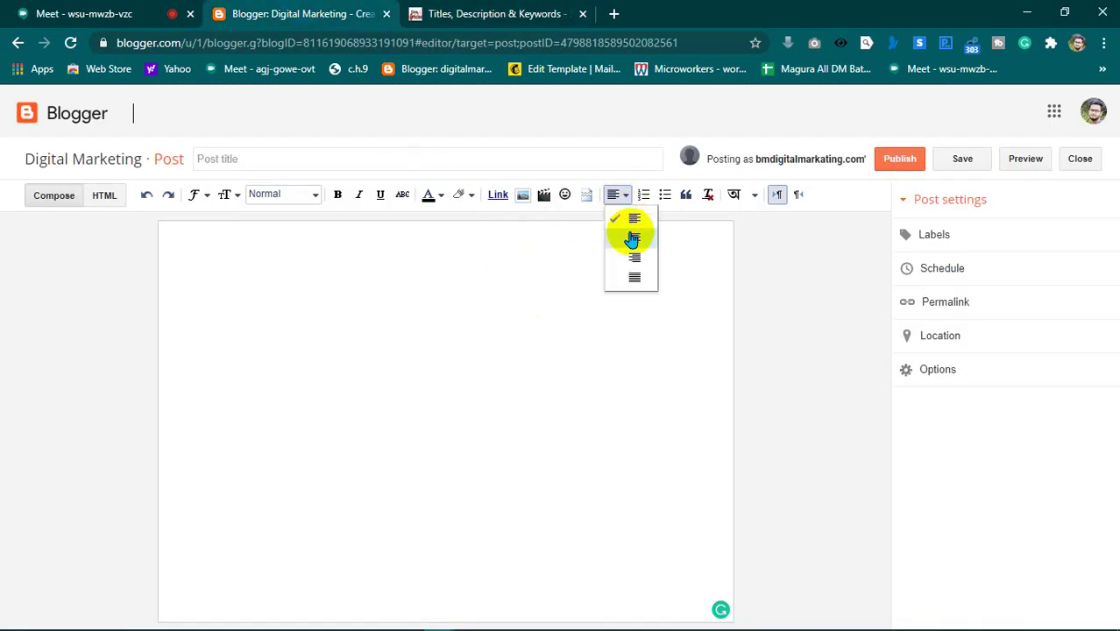
left_click(629, 237)
key("ctrl+v")
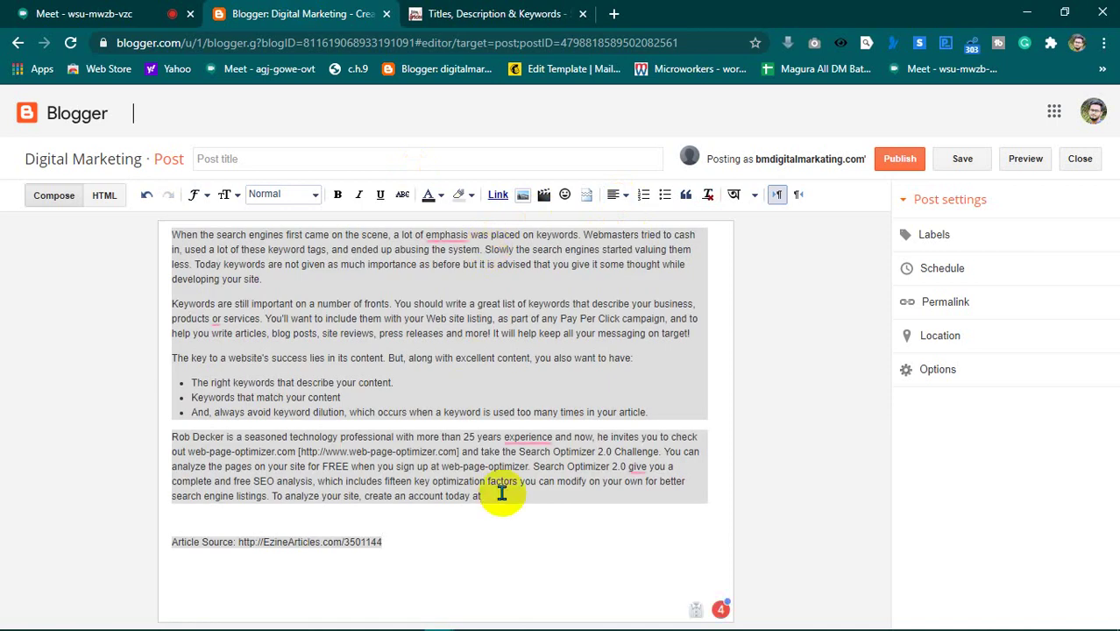
- Look over the source EzineArticles article from its opening sections down to the article details below the text
left_click(499, 13)
left_click(438, 341)
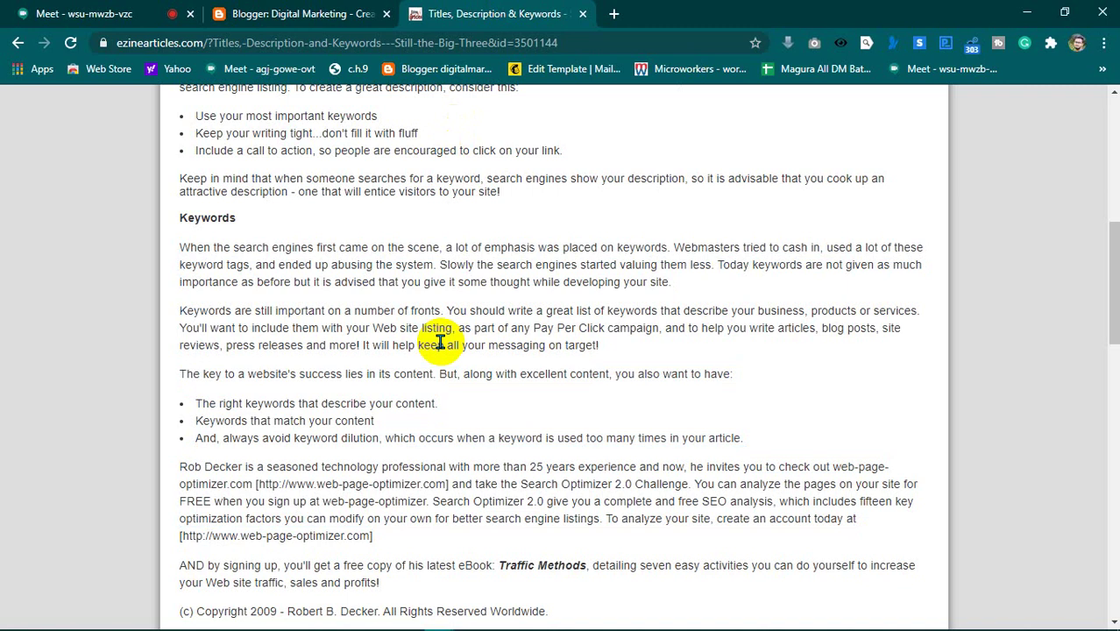
scroll(475, 355, "up", 5)
scroll(501, 367, "down", 12)
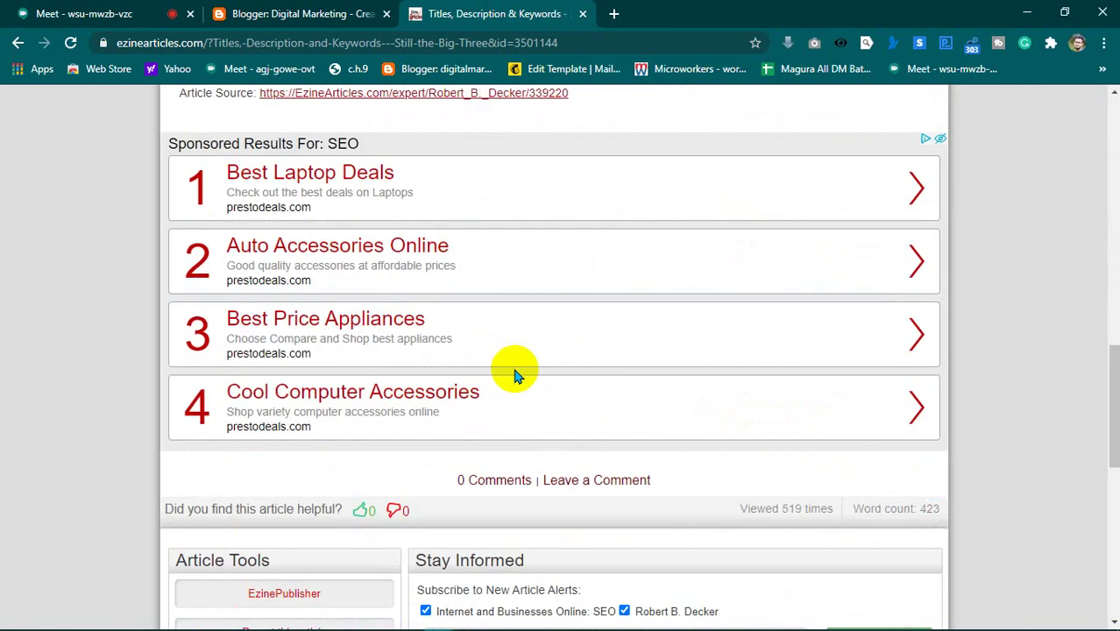
scroll(514, 375, "up", 10)
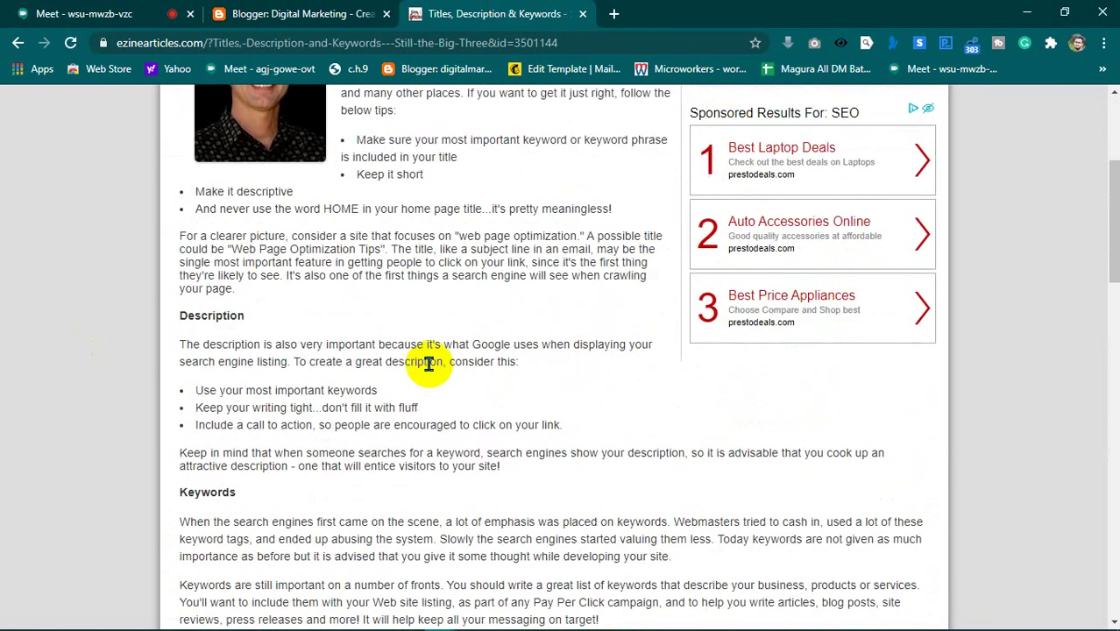
scroll(434, 350, "up", 3)
- Accept the Grammarly suggestions in the Blogger post for "emphases", "of experience" and "gives"
left_click(249, 13)
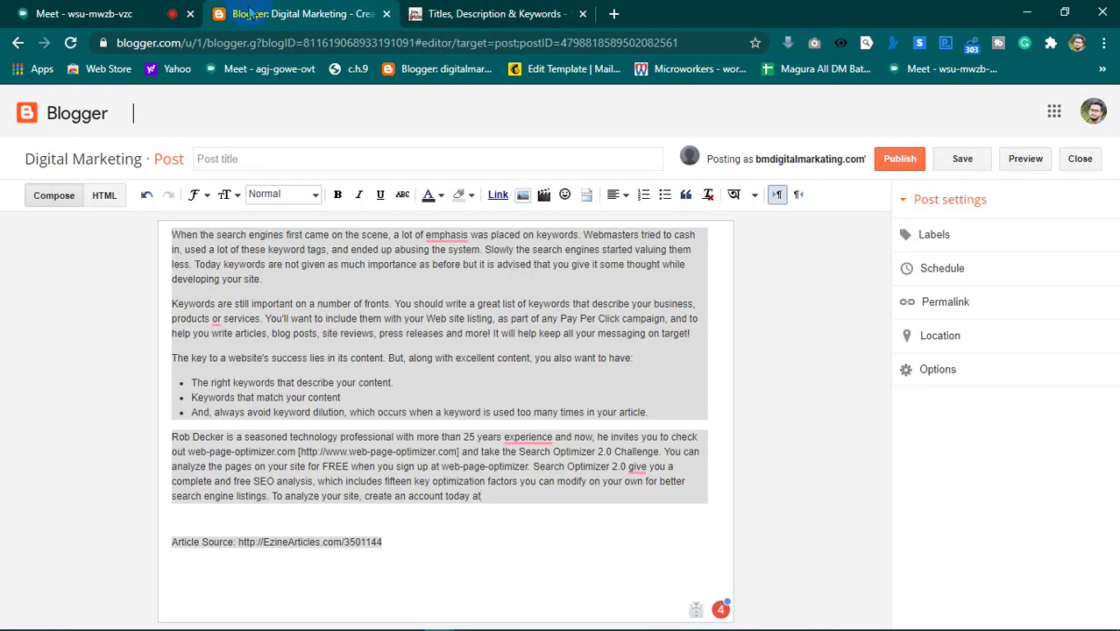
mouse_move(449, 237)
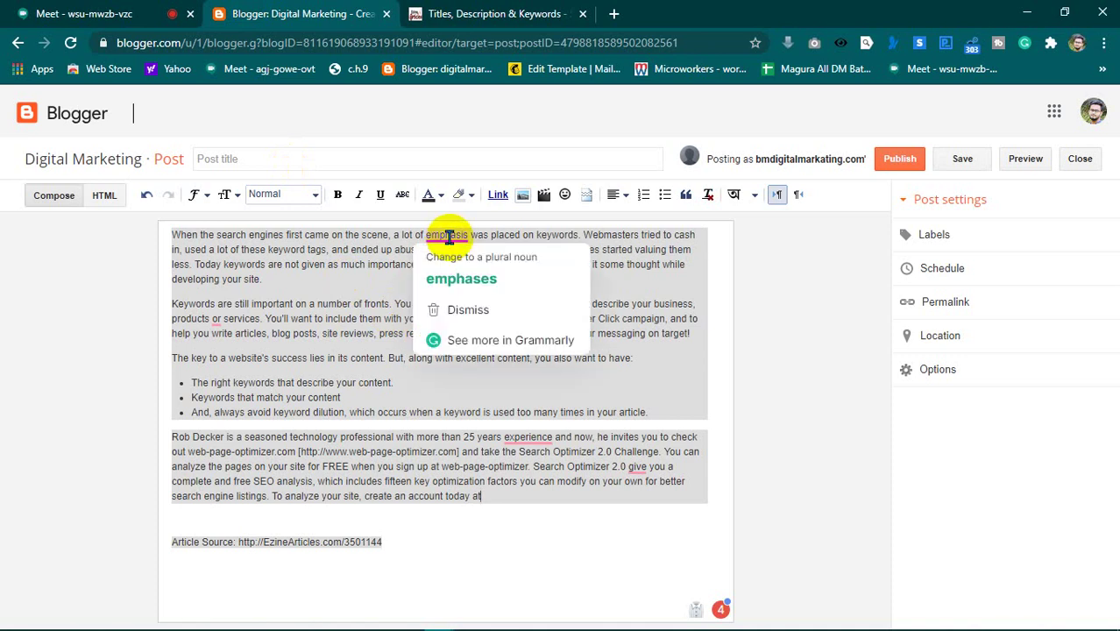
left_click(466, 280)
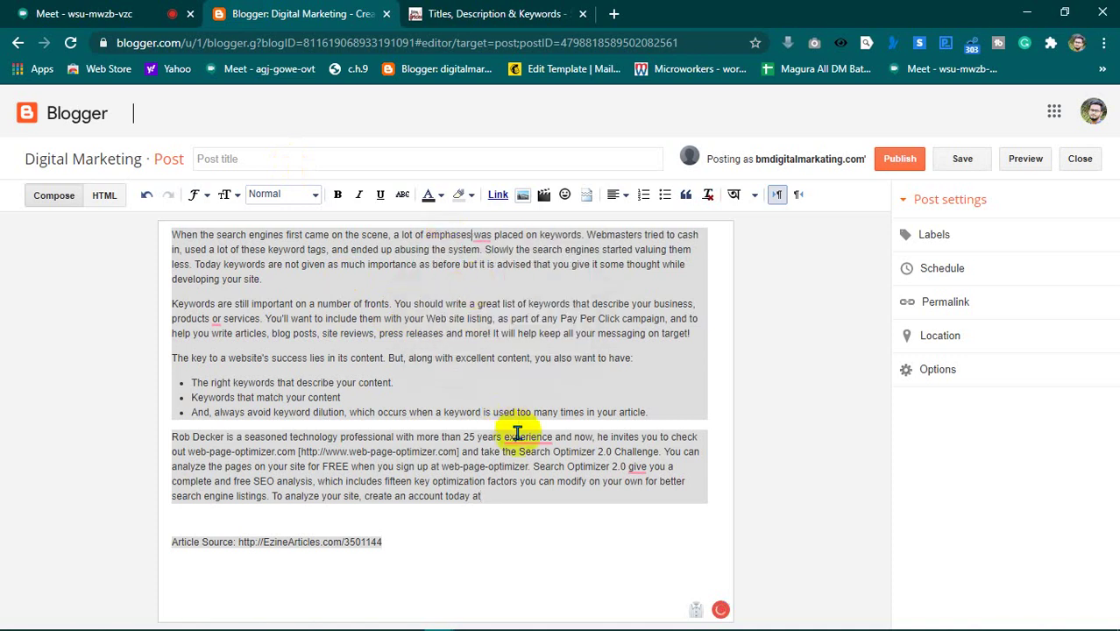
mouse_move(523, 438)
left_click(557, 480)
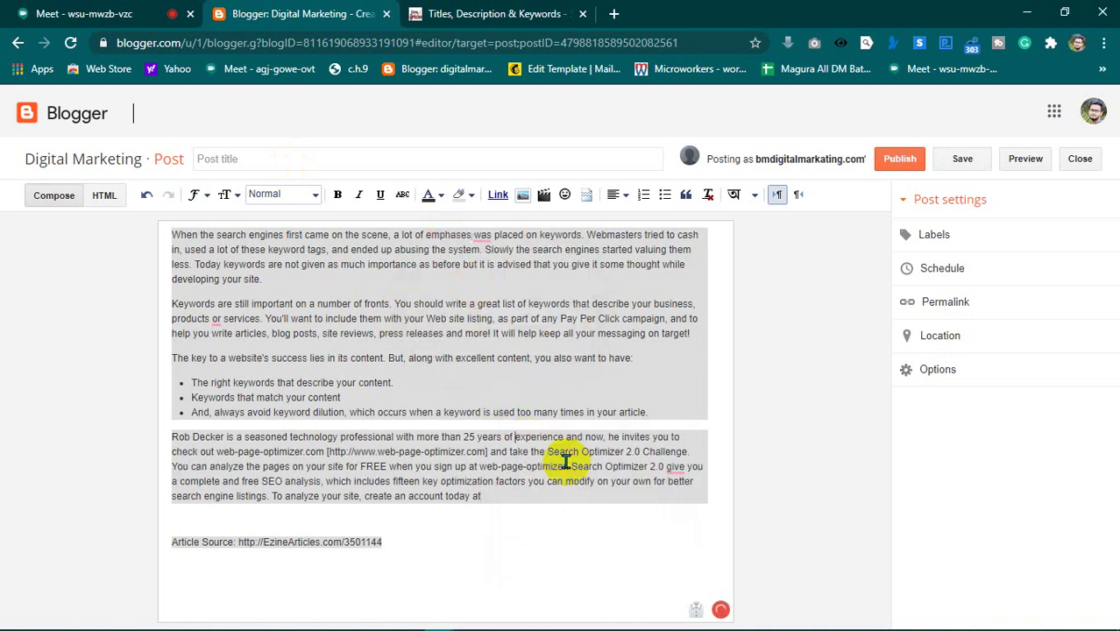
mouse_move(663, 465)
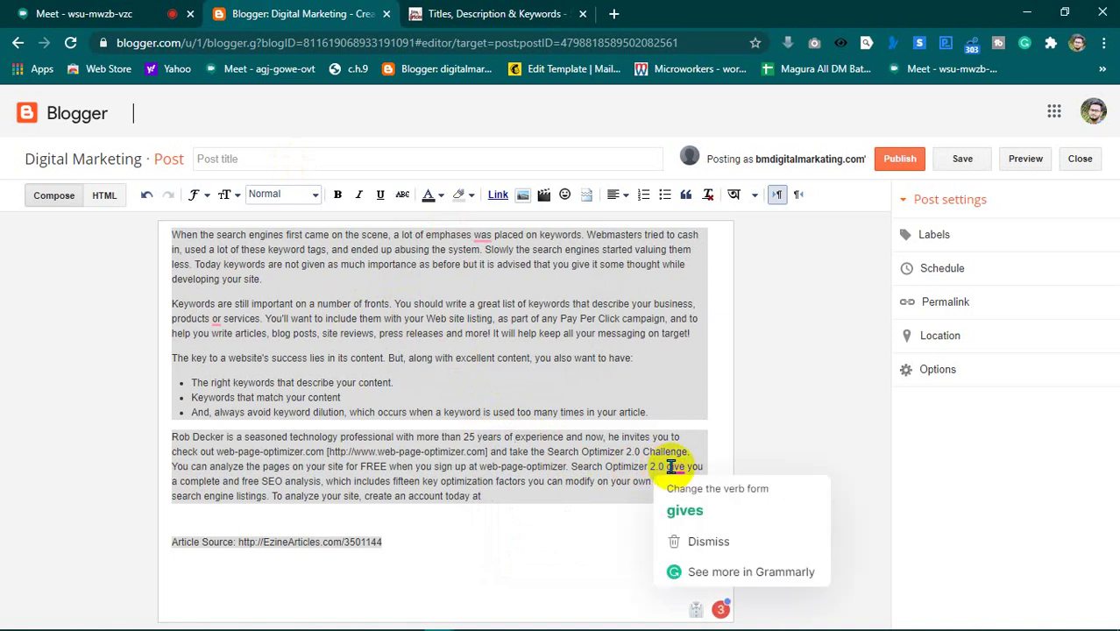
left_click(723, 511)
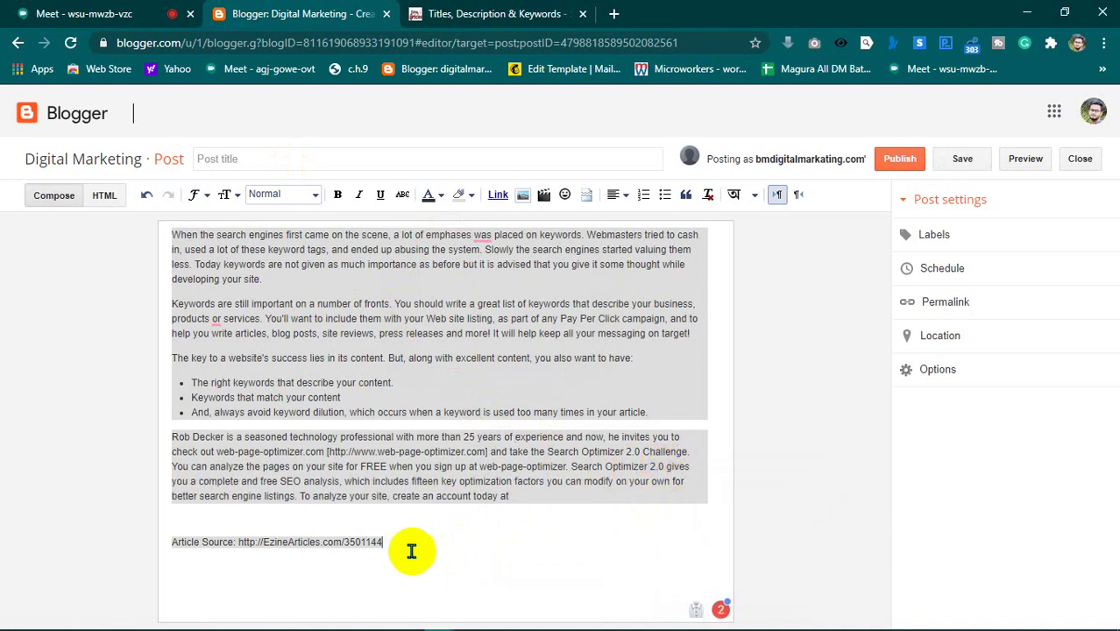
- Delete the Article Source line at the end of the post and place the cursor in the last paragraph
left_click_drag(411, 550, 106, 551)
key("BackSpace")
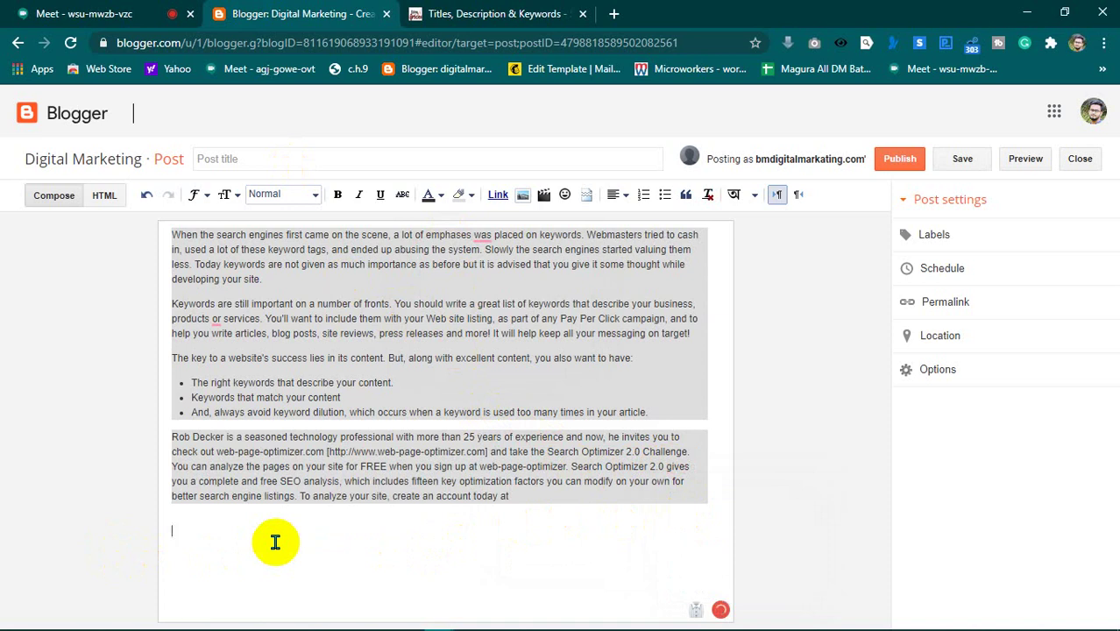
left_click(447, 496)
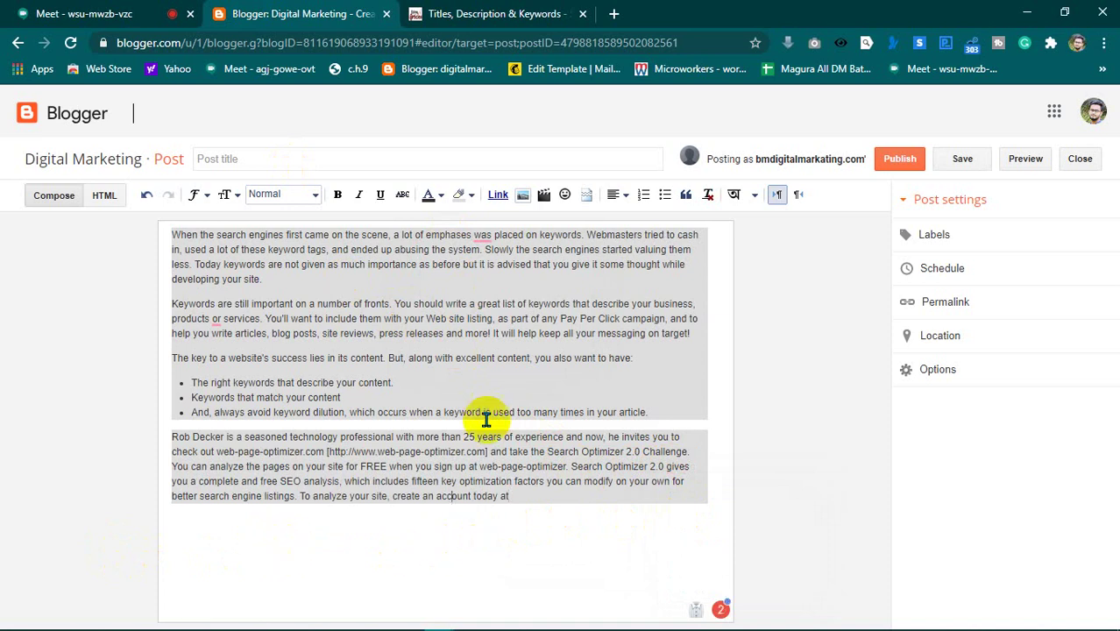
left_click(495, 13)
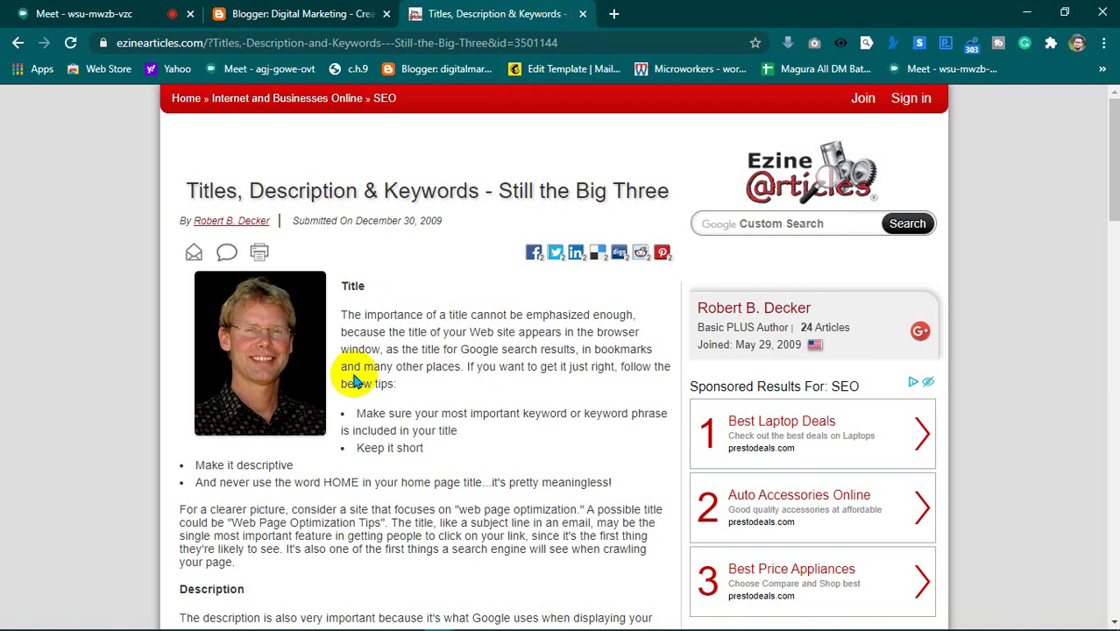
scroll(366, 376, "down", 5)
scroll(367, 377, "up", 10)
left_click(295, 11)
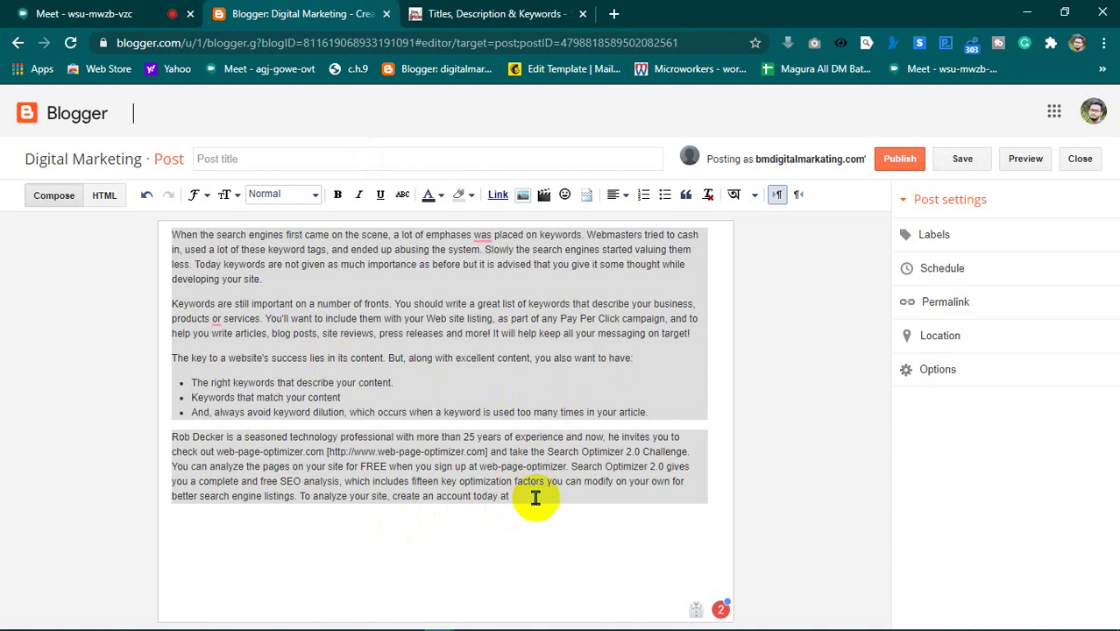
- Copy the entire article text from the Blogger post body and minimise the browser
left_click_drag(534, 496, 129, 225)
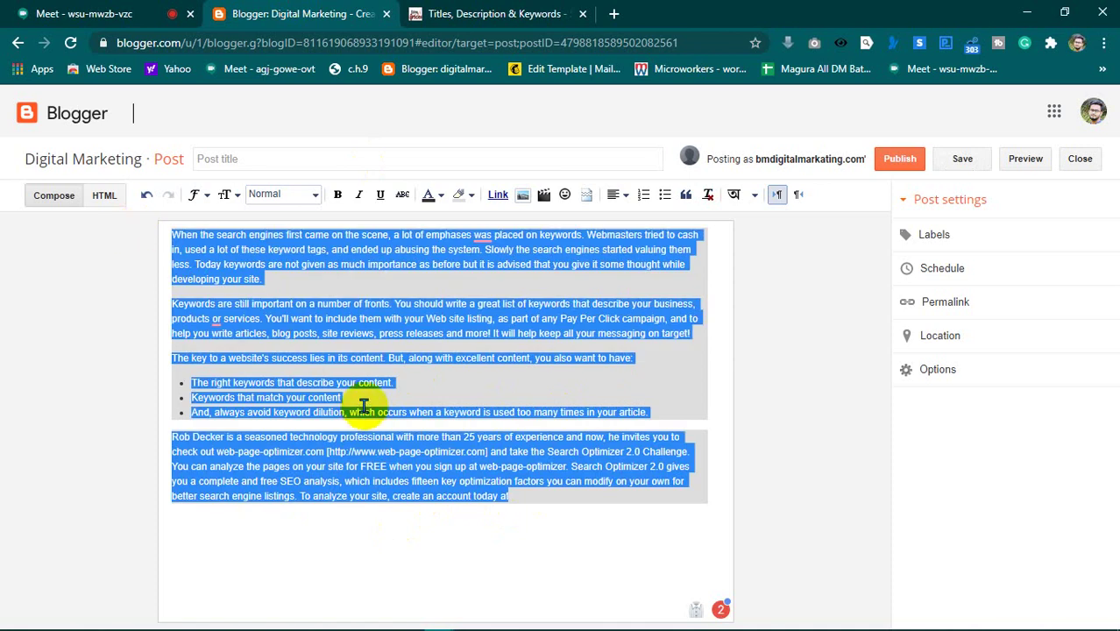
left_click(368, 538)
left_click(1027, 10)
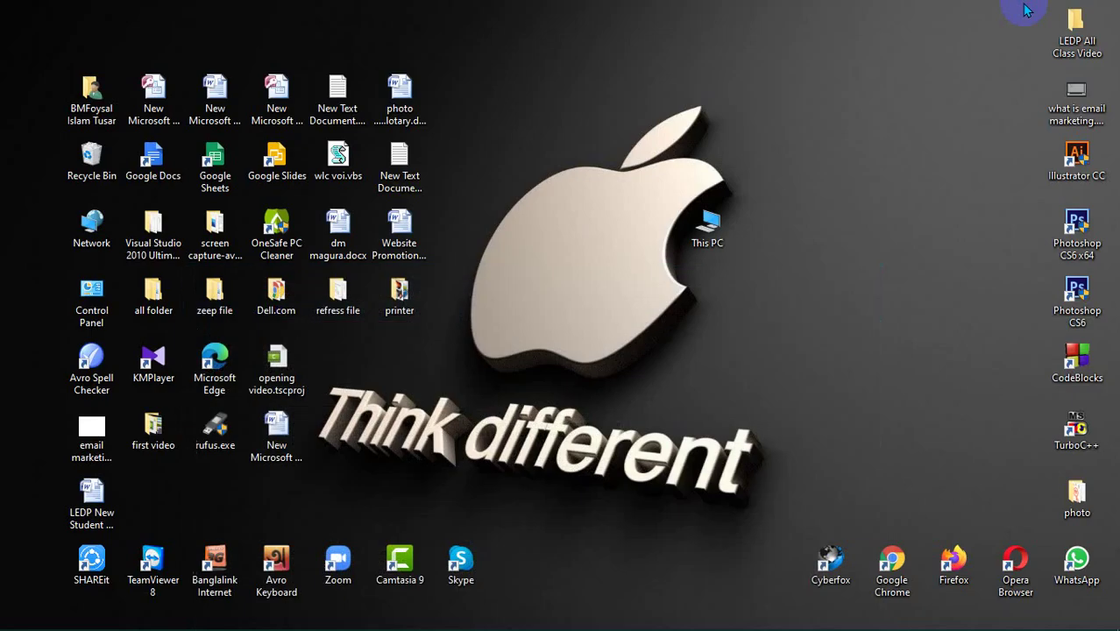
- Paste the copied article text into a new Notepad file, discarding the unsaved changes to LEDP PROJECT LIST.txt
left_click(470, 618)
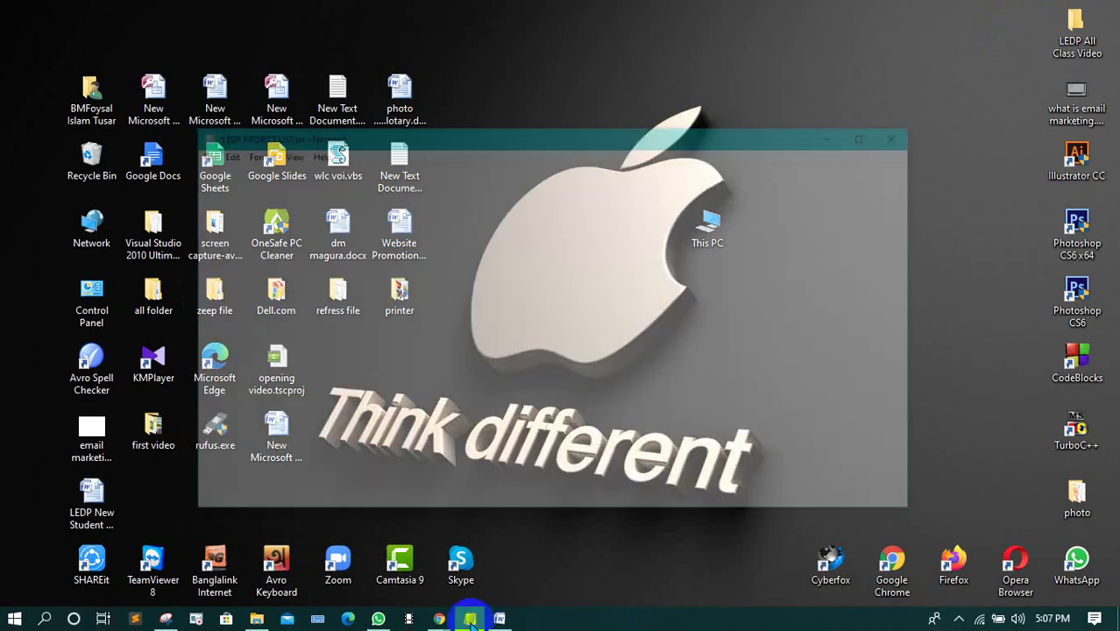
left_click(156, 68)
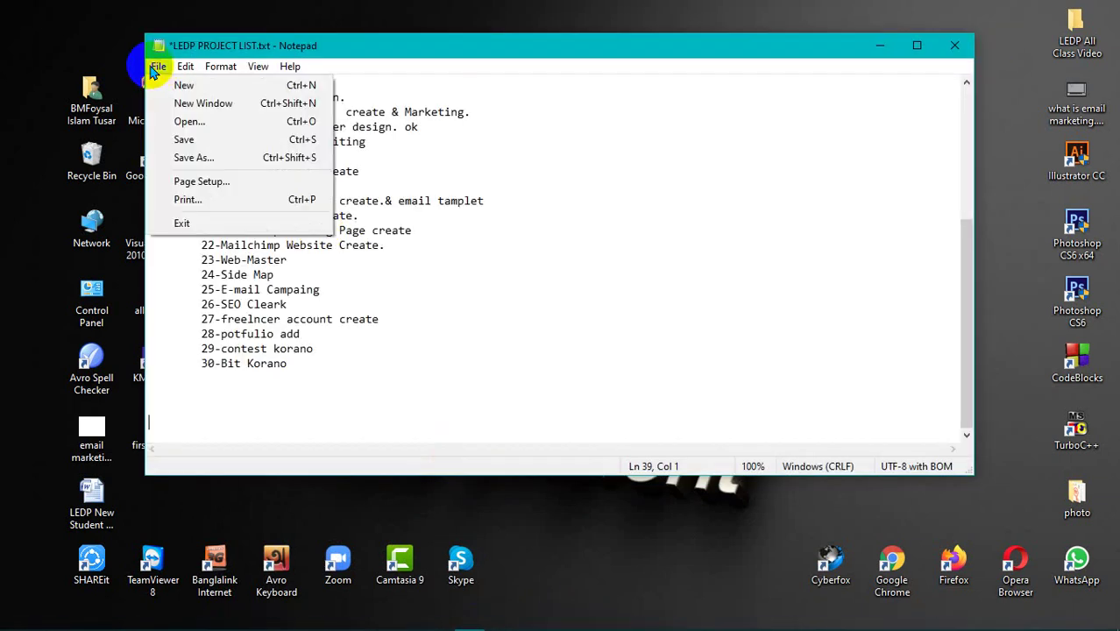
left_click(180, 83)
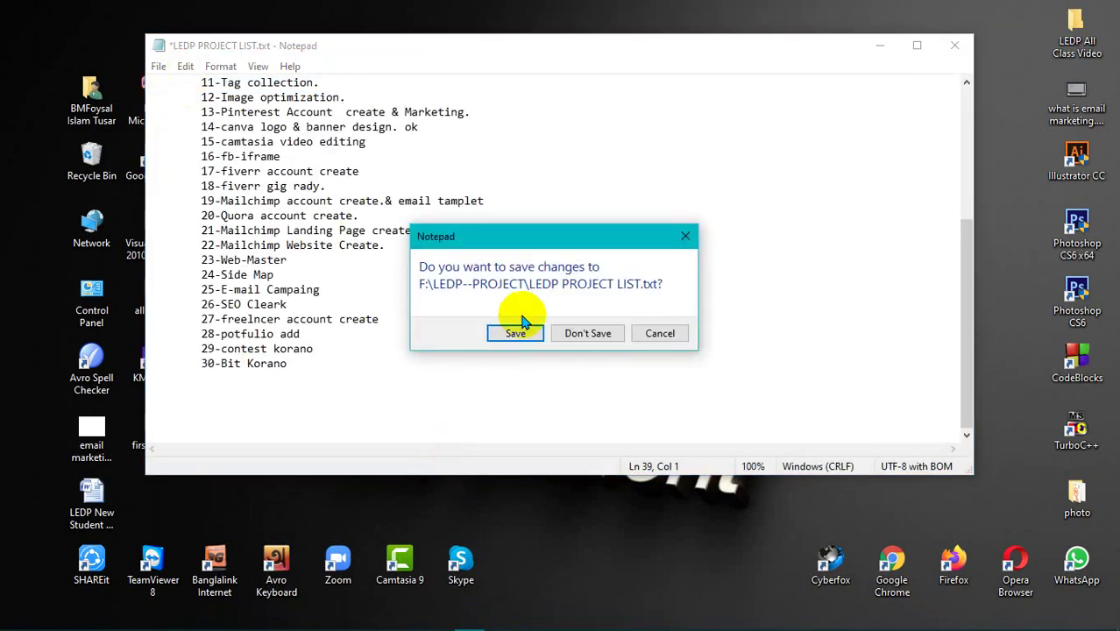
left_click(598, 334)
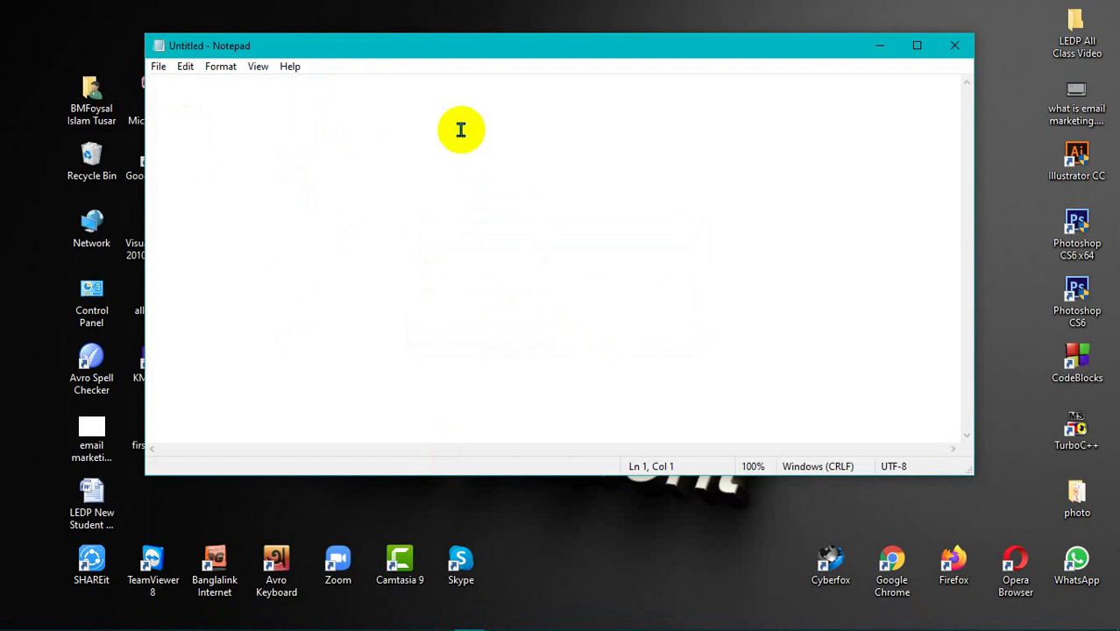
key("ctrl+v")
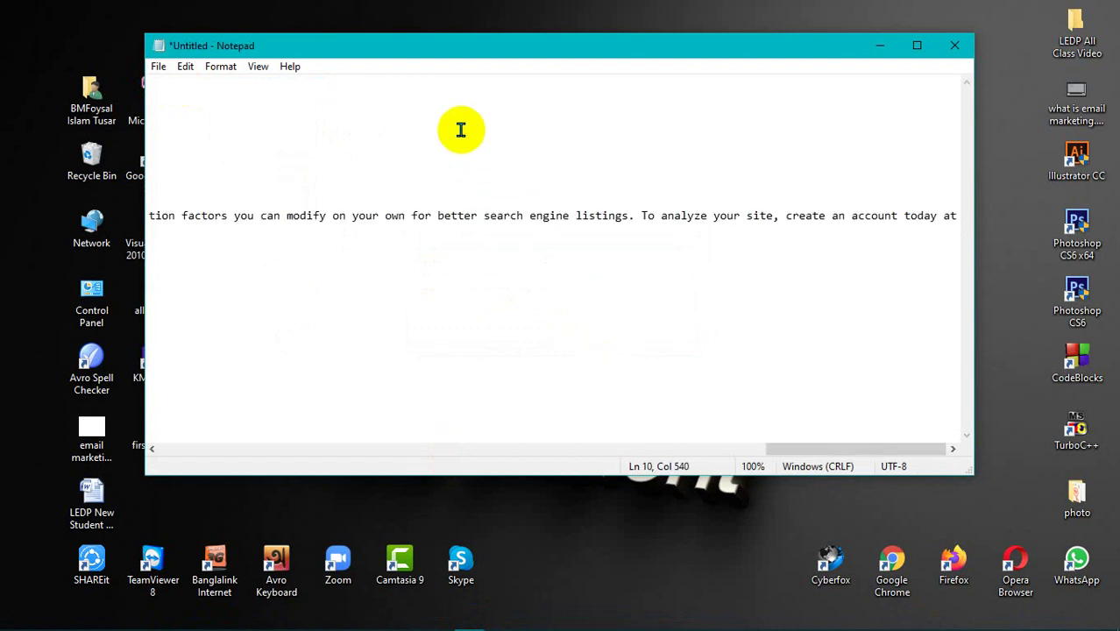
- Copy all of the unformatted article text from Notepad and return to the Blogger post in Chrome
left_click(415, 215)
key("ctrl+a")
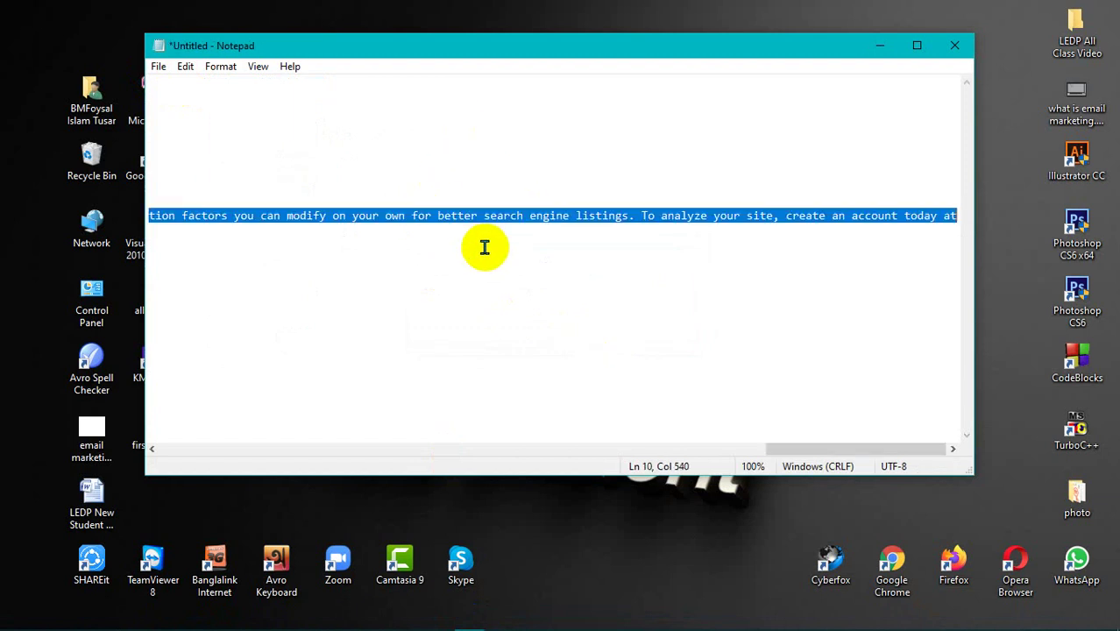
left_click(876, 44)
mouse_move(637, 618)
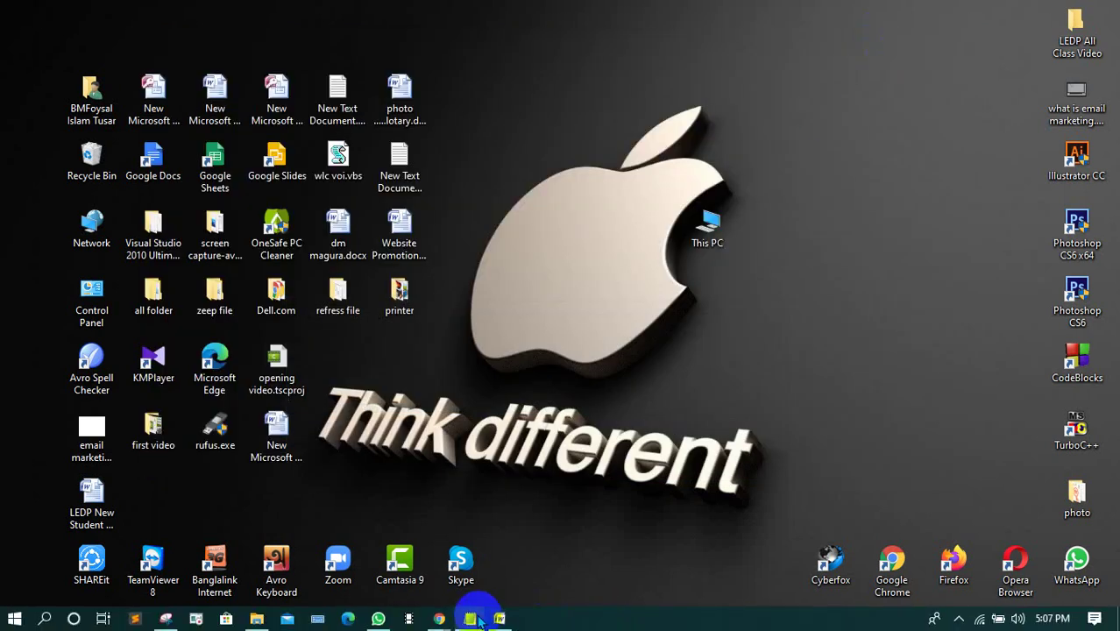
mouse_move(440, 619)
left_click(368, 554)
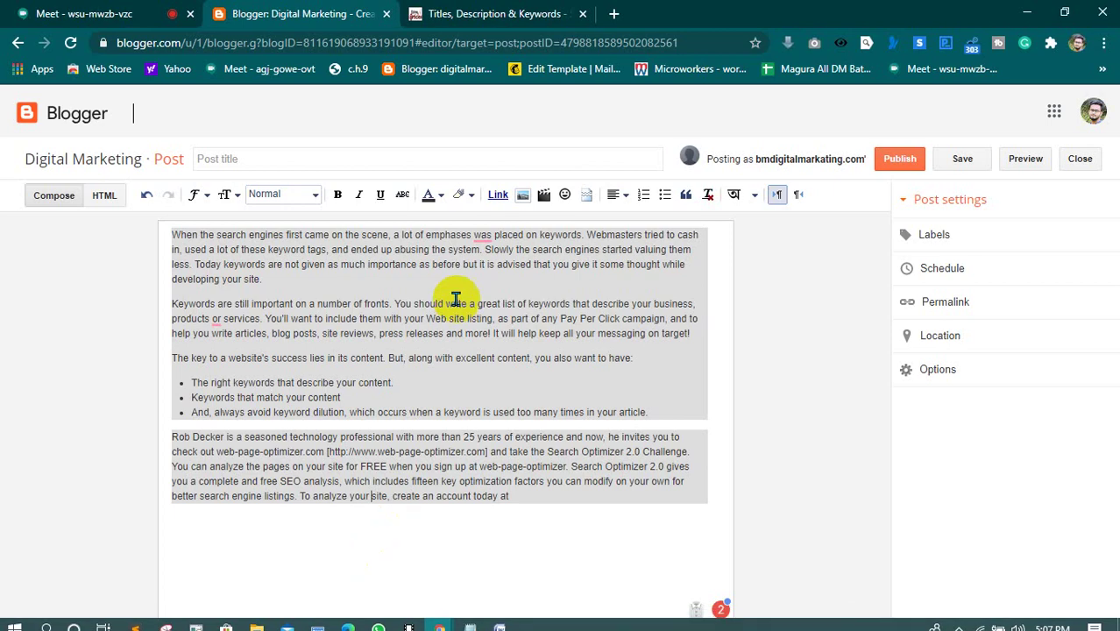
- Replace the entire formatted text in the Blogger post body with the plain text copied from Notepad
left_click_drag(520, 505, 148, 237)
key("ctrl+c")
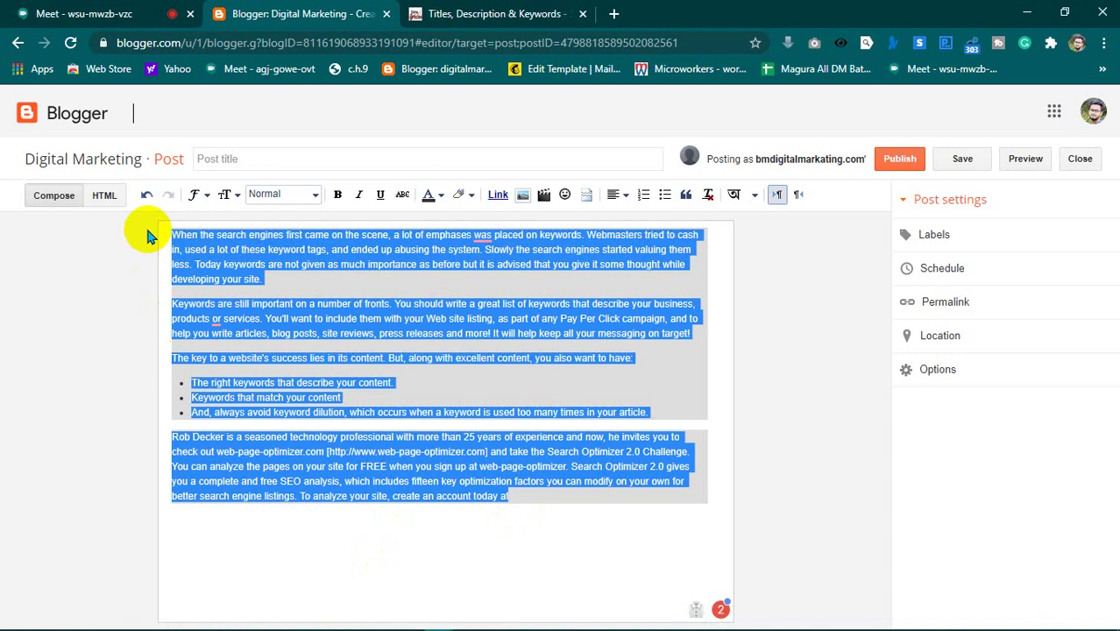
key("BackSpace")
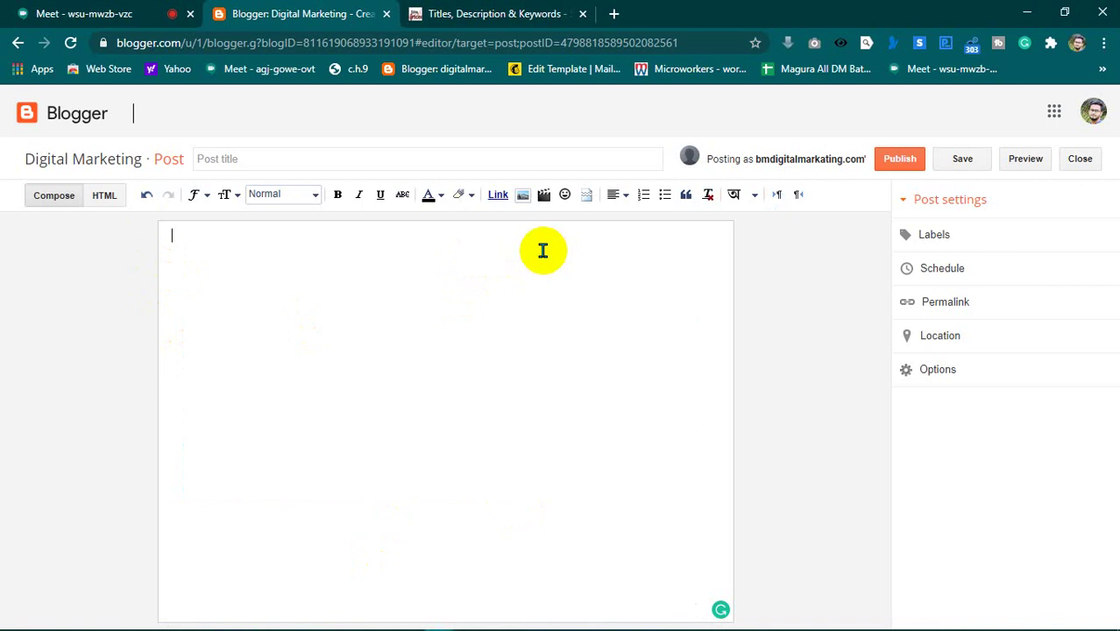
key("ctrl+v")
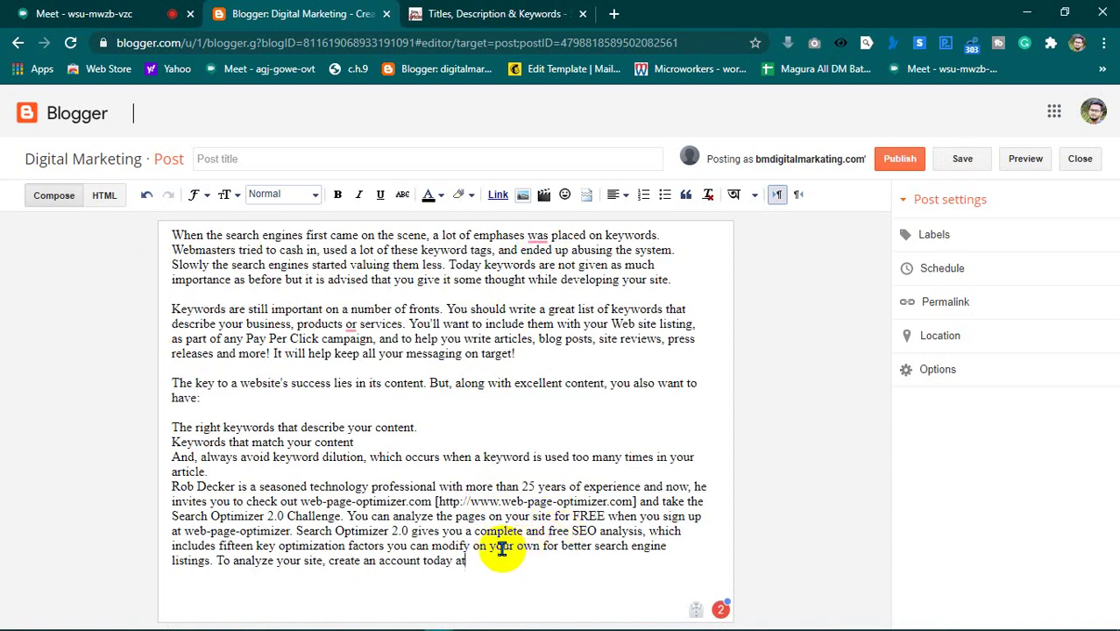
left_click(495, 14)
left_click(122, 13)
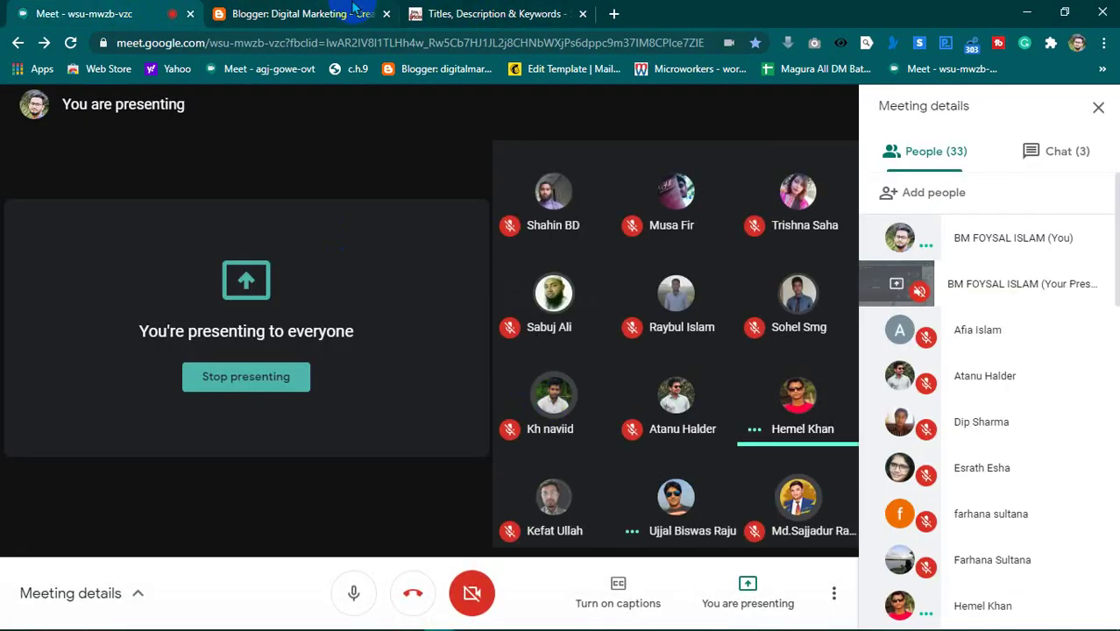
left_click(348, 20)
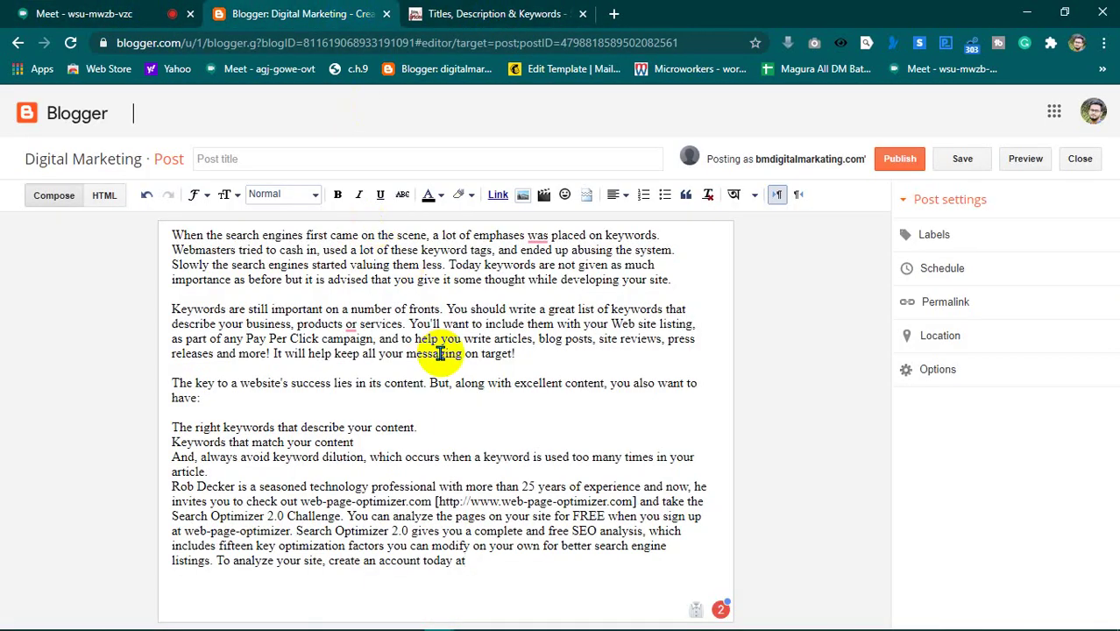
left_click(468, 422)
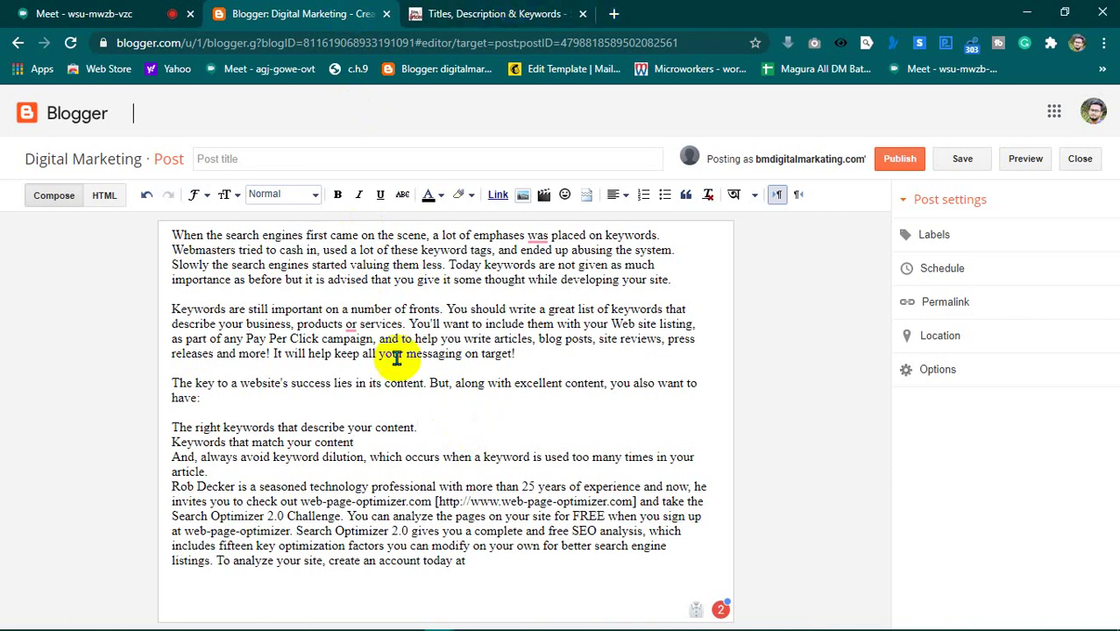
left_click(445, 443)
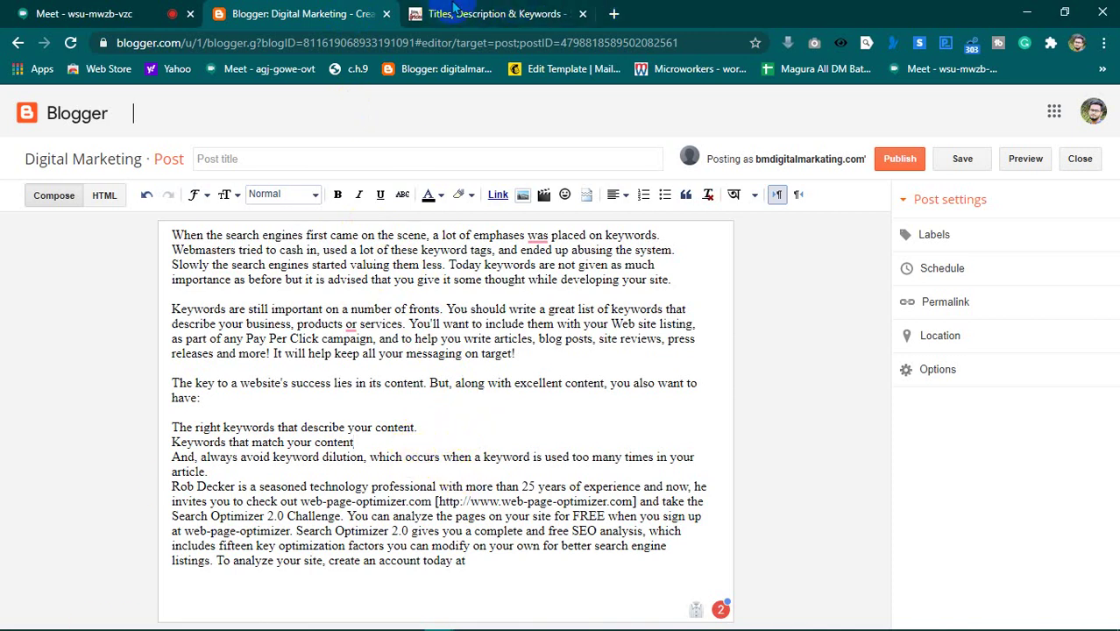
left_click(454, 12)
left_click(359, 12)
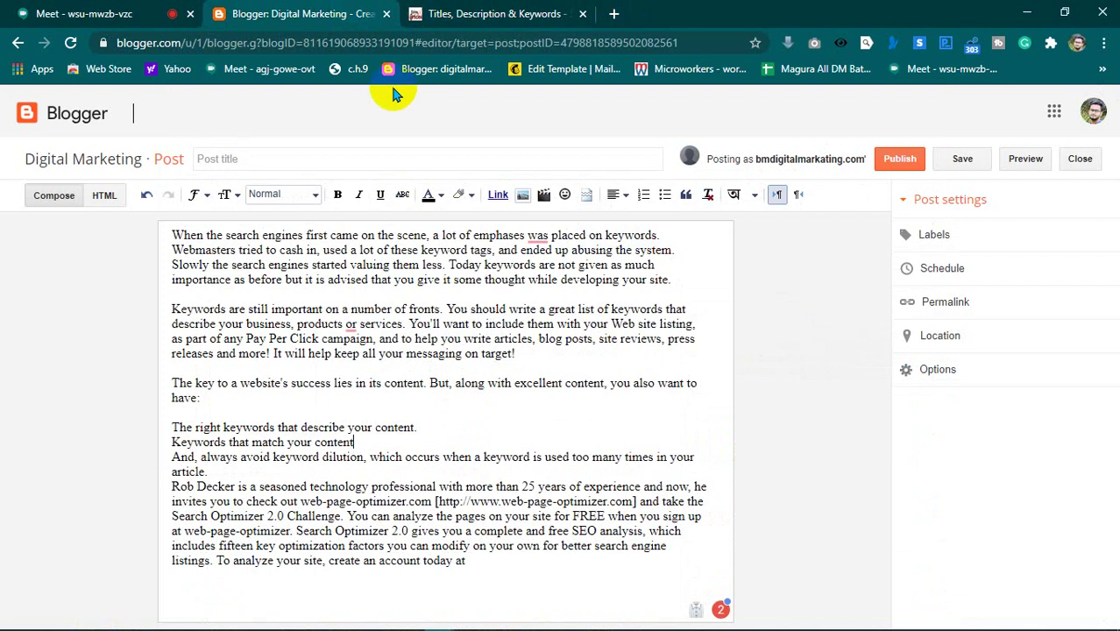
- Accept the Grammarly suggestions to add a comma before "or services" and to change "was" to "were" after "emphases"
mouse_move(363, 324)
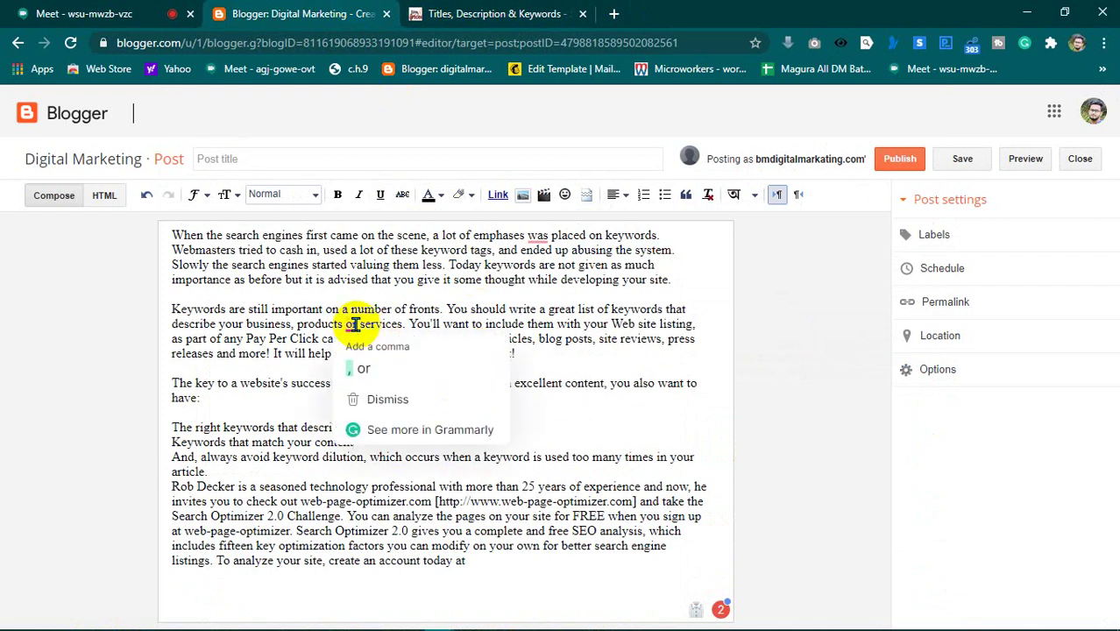
left_click(364, 370)
mouse_move(537, 237)
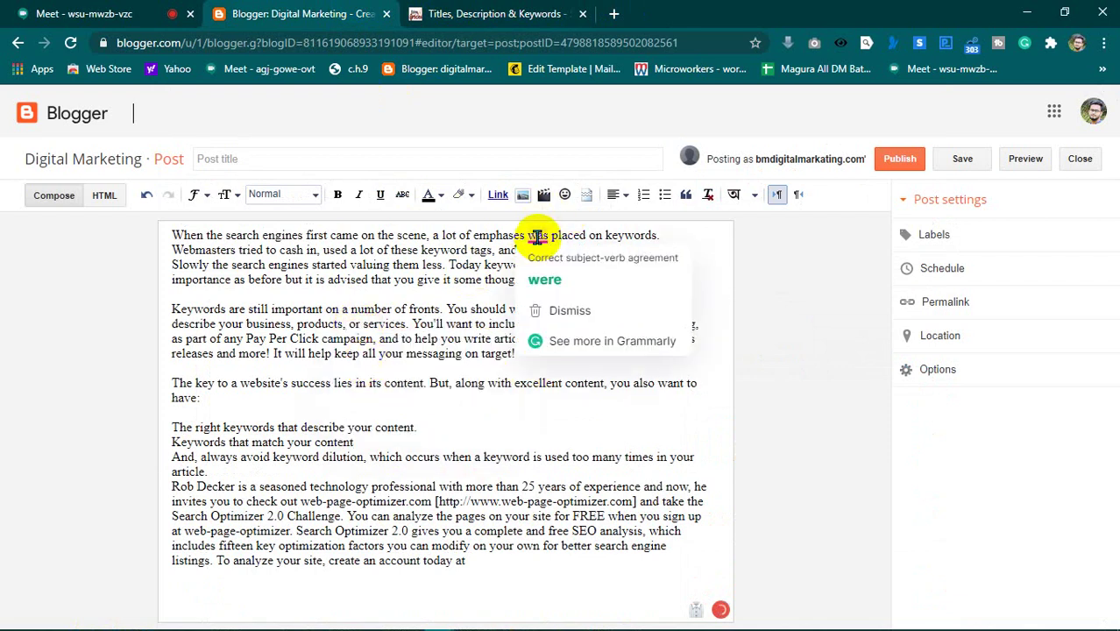
left_click(544, 279)
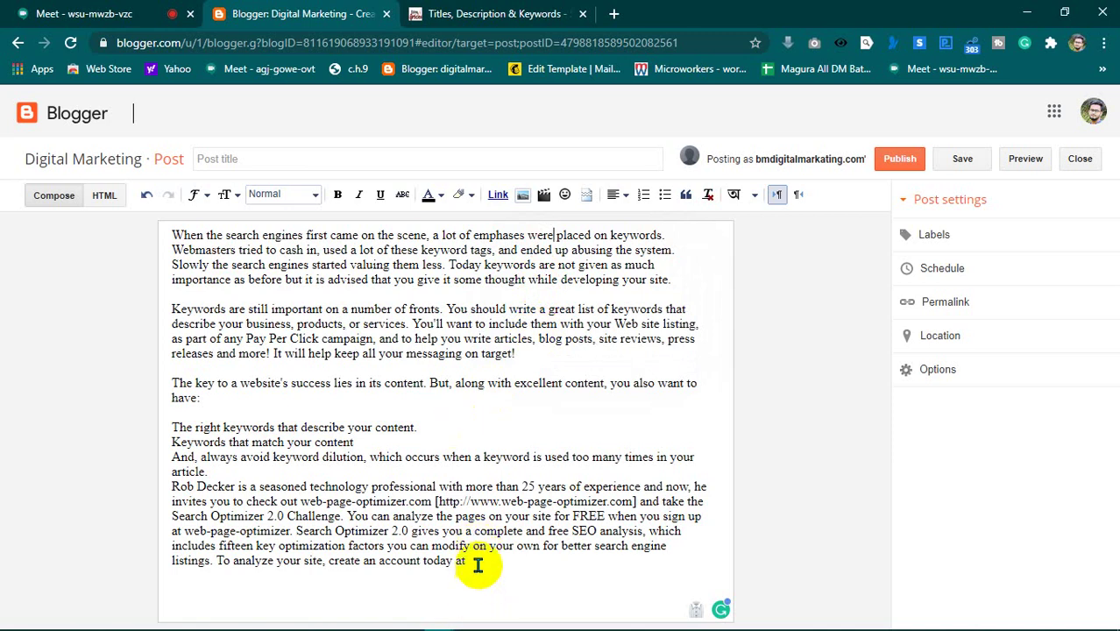
left_click(447, 438)
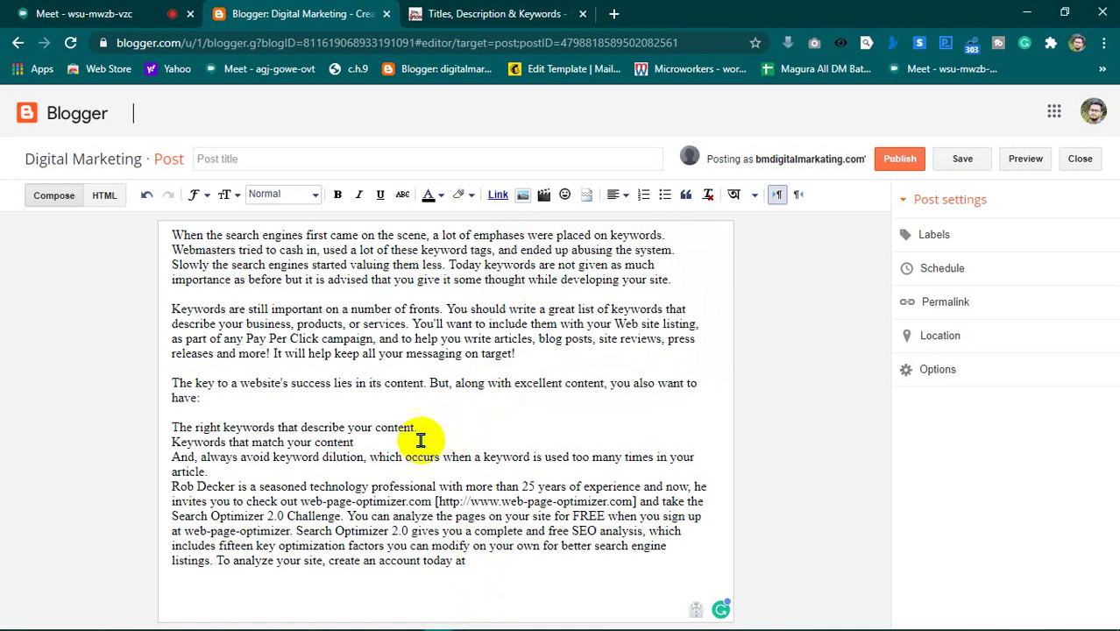
left_click(426, 439)
left_click(428, 425)
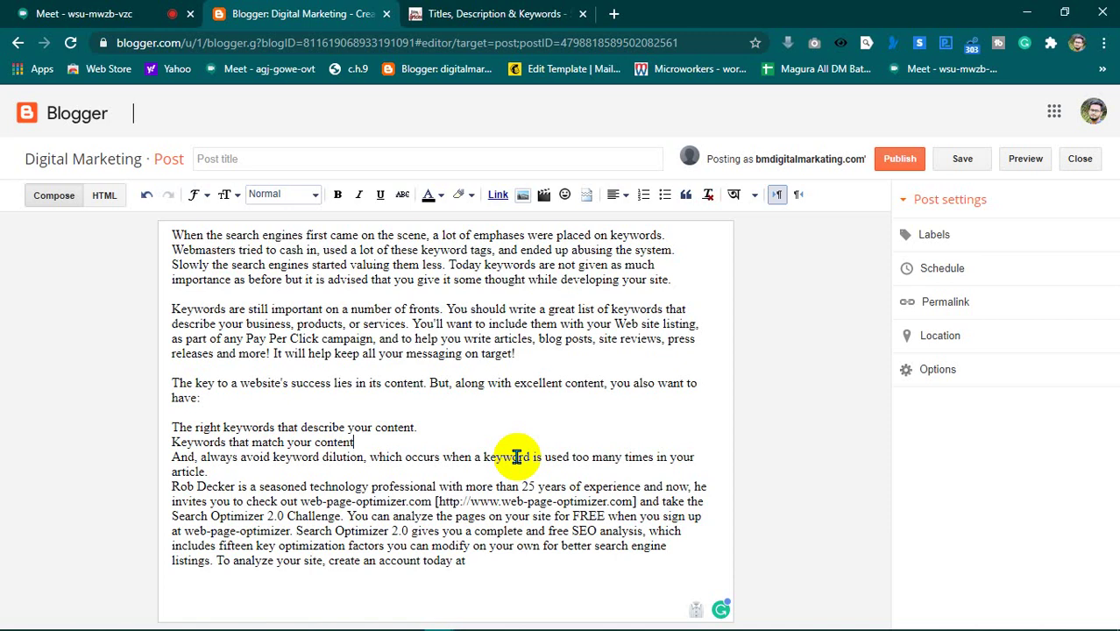
key("Down")
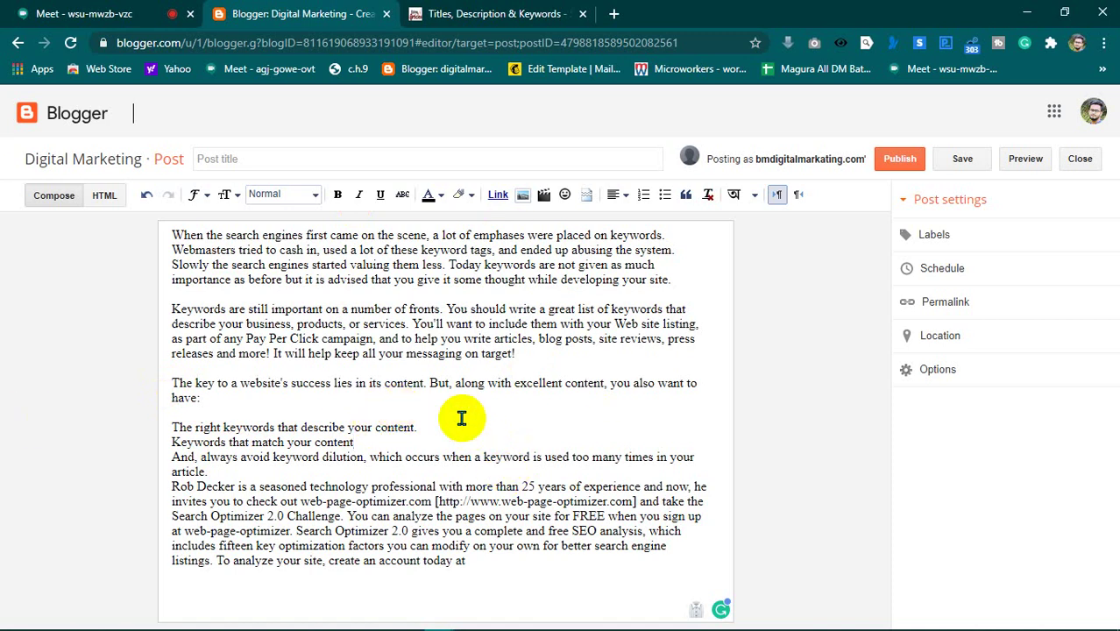
mouse_move(644, 626)
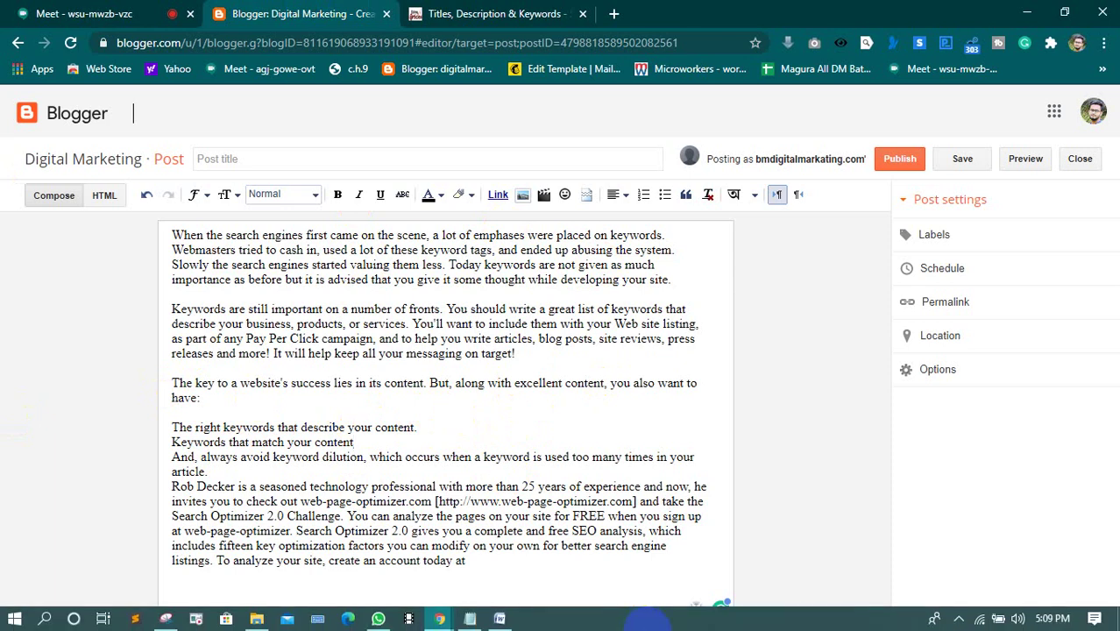
left_click(458, 400)
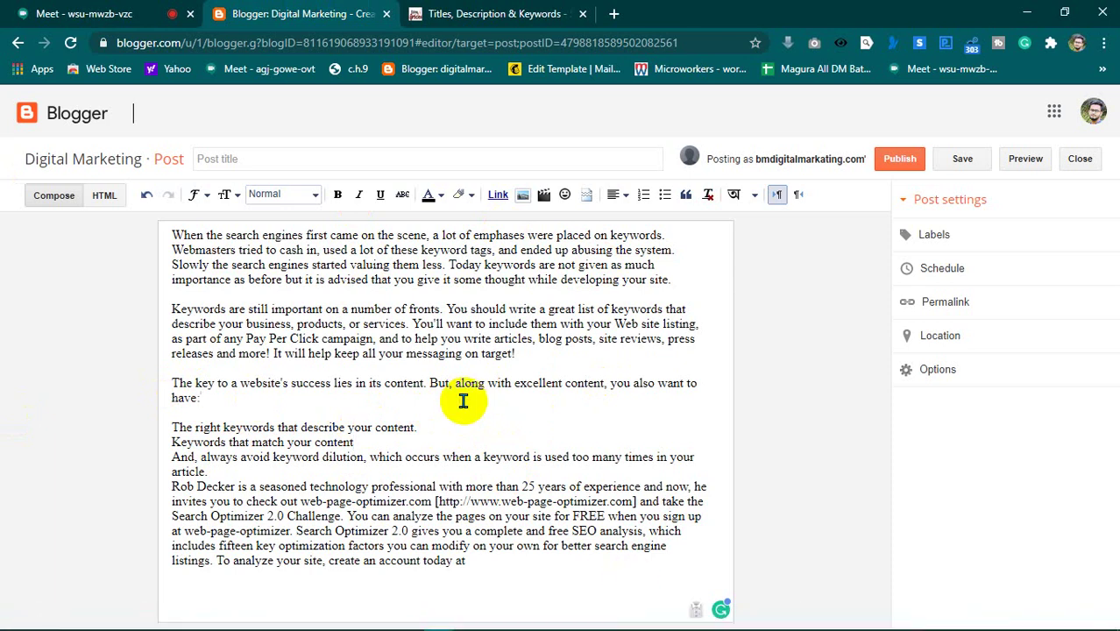
left_click(396, 408)
key("Left")
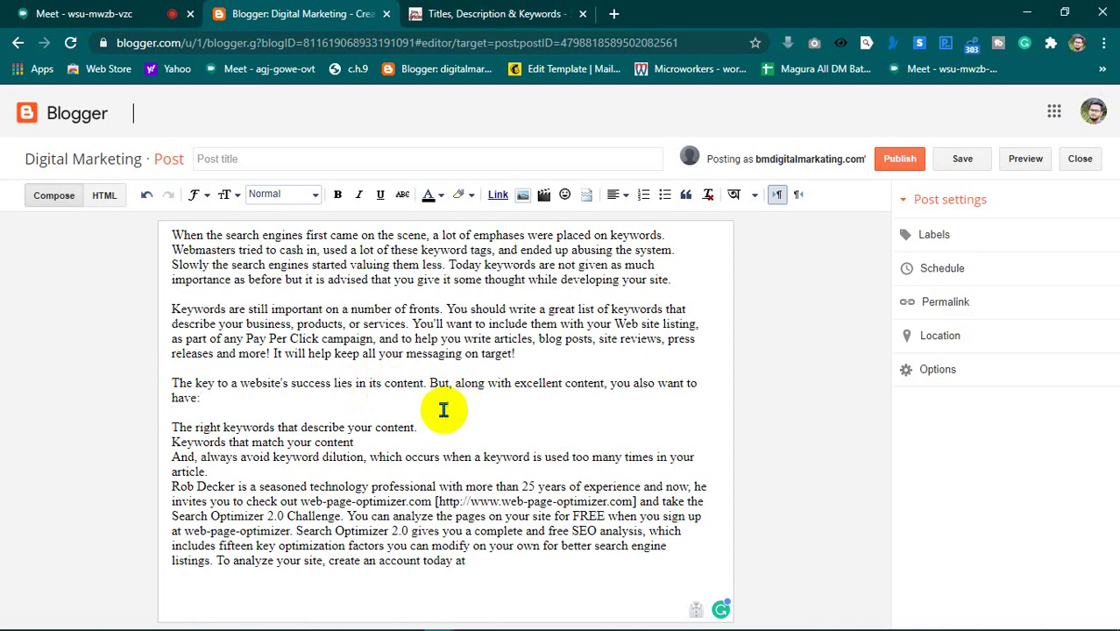
left_click(444, 410)
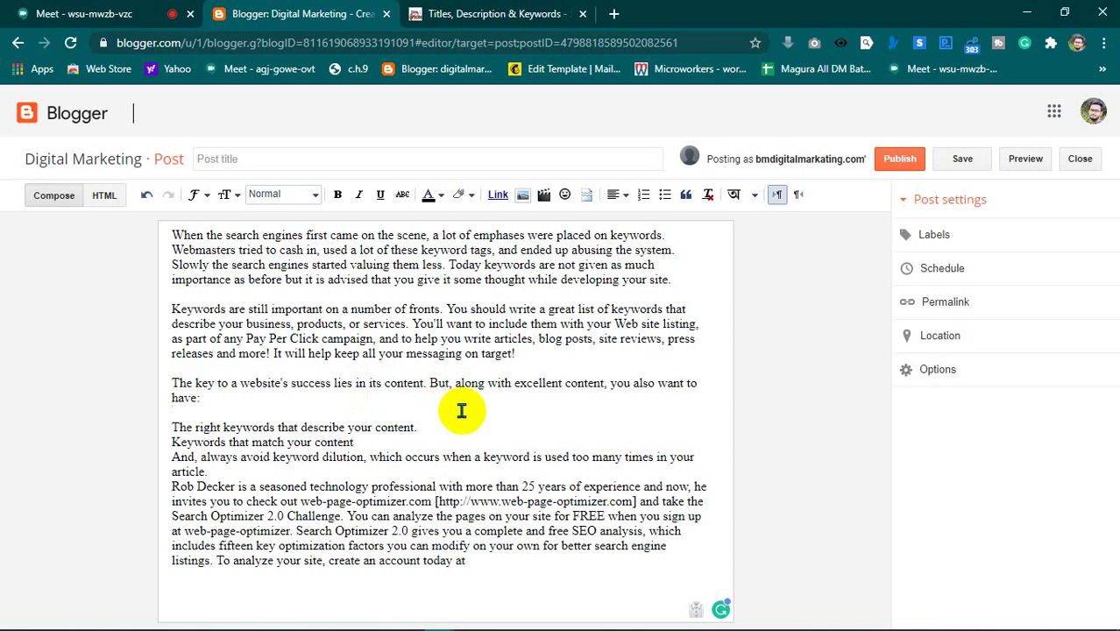
- Copy the article title "Titles, Description & Keywords - Still the Big Three" from the EzineArticles page
key("ctrl+Tab")
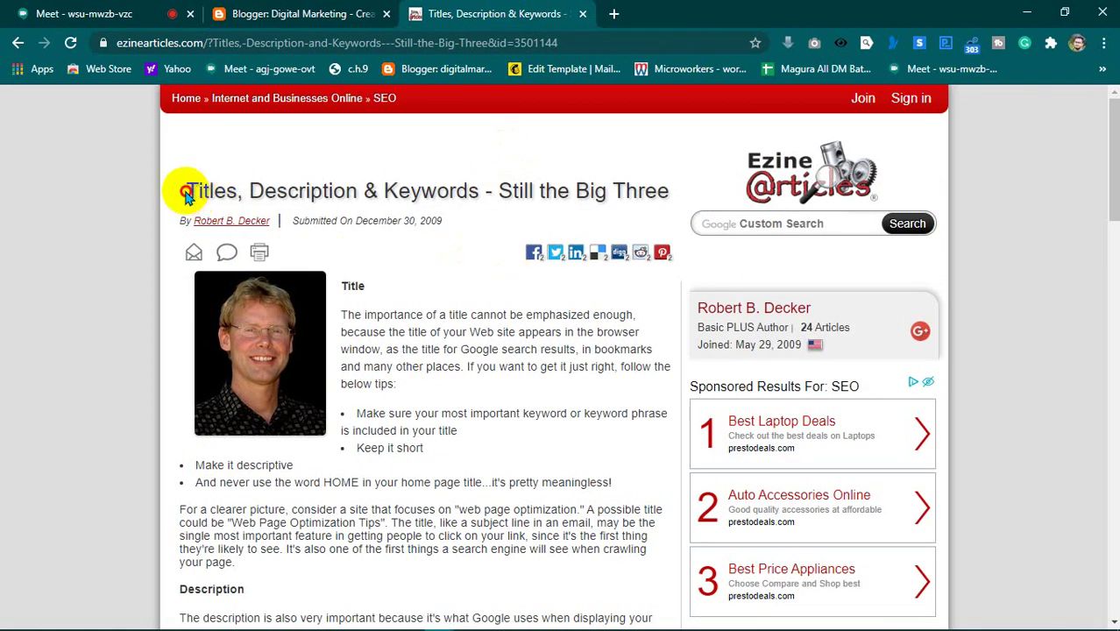
left_click_drag(187, 191, 653, 200)
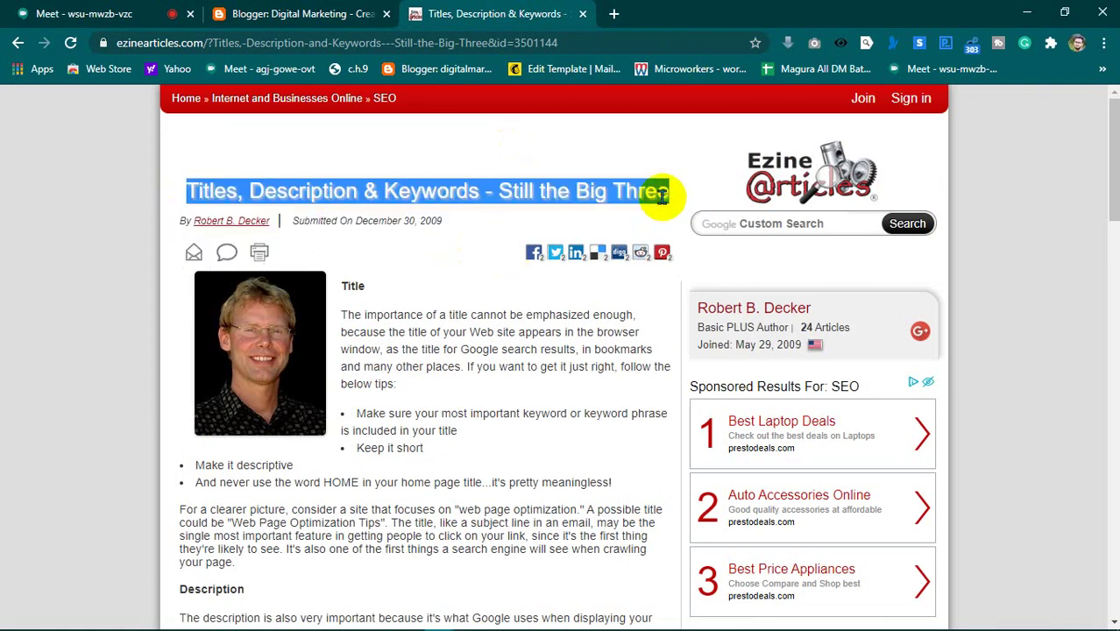
right_click(625, 191)
left_click(649, 200)
left_click(624, 162)
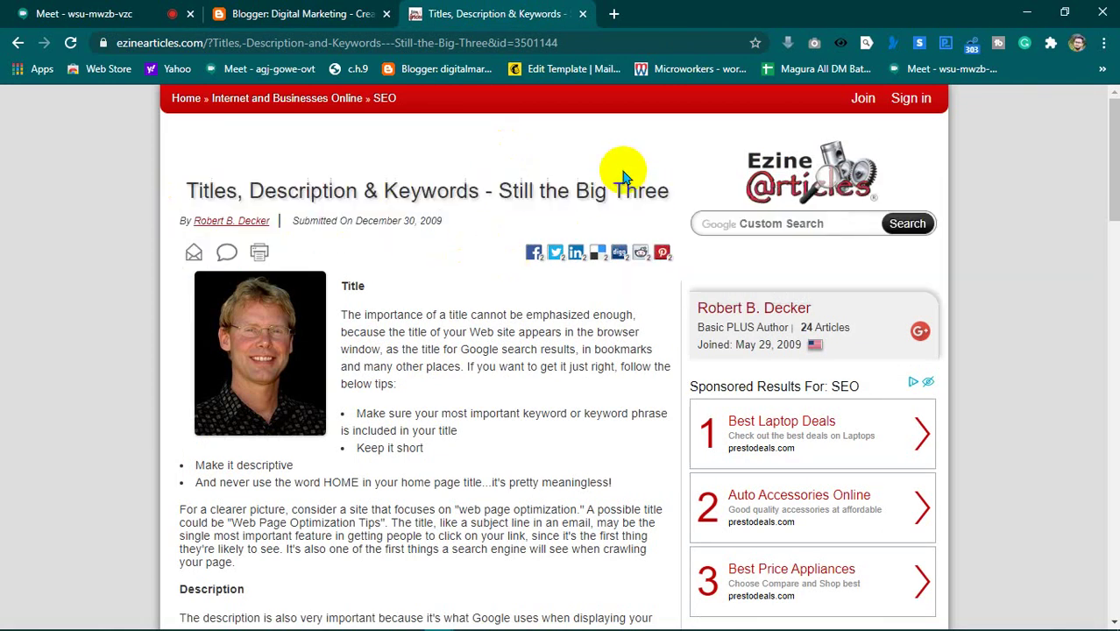
- Paste the copied article title into the title field of the Blogger post
left_click(307, 13)
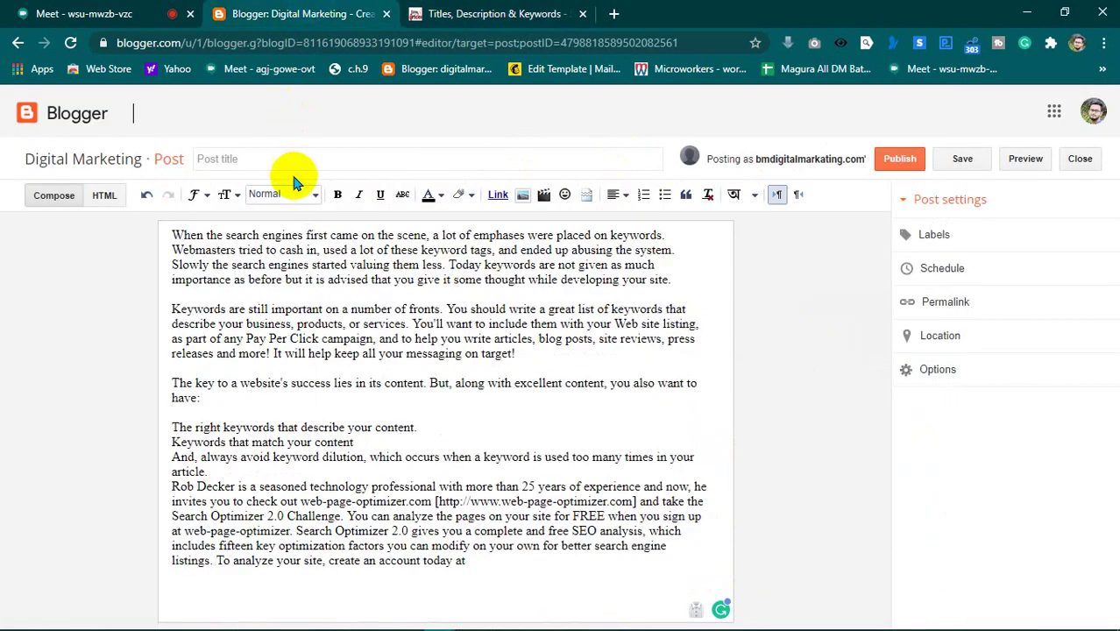
left_click(329, 160)
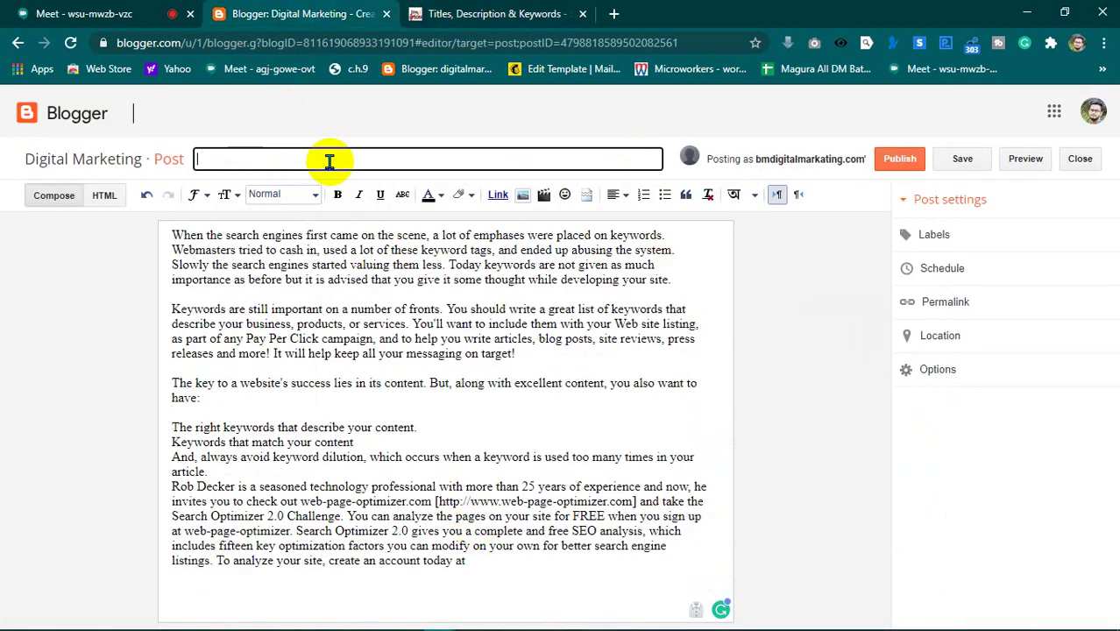
right_click(330, 160)
left_click(371, 291)
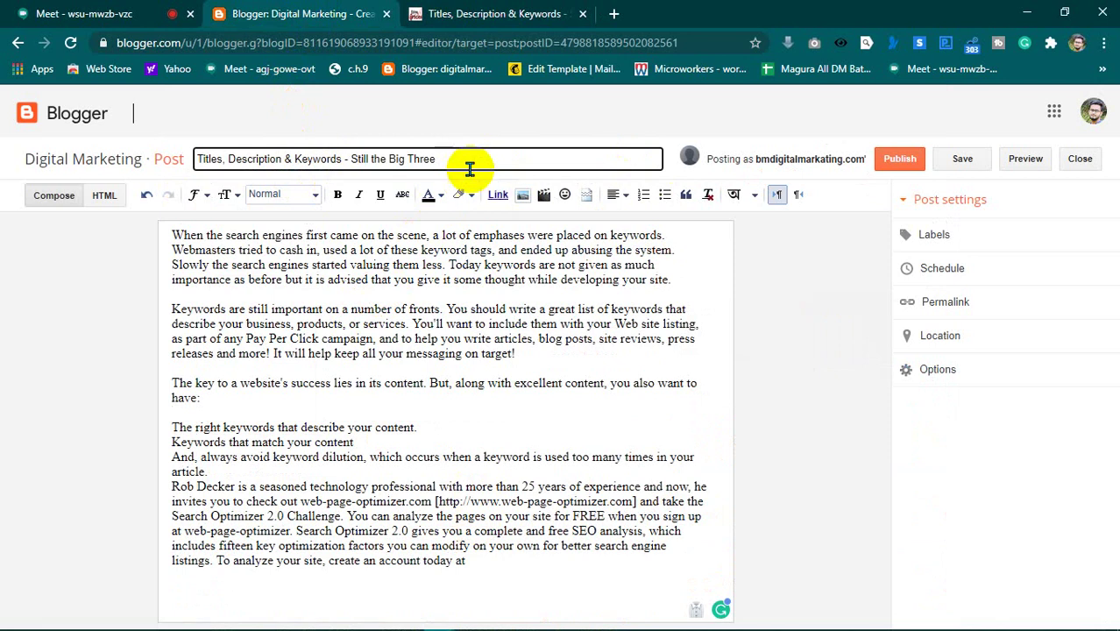
left_click(433, 425)
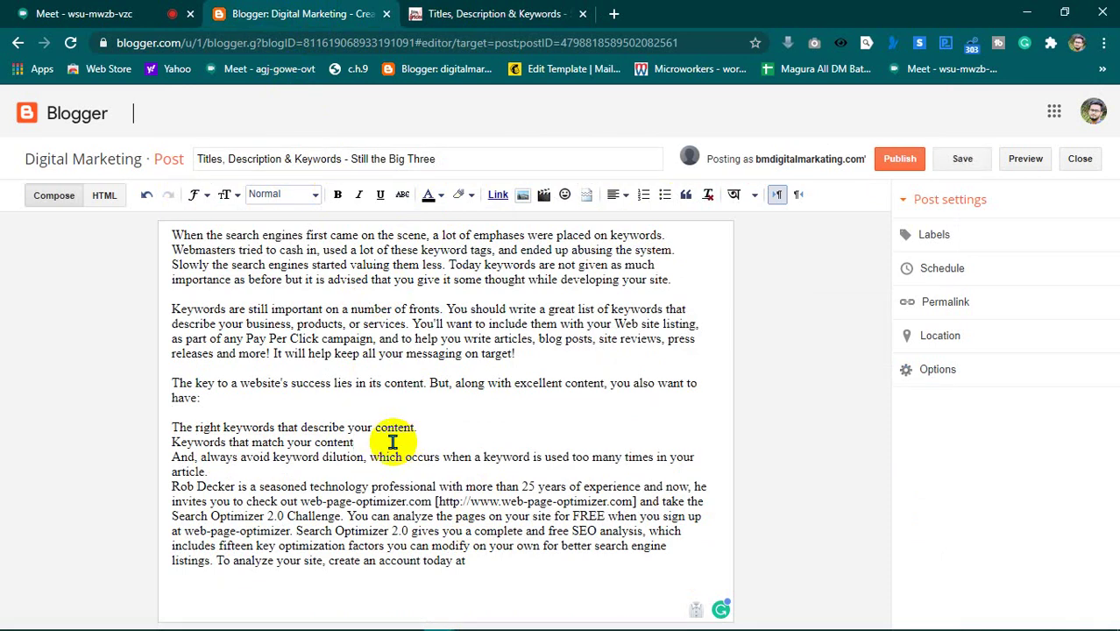
left_click(393, 441)
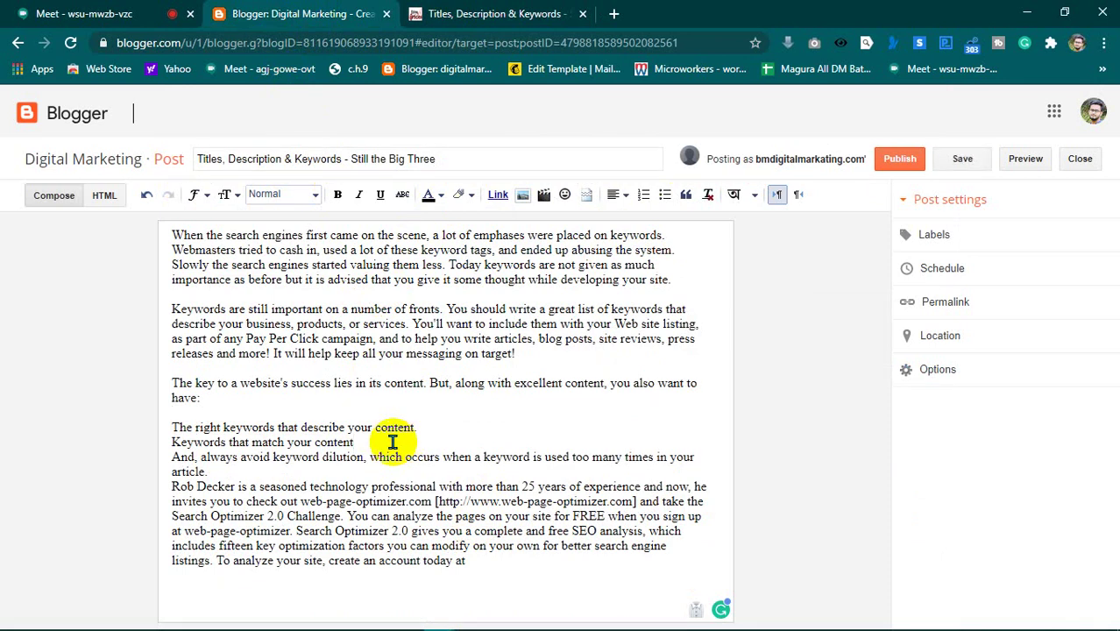
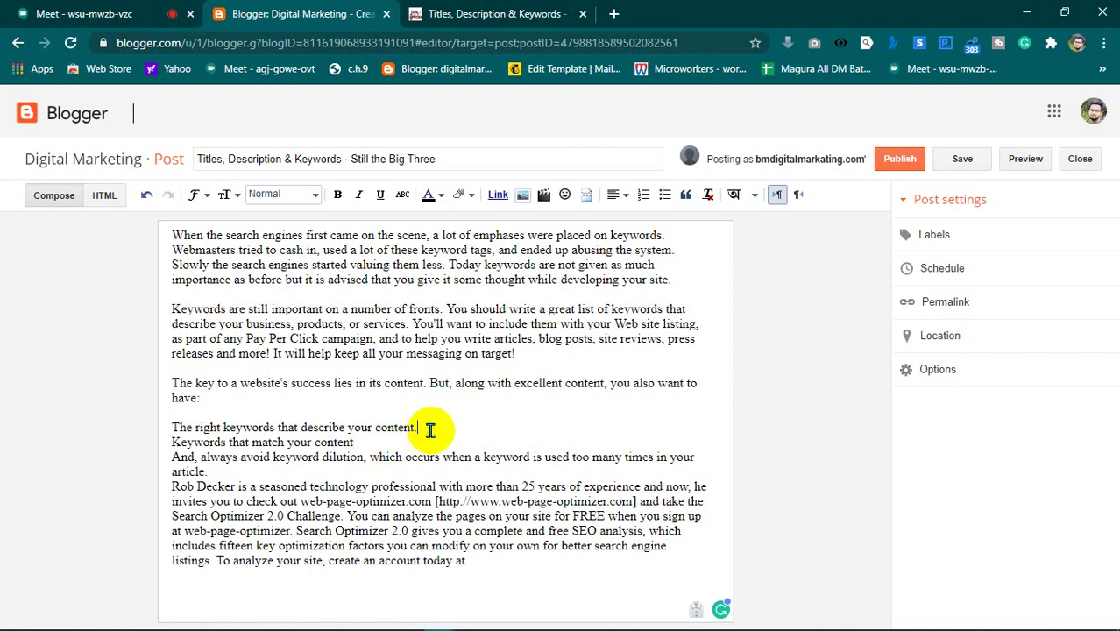
left_click(465, 156)
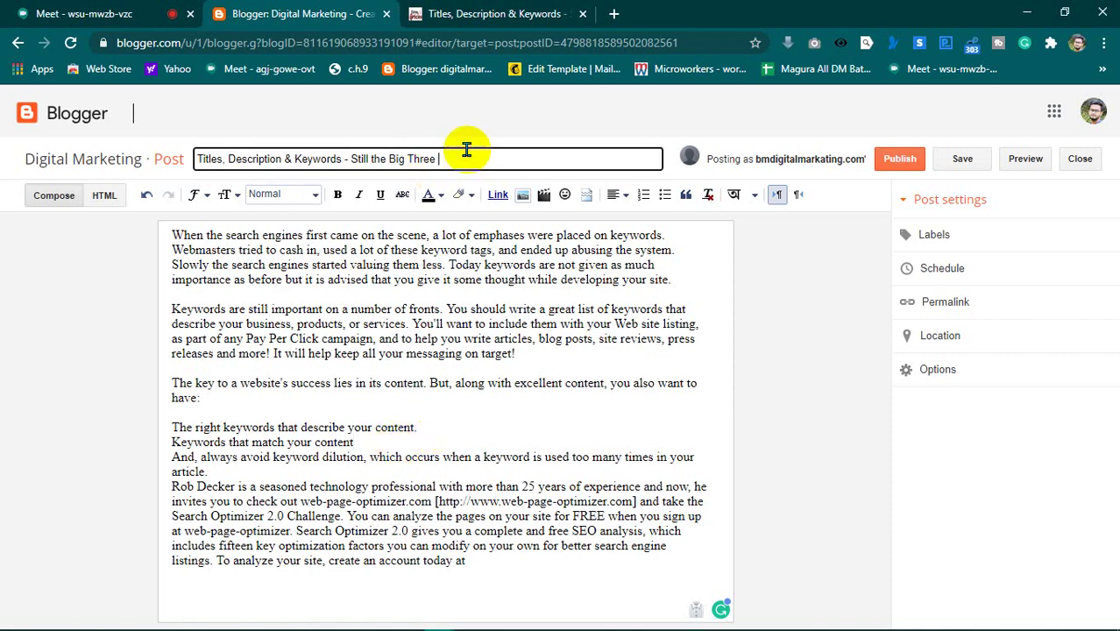
left_click(231, 159)
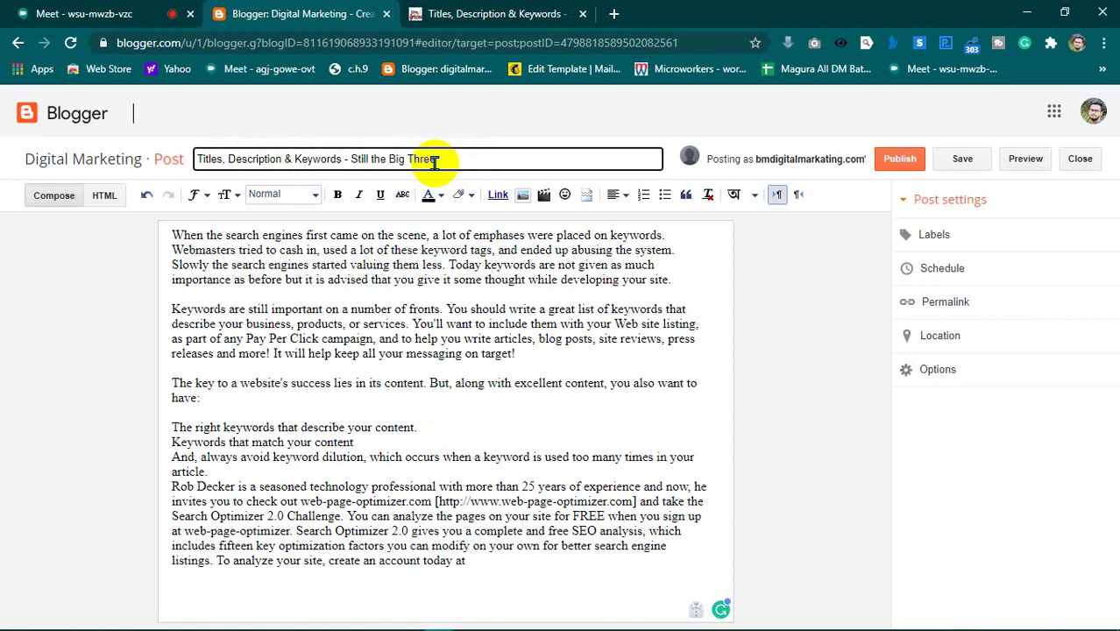
left_click(438, 435)
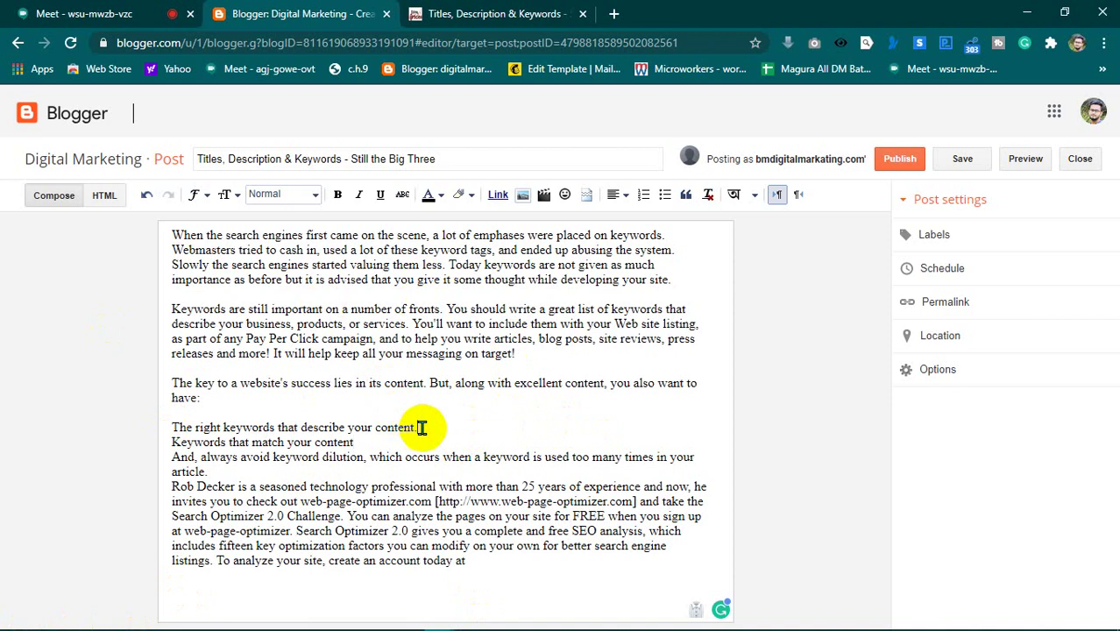
left_click(422, 427)
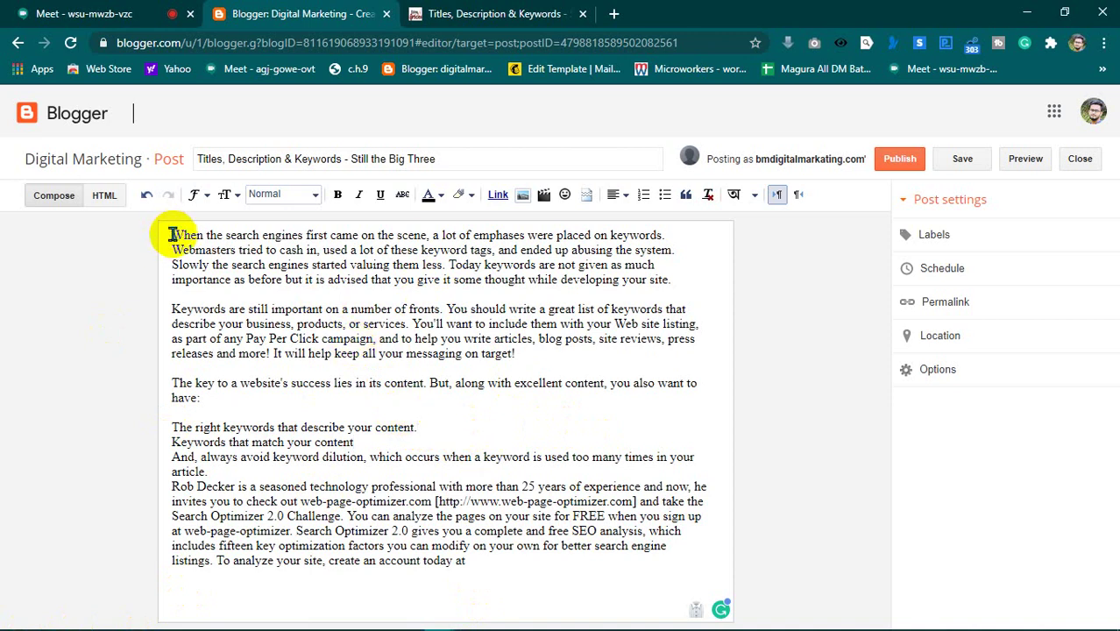
- Center-align the post's first paragraph, which begins "When the search engines first came on the scene"
left_click_drag(172, 234, 673, 283)
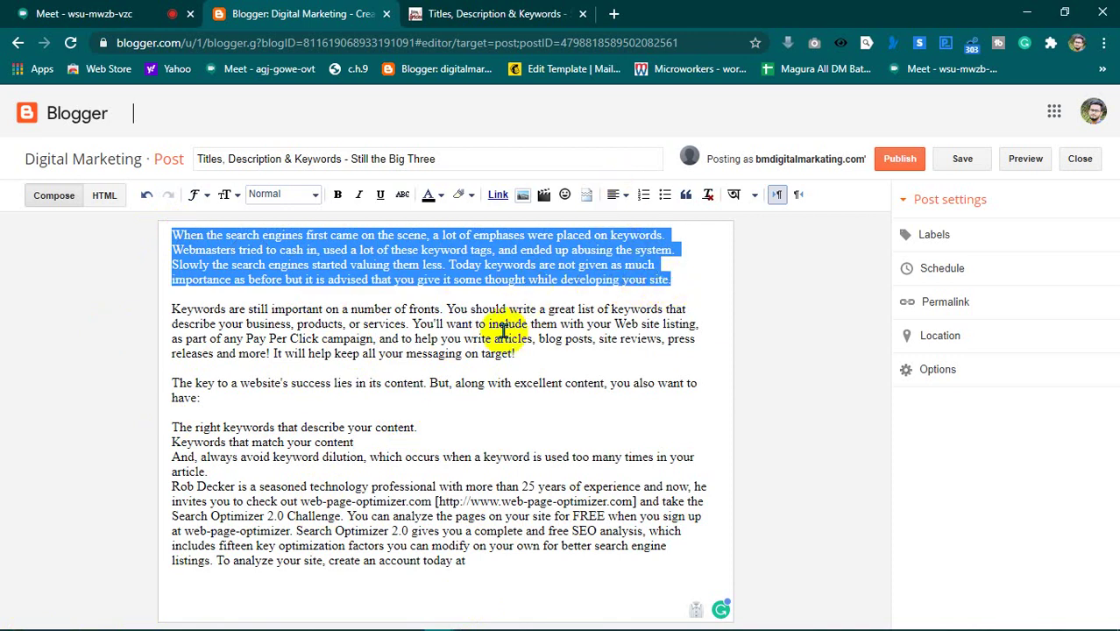
left_click(617, 195)
left_click(634, 238)
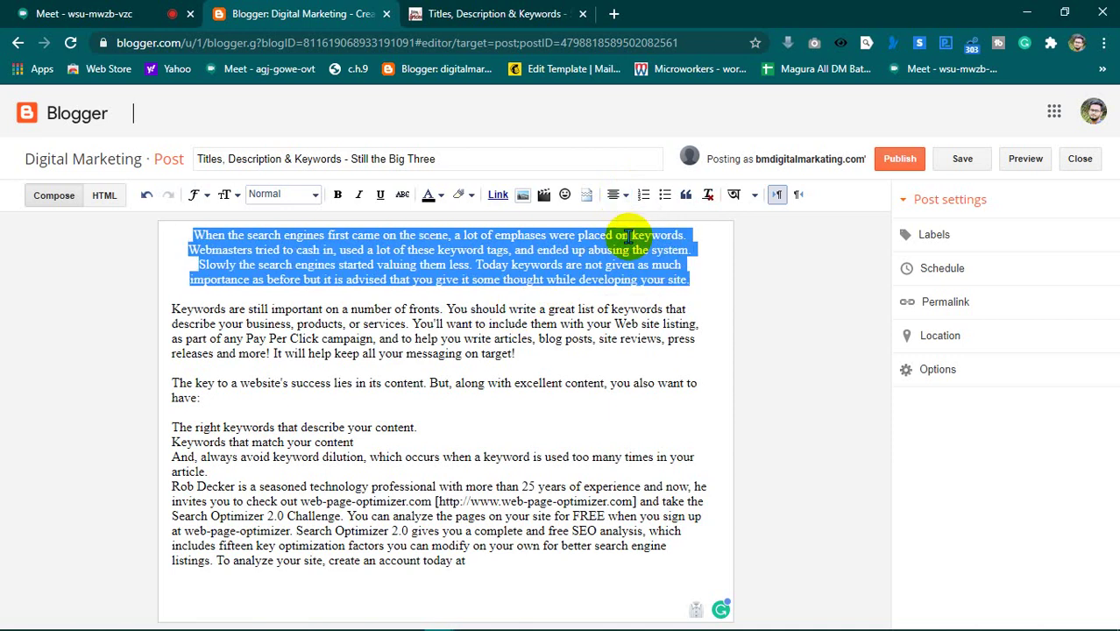
left_click(615, 277)
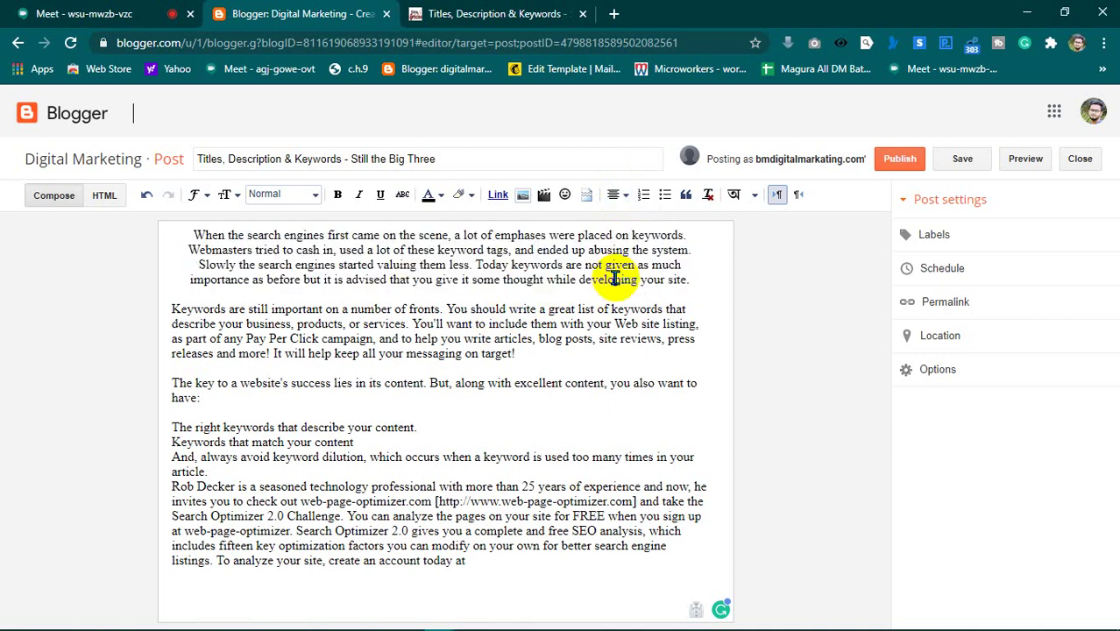
- Insert two blank lines above the first paragraph of the post body
left_click(191, 235)
key("Return")
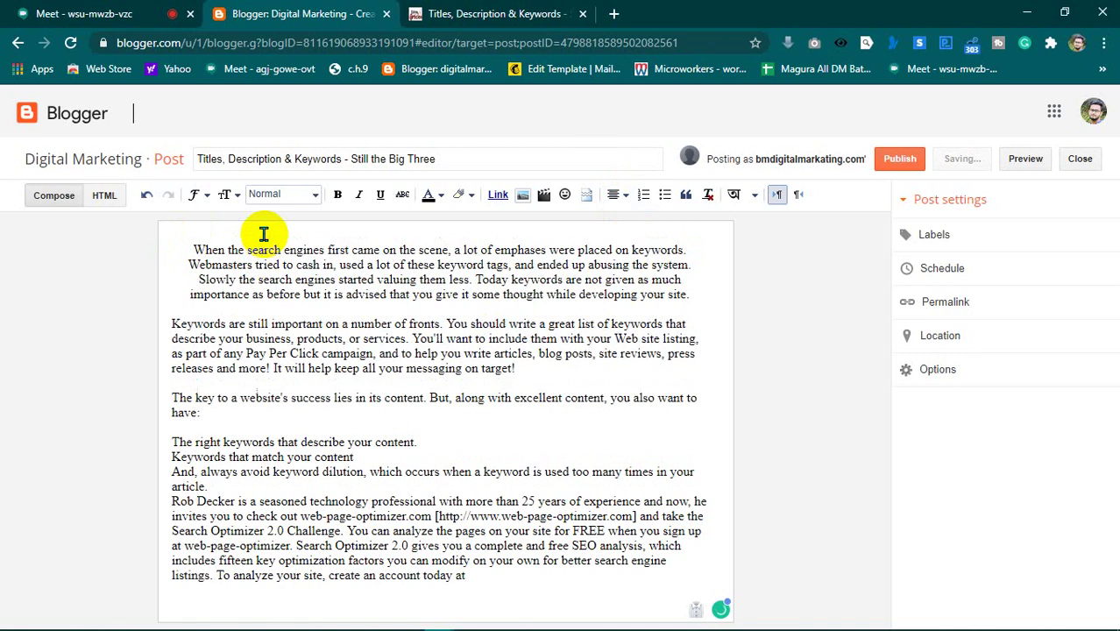
key("Return")
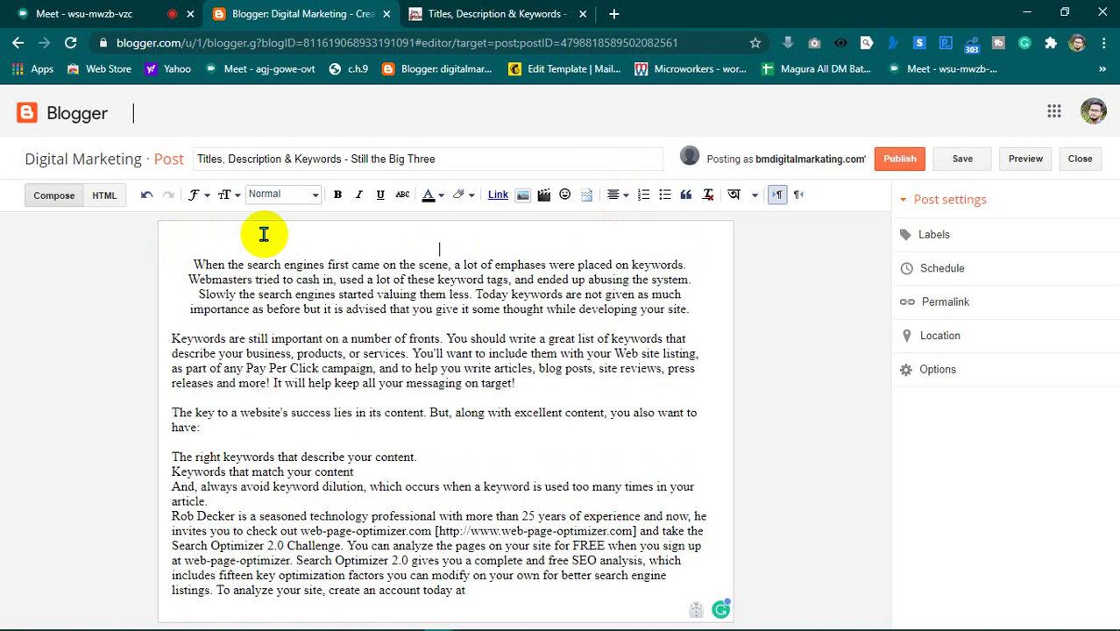
- Copy "Description & Keywords" from the post title and place the cursor in the blank space above the first paragraph
left_click_drag(226, 159, 340, 161)
key("ctrl+c")
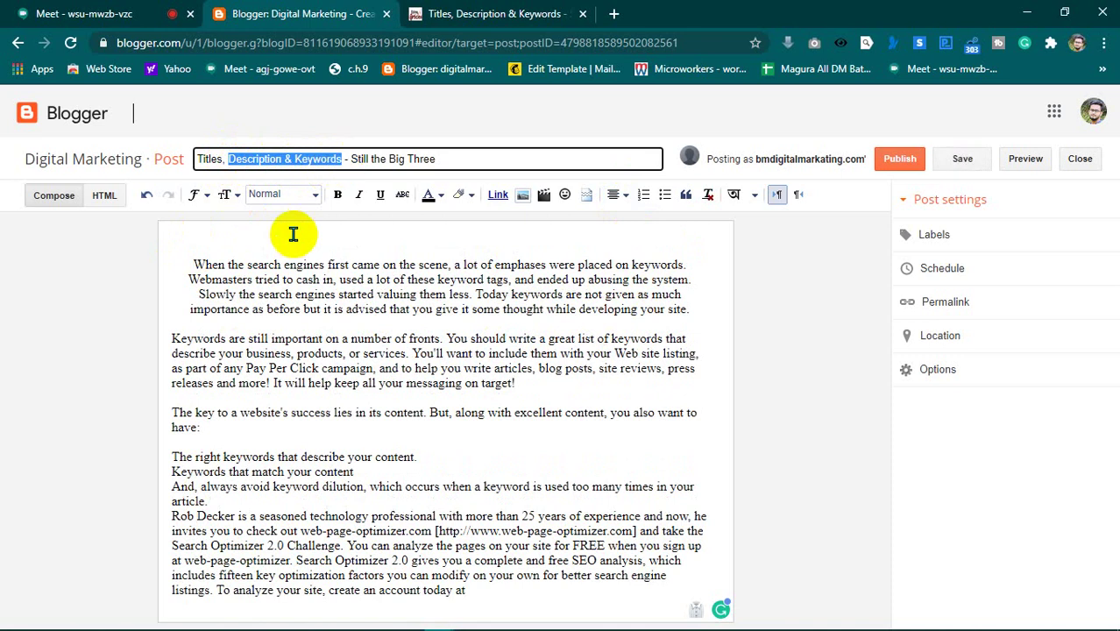
left_click(466, 237)
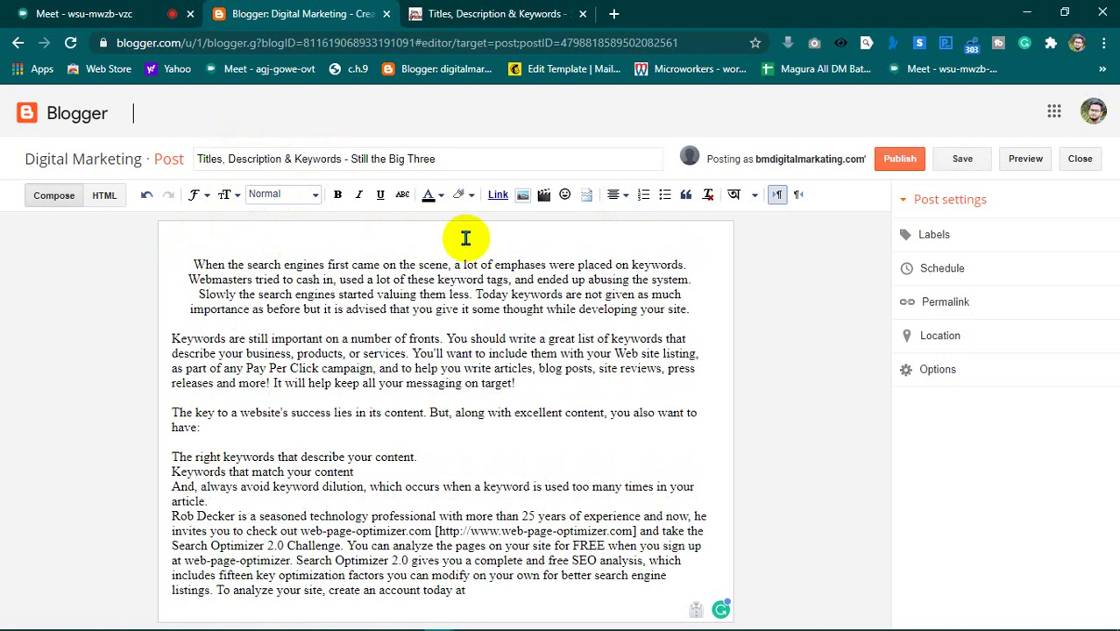
- Paste the heading "Description & Keywords" at the start of the post body and set its font size to Largest
key("ctrl+v")
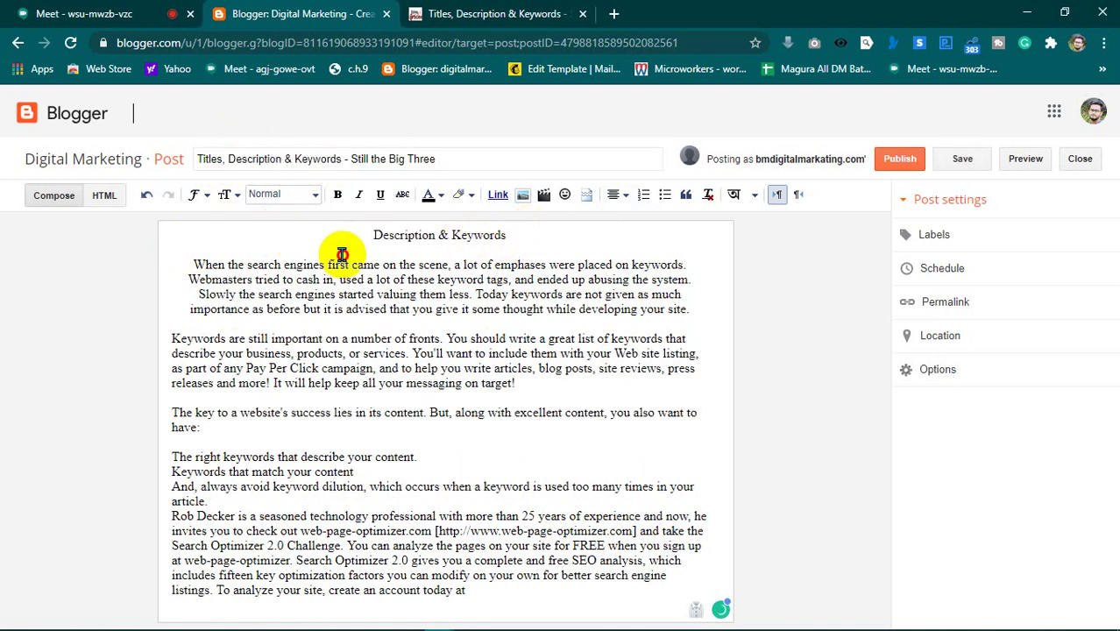
triple_click(355, 234)
left_click(313, 197)
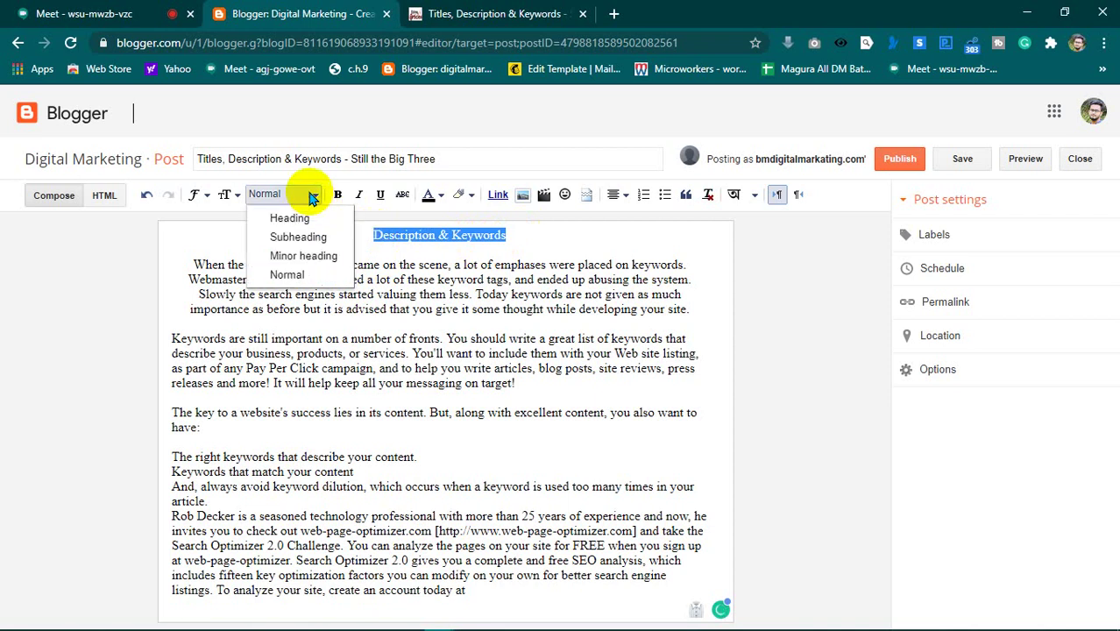
left_click(223, 197)
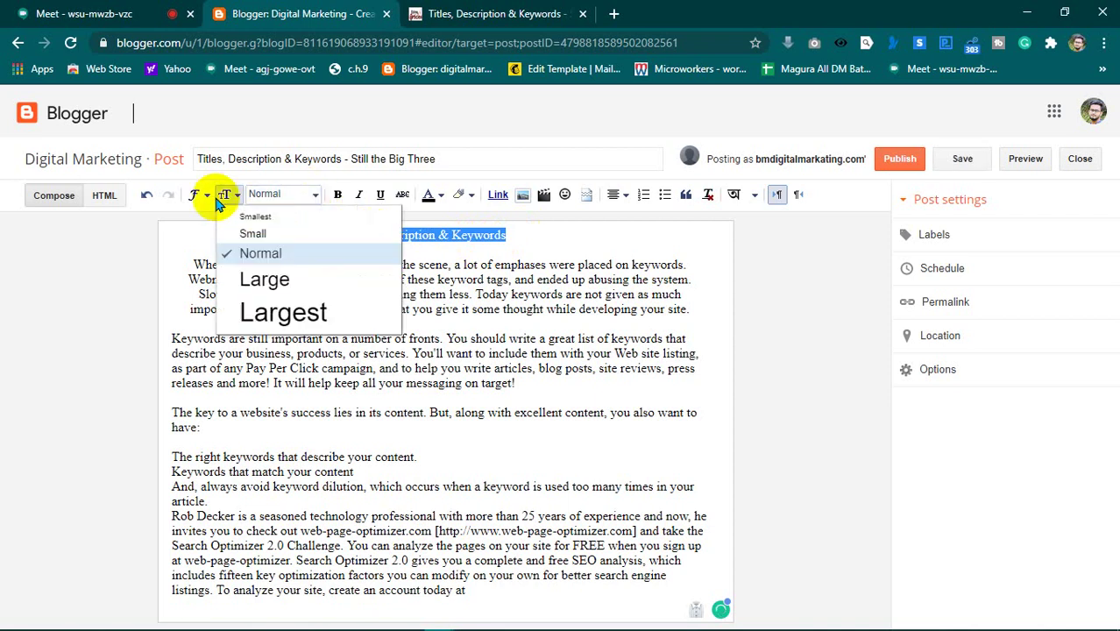
left_click(254, 312)
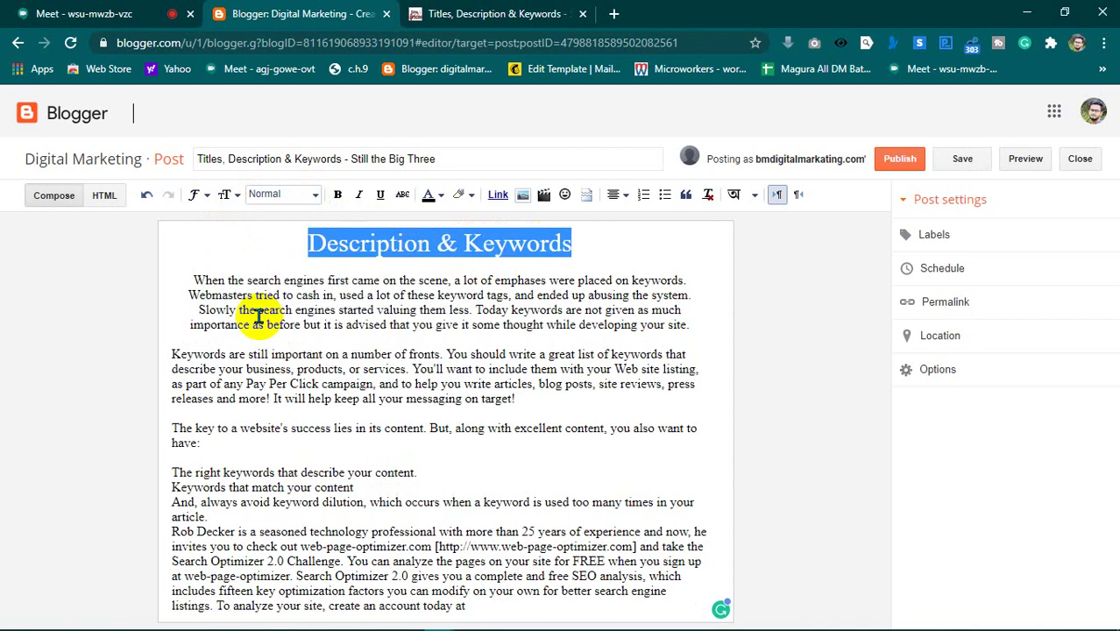
left_click(595, 258)
left_click_drag(592, 242, 292, 243)
left_click(292, 247)
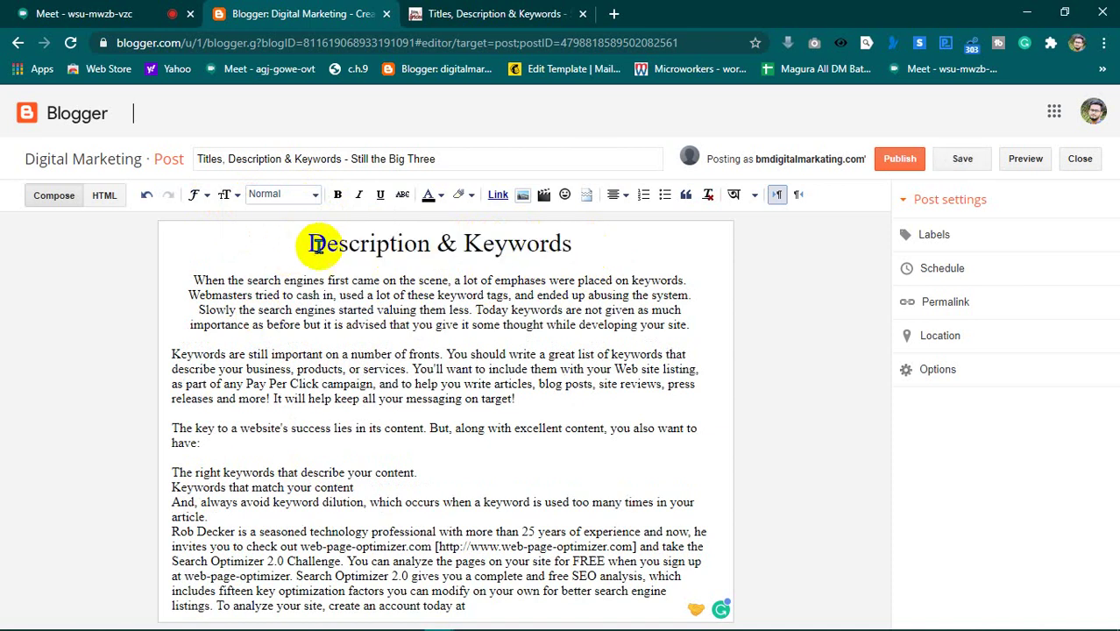
left_click(590, 245)
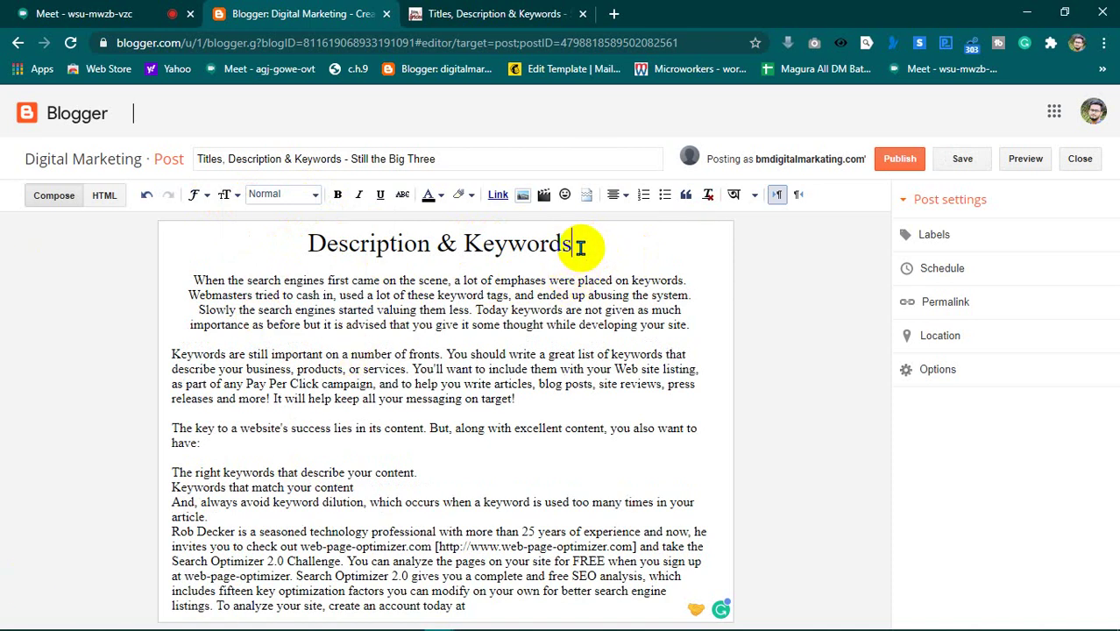
left_click_drag(579, 247, 522, 260)
left_click(296, 251)
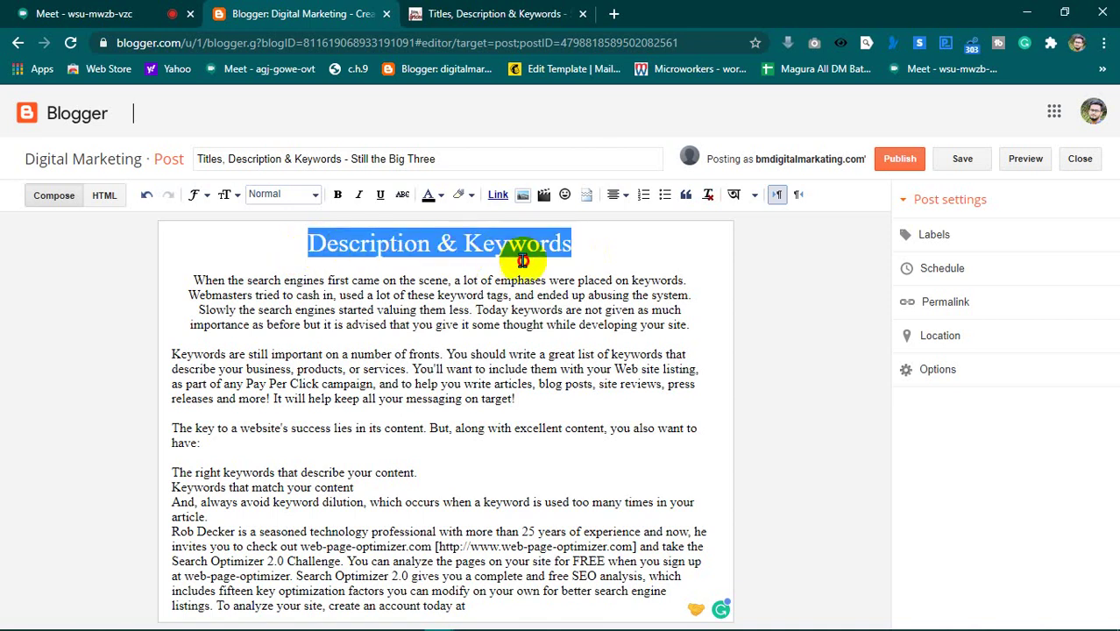
left_click(224, 196)
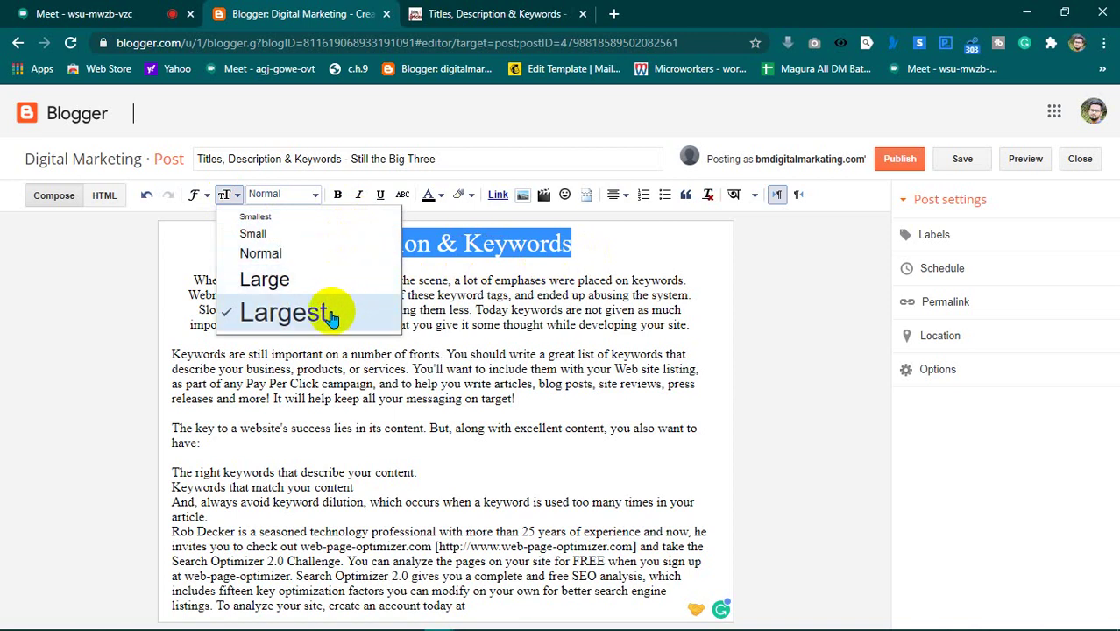
left_click(604, 251)
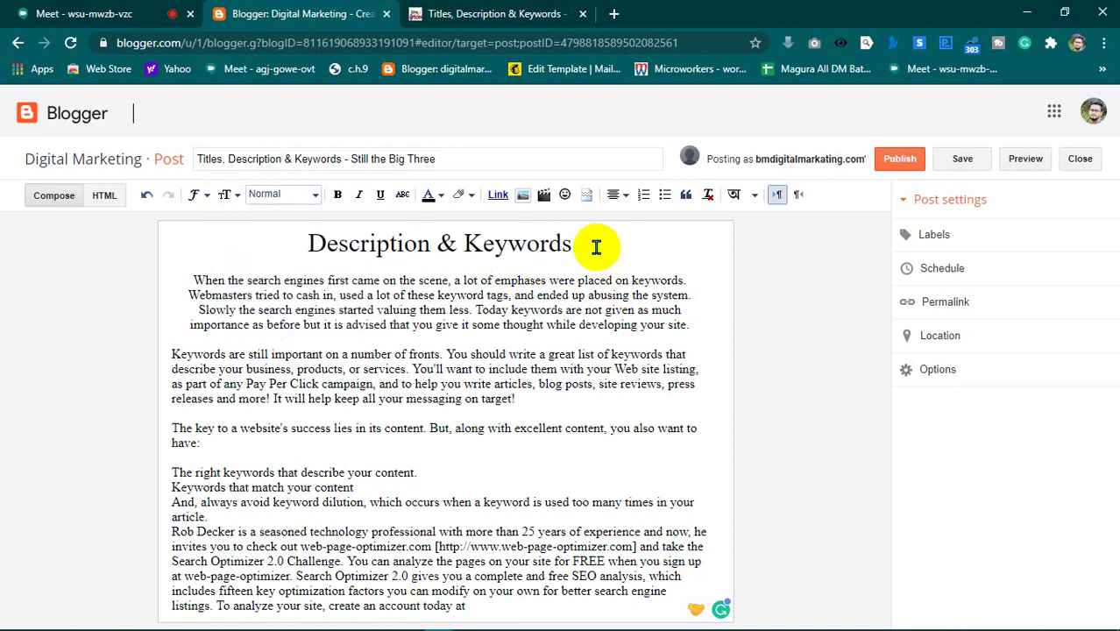
- Make the "Description & Keywords" heading in the post body bold
left_click_drag(583, 242, 209, 228)
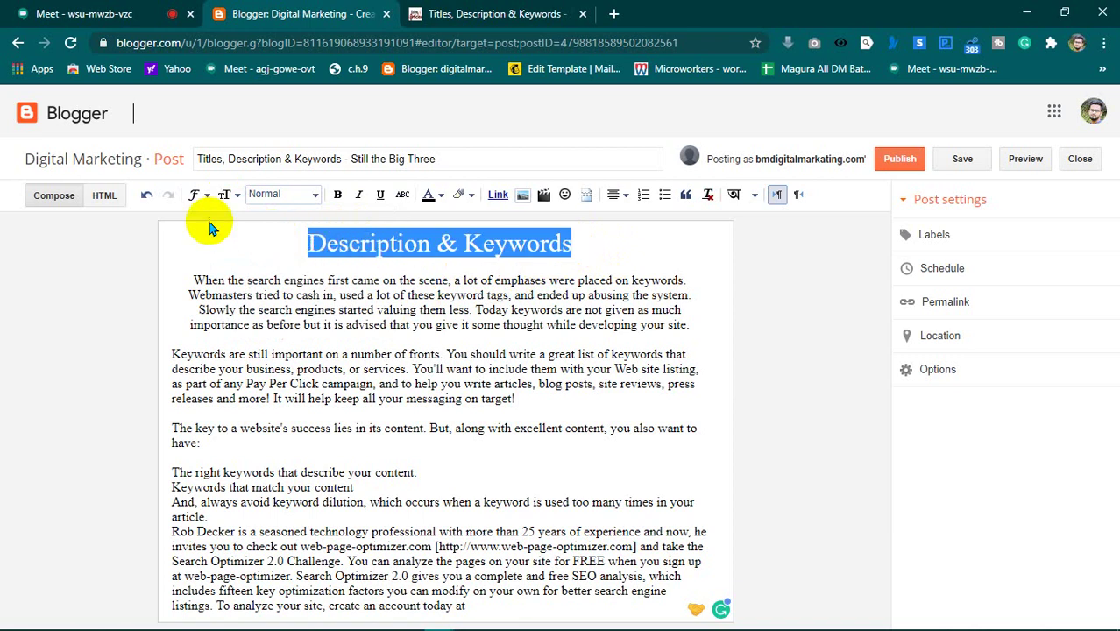
left_click(338, 197)
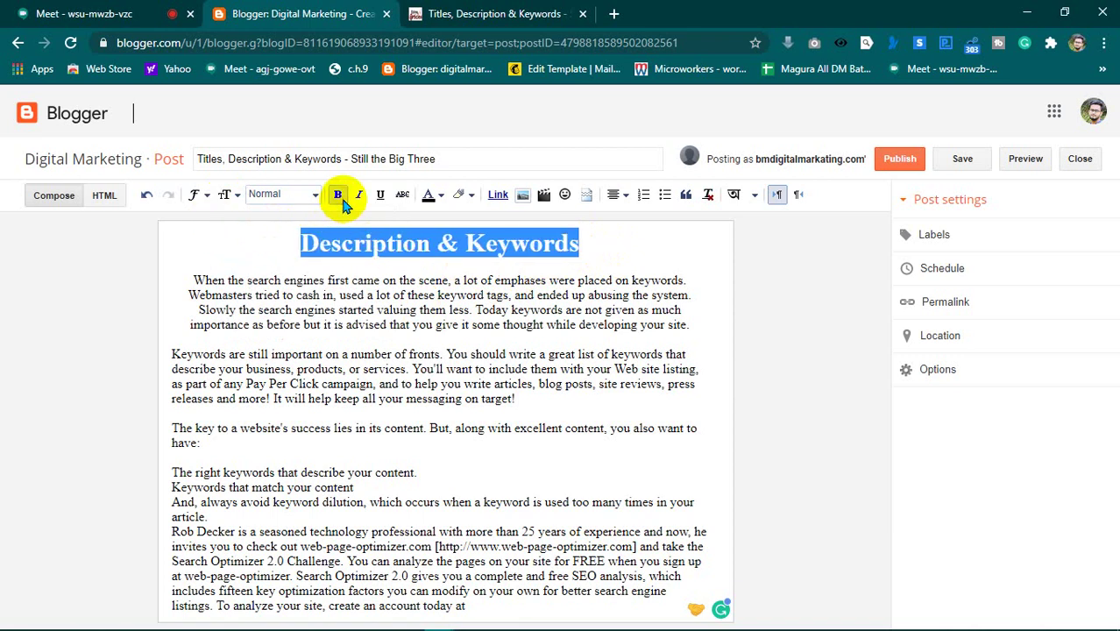
left_click(270, 251)
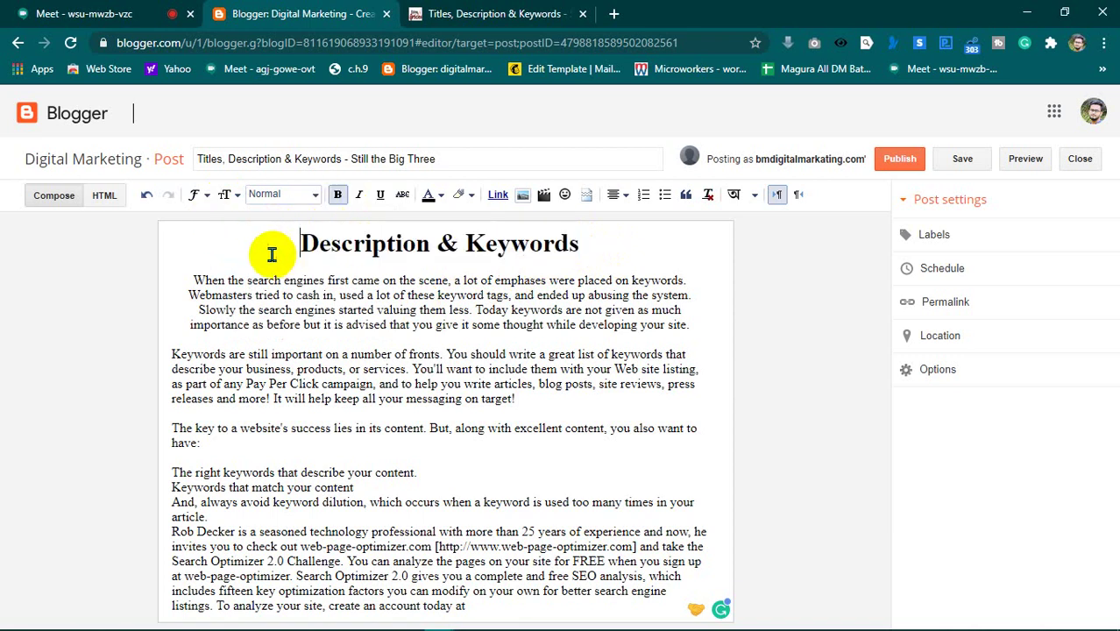
- Set the text color of the "Description & Keywords" heading to light orange
left_click(579, 245)
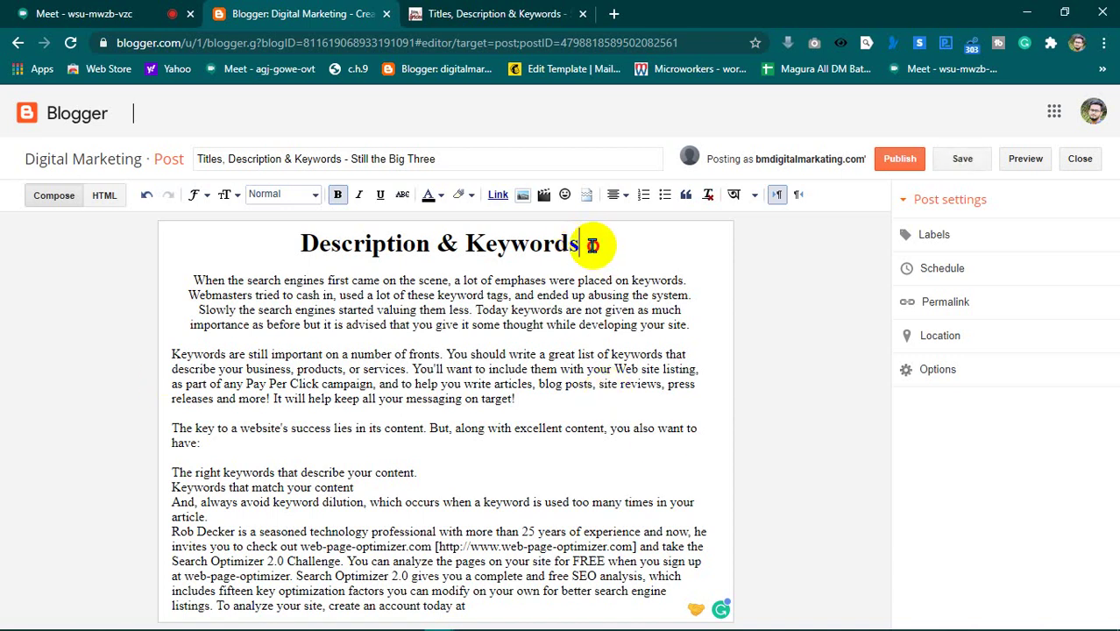
left_click_drag(592, 245, 260, 241)
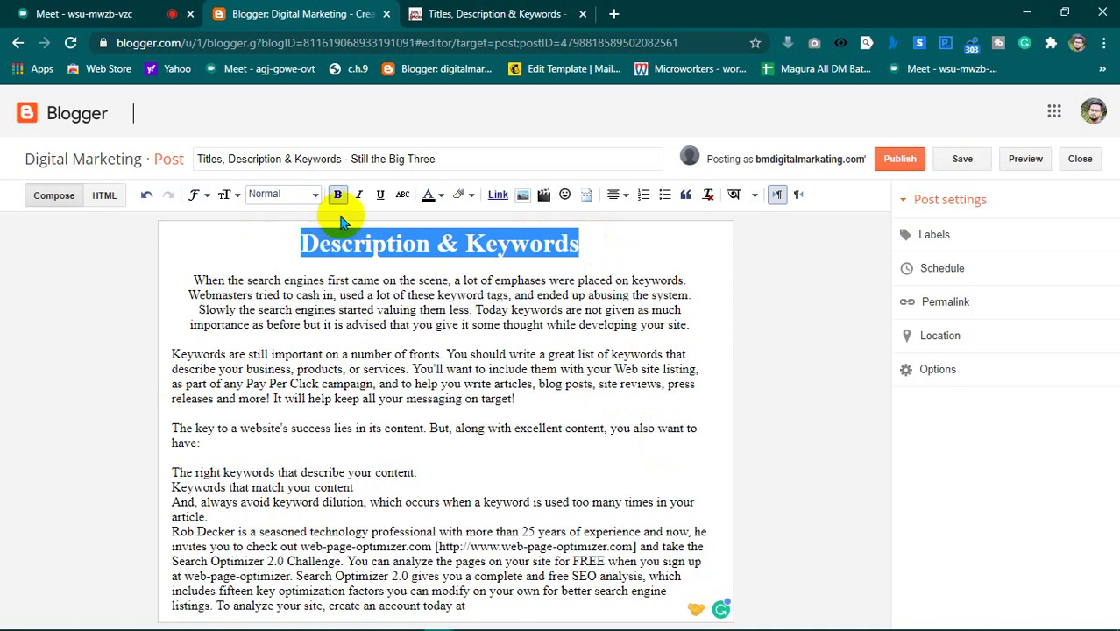
left_click(441, 197)
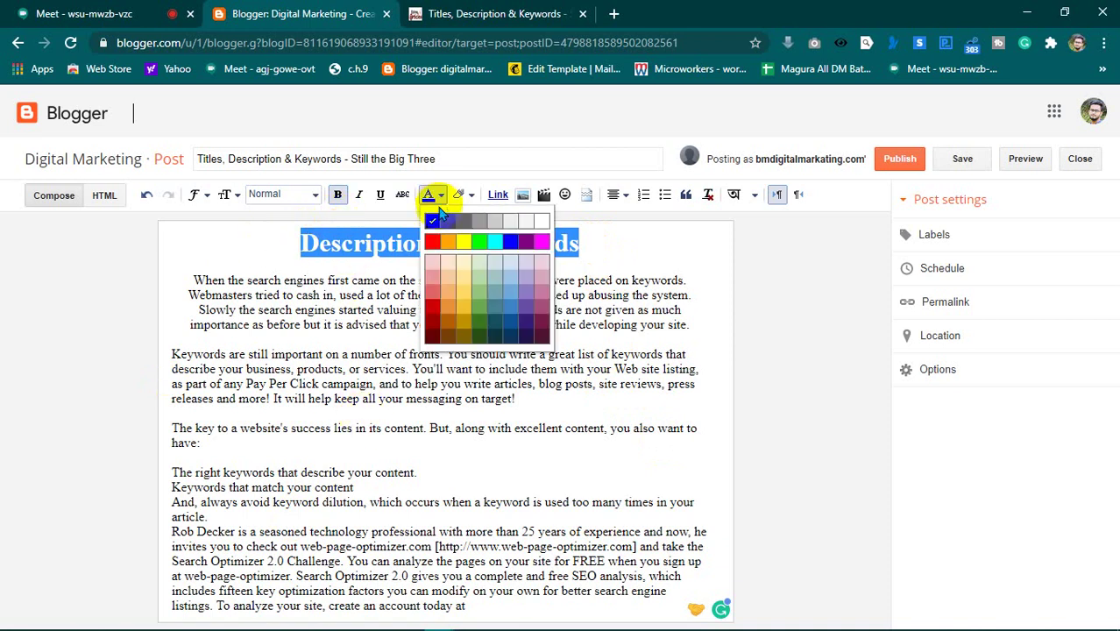
left_click(587, 243)
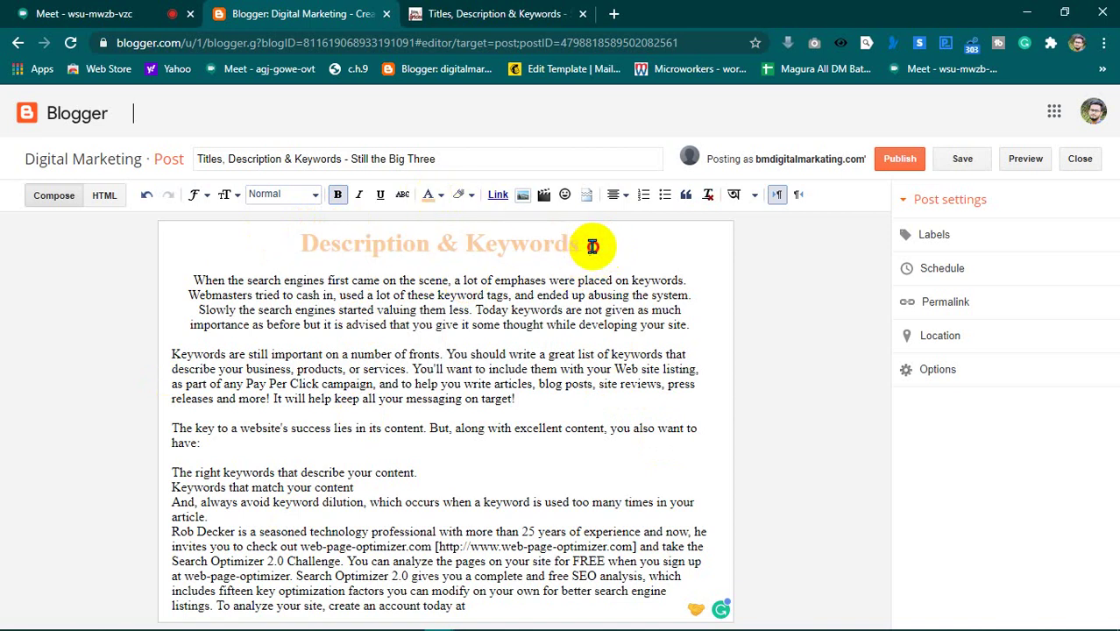
- Change the text color of the "Description & Keywords" heading to dark red
left_click_drag(593, 242, 290, 241)
left_click(428, 194)
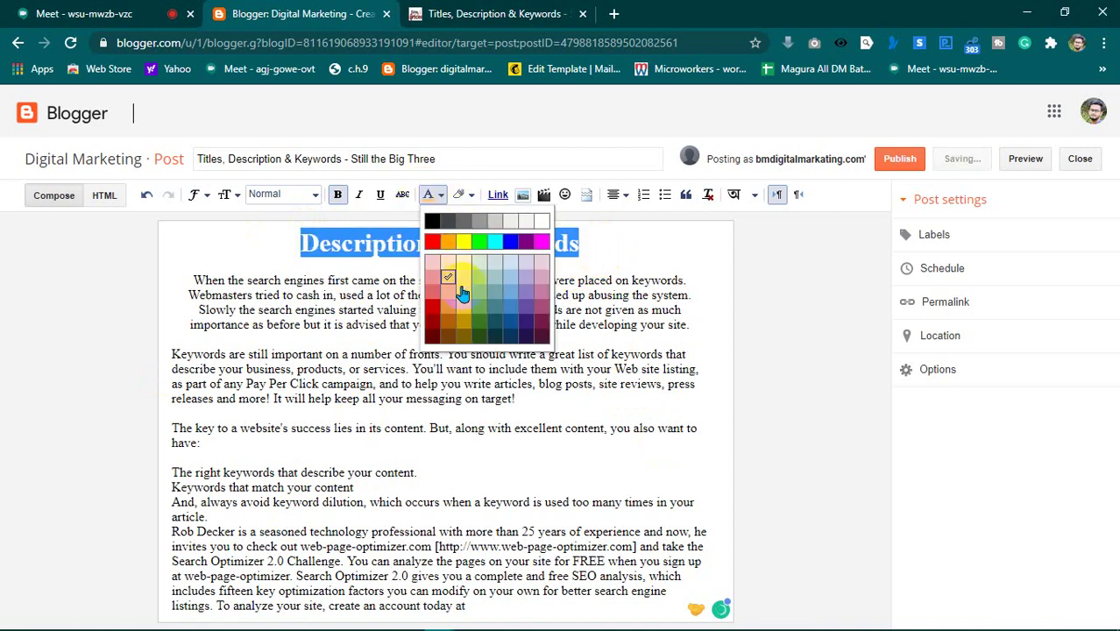
left_click(432, 334)
left_click(614, 243)
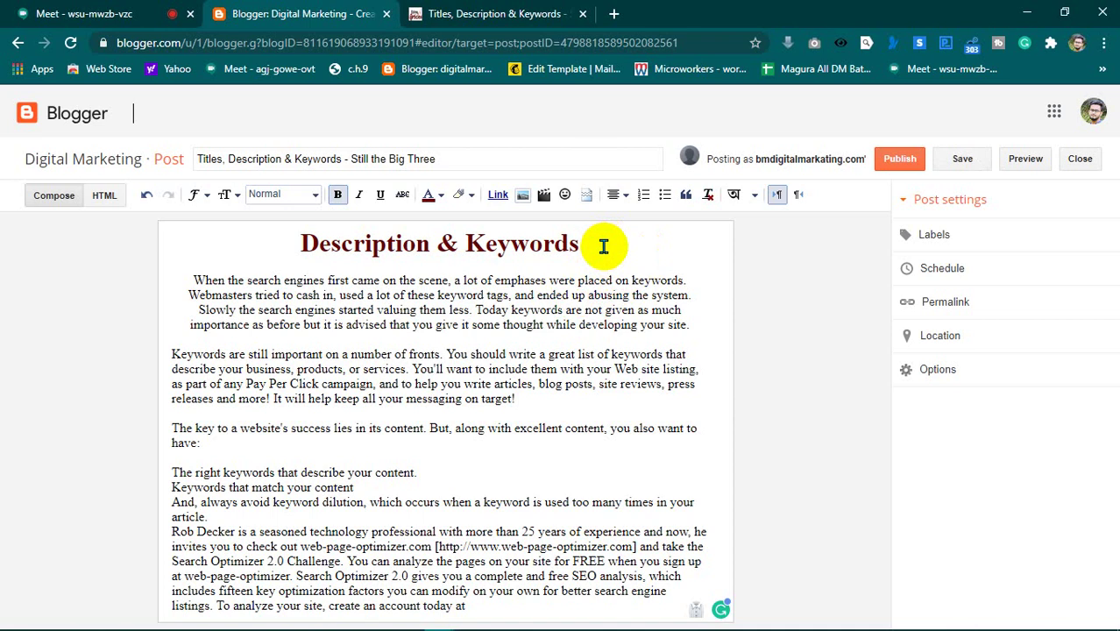
left_click(466, 160)
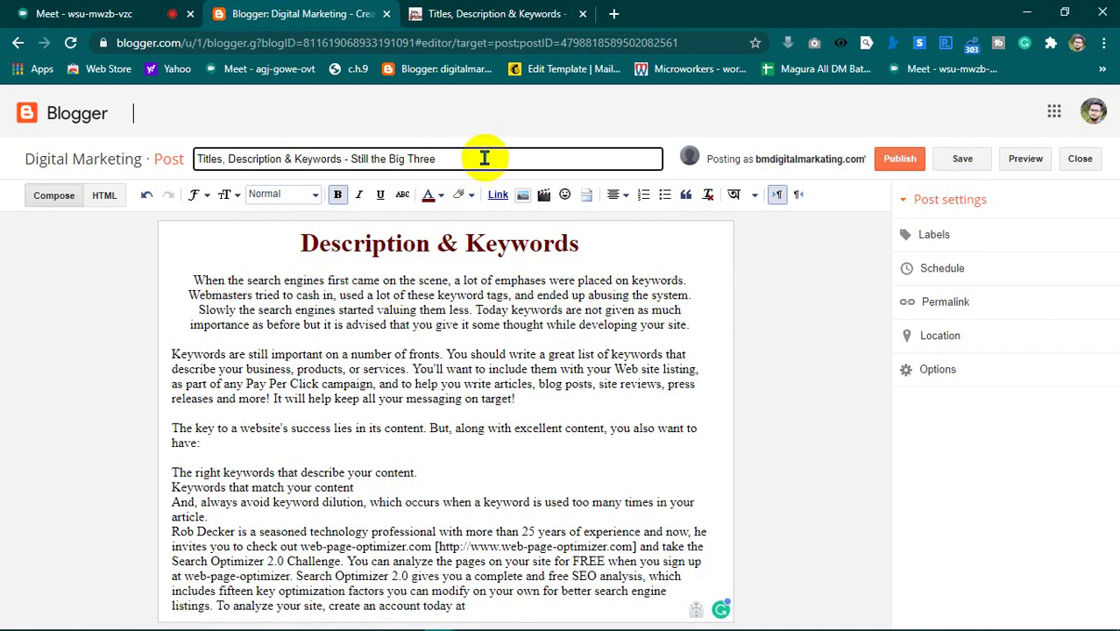
- Open Blogger in a new browser tab, switch to the Google account that owns the blog, and close the profile confirmation page
left_click(613, 13)
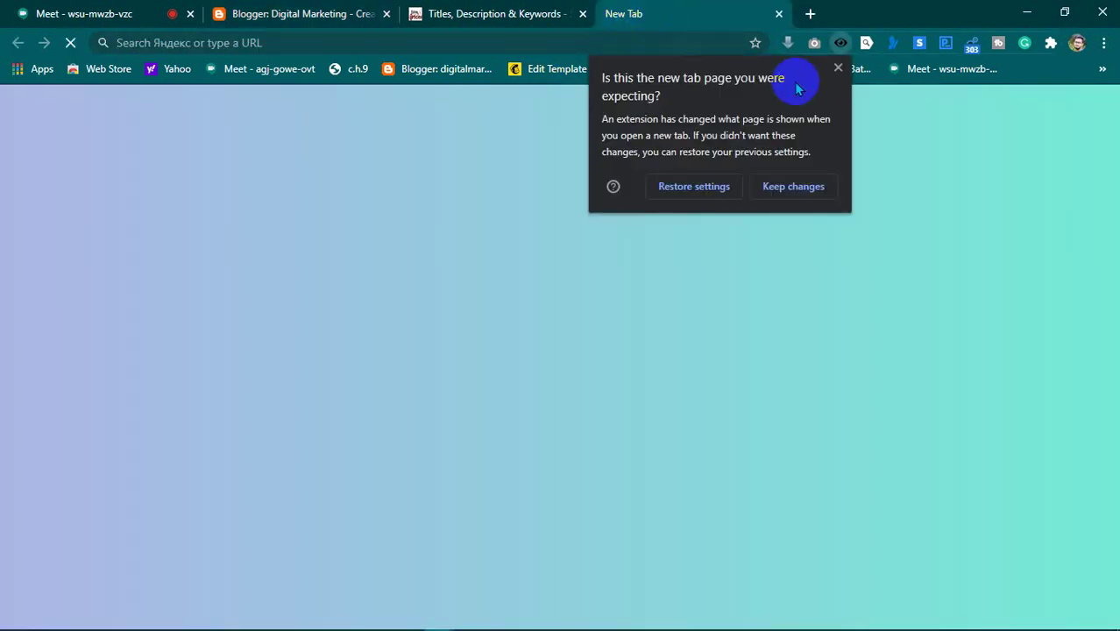
left_click(838, 67)
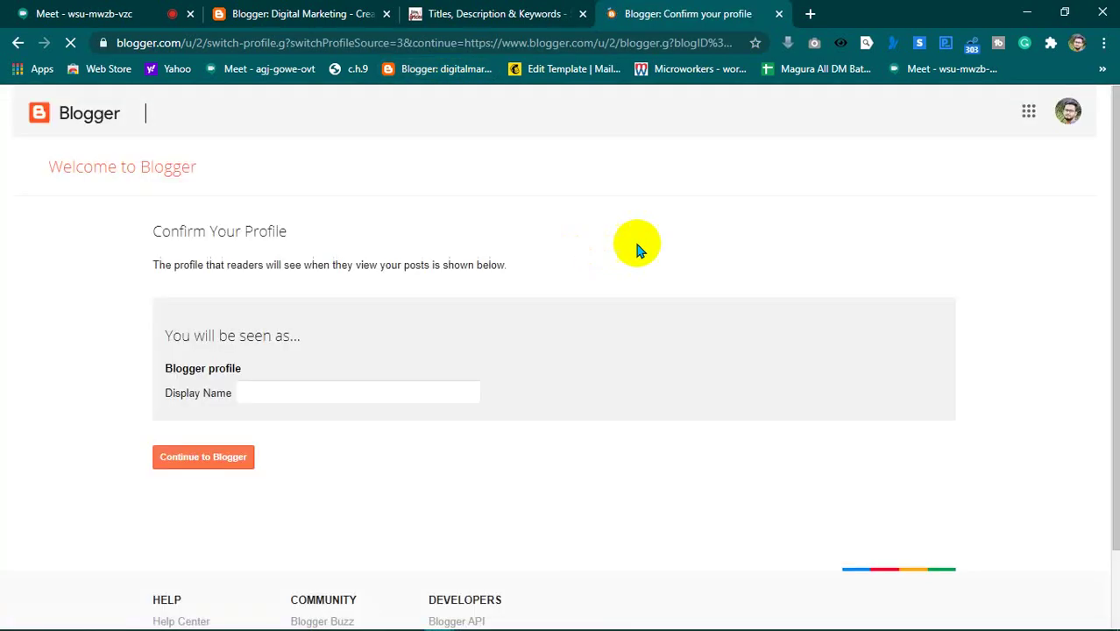
left_click(1067, 112)
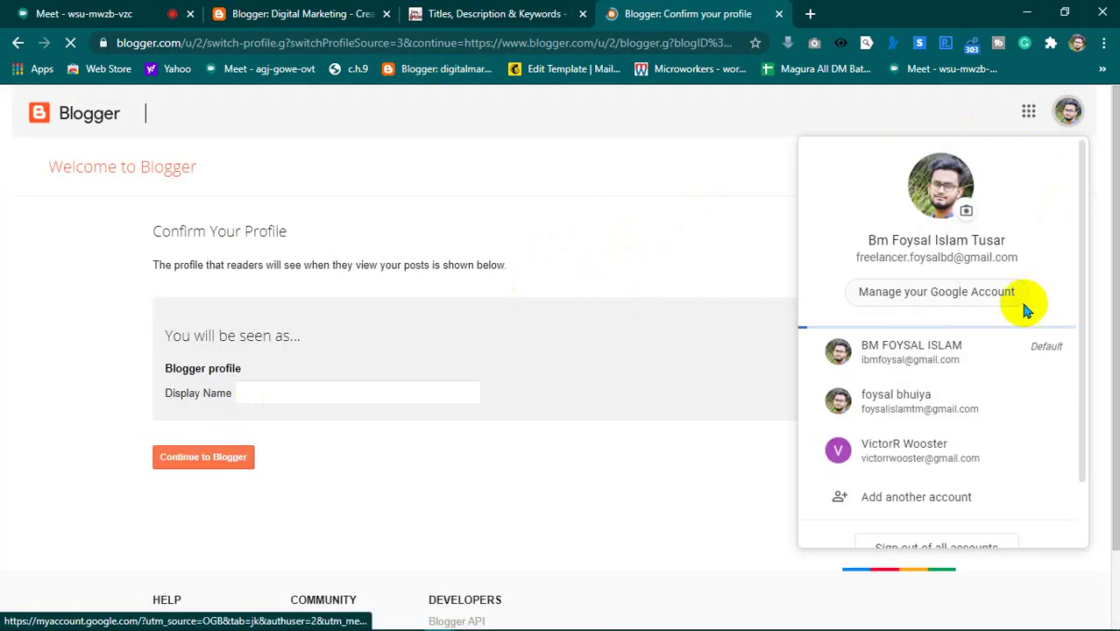
left_click(931, 399)
left_click(739, 13)
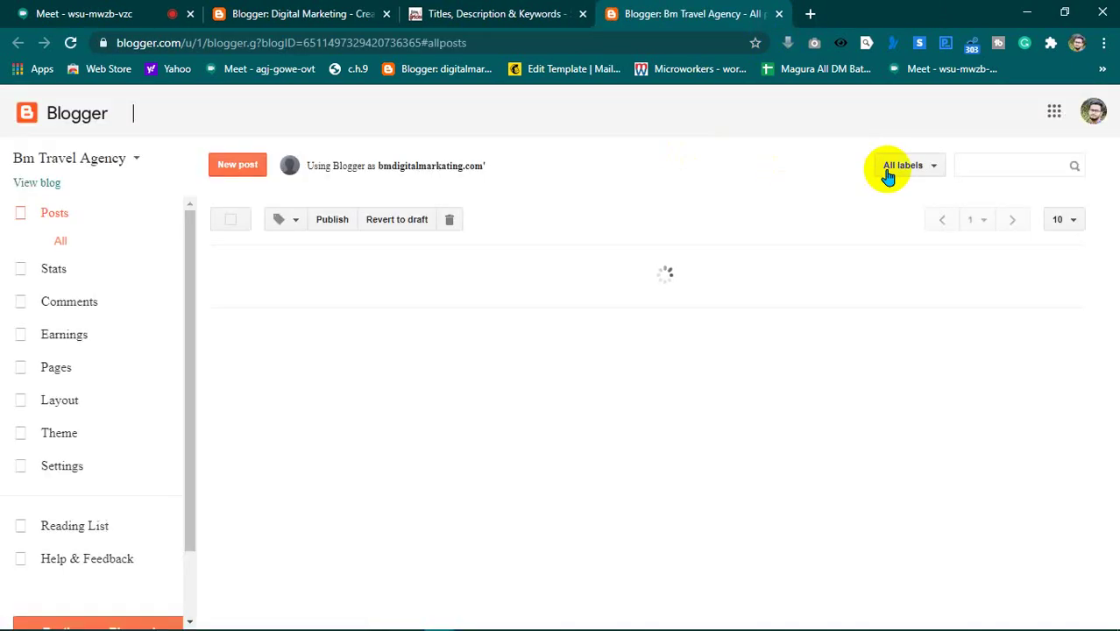
- Switch the dashboard to the Digital Marketing blog, view its live site, and close the dashboard page
left_click(97, 160)
left_click(74, 250)
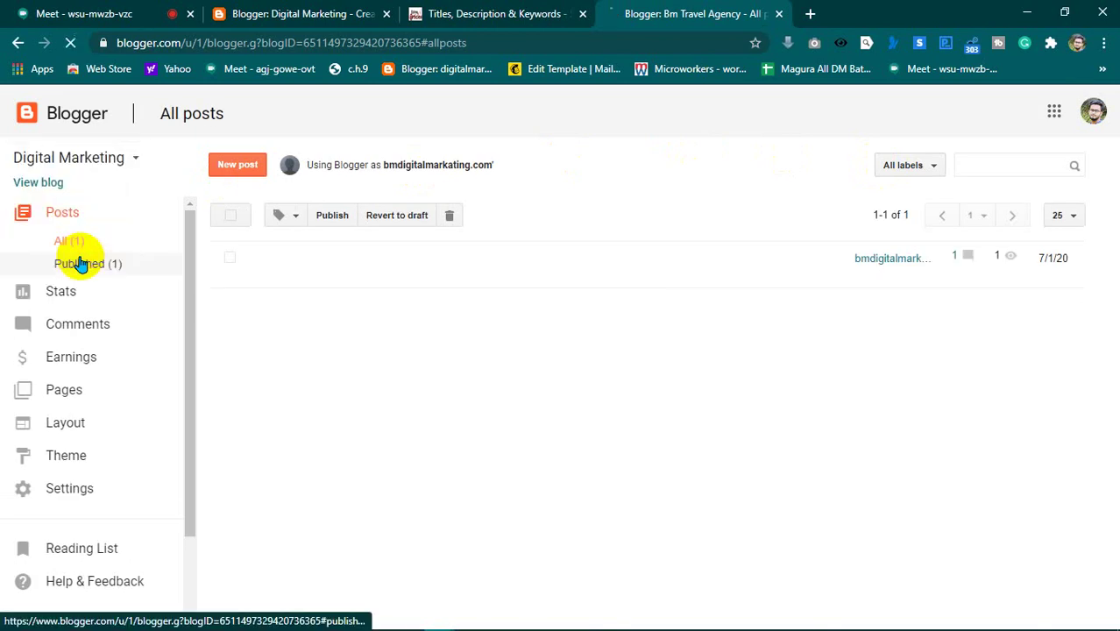
left_click(39, 183)
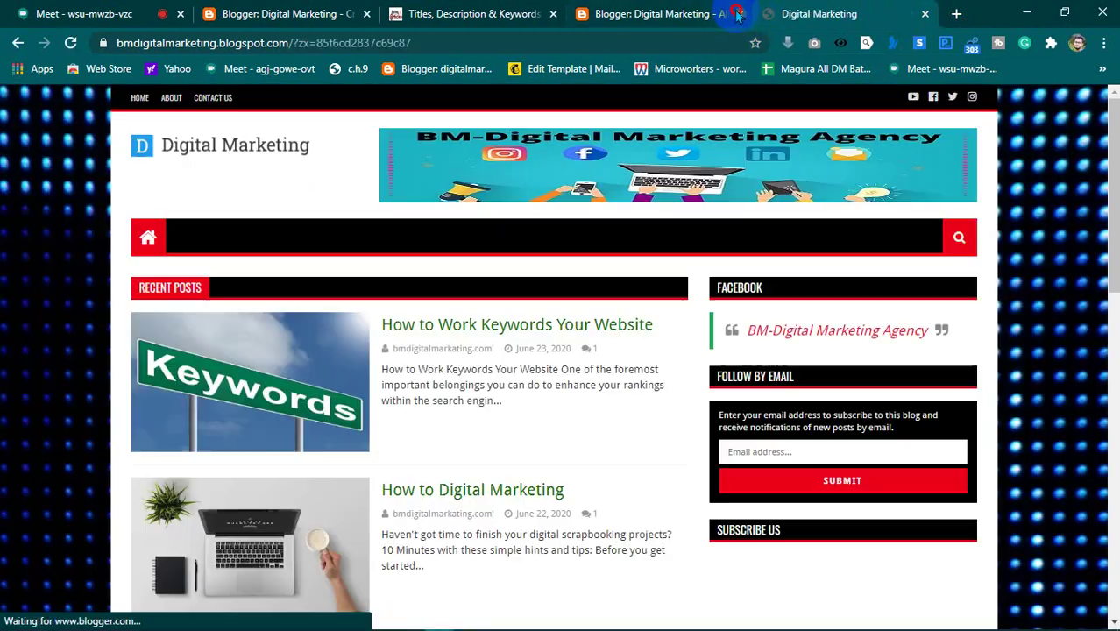
left_click(738, 13)
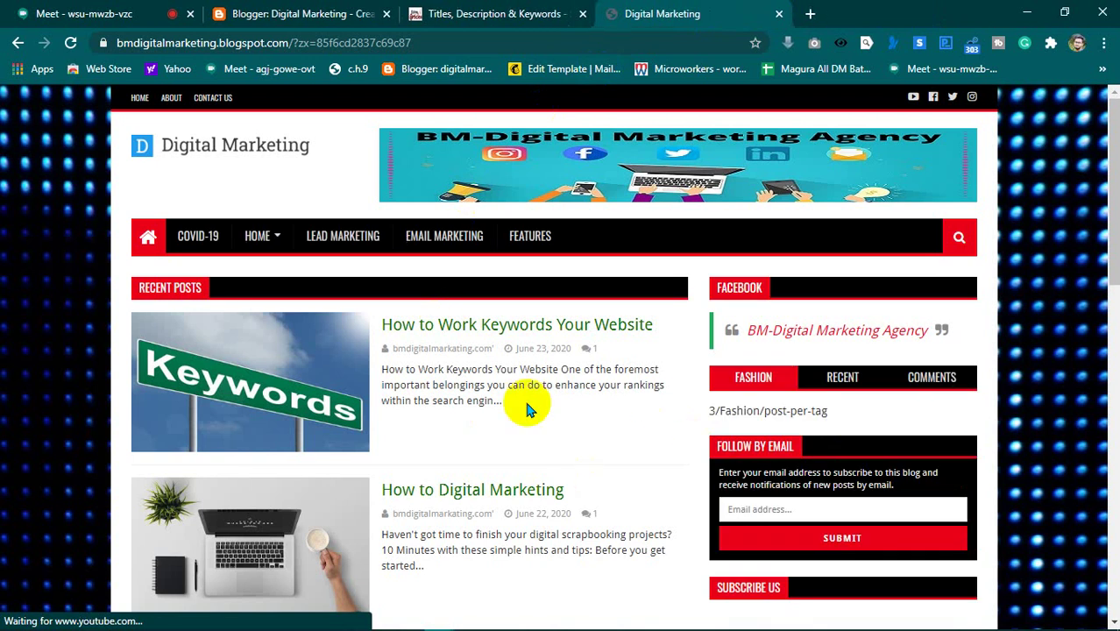
- Open the post "How to Work Keywords Your Website" in a new browser tab and look over the blog's home page
right_click(451, 324)
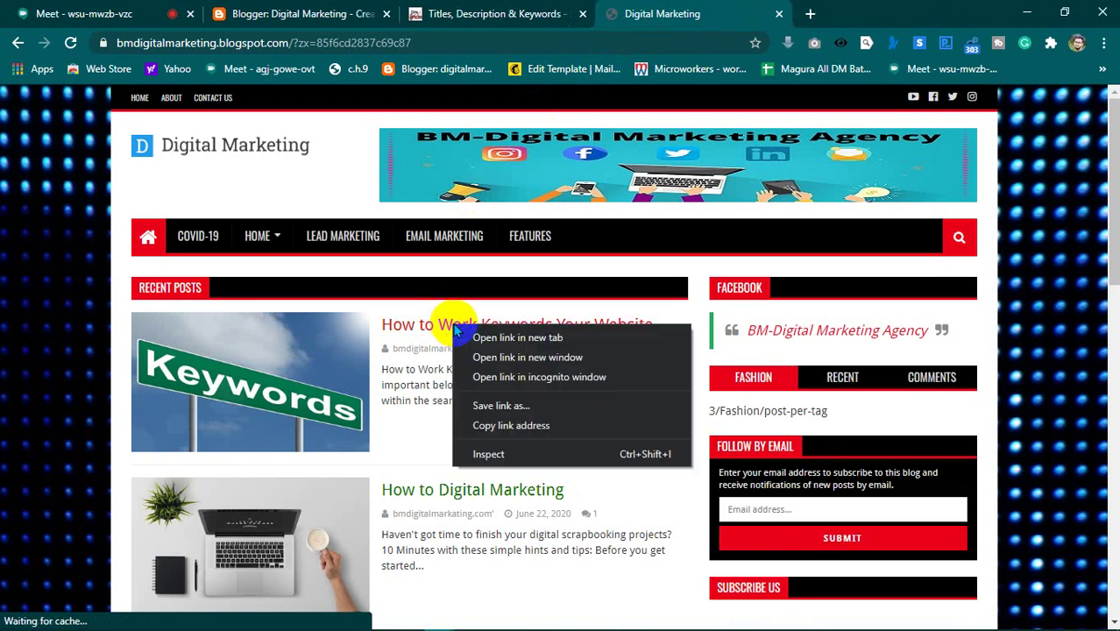
left_click(526, 335)
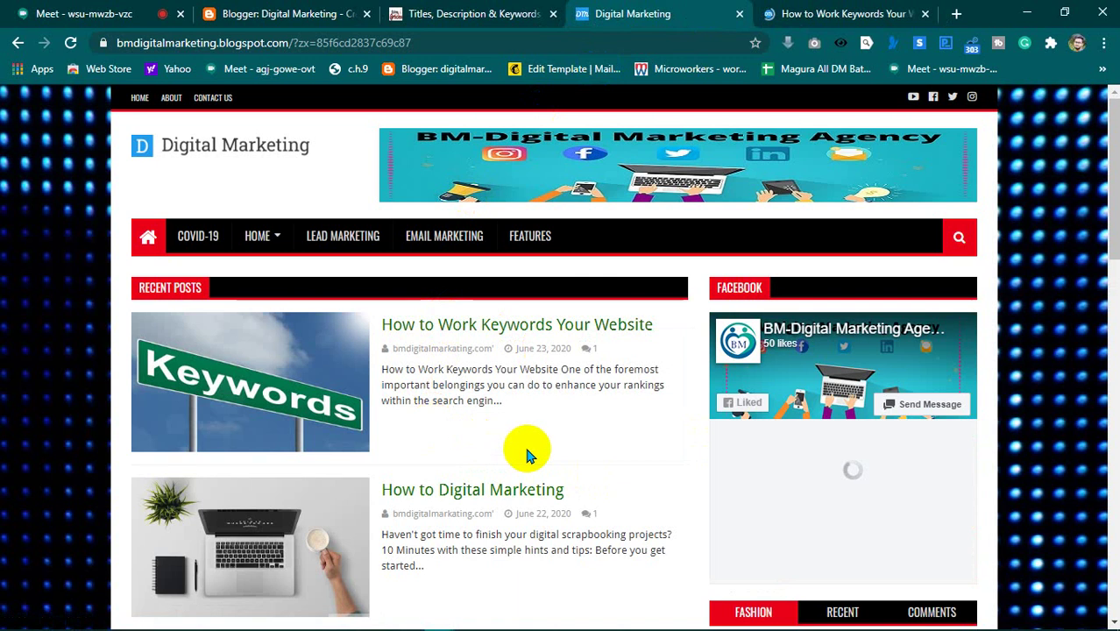
scroll(523, 412, "down", 3)
scroll(517, 401, "up", 3)
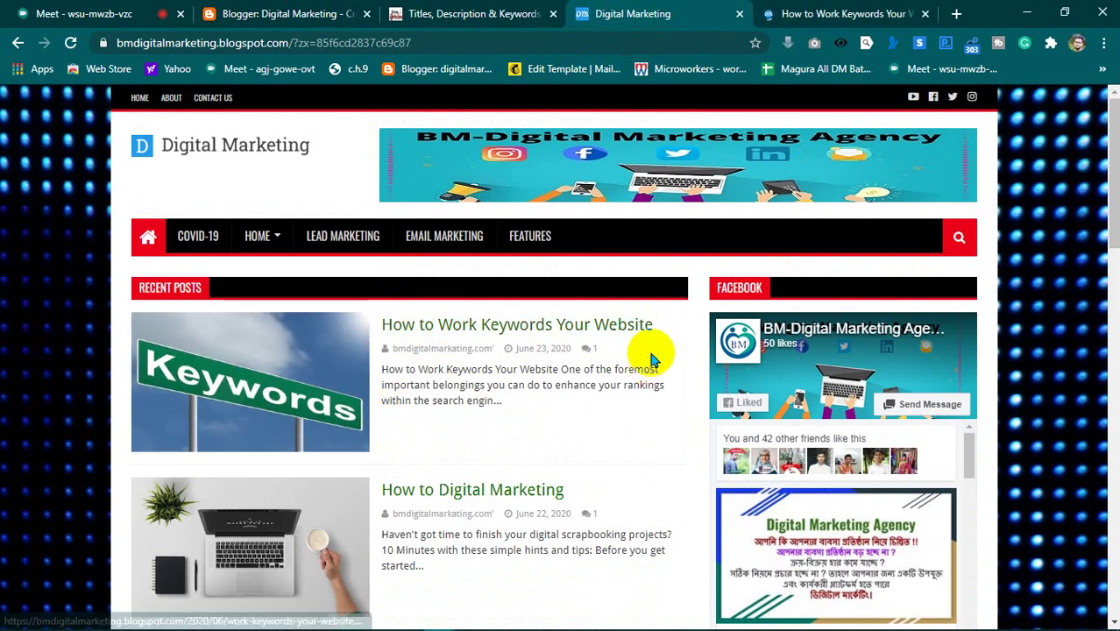
- Compare the draft's title field with where the post title appears on the blog's home page and on the "How to Work Keywords Your Website" page
left_click(340, 11)
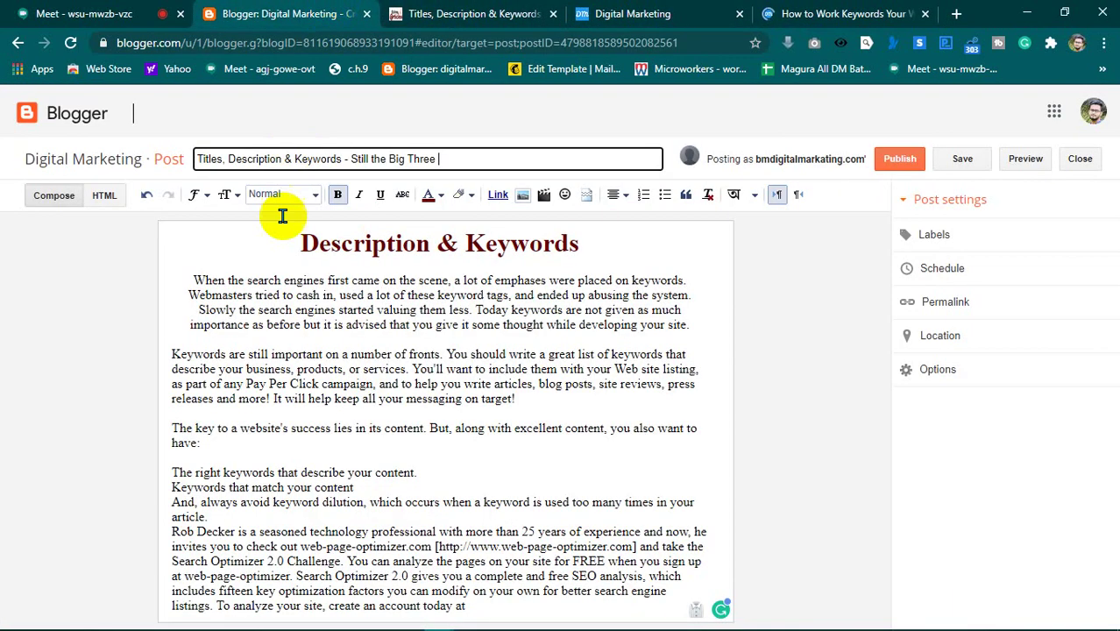
left_click(460, 154)
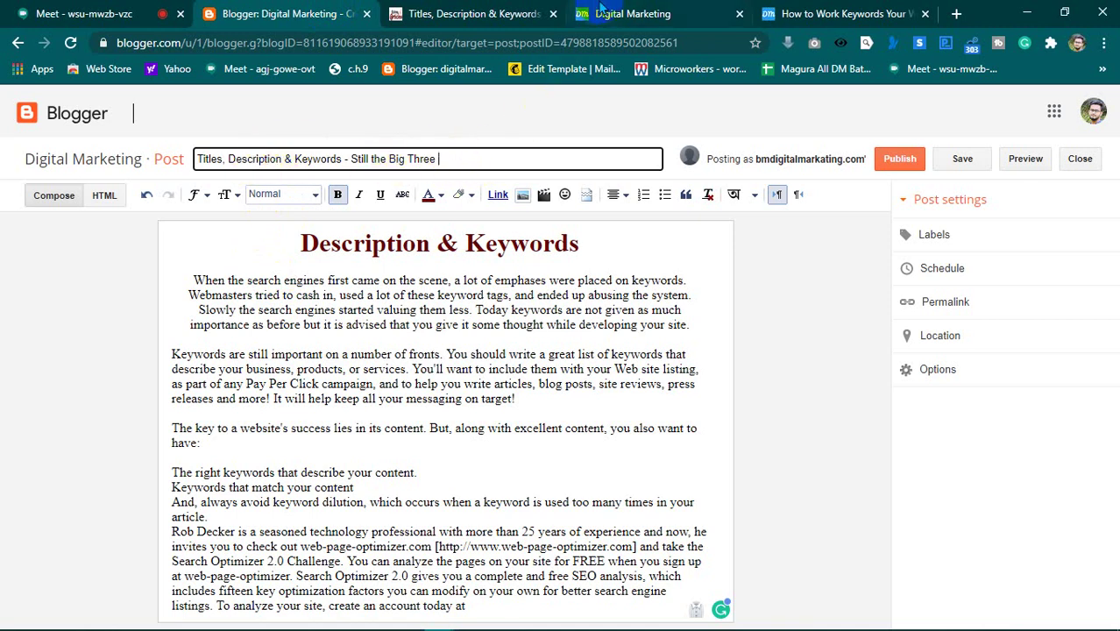
left_click(651, 10)
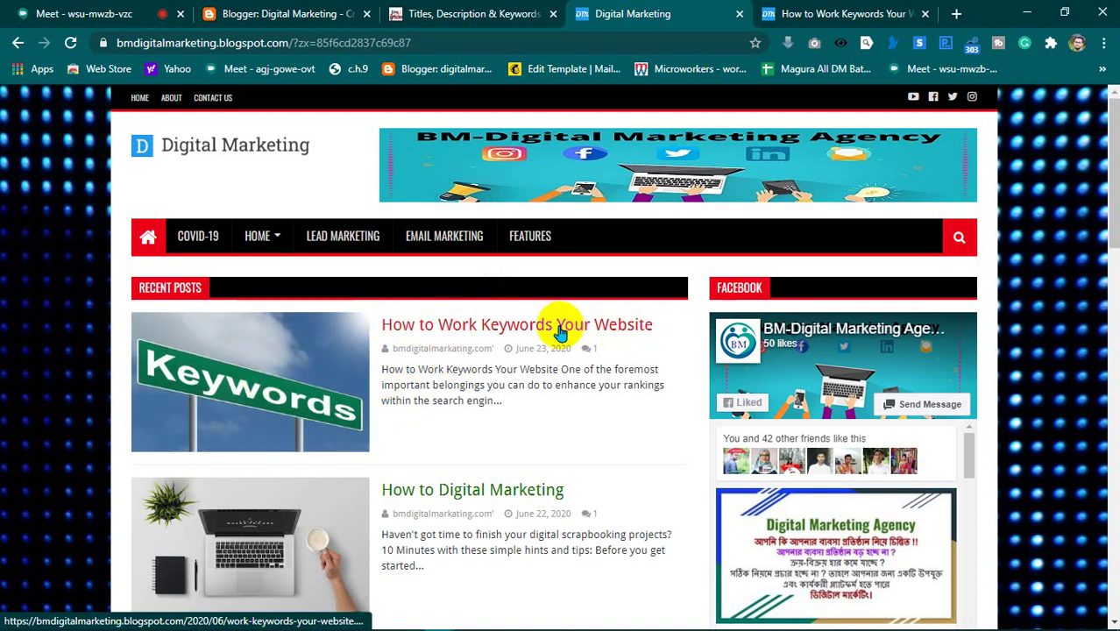
left_click(863, 13)
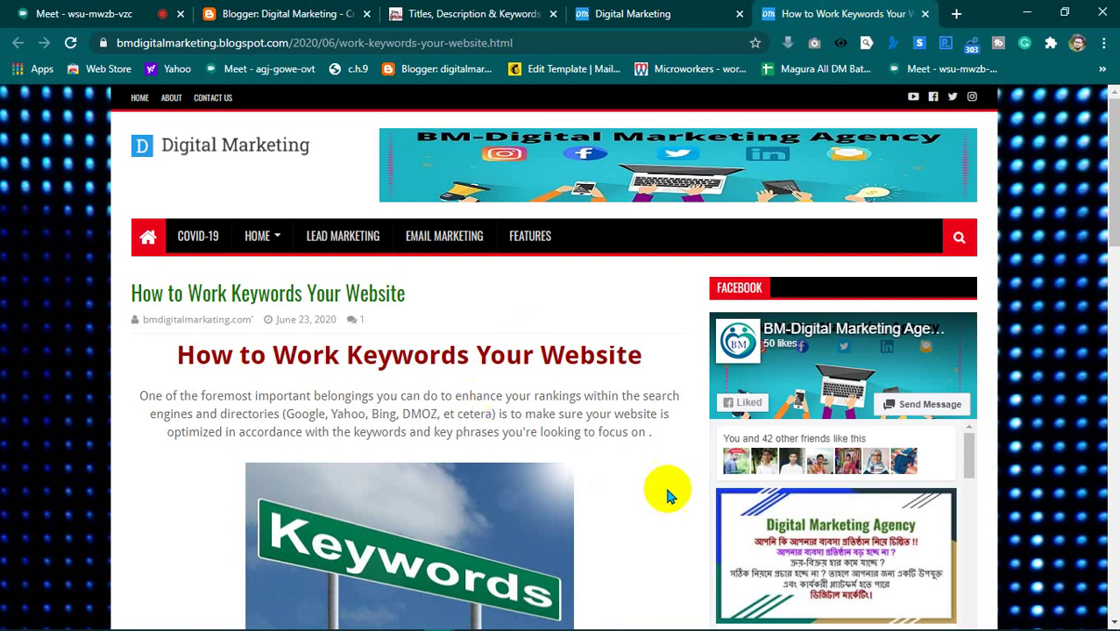
scroll(575, 483, "down", 5)
scroll(572, 480, "up", 5)
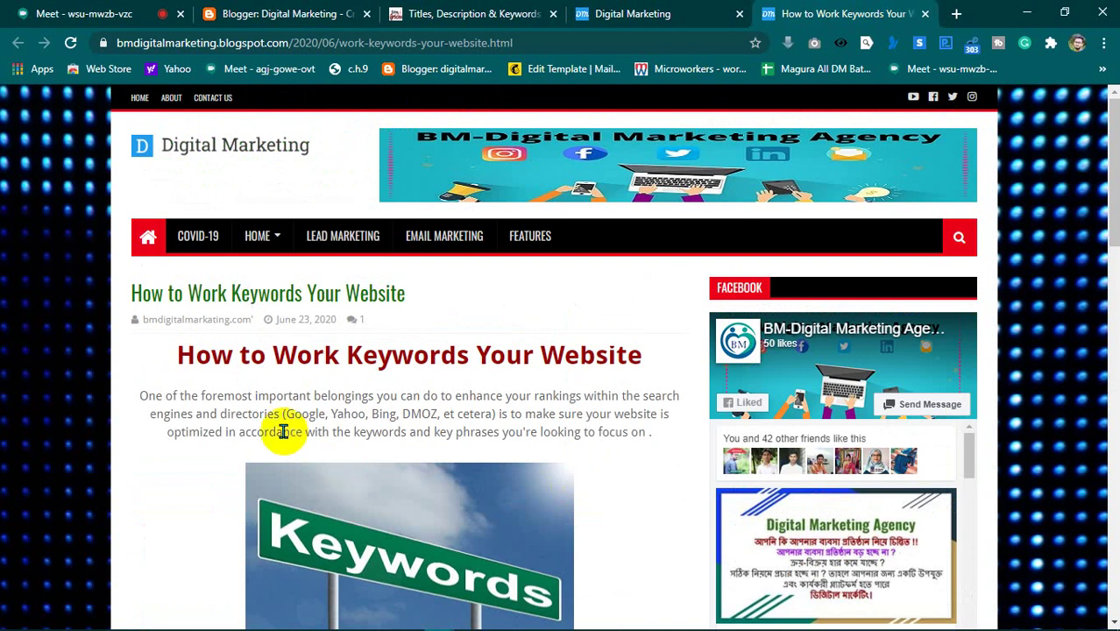
mouse_move(402, 294)
left_mouse_down()
mouse_move(105, 295)
mouse_move(399, 297)
left_mouse_up()
left_click(194, 295)
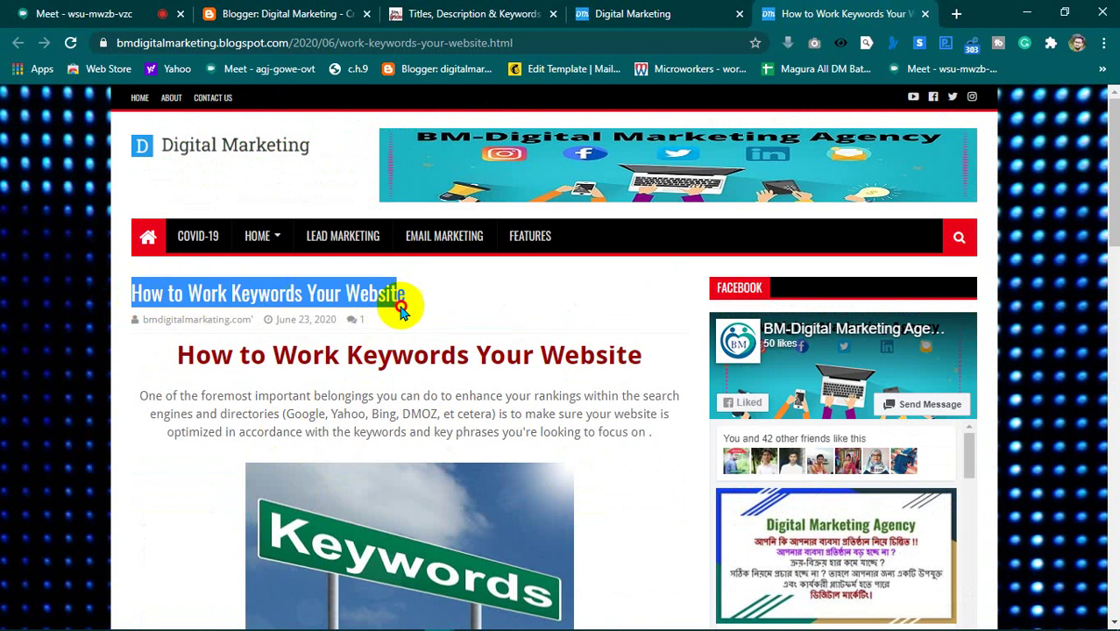
- Examine the heading above the intro paragraph on the live "How to Work Keywords Your Website" post
left_click(418, 313)
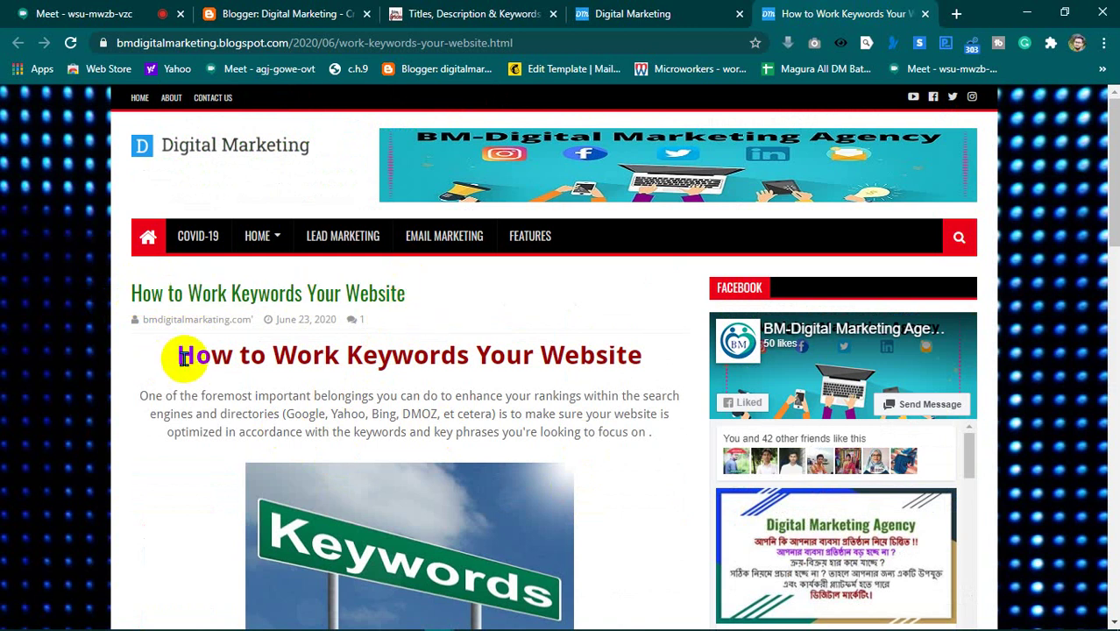
left_click_drag(184, 359, 635, 357)
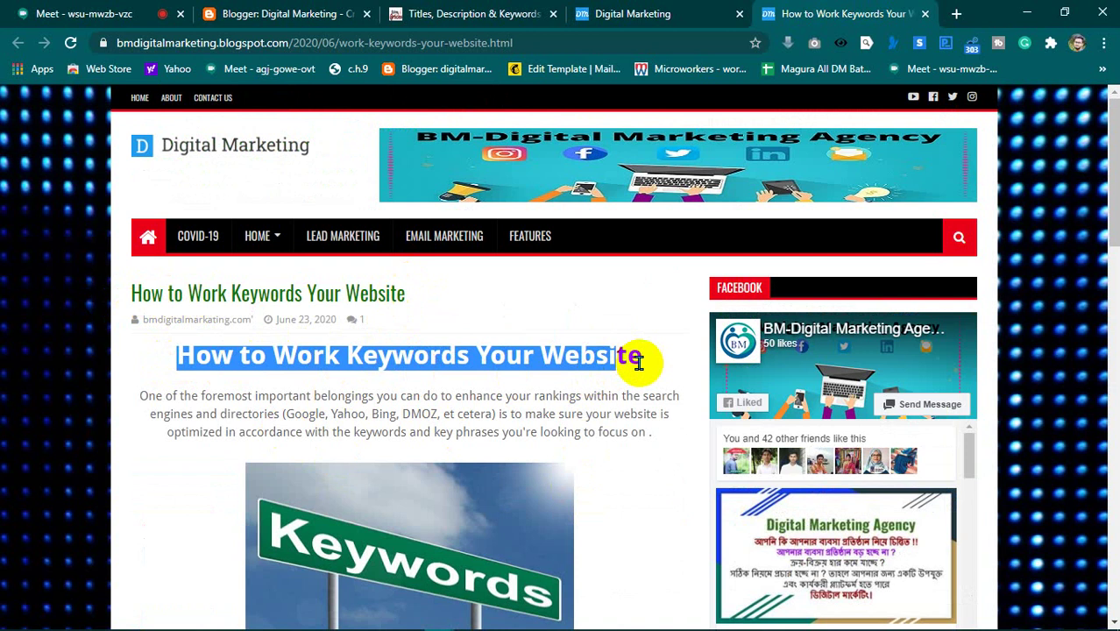
left_click(638, 364)
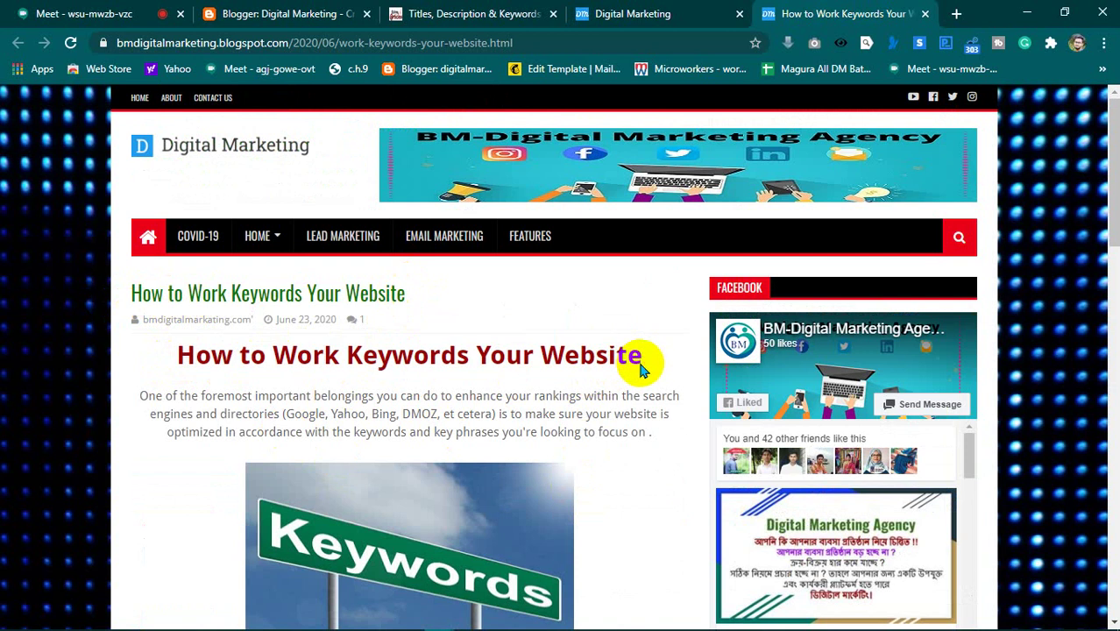
left_click(180, 361, "shift")
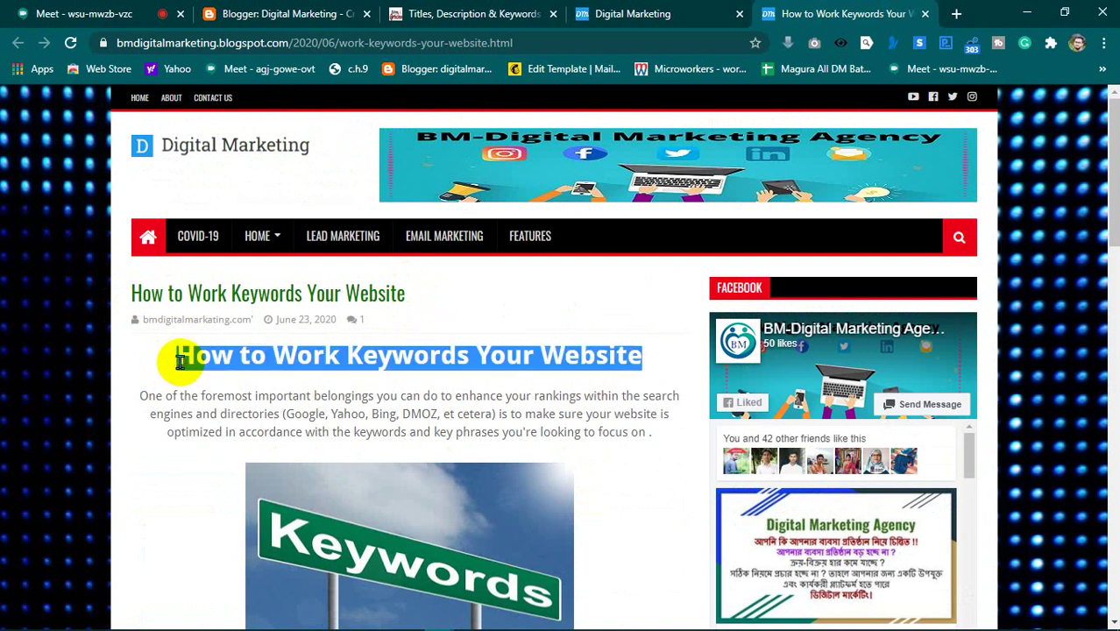
left_click(369, 360)
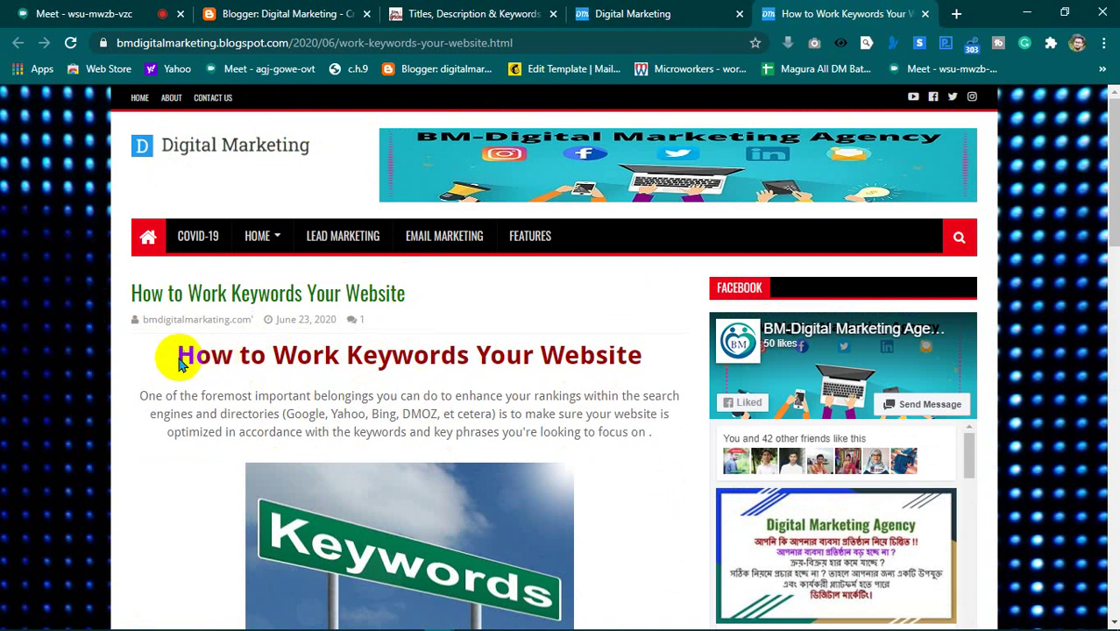
left_click_drag(180, 361, 662, 369)
left_click(537, 365)
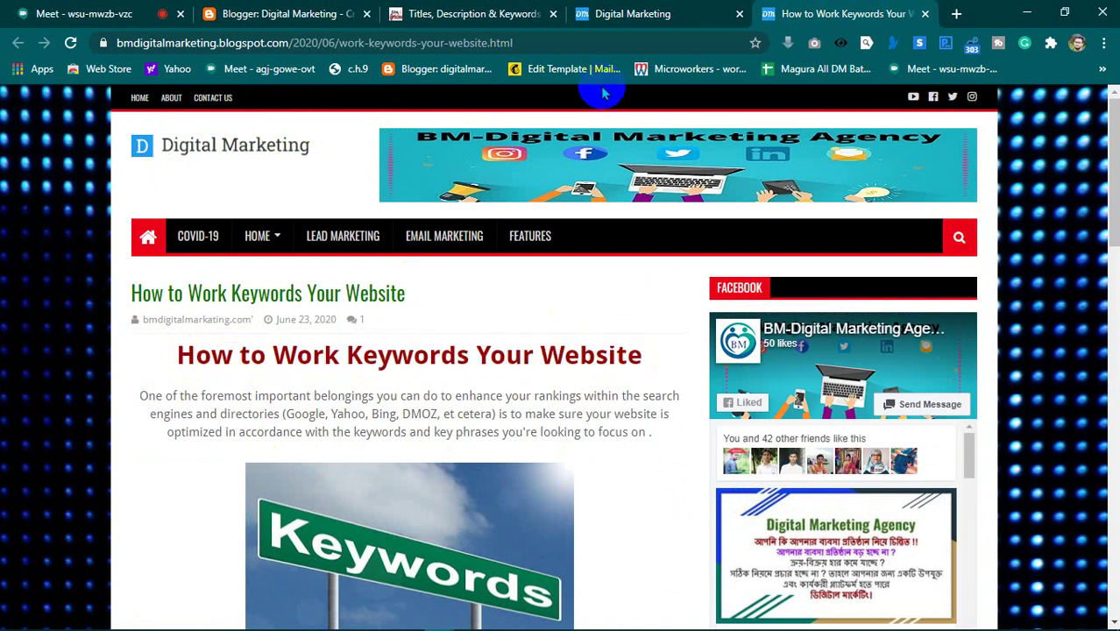
- Check how the post is listed on the blog's home page and look over the image and text layout on the post page
left_click(596, 12)
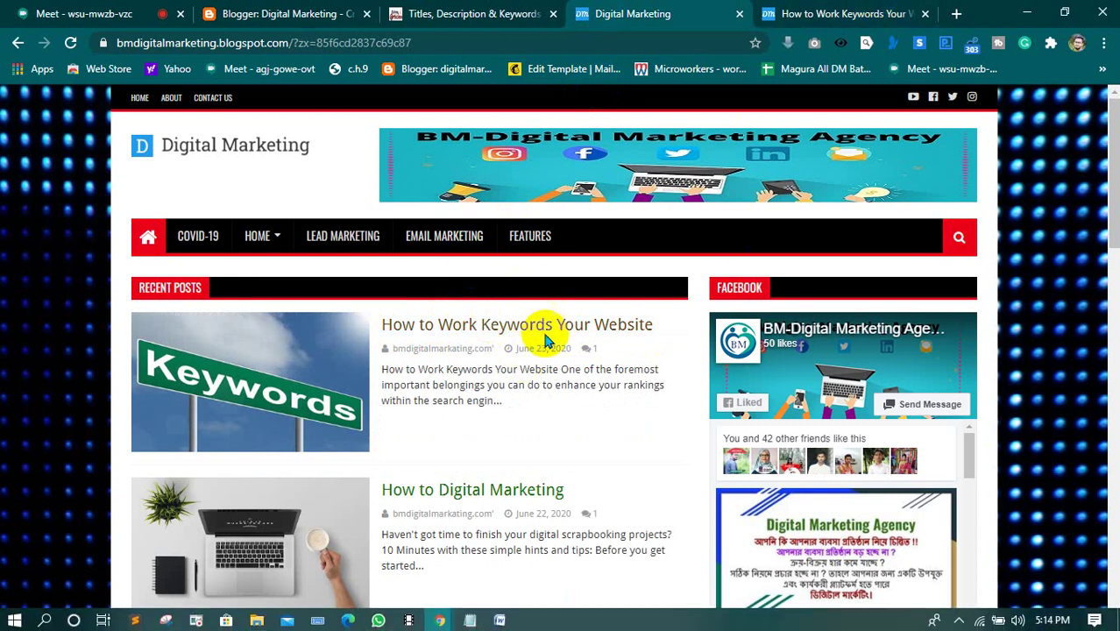
left_click(833, 12)
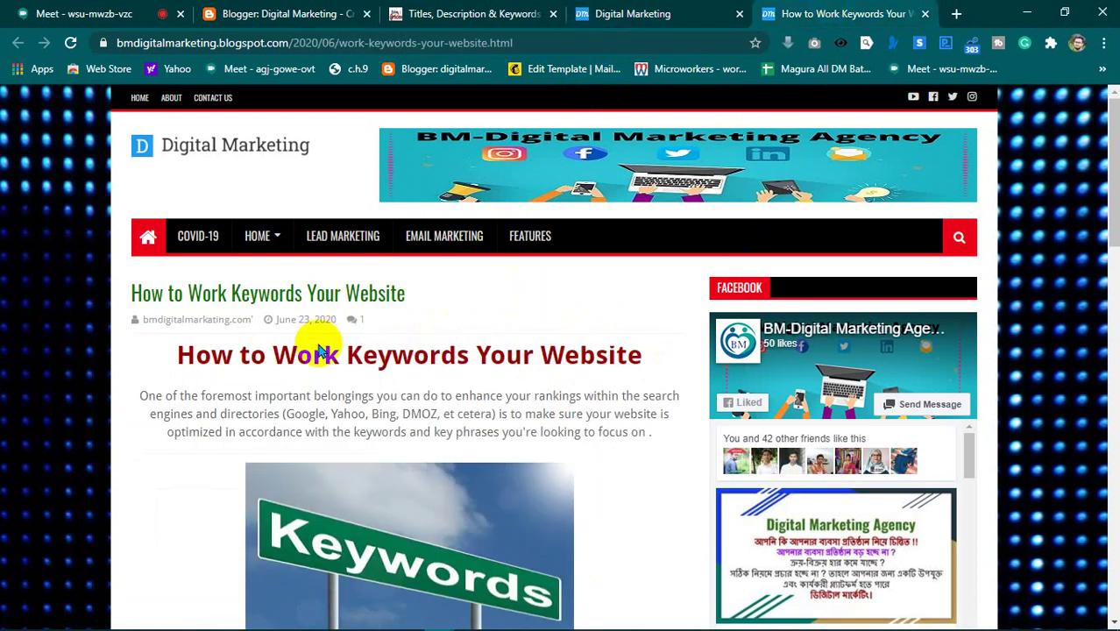
scroll(322, 351, "down", 6)
scroll(325, 398, "up", 3)
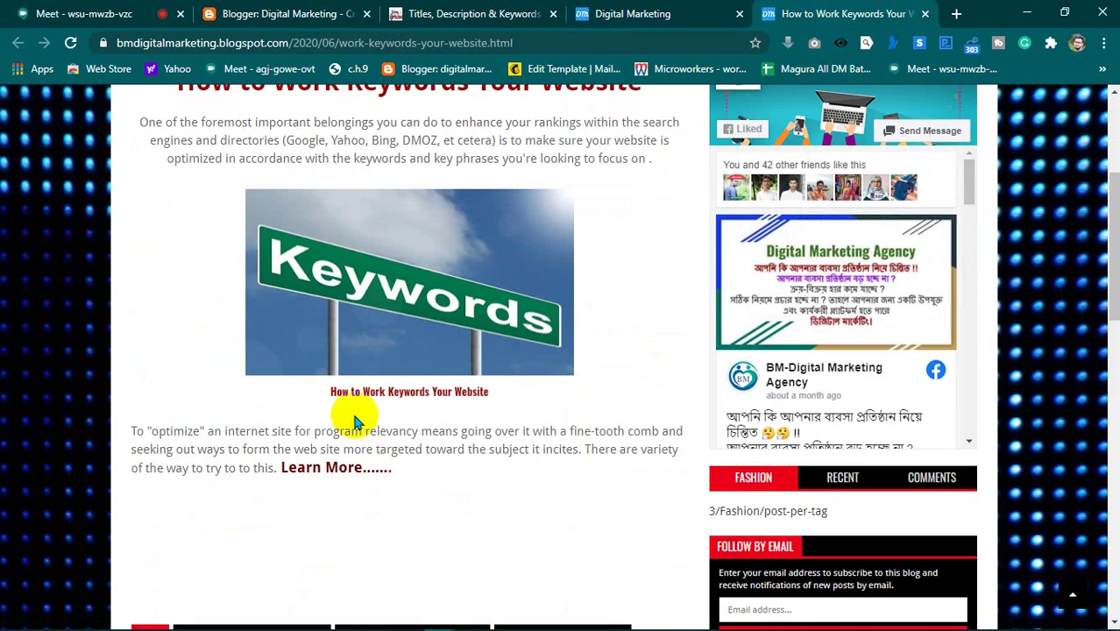
scroll(377, 438, "up", 3)
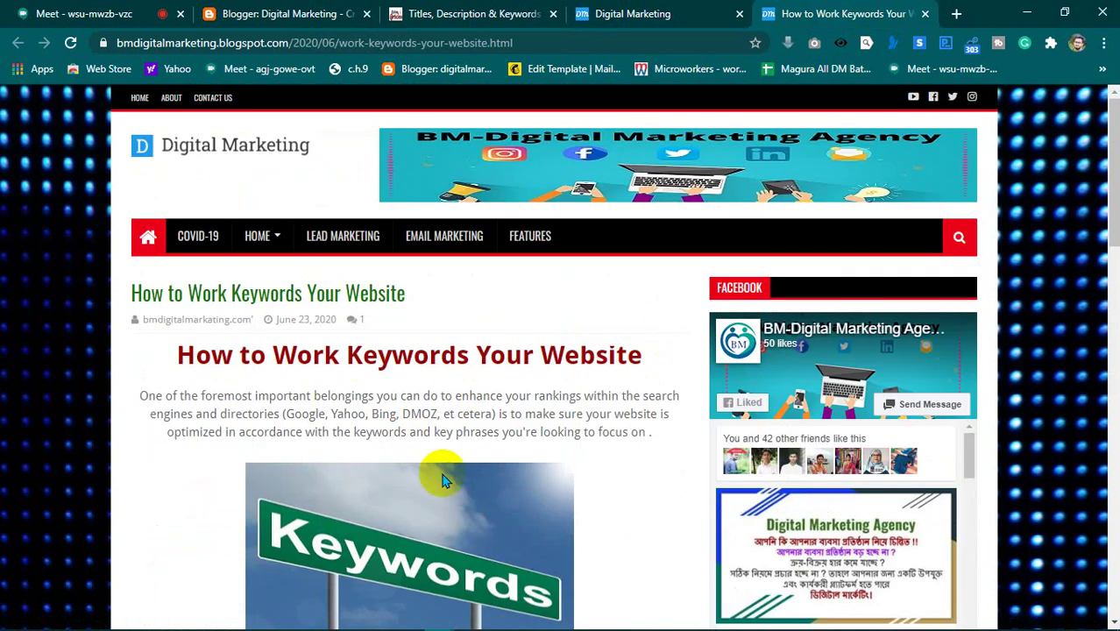
scroll(414, 410, "down", 3)
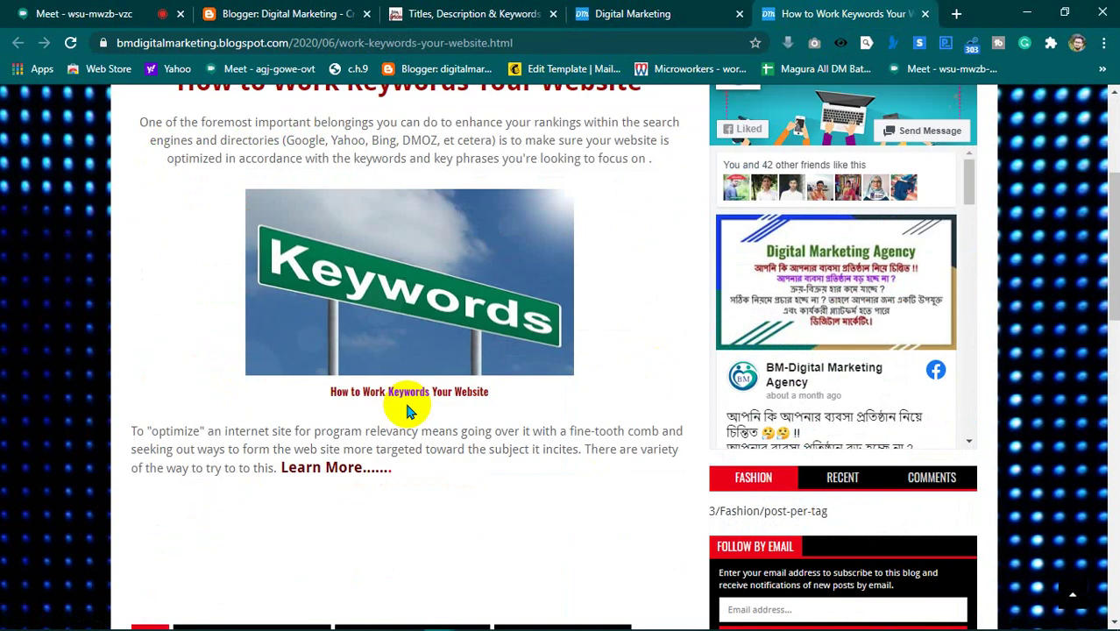
scroll(407, 406, "up", 3)
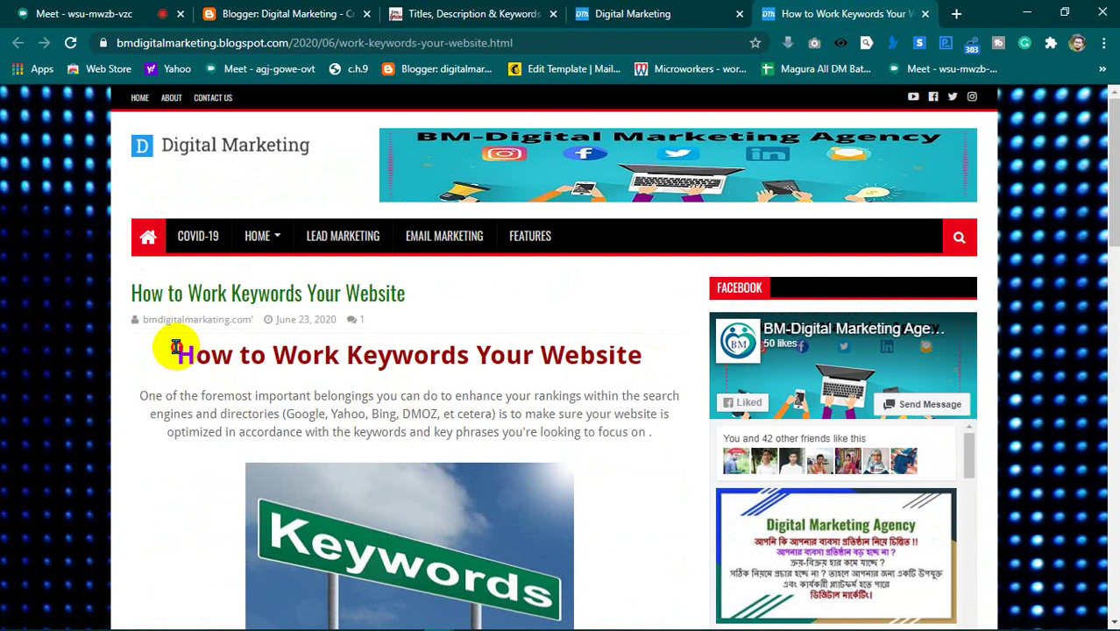
- Compare the live post's body heading with the draft's "Description & Keywords" heading
left_click_drag(175, 349, 633, 351)
left_click(644, 355)
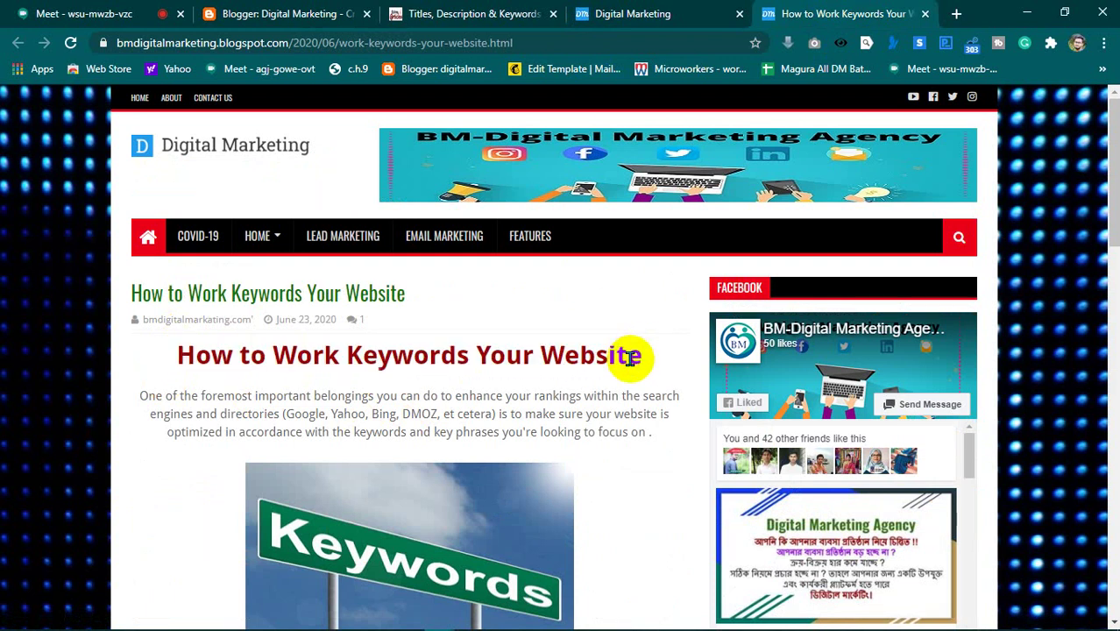
triple_click(548, 364)
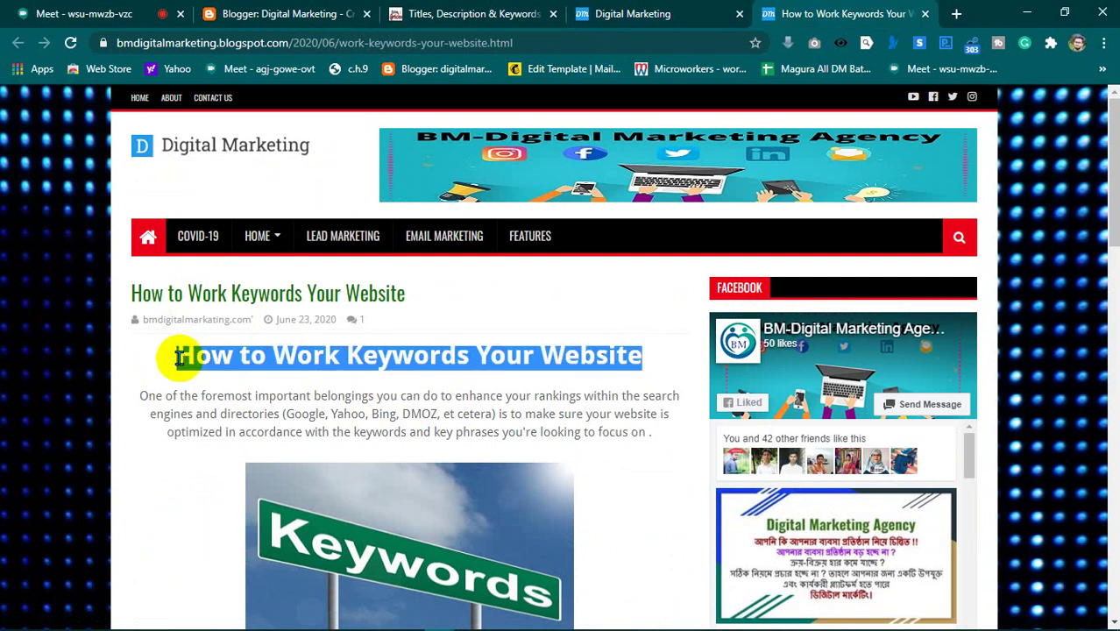
left_click(203, 358)
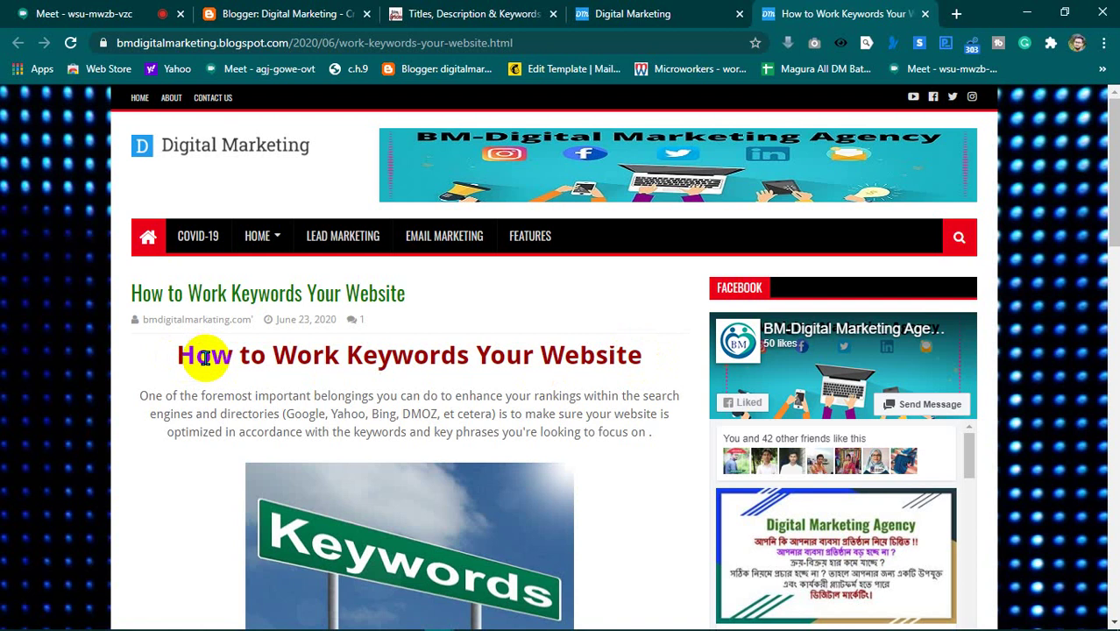
left_click(487, 13)
left_click(244, 11)
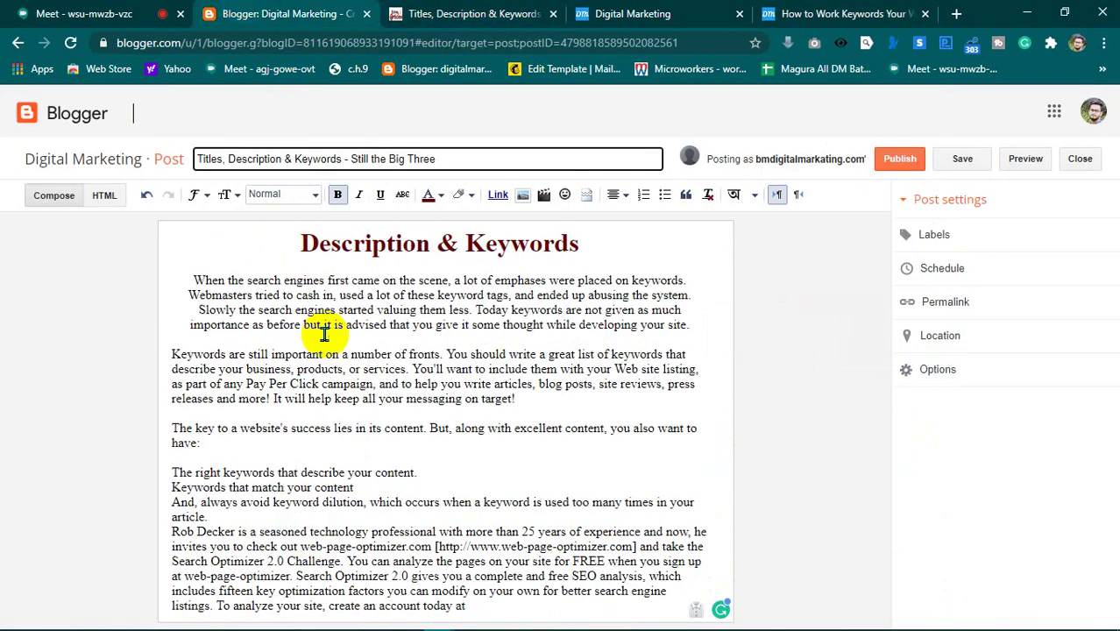
left_click_drag(300, 243, 583, 244)
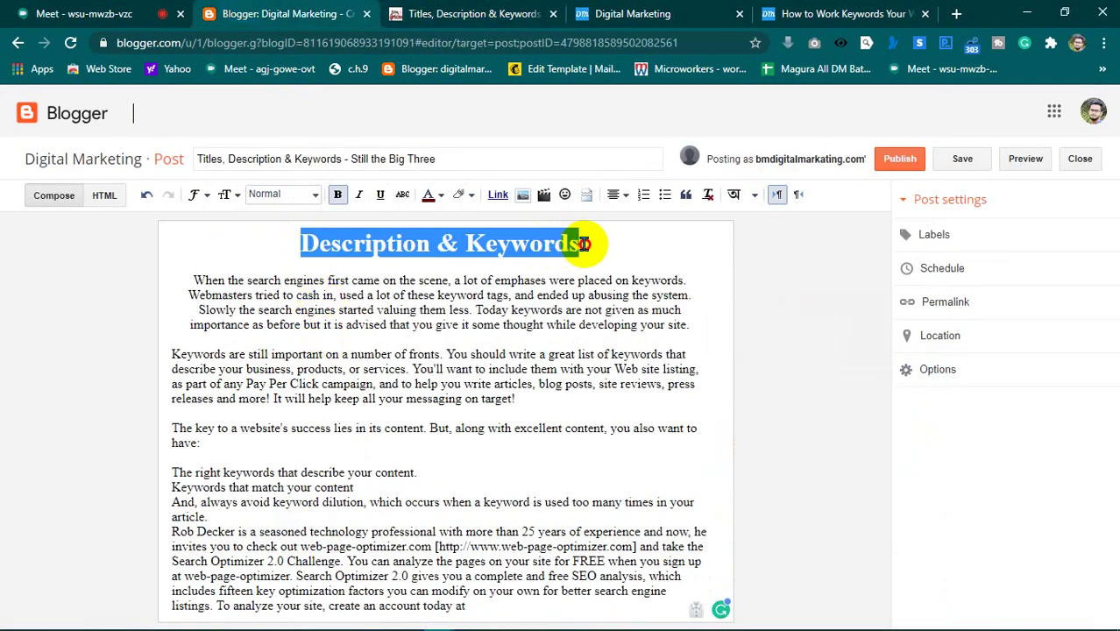
left_click(576, 246)
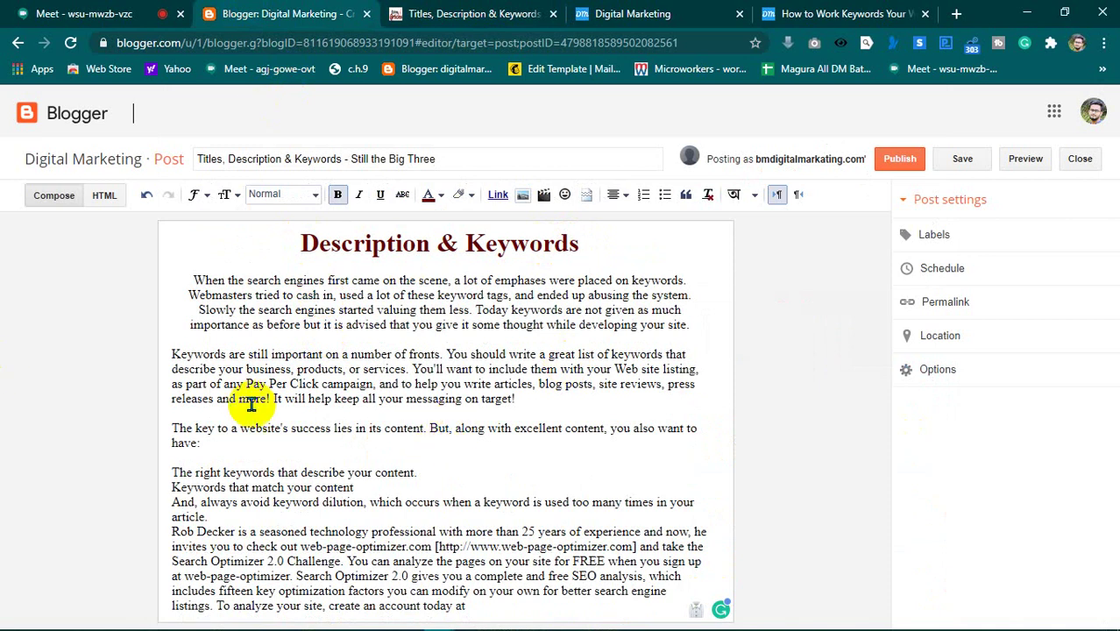
- Centre the draft's second paragraph, beginning "Keywords are still important on a number of fronts"
left_click_drag(171, 355, 543, 405)
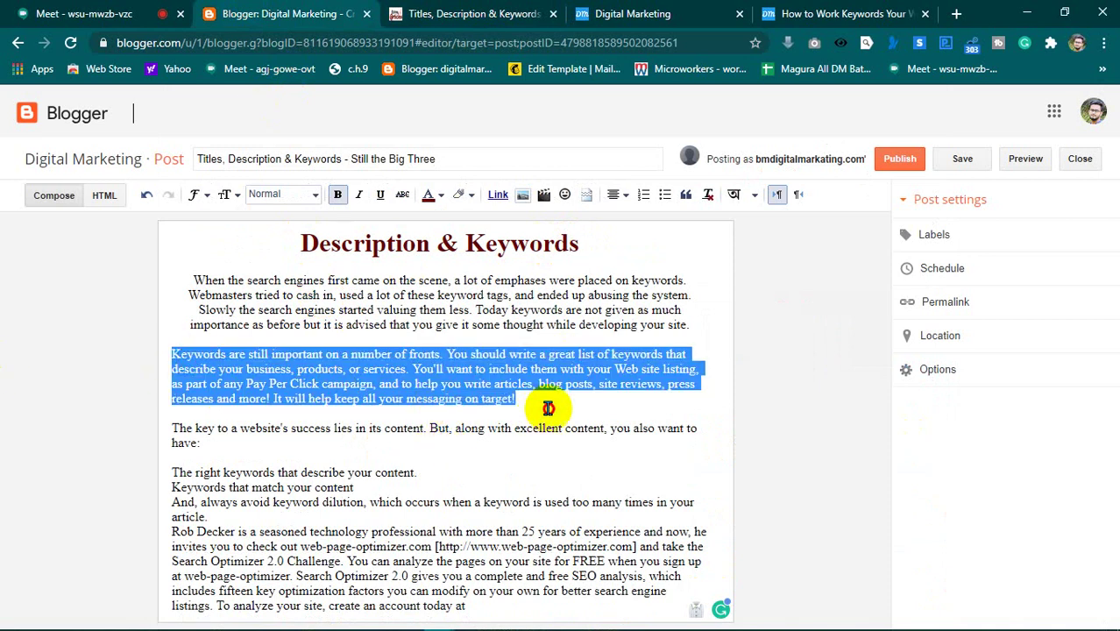
left_click(623, 197)
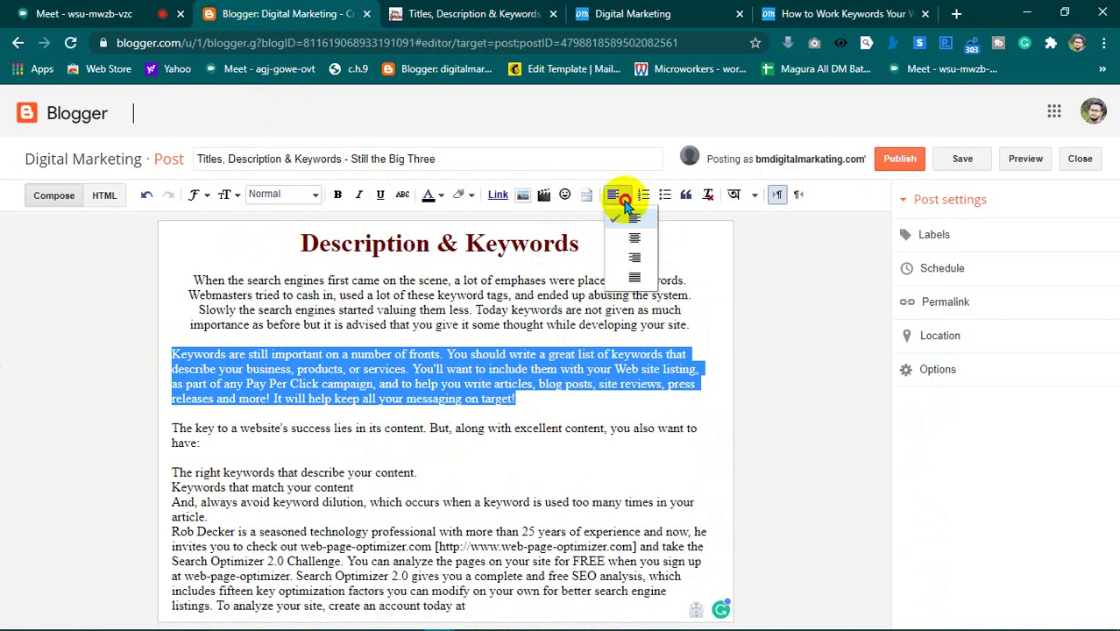
left_click(632, 239)
left_click(235, 290)
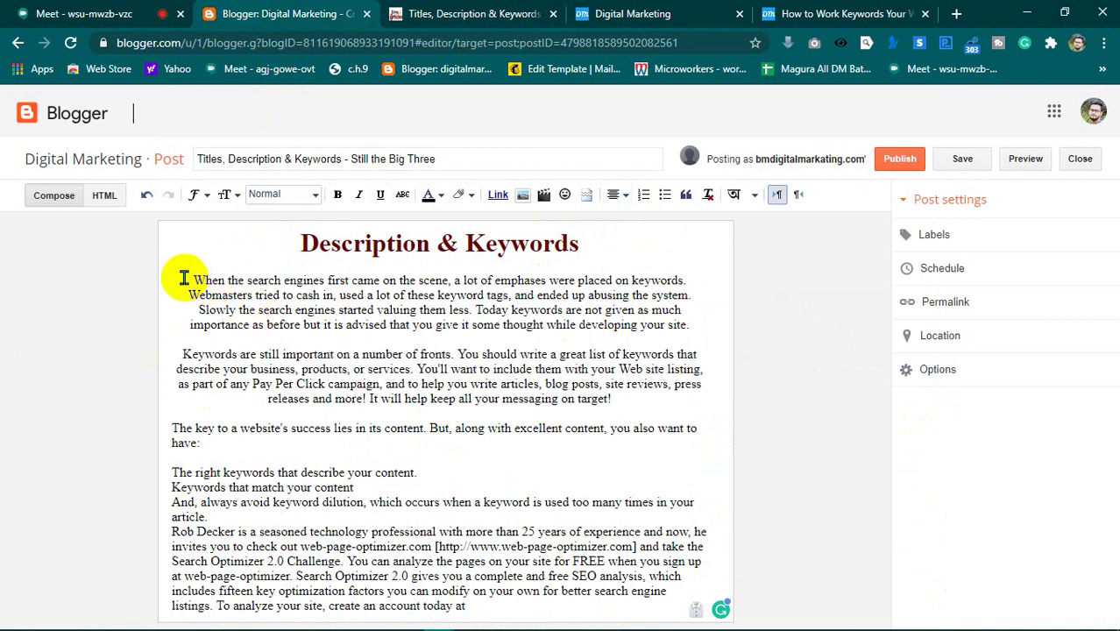
- Enlarge the font size of the opening paragraph, beginning "When the search engines first came on the scene"
left_click_drag(190, 276, 703, 317)
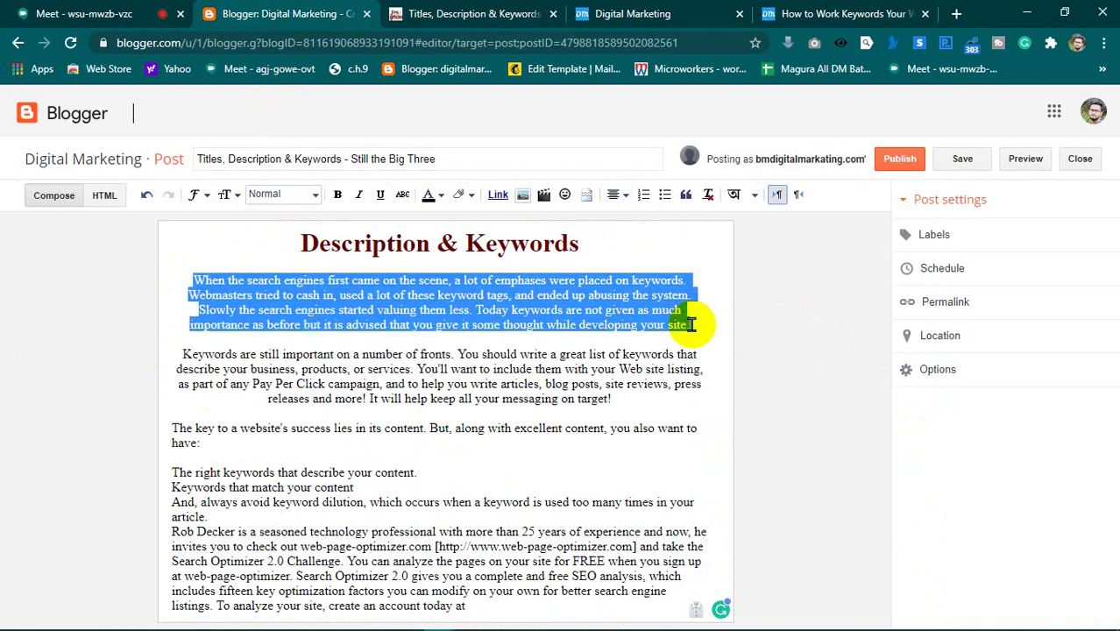
left_click(230, 195)
left_click(254, 272)
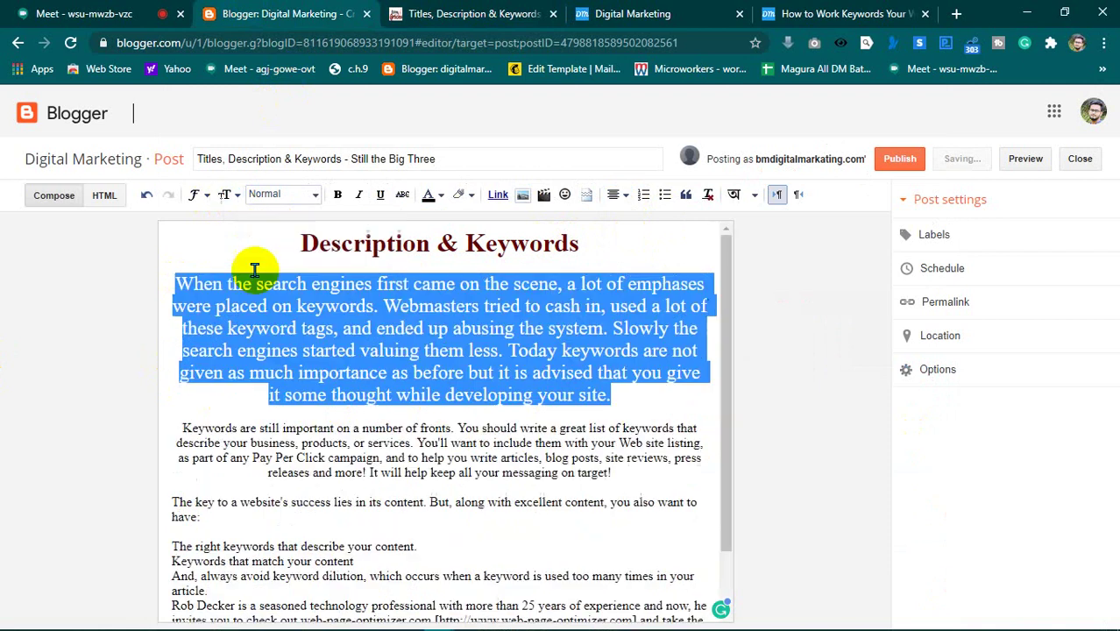
left_click(287, 262)
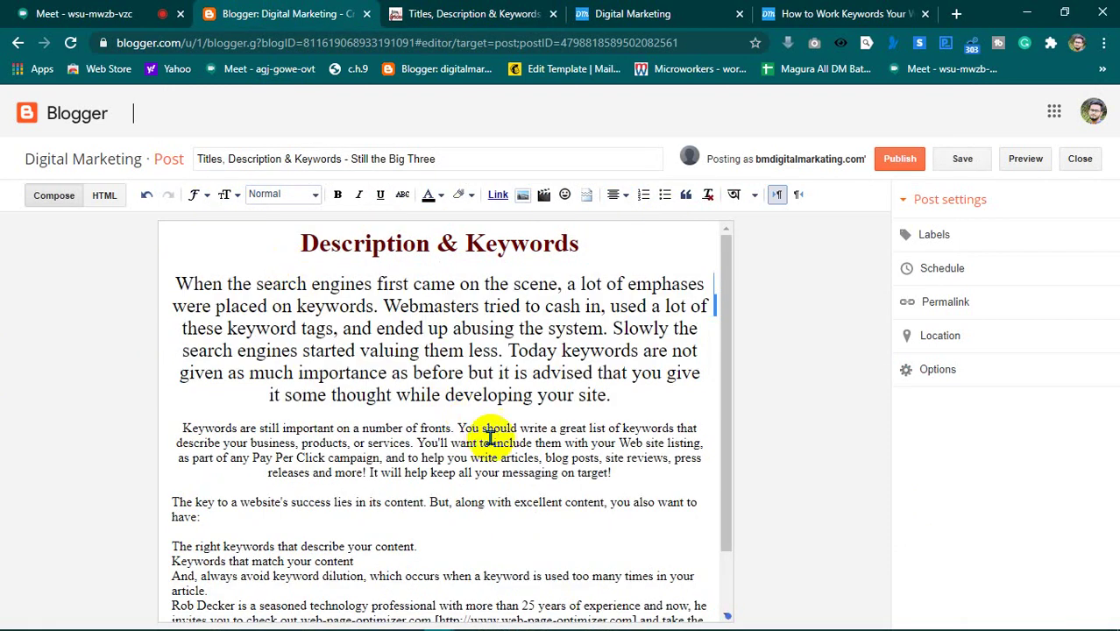
- Delete the paragraph beginning "The key to a website's success lies in its content" and centre the blank line left in its place
scroll(521, 416, "down", 1)
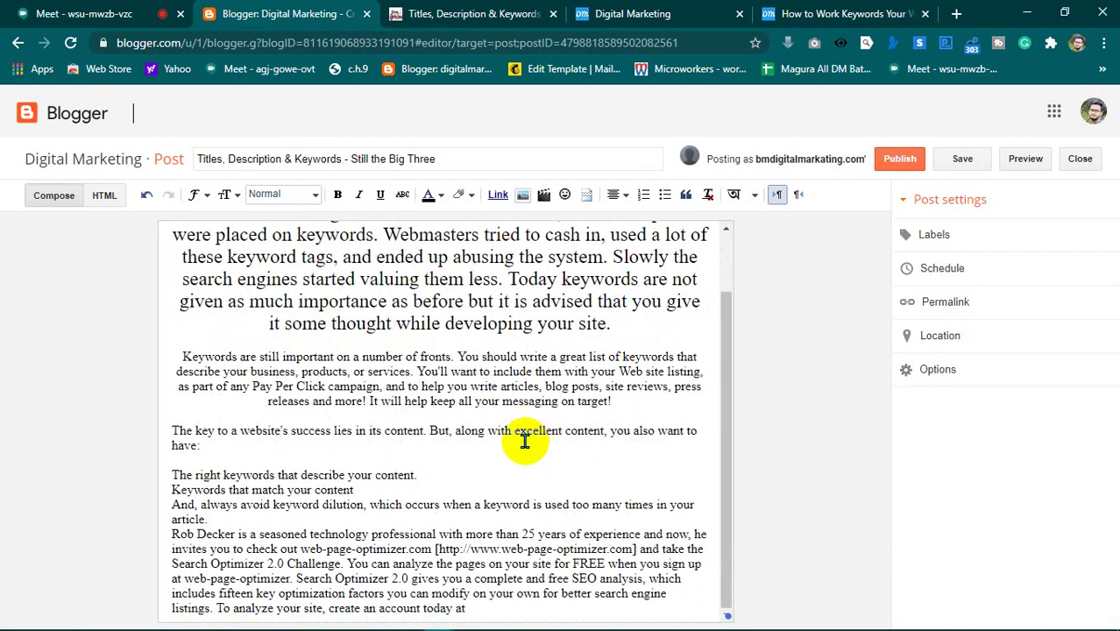
left_click_drag(173, 430, 198, 443)
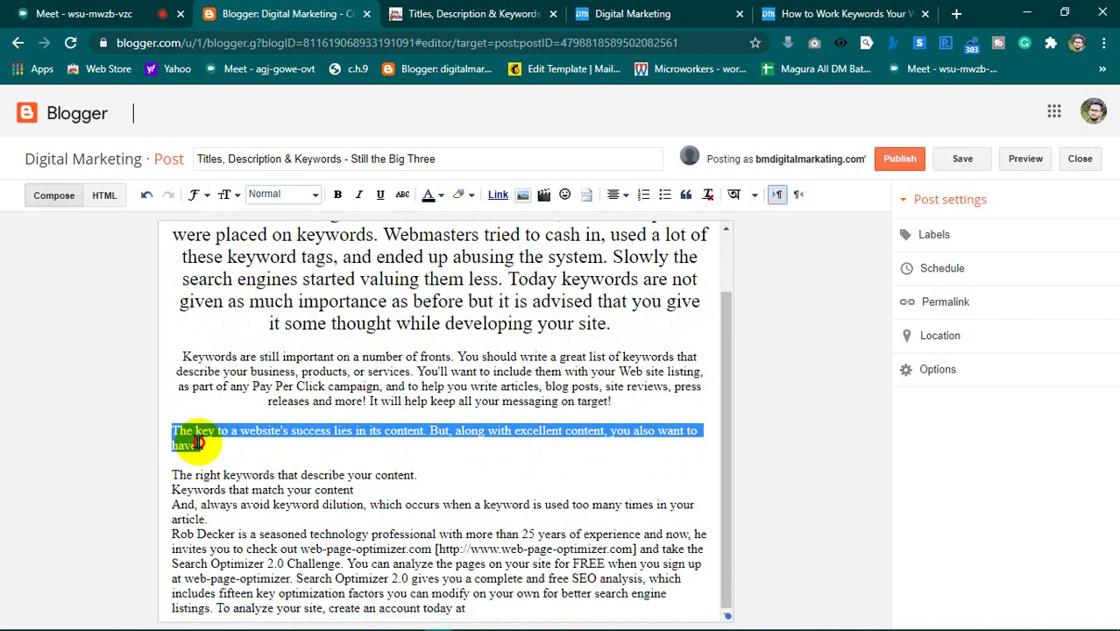
key("BackSpace")
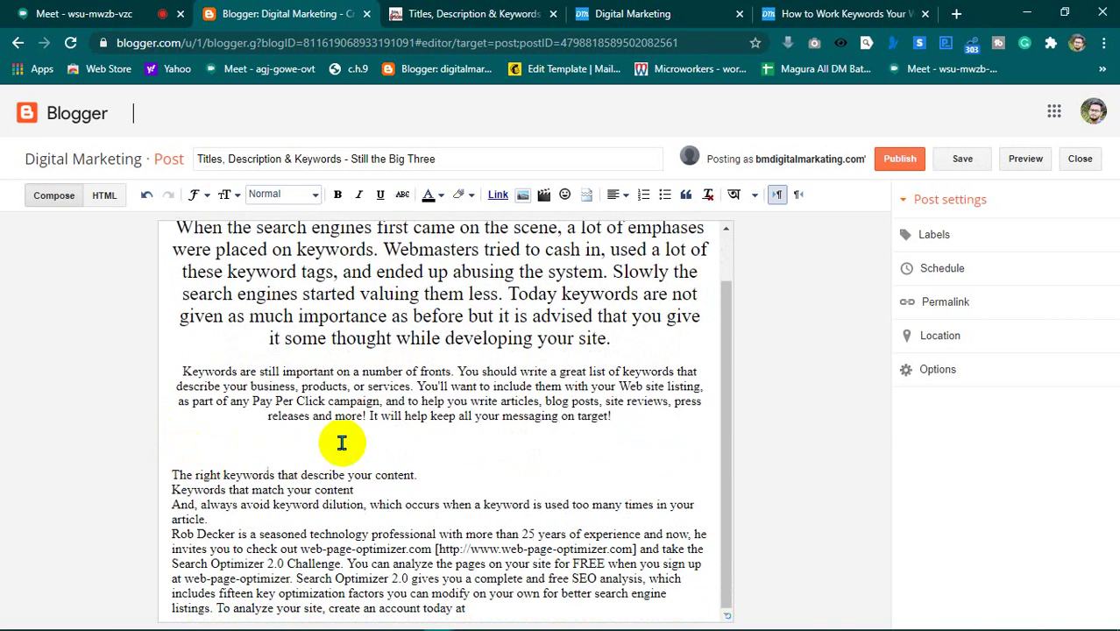
scroll(449, 446, "up", 1)
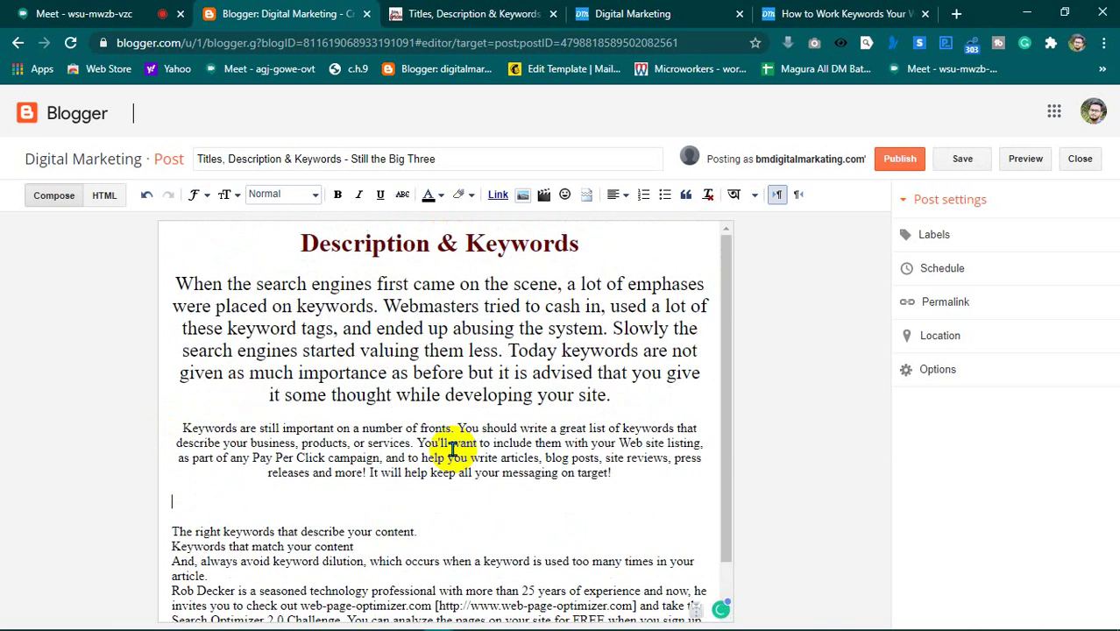
left_click(618, 196)
left_click(634, 240)
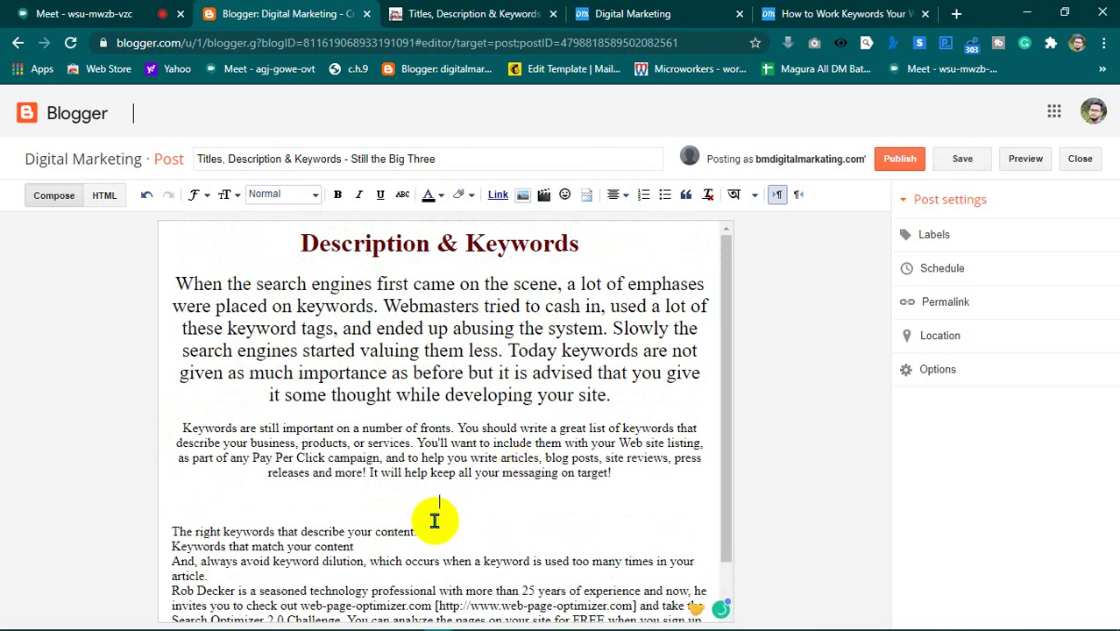
scroll(526, 457, "down", 1)
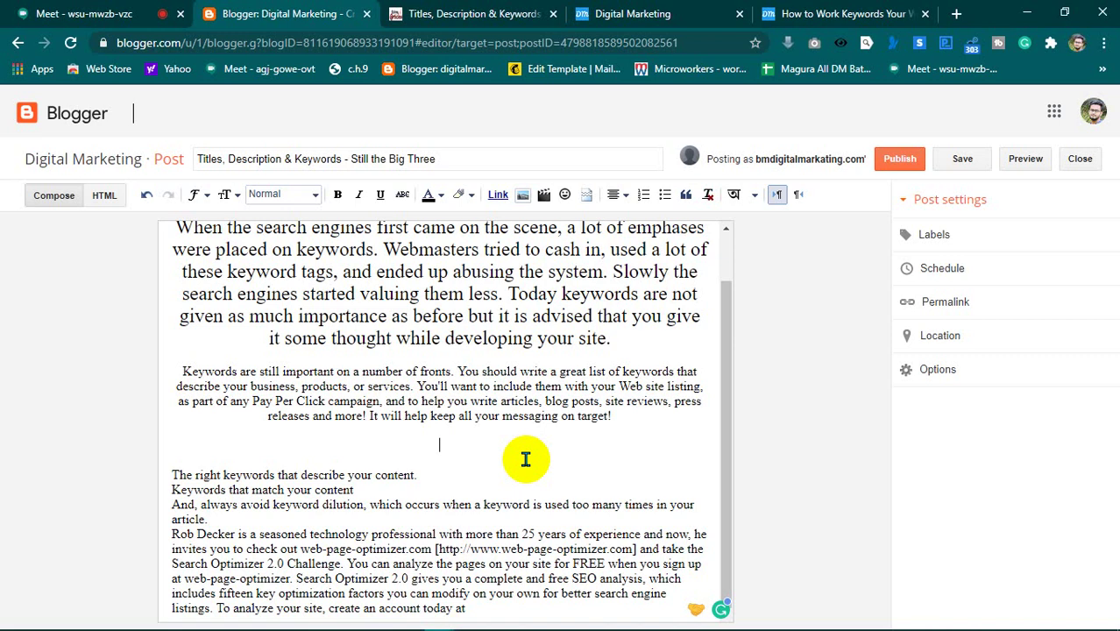
scroll(465, 398, "up", 1)
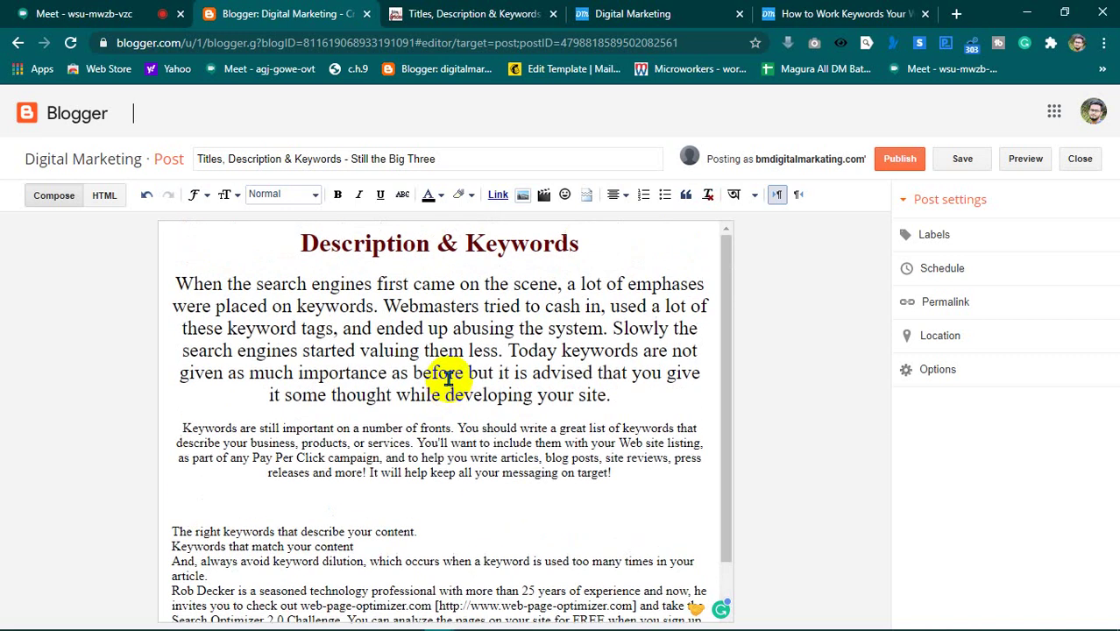
left_click(459, 500)
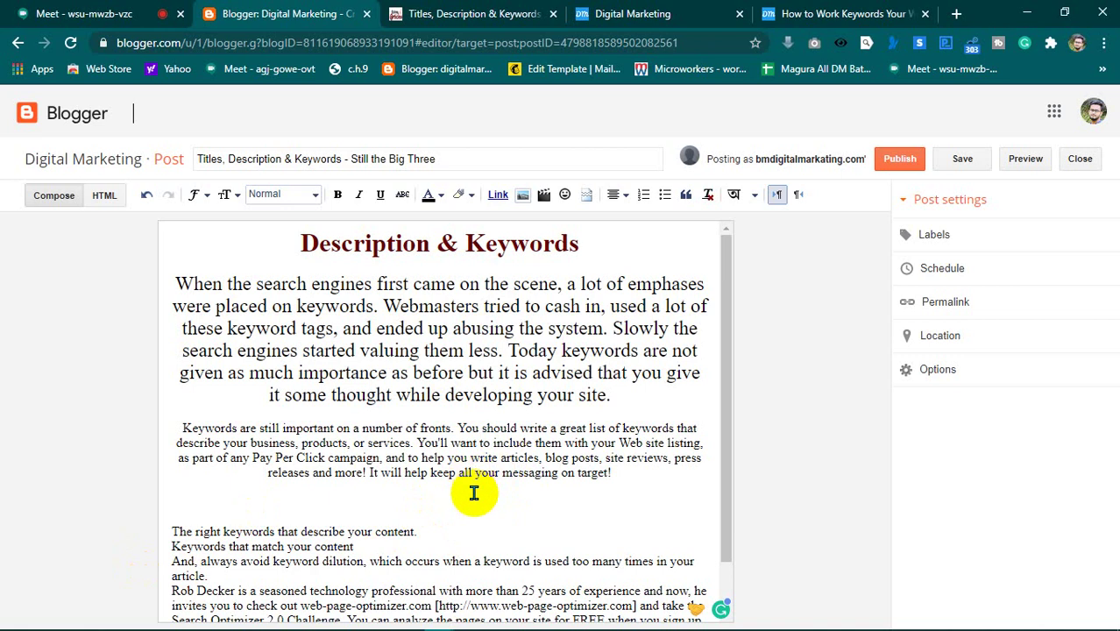
left_click(524, 198)
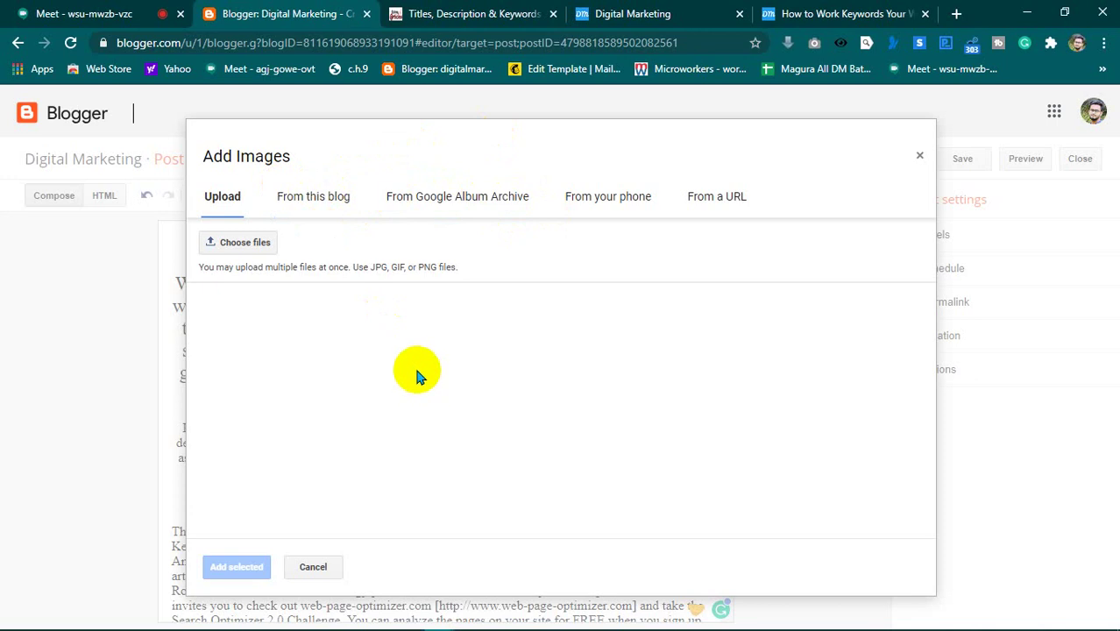
left_click(246, 245)
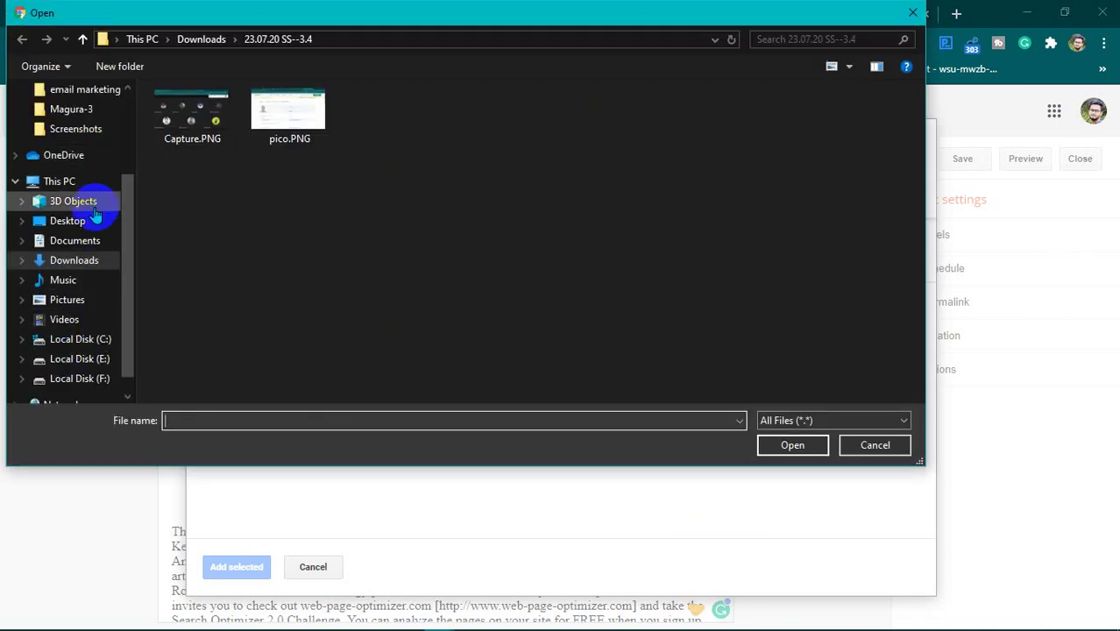
left_click(912, 13)
- Open a new browser tab and run a web search for "google"
left_click(954, 14)
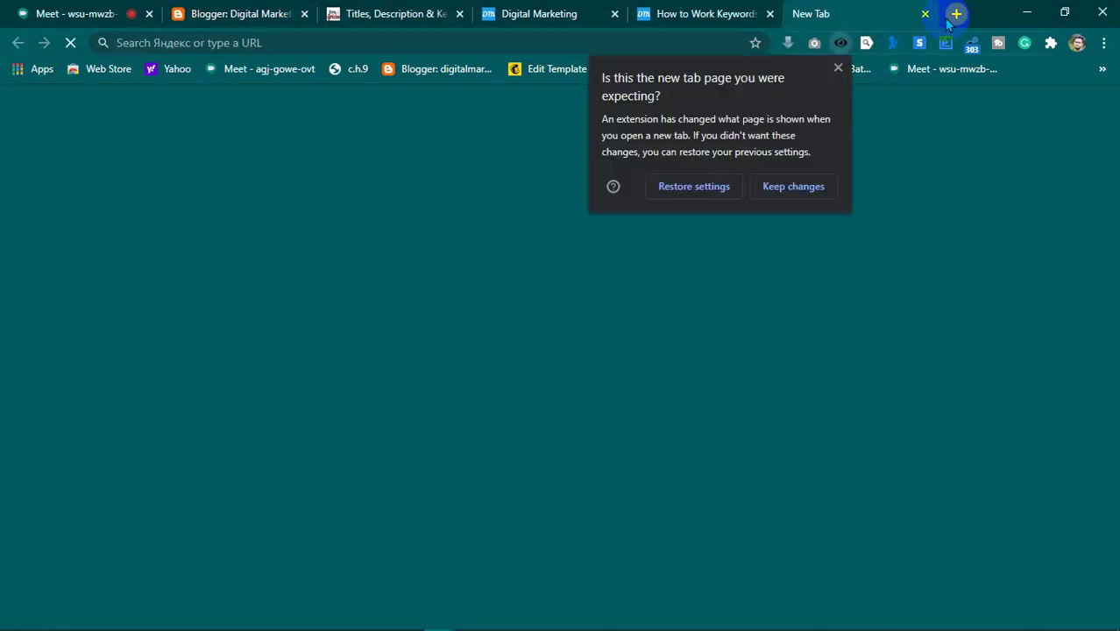
left_click(836, 68)
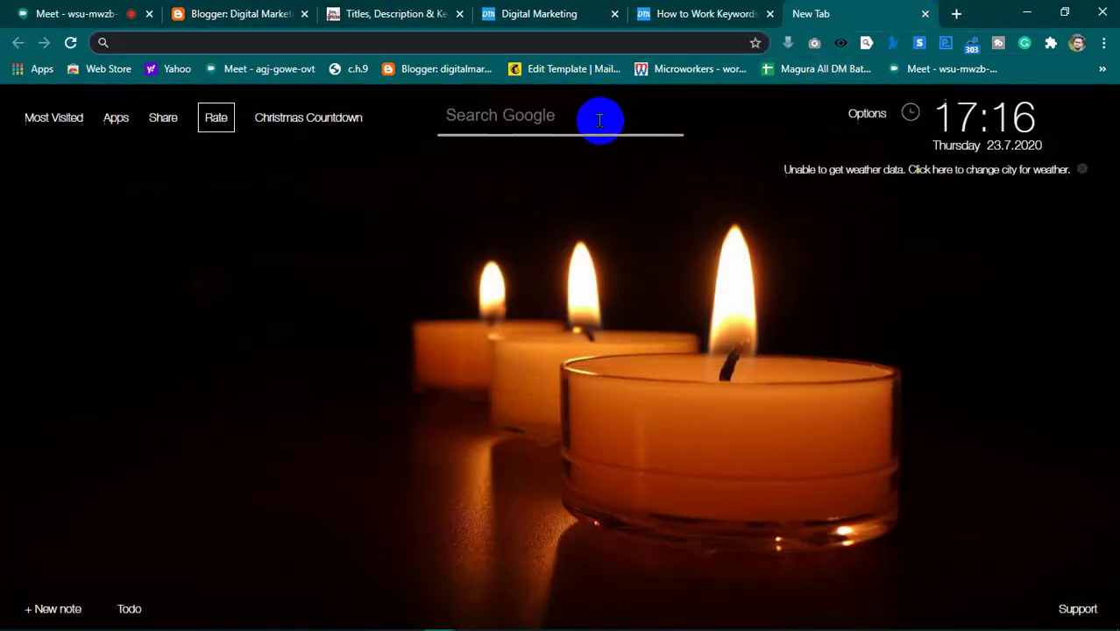
left_click(598, 119)
type("google")
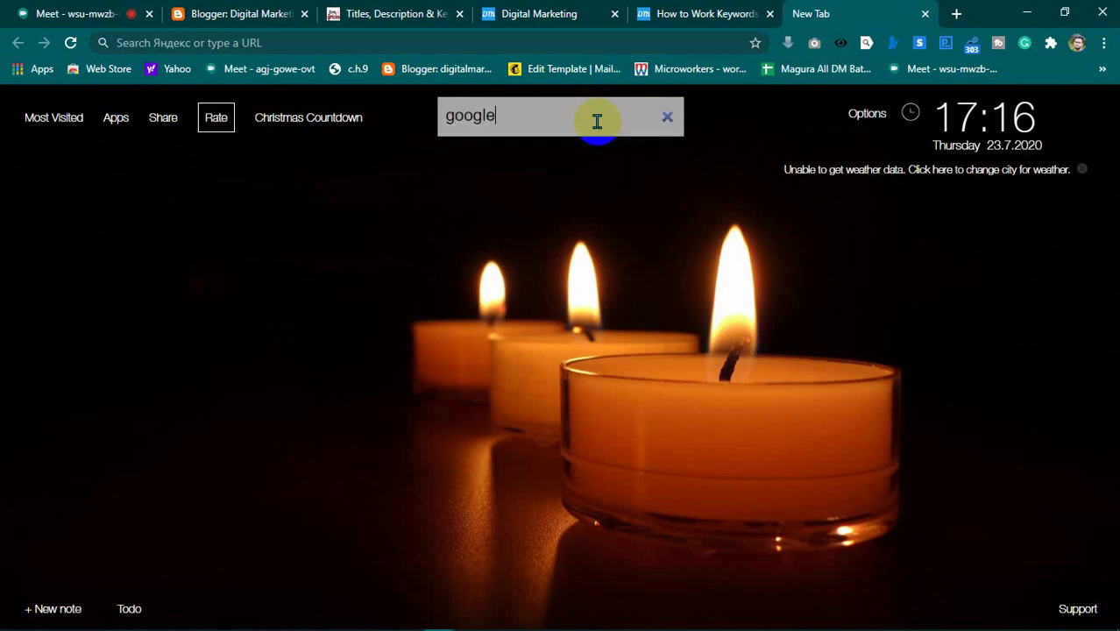
key("Return")
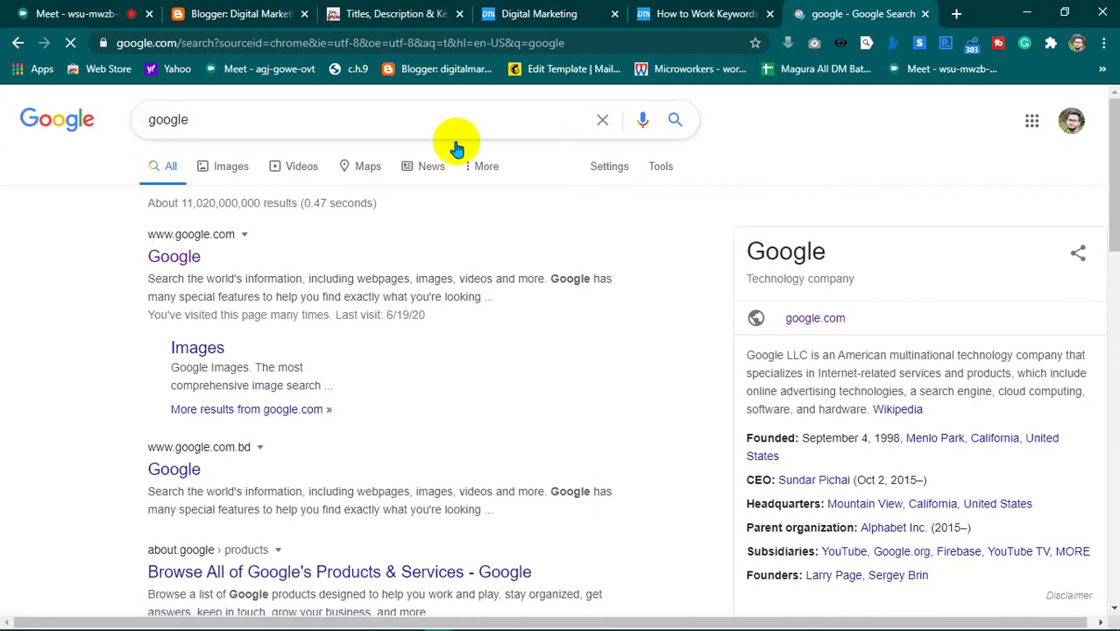
- Search for "Description & Keywords" and show the image results
left_click_drag(364, 108, 29, 125)
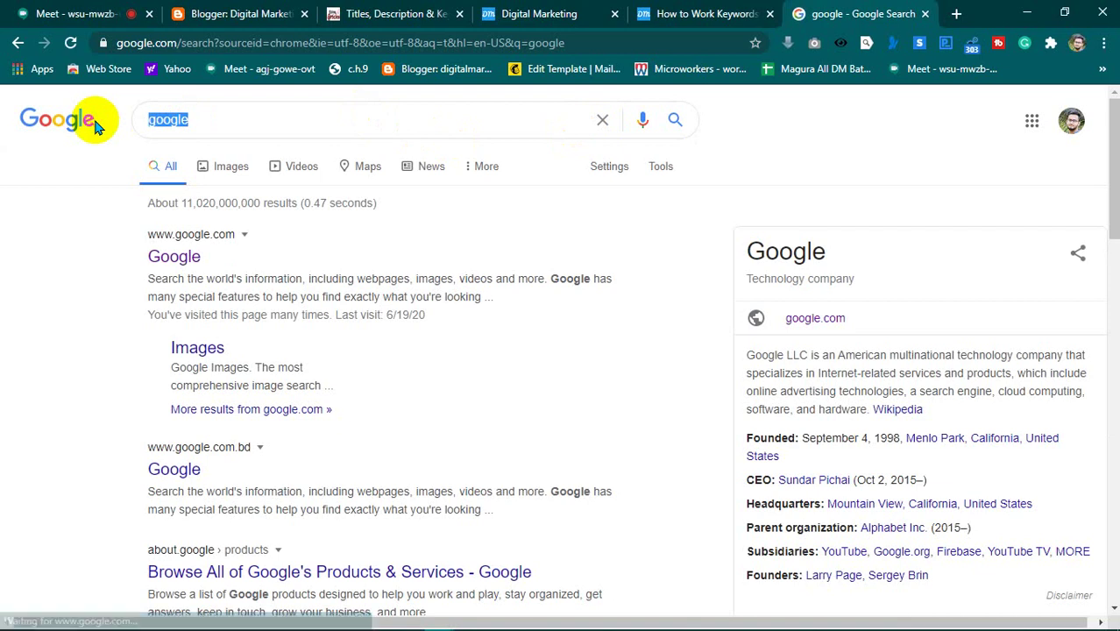
type("Description & Keywords")
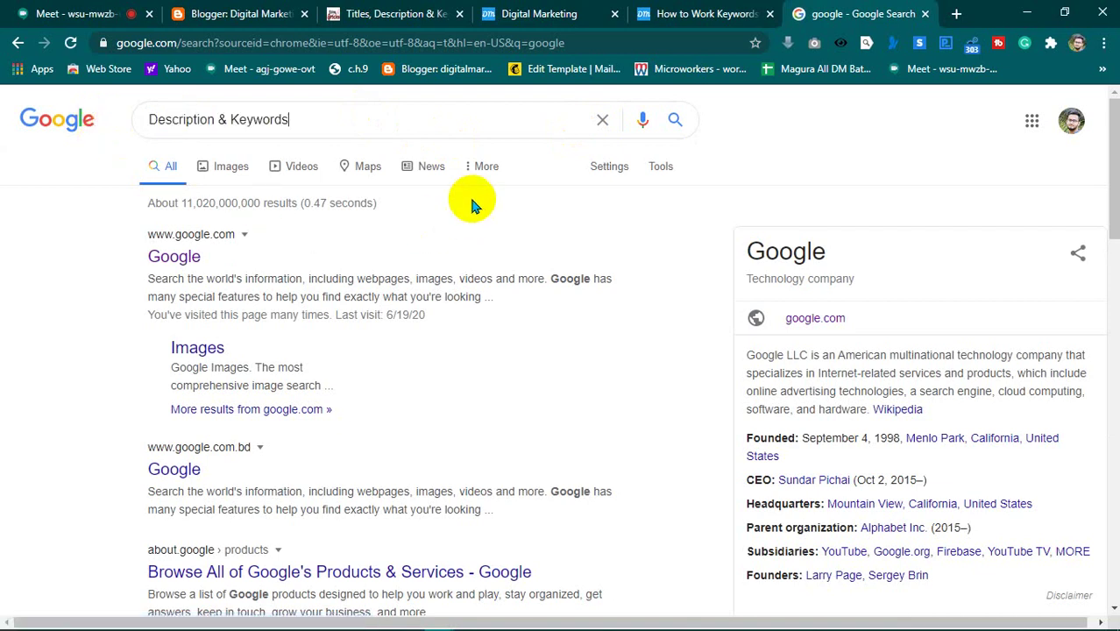
key("Return")
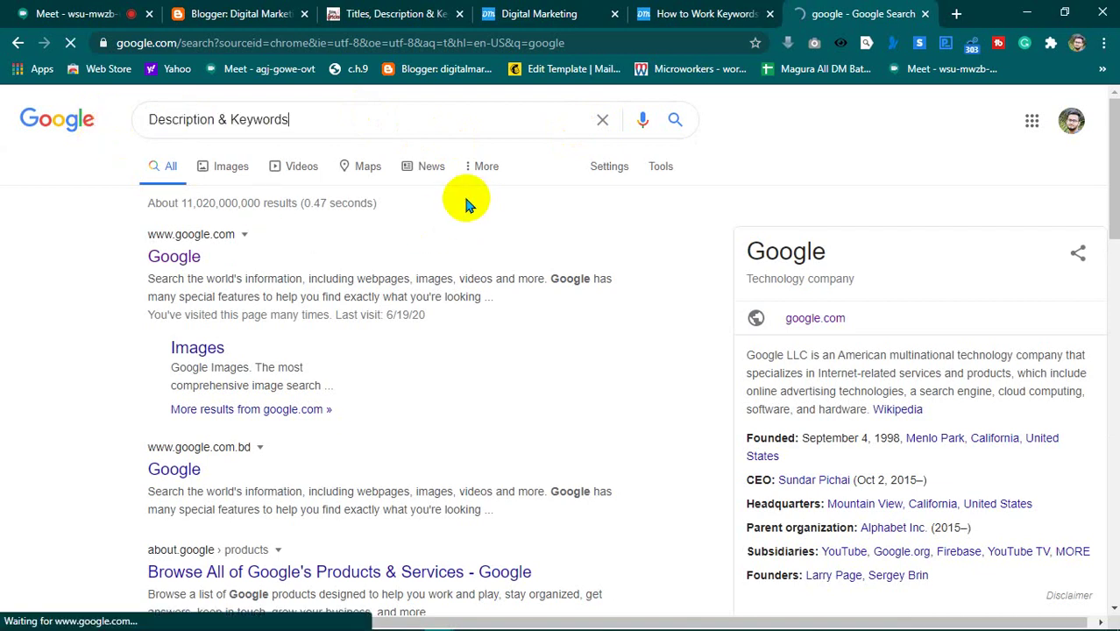
left_click(219, 169)
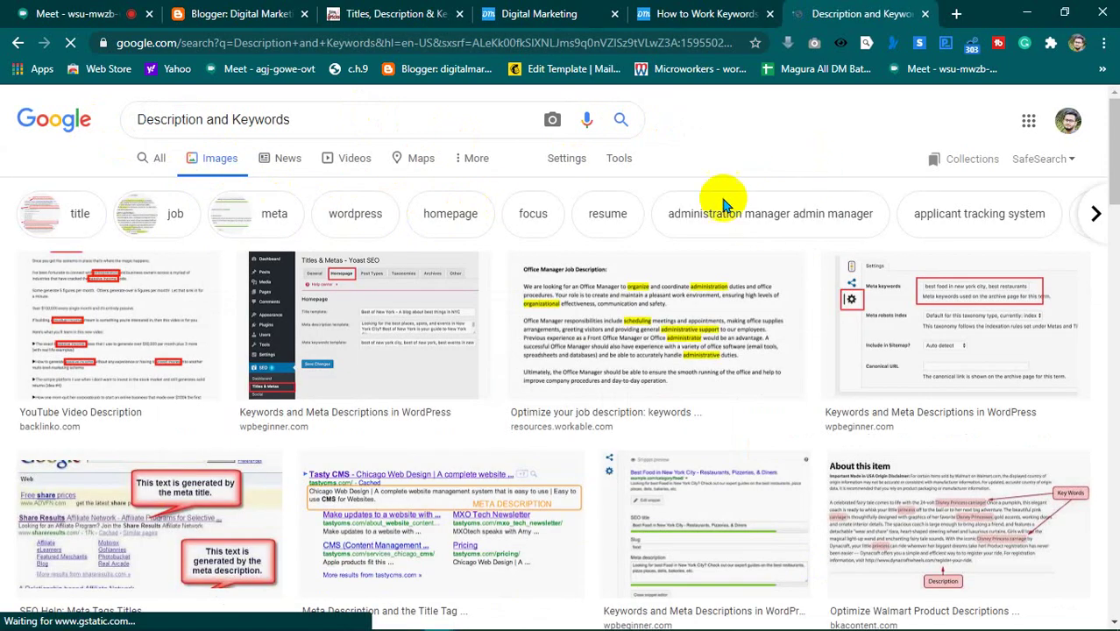
- Look through the image results and the Meta Tags diagram's related images for a picture that suits the post
scroll(613, 228, "down", 5)
scroll(570, 245, "down", 3)
scroll(571, 250, "up", 3)
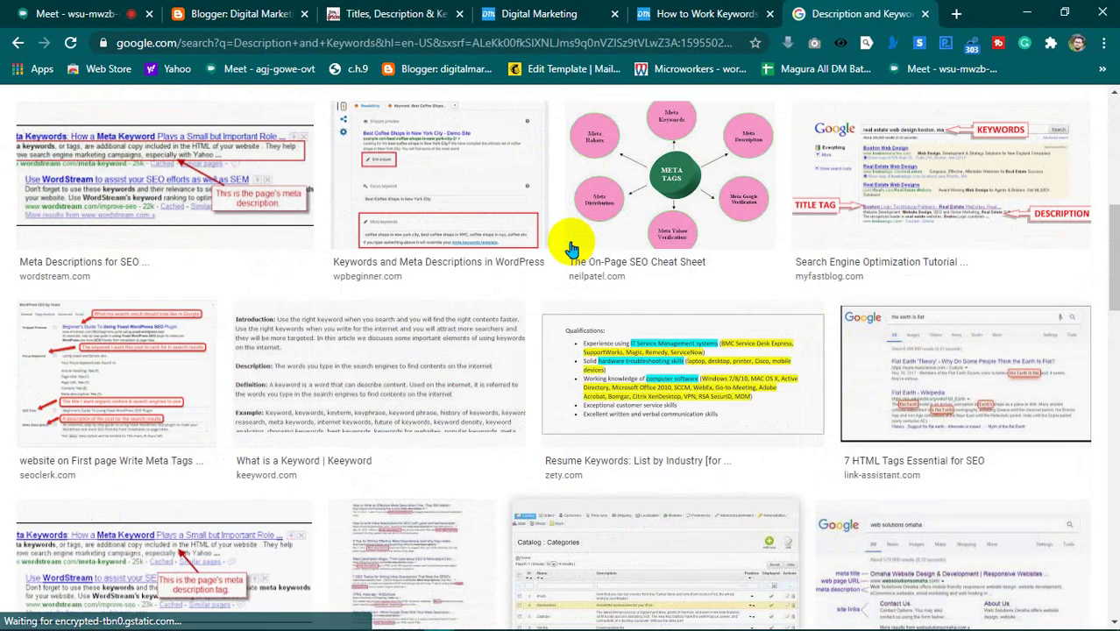
left_click(673, 194)
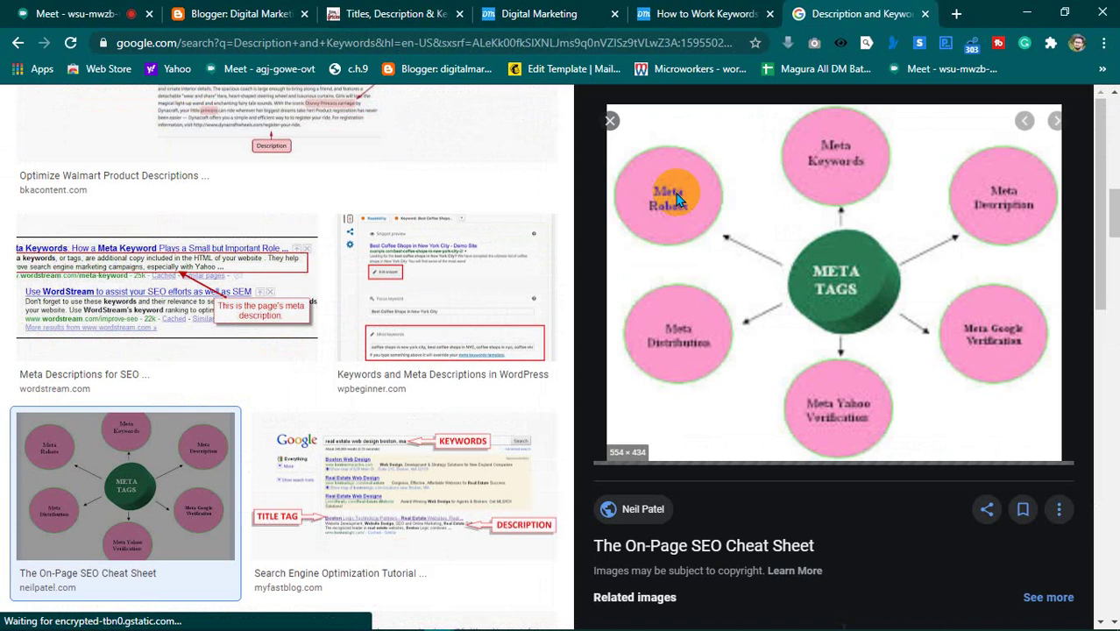
scroll(415, 344, "down", 5)
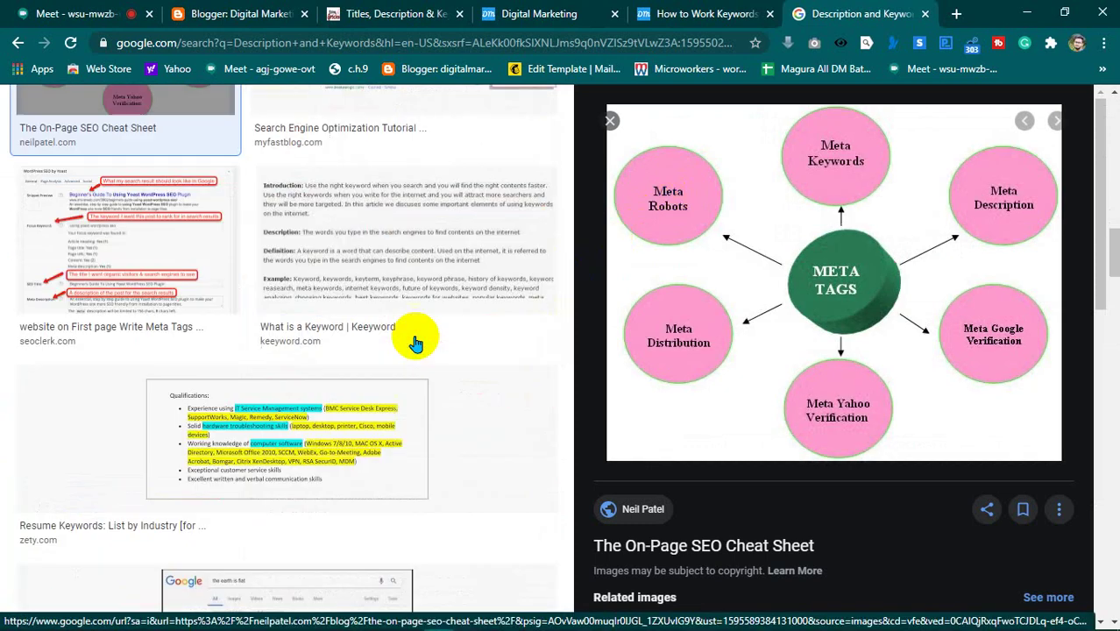
scroll(416, 340, "down", 5)
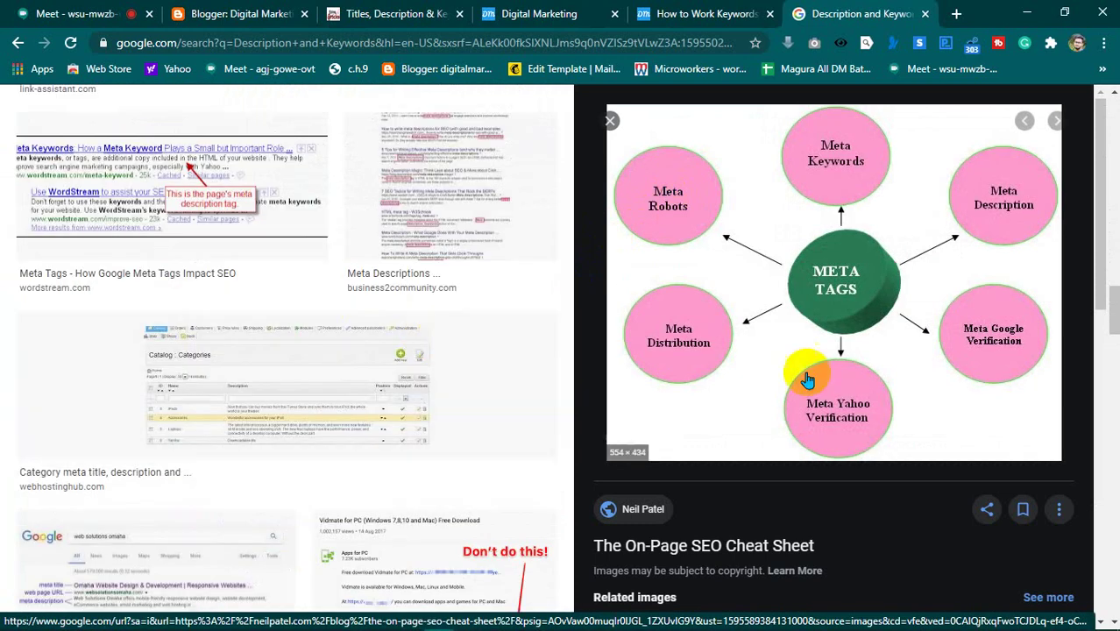
scroll(771, 342, "down", 5)
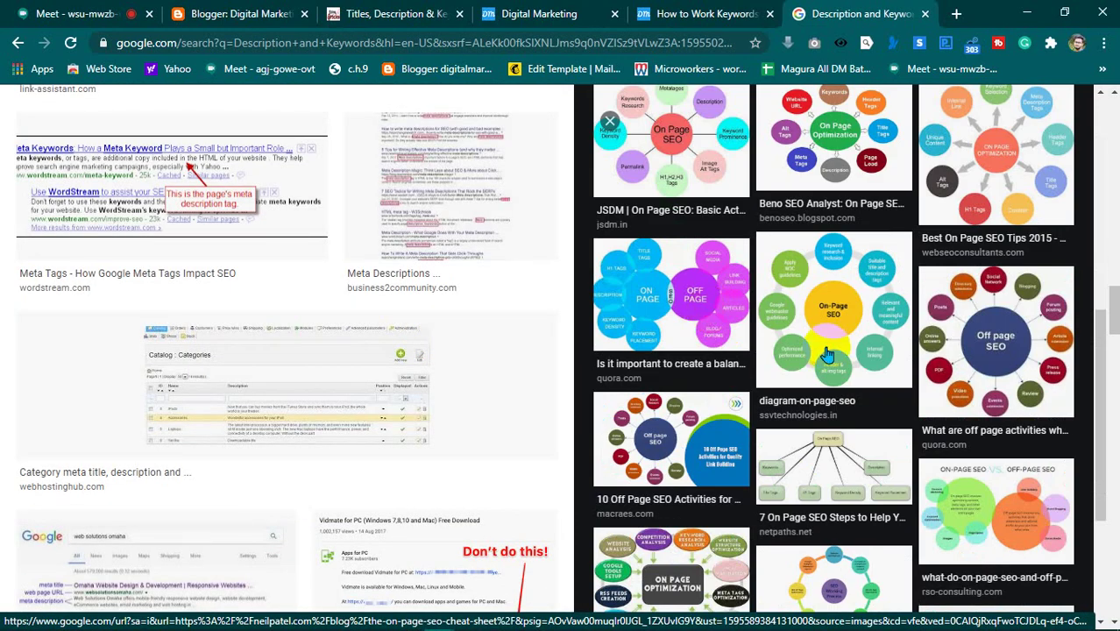
scroll(827, 353, "up", 5)
scroll(396, 336, "up", 3)
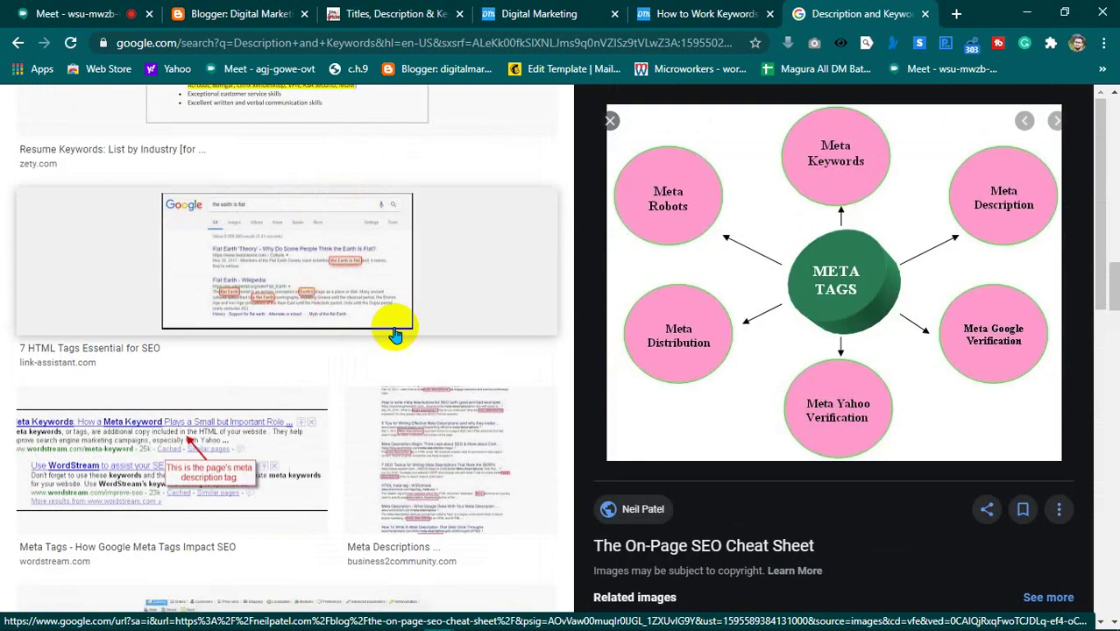
scroll(396, 336, "up", 5)
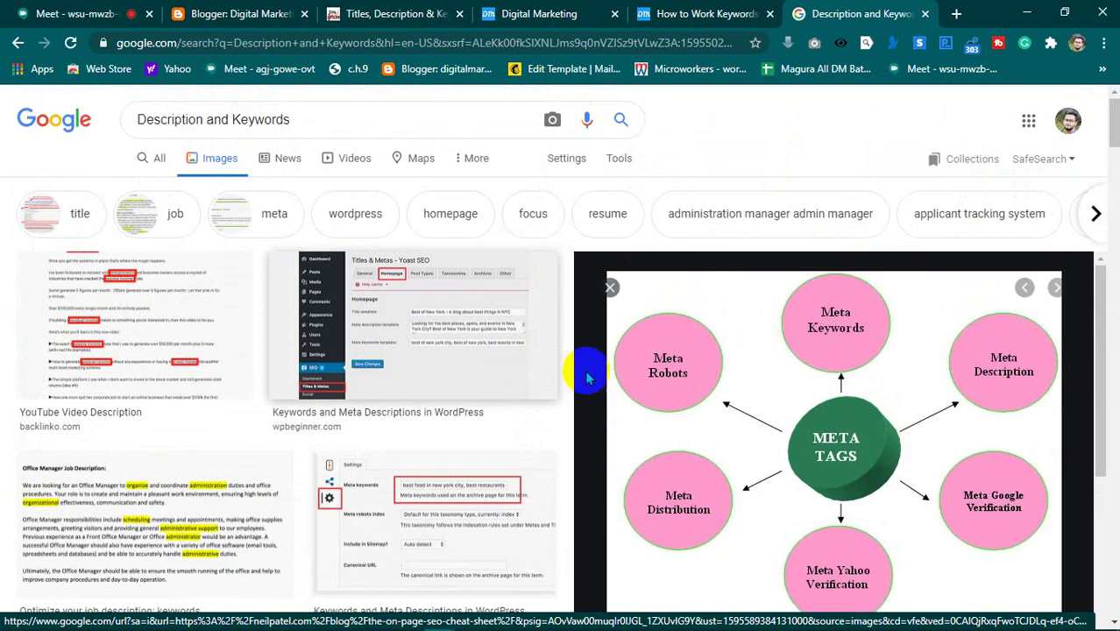
scroll(924, 390, "down", 8)
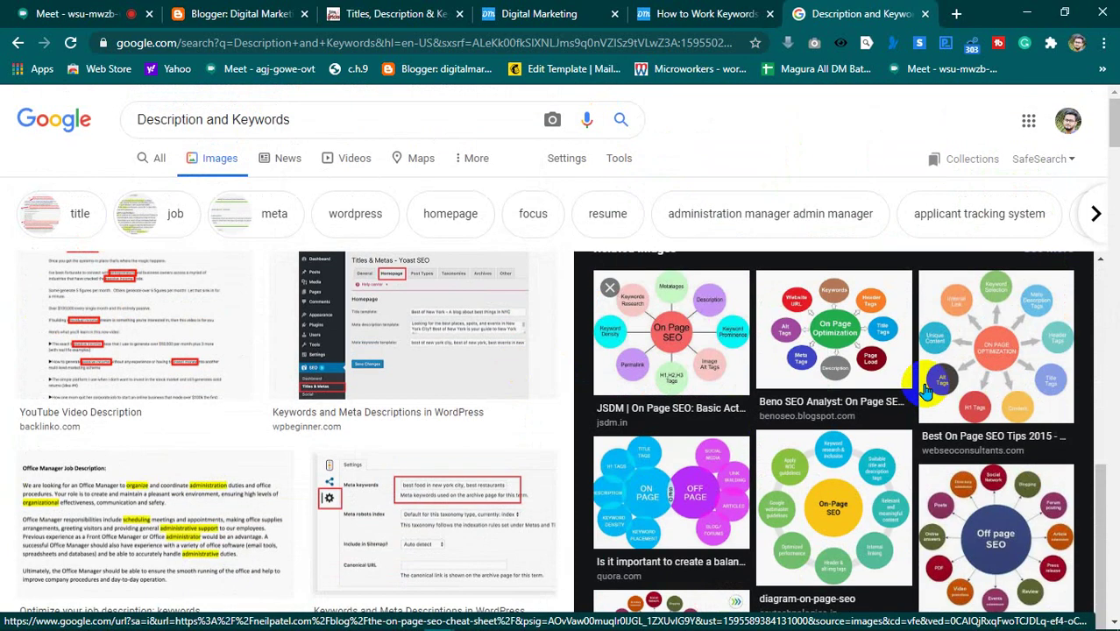
- Preview the Off page SEO diagram from Quora, and from its related images open "10 Off Page SEO Activities for Quality Link Building"
left_click(976, 513)
scroll(762, 400, "down", 3)
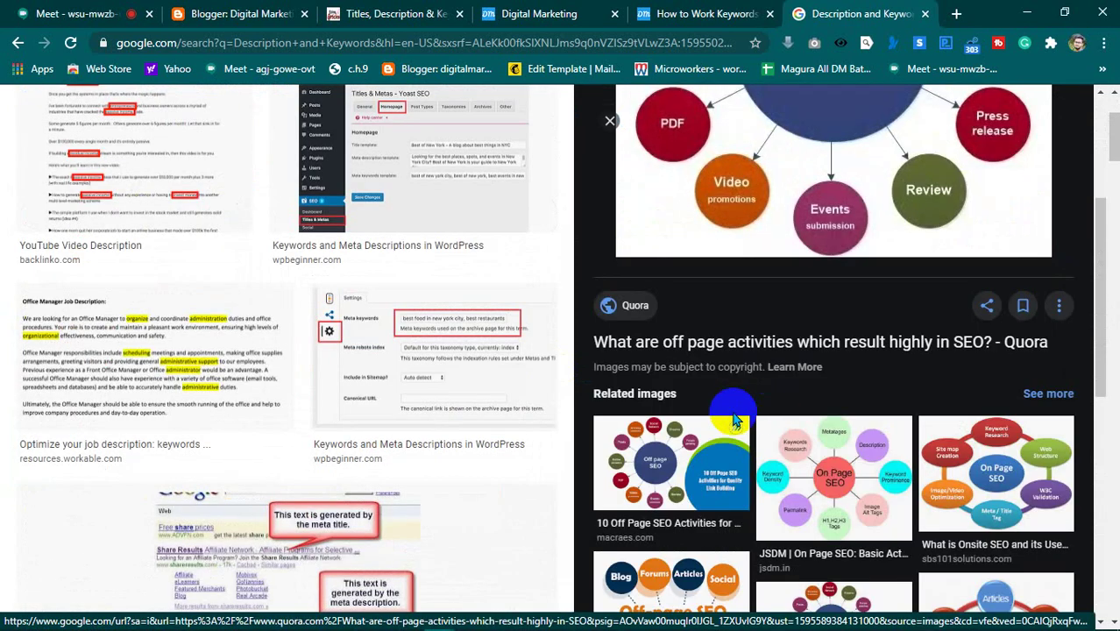
scroll(734, 421, "down", 3)
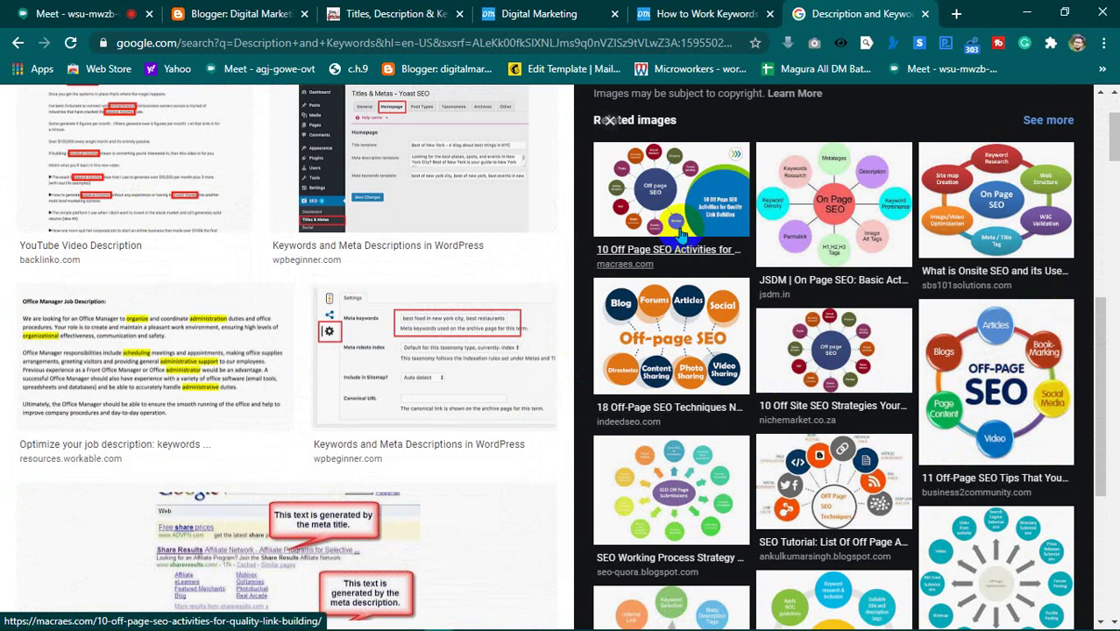
left_click(657, 166)
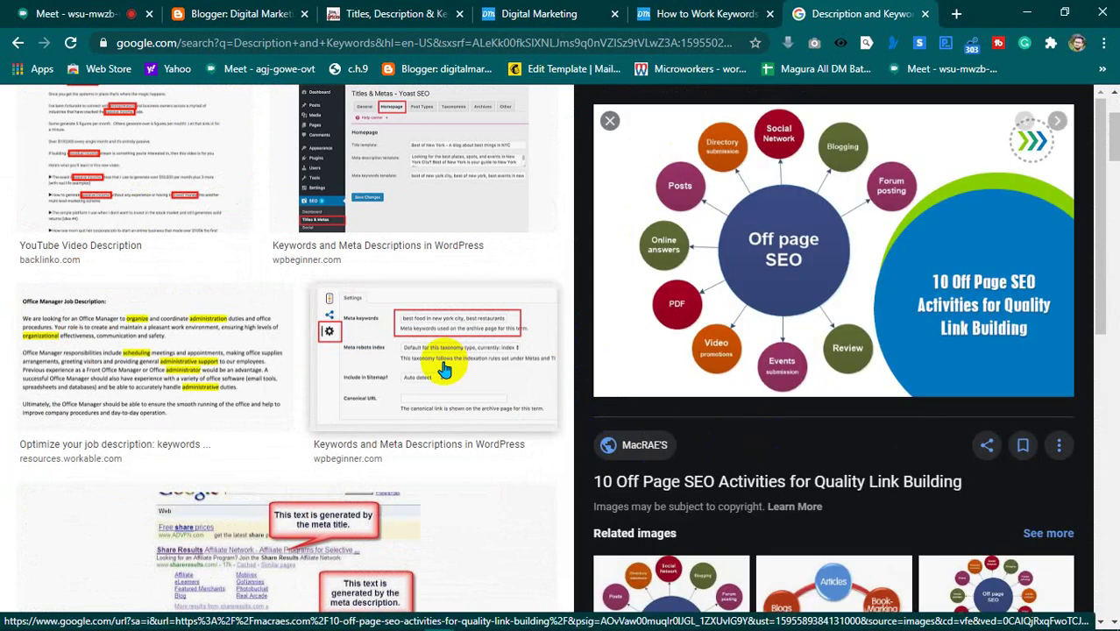
- Take the browser window out of full size, shift it to expose the desktop, and save the previewed Off page SEO image there
left_click(1069, 11)
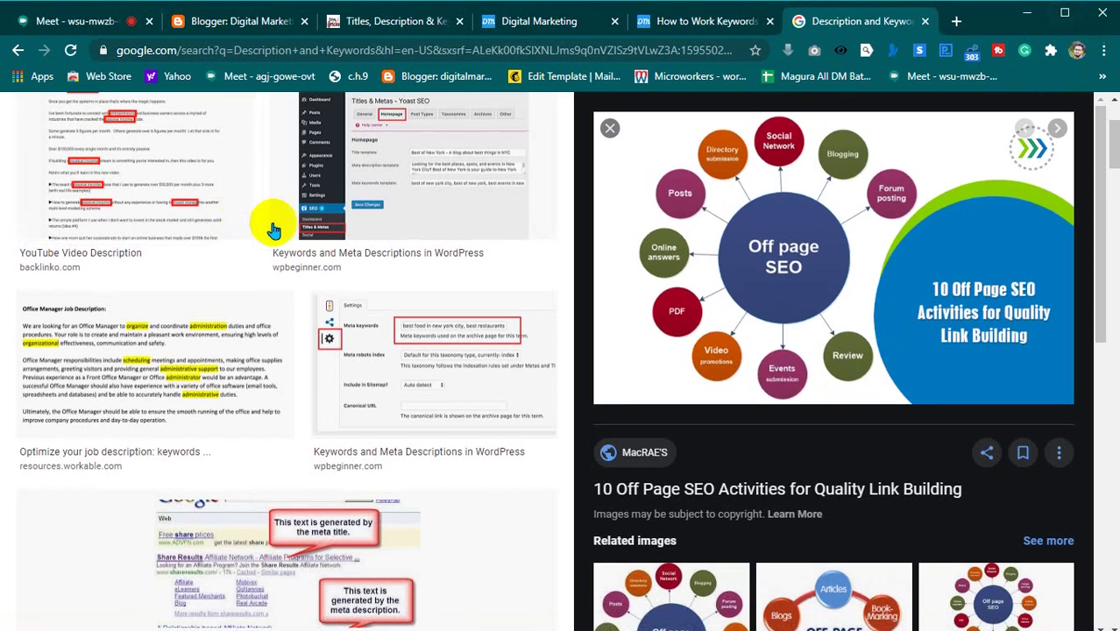
left_click(1065, 19)
left_click(1066, 20)
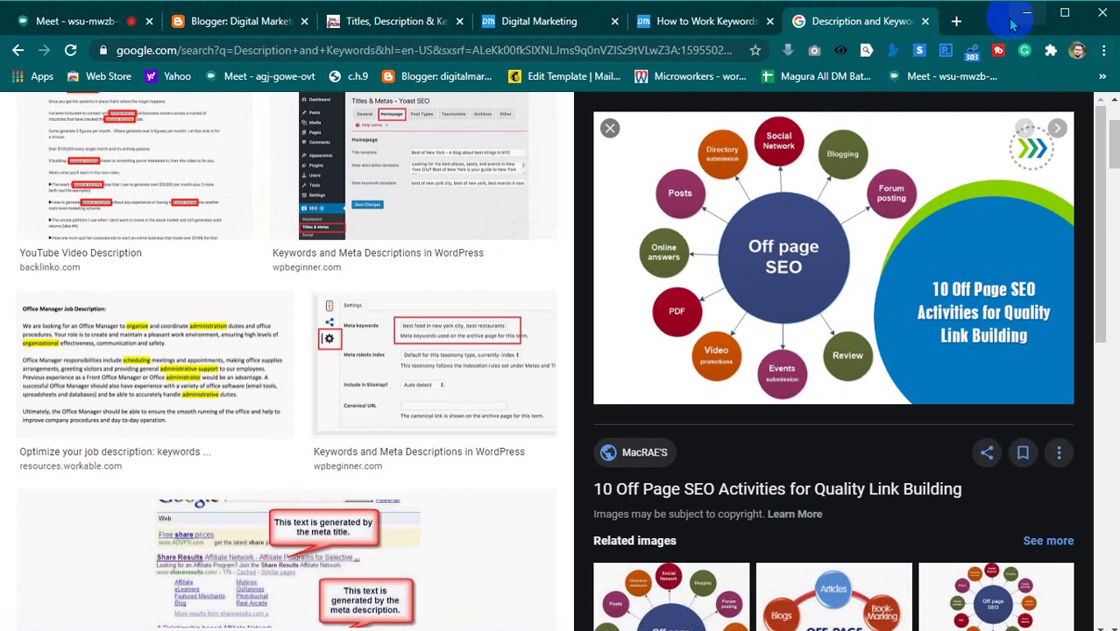
left_click_drag(1003, 22, 741, 22)
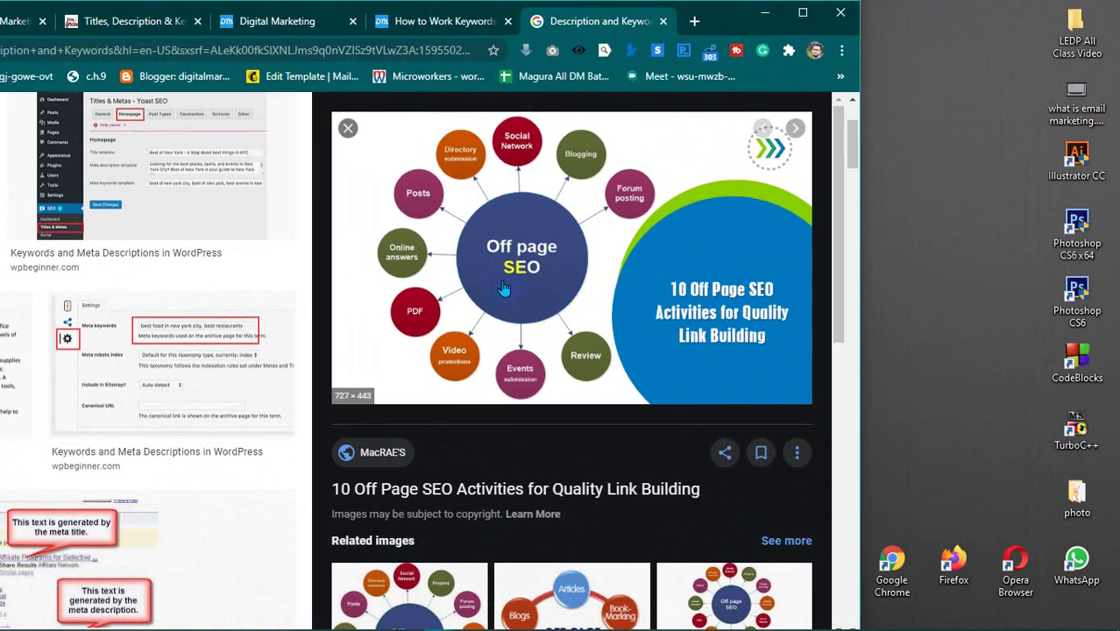
left_click_drag(478, 252, 925, 253)
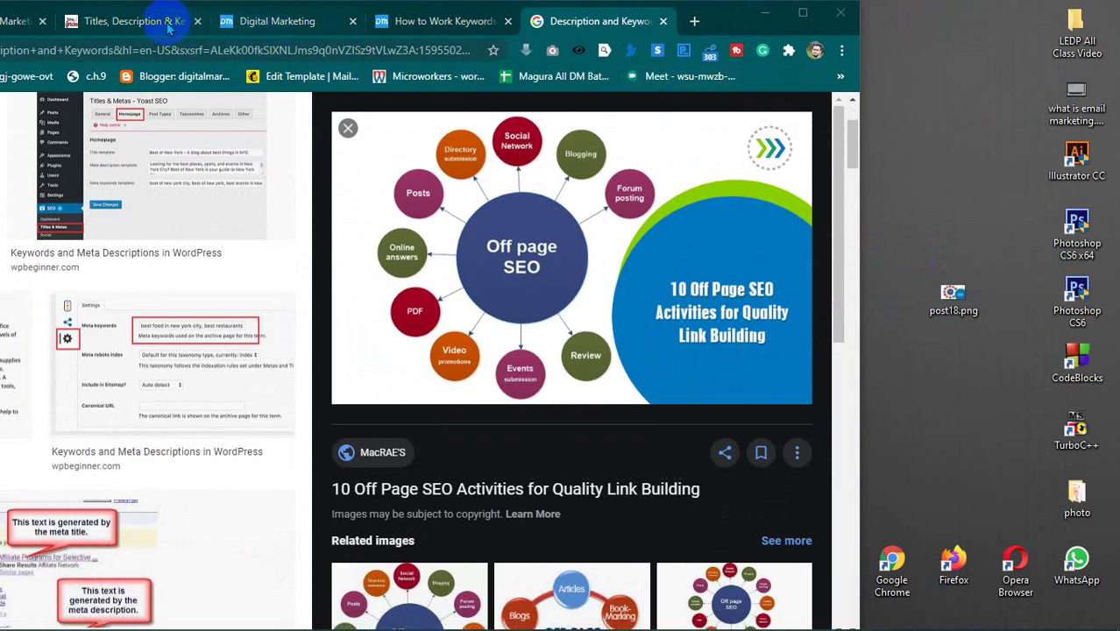
- Return to the Blogger draft, dismiss the Add Images dialog and try to place post18.png from the desktop directly in the centred blank line
left_click(277, 21)
left_click(16, 23)
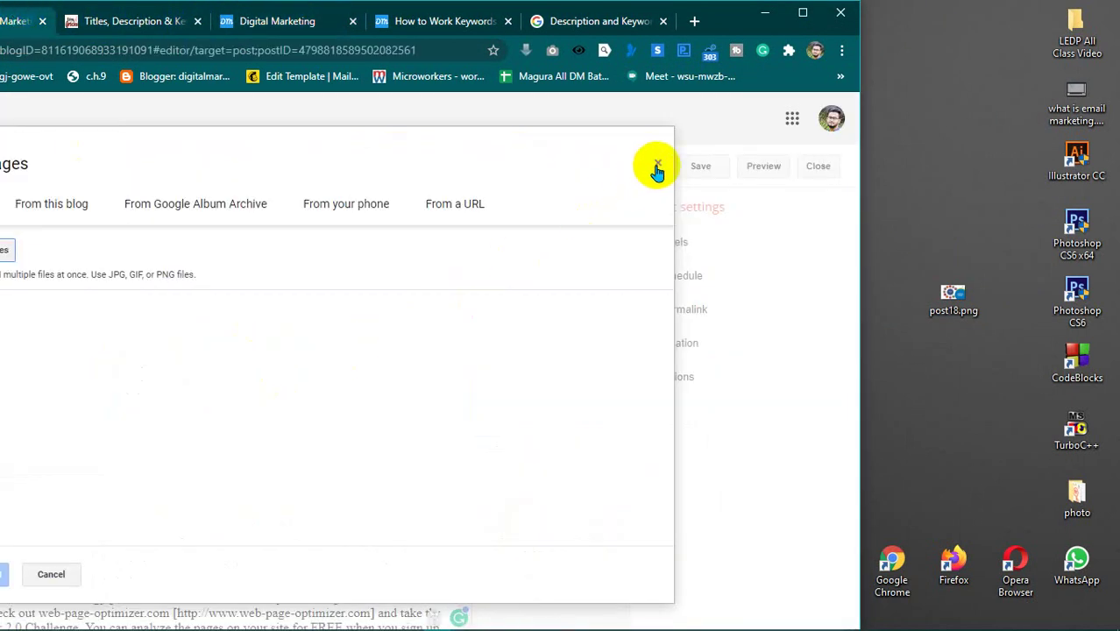
left_click(657, 166)
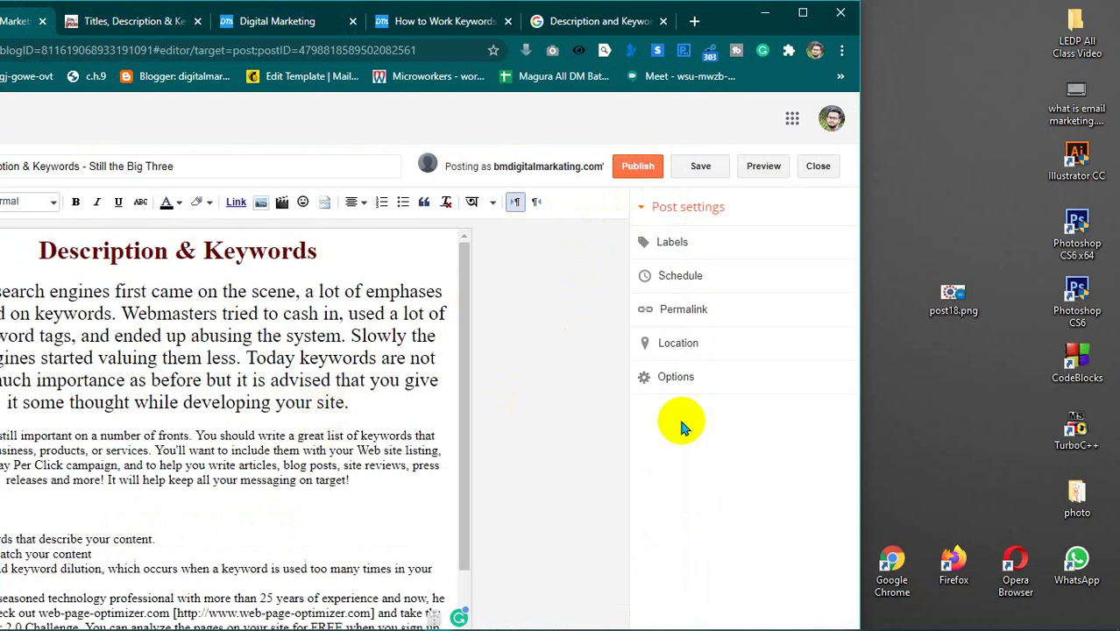
left_click_drag(953, 296, 156, 506)
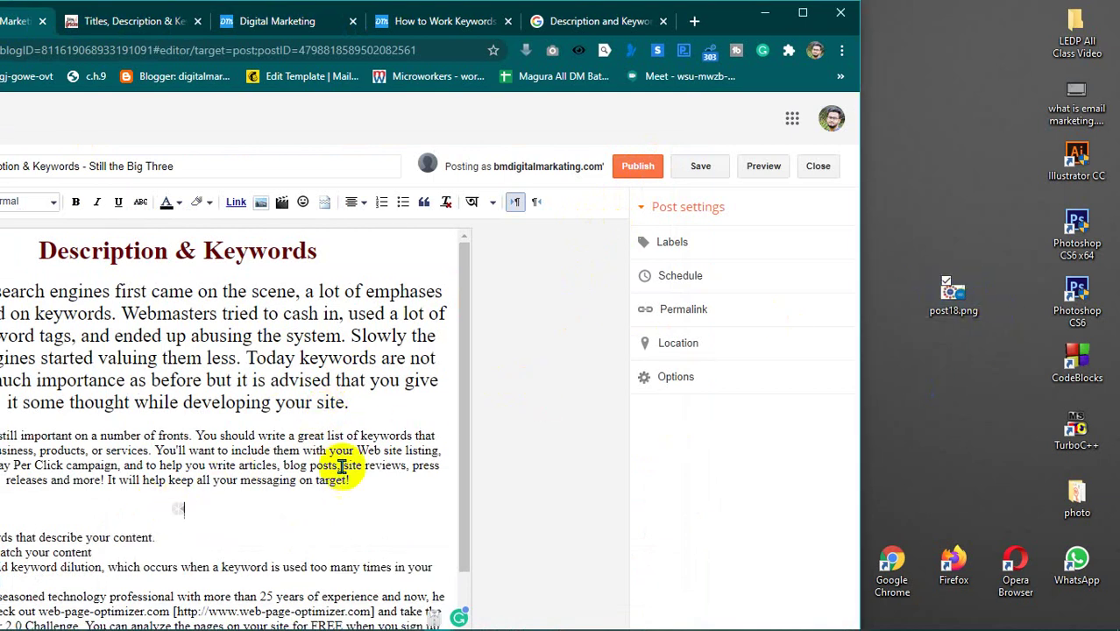
left_click(802, 12)
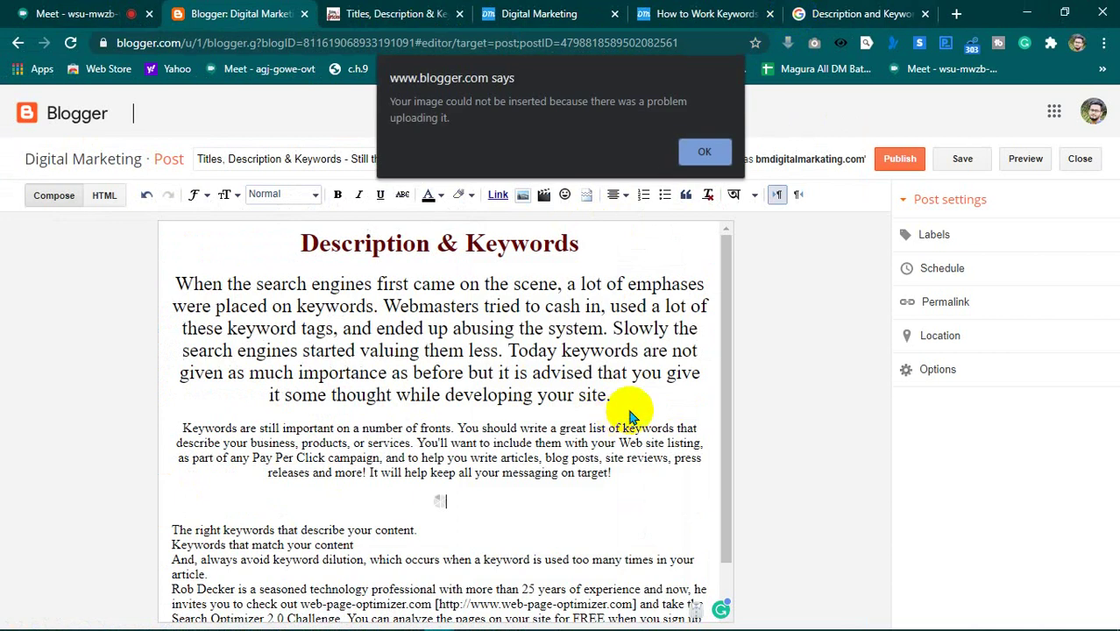
left_click(704, 152)
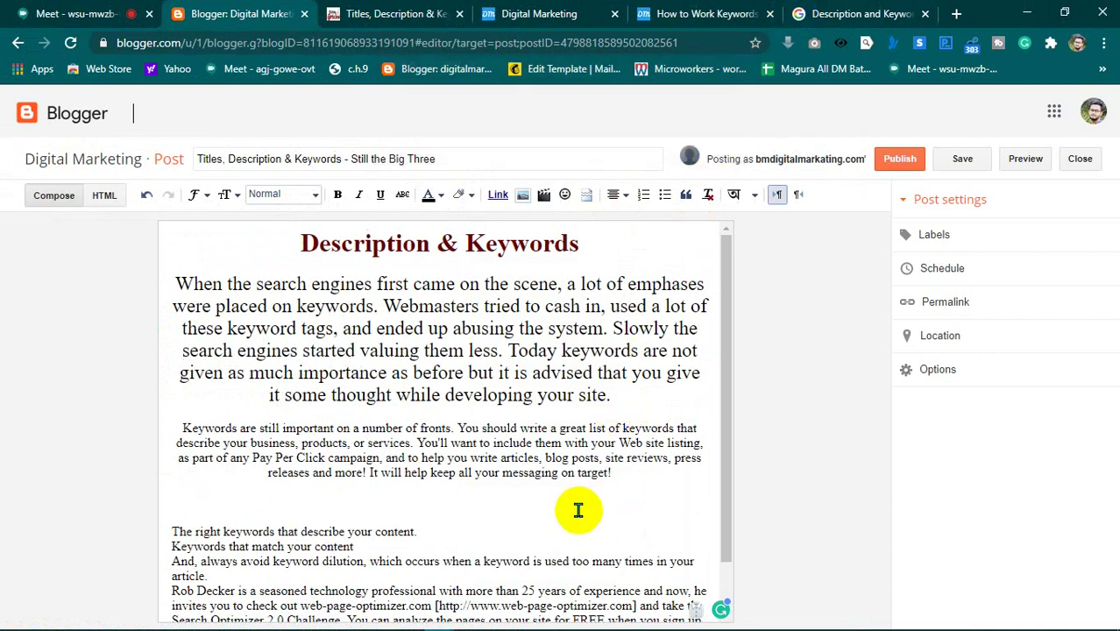
- Upload post18.png from the desktop through the Add Images dialog and insert it in the centred blank line
left_click(523, 194)
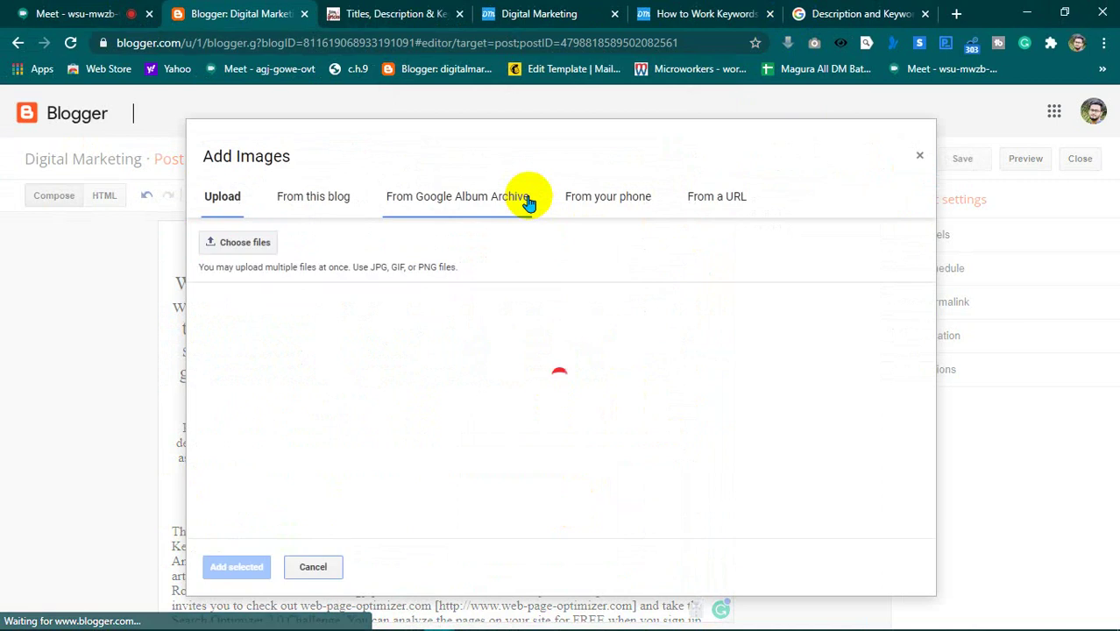
left_click(251, 245)
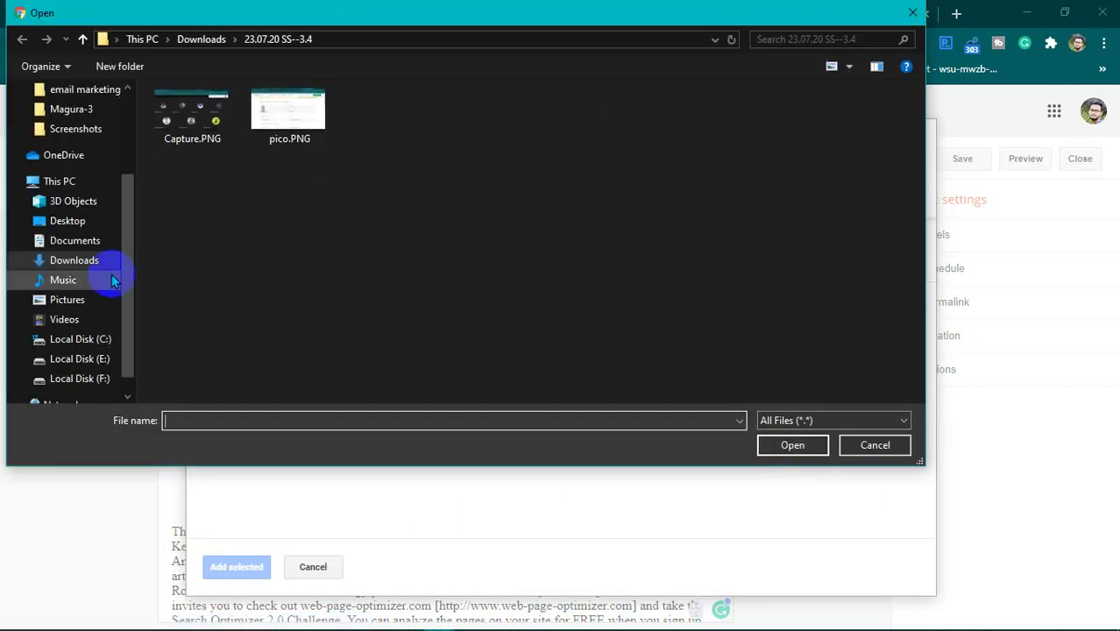
scroll(48, 149, "up", 3)
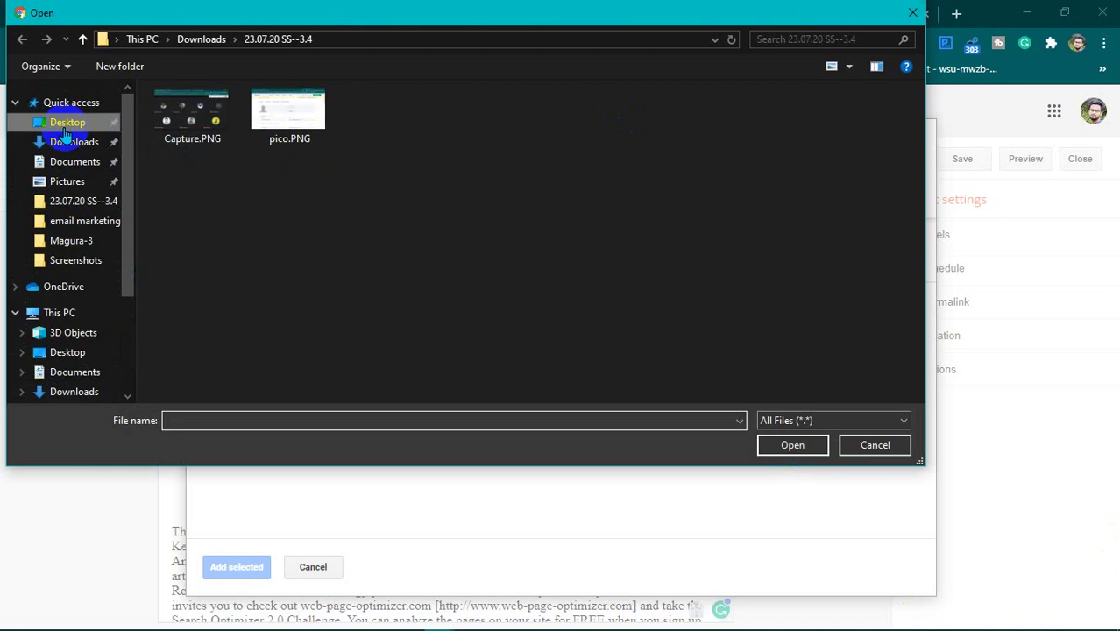
left_click(66, 123)
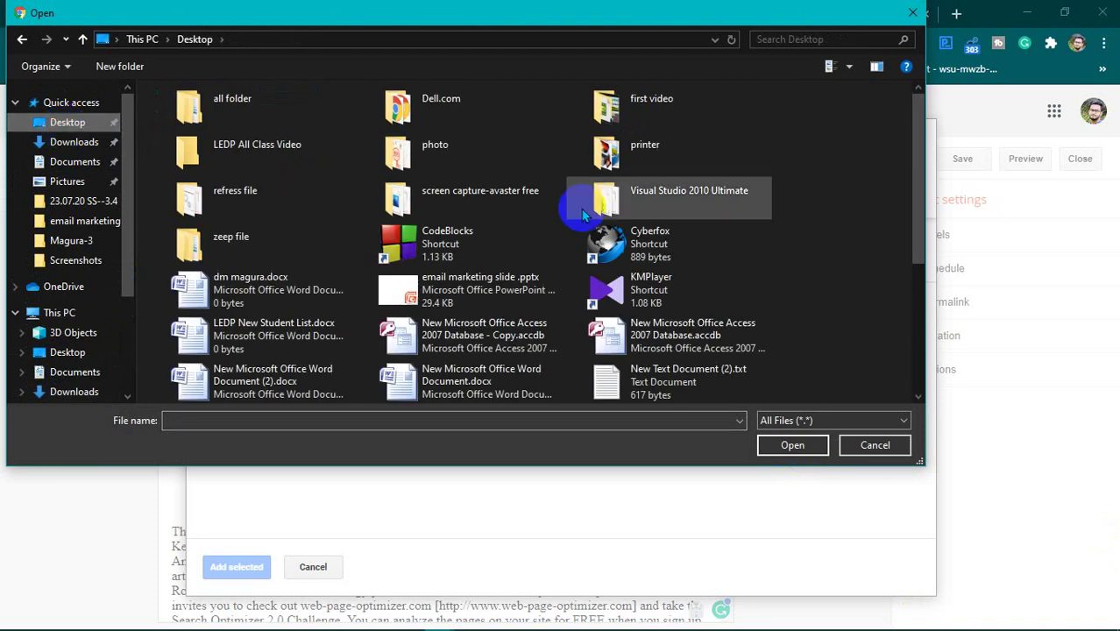
scroll(591, 206, "down", 3)
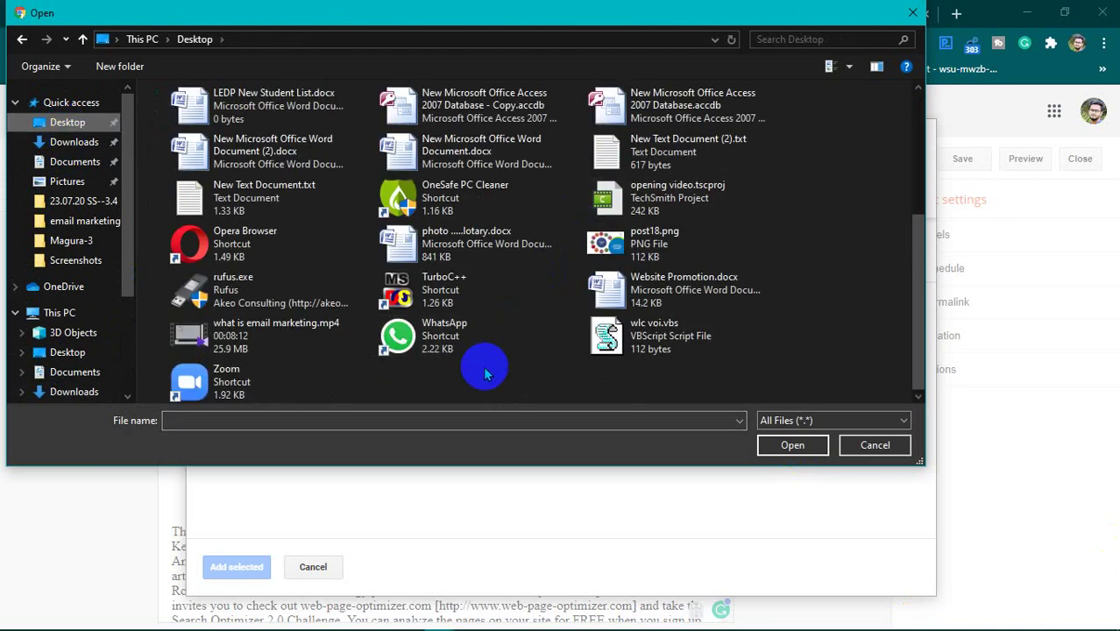
left_click(617, 243)
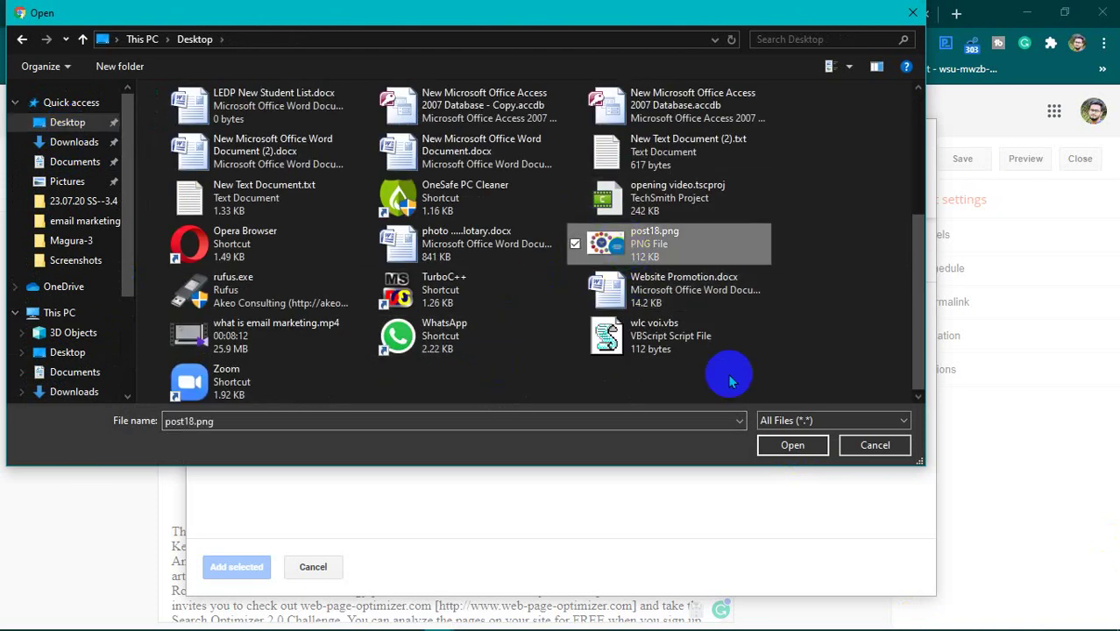
left_click(791, 445)
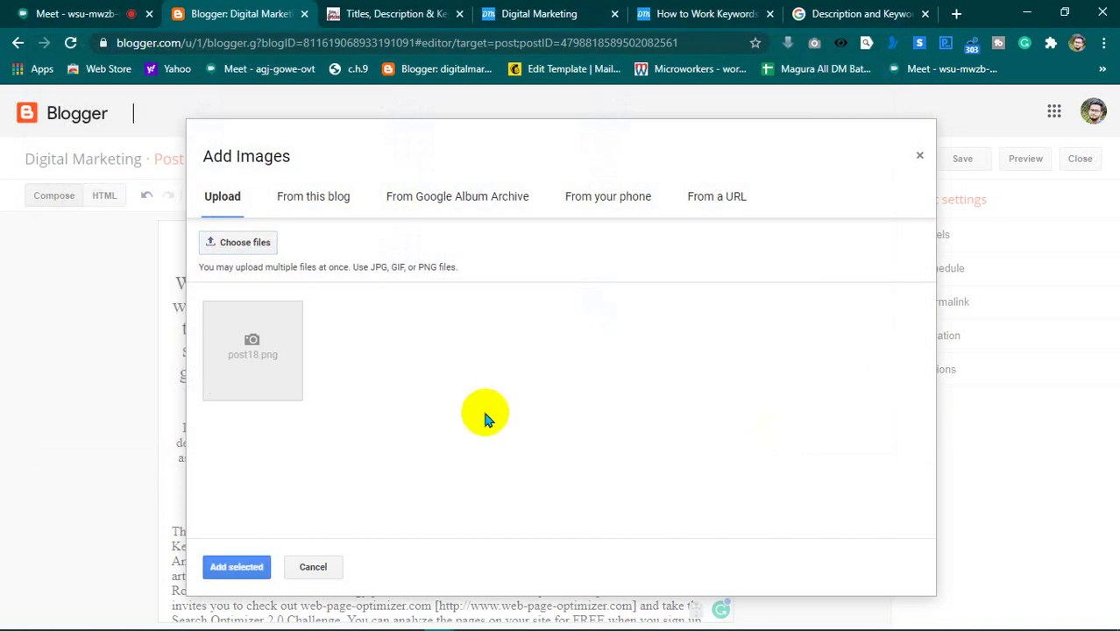
left_click(235, 567)
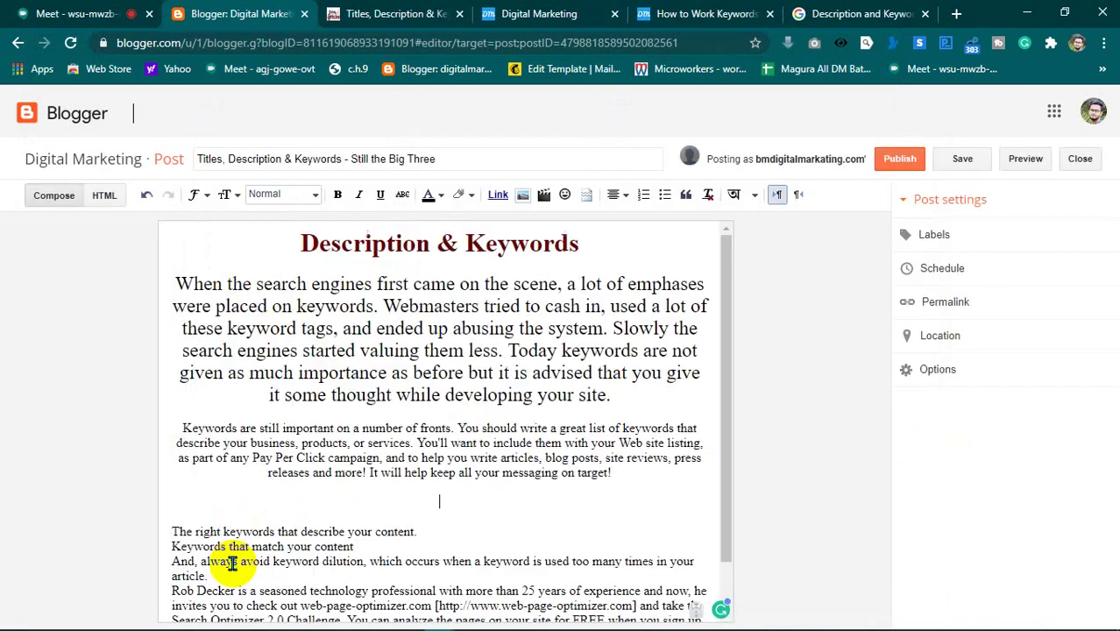
- Look through the post to check how the inserted Off page SEO image sits between the paragraphs
scroll(526, 403, "down", 3)
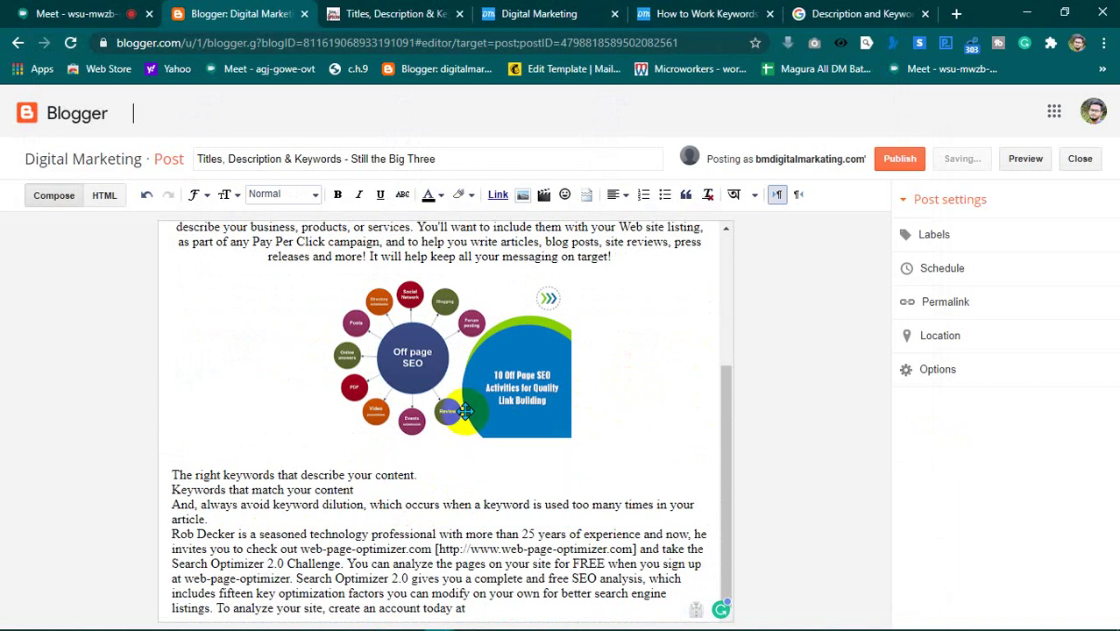
scroll(605, 373, "up", 3)
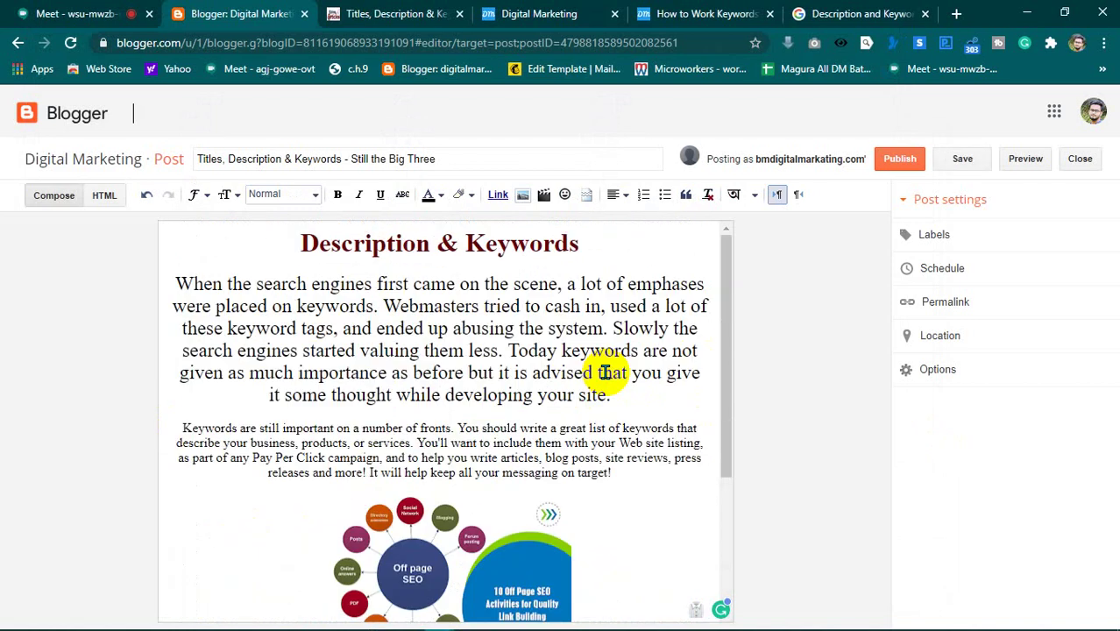
scroll(605, 373, "down", 3)
scroll(605, 372, "up", 3)
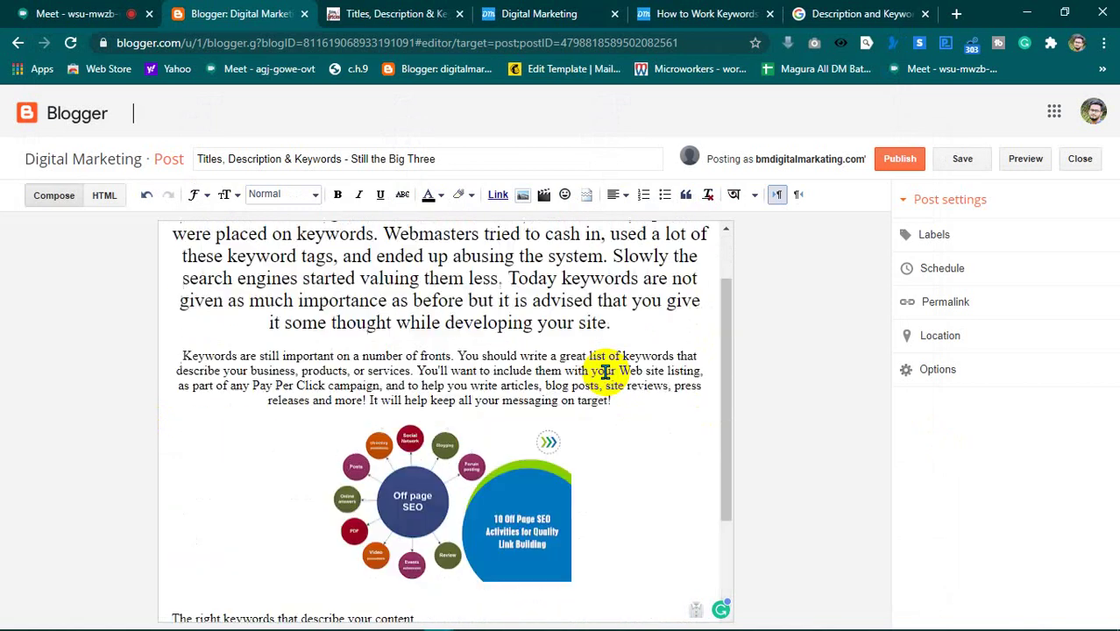
scroll(605, 373, "down", 3)
scroll(604, 372, "down", 1)
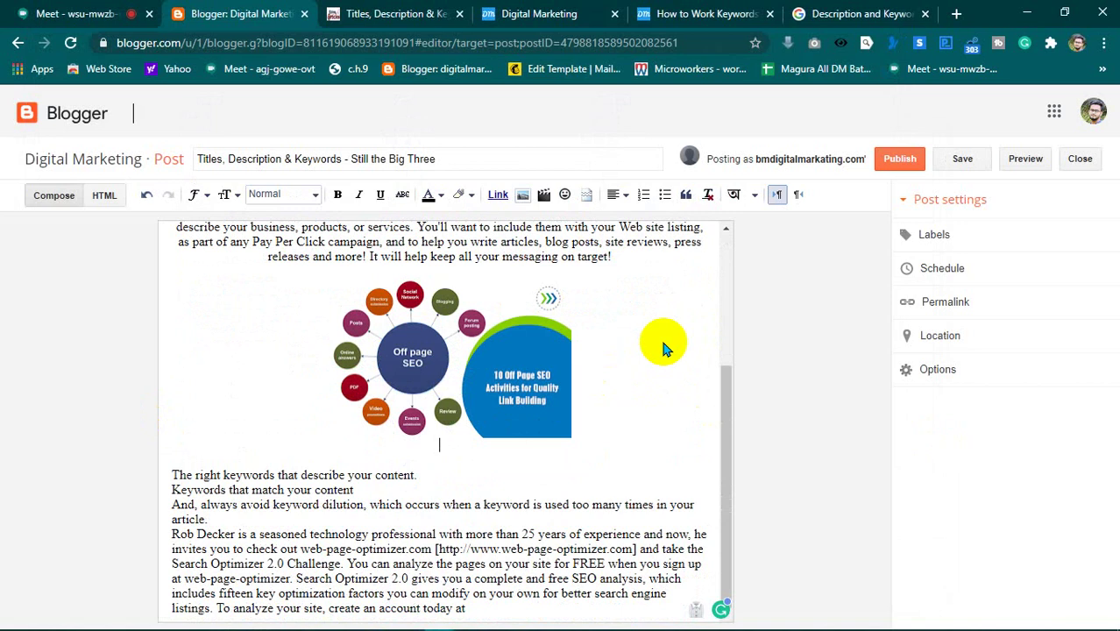
- Switch to the Description and Keywords image search and filter its usage rights to Labeled for Reuse
left_click(822, 9)
scroll(463, 276, "up", 2)
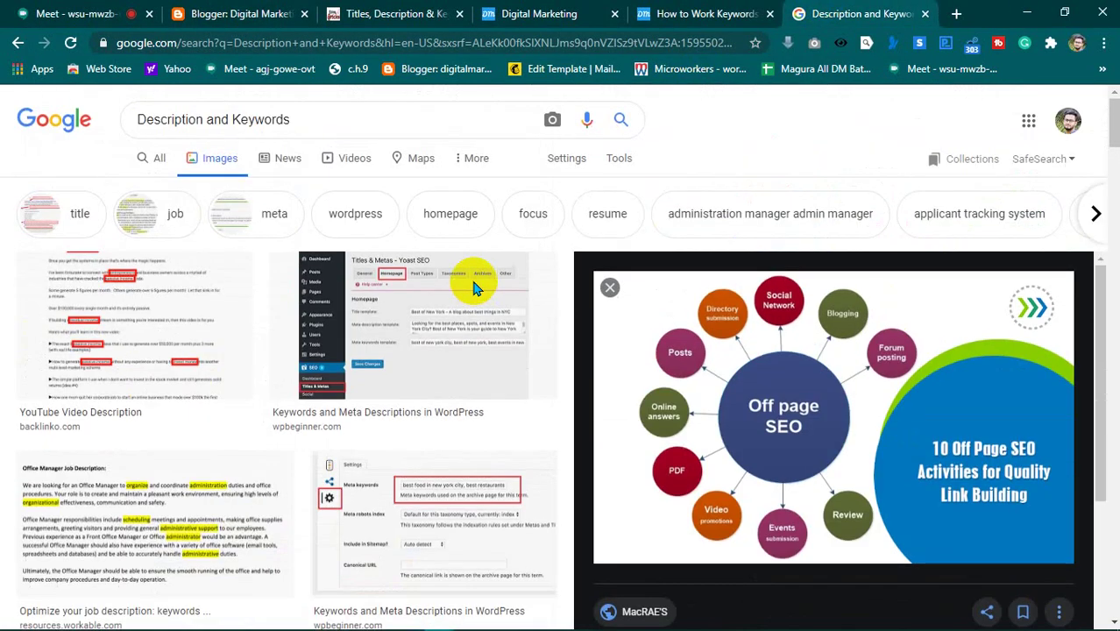
left_click(312, 116)
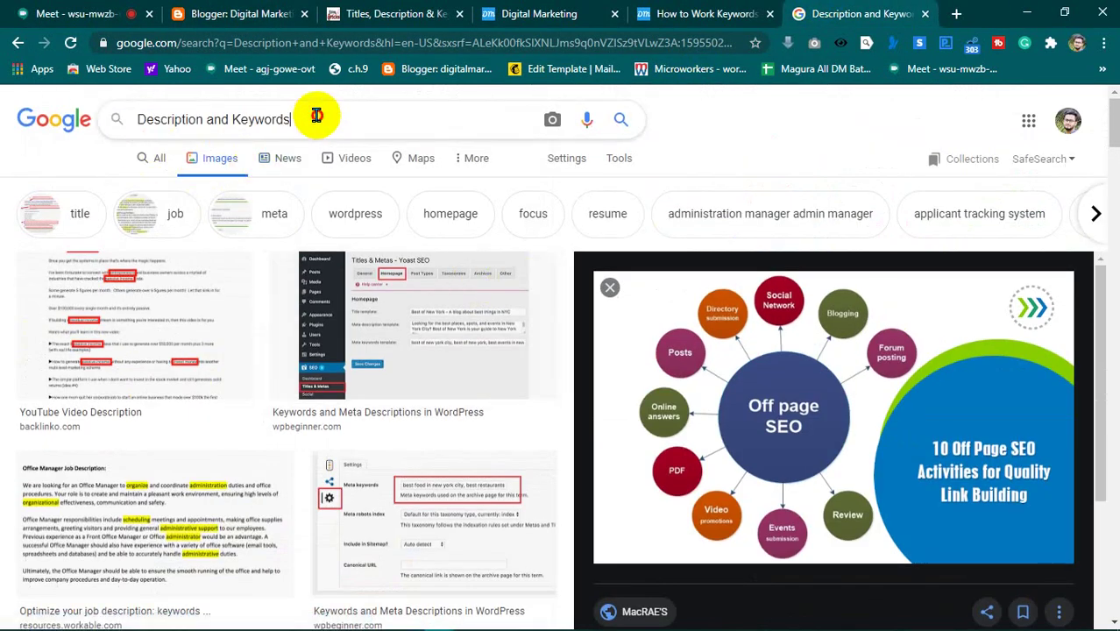
left_click(422, 120)
left_click(724, 131)
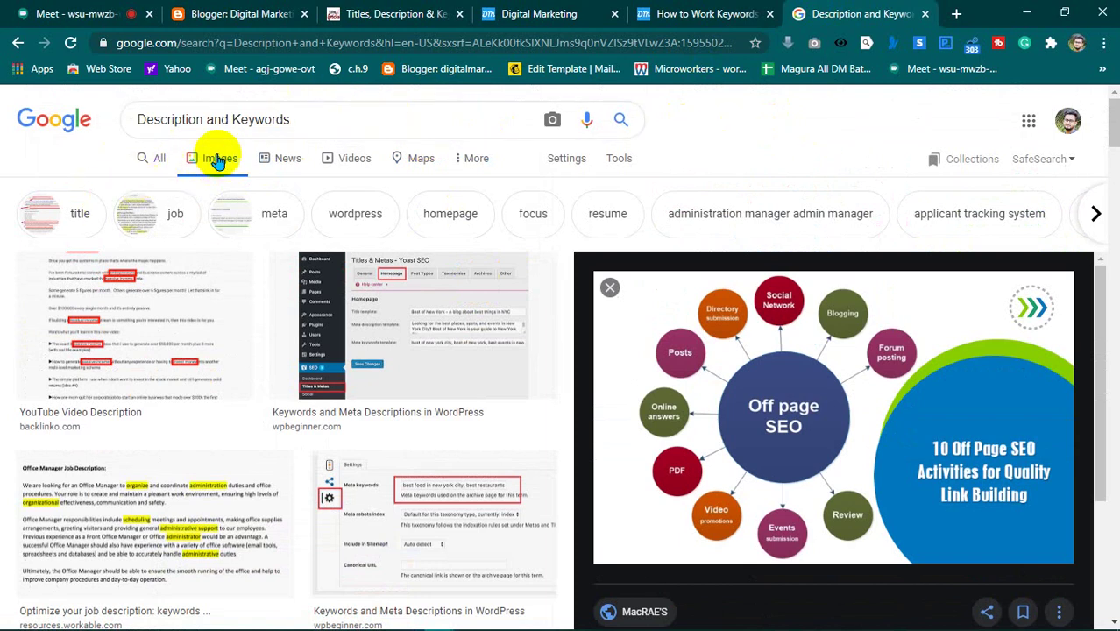
left_click(622, 161)
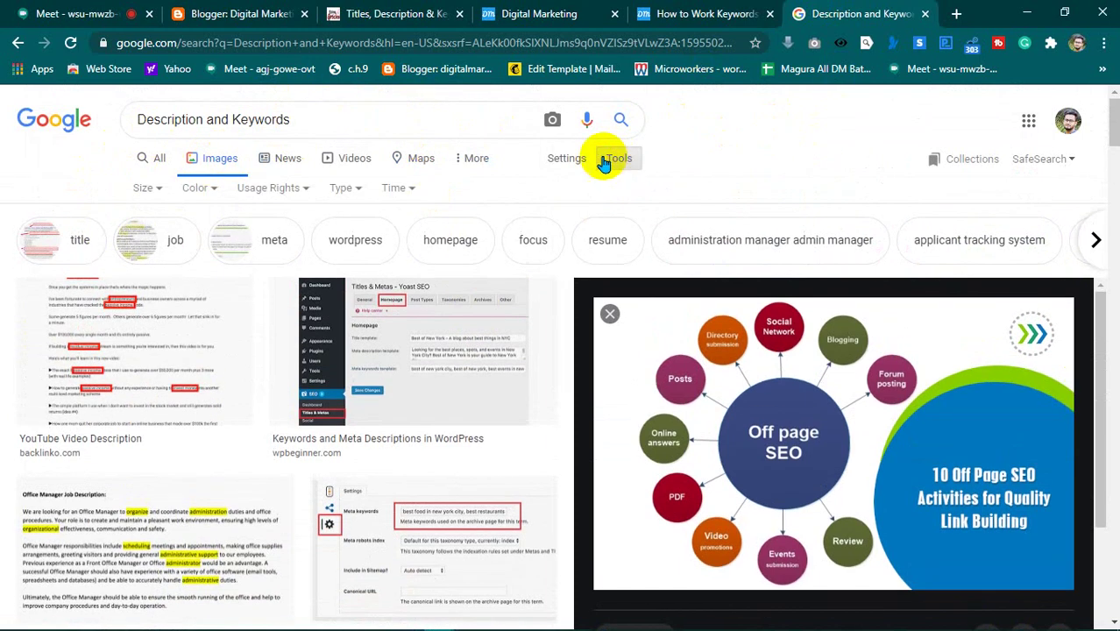
left_click(279, 189)
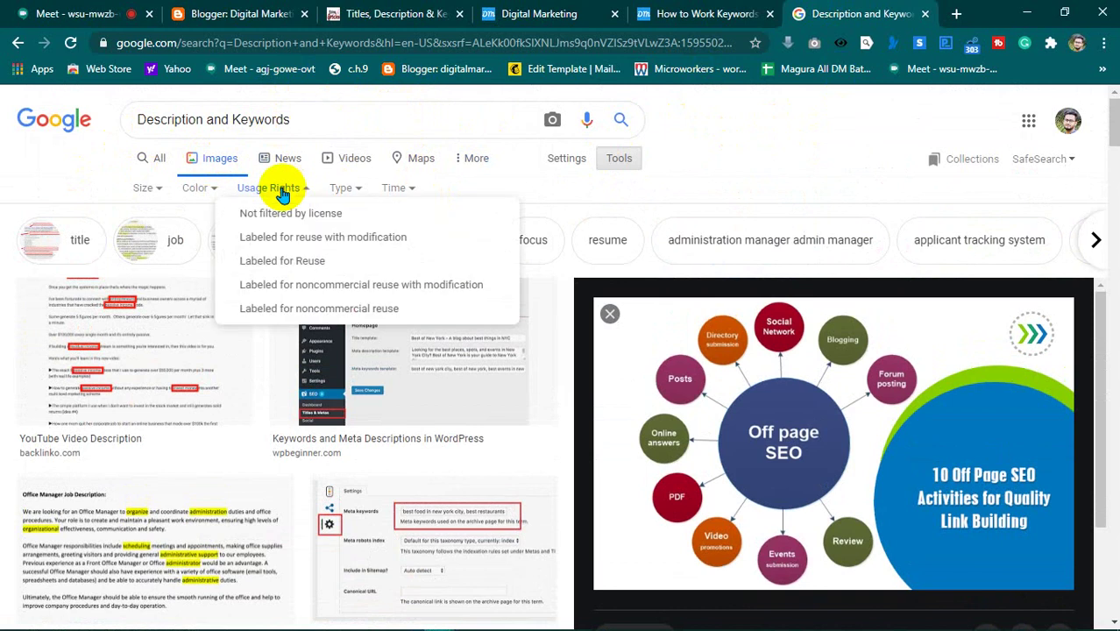
left_click(284, 263)
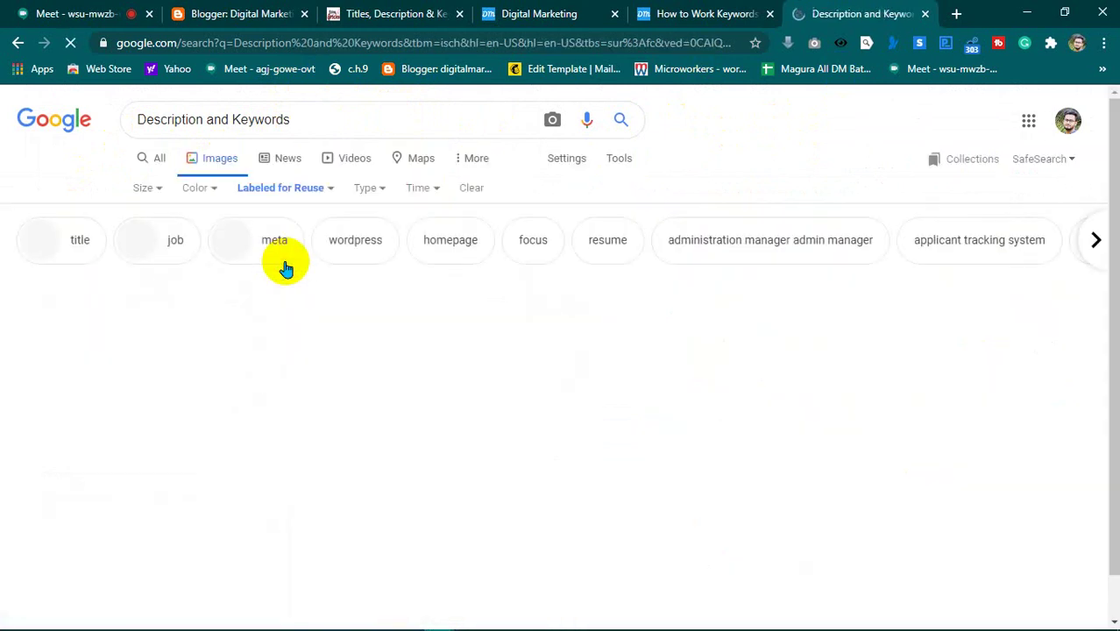
- Look through the reusable images and preview Flickr's "5 Reasons Keywords Are So Important for SEO Optimization" picture
scroll(316, 322, "down", 3)
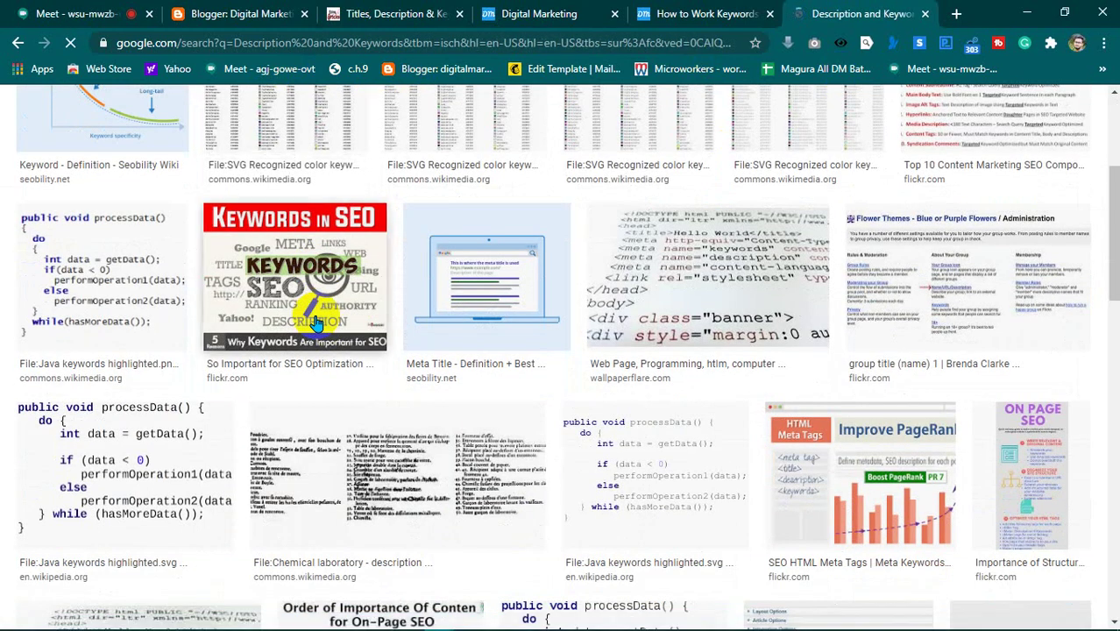
left_click(316, 323)
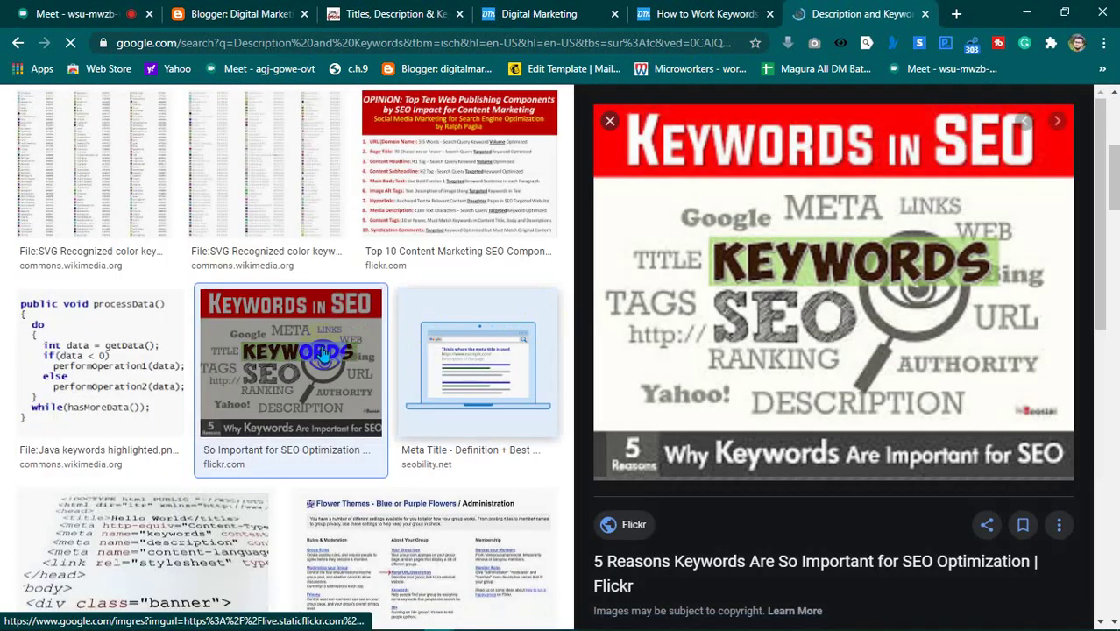
scroll(320, 354, "down", 3)
scroll(320, 353, "down", 15)
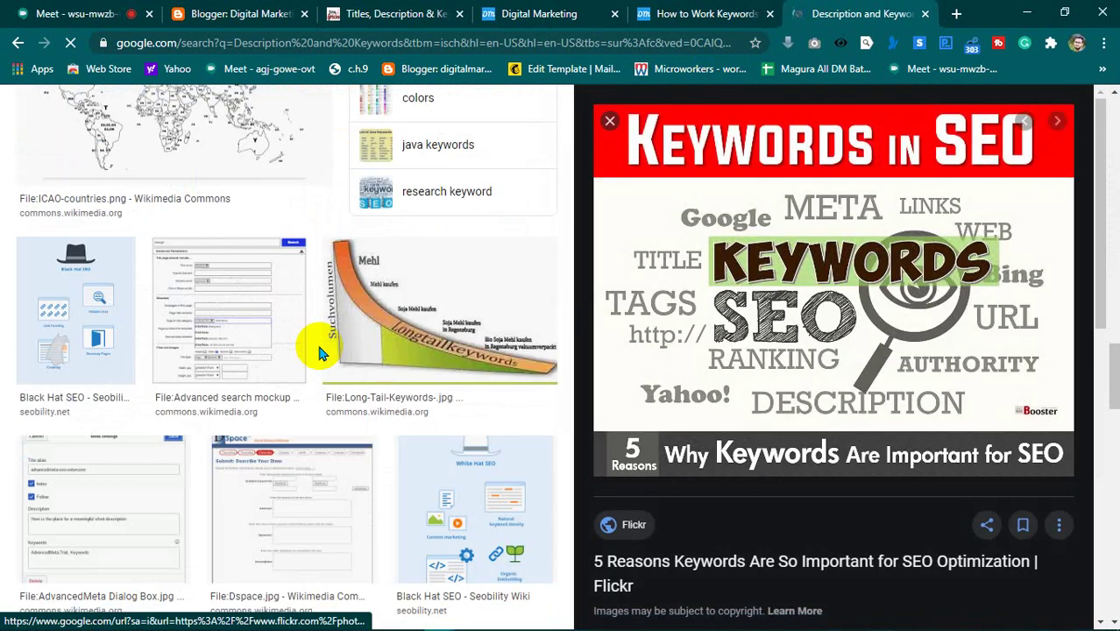
scroll(320, 353, "up", 15)
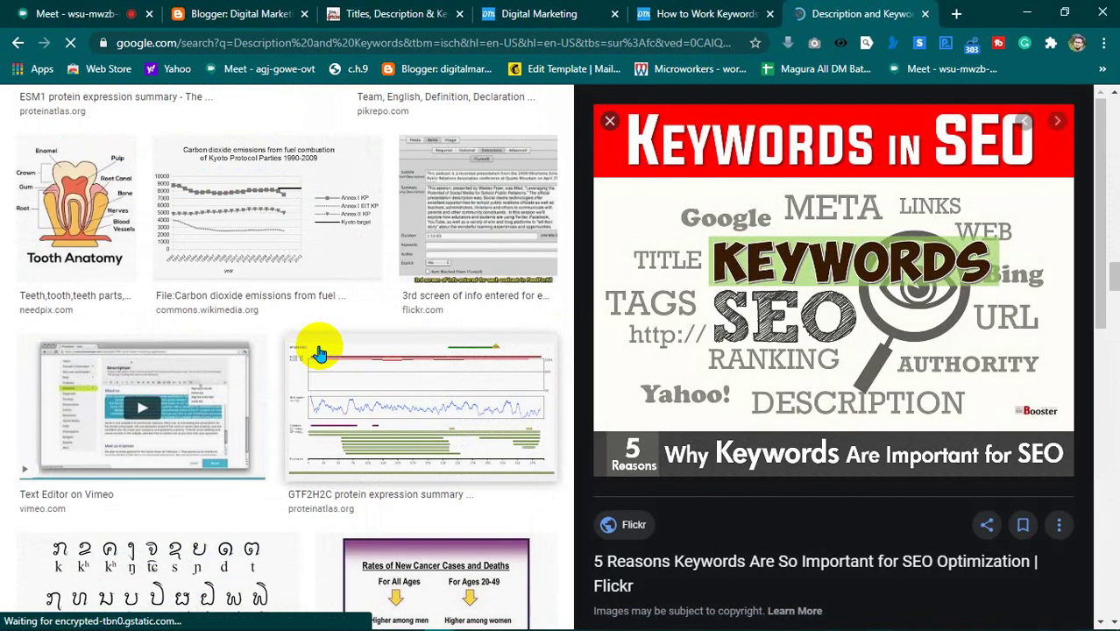
scroll(319, 353, "up", 10)
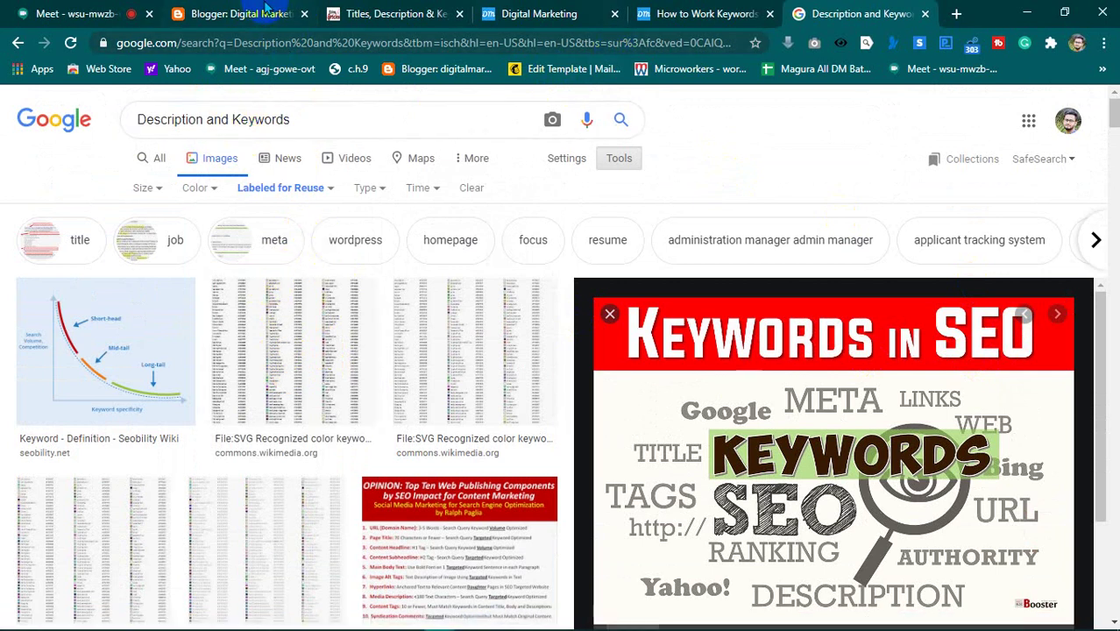
- Return to the Blogger draft and review the post text and the inserted image with its size and alignment options
left_click(374, 8)
left_click(277, 11)
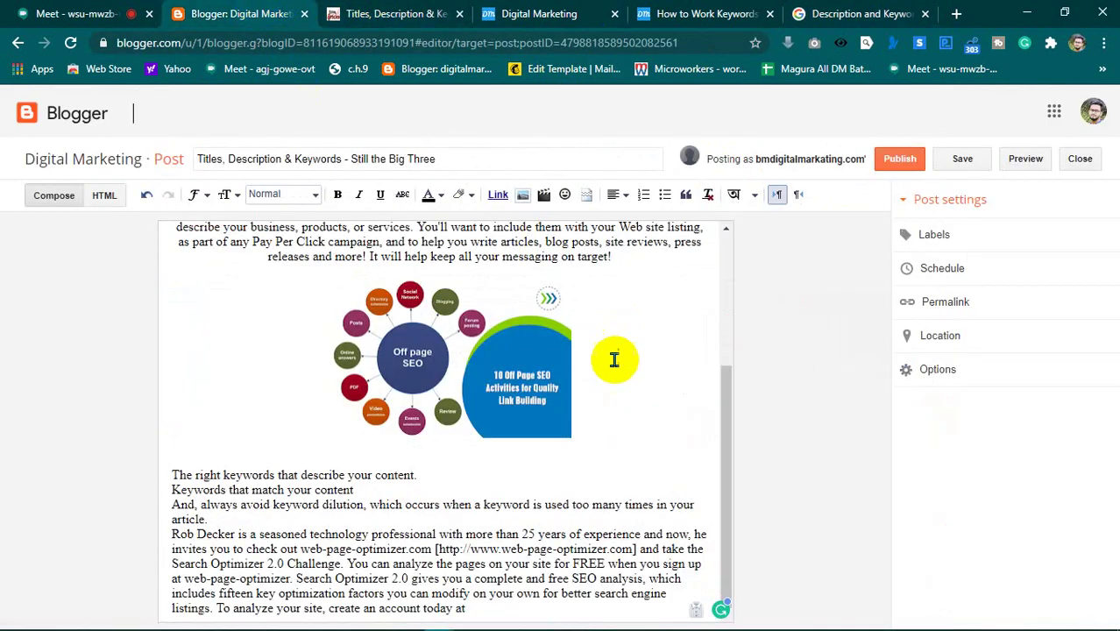
scroll(611, 432, "up", 3)
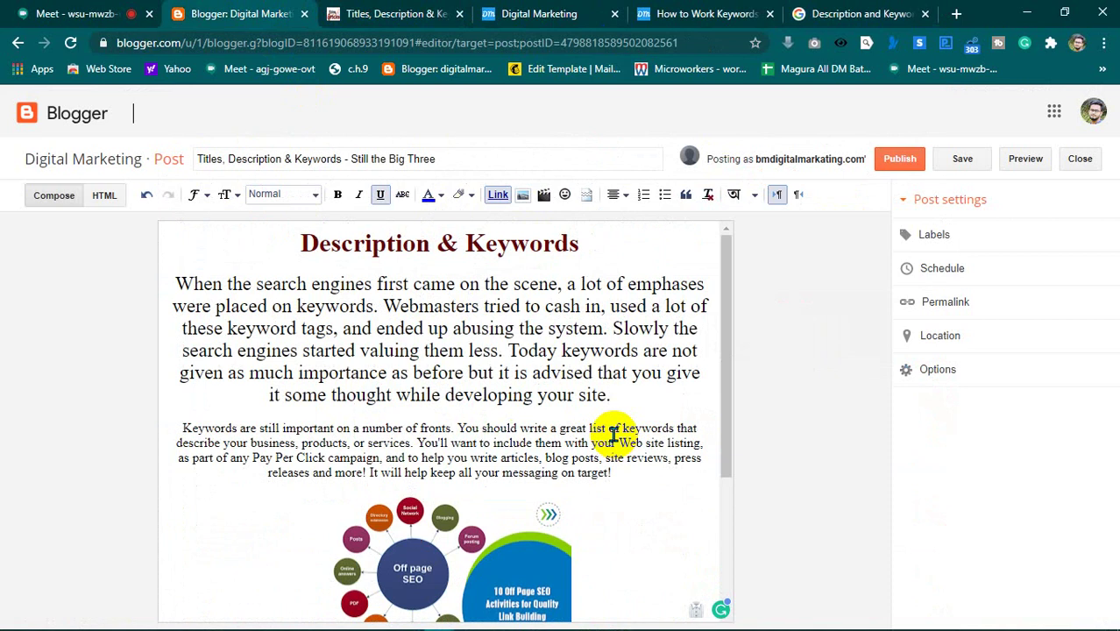
scroll(526, 394, "down", 3)
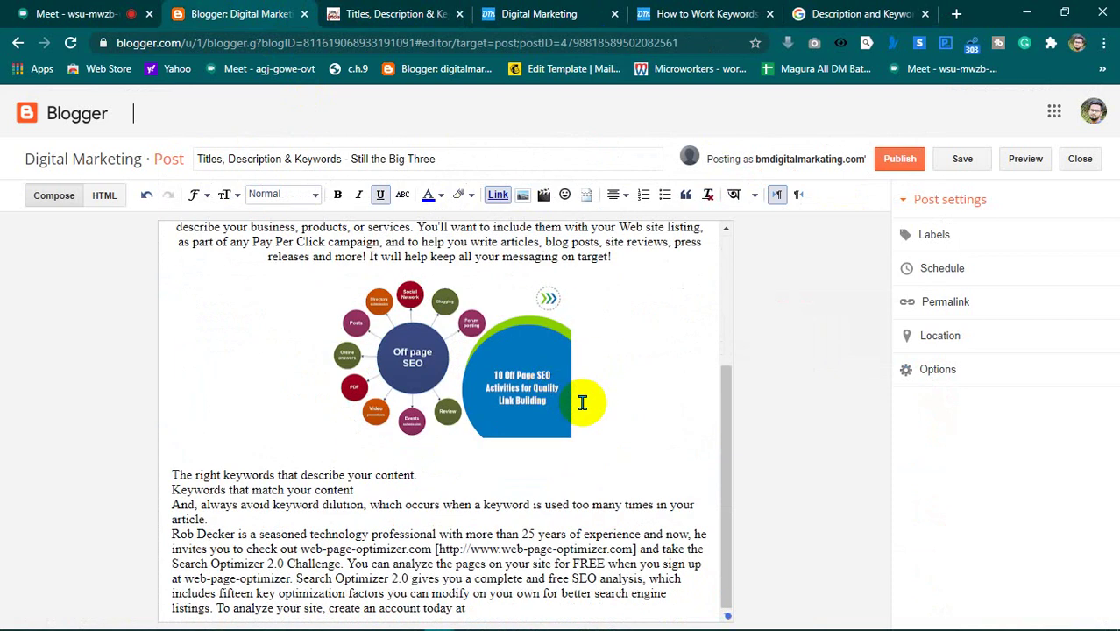
scroll(582, 402, "up", 3)
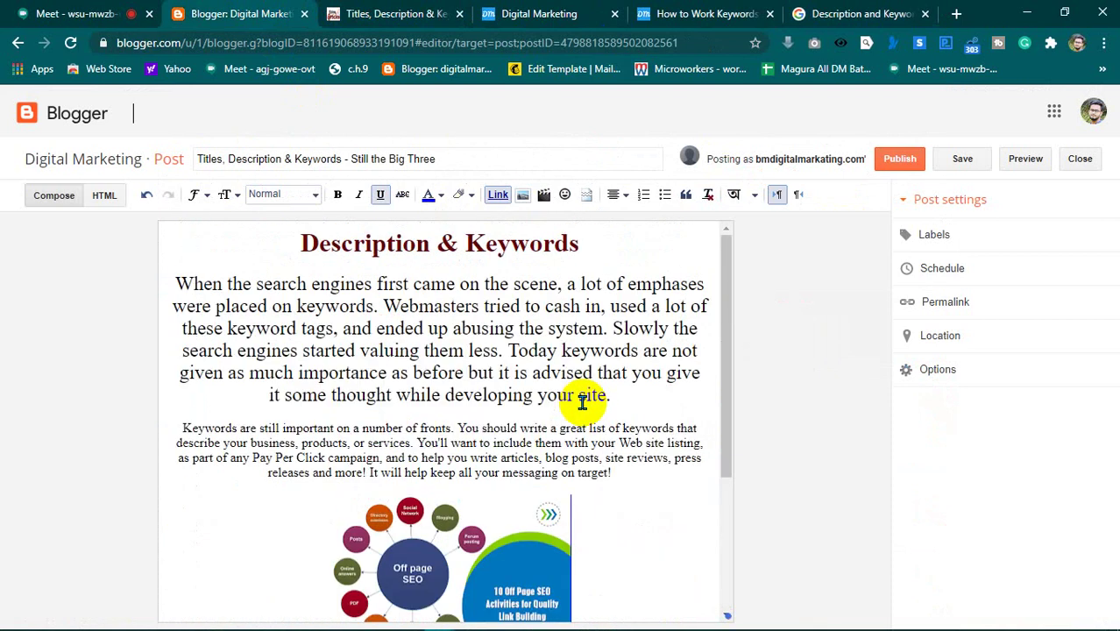
scroll(582, 408, "down", 3)
left_click(467, 359)
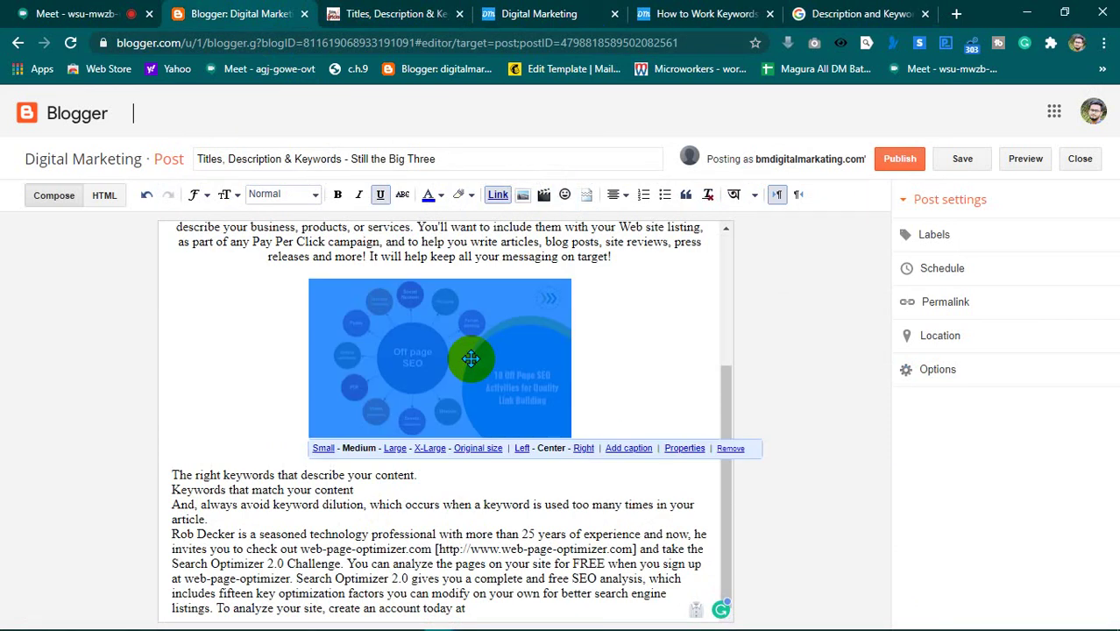
left_click(617, 374)
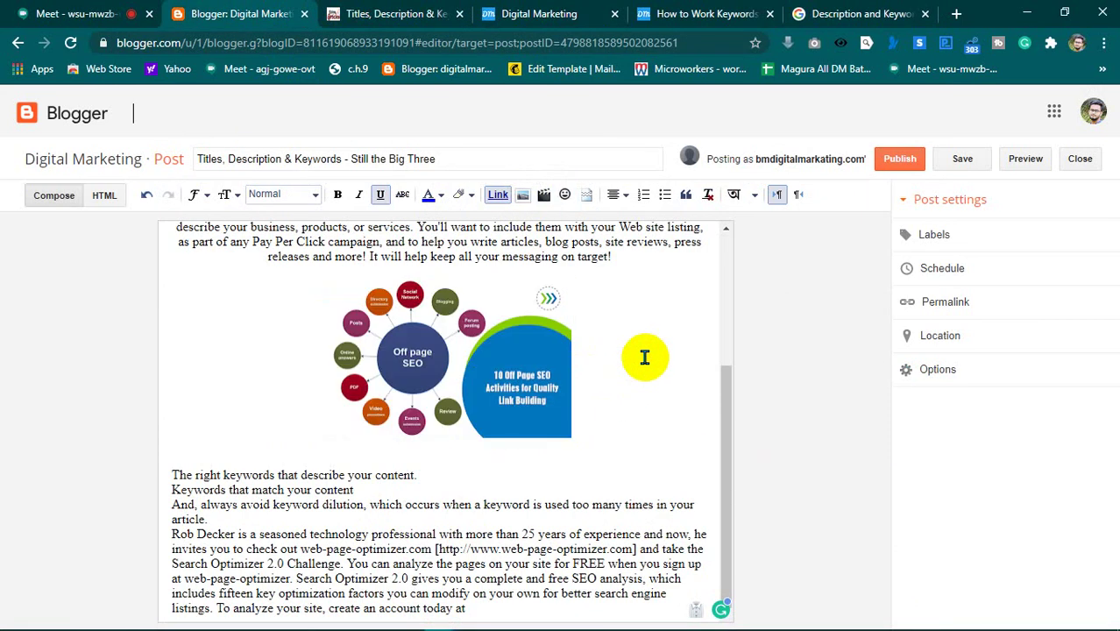
- Try the Small and Large sizes on the Off page SEO image, settle on X-Large and check its fit in the post
left_click(431, 344)
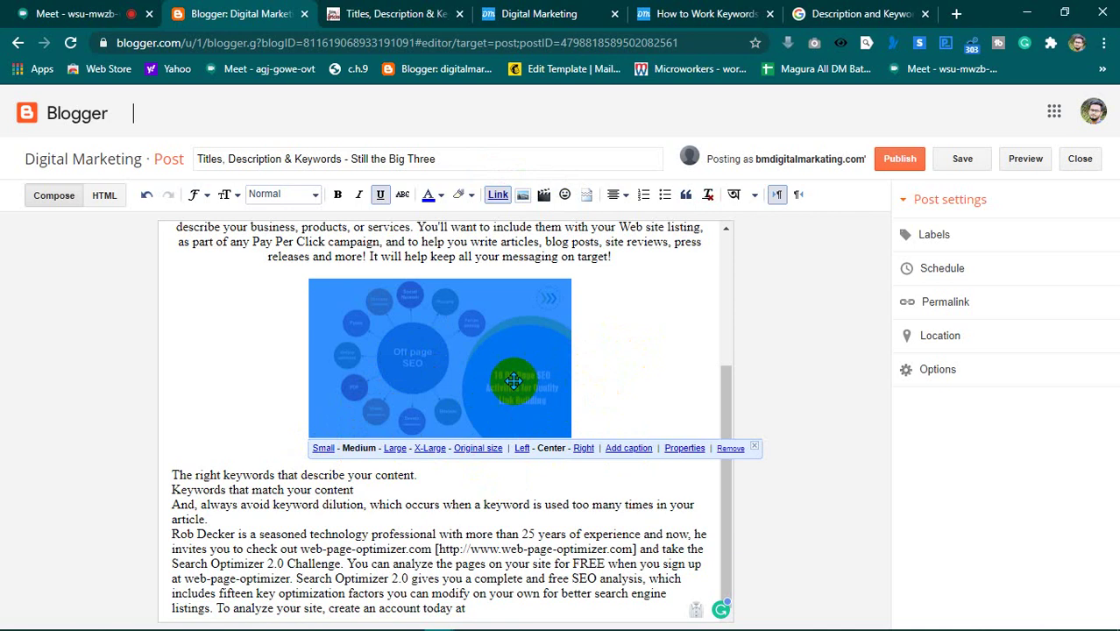
left_click(322, 448)
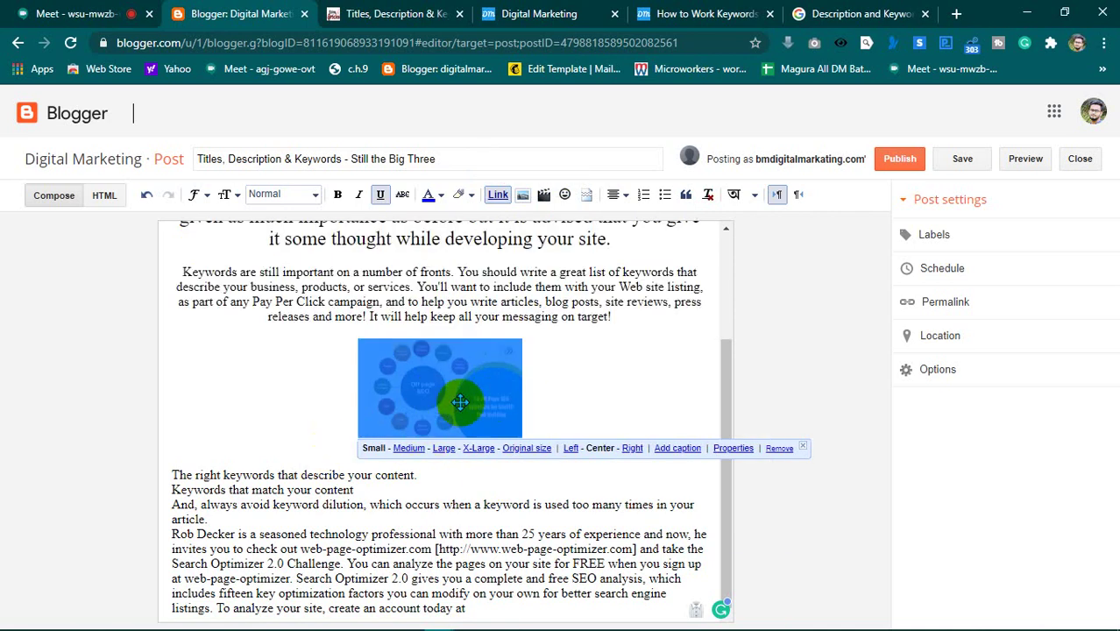
left_click(441, 449)
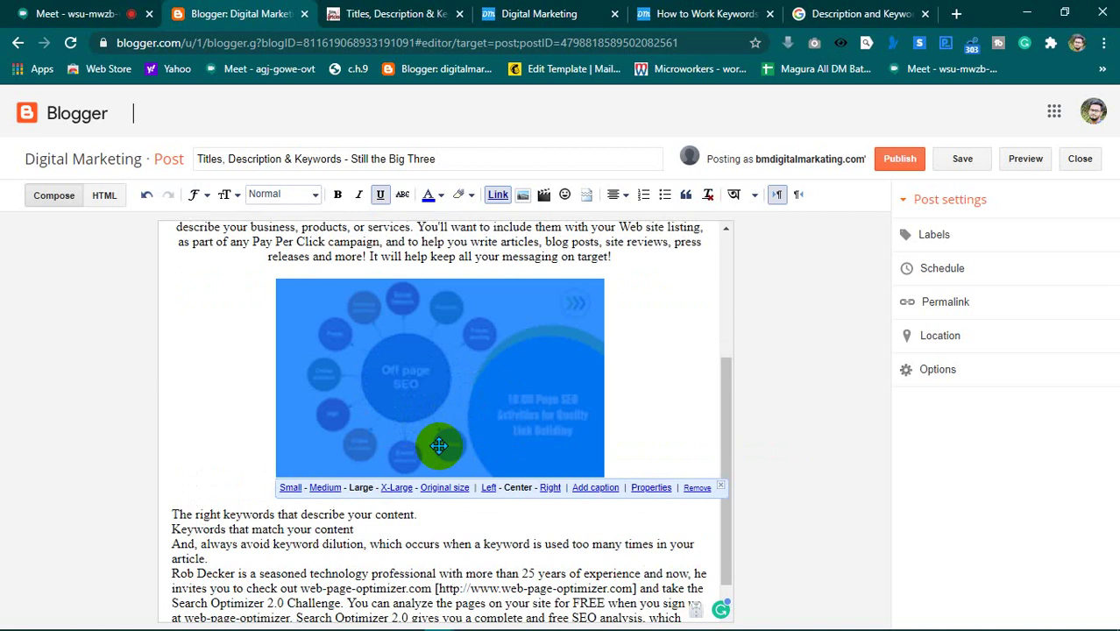
left_click(398, 488)
scroll(513, 455, "down", 2)
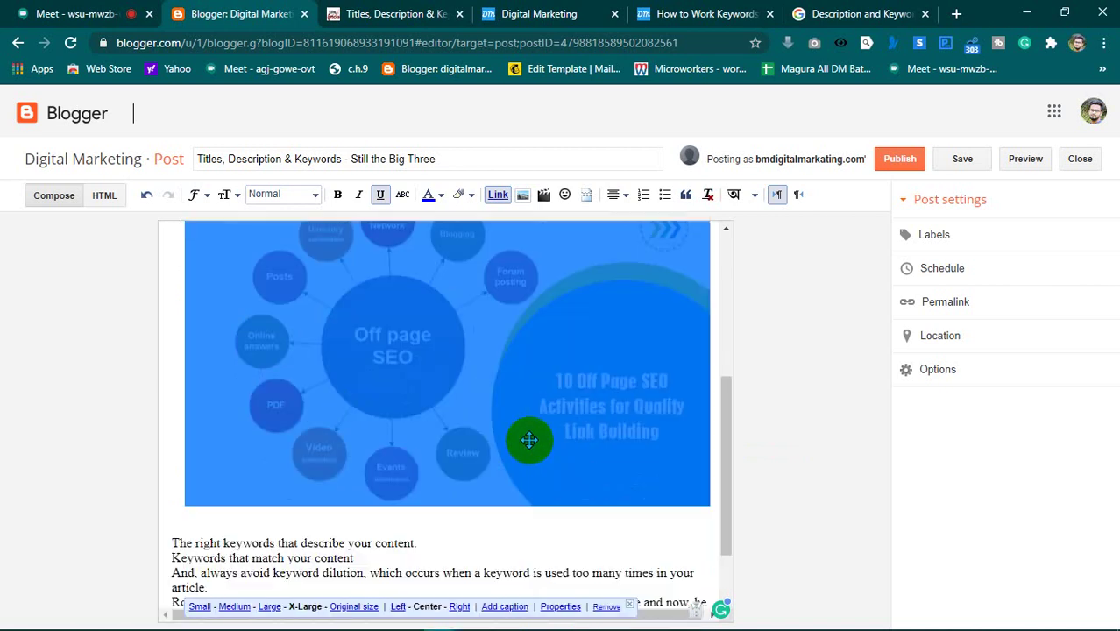
left_click(516, 458)
scroll(516, 457, "up", 4)
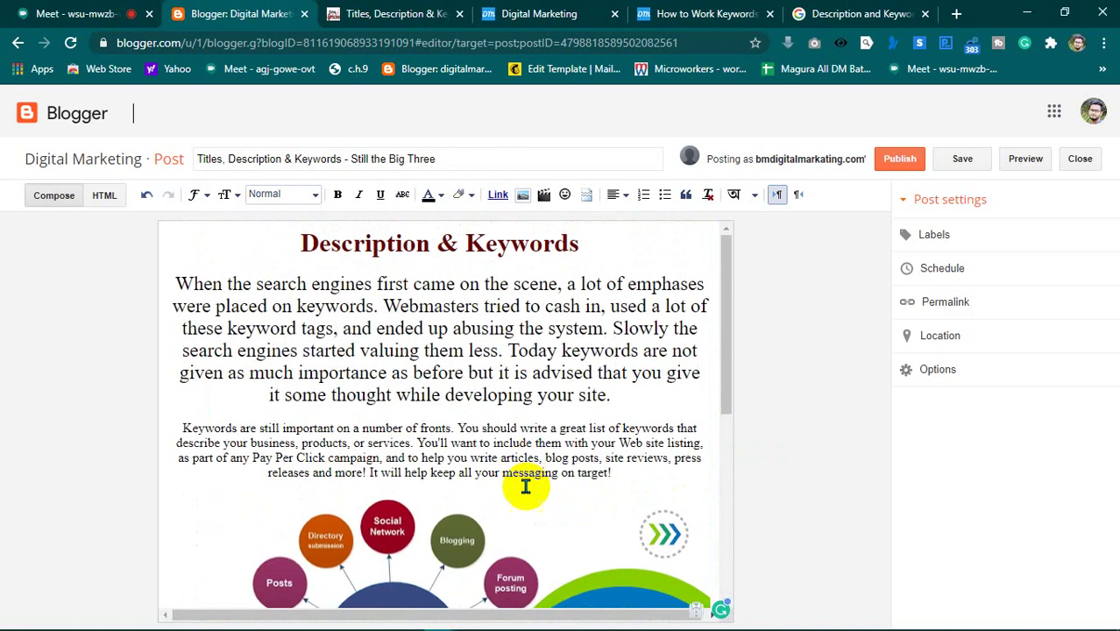
scroll(525, 483, "down", 4)
scroll(530, 491, "up", 3)
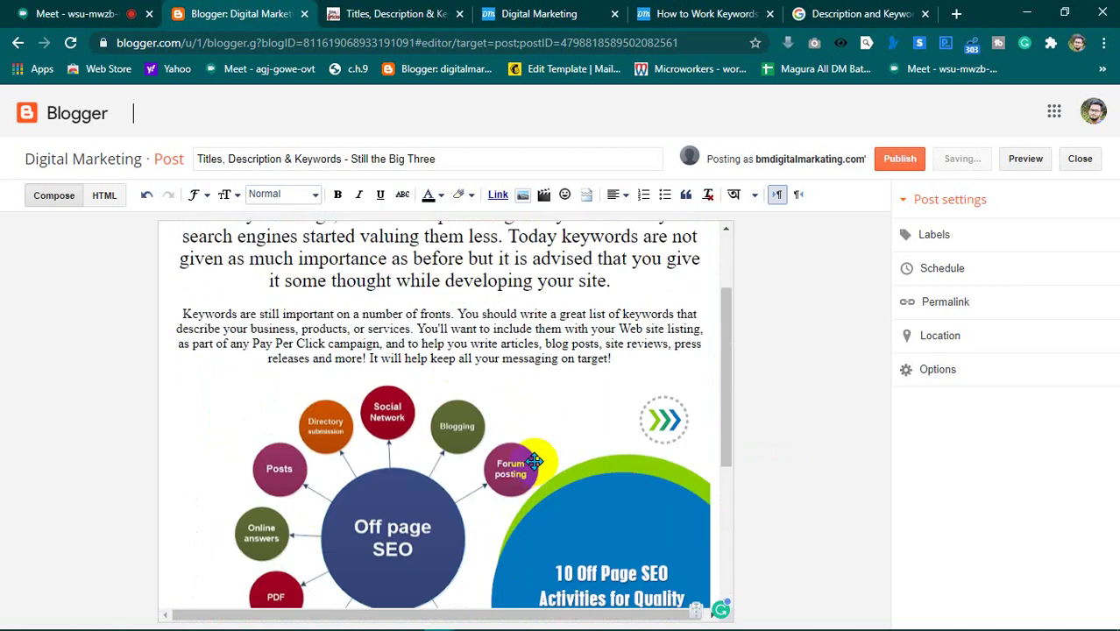
- Set the Off page SEO image to the Large size and check its fit within the post
scroll(517, 394, "down", 3)
left_click(478, 305)
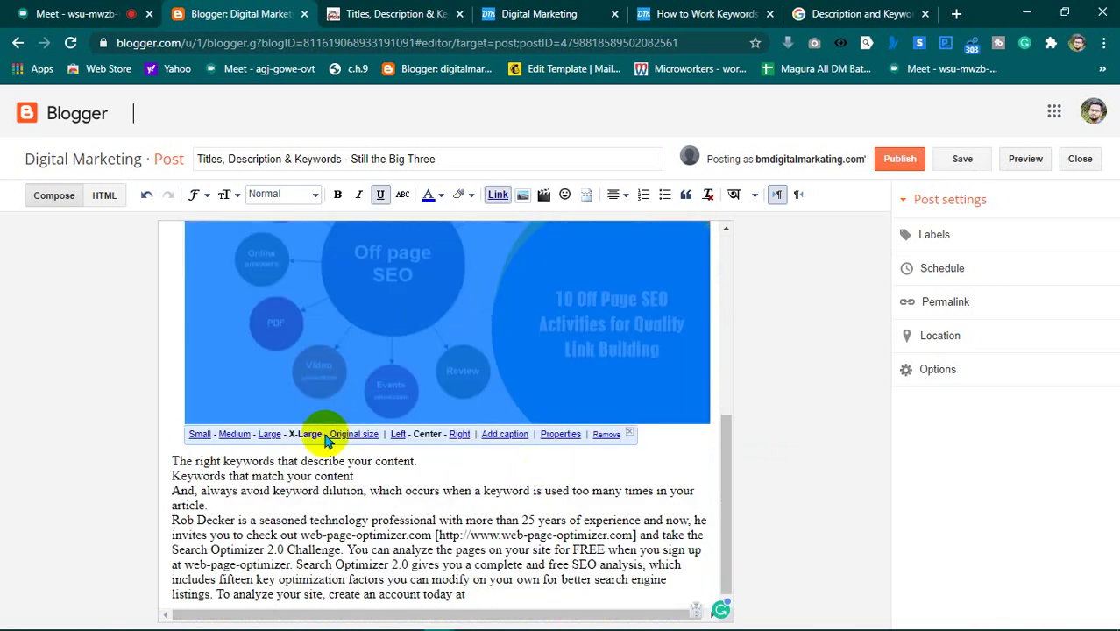
left_click(263, 429)
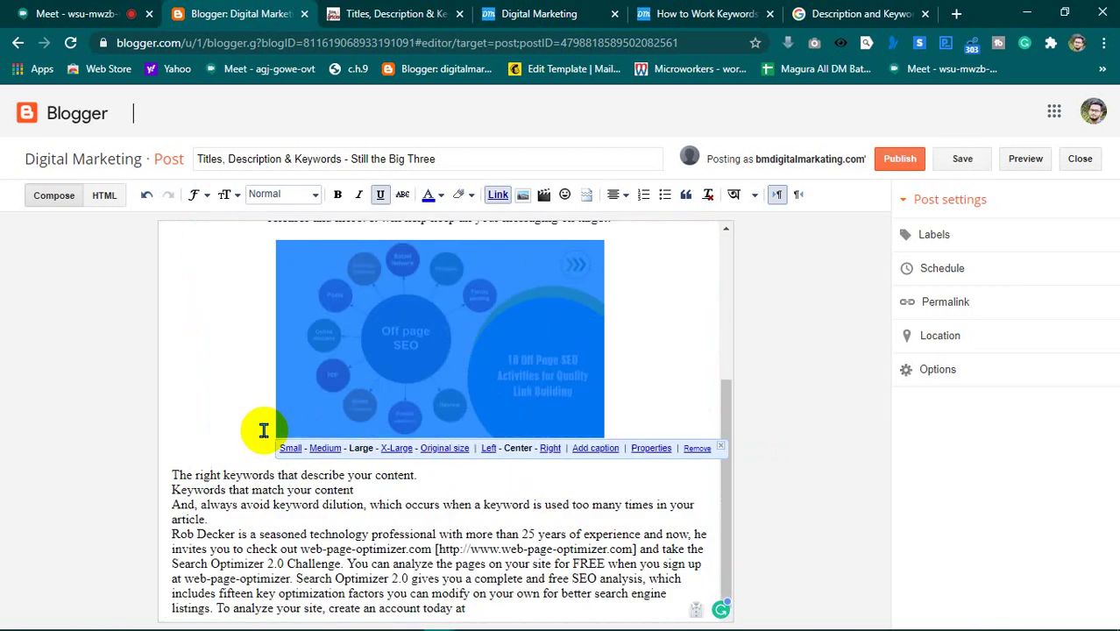
left_click(641, 396)
scroll(640, 401, "up", 1)
scroll(639, 401, "up", 2)
scroll(640, 401, "down", 3)
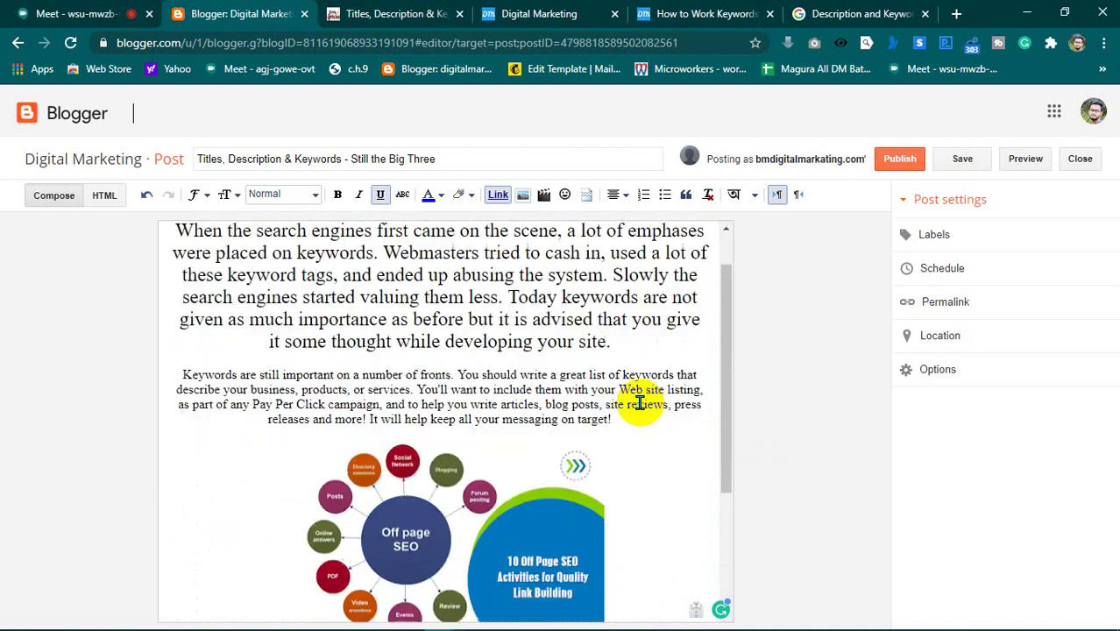
scroll(639, 402, "up", 3)
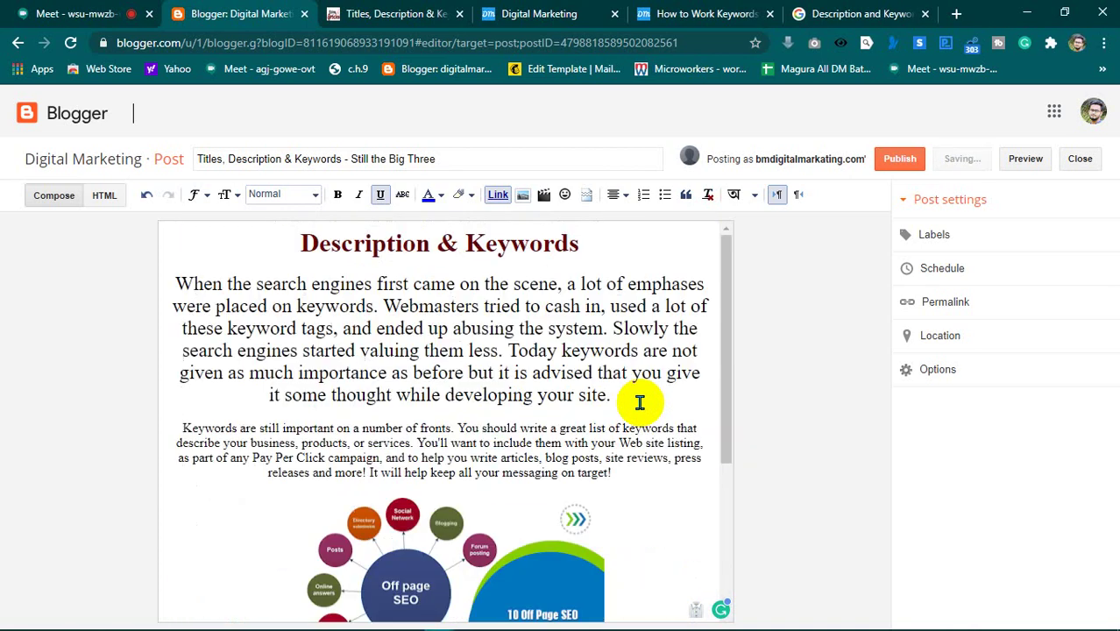
scroll(639, 402, "down", 3)
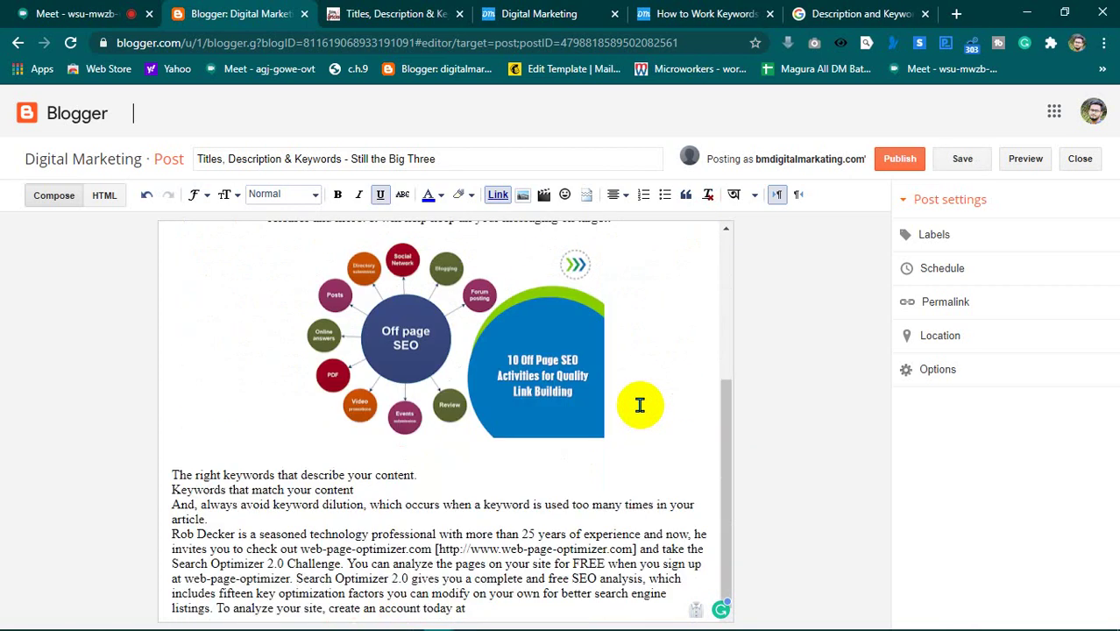
- Examine the Large image's placement between the post paragraphs and its size and alignment options
left_click(476, 363)
left_click(678, 347)
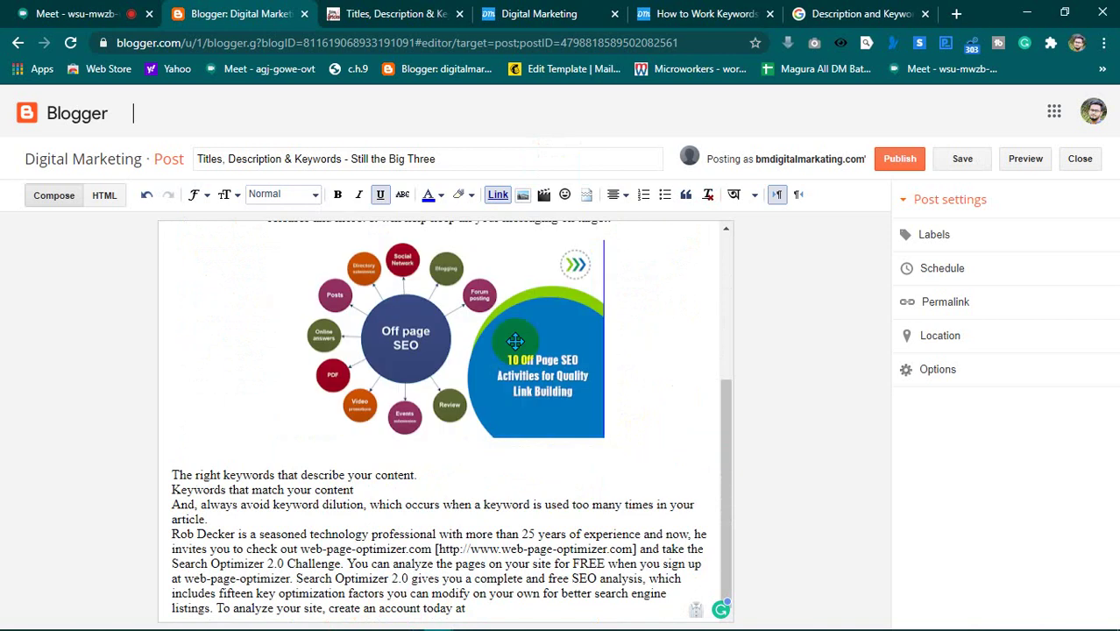
left_click(436, 352)
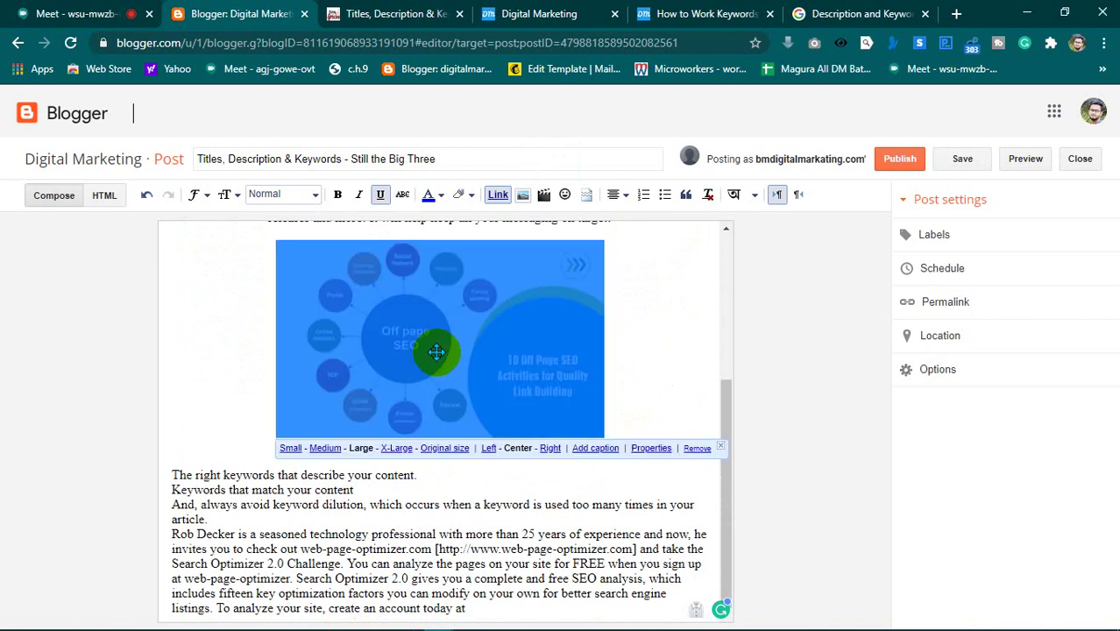
left_click(655, 332)
scroll(637, 346, "up", 3)
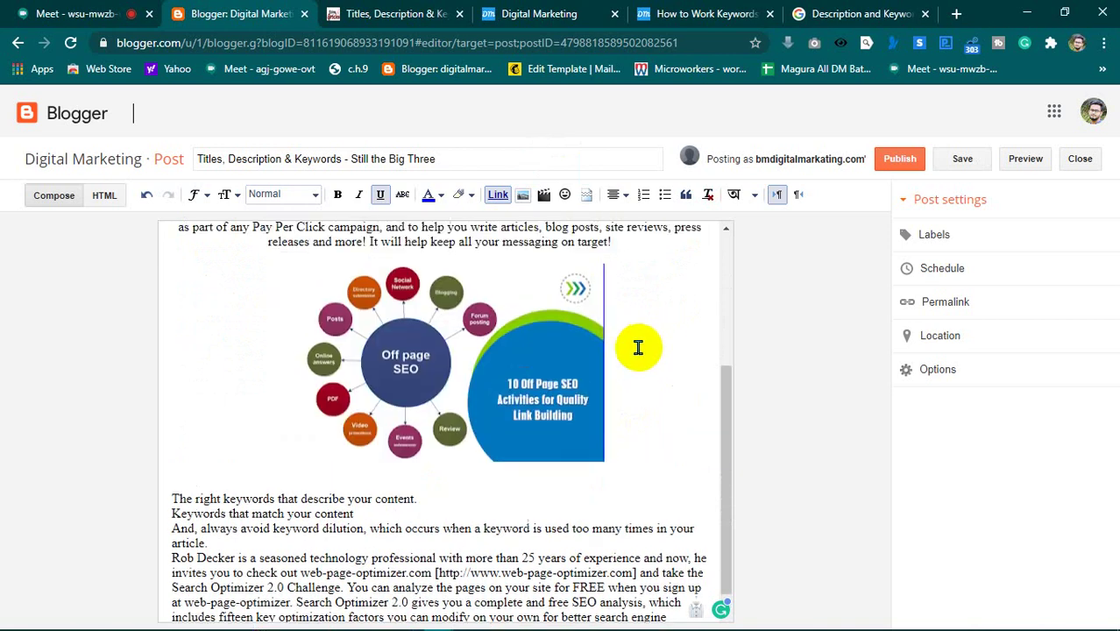
scroll(471, 394, "down", 3)
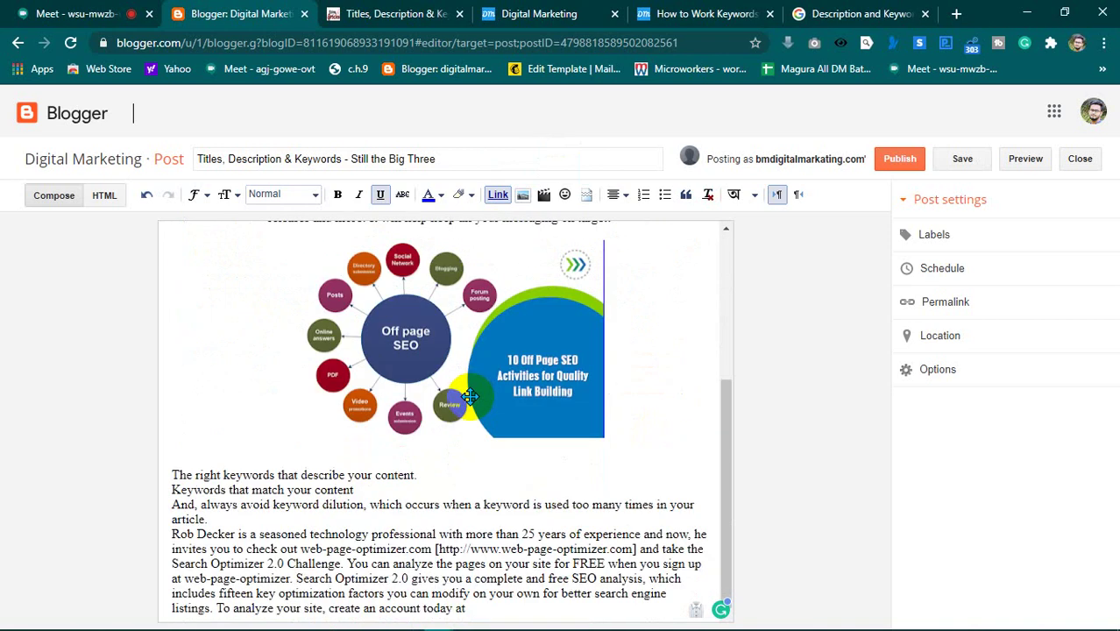
left_click(458, 337)
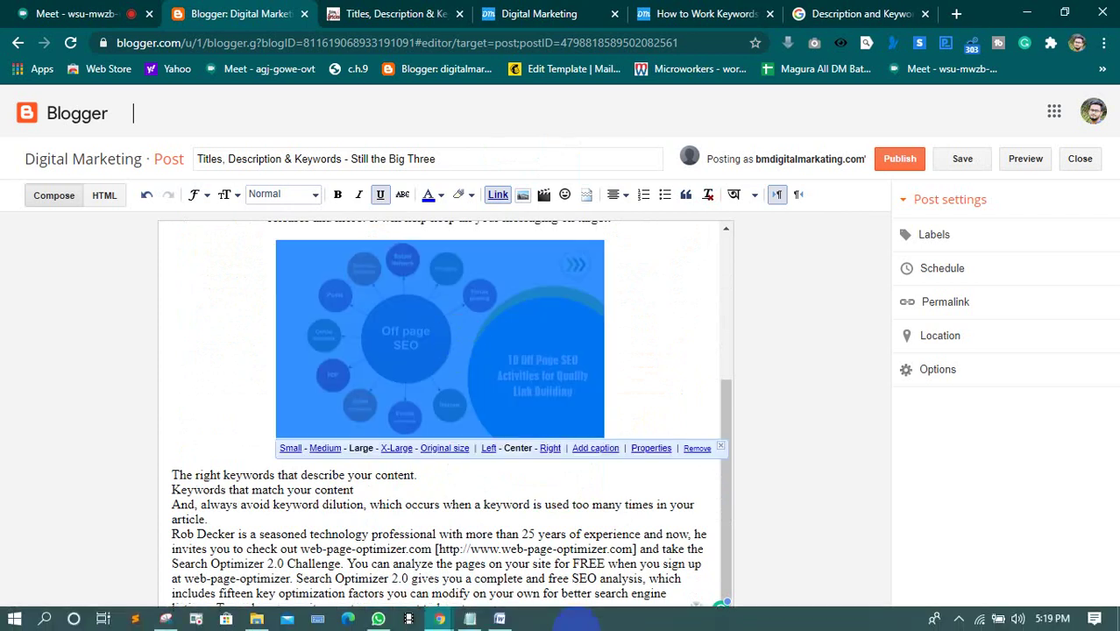
left_click(510, 405)
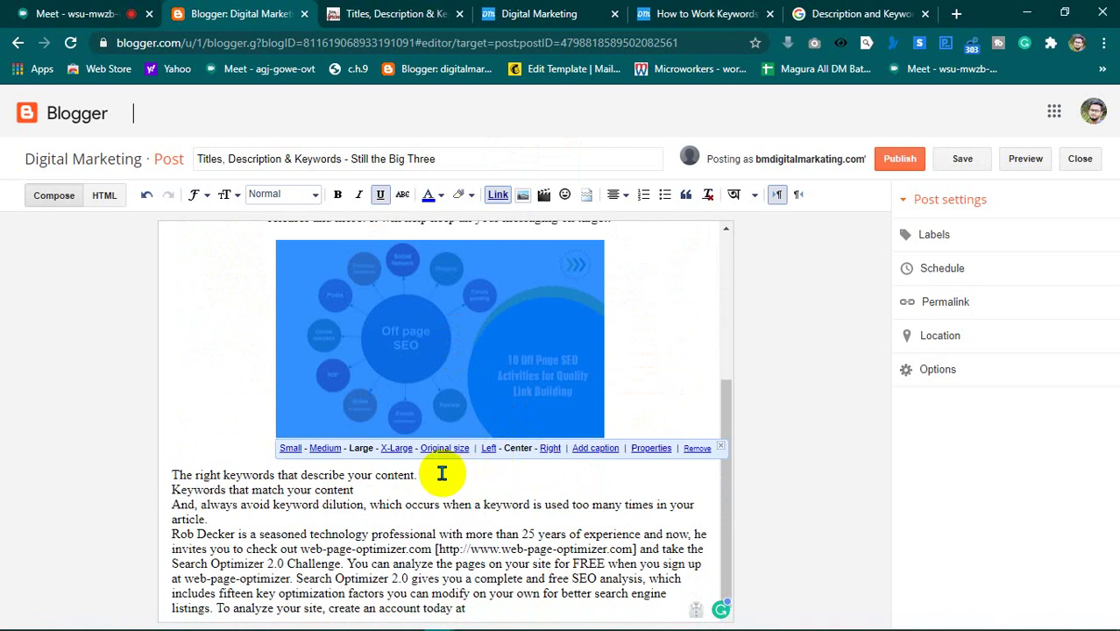
- Try the Off page SEO image at its original size, review the fit, and return it to Large
left_click(445, 448)
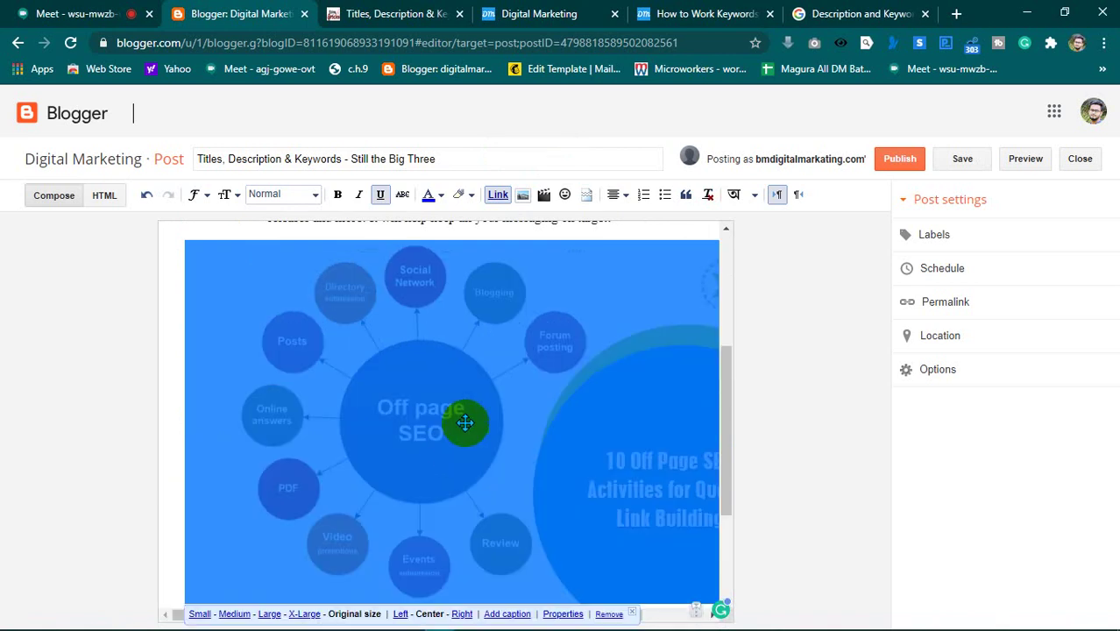
scroll(493, 420, "down", 2)
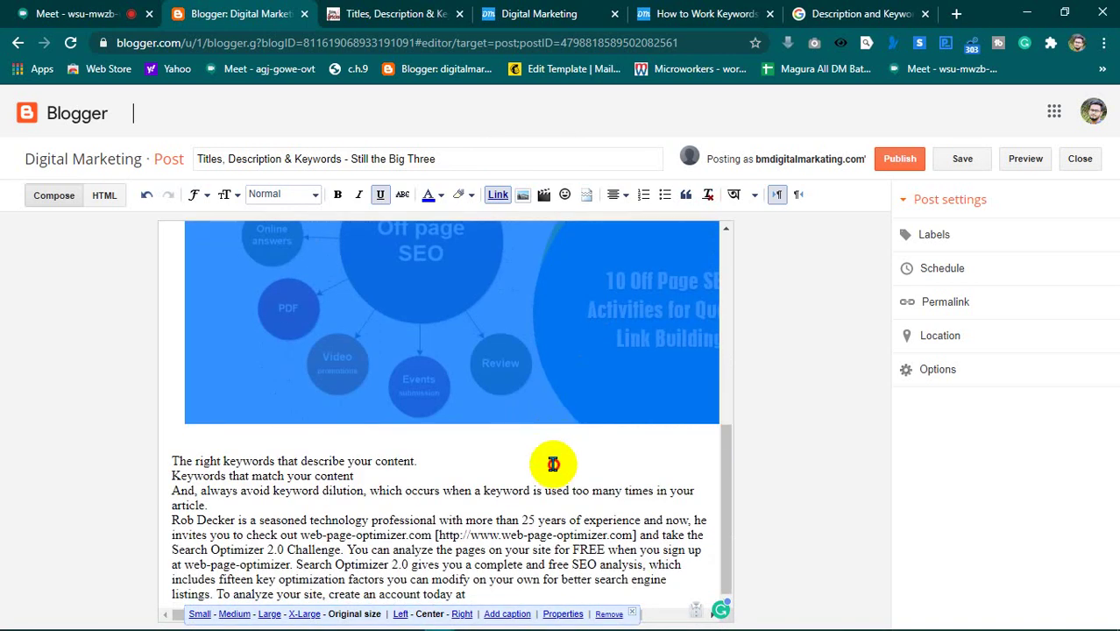
left_click(552, 456)
scroll(438, 473, "up", 2)
scroll(385, 407, "down", 2)
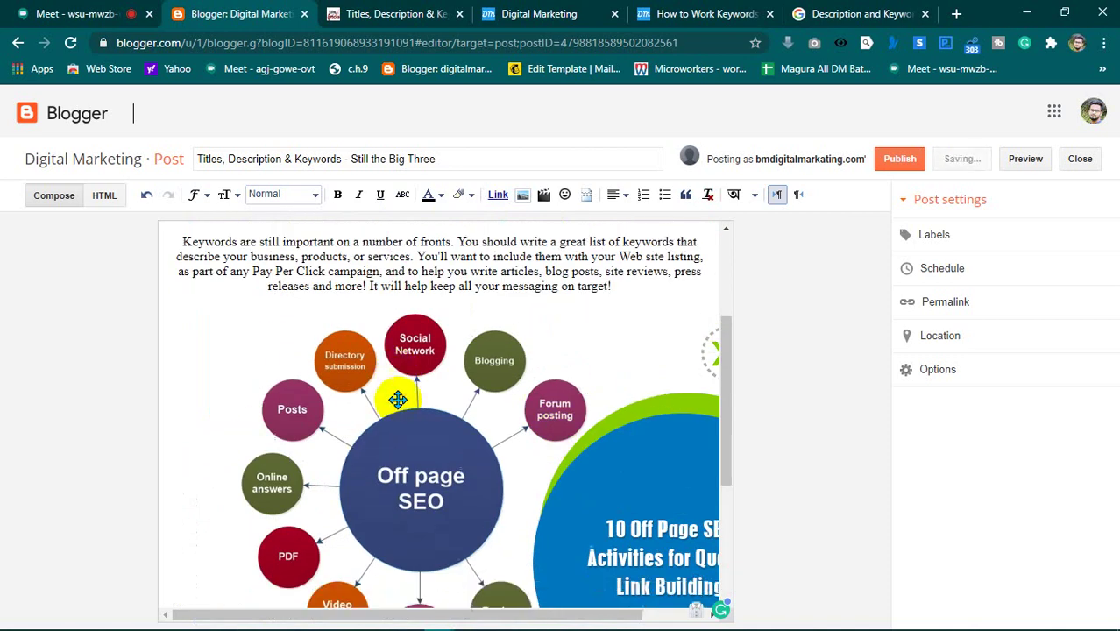
left_click(459, 289)
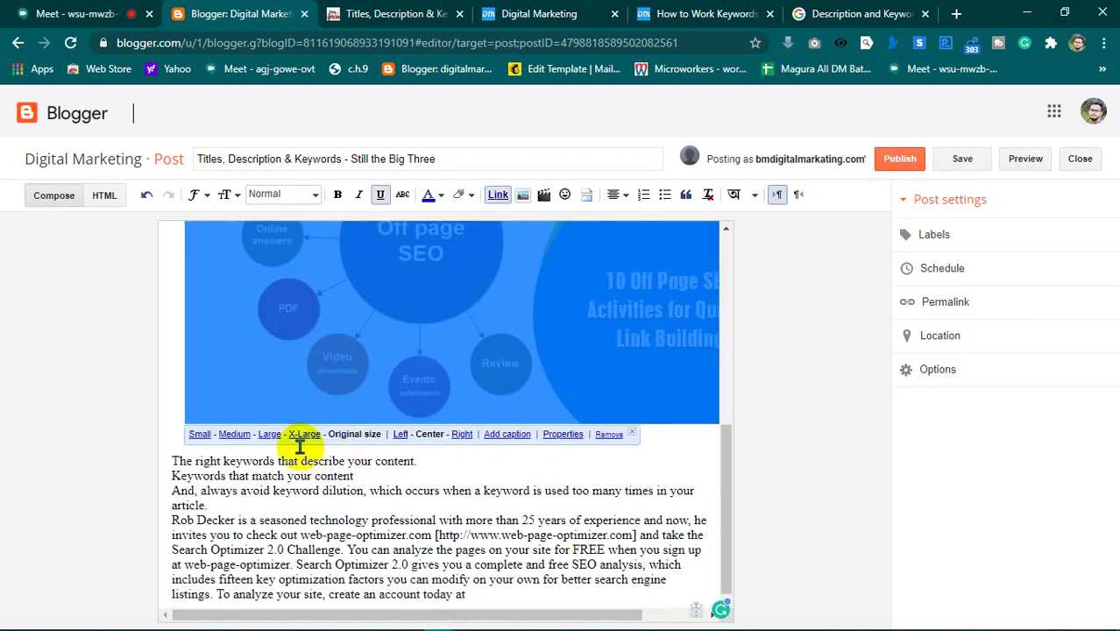
left_click(269, 434)
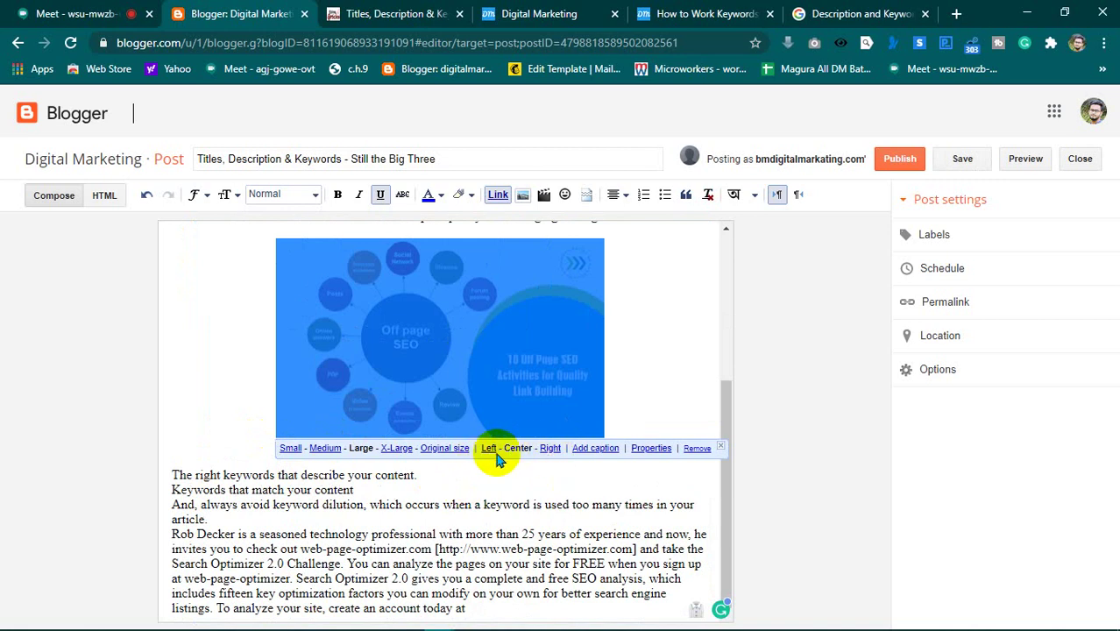
- Try Left alignment on the Off page SEO image and check how the text wraps beside it
left_click(487, 448)
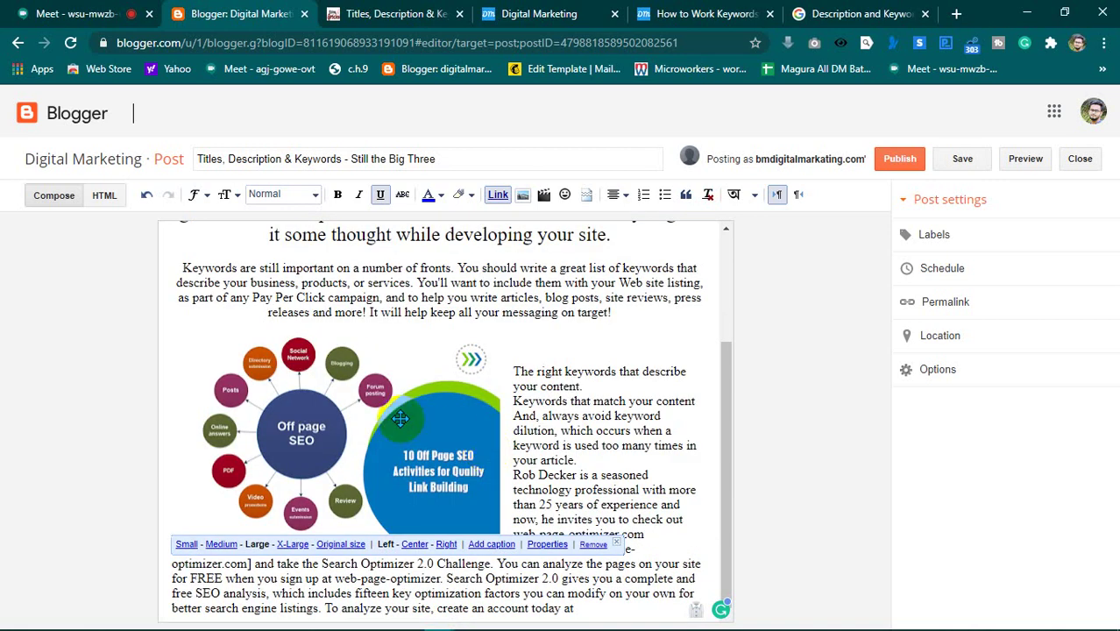
left_click(364, 455)
left_click(569, 459)
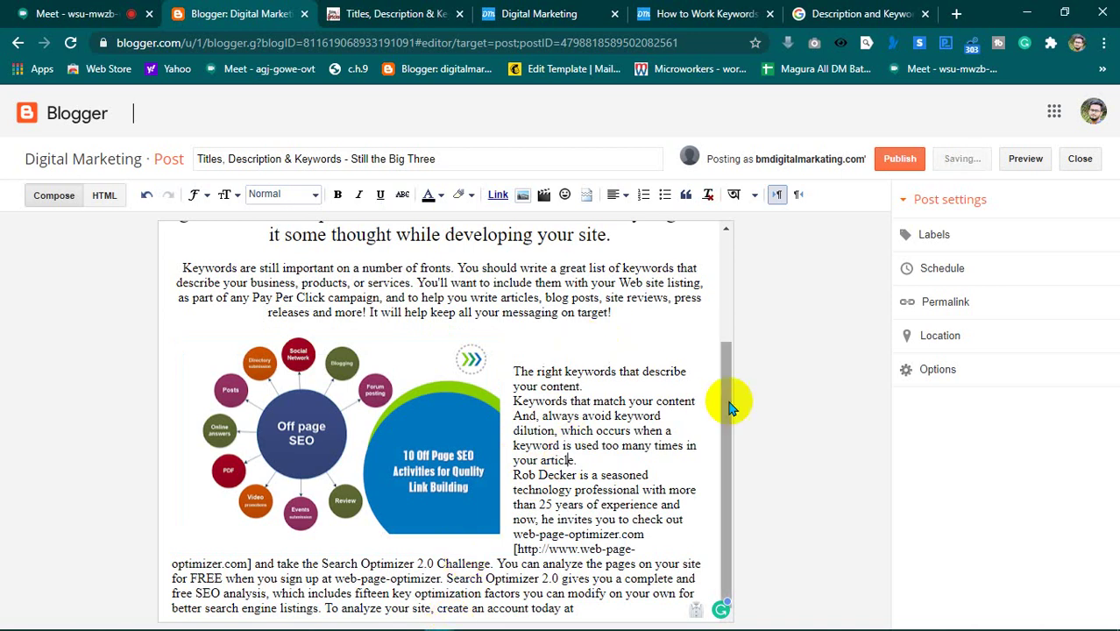
left_click_drag(729, 400, 722, 430)
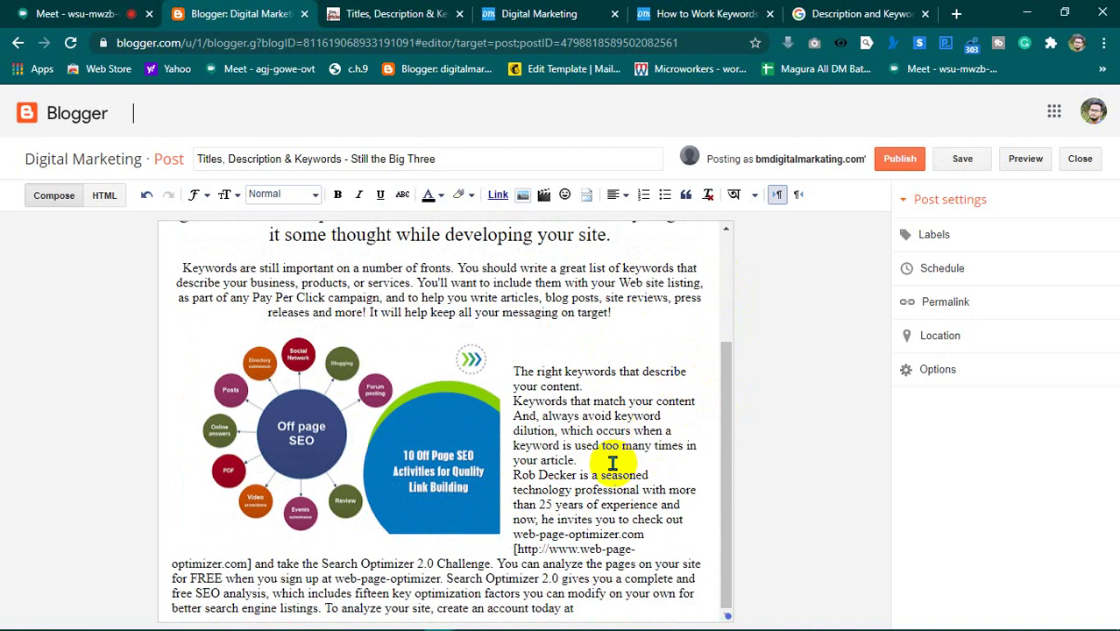
- Set the Off page SEO image's alignment to Right and review the text wrapping beside it
left_click(394, 440)
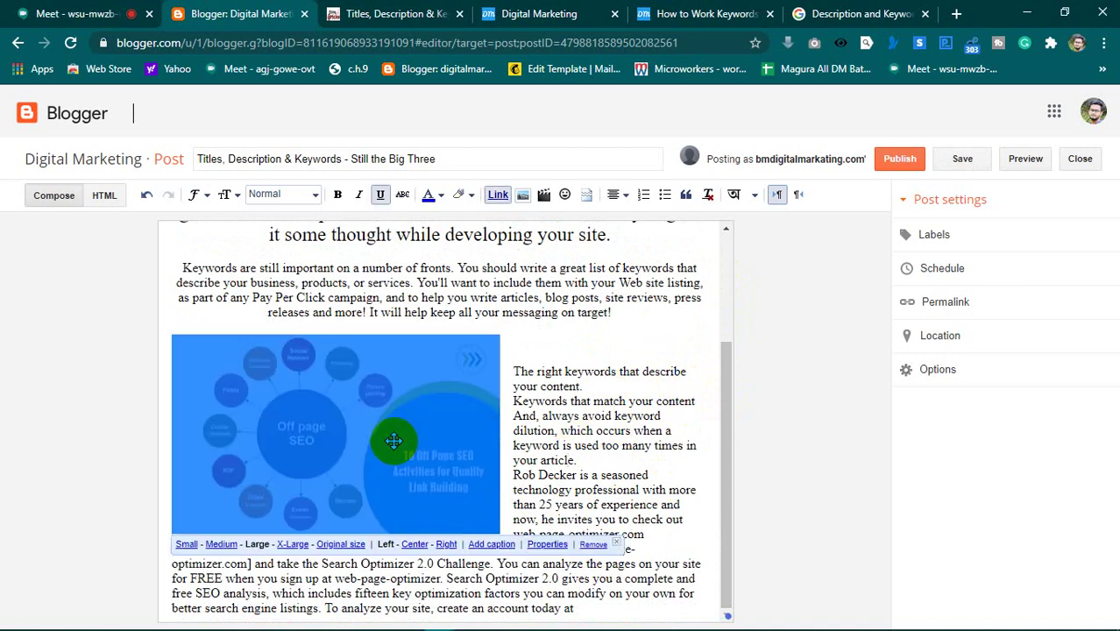
left_click(444, 545)
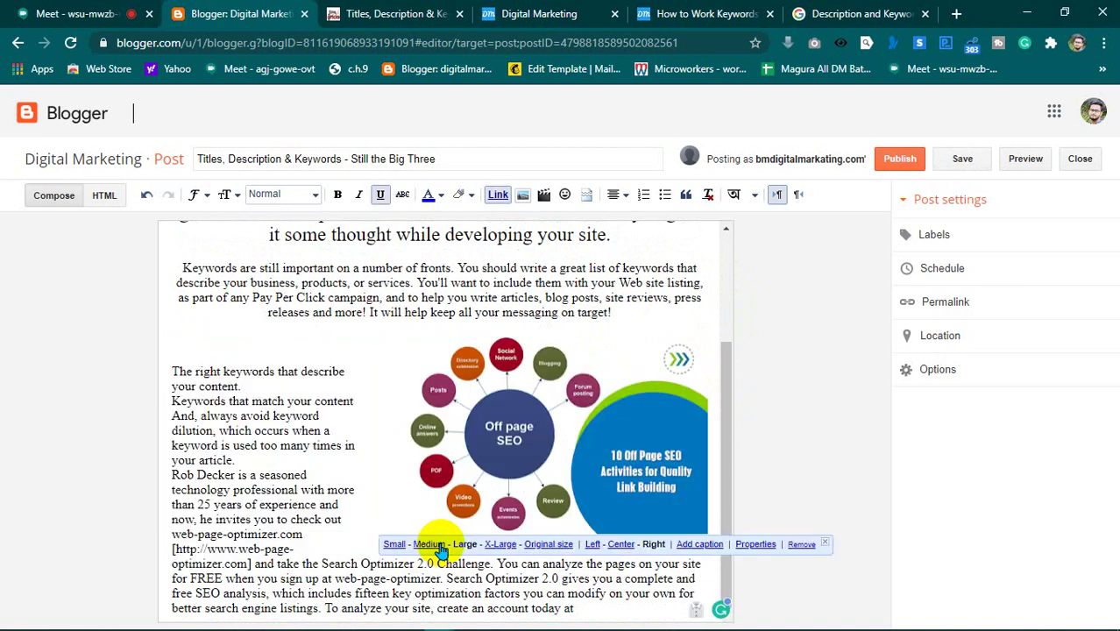
left_click(493, 282)
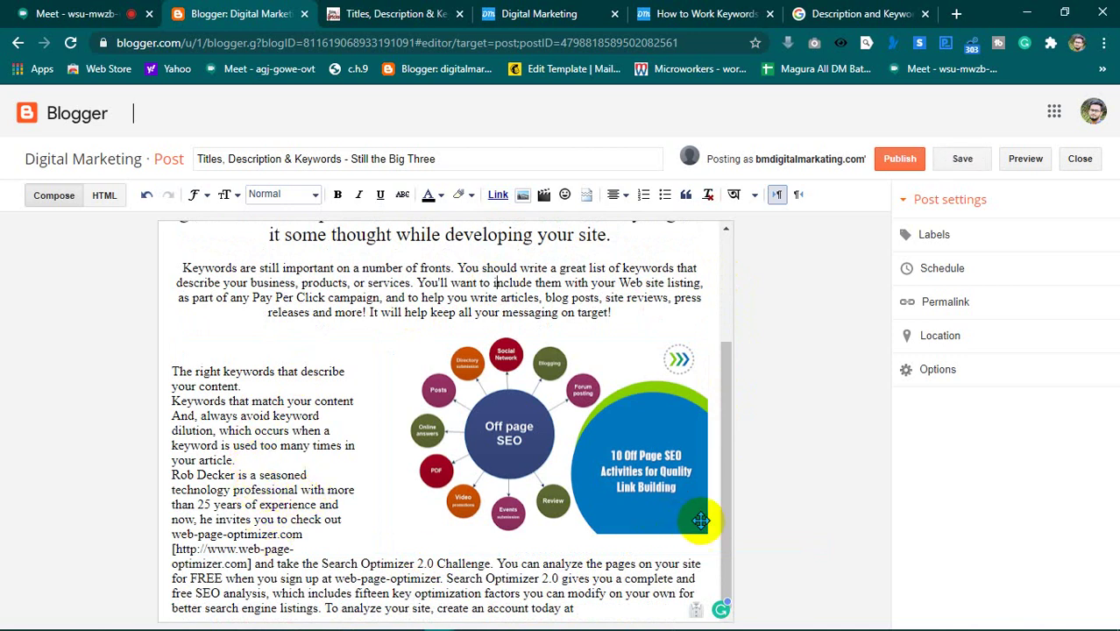
mouse_move(725, 526)
left_mouse_down()
mouse_move(733, 370)
mouse_move(724, 534)
left_mouse_up()
left_click(317, 431)
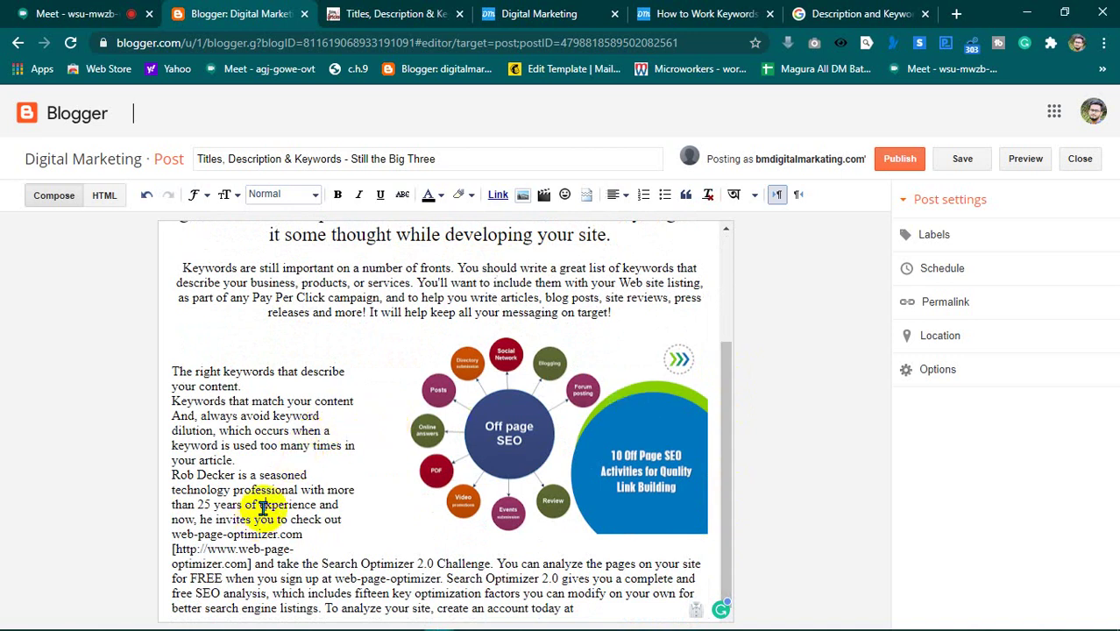
scroll(263, 506, "up", 2)
scroll(266, 501, "down", 2)
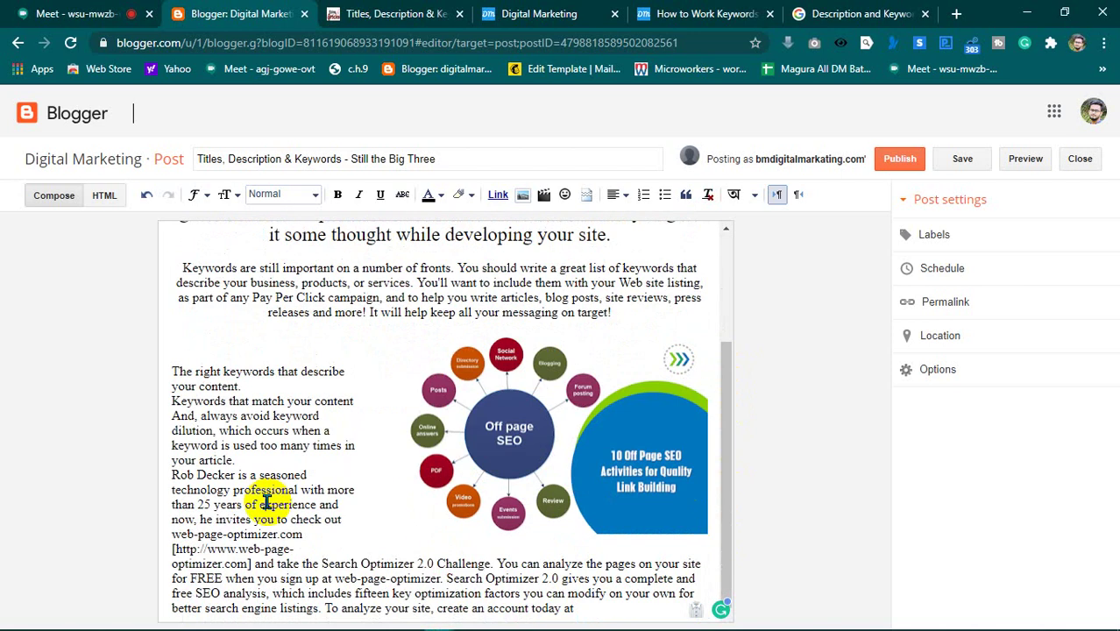
scroll(265, 503, "up", 2)
scroll(288, 501, "down", 2)
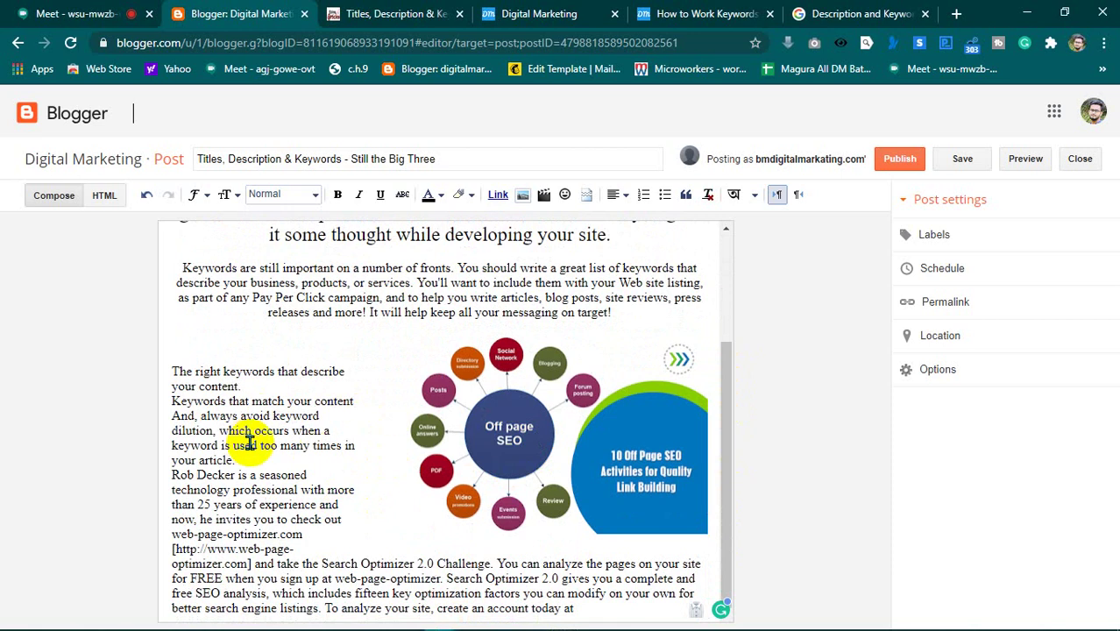
left_click(536, 425)
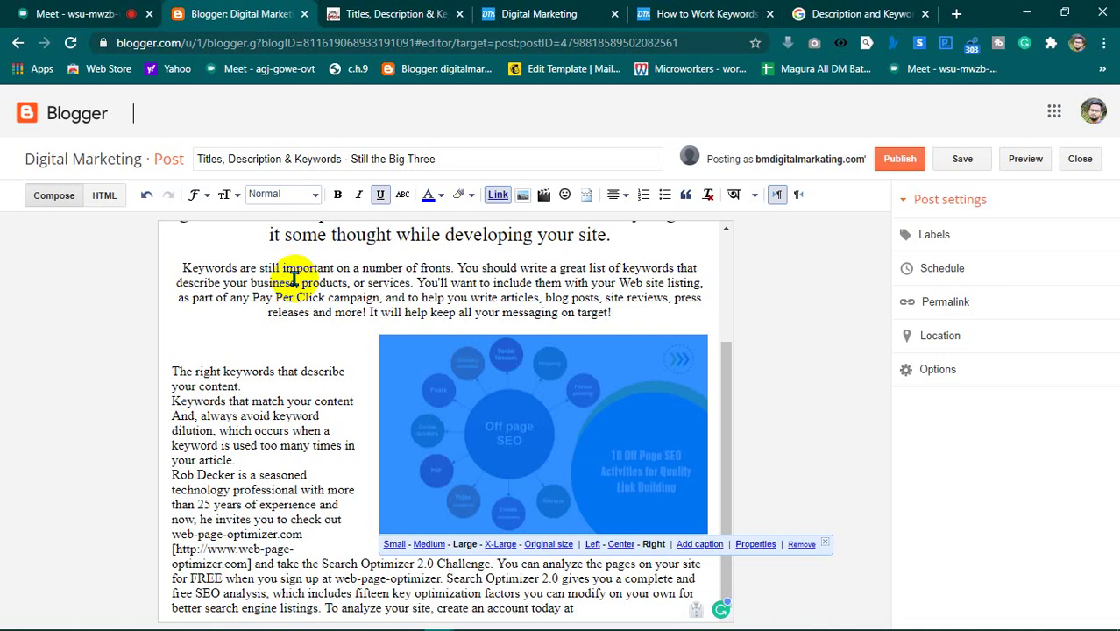
- Switch to the Google Meet call, admit the waiting participant, return to the Blogger draft and dismiss the presenting notification
left_click(72, 12)
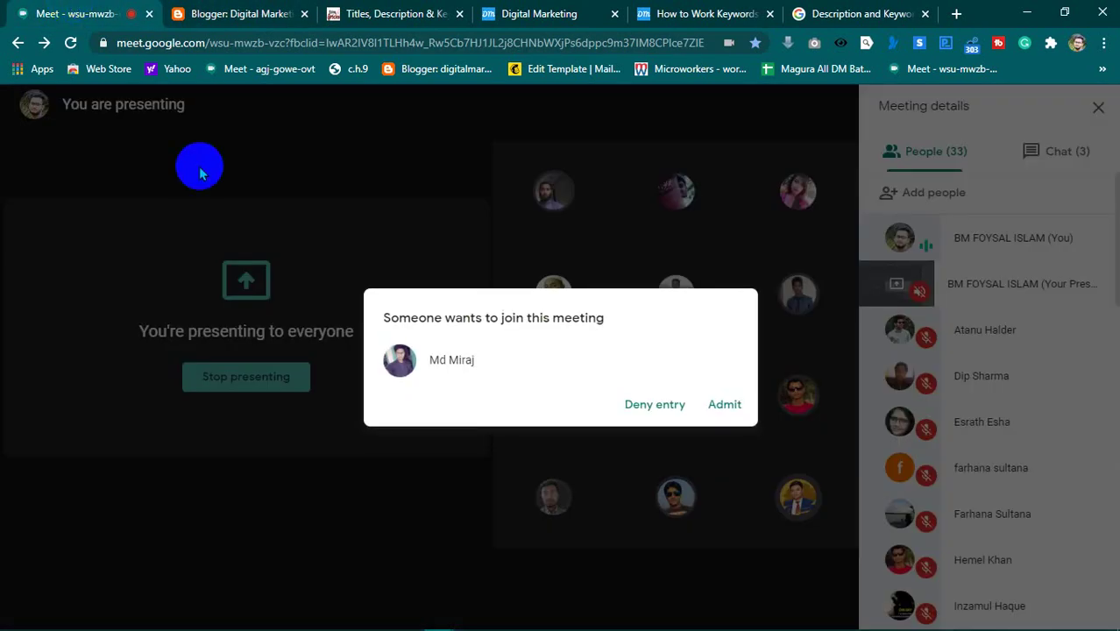
left_click(722, 403)
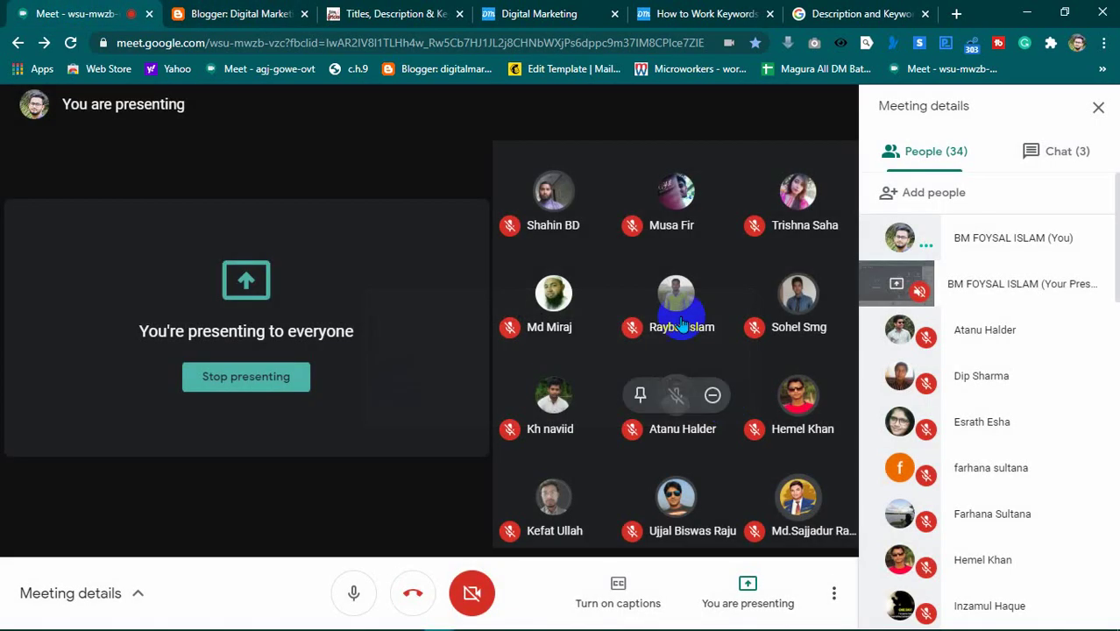
left_click(254, 13)
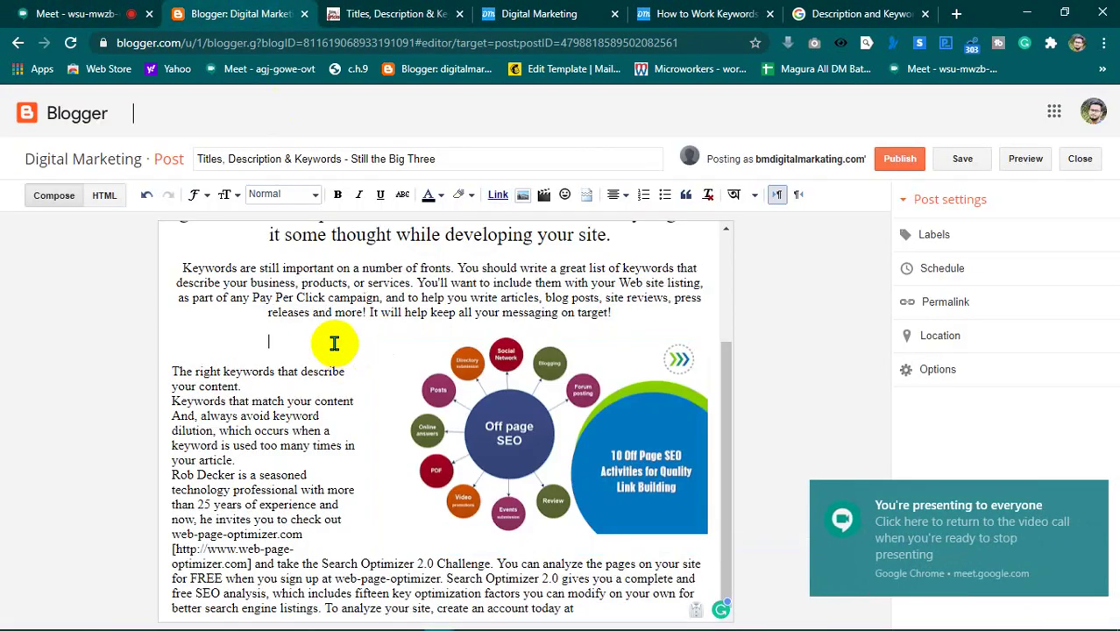
left_click(1091, 501)
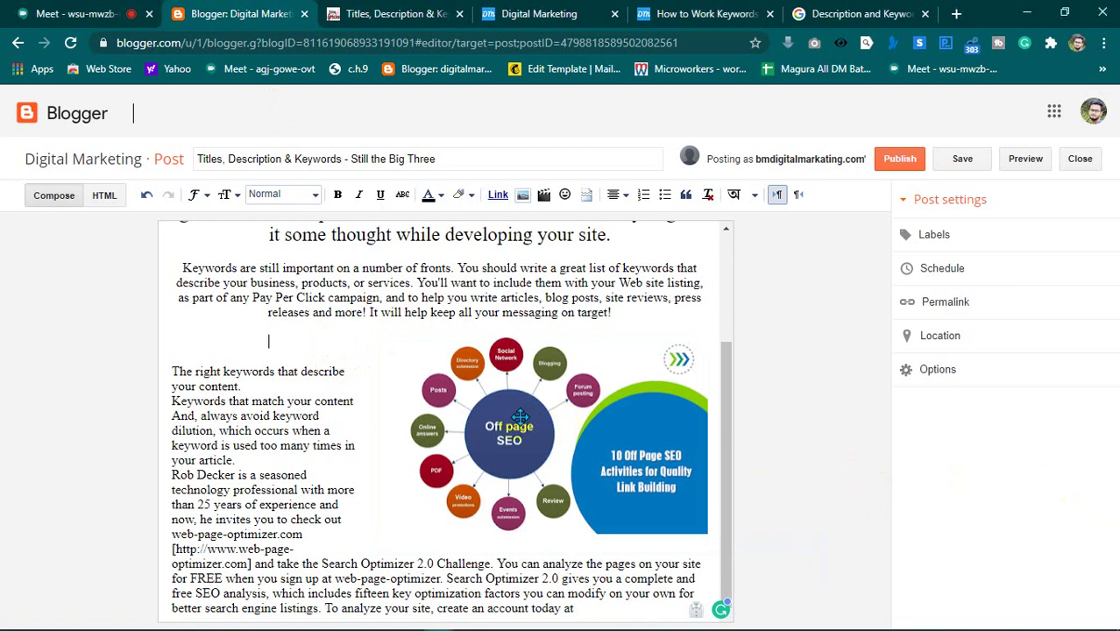
- Set both the title text and alt text of the Off page SEO image to "Description & Keywords"
left_click(549, 423)
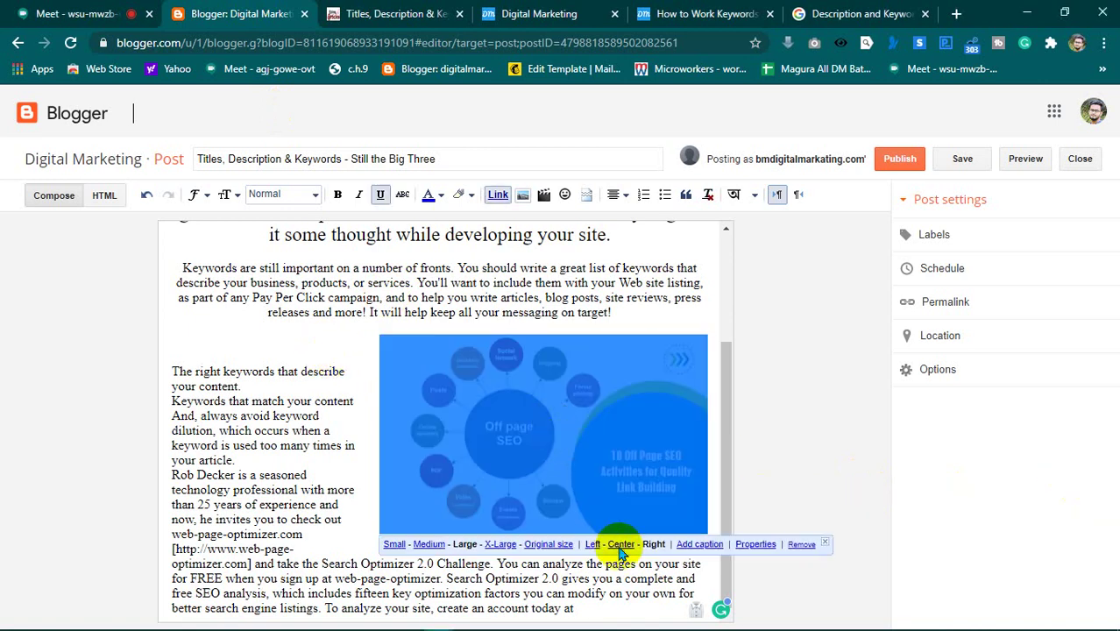
left_click(744, 545)
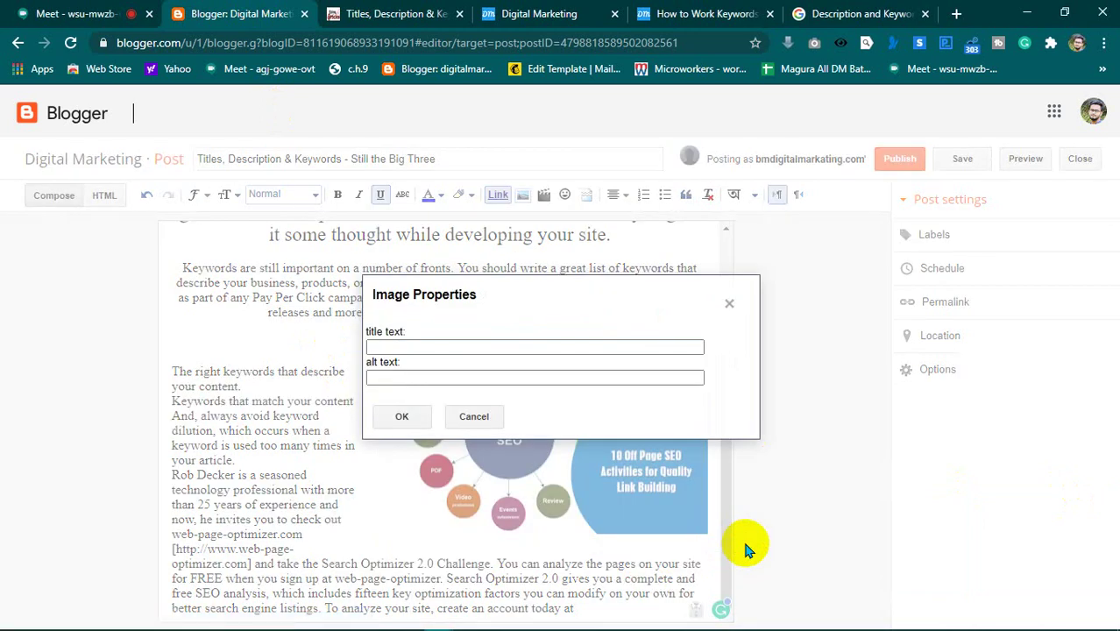
left_click(491, 345)
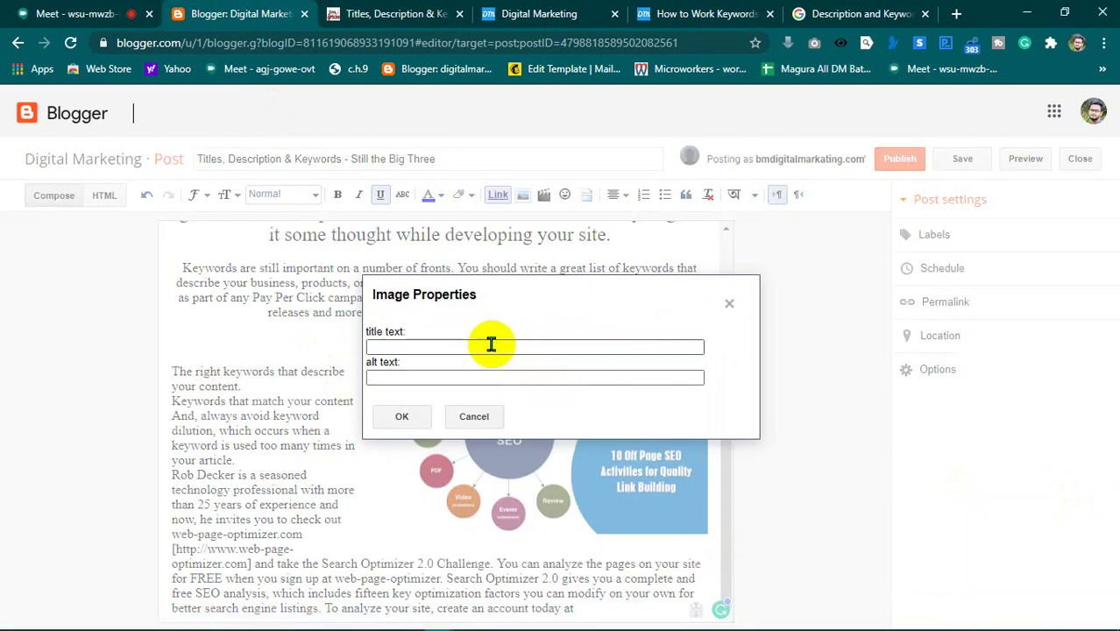
left_click(498, 343)
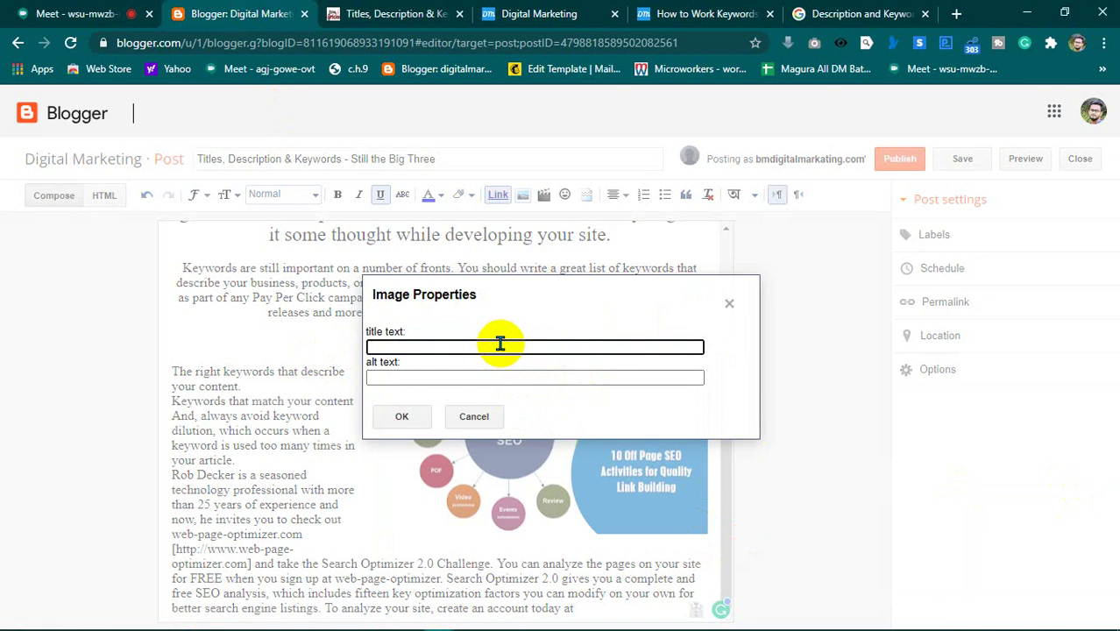
type("Description & Keywords")
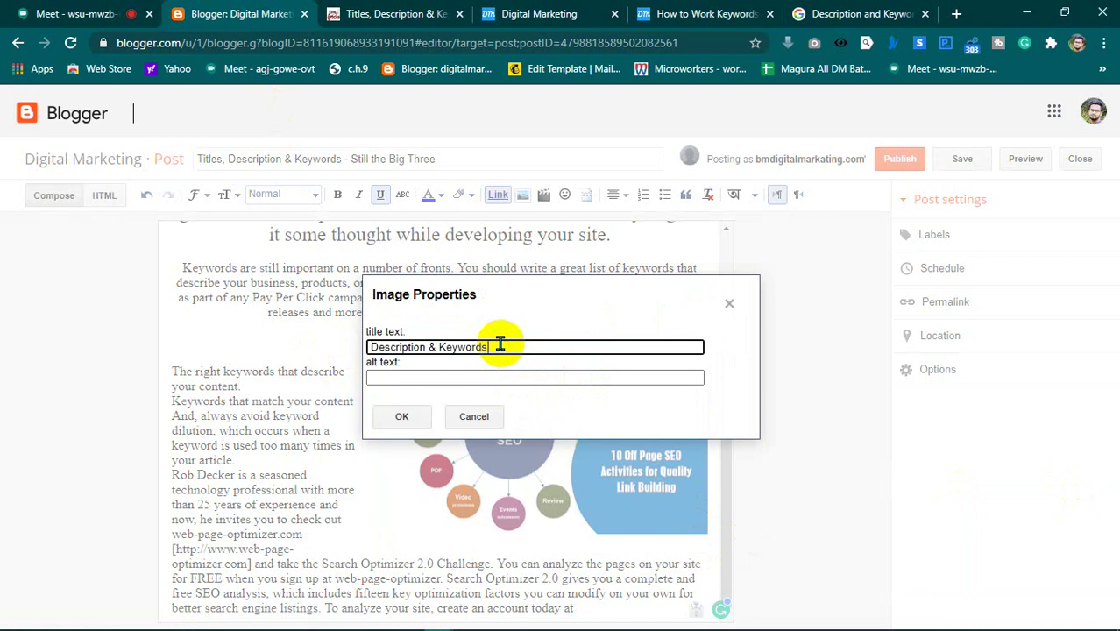
left_click(499, 375)
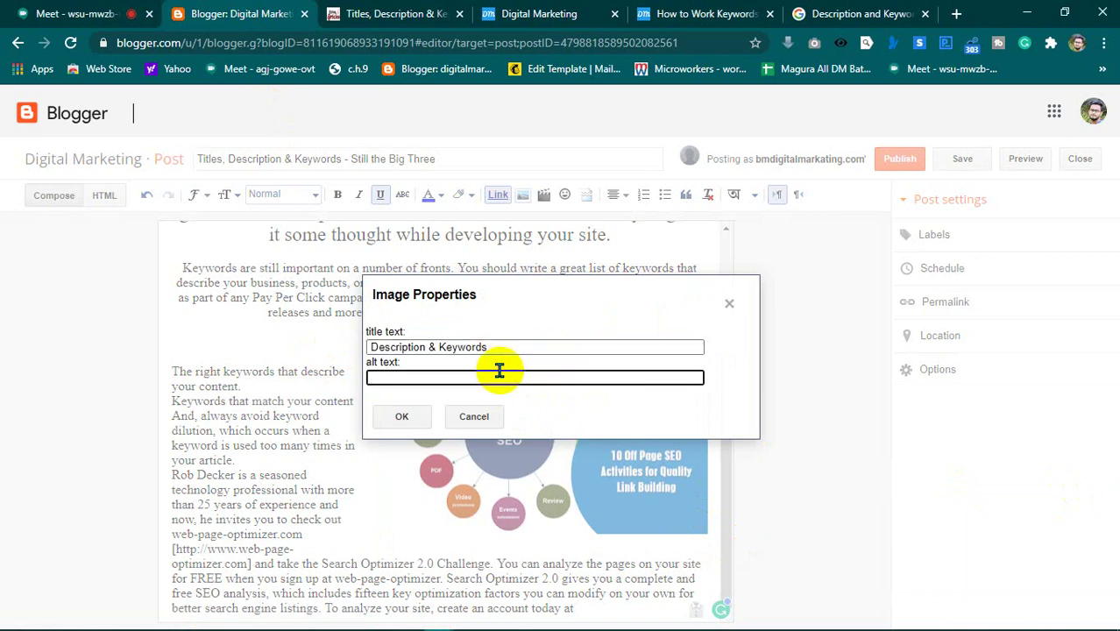
type("Description & Keywords")
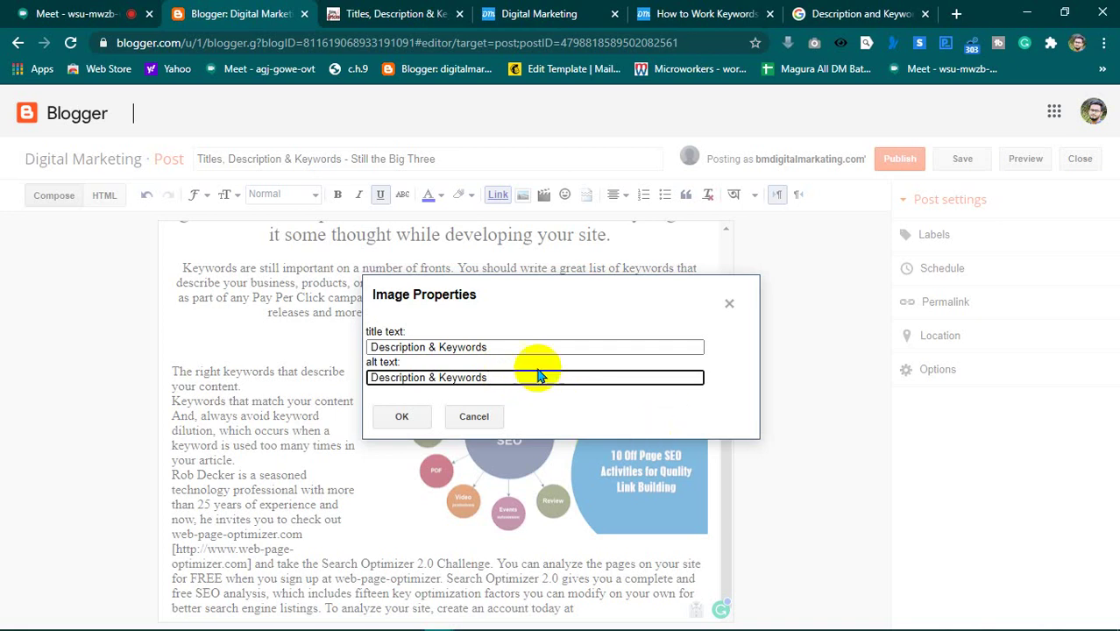
left_click(401, 417)
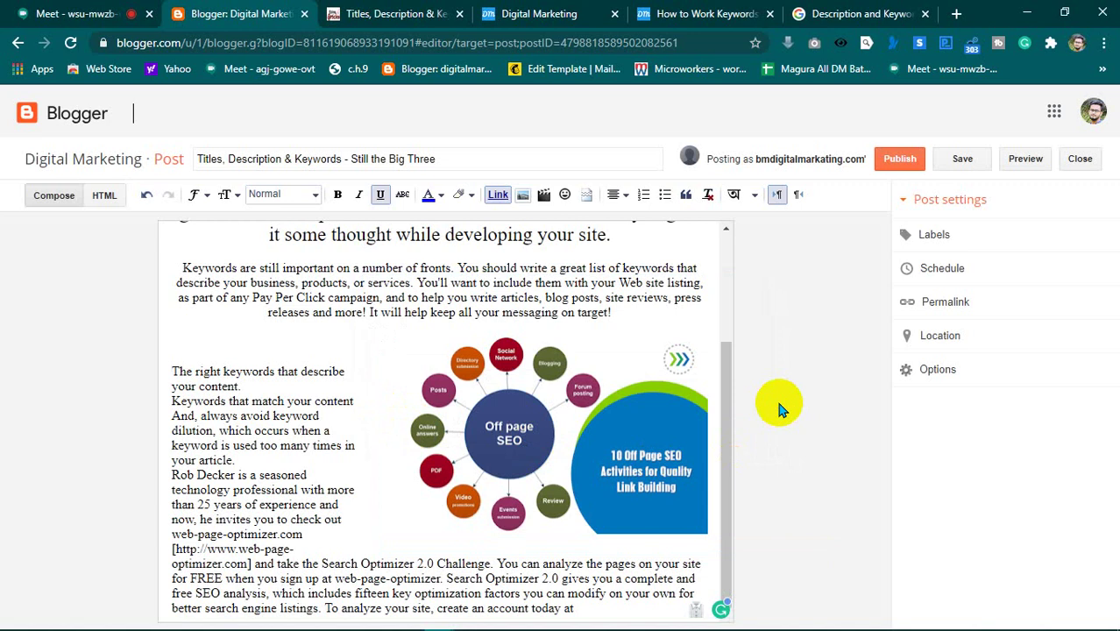
- Reopen the Off page SEO image's properties, check its title text and alt text, and close them without changes
right_click(451, 431)
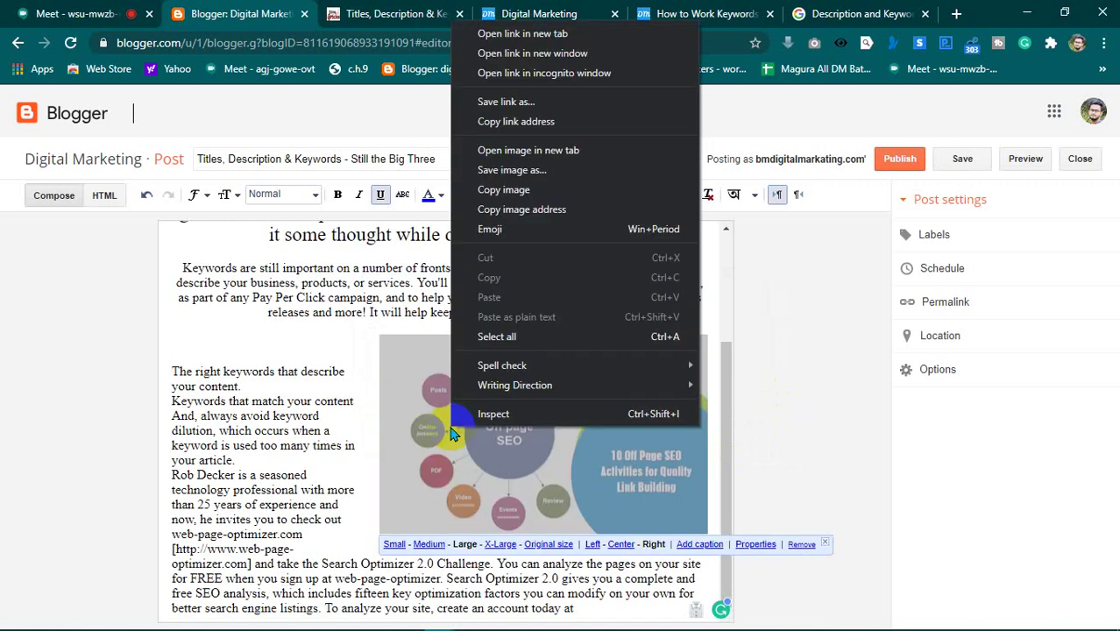
left_click(768, 417)
left_click(510, 405)
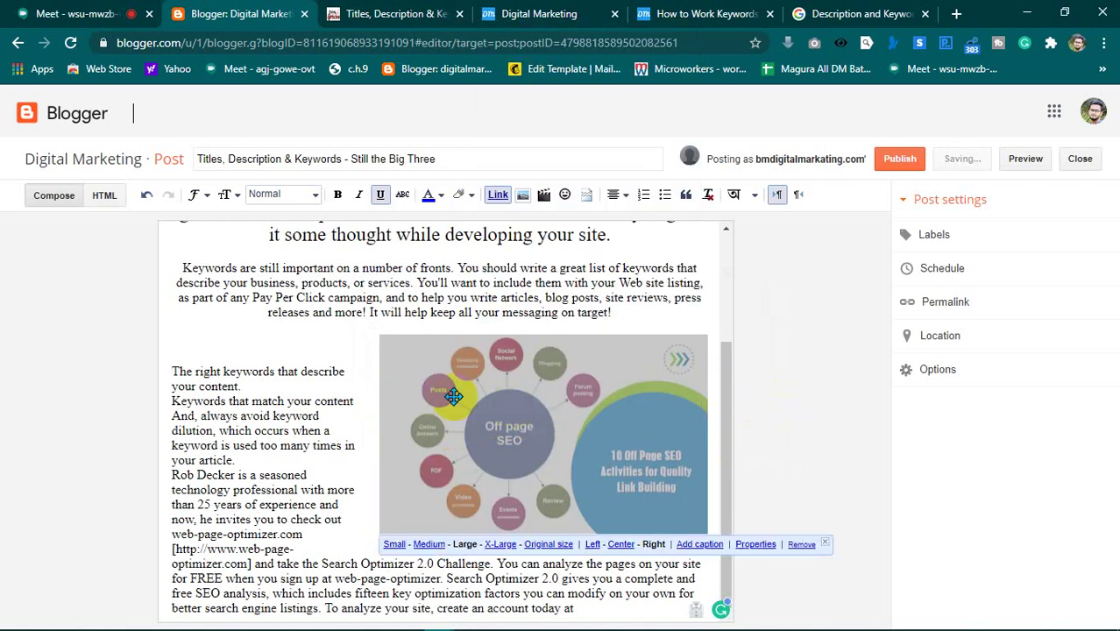
left_click(299, 340)
left_click(653, 487)
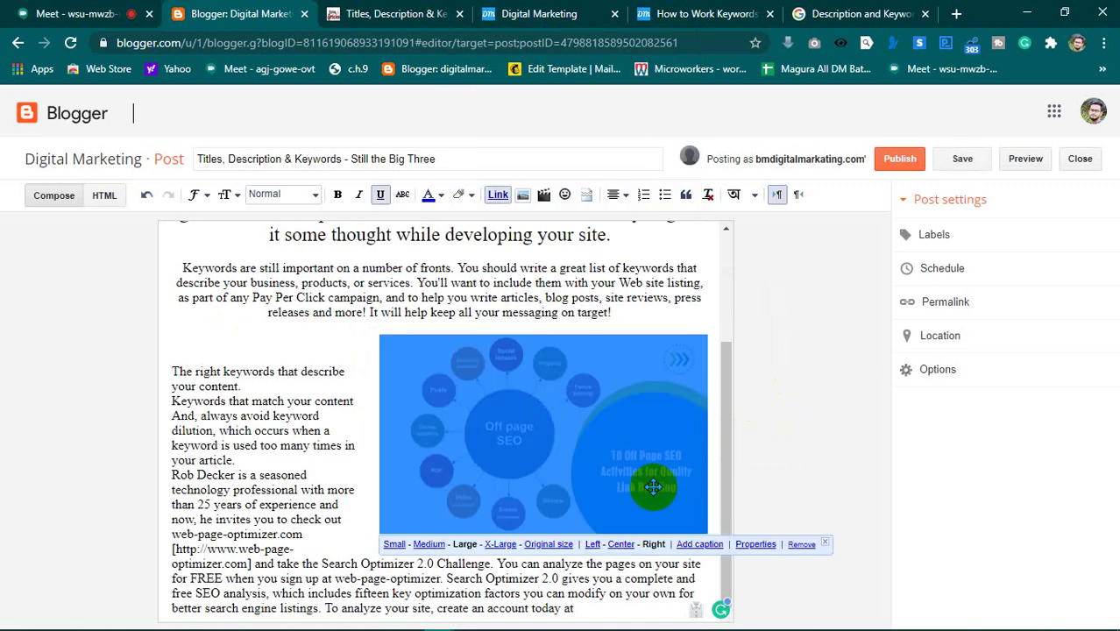
left_click(754, 544)
left_click(501, 348)
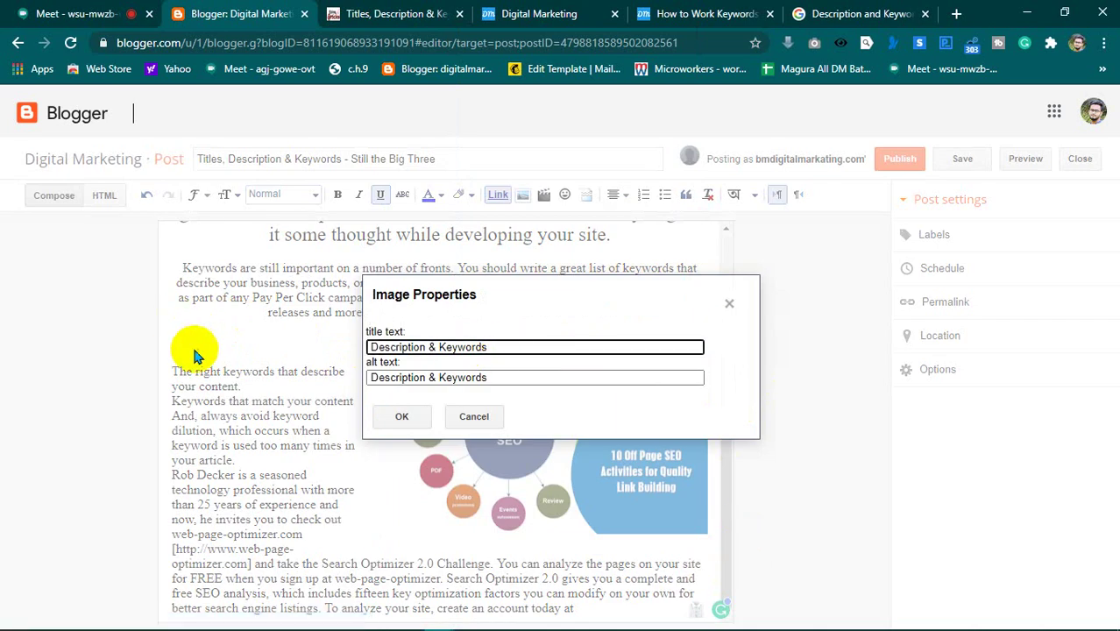
left_click(525, 377)
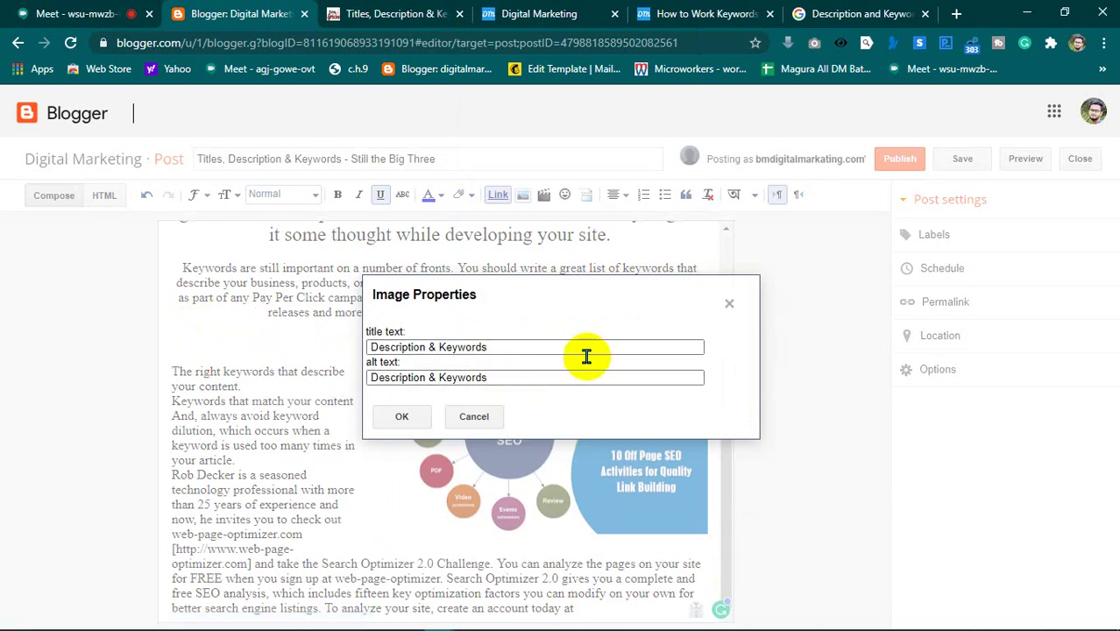
left_click(729, 303)
- Copy the "Description & Keywords" heading text at the start of the post
scroll(260, 333, "up", 2)
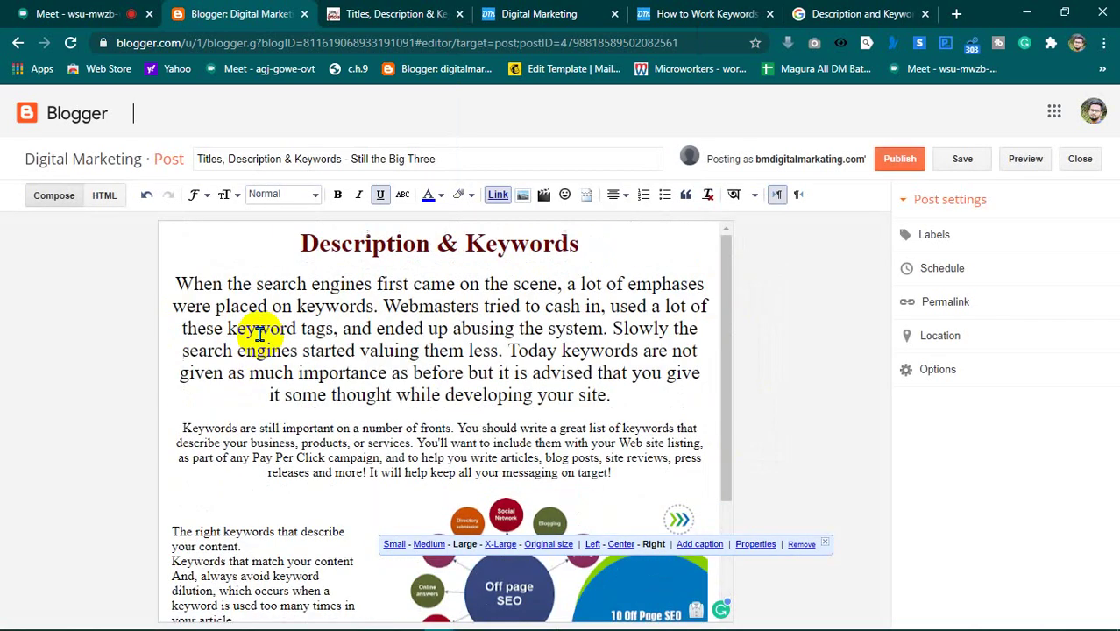
left_click(262, 377)
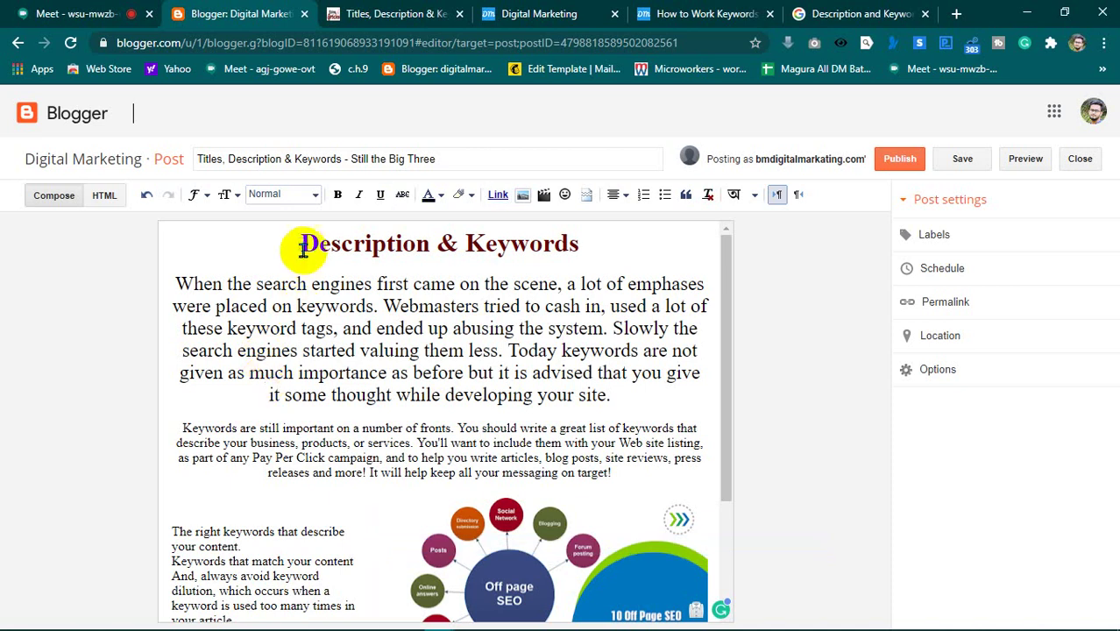
left_click_drag(298, 246, 590, 243)
key("ctrl+c")
left_click(552, 297)
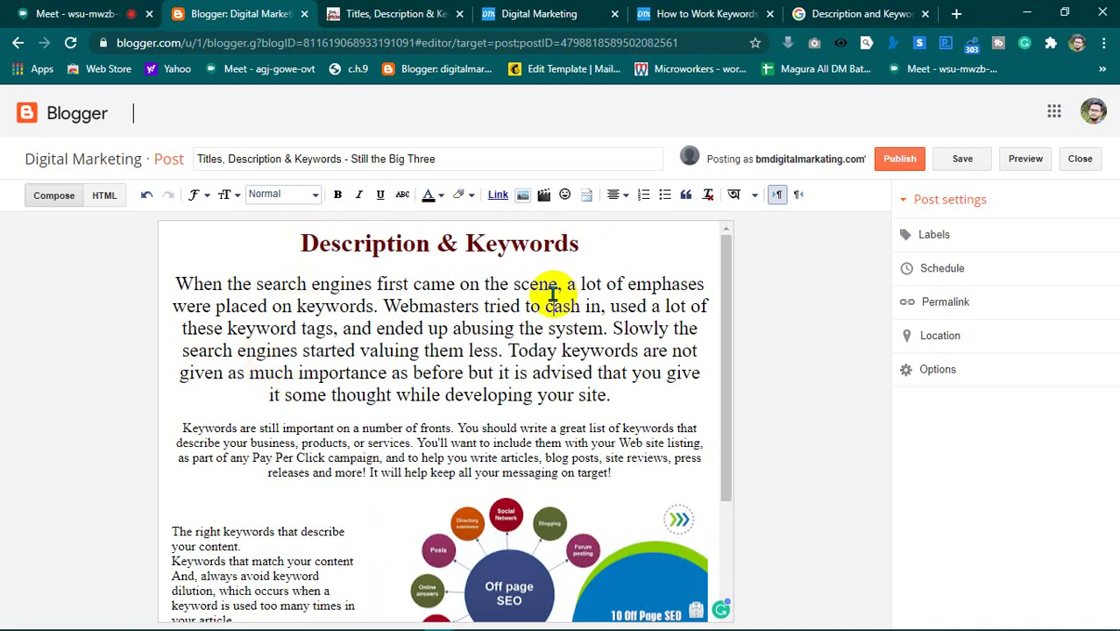
- Add a caption to the Off page SEO image and replace its placeholder with "Description & Keywords"
scroll(509, 333, "down", 2)
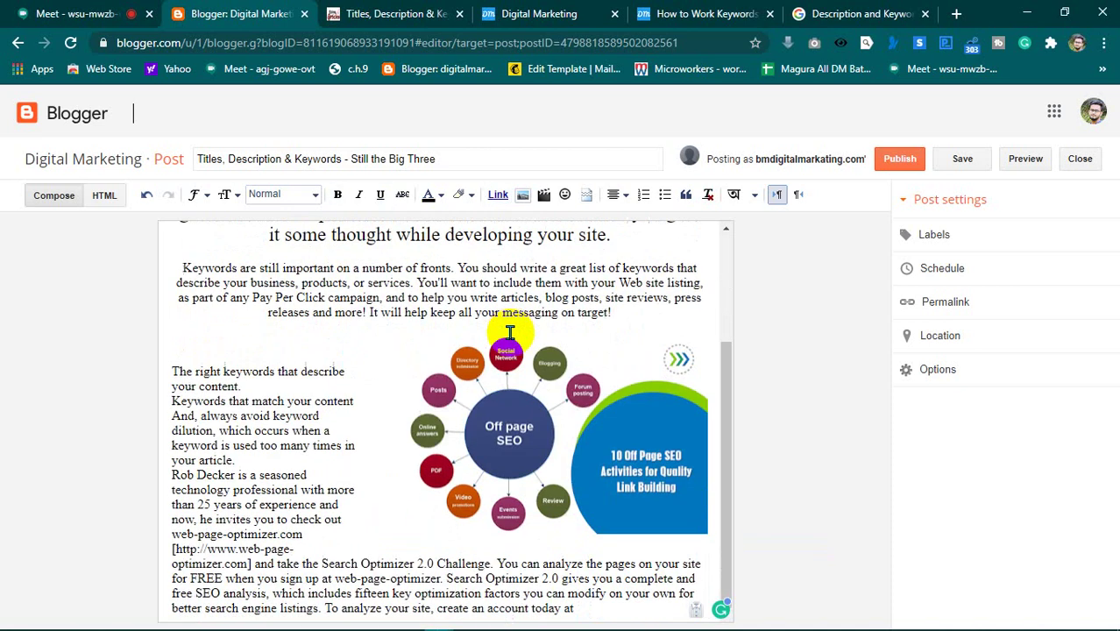
left_click(512, 412)
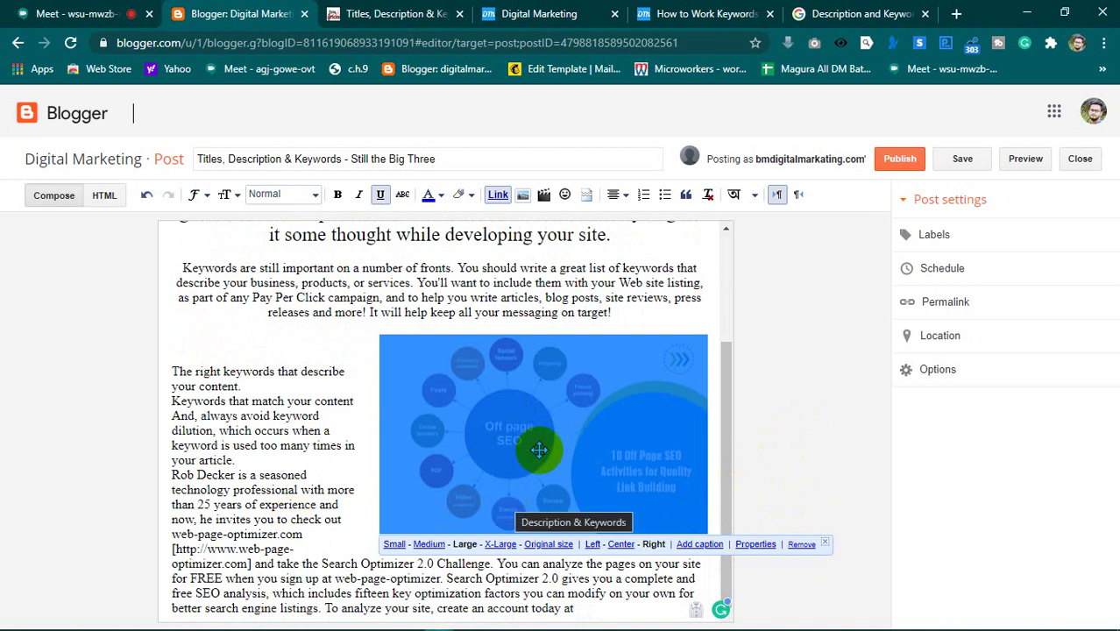
left_click(692, 547)
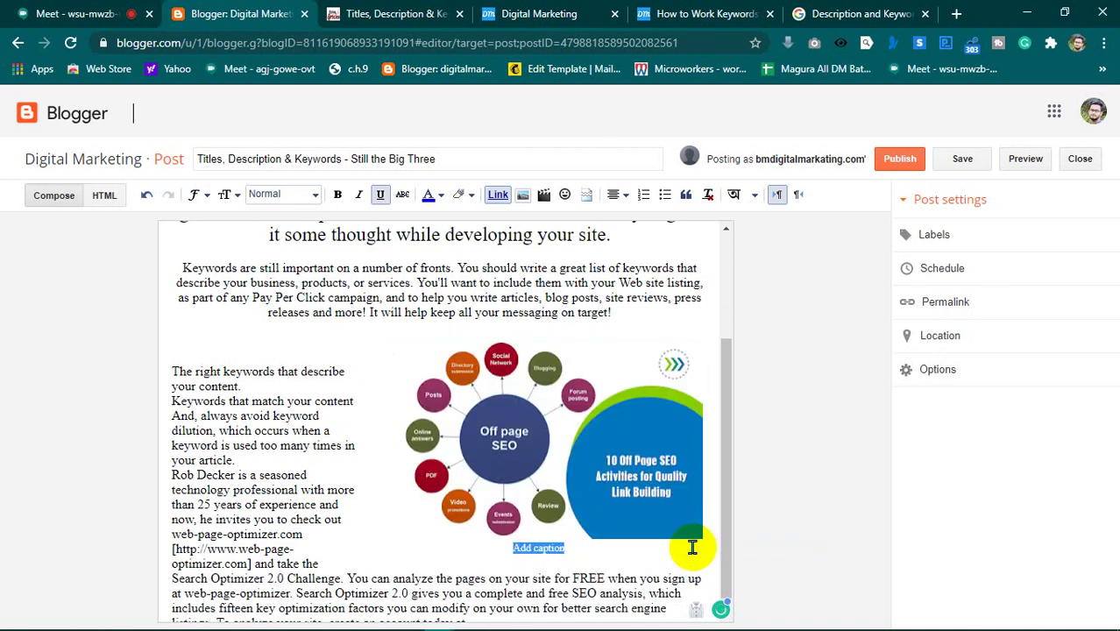
left_click(572, 550)
left_click_drag(578, 553, 506, 545)
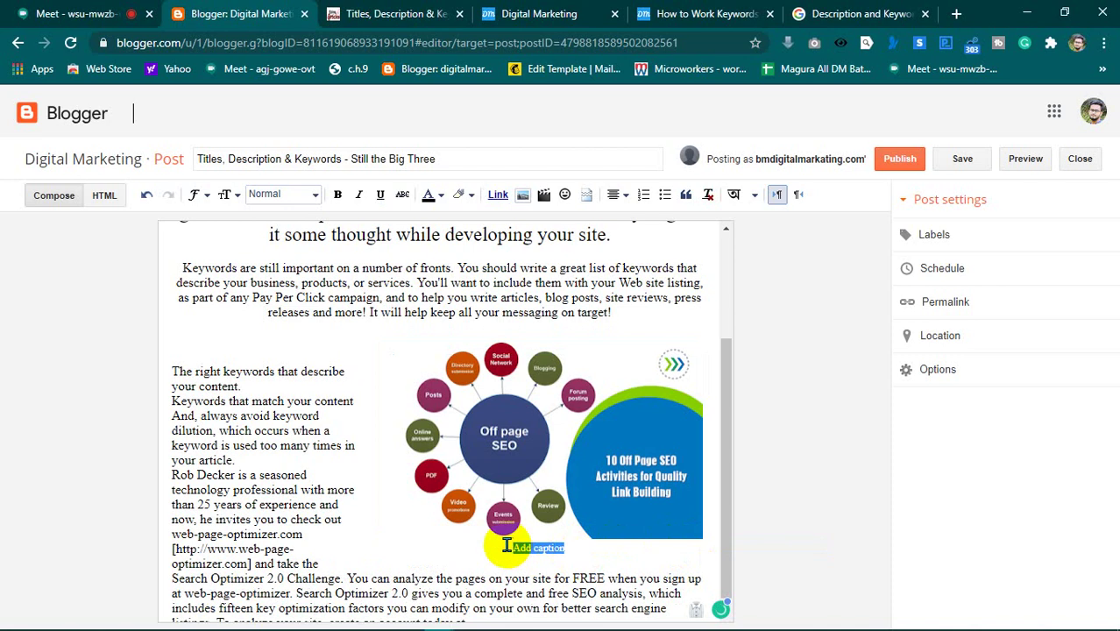
key("ctrl+v")
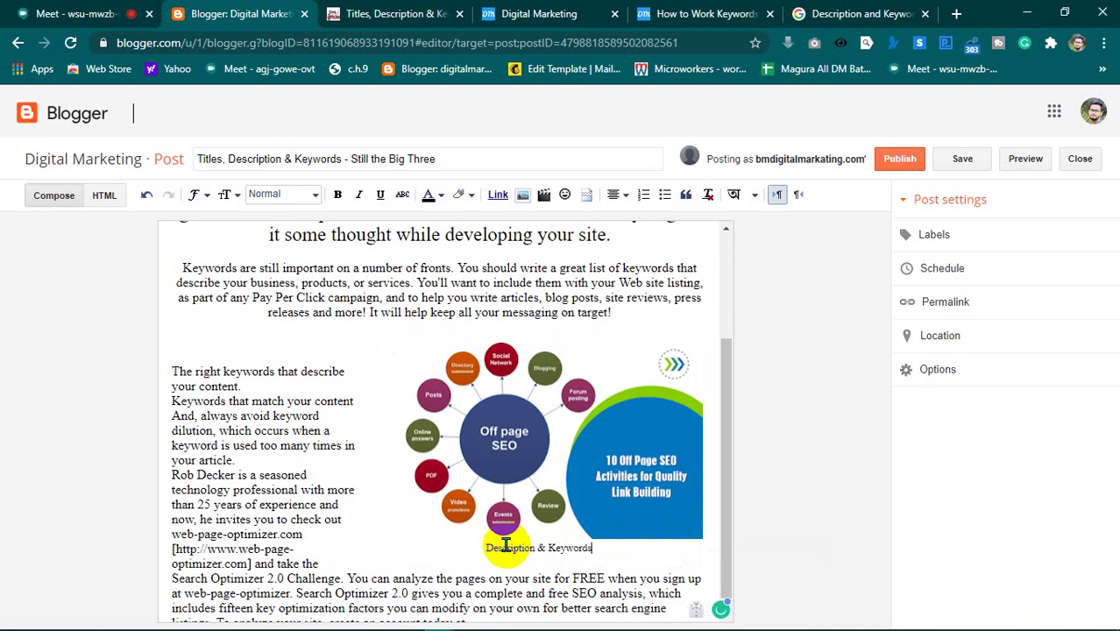
- Format the image caption with Large text size, bold and a dark red colour
left_click_drag(607, 549, 485, 550)
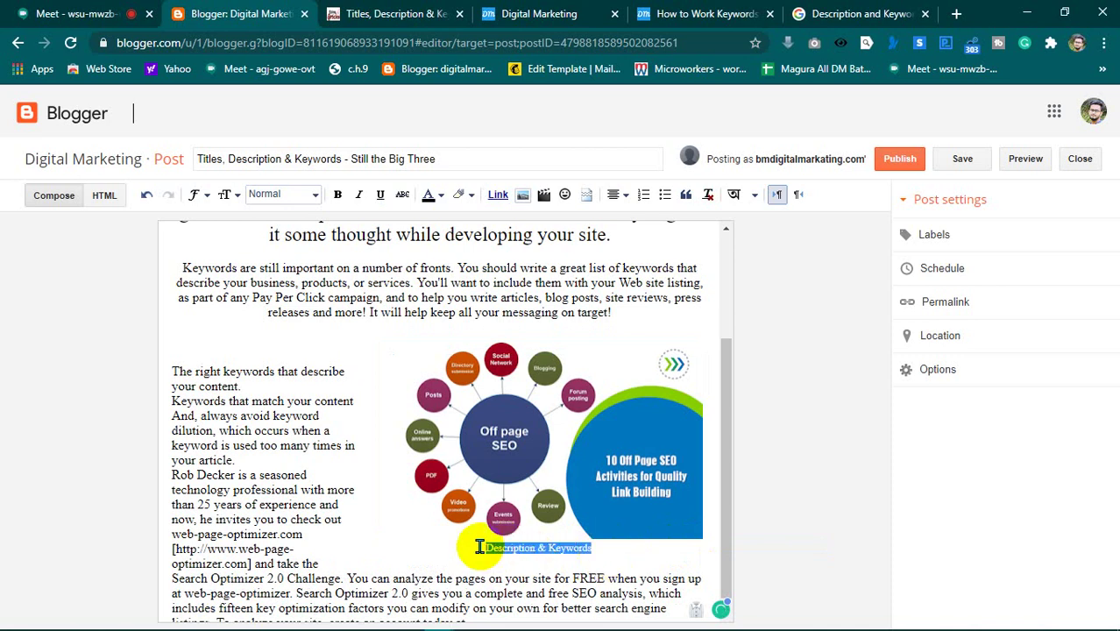
left_click(232, 194)
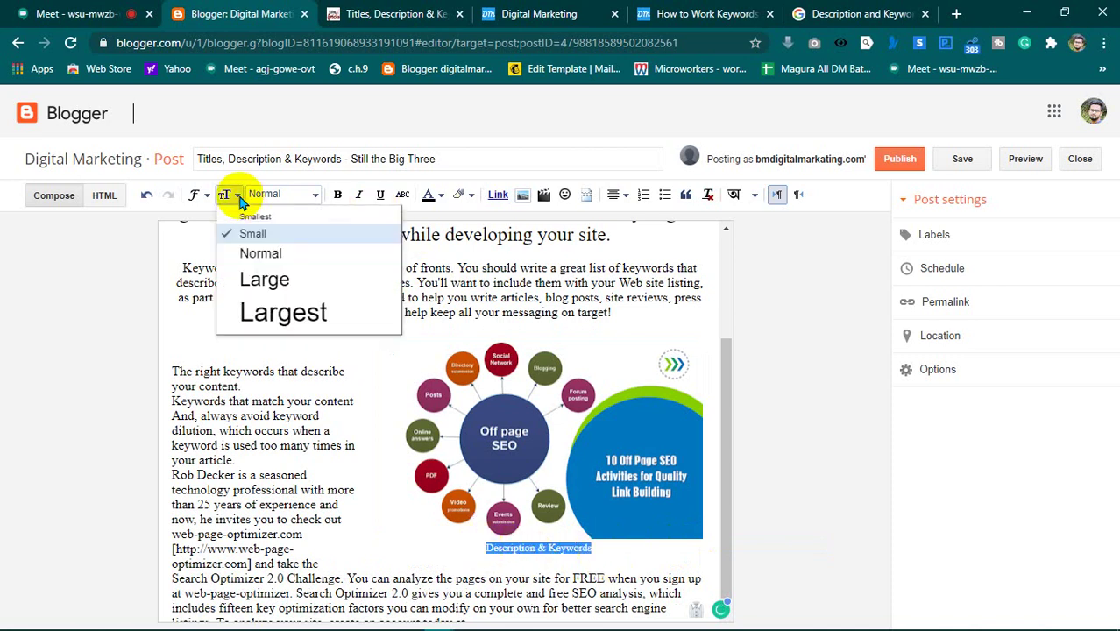
left_click(263, 278)
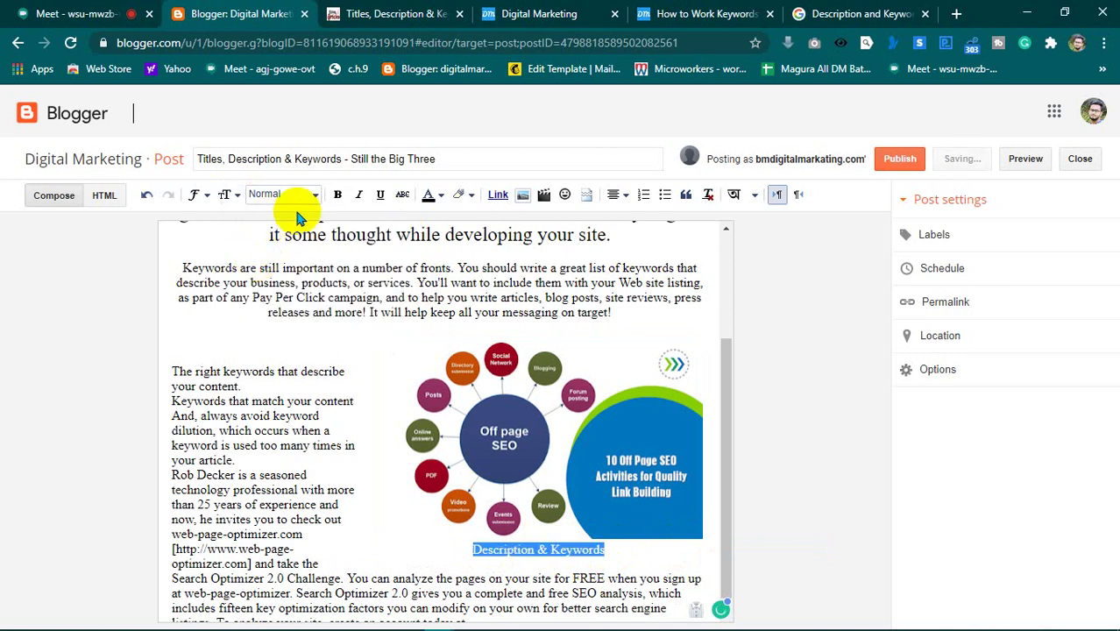
left_click(340, 196)
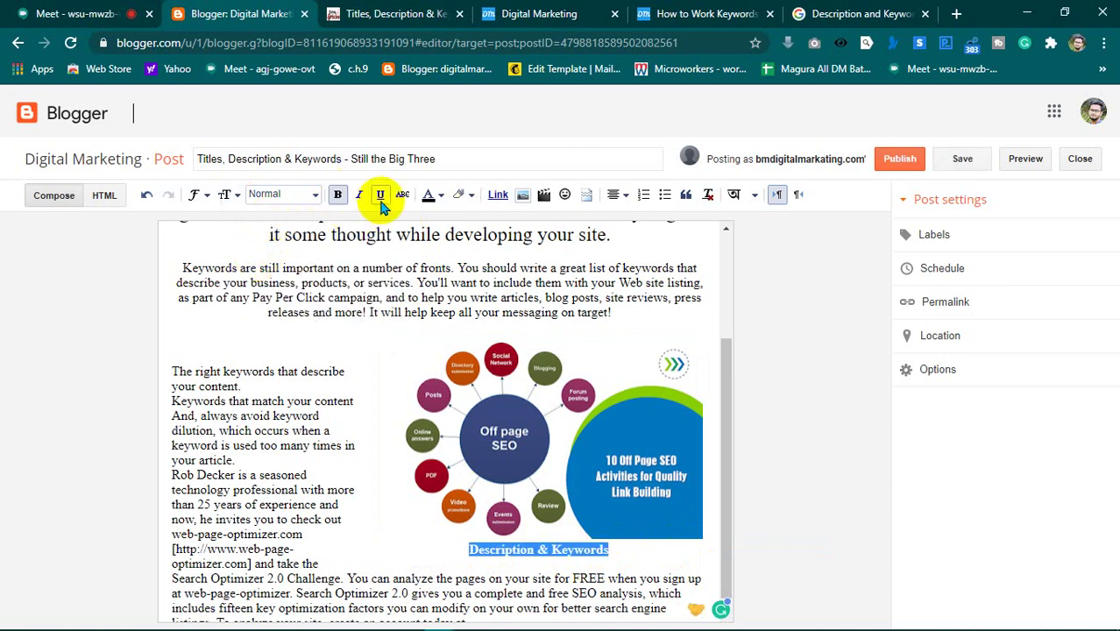
left_click(441, 196)
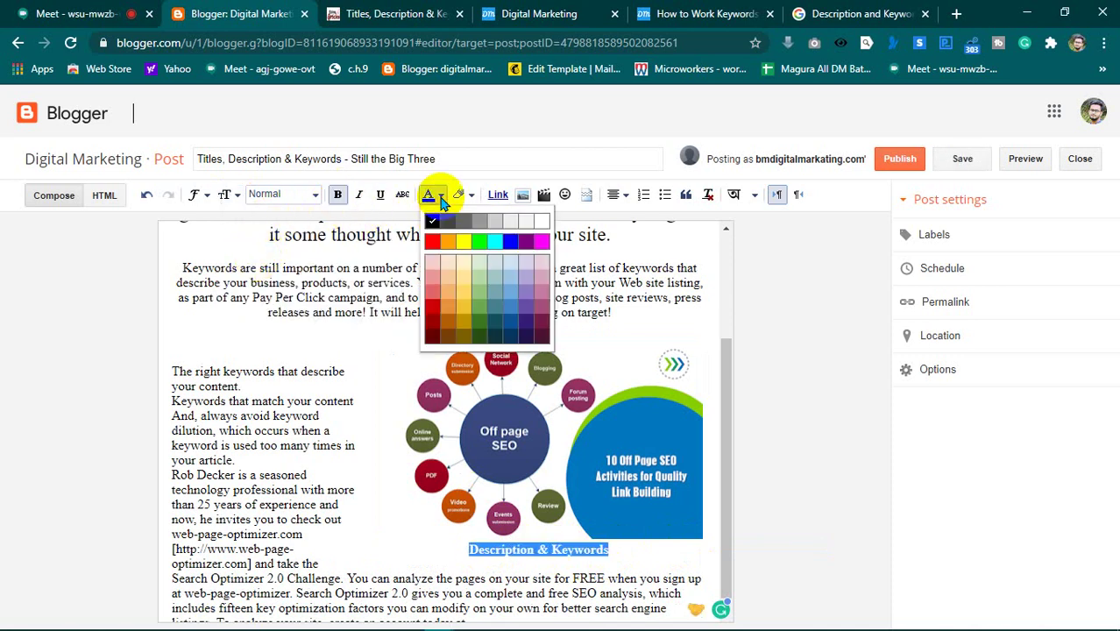
left_click(430, 339)
left_click(367, 545)
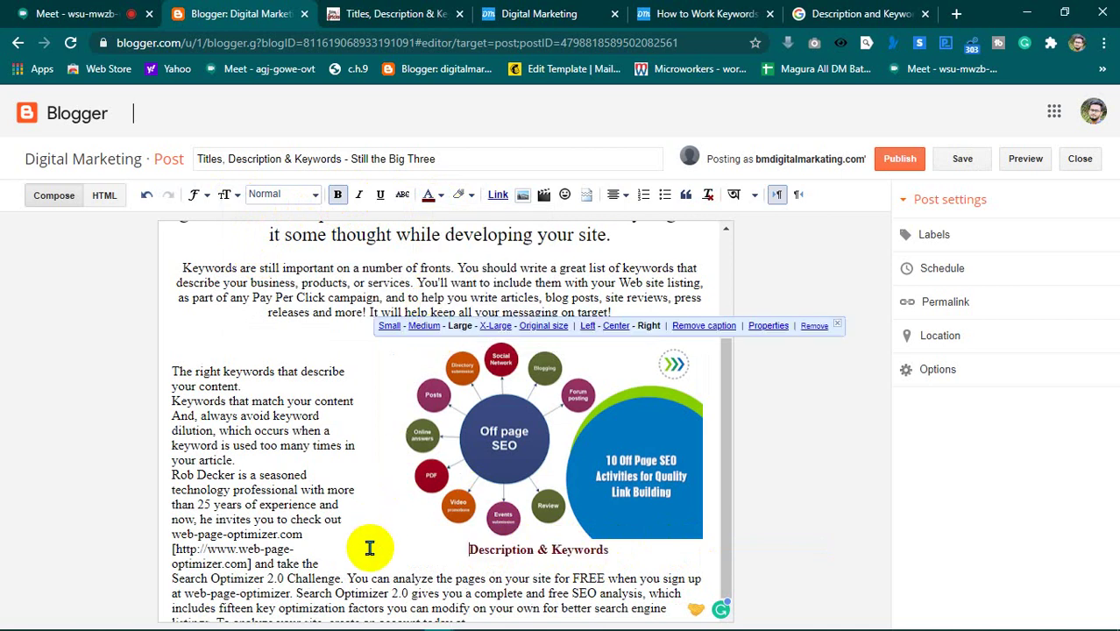
left_click(660, 554)
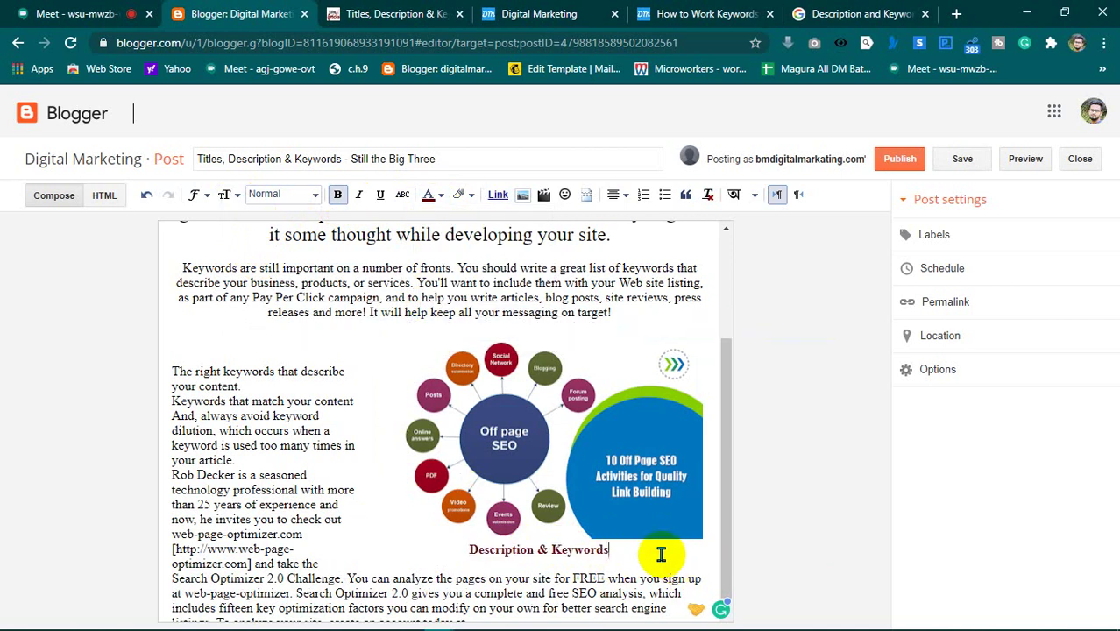
left_click(557, 453)
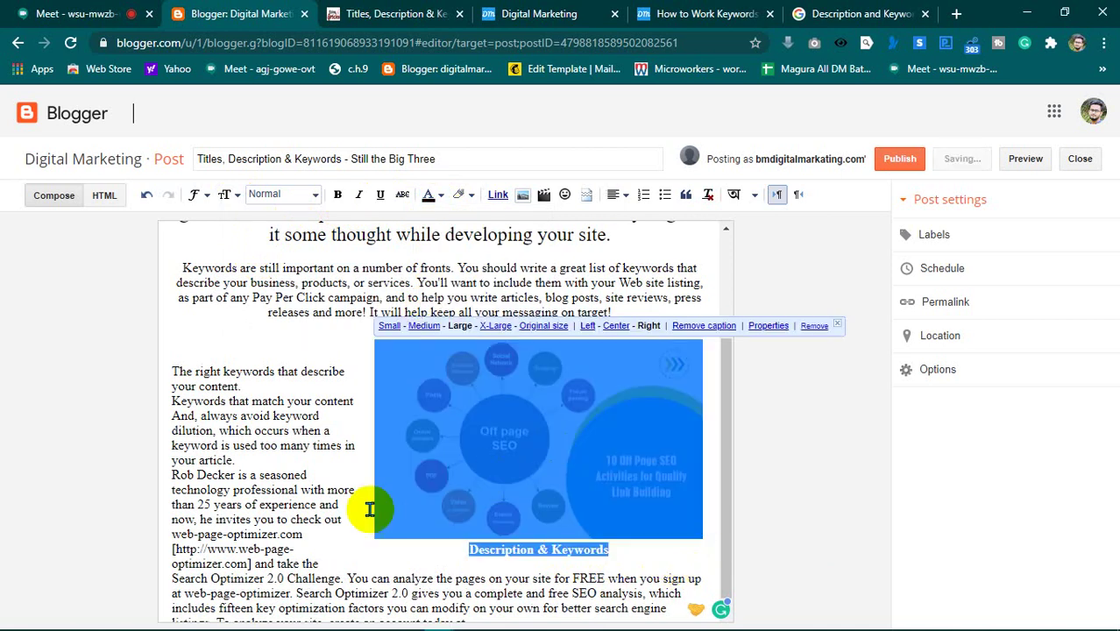
left_click(315, 331)
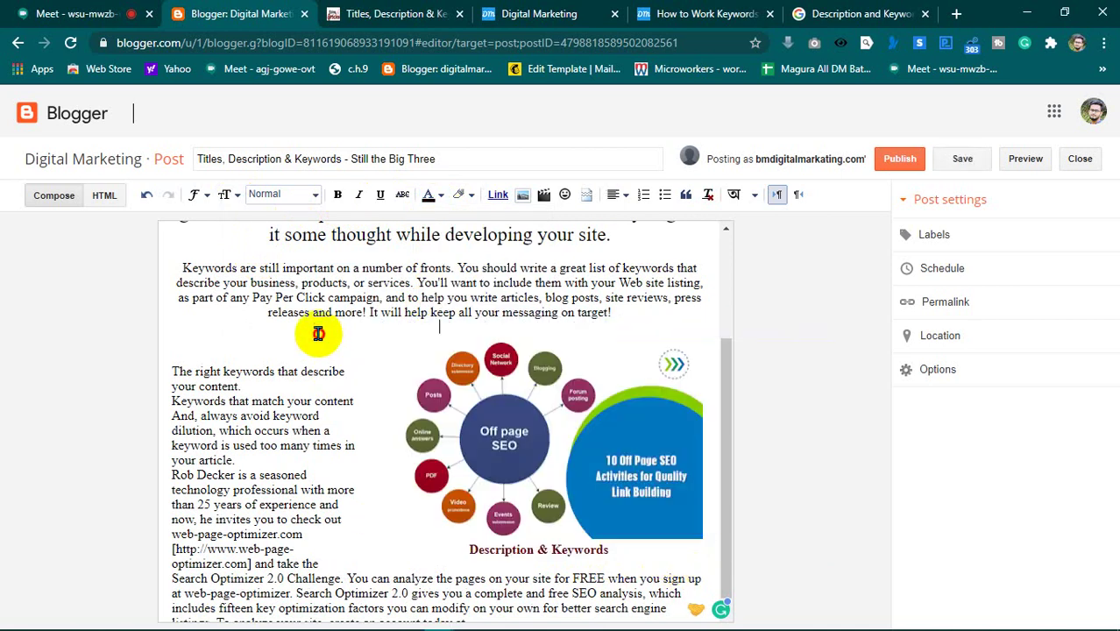
left_click(566, 466)
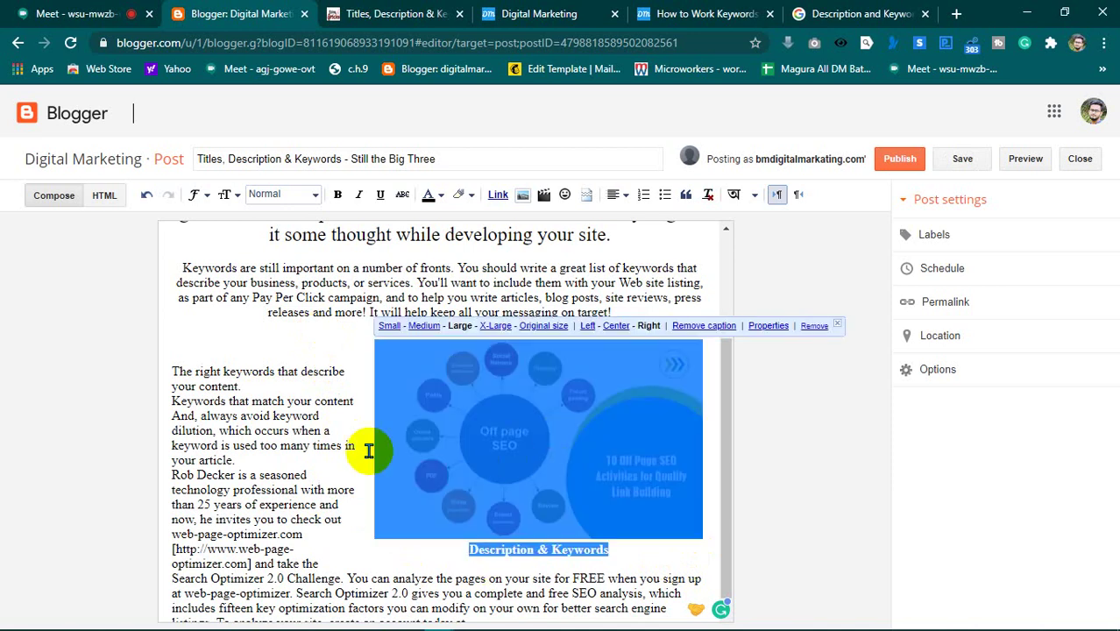
left_click(342, 325)
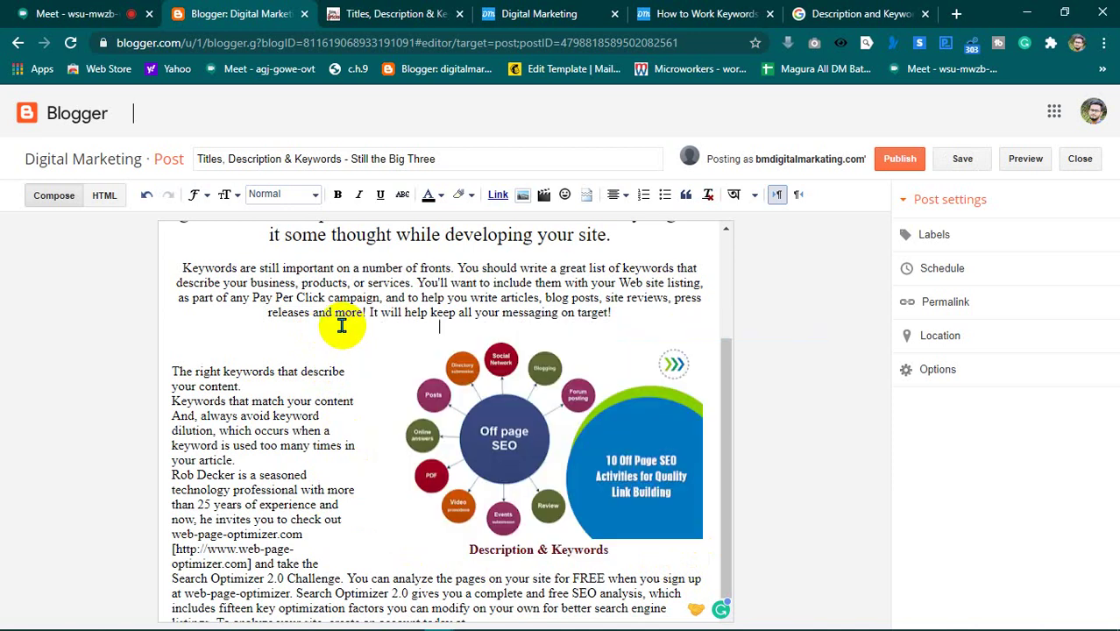
left_click(582, 464)
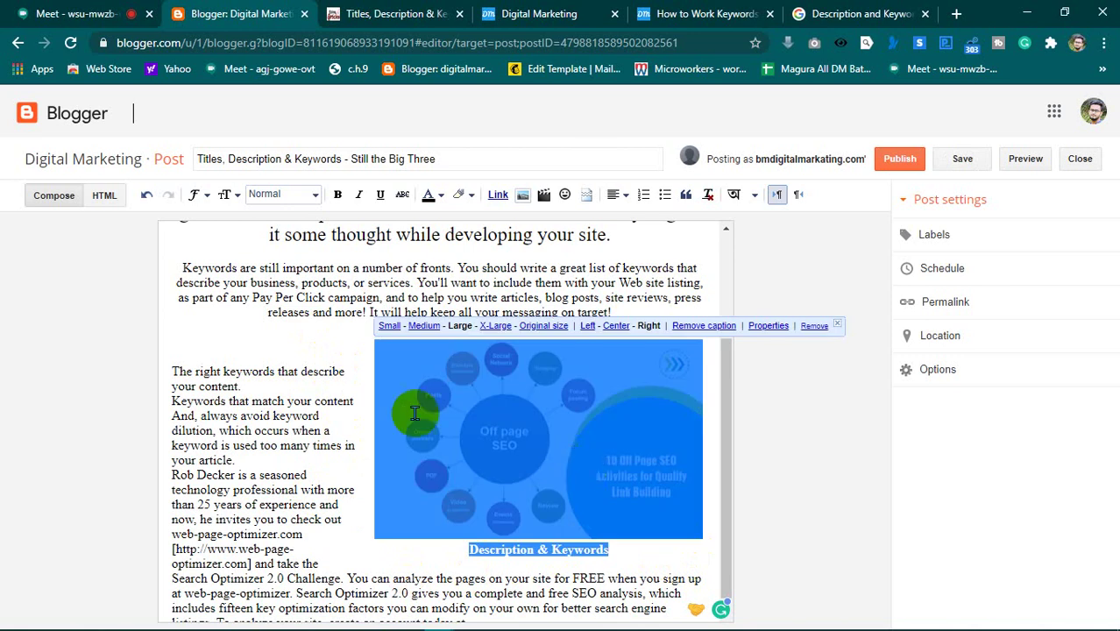
left_click(261, 344)
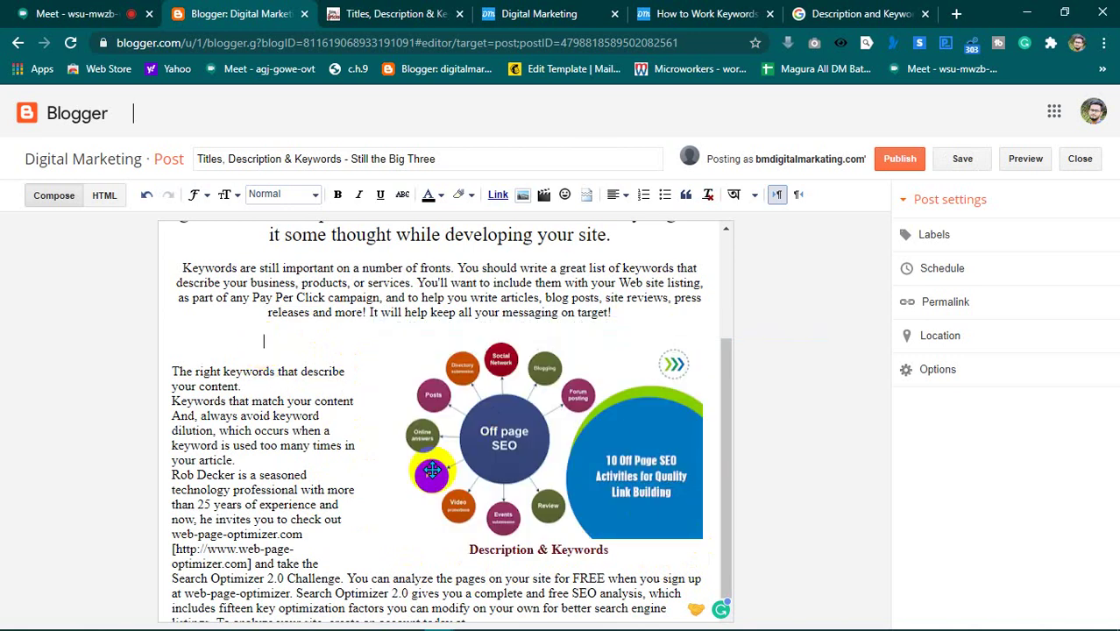
left_click(619, 549)
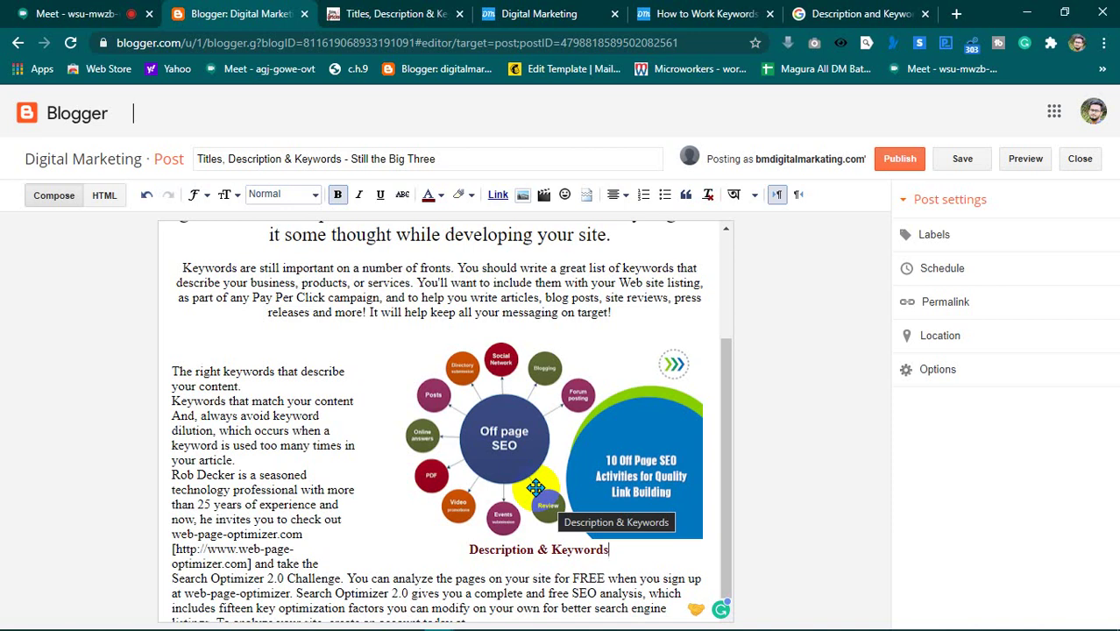
- Review the formatted post from its heading down to the closing paragraph, checking in on the Google Meet call in between
scroll(359, 447, "up", 2)
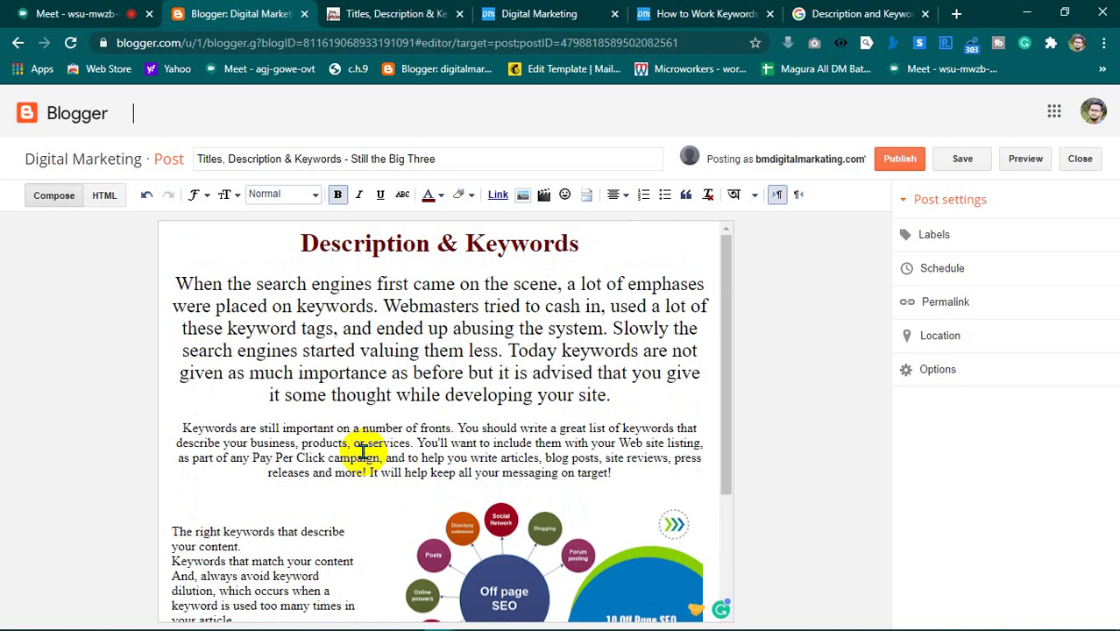
left_click(119, 13)
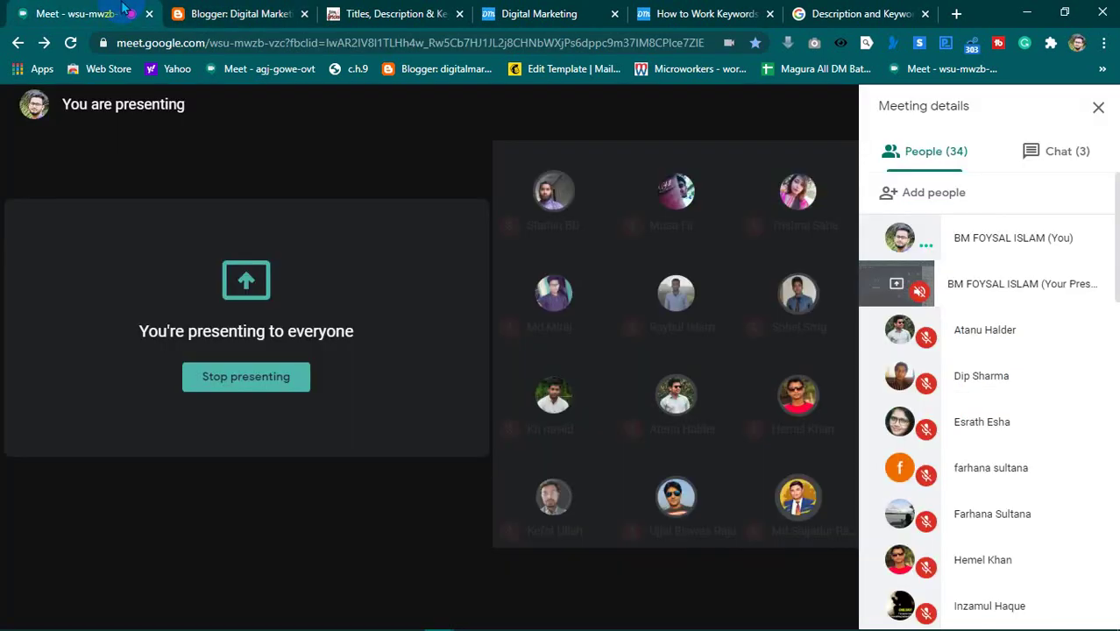
mouse_move(551, 392)
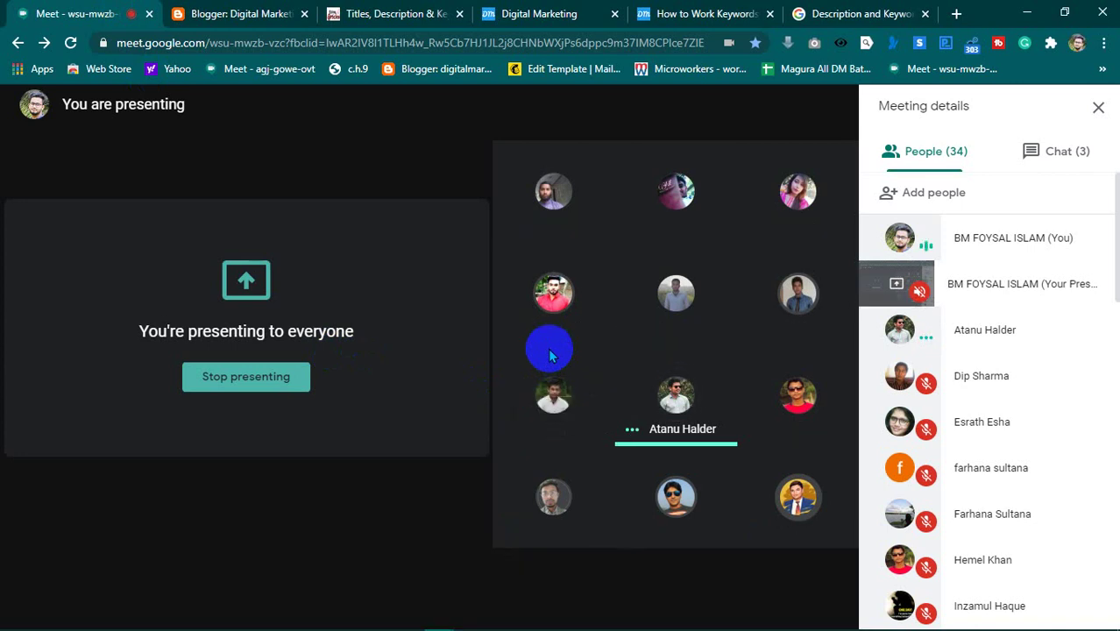
left_click(241, 13)
left_click(612, 394)
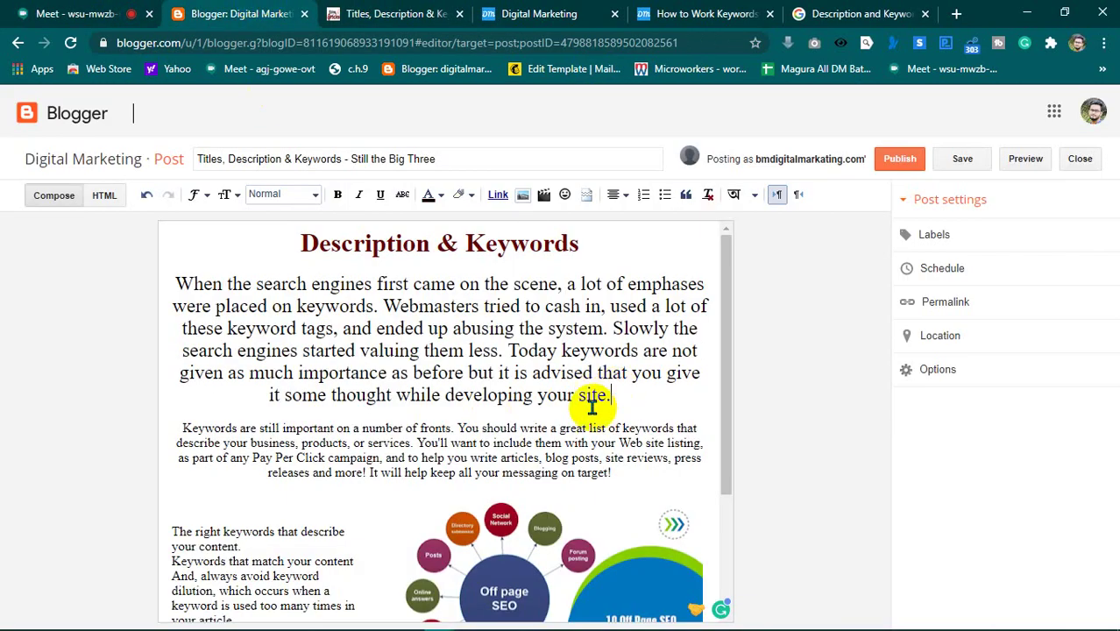
scroll(299, 392, "down", 2)
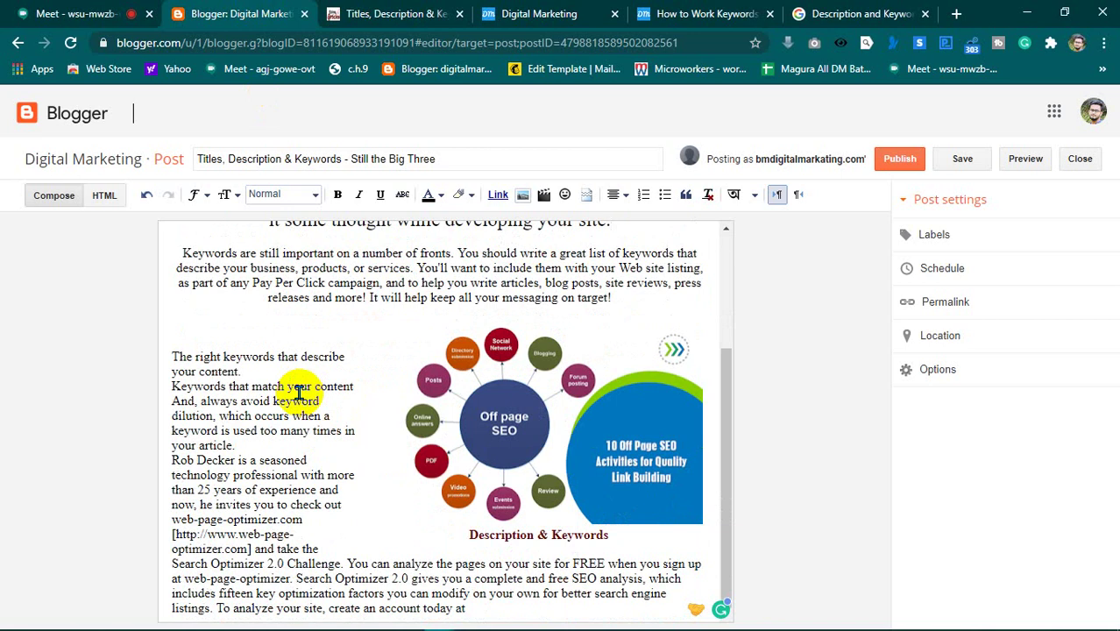
left_click(174, 355)
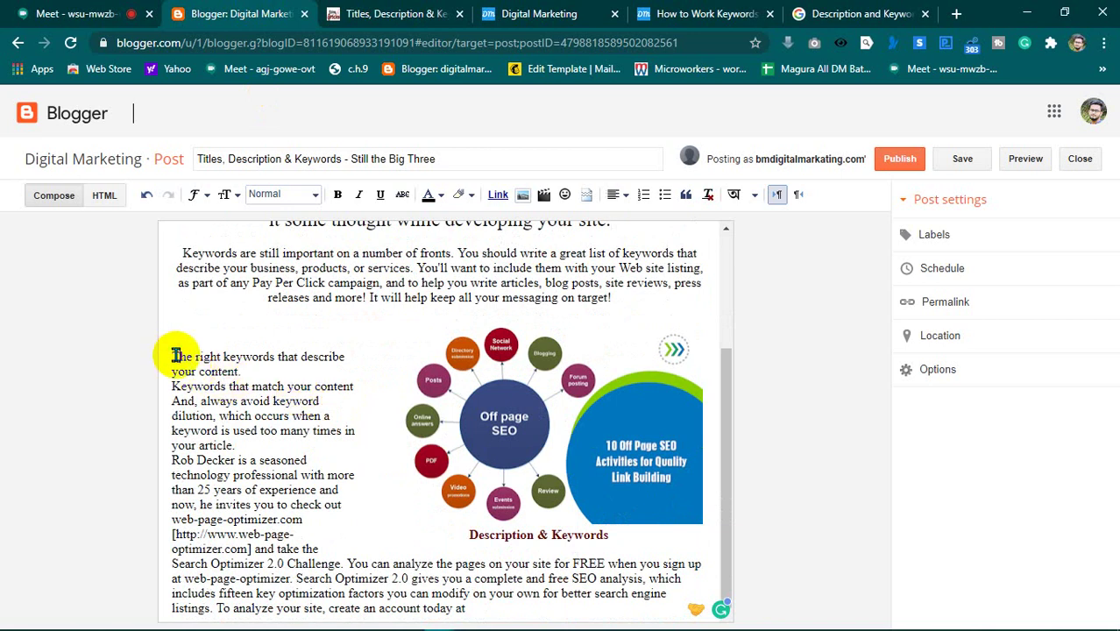
left_click(281, 373)
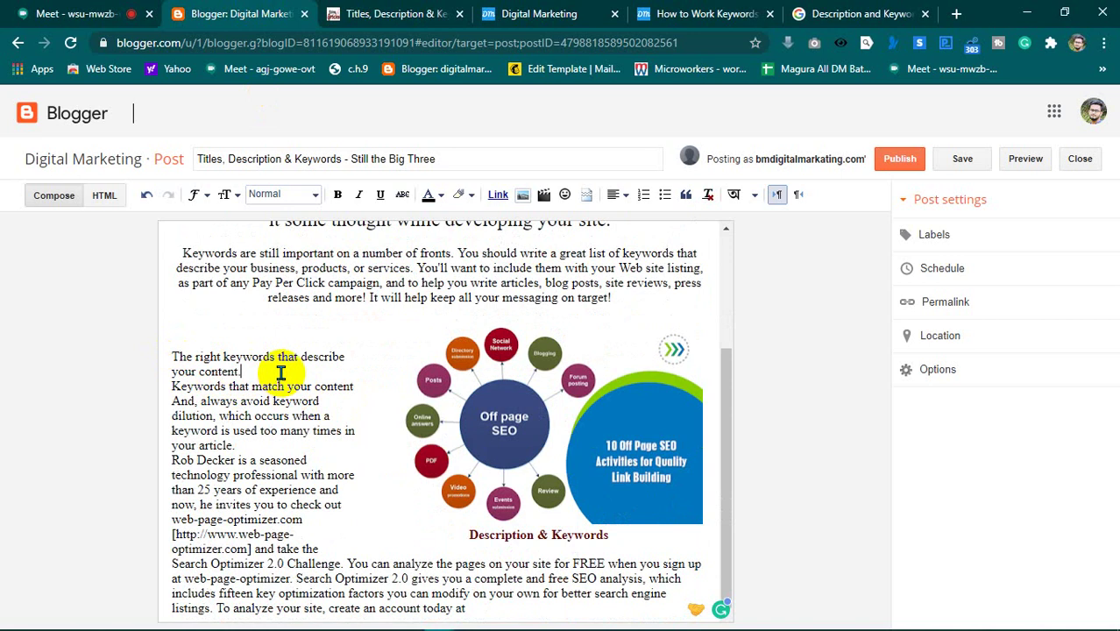
left_click(66, 13)
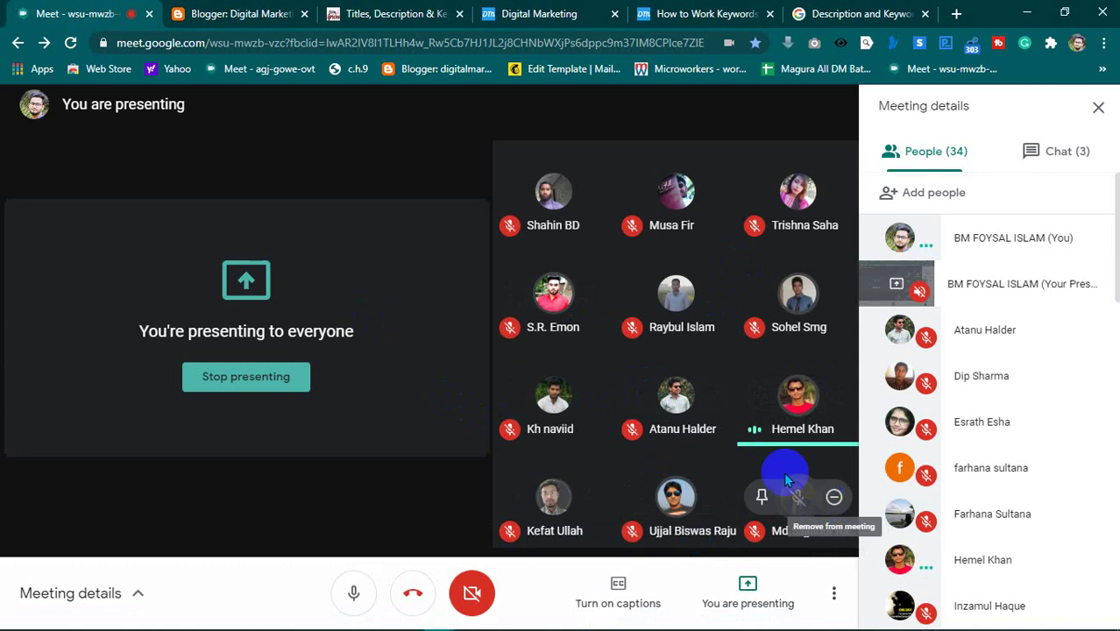
left_click(241, 13)
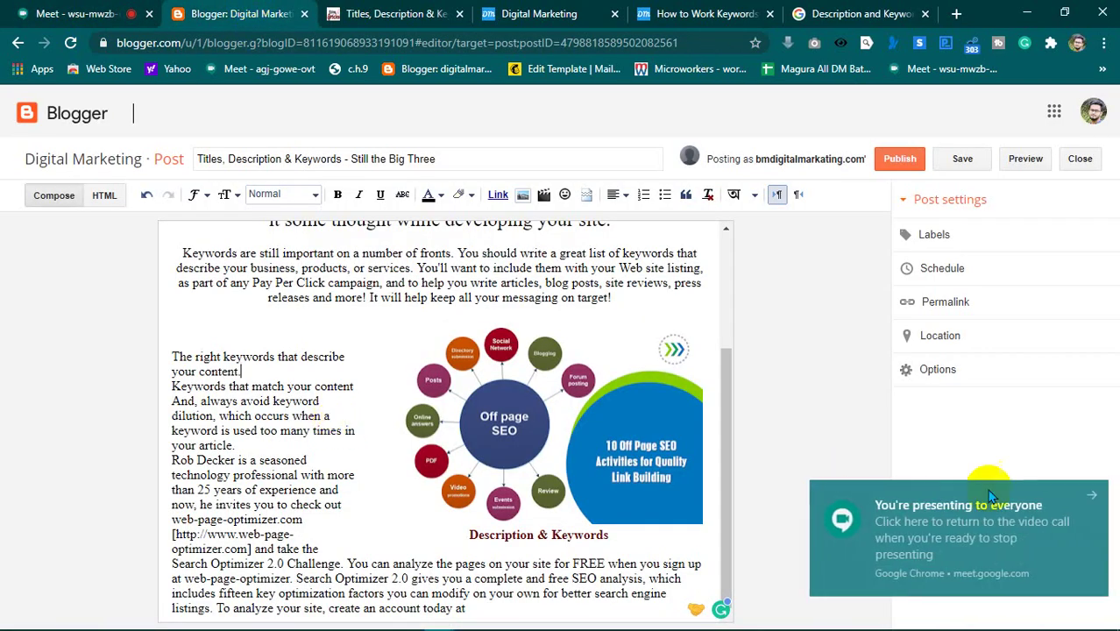
left_click(1095, 493)
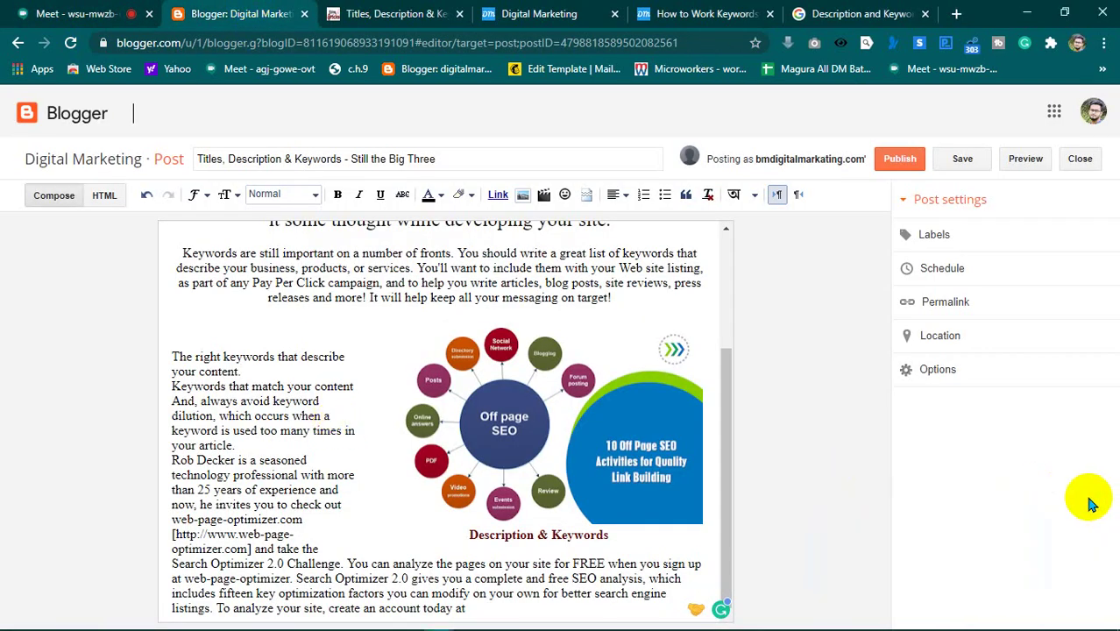
left_click_drag(727, 437, 725, 480)
left_click(103, 11)
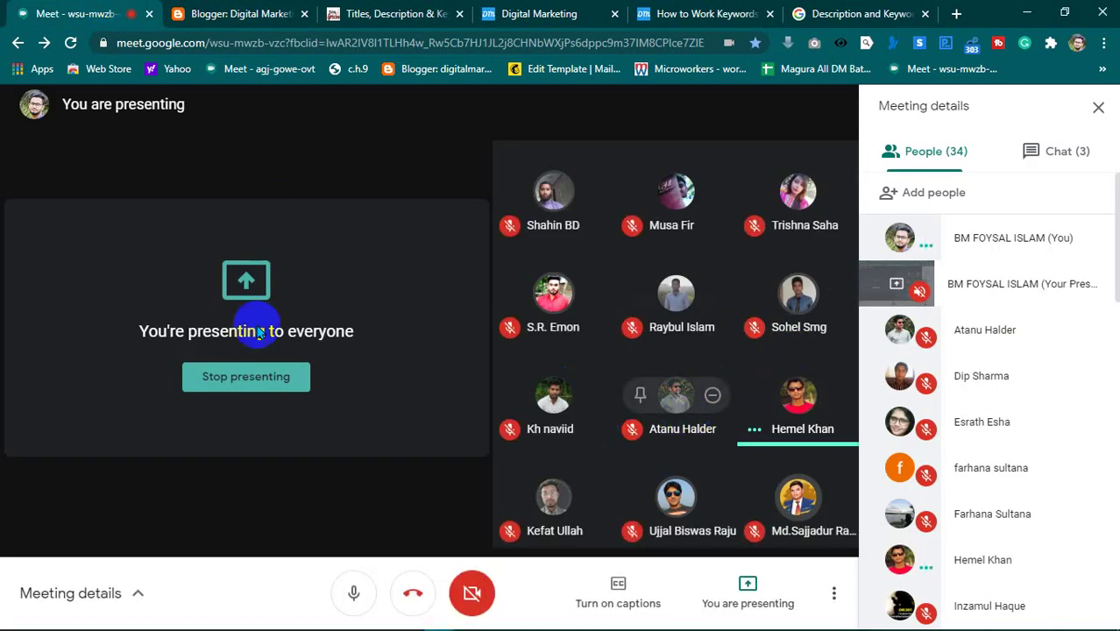
left_click(236, 13)
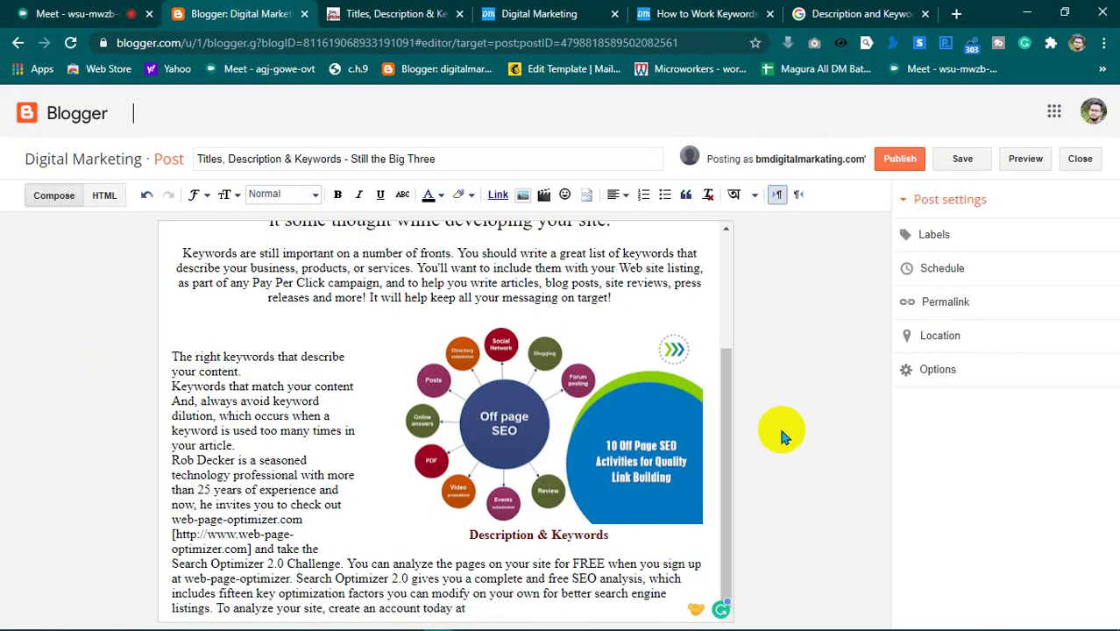
left_click_drag(725, 388, 731, 278)
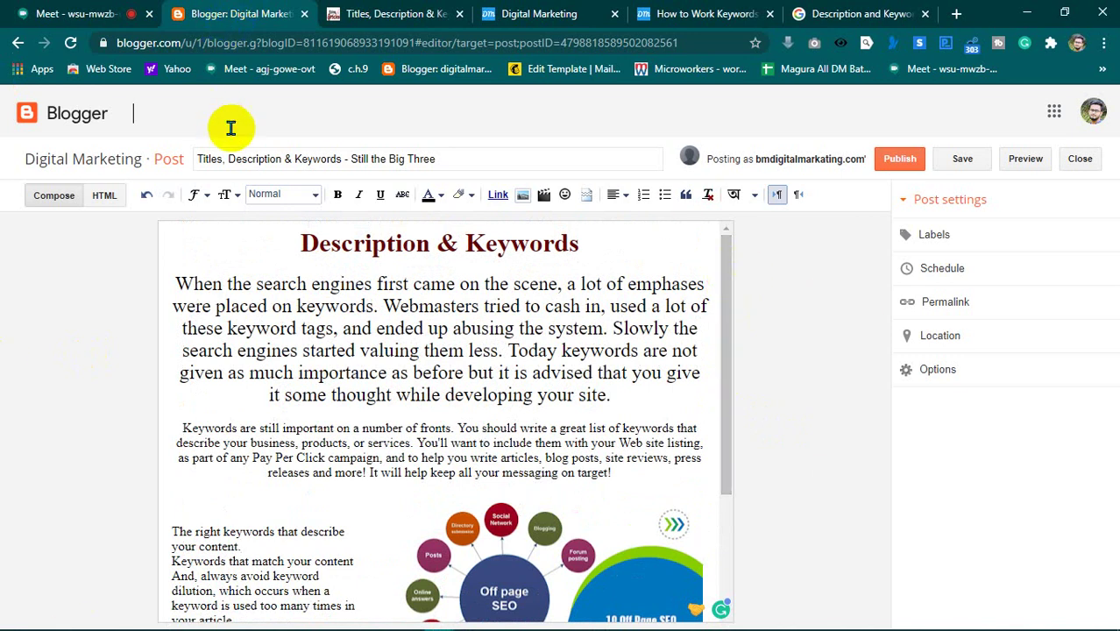
left_click(96, 13)
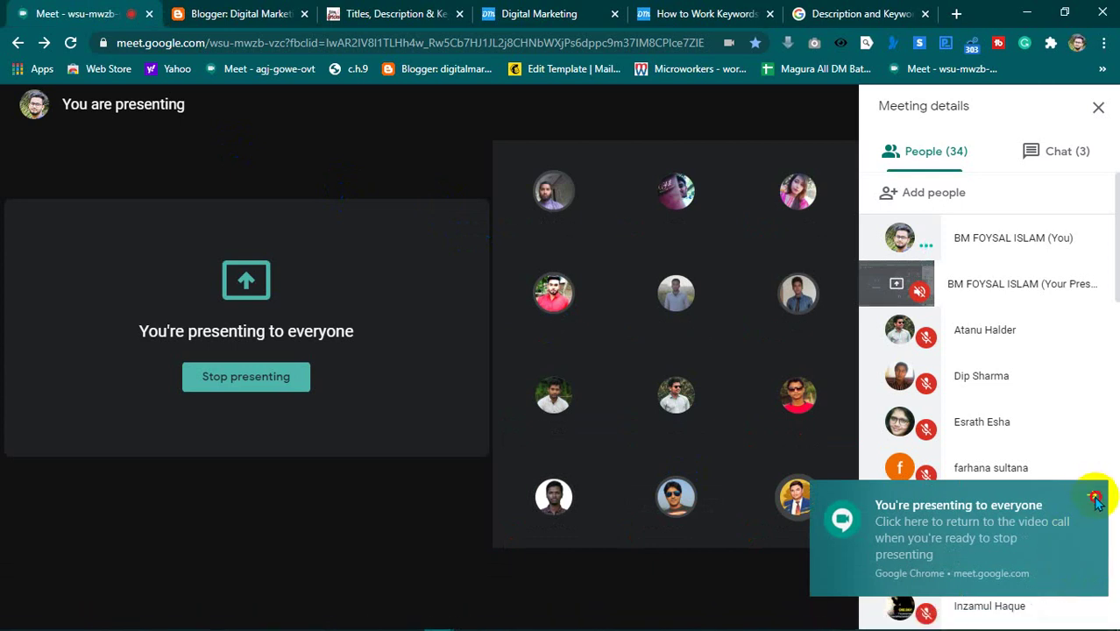
left_click(1090, 497)
left_click(180, 8)
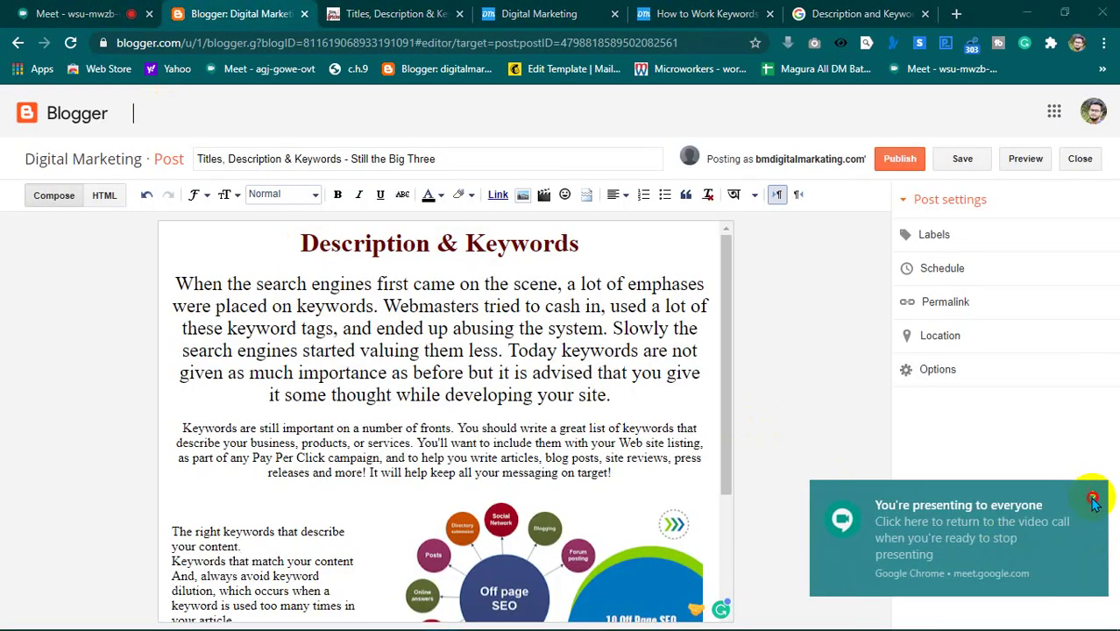
left_click(1091, 494)
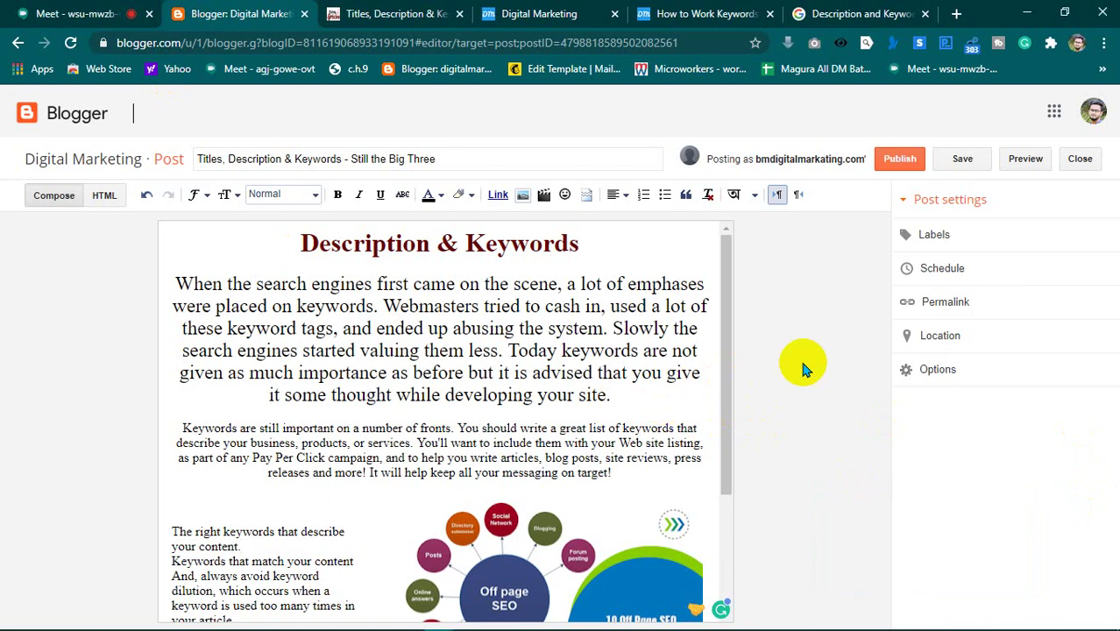
- Turn the three keyword tip lines beside the Off page SEO image into a bulleted list
left_click_drag(723, 353, 733, 507)
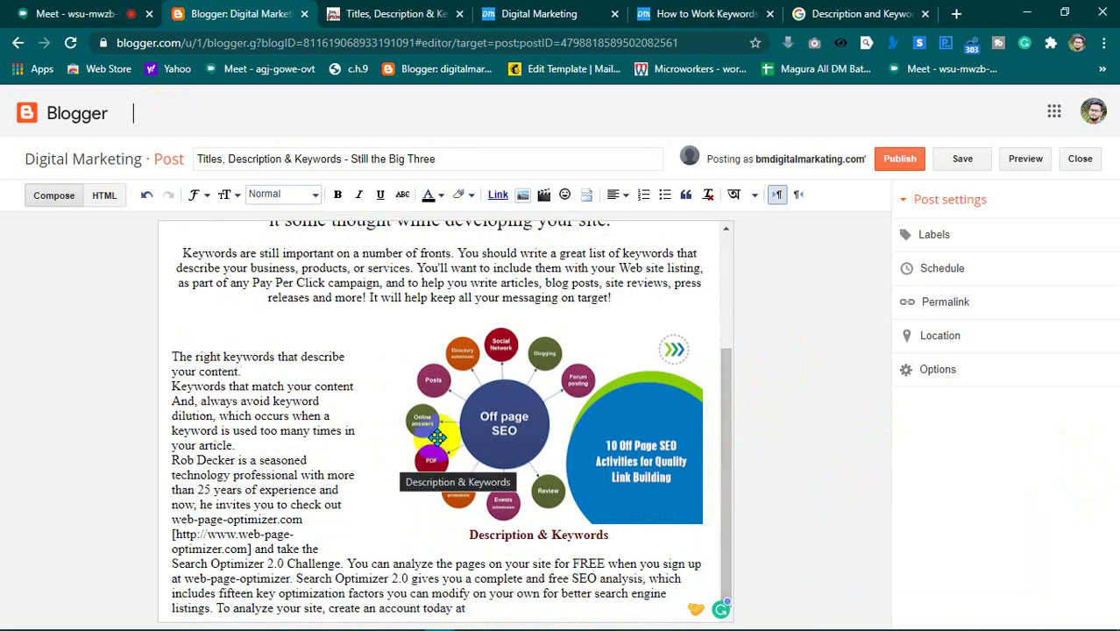
left_click(728, 427)
mouse_move(728, 426)
left_mouse_down()
mouse_move(725, 295)
mouse_move(727, 454)
left_mouse_up()
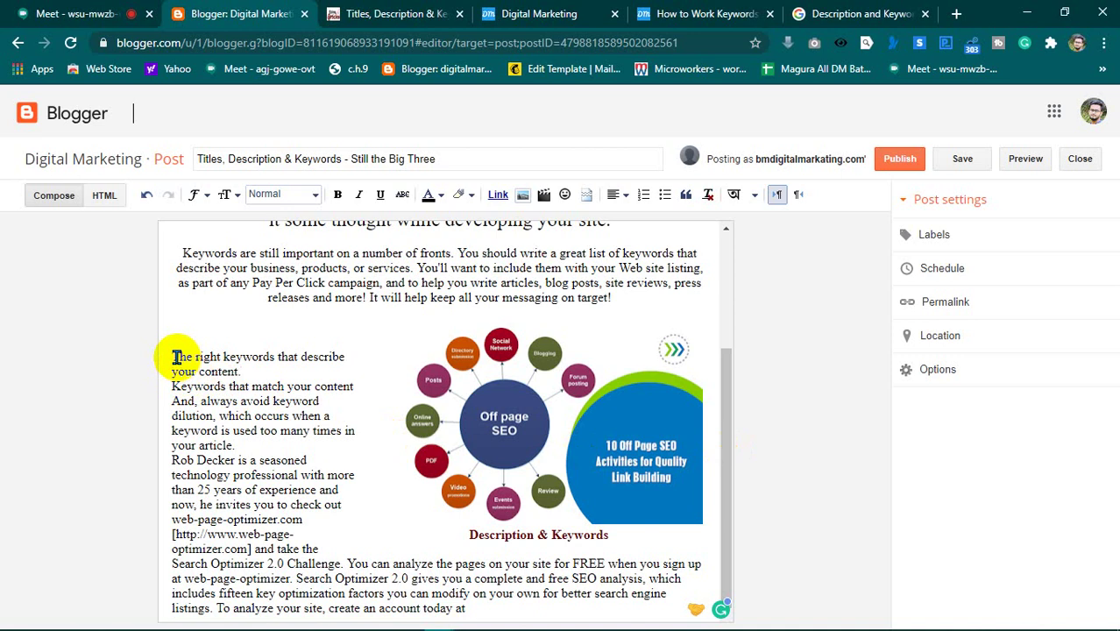
mouse_move(173, 357)
left_mouse_down()
mouse_move(215, 372)
mouse_move(263, 415)
mouse_move(333, 423)
mouse_move(504, 331)
left_mouse_up()
left_click(662, 195)
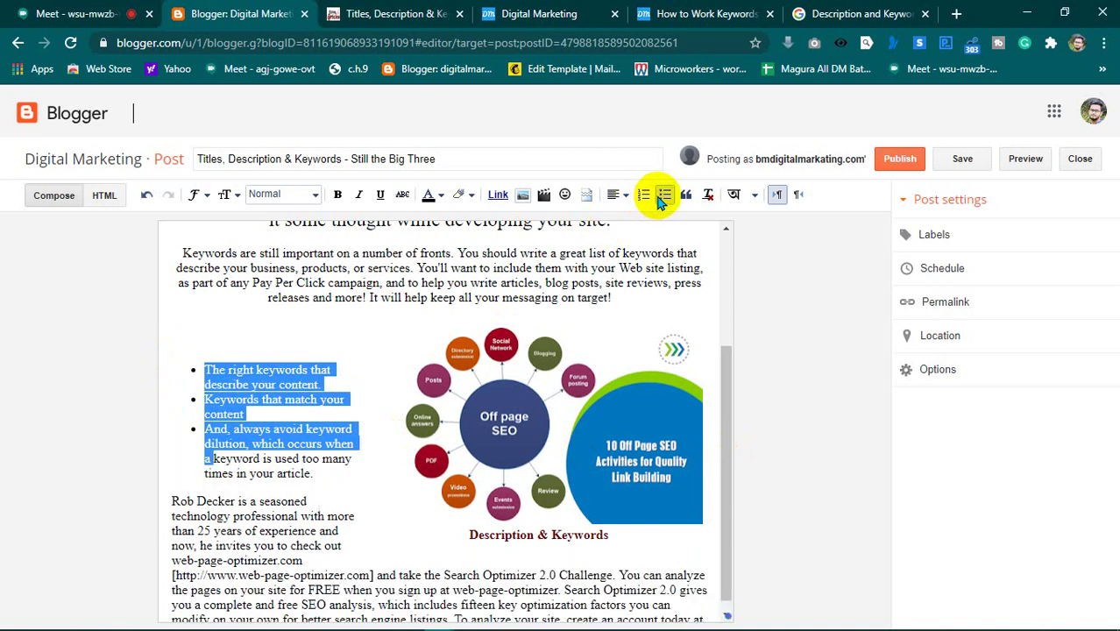
left_click(189, 326)
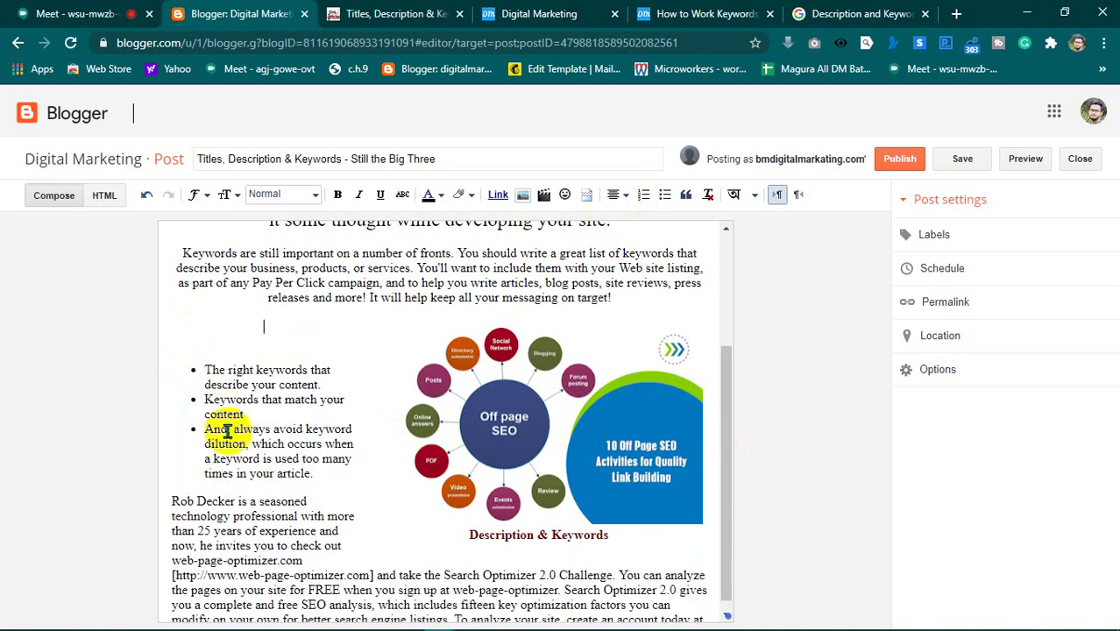
- Colour the first bullet, "The right keywords that describe your content", dark green
left_click_drag(198, 368, 317, 386)
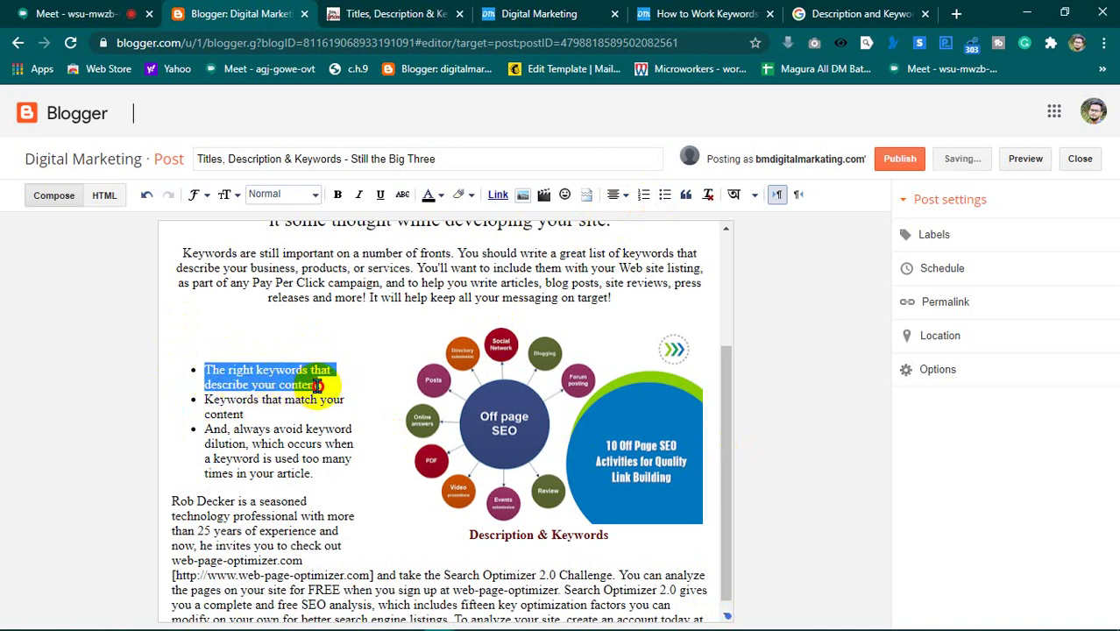
left_click(431, 195)
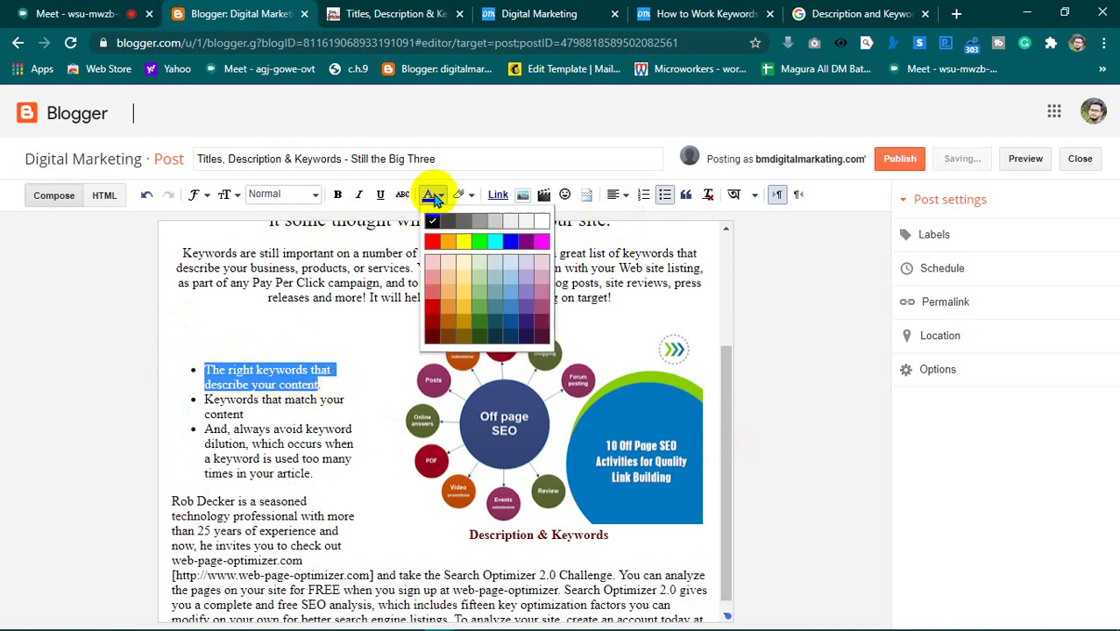
left_click(481, 322)
left_click(249, 320)
- Colour the second bullet, "Keywords that match your content", dark blue
left_click_drag(198, 399, 248, 413)
left_click(430, 195)
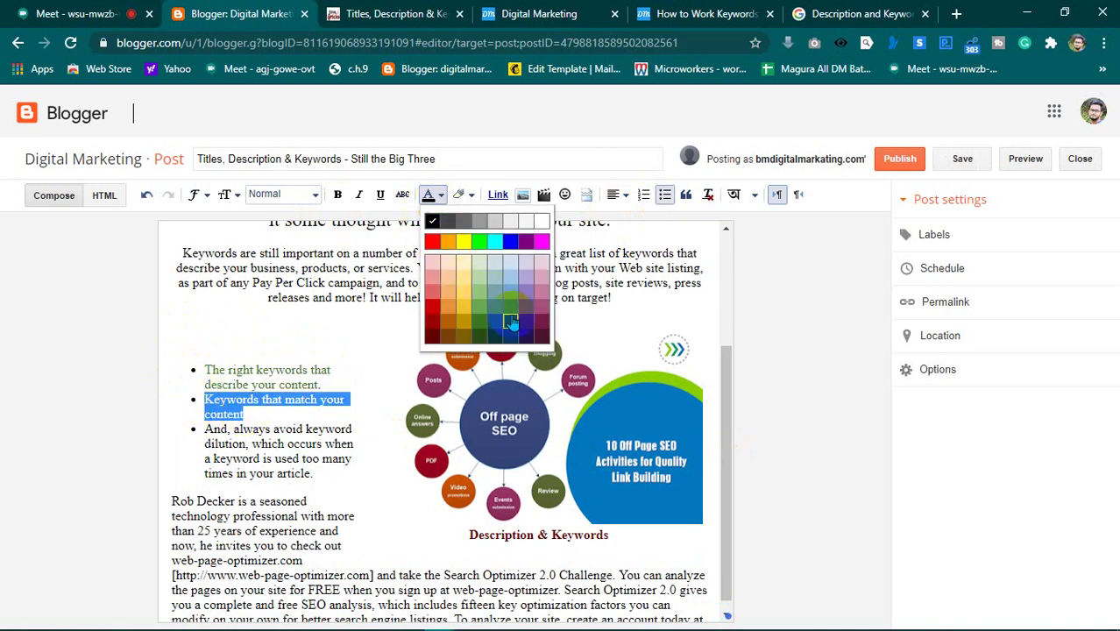
left_click(512, 320)
left_click(242, 333)
- Colour the third bullet, about avoiding keyword dilution, dark magenta
left_click_drag(205, 429, 317, 476)
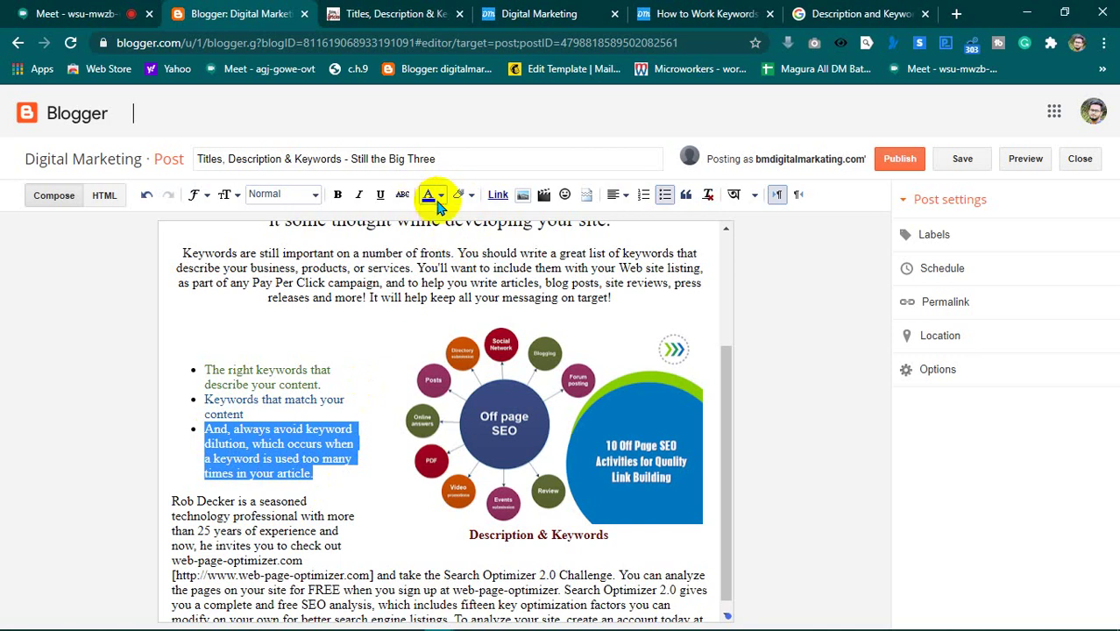
left_click(430, 194)
left_click(529, 324)
left_click(254, 323)
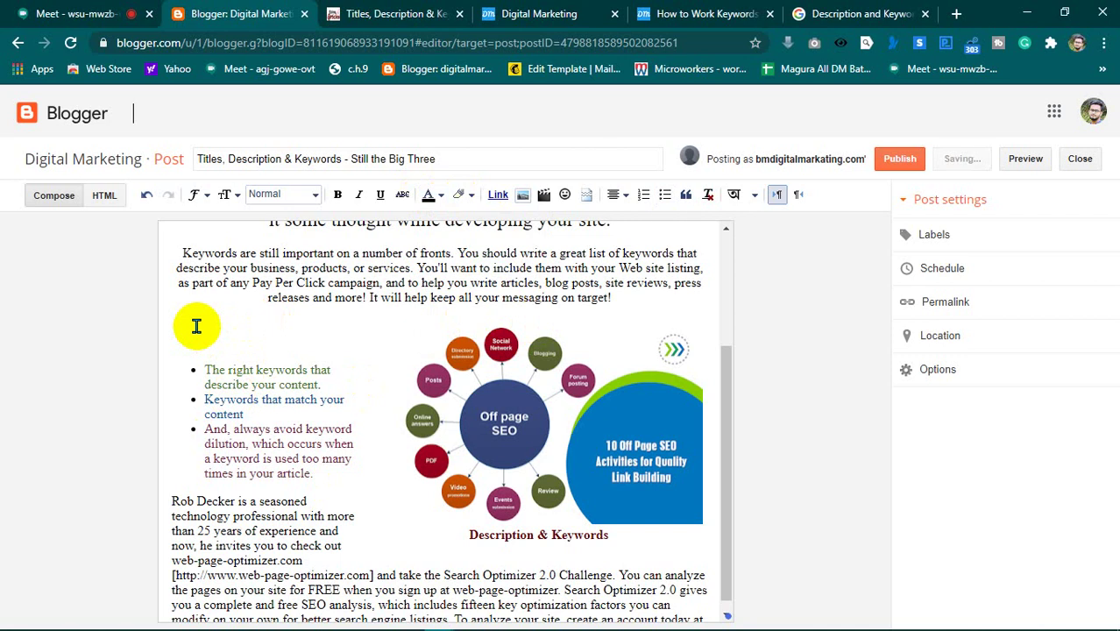
- Colour the paragraph beginning "Keywords are still important on a number of fronts" dark yellow-brown
scroll(202, 325, "up", 2)
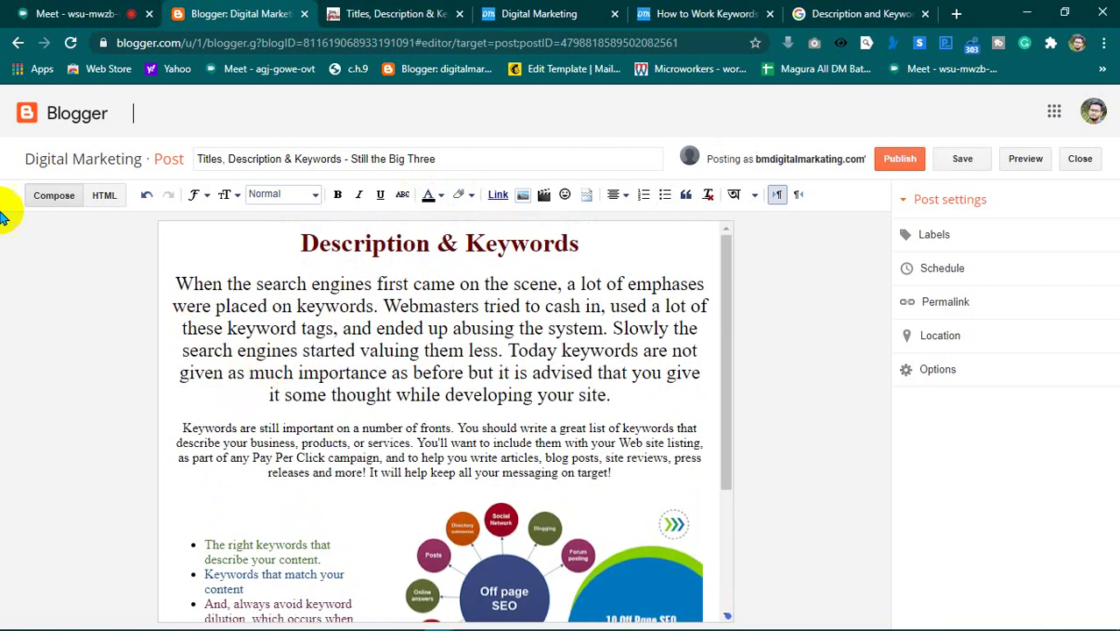
scroll(241, 372, "down", 1)
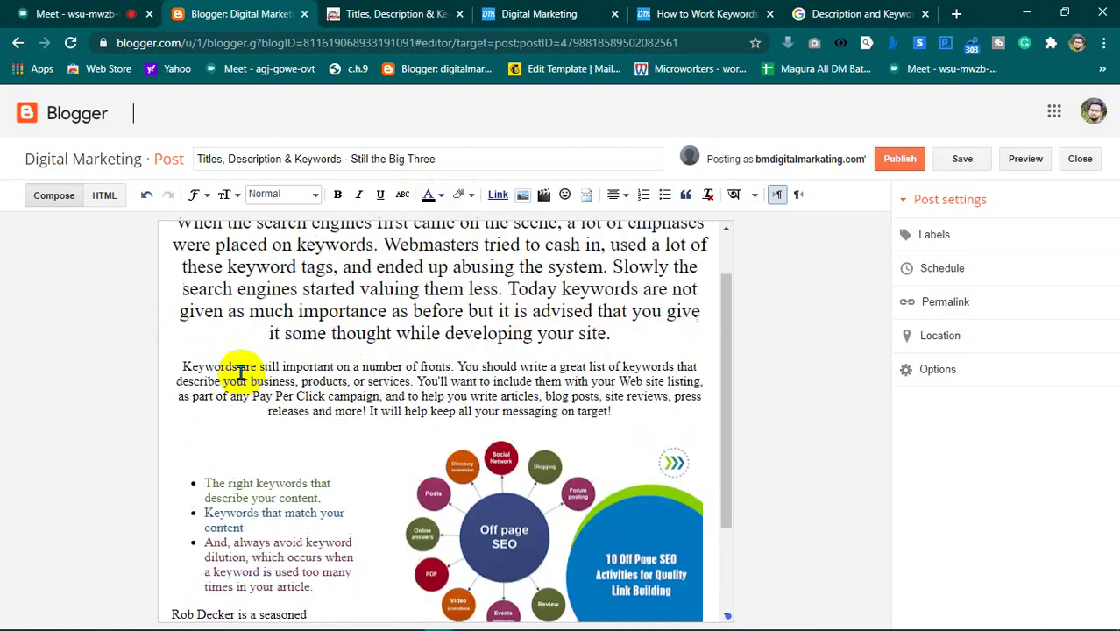
scroll(241, 372, "down", 2)
scroll(229, 370, "up", 3)
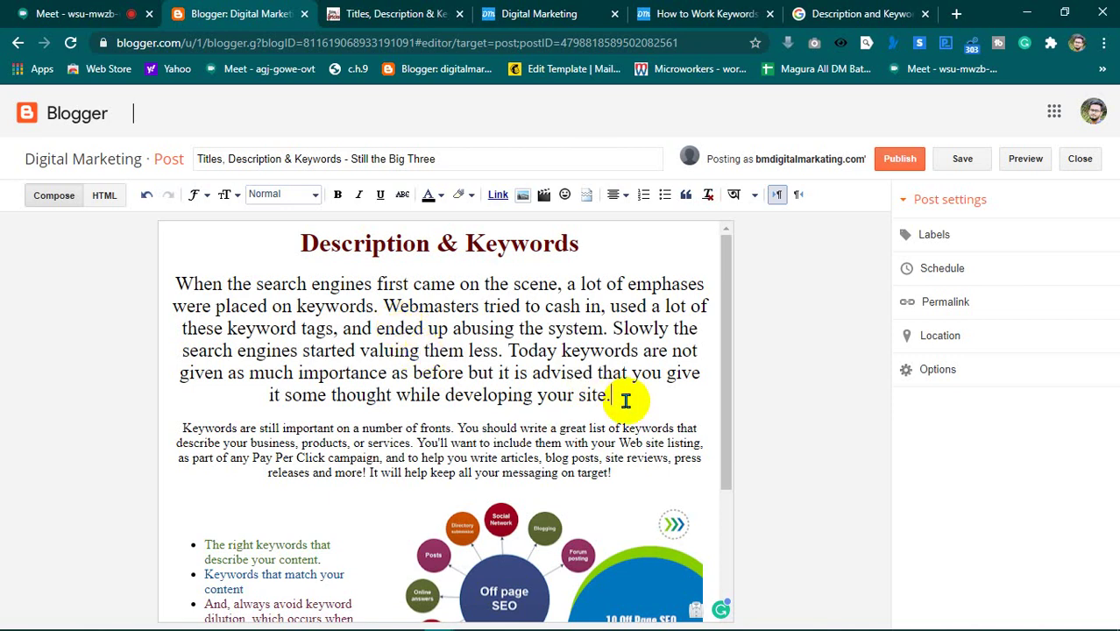
scroll(293, 410, "down", 3)
scroll(298, 417, "up", 3)
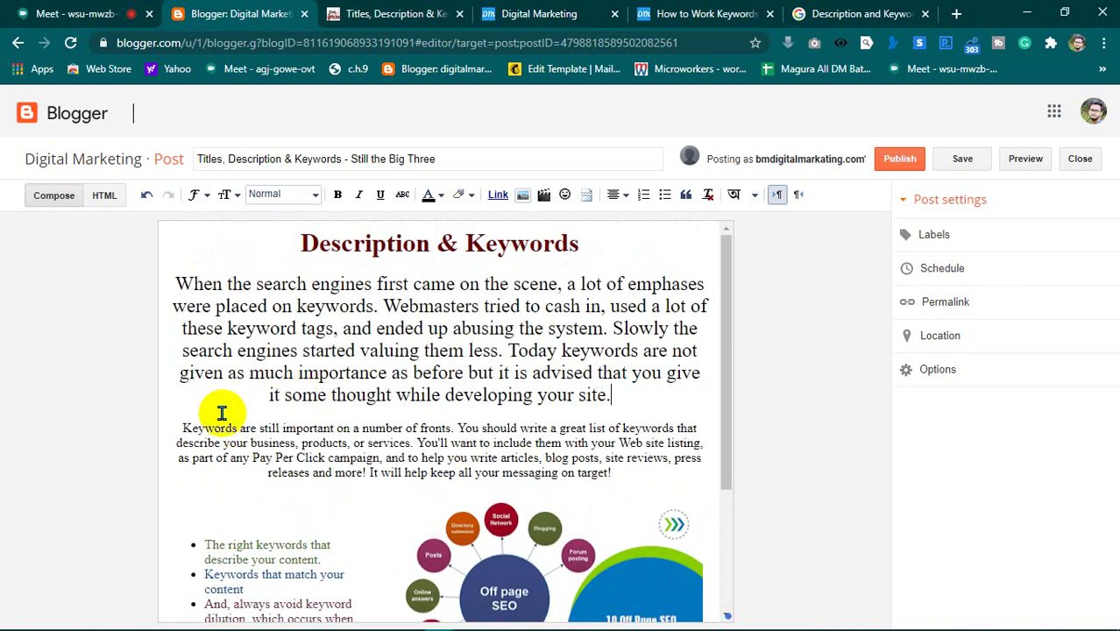
left_click_drag(179, 427, 617, 471)
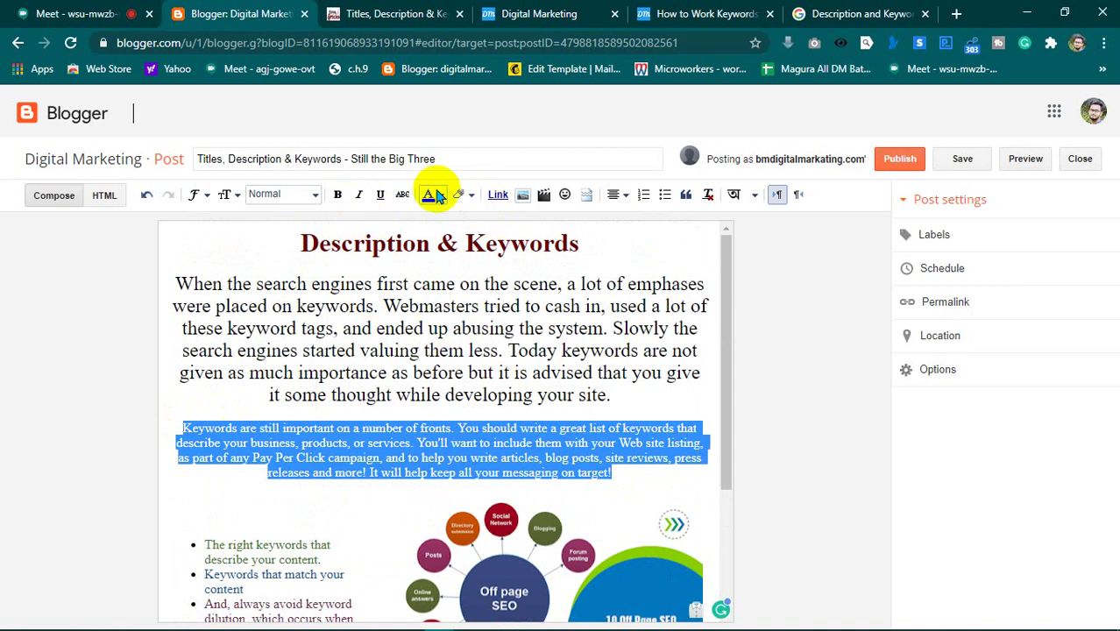
left_click(435, 195)
left_click(463, 340)
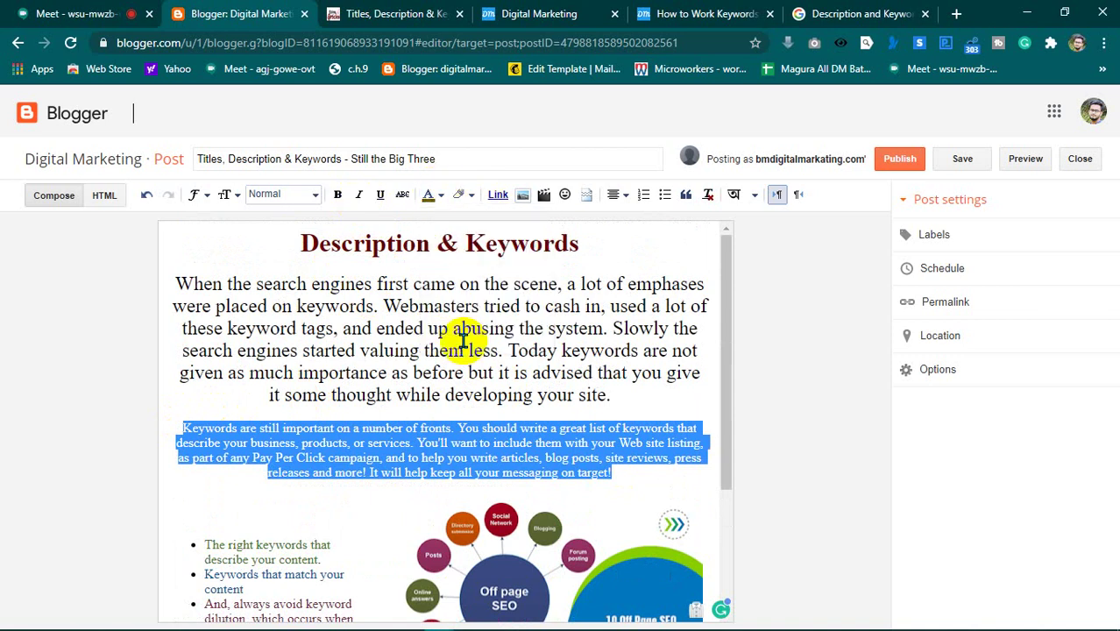
left_click(434, 374)
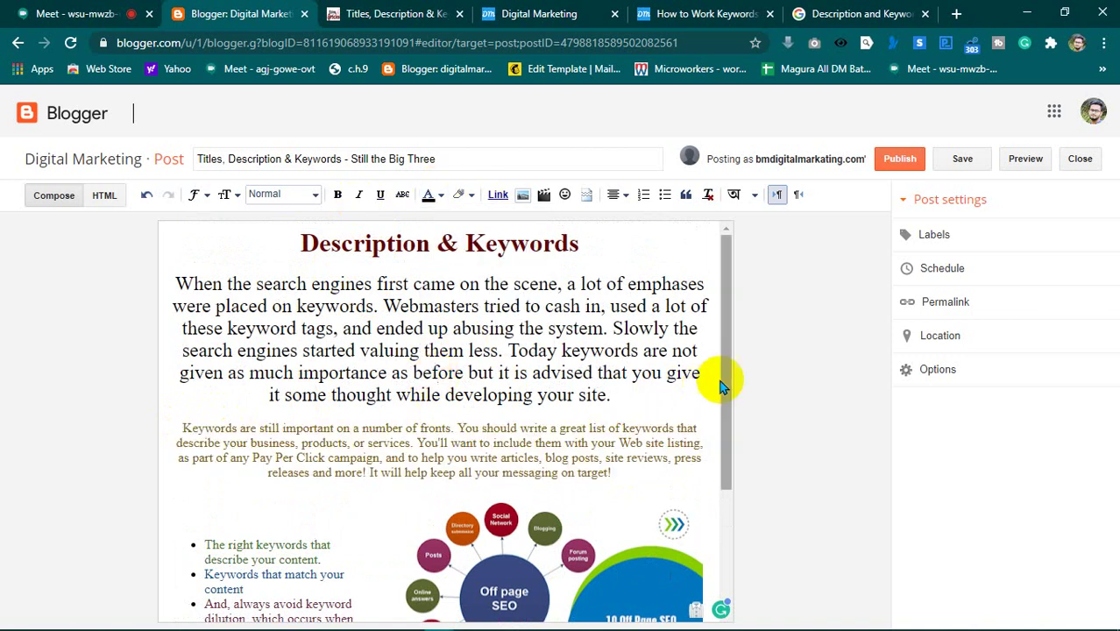
left_click_drag(725, 383, 733, 493)
left_click_drag(730, 526, 712, 298)
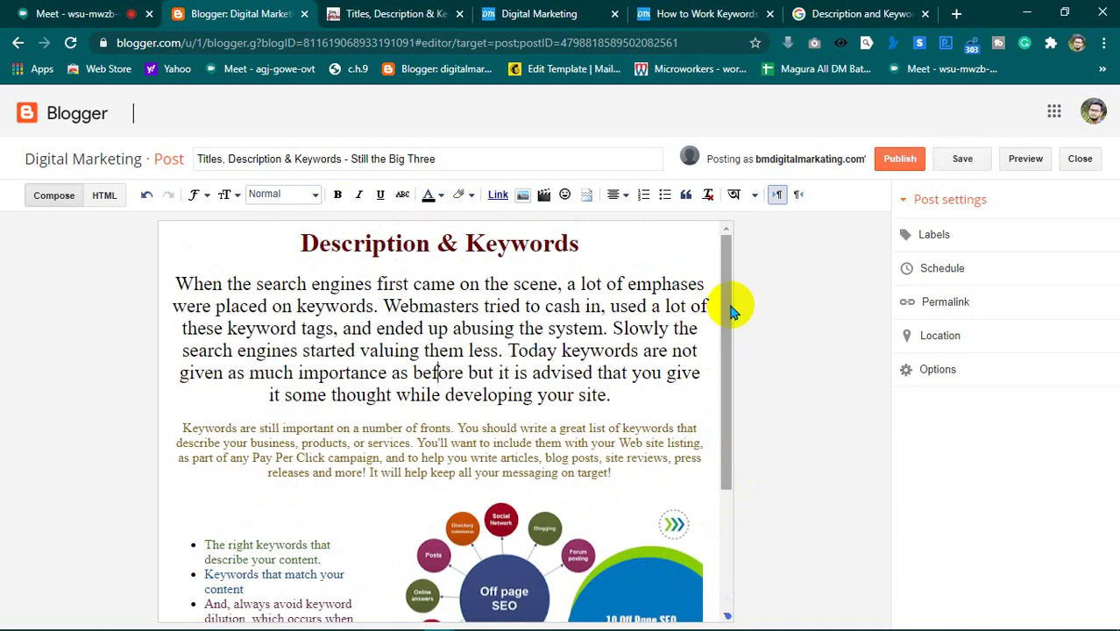
left_click(612, 394)
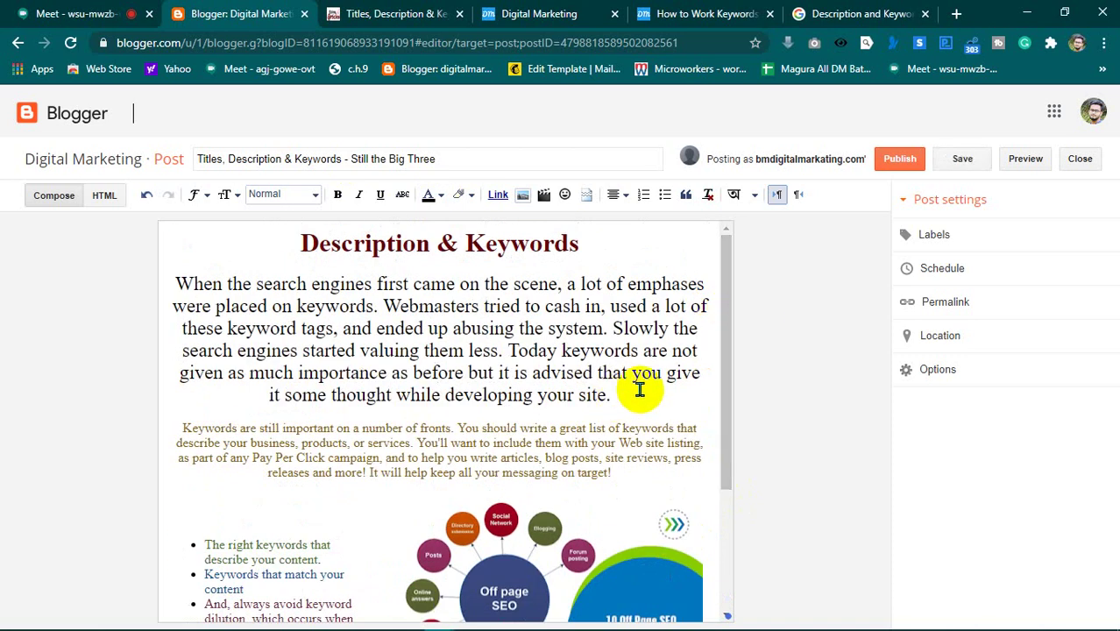
scroll(639, 390, "down", 2)
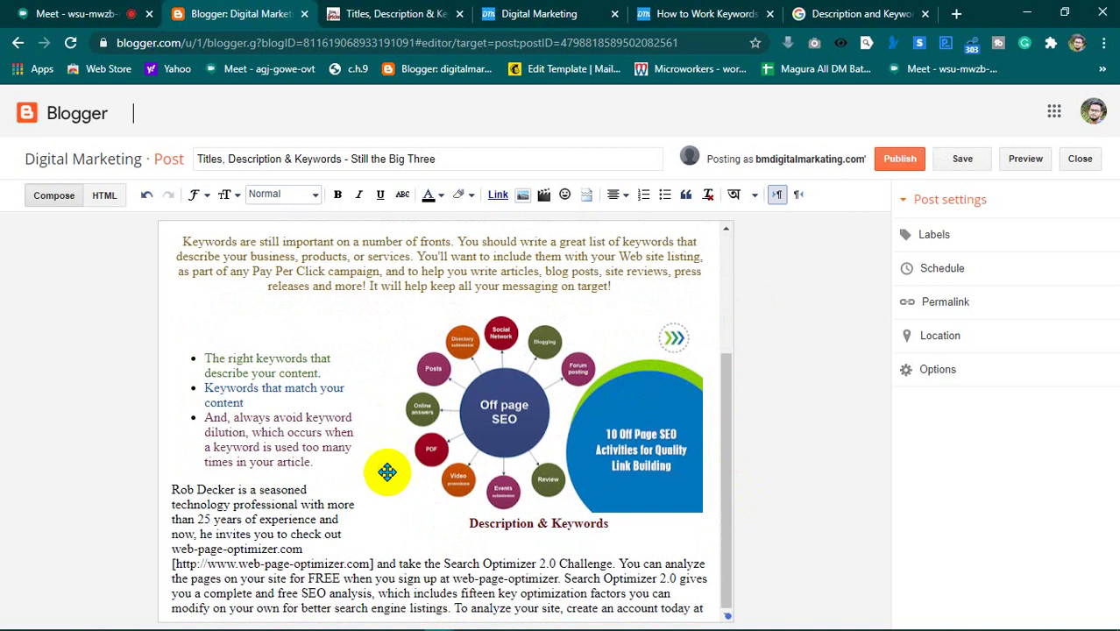
- Examine the "Learn More" link in the published post "How to Work Keywords Your Website", returning to the Blogger draft
left_click(381, 511)
left_click(317, 317)
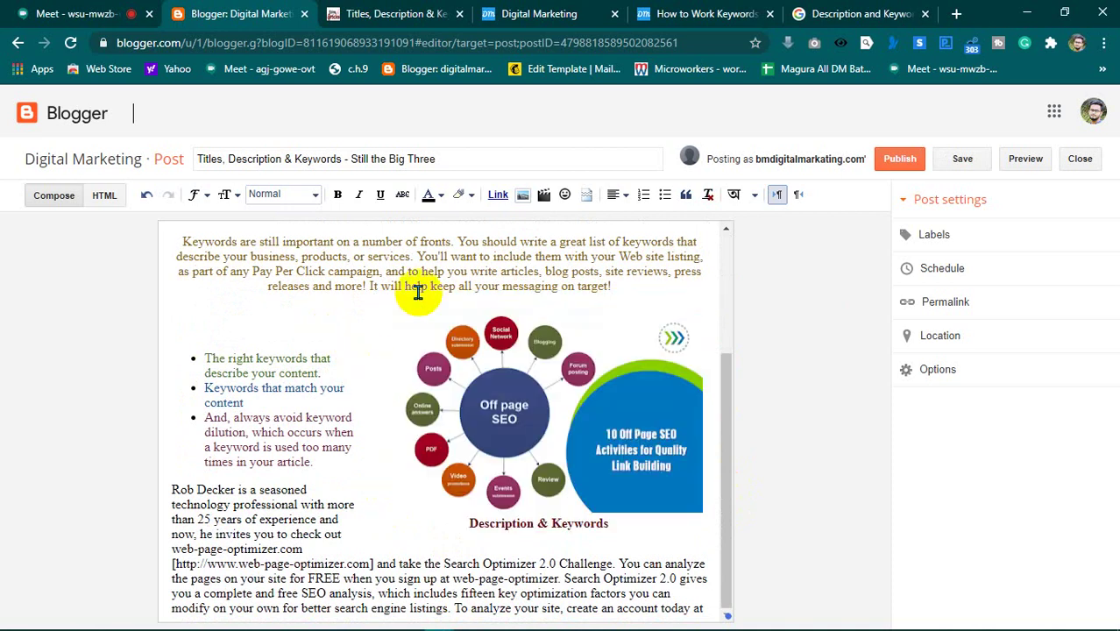
left_click(697, 13)
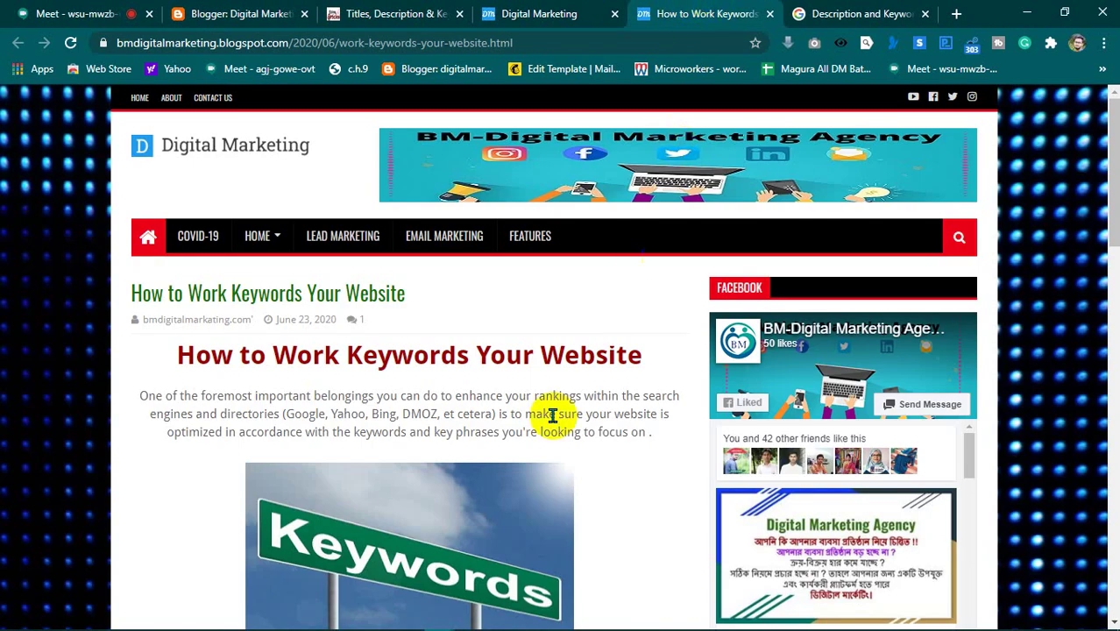
scroll(550, 415, "down", 9)
scroll(520, 369, "up", 6)
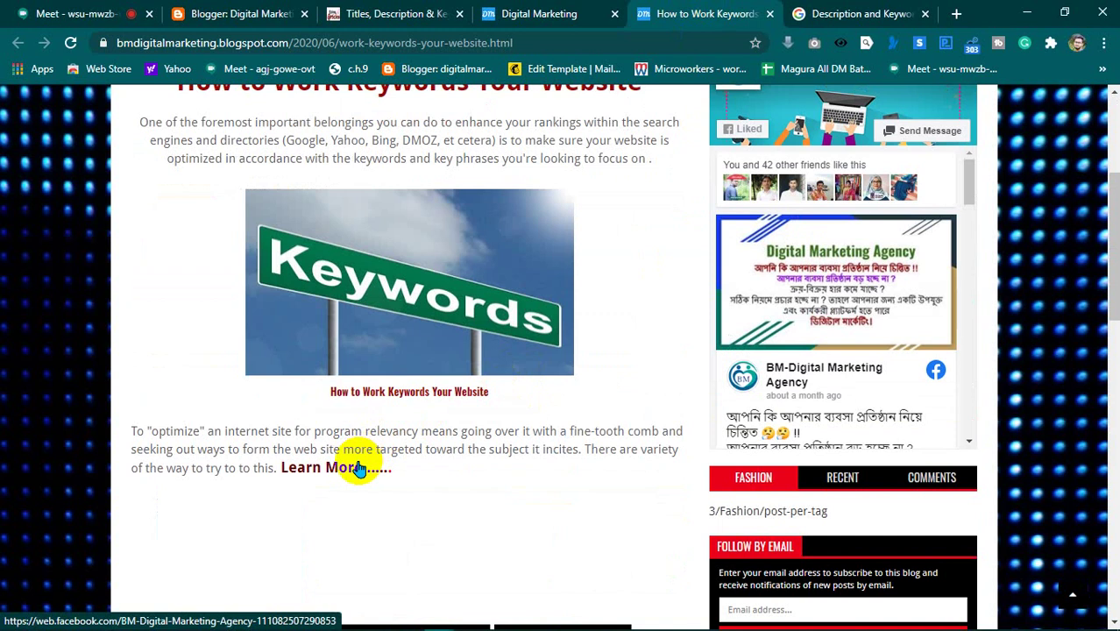
left_click(232, 13)
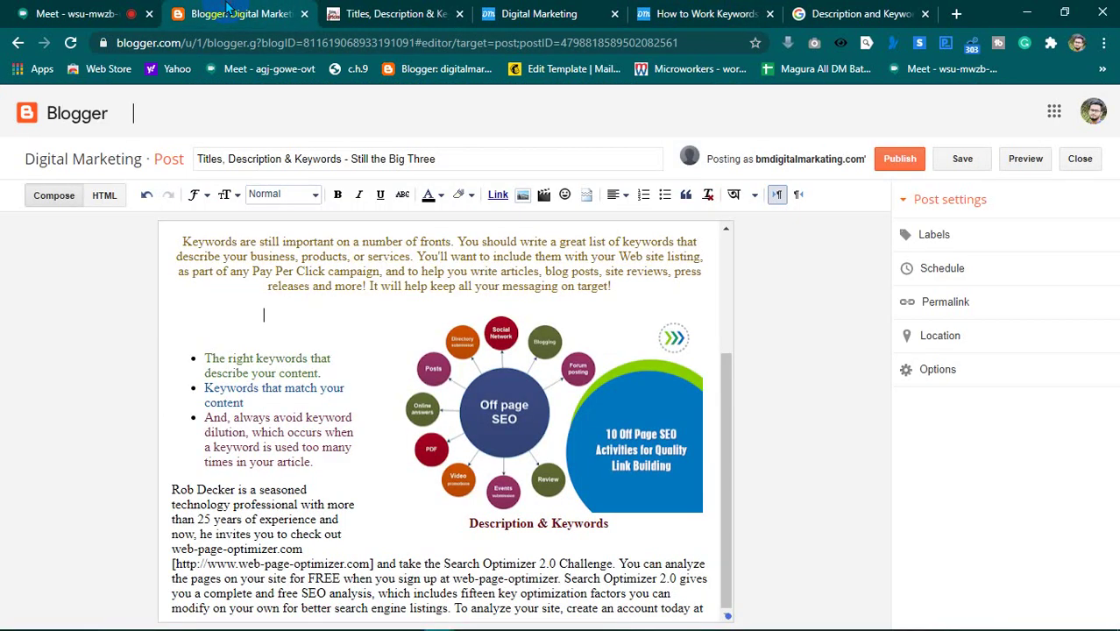
scroll(331, 310, "up", 3)
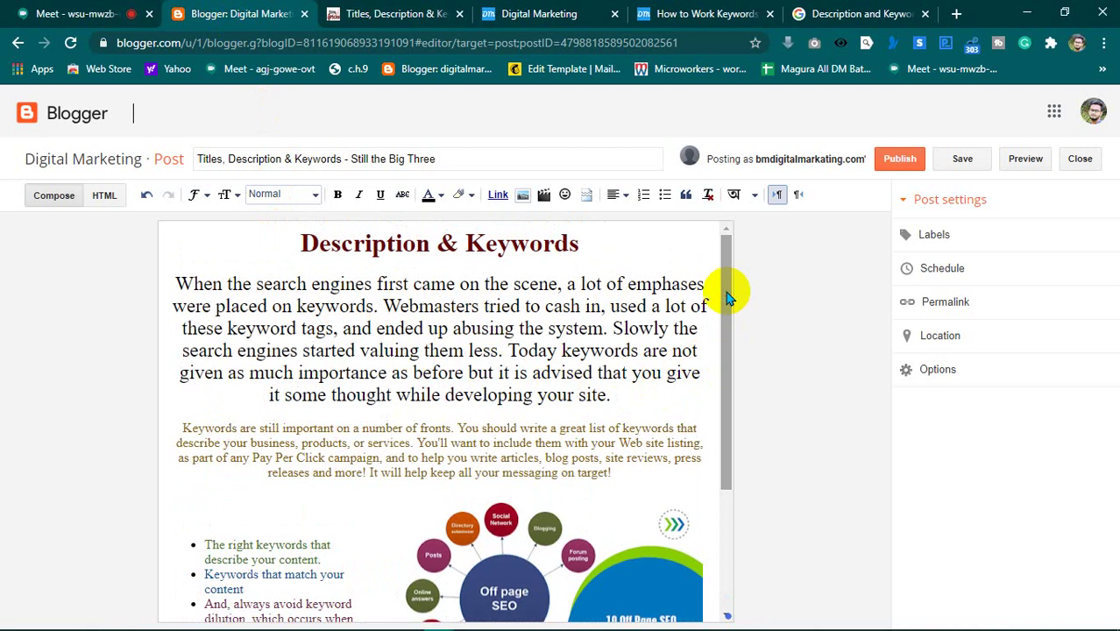
- Select the whole "Description & Keywords" heading in the post and open the link settings for it
left_click(300, 243)
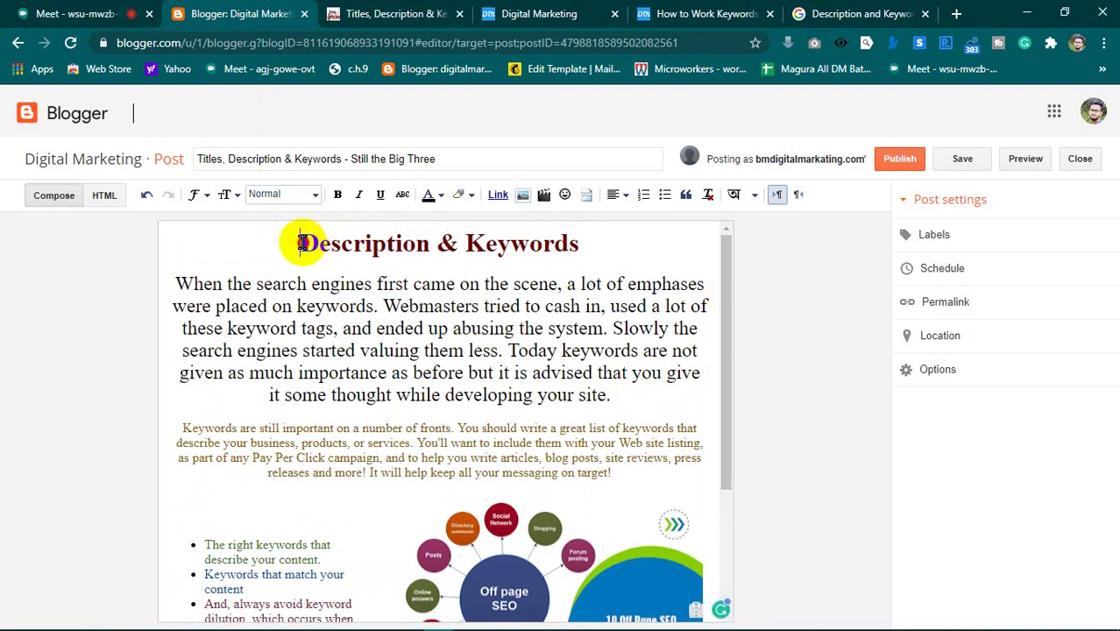
left_click_drag(300, 243, 580, 252)
left_click(593, 251)
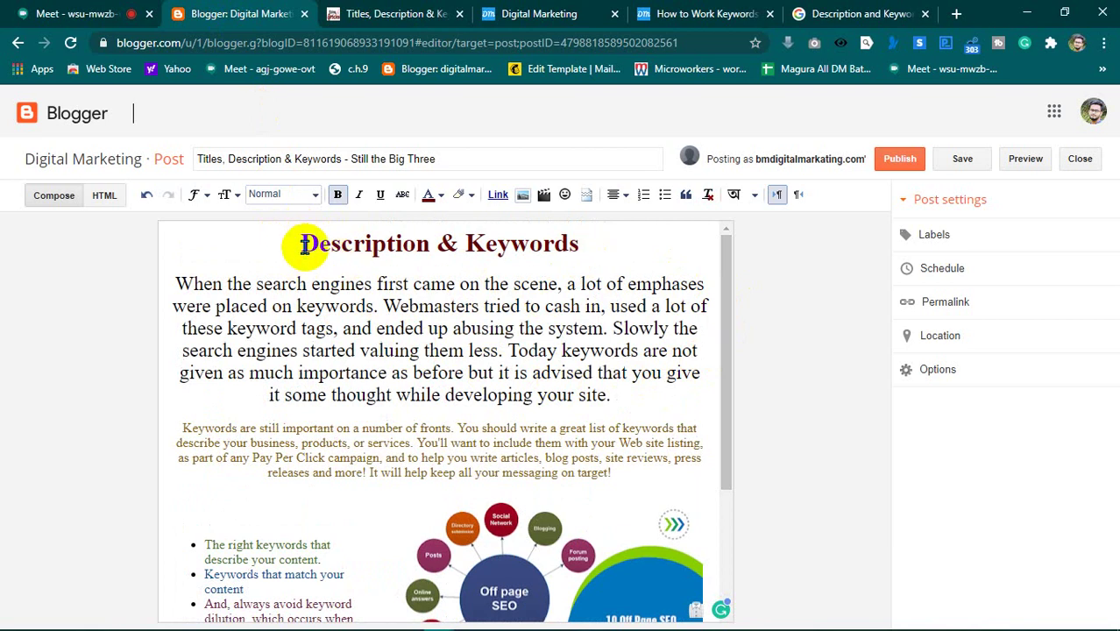
left_click_drag(300, 244, 582, 252)
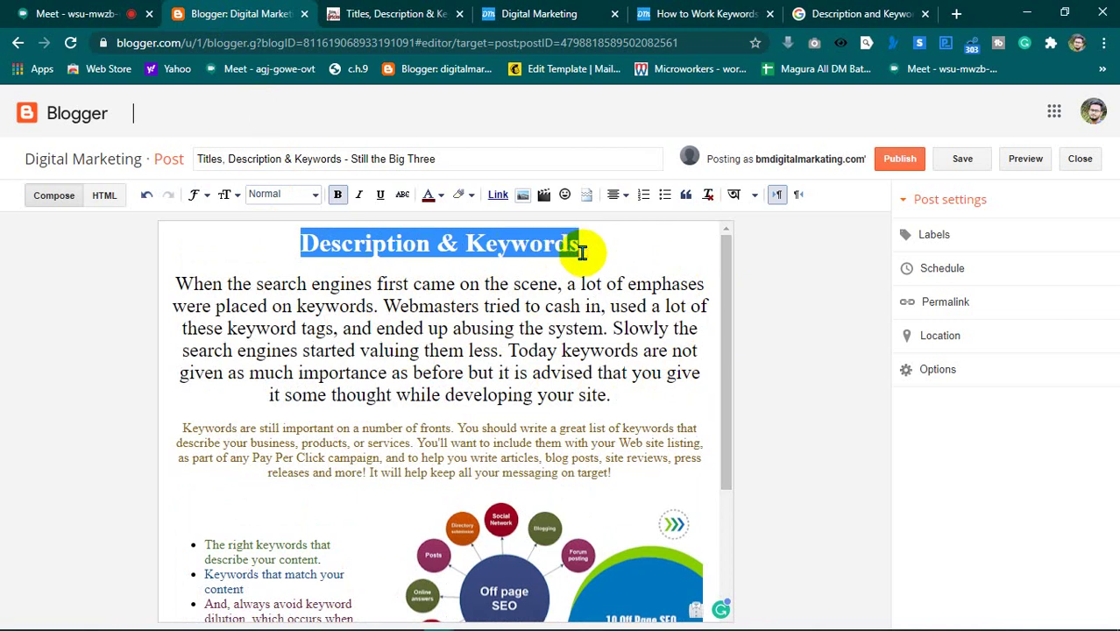
left_click(581, 252)
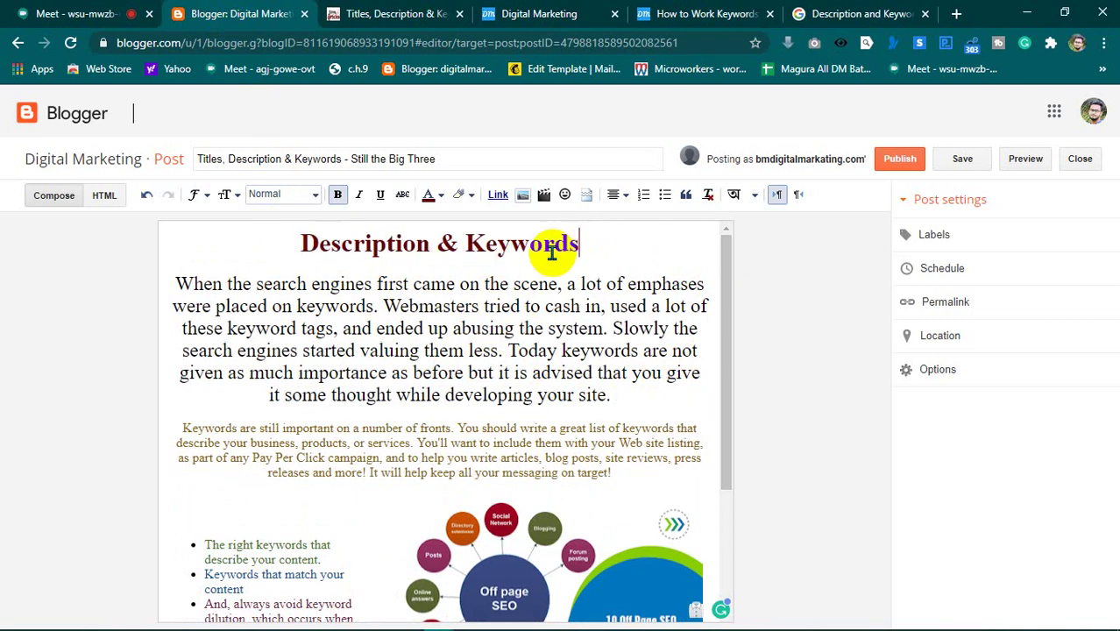
left_click(299, 246)
left_click_drag(300, 245, 575, 244)
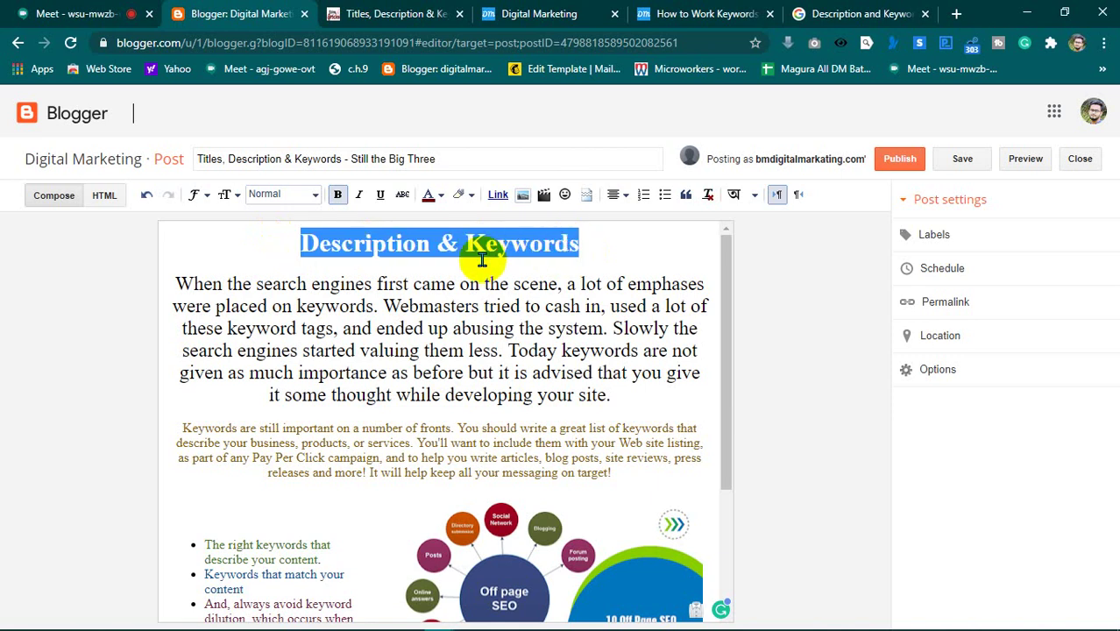
left_click(496, 198)
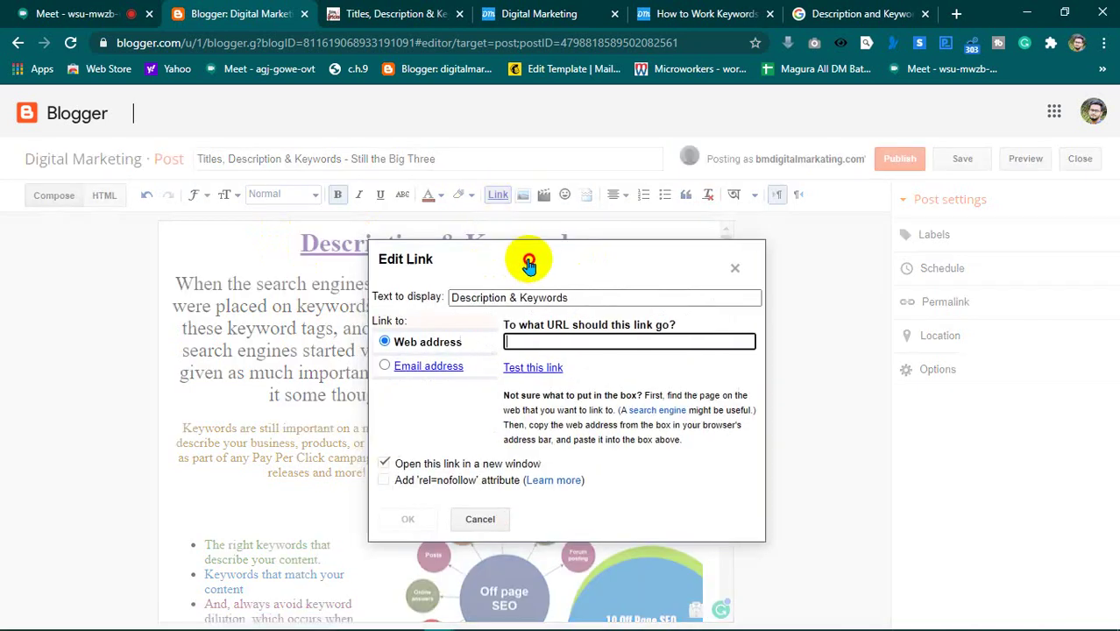
left_click_drag(528, 264, 411, 292)
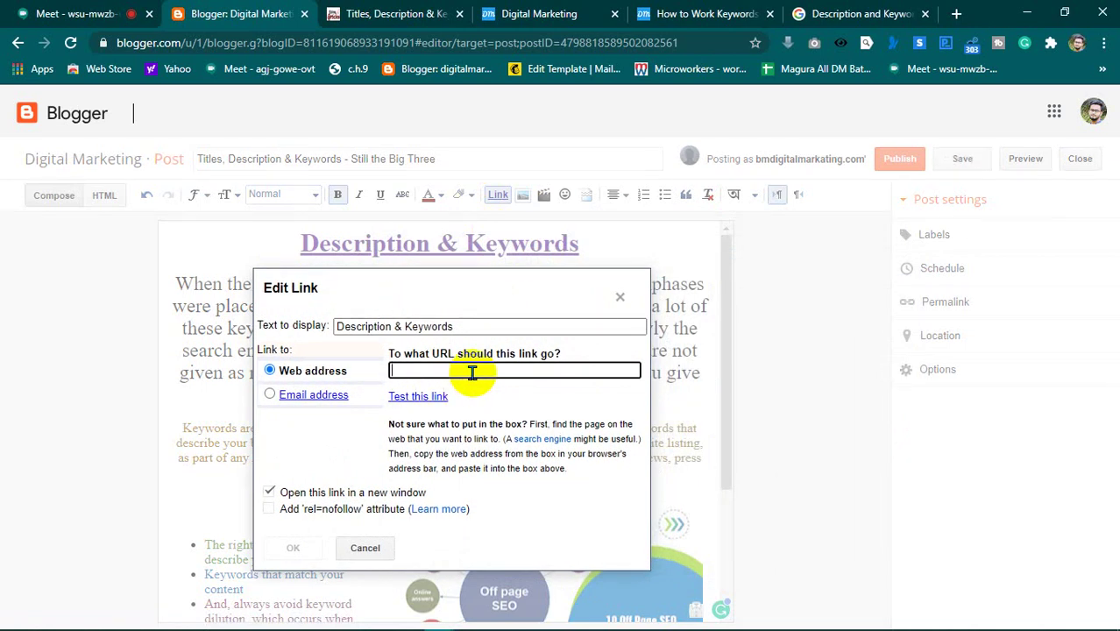
left_click(511, 331)
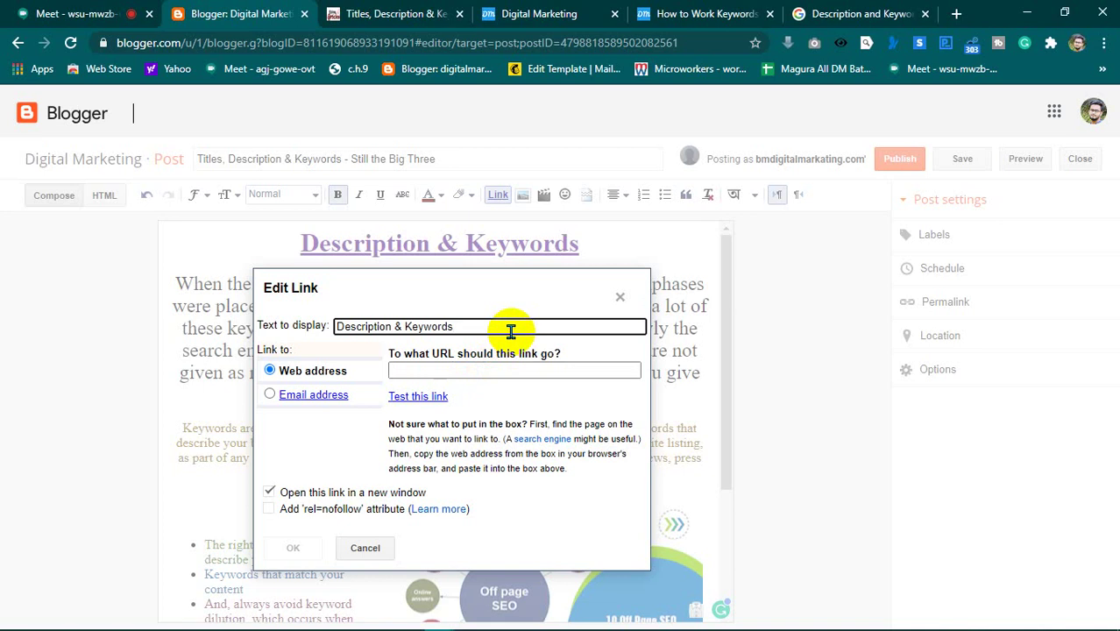
triple_click(510, 330)
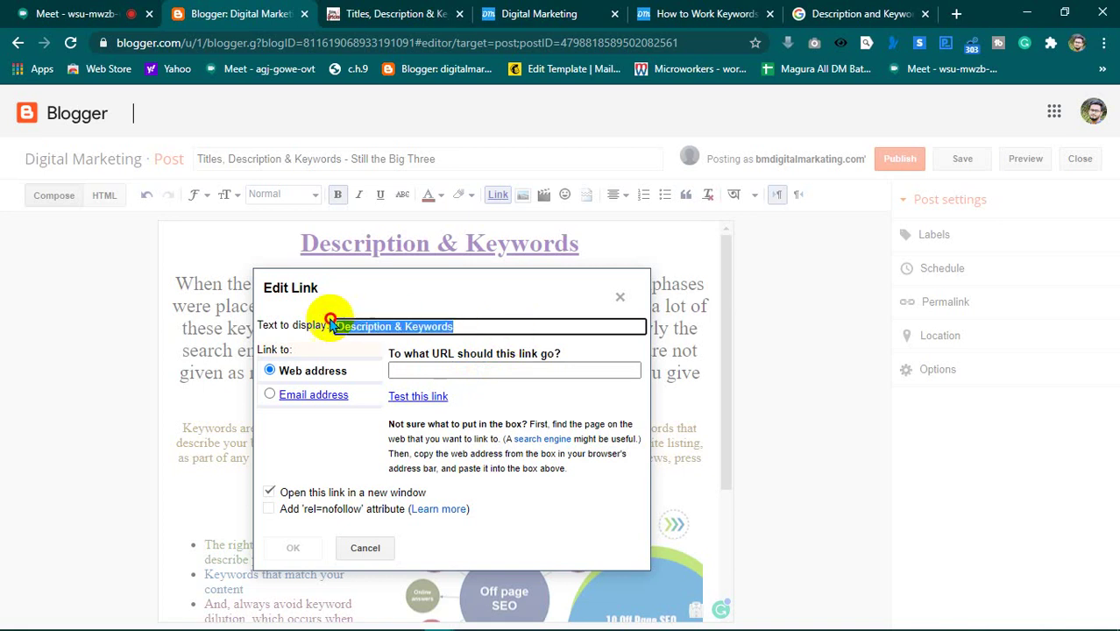
left_click(520, 324)
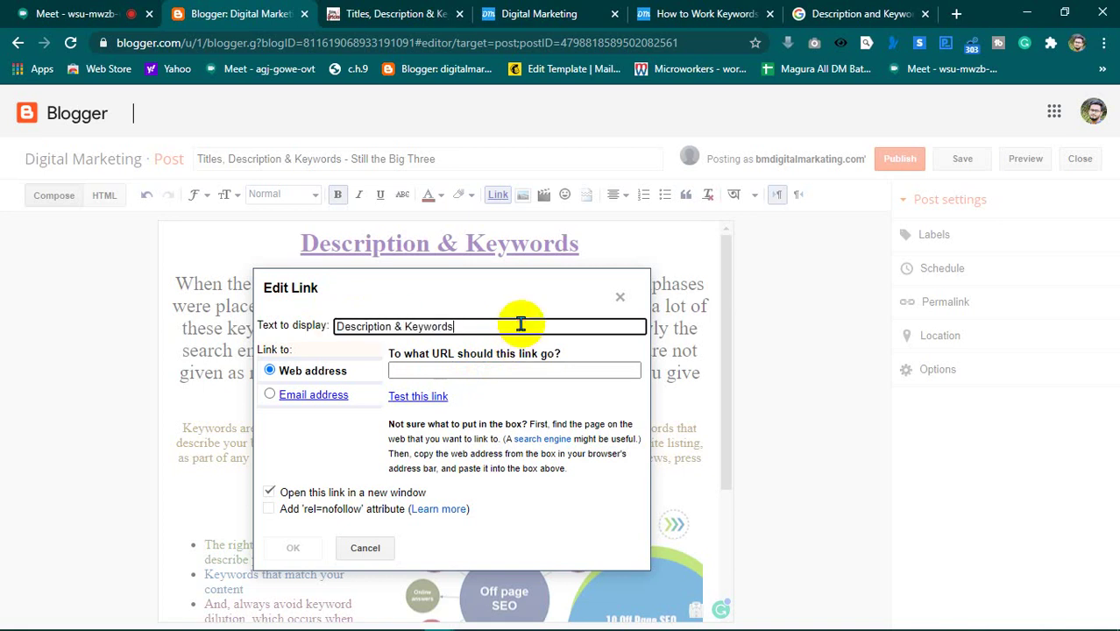
left_click(491, 371)
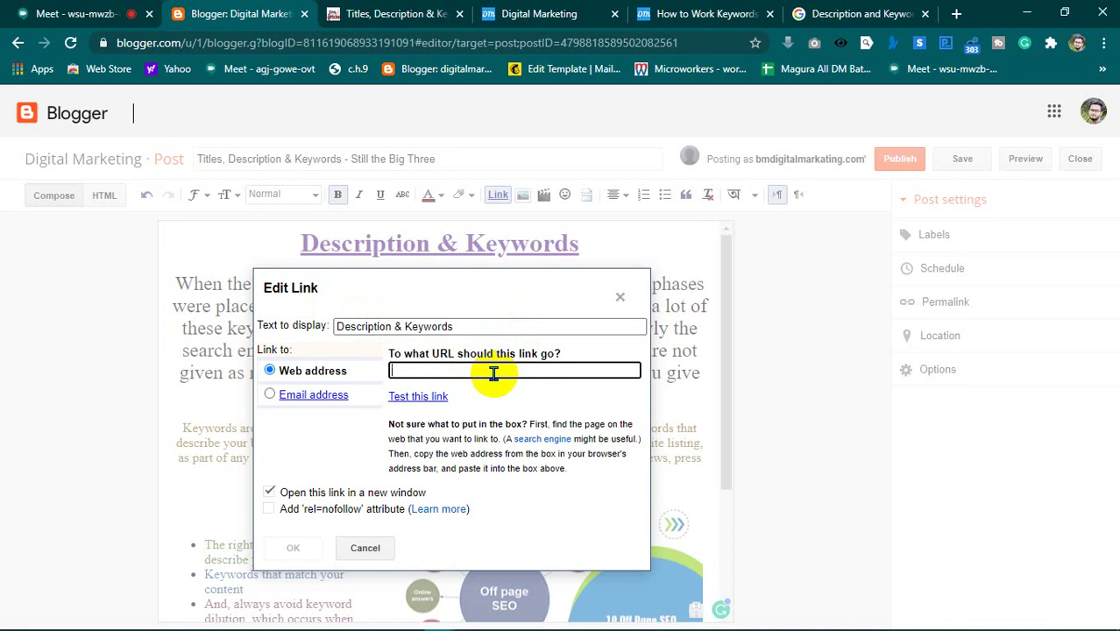
mouse_move(490, 292)
left_mouse_down()
mouse_move(483, 282)
mouse_move(488, 289)
left_mouse_up()
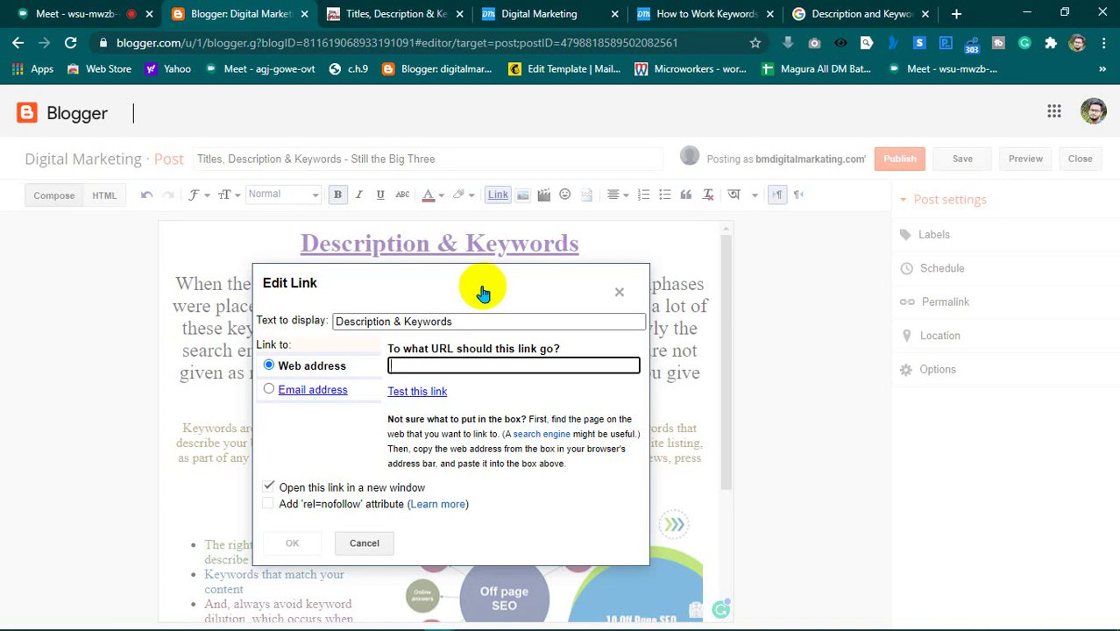
left_click_drag(452, 270, 456, 275)
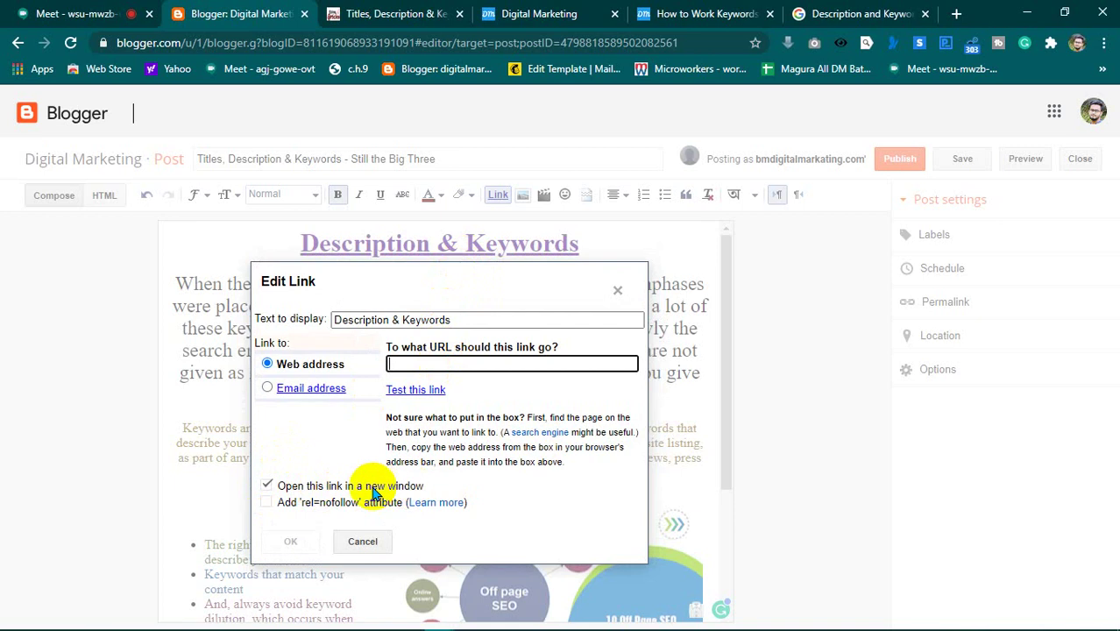
left_click(267, 487)
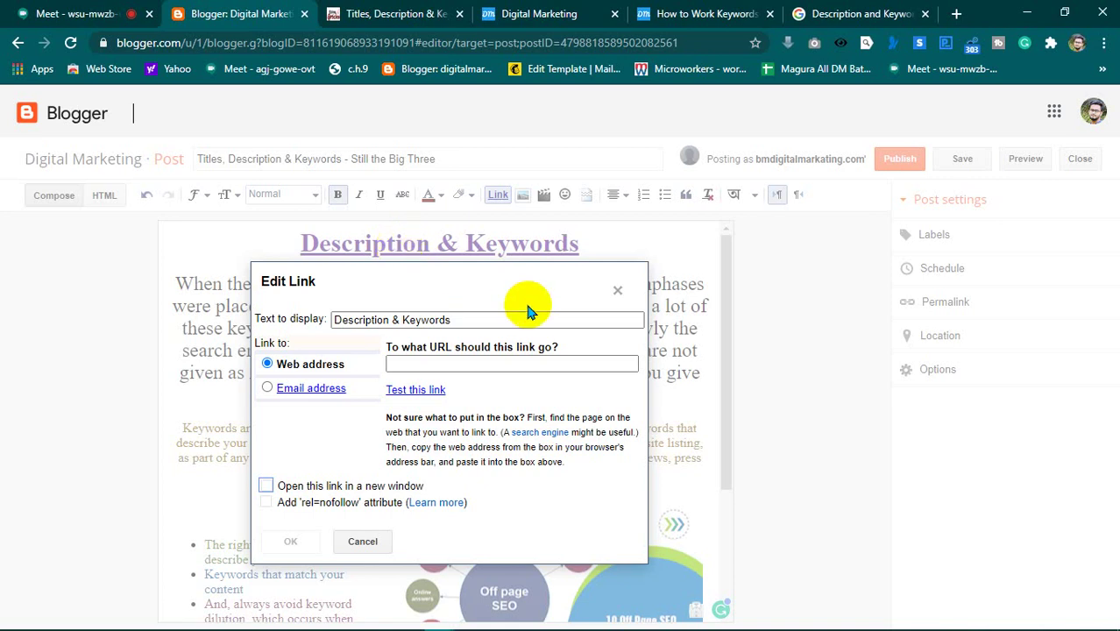
left_click(266, 488)
left_click(264, 489)
left_click(267, 487)
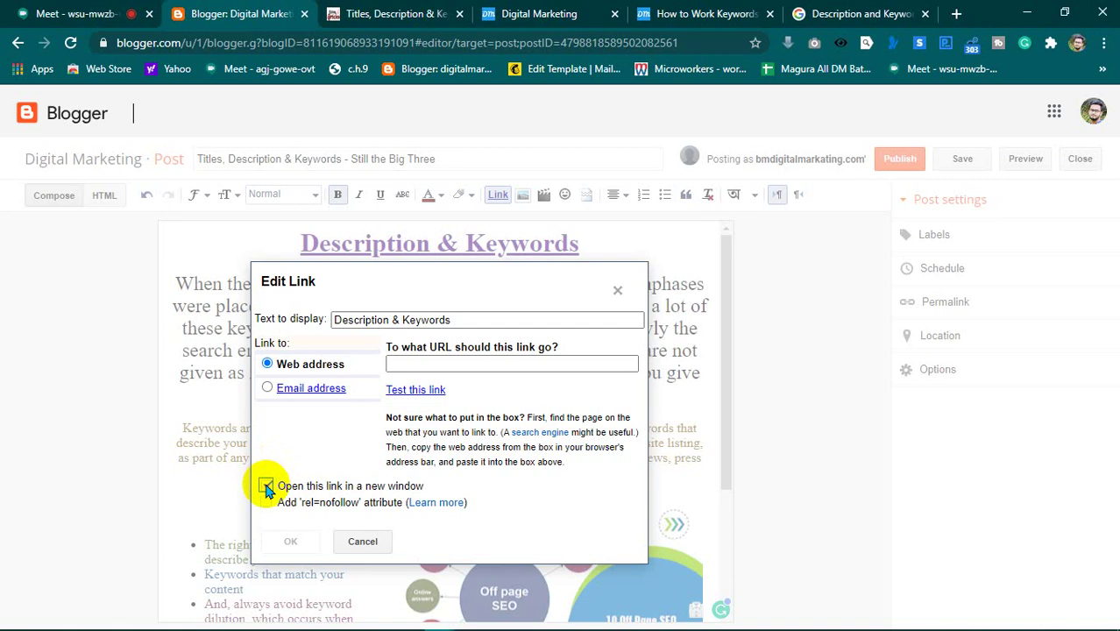
left_click(448, 362)
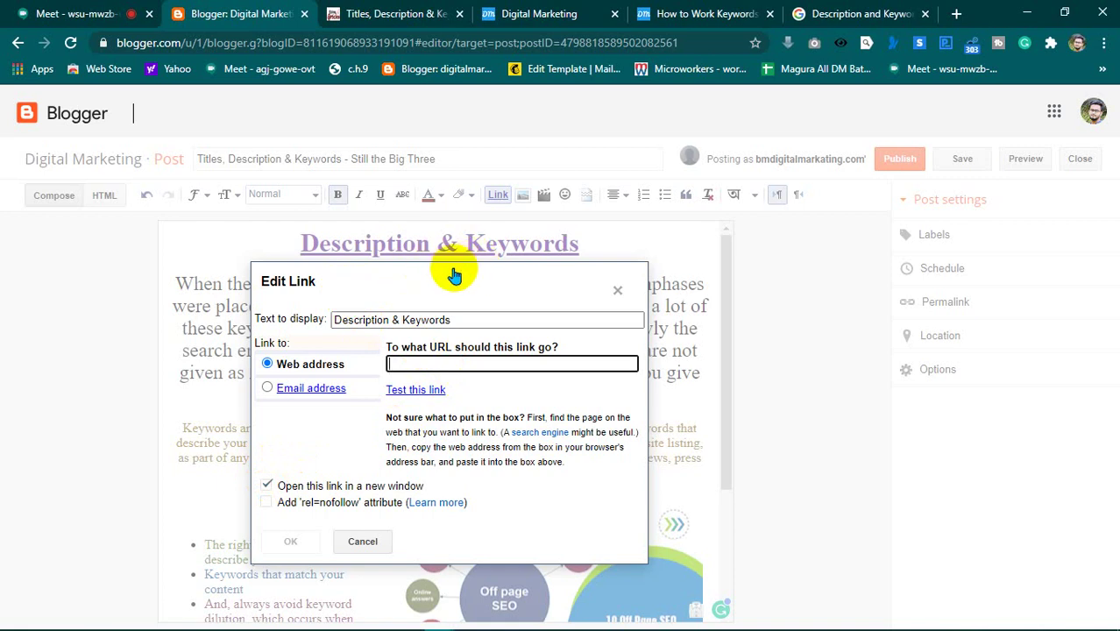
mouse_move(453, 276)
left_mouse_down()
mouse_move(453, 298)
mouse_move(454, 277)
left_mouse_up()
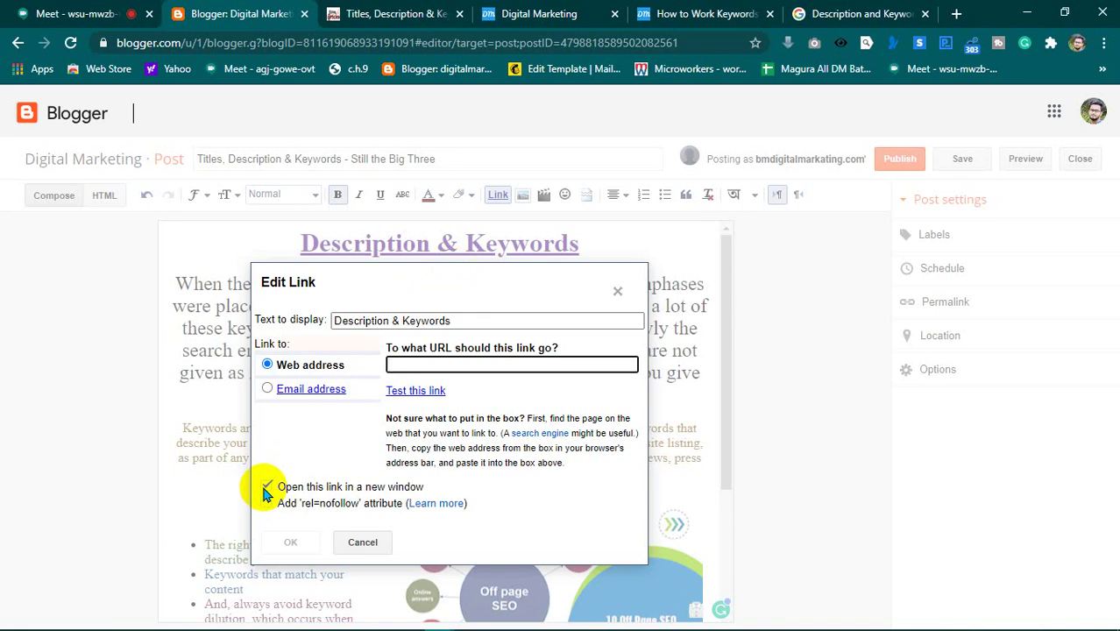
type("f")
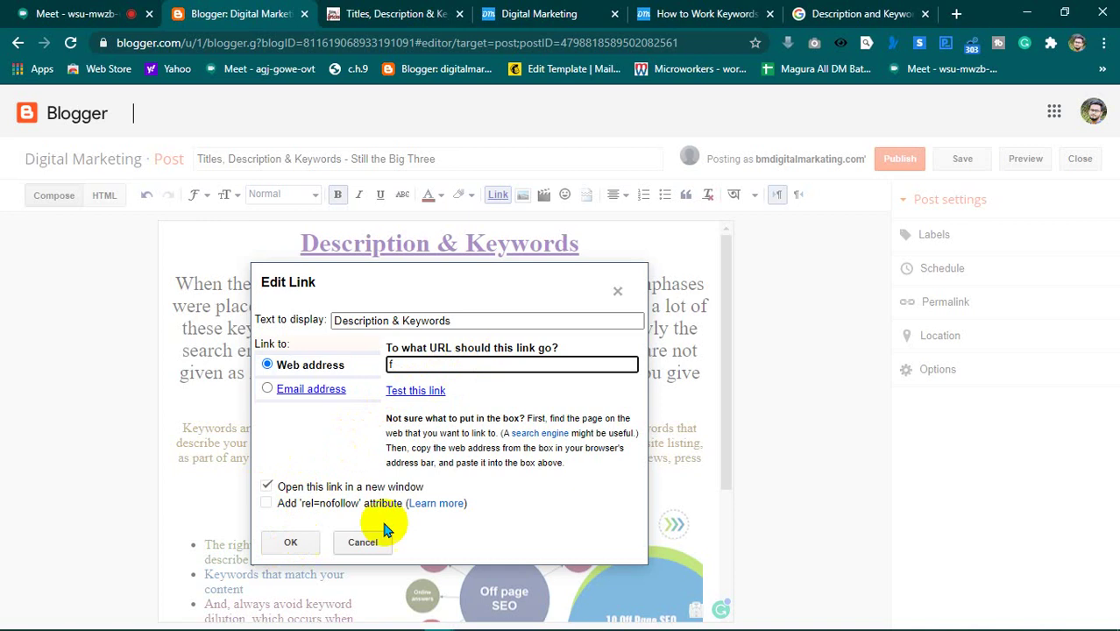
key("BackSpace")
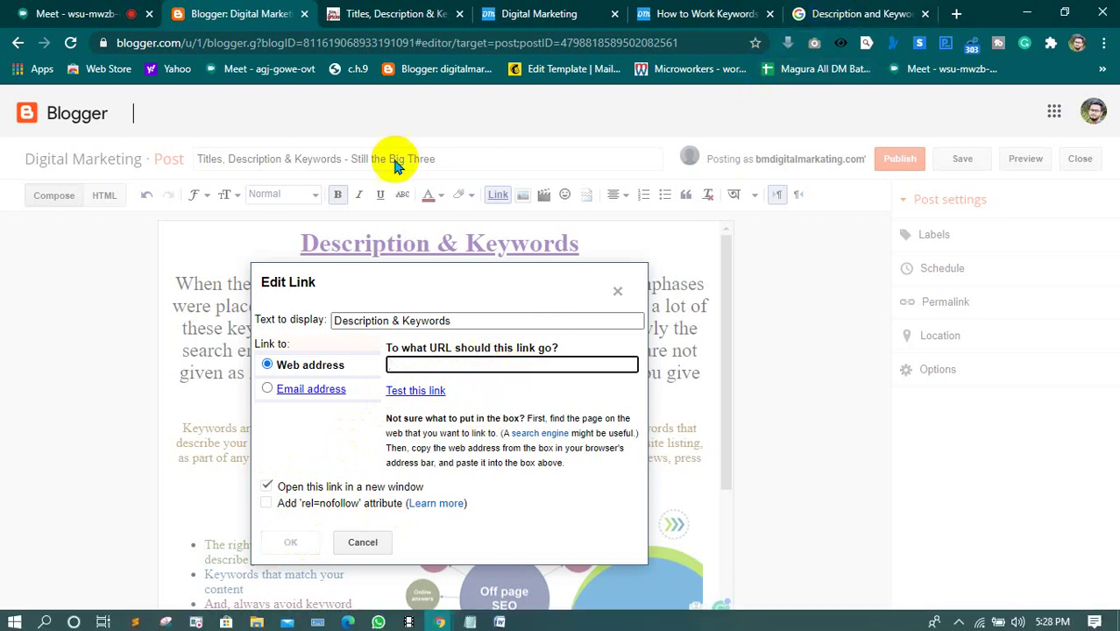
- Switch to the published Digital Marketing blog's home page and copy its full web address
left_click(693, 13)
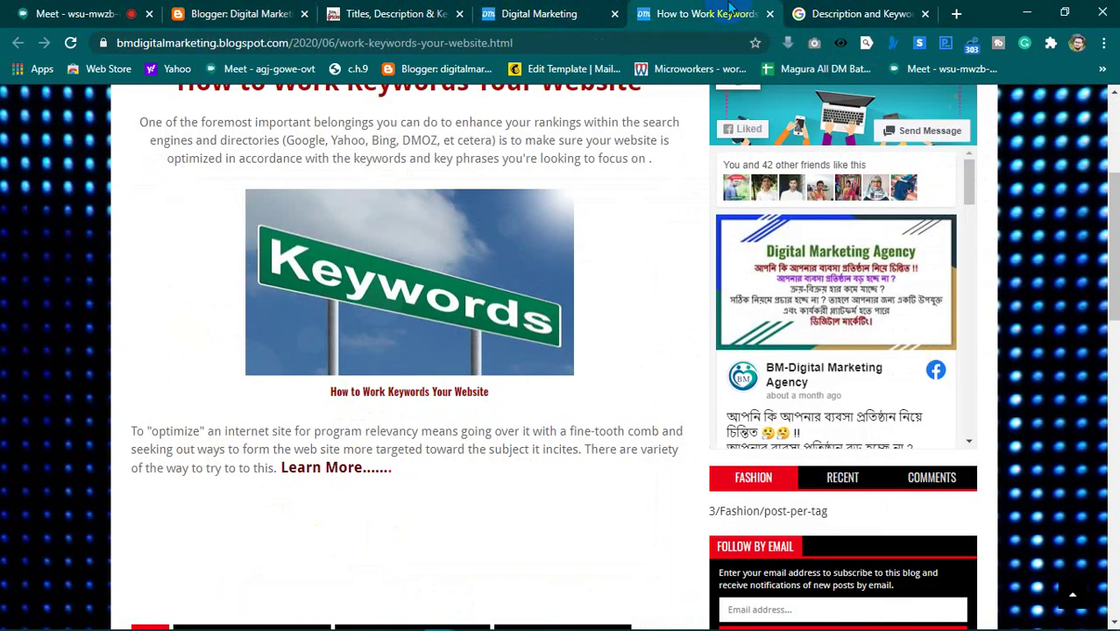
scroll(543, 292, "up", 1)
scroll(543, 292, "up", 3)
left_click(526, 13)
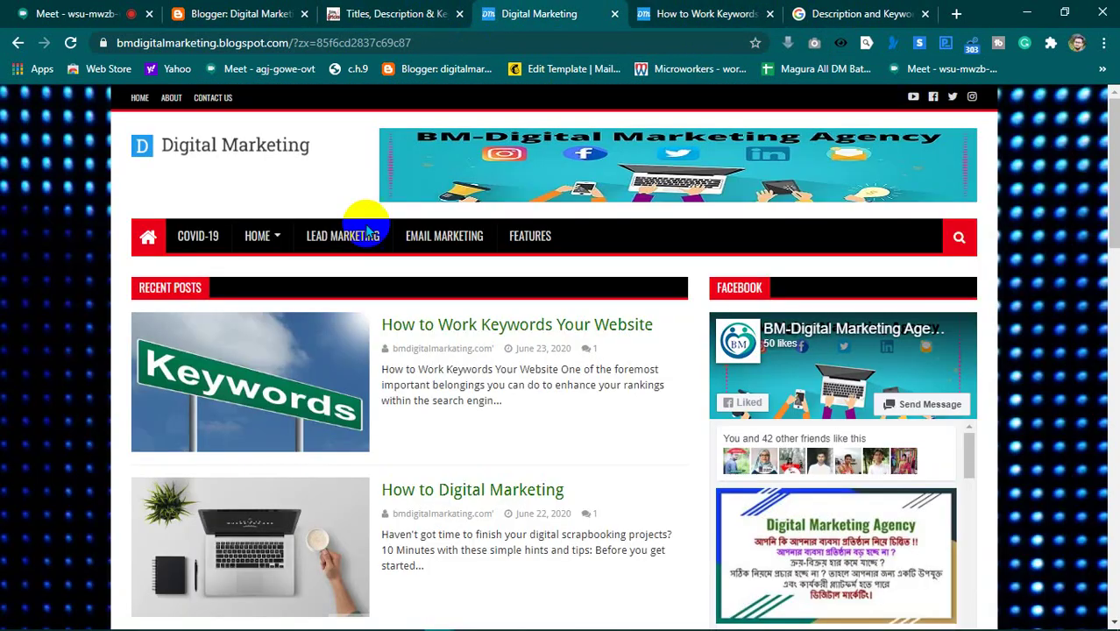
double_click(258, 43)
left_click_drag(449, 43, 72, 73)
key("ctrl+c")
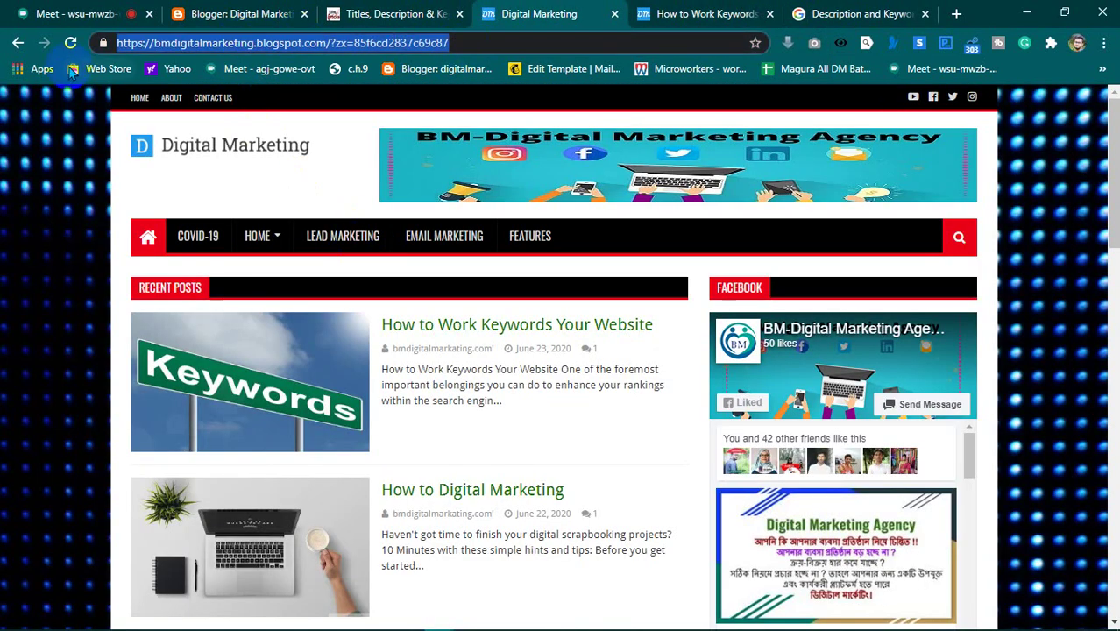
- Switch to Google Meet and admit the person waiting to join the meeting
left_click(75, 10)
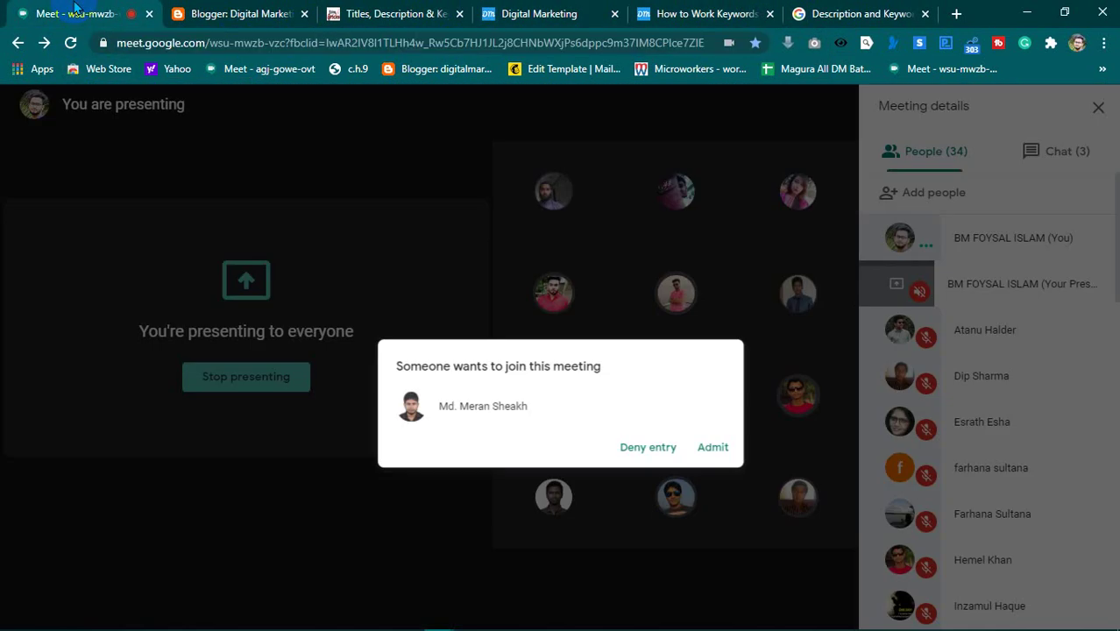
left_click(725, 406)
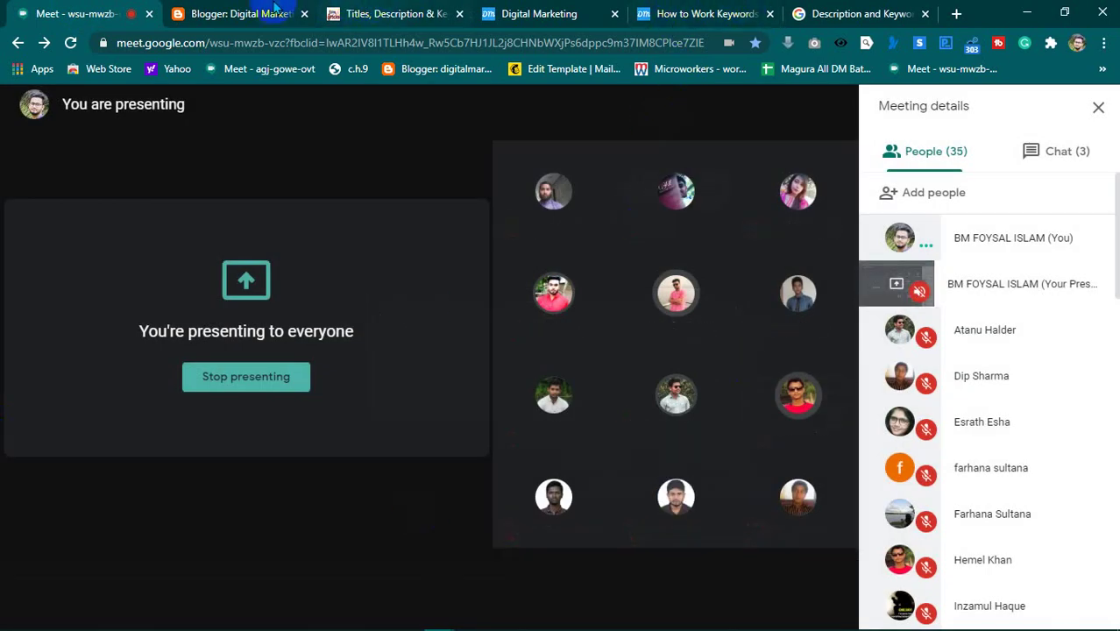
left_click(182, 16)
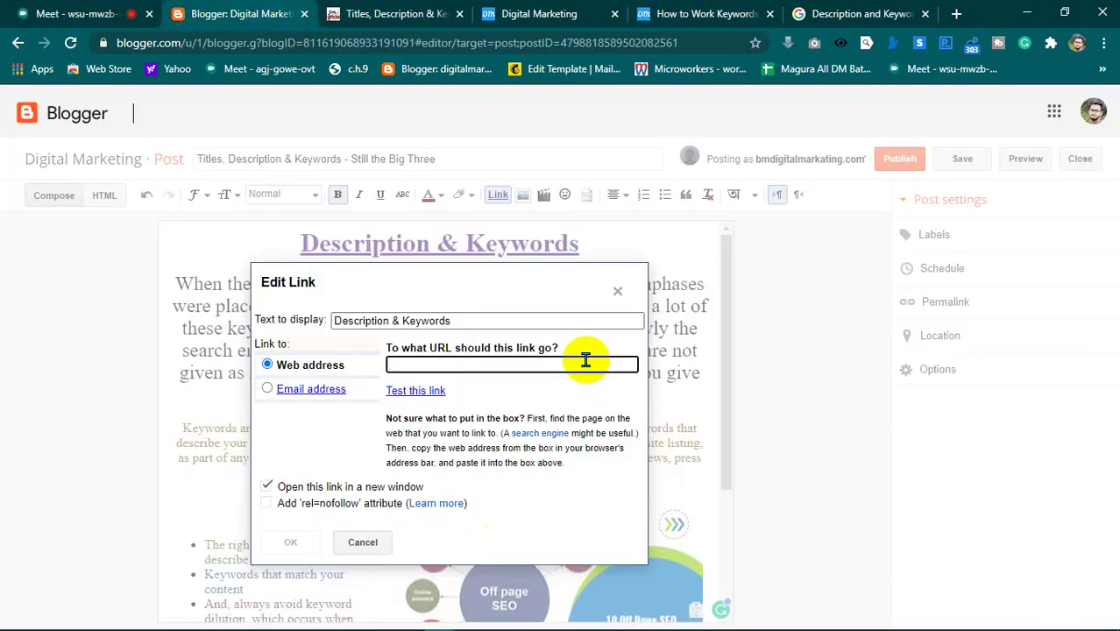
key("ctrl+v")
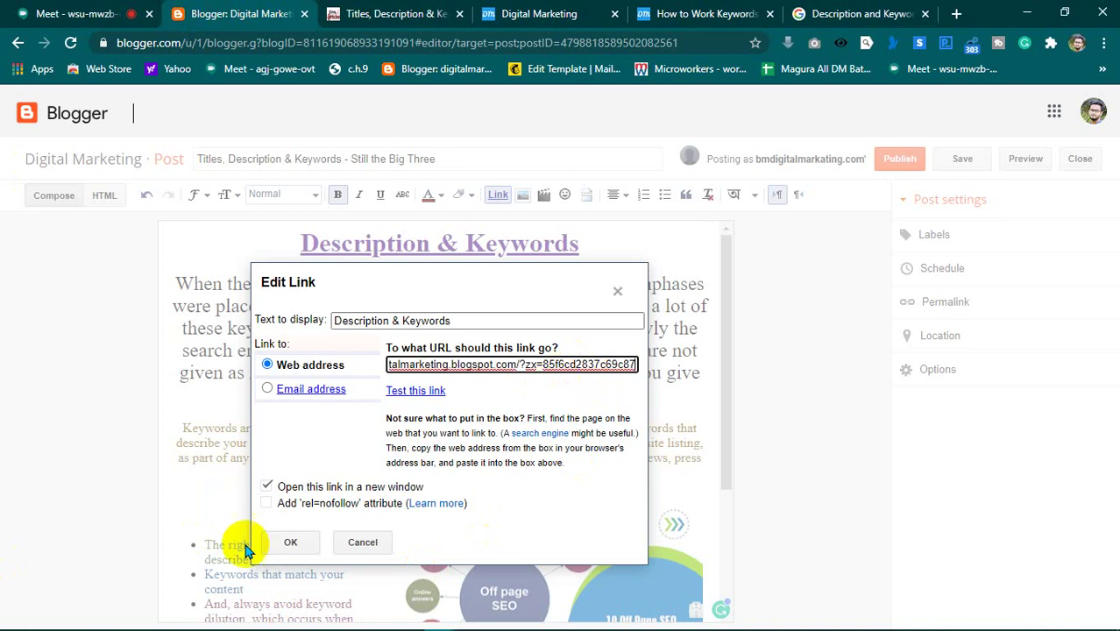
left_click(293, 542)
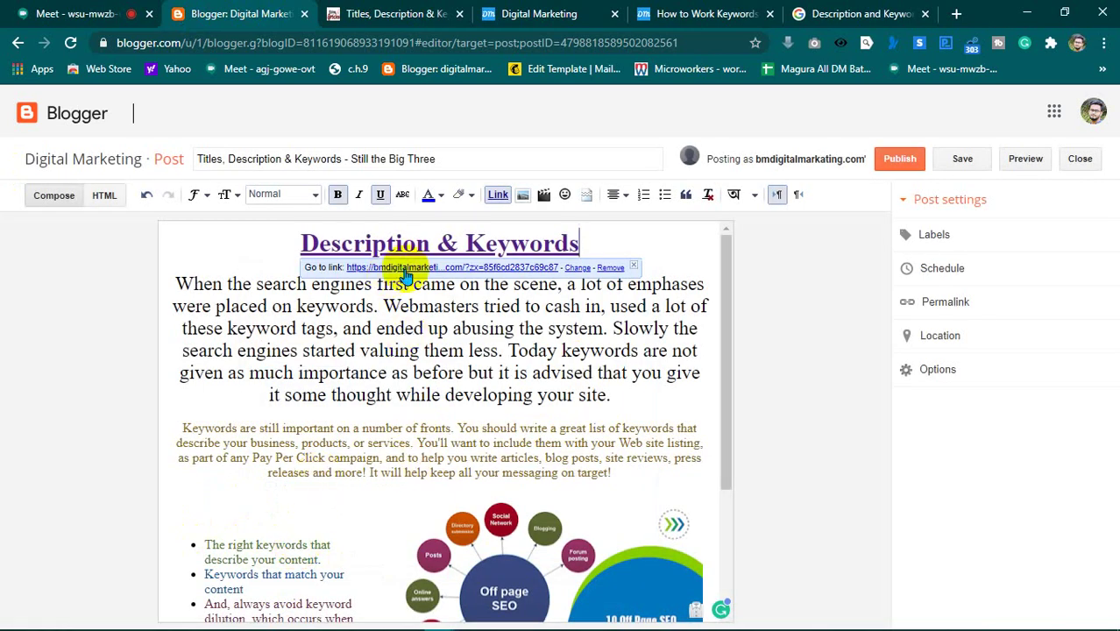
left_click(217, 243)
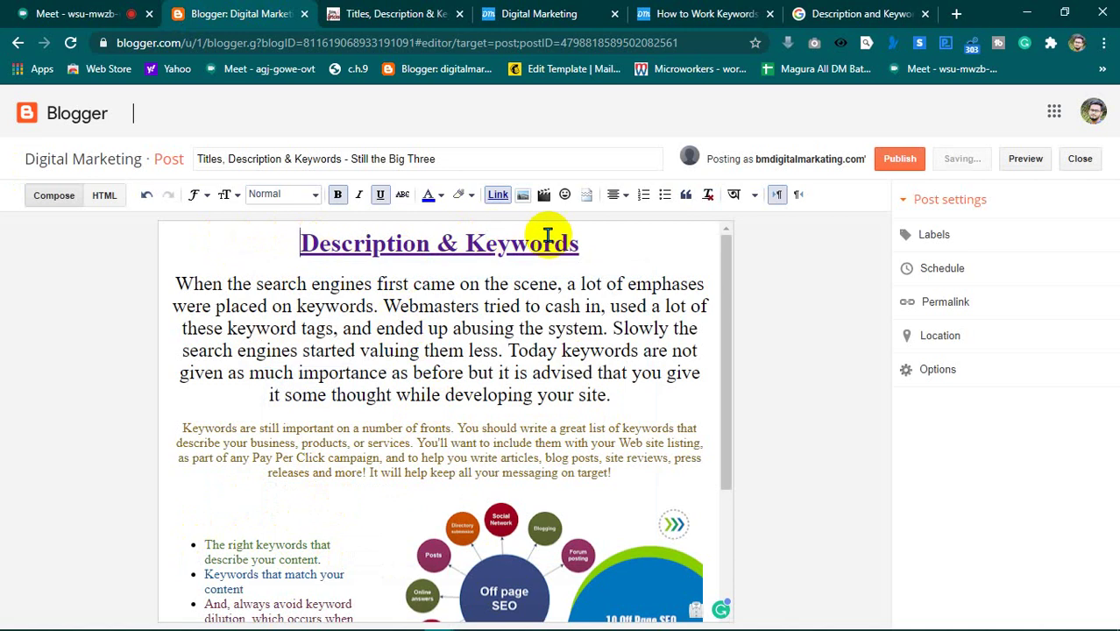
left_click(609, 244)
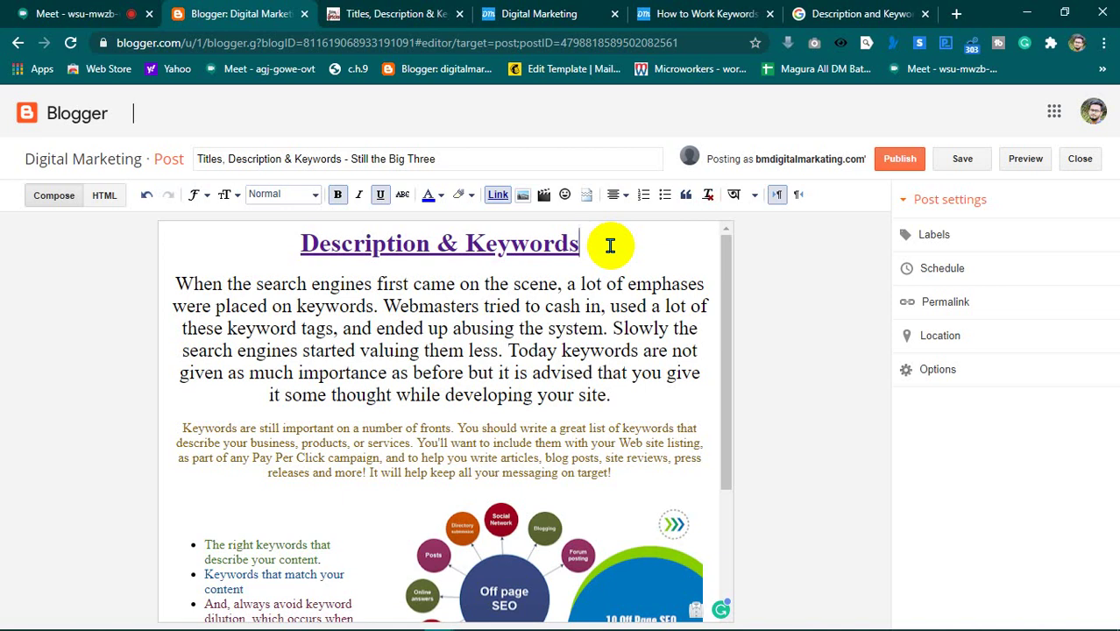
left_click(611, 246)
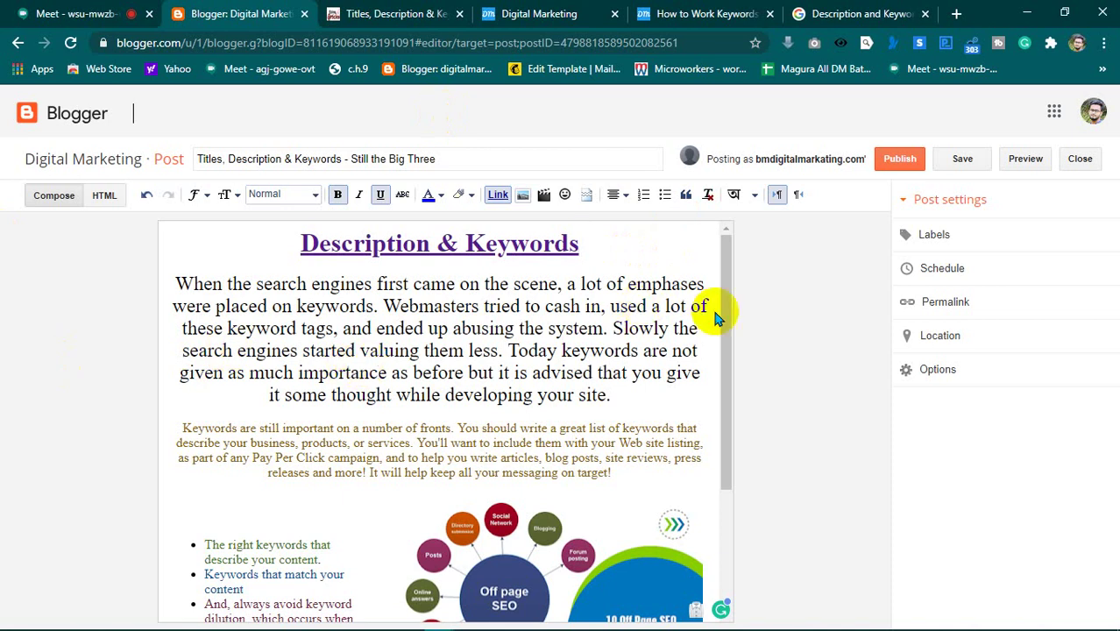
left_click_drag(723, 300, 723, 344)
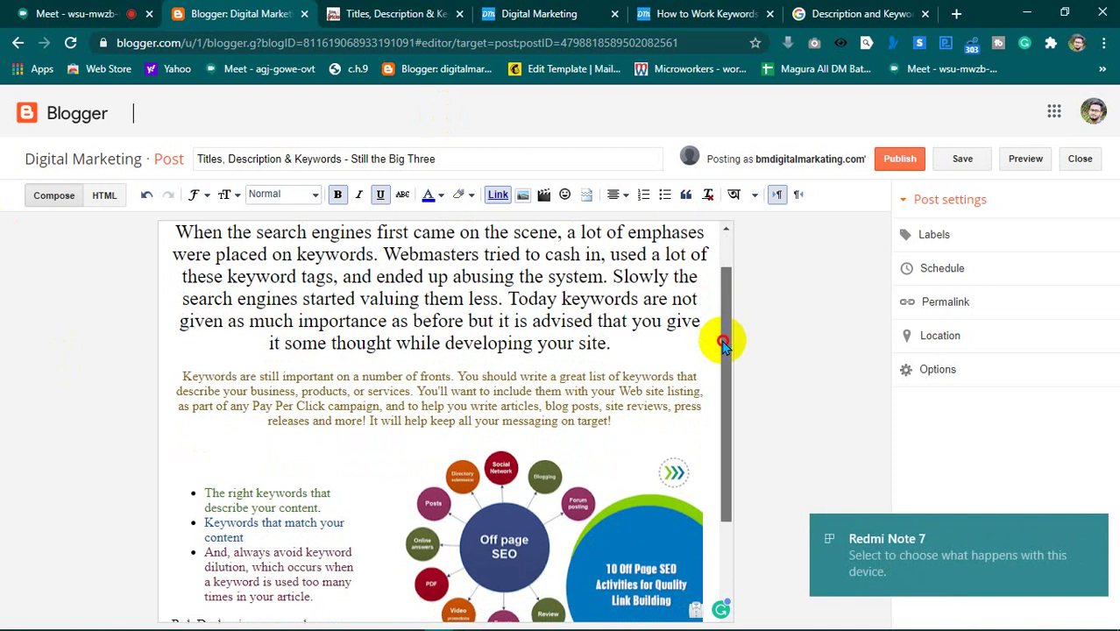
left_click(1094, 529)
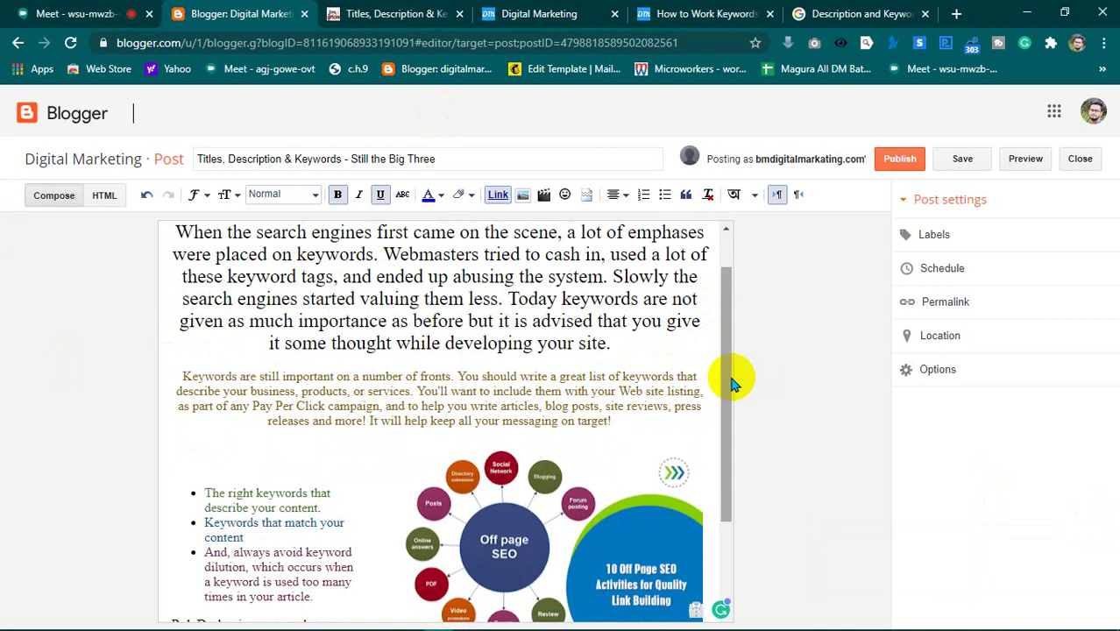
left_click_drag(727, 375, 727, 368)
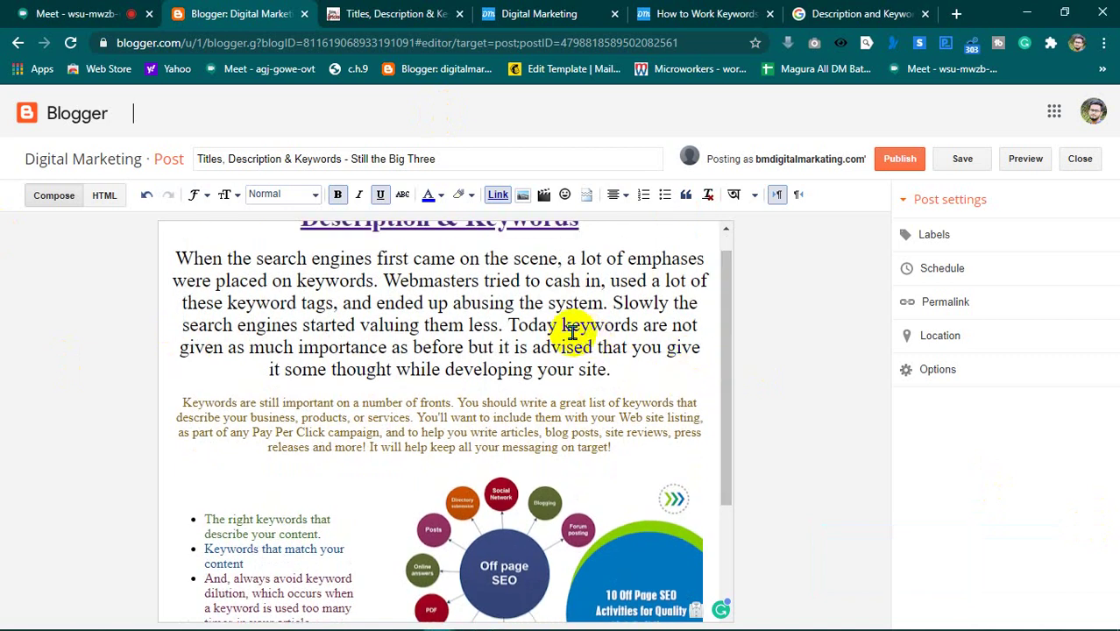
left_click_drag(561, 326, 624, 321)
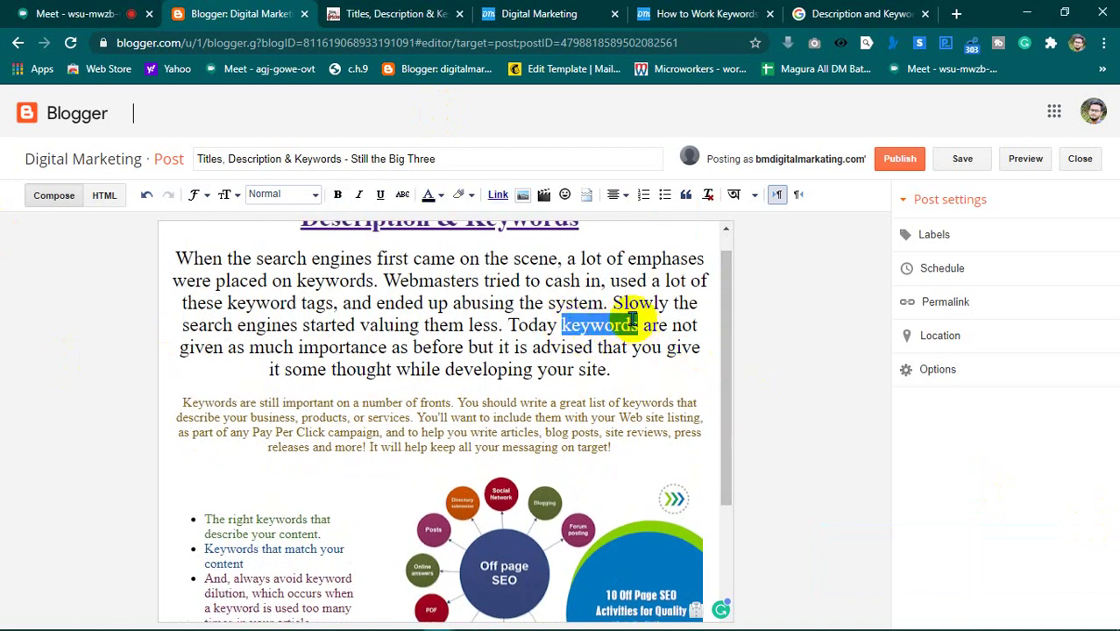
left_click(498, 194)
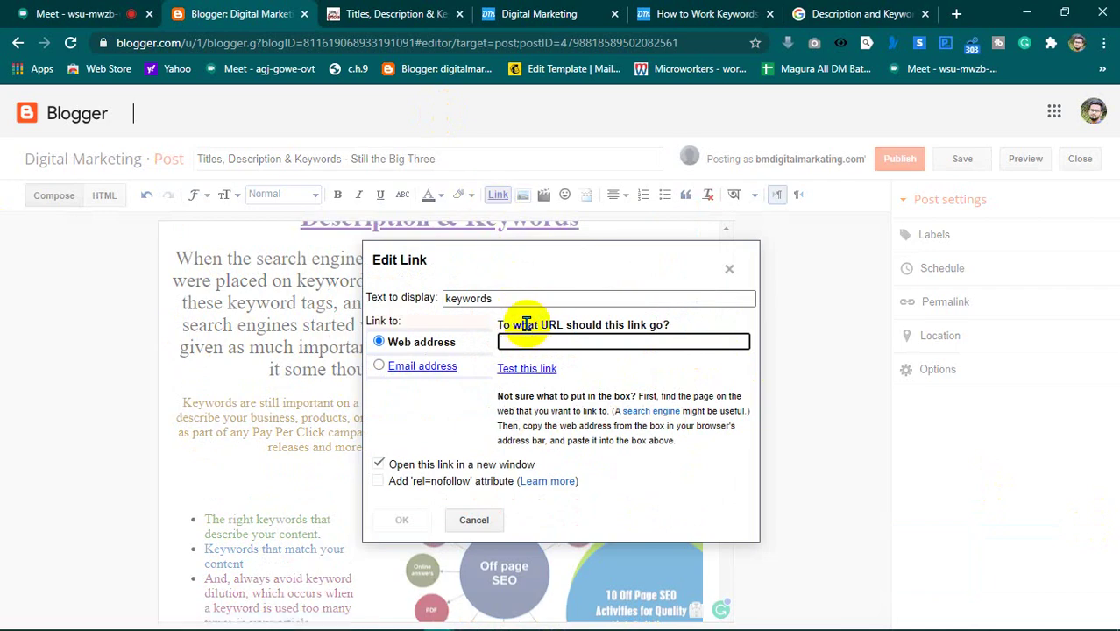
type("https://bmdigitalmarketing.blogspot.com/?zx=85f6cd2837c69c87")
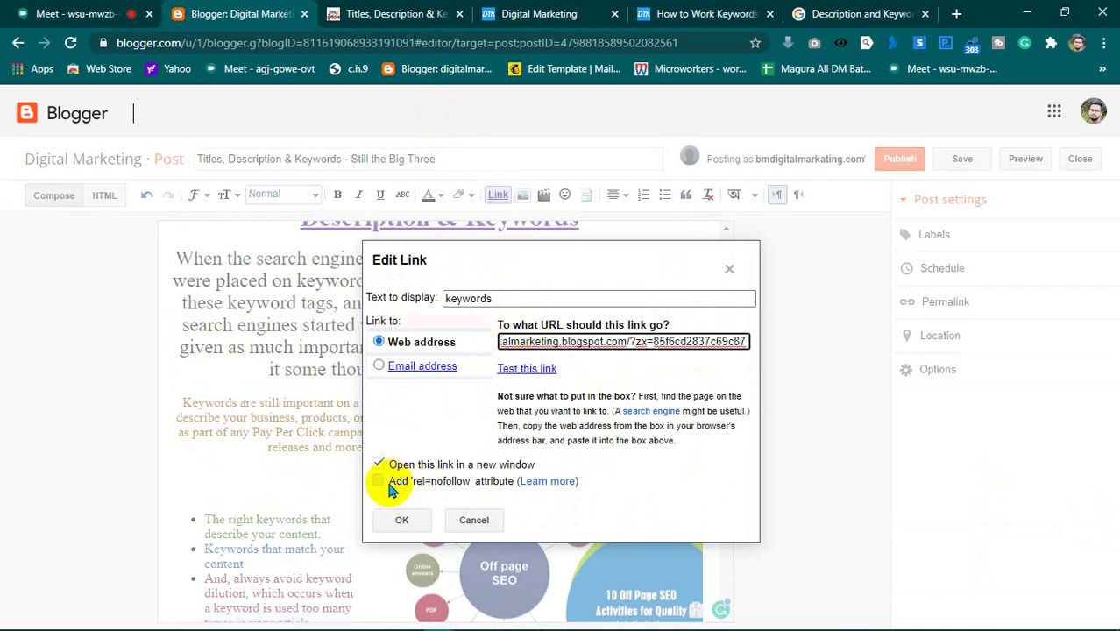
left_click(401, 520)
left_click(643, 453)
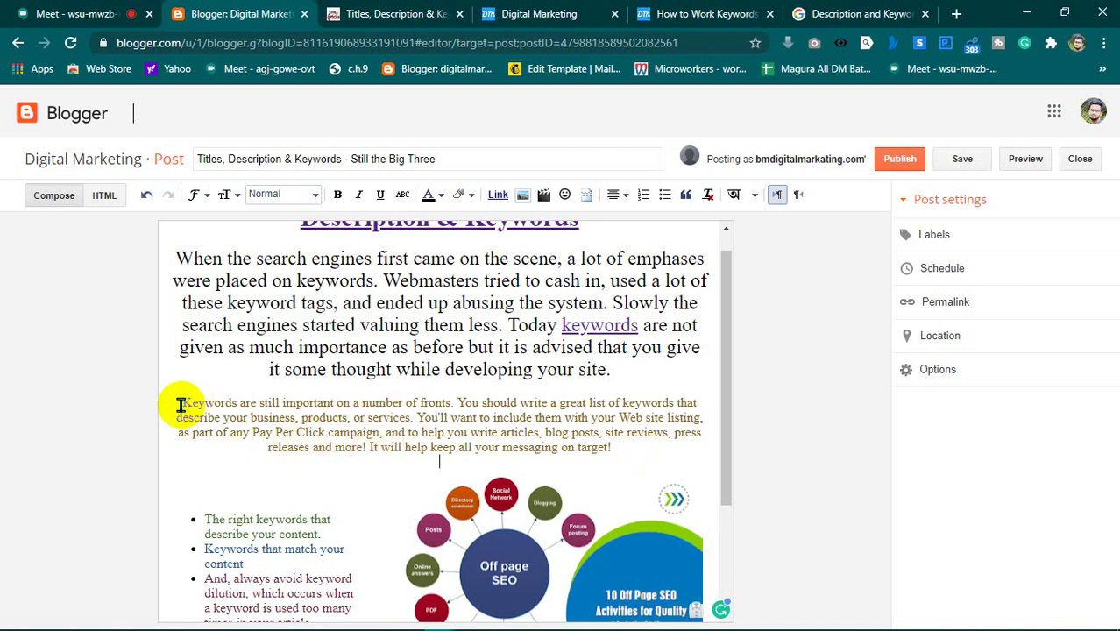
- Link the word "Keywords" at the start of the second, brown paragraph to the same copied blog address
left_click_drag(181, 402, 229, 402)
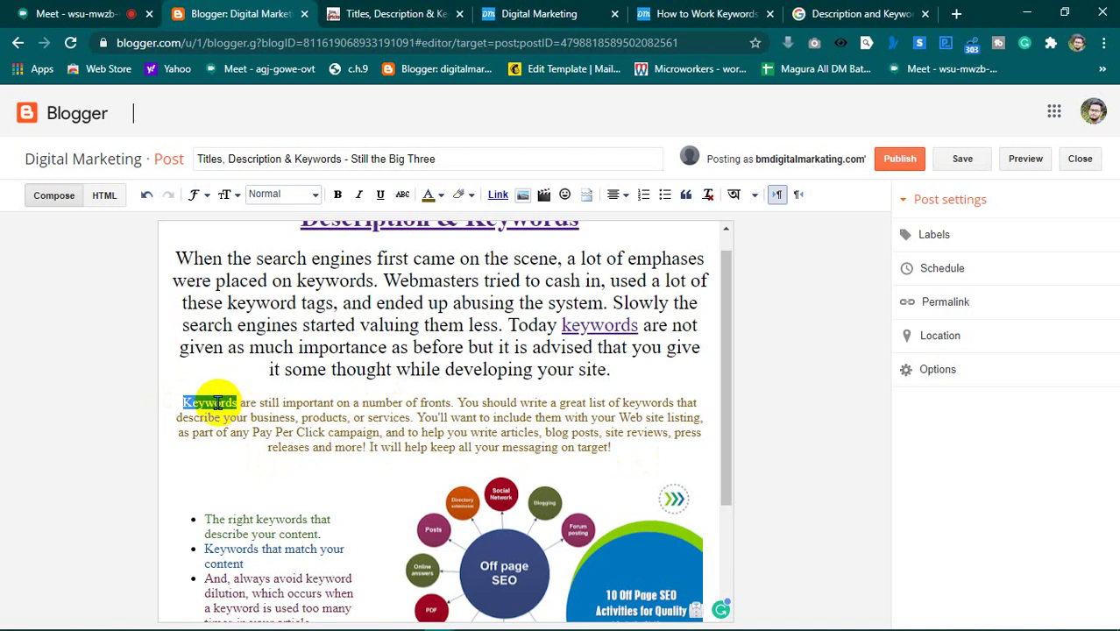
left_click(504, 198)
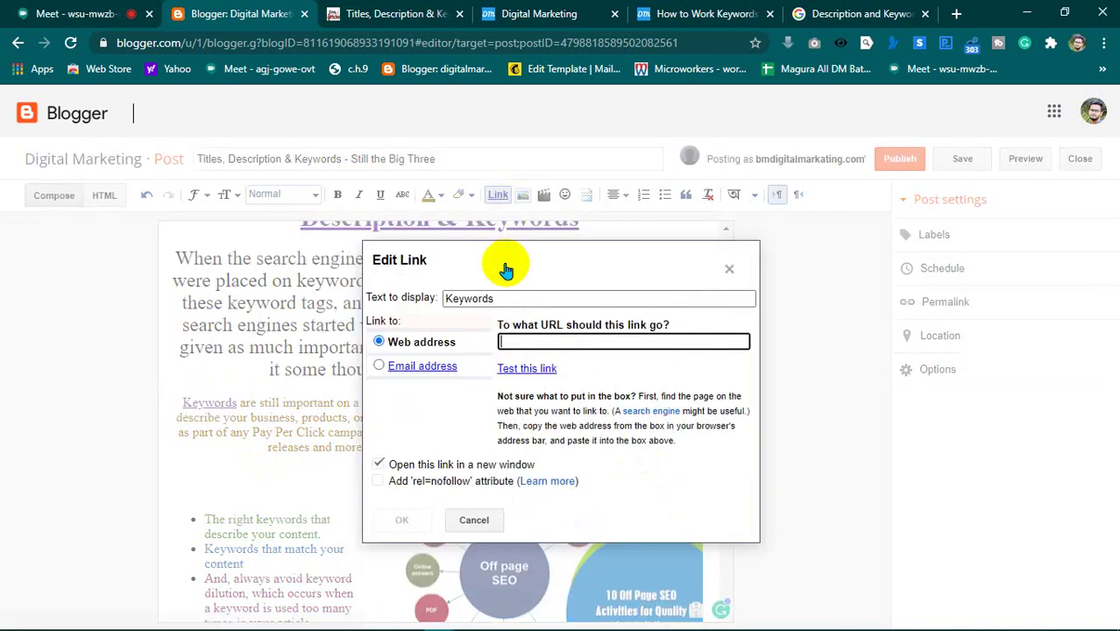
right_click(535, 342)
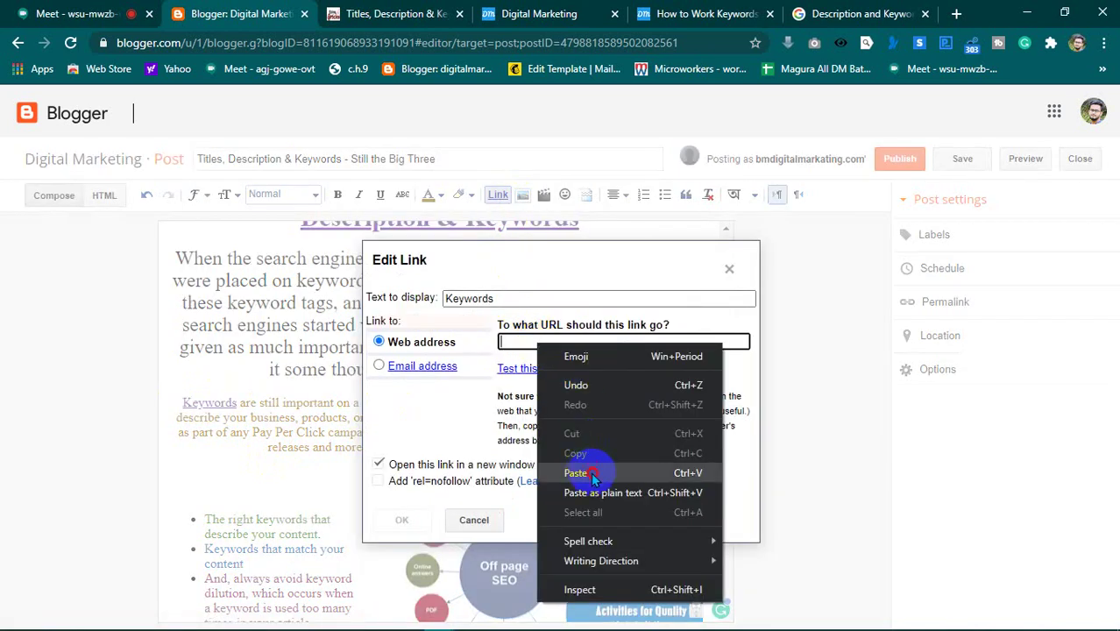
left_click(578, 396)
left_click(401, 520)
left_click(254, 476)
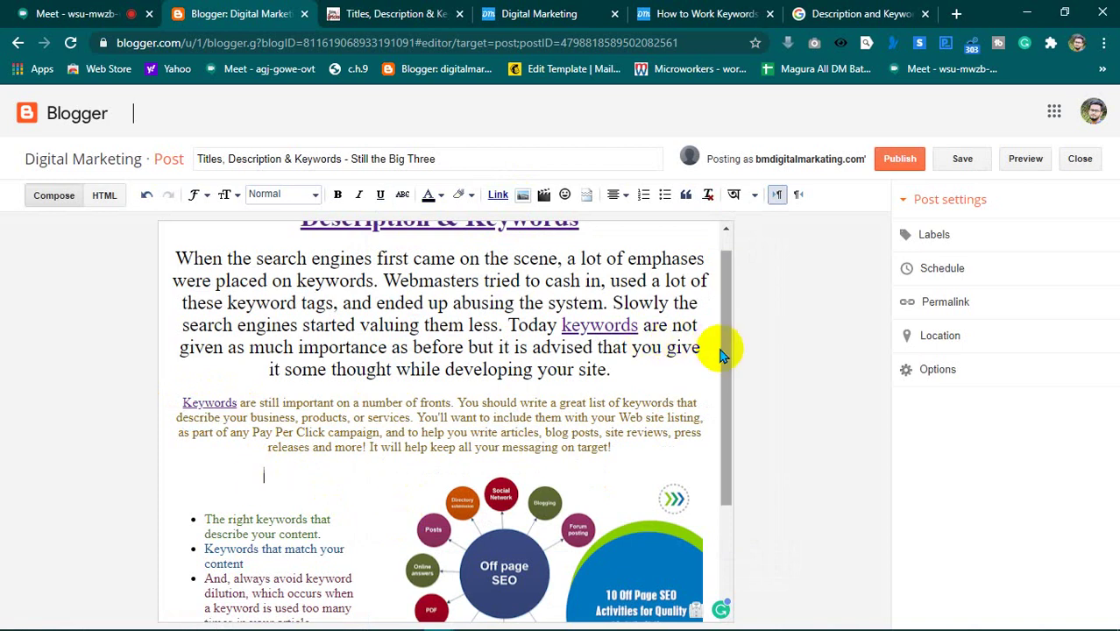
left_click_drag(725, 358, 724, 306)
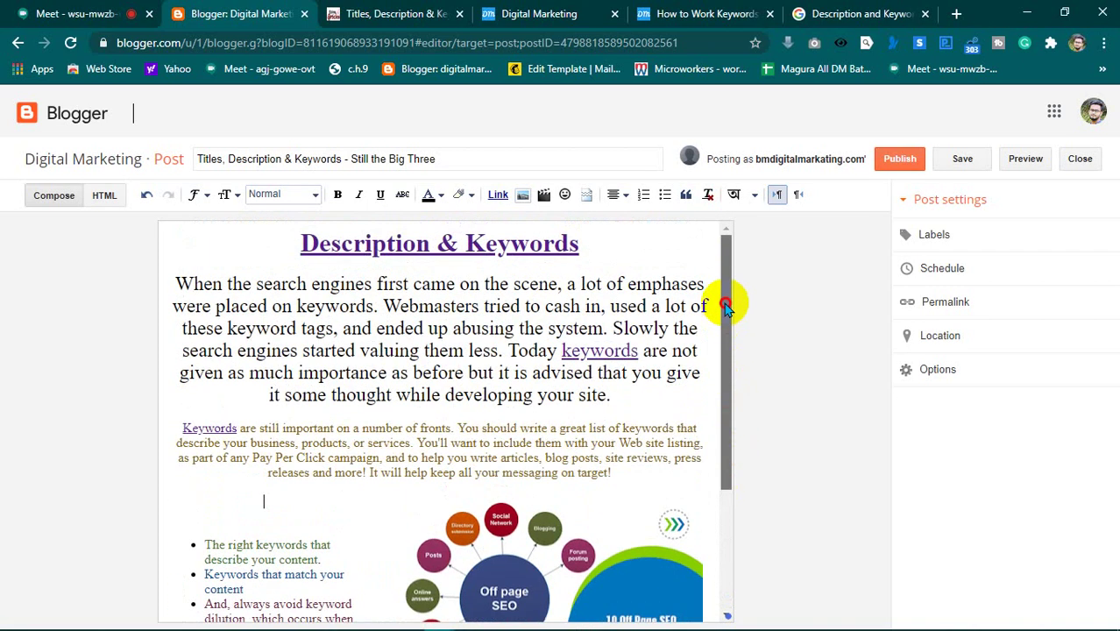
left_click(597, 241)
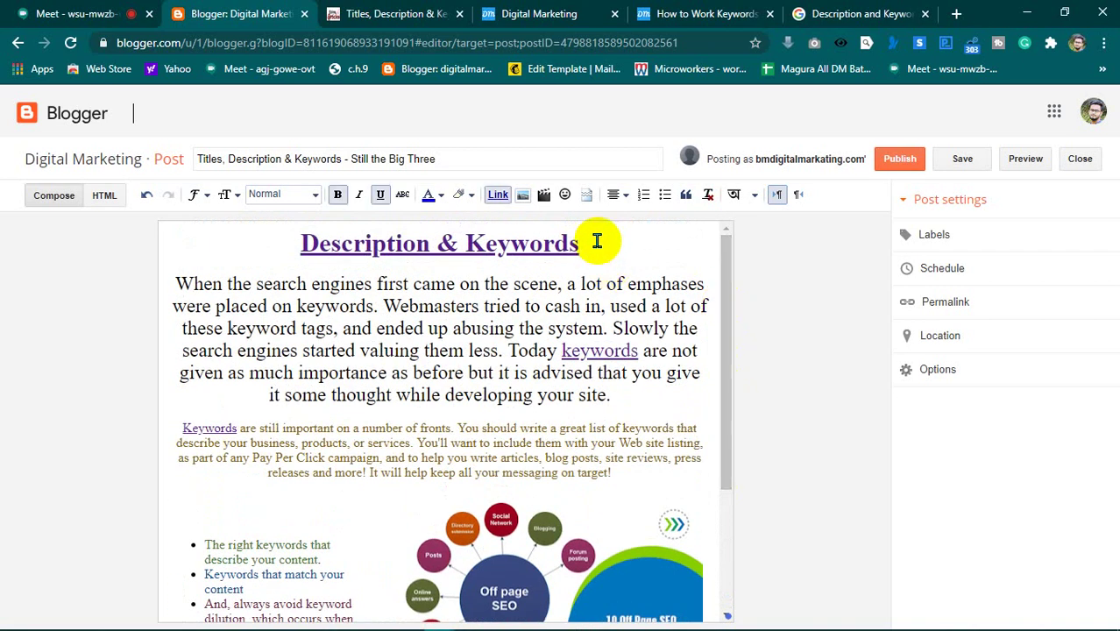
left_click(508, 159)
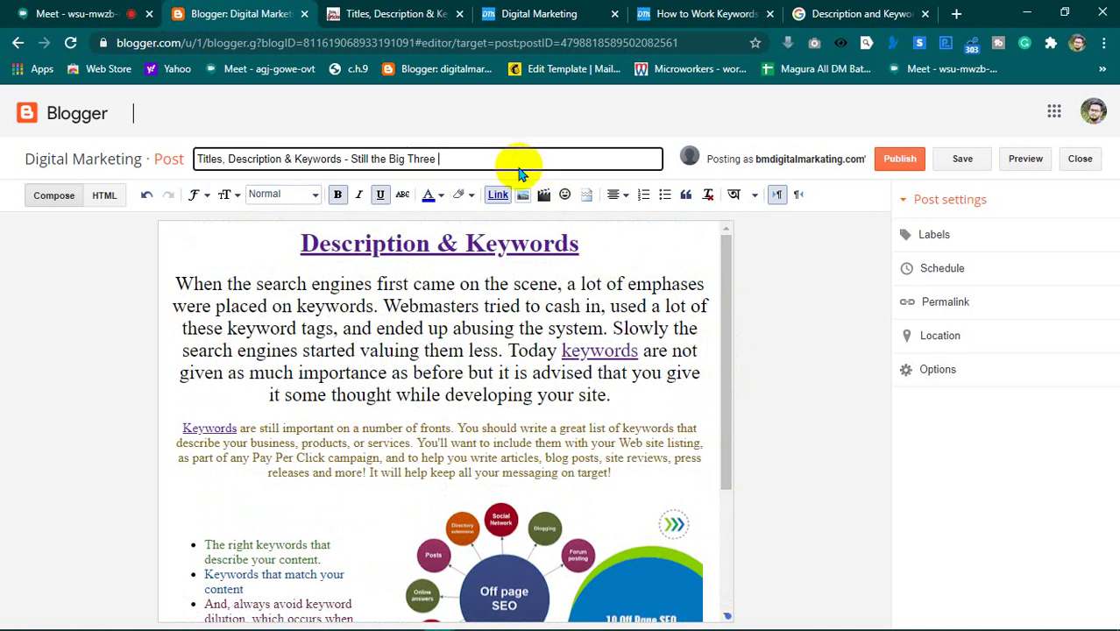
left_click(607, 245)
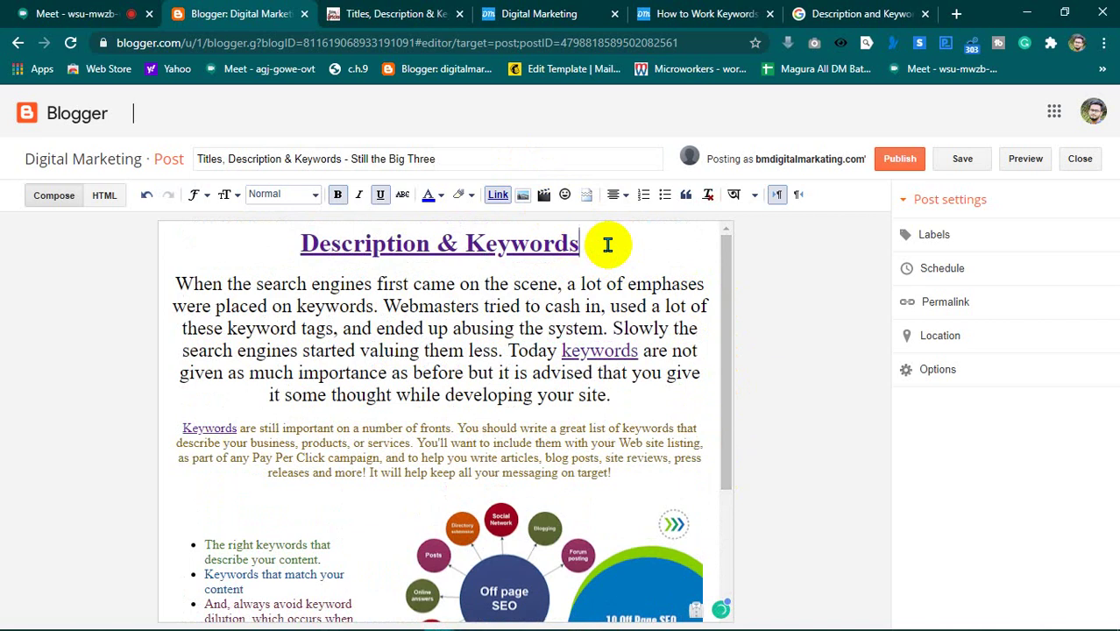
mouse_move(721, 275)
left_mouse_down()
mouse_move(725, 405)
mouse_move(720, 275)
left_mouse_up()
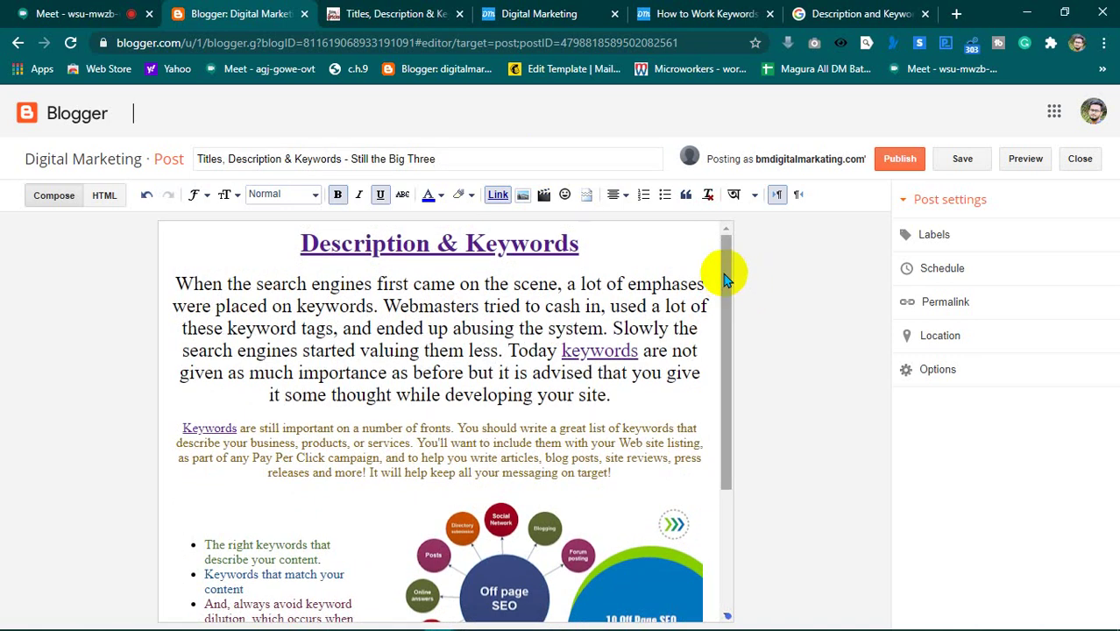
mouse_move(724, 279)
left_mouse_down()
mouse_move(730, 400)
mouse_move(733, 276)
mouse_move(732, 475)
mouse_move(728, 272)
left_mouse_up()
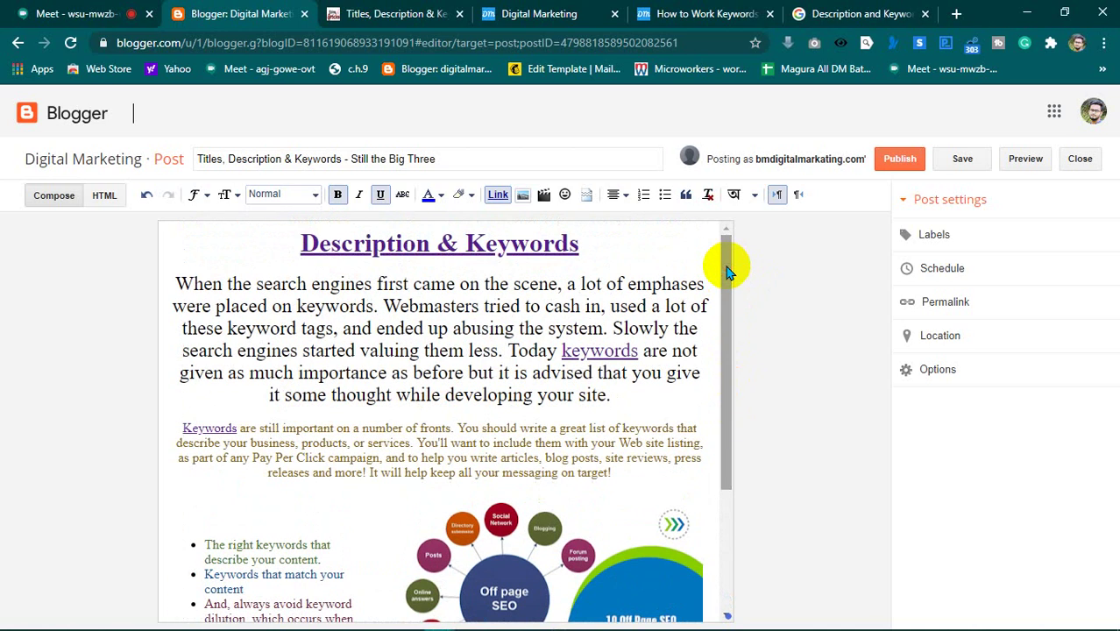
left_click_drag(725, 272, 728, 243)
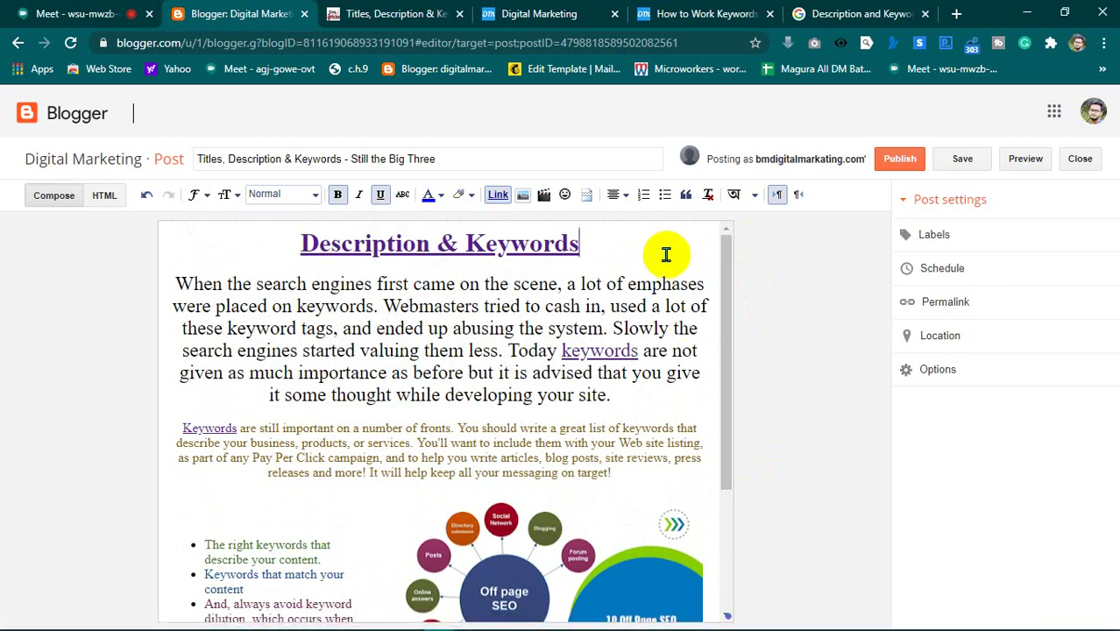
mouse_move(727, 258)
left_mouse_down()
mouse_move(727, 393)
mouse_move(725, 244)
left_mouse_up()
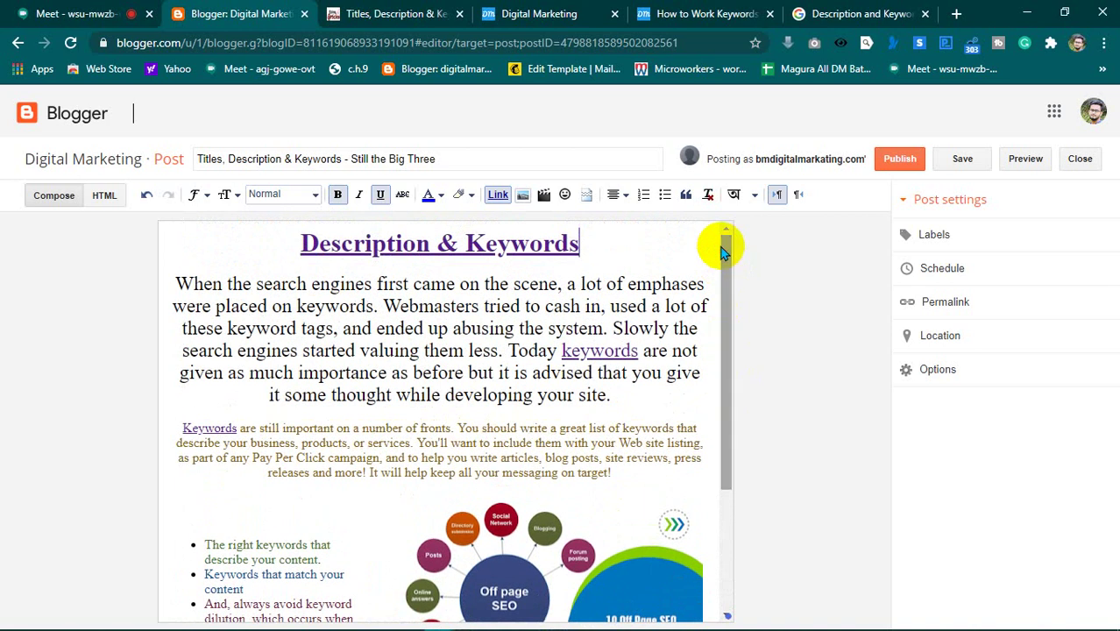
left_click(593, 578)
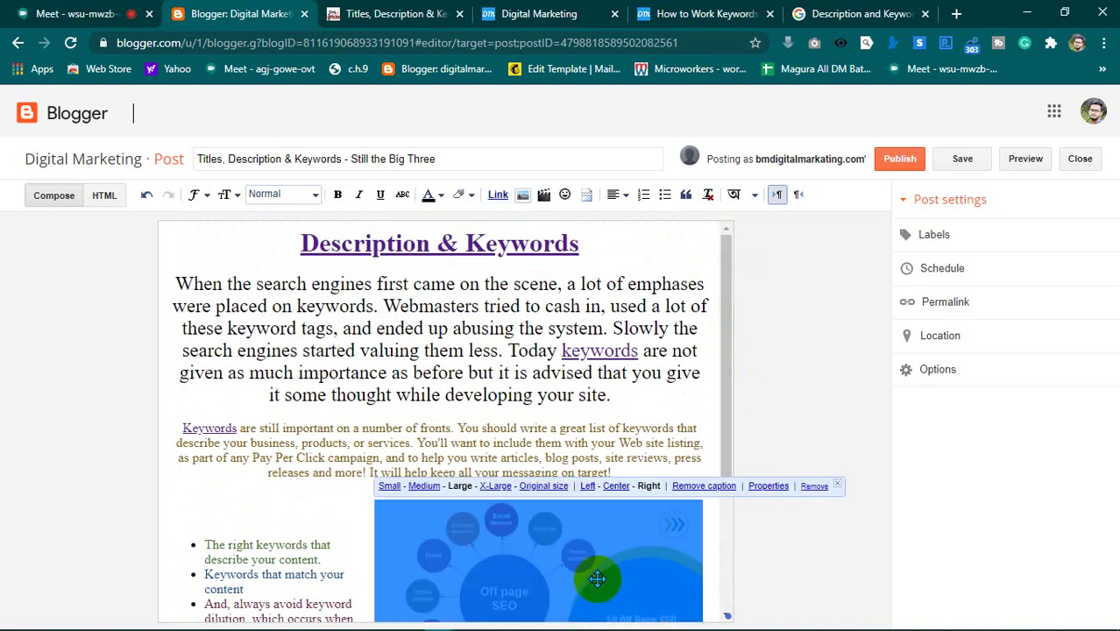
left_click(632, 405)
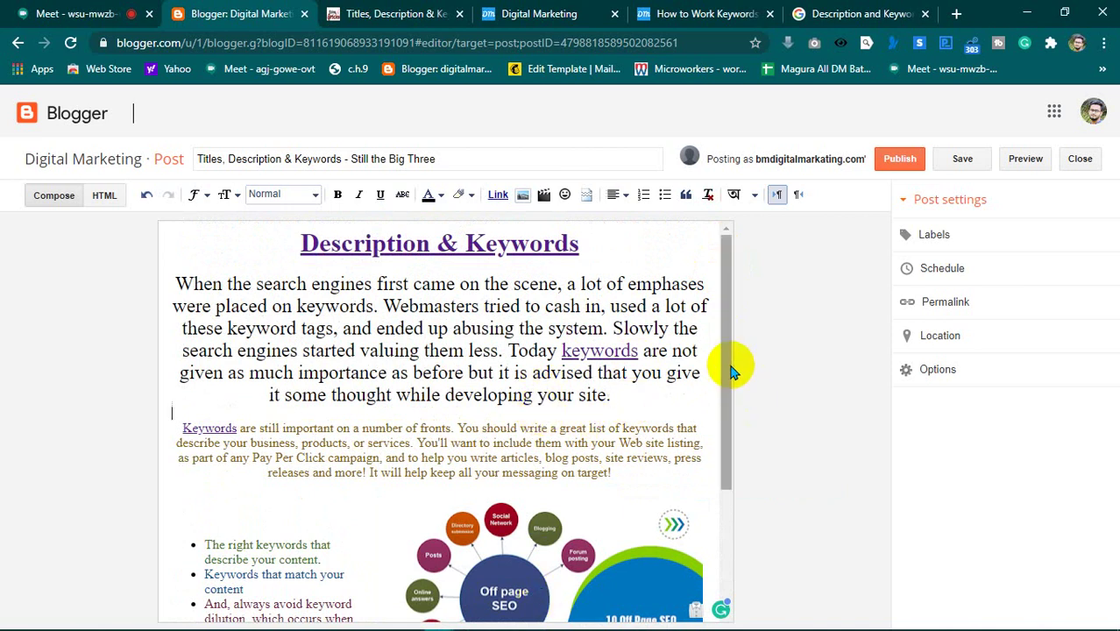
- Insert an empty line after the first paragraph, which ends with "while developing your site."
mouse_move(727, 357)
left_mouse_down()
mouse_move(734, 490)
mouse_move(734, 340)
left_mouse_up()
left_click(577, 530)
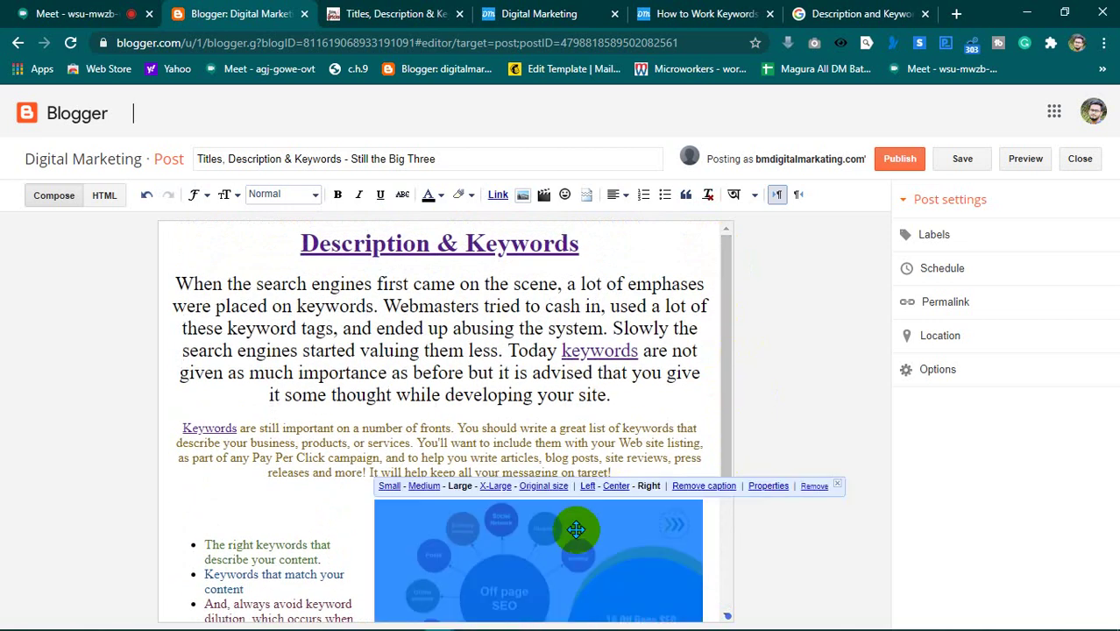
left_click(657, 401)
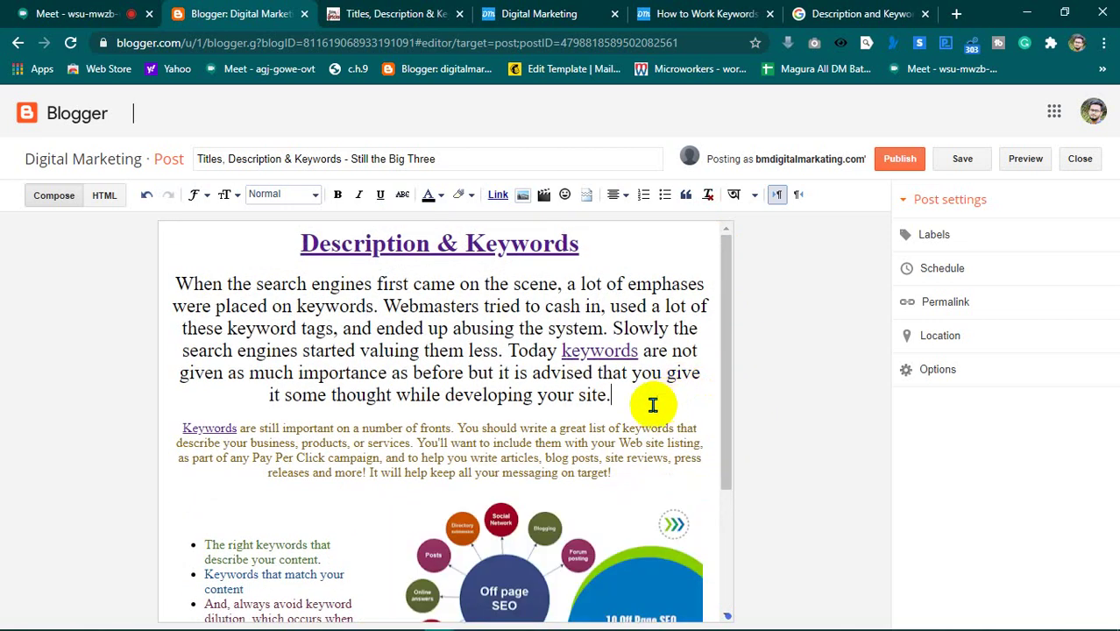
key("Return")
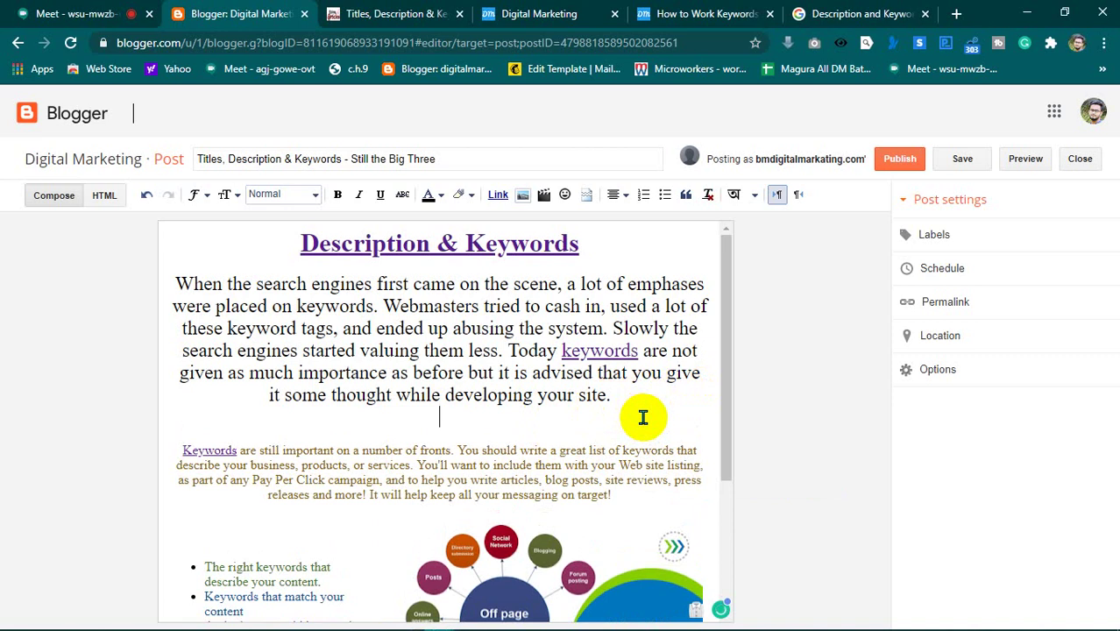